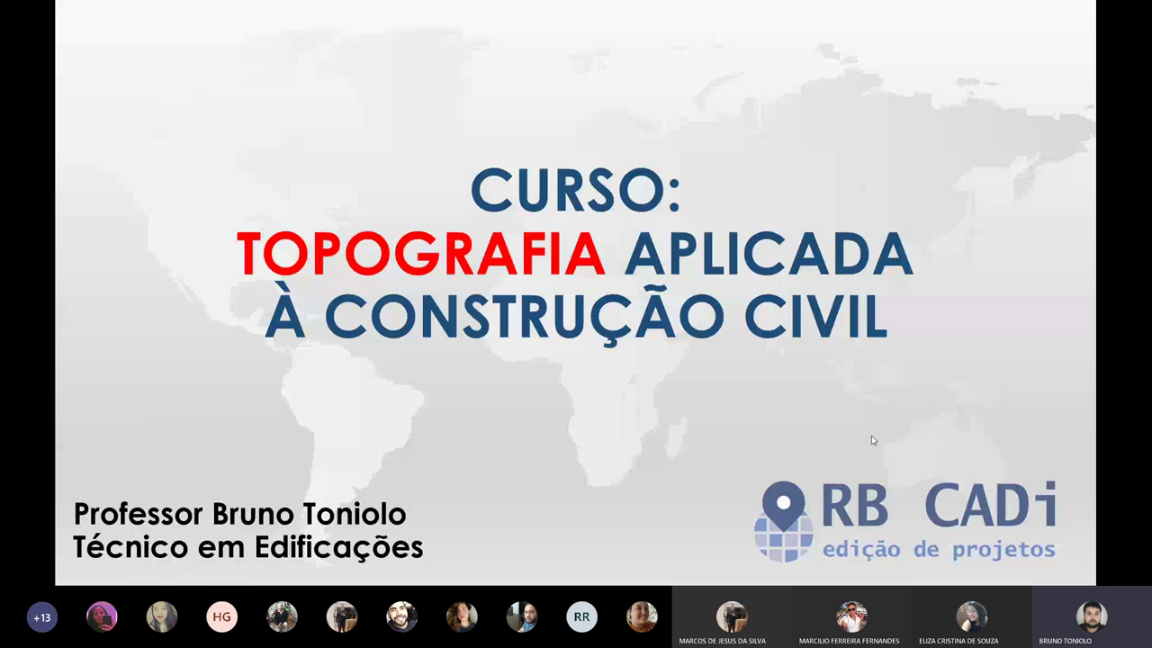
Step: Advance the slideshow through the AULA 1 slide to the OBJETIVOS slide
left_click(810, 408)
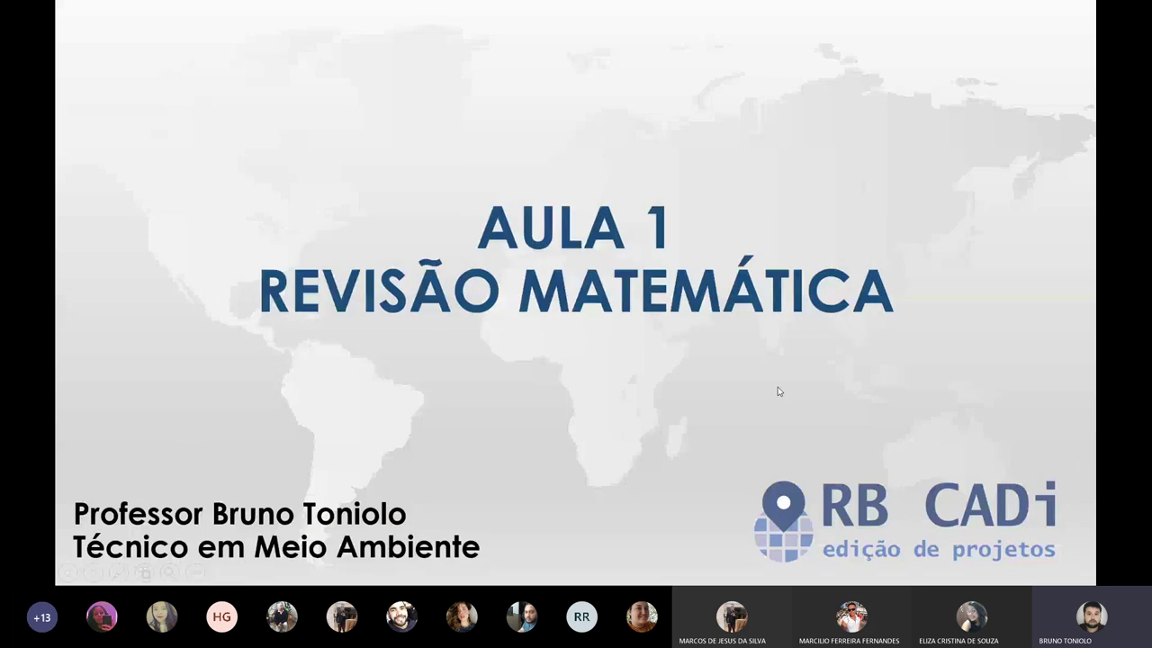
key("Right")
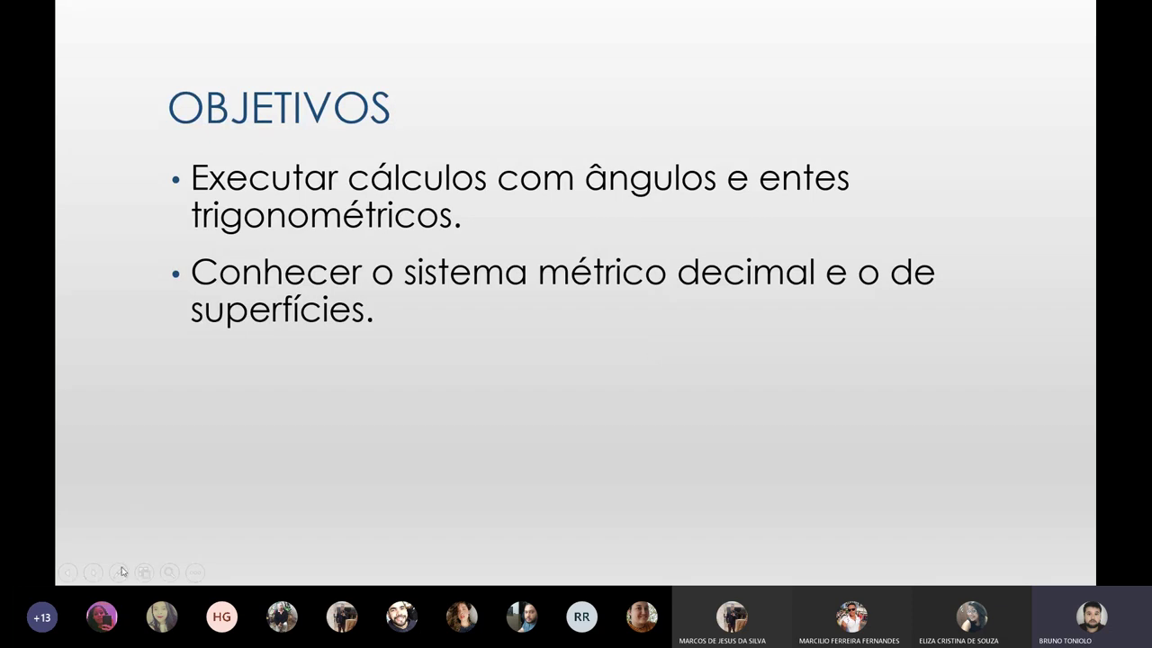
Step: Switch to the pen and underline 'superfícies' in red, with an arrow branching down
left_click(118, 572)
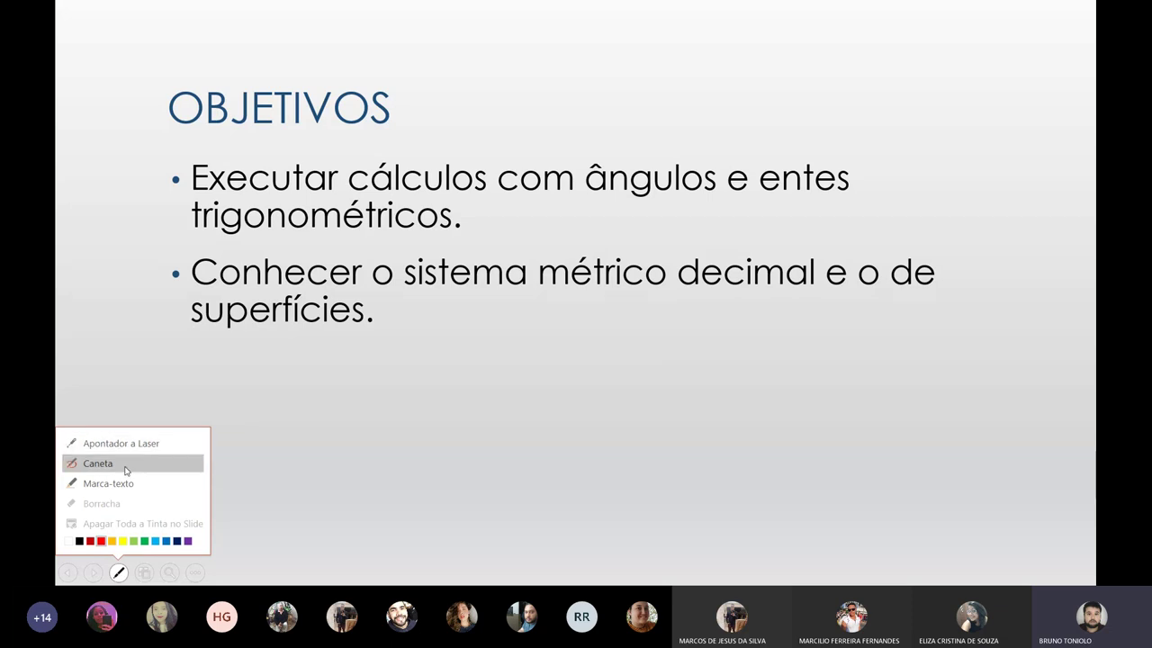
left_click(126, 444)
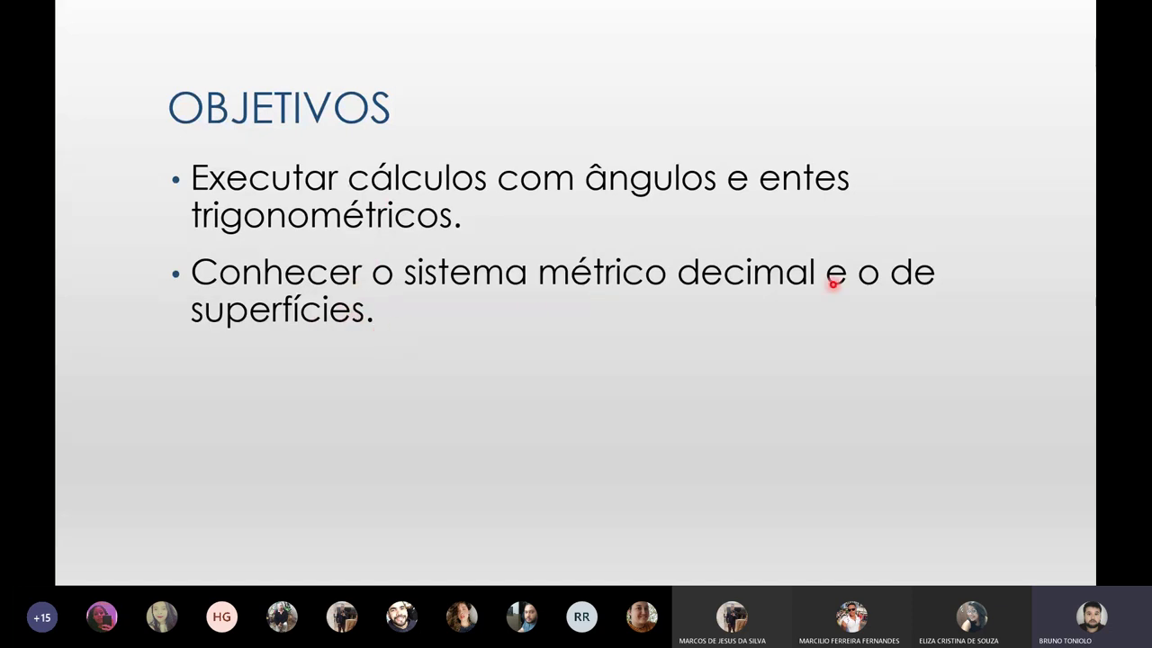
right_click(254, 316)
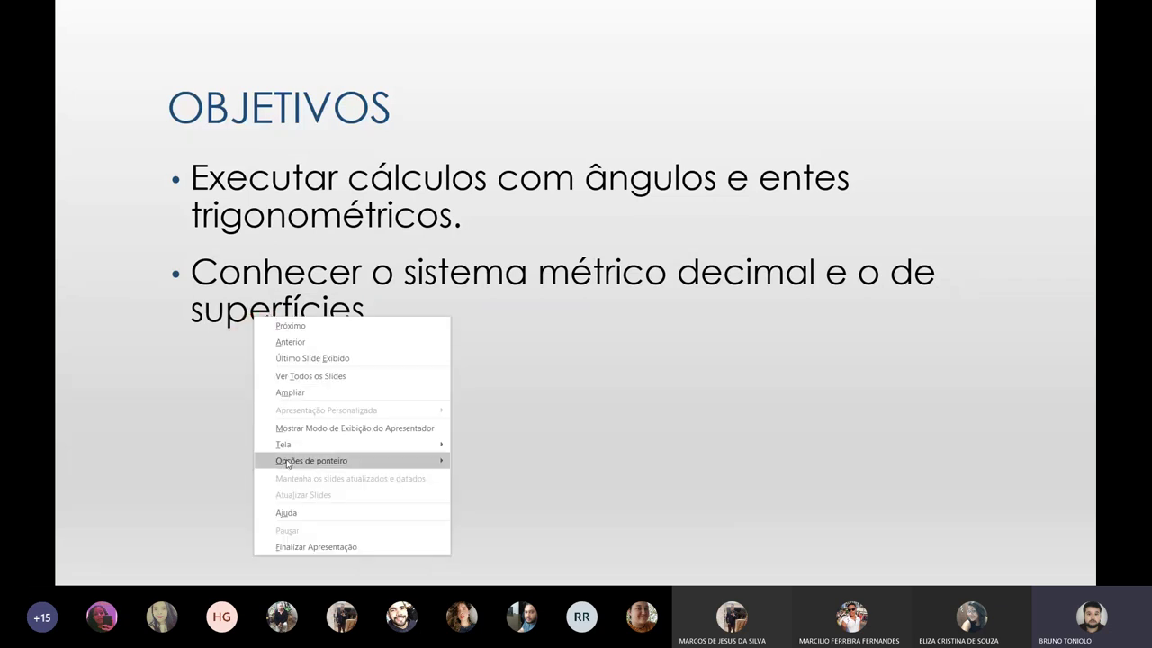
mouse_move(311, 460)
left_click(486, 458)
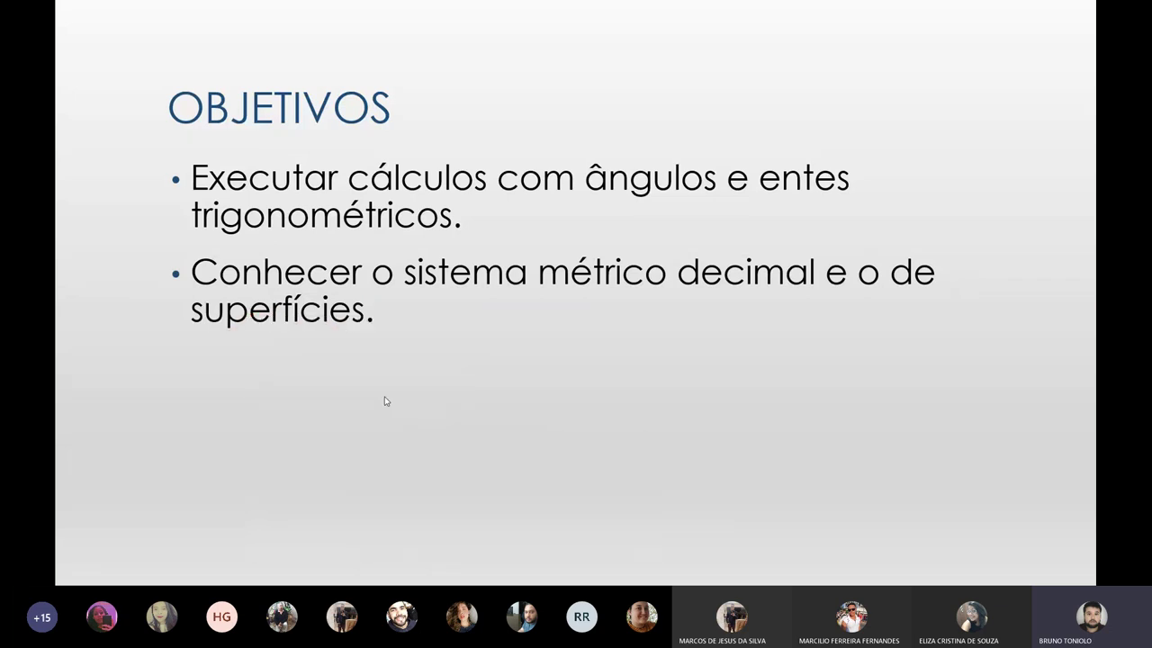
left_click_drag(196, 327, 374, 327)
mouse_move(306, 340)
left_mouse_down()
mouse_move(380, 407)
mouse_move(366, 412)
left_mouse_up()
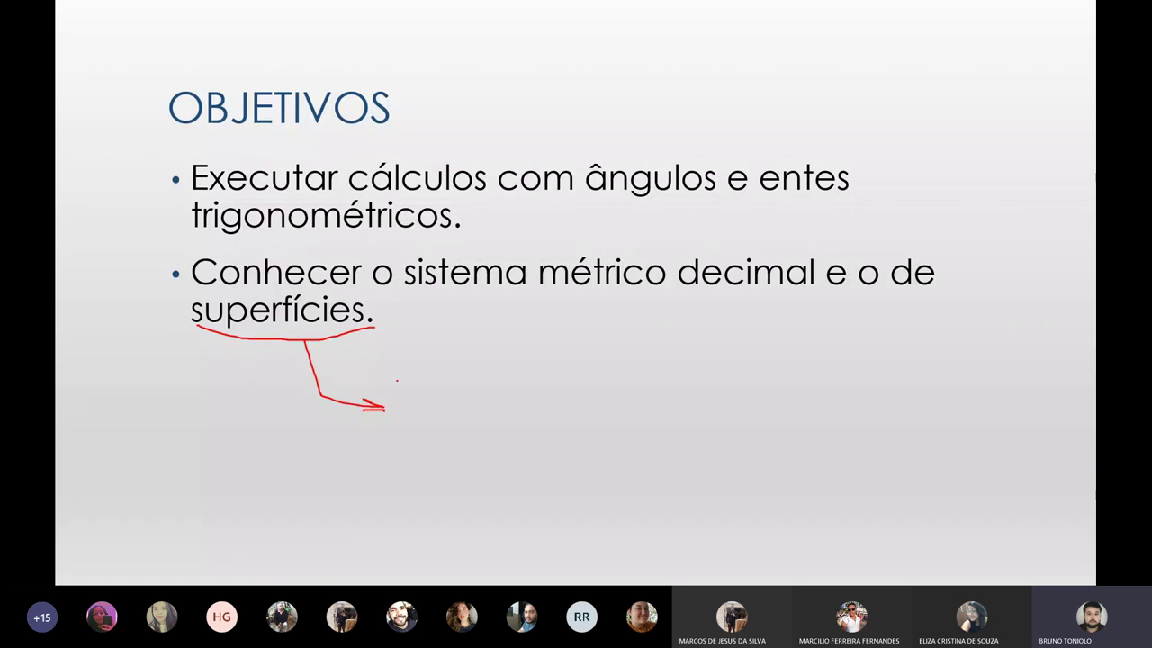
Step: Write 'ÁREA' after the arrow, then erase all ink and advance to INTRODUÇÃO
left_click_drag(397, 369, 413, 434)
mouse_move(398, 385)
left_mouse_down()
mouse_move(450, 421)
mouse_move(440, 409)
left_mouse_up()
mouse_move(471, 365)
left_mouse_down()
mouse_move(476, 417)
mouse_move(486, 366)
mouse_move(500, 393)
mouse_move(541, 403)
mouse_move(540, 388)
mouse_move(604, 397)
mouse_move(603, 387)
left_mouse_up()
left_click_drag(422, 346, 457, 333)
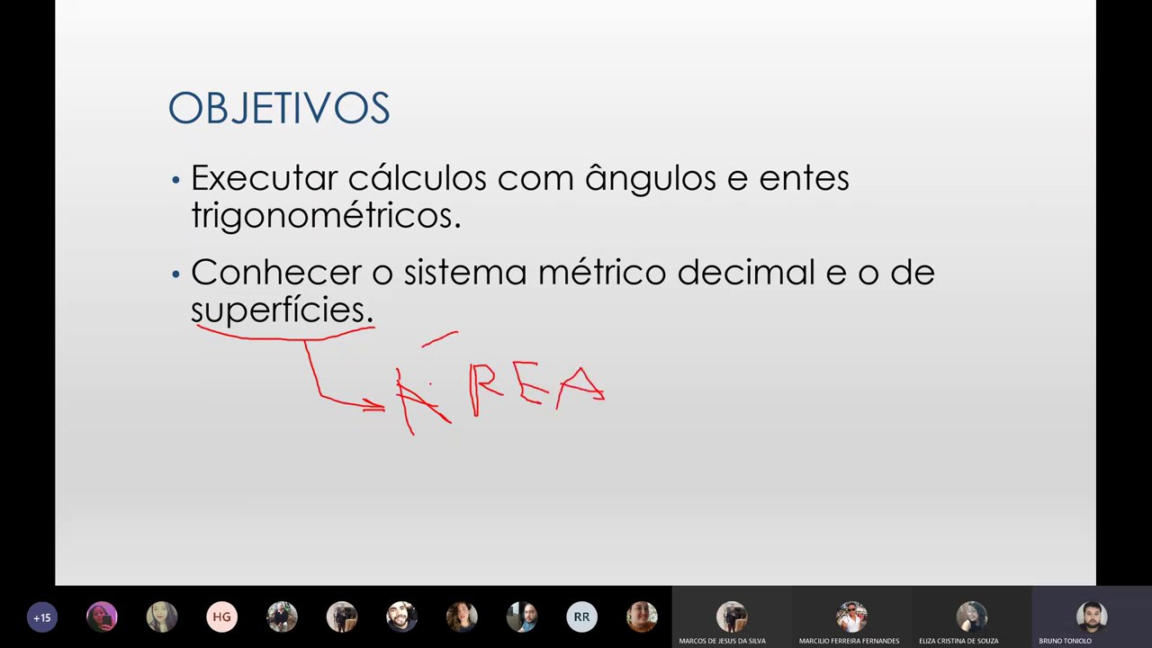
key("e")
key("Right")
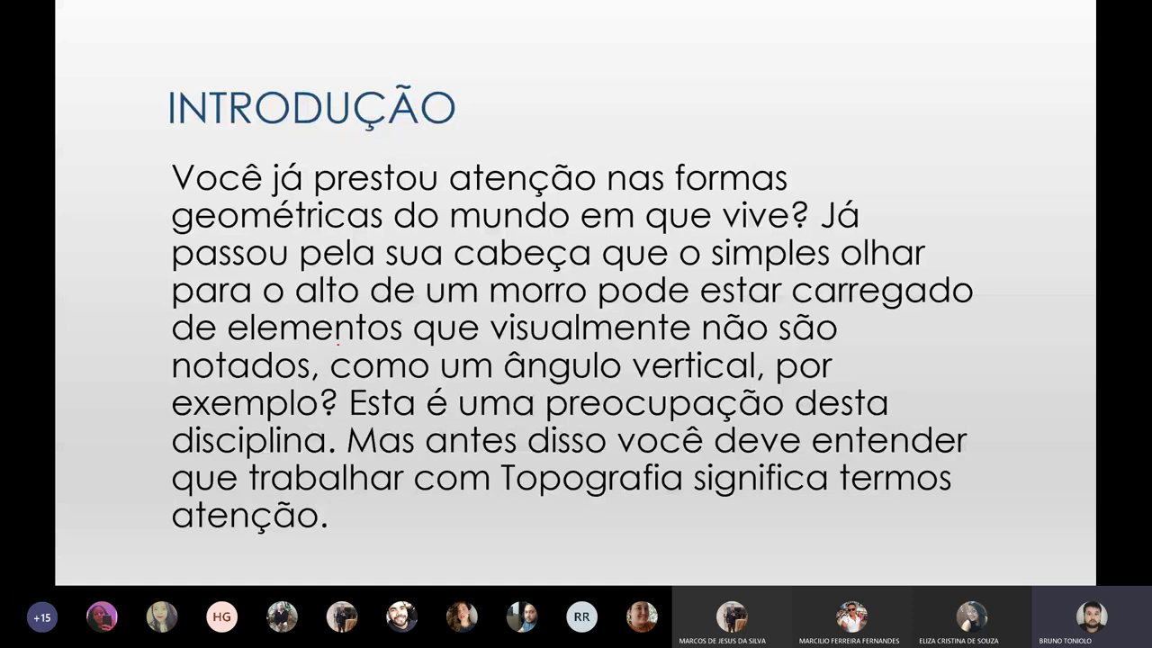
Step: Underline 'formas geométricas' in red and handwrite '3D → VOLUMES' at the top right
left_click_drag(675, 194, 789, 207)
left_click_drag(176, 232, 382, 238)
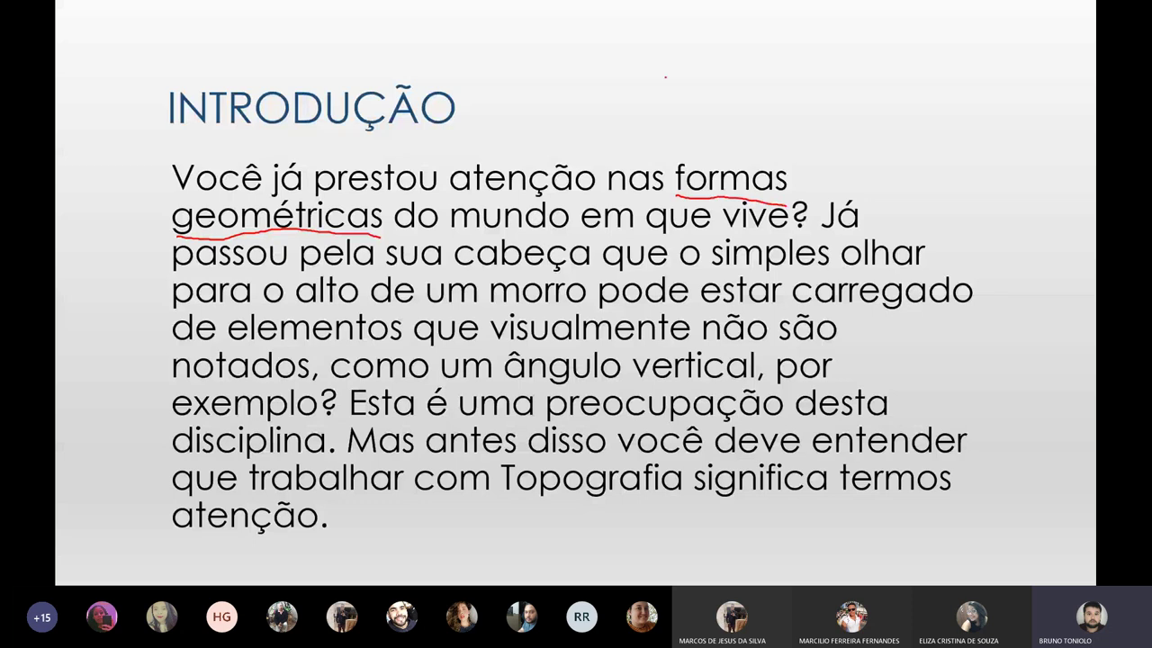
left_click_drag(656, 66, 701, 93)
left_click_drag(701, 93, 684, 106)
left_click_drag(718, 63, 718, 99)
mouse_move(719, 65)
left_mouse_down()
mouse_move(720, 98)
mouse_move(805, 90)
left_mouse_up()
mouse_move(814, 77)
left_mouse_down()
mouse_move(828, 90)
mouse_move(843, 78)
mouse_move(879, 81)
left_mouse_up()
mouse_move(887, 89)
left_mouse_down()
mouse_move(892, 70)
mouse_move(930, 93)
mouse_move(956, 75)
mouse_move(981, 90)
mouse_move(1012, 75)
mouse_move(1021, 99)
mouse_move(1010, 87)
mouse_move(1053, 102)
left_mouse_up()
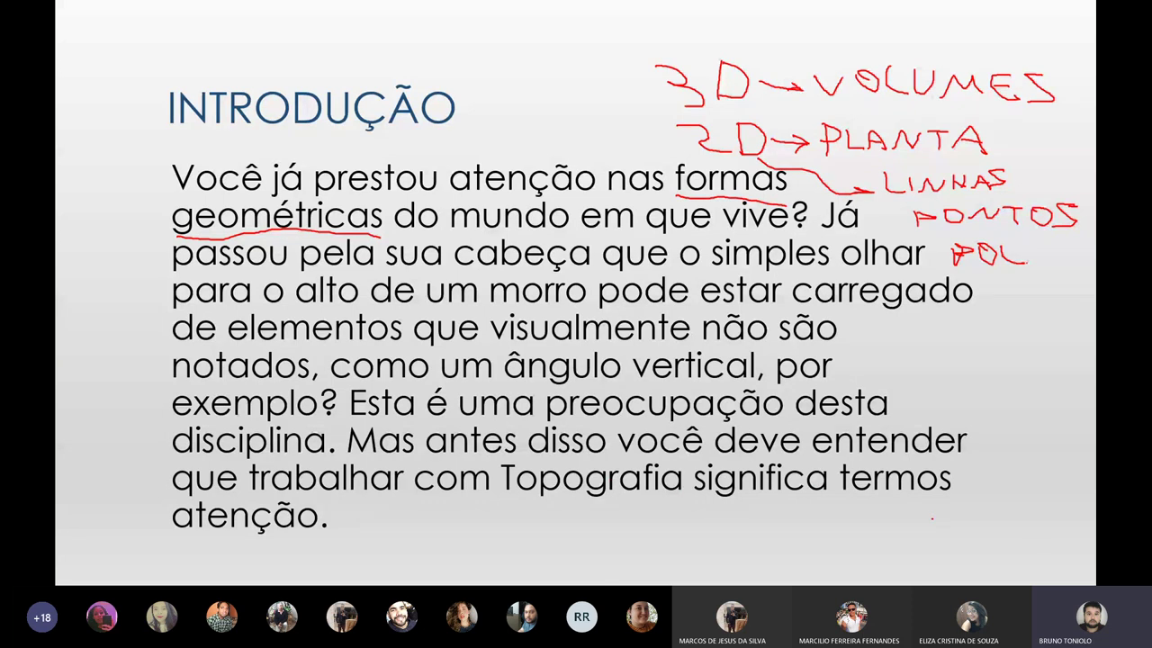
Step: Add a red stroke to the notes, underline 'elementos que visualmente', and advance to ÂNGULOS
left_click_drag(998, 487, 1003, 501)
left_click_drag(230, 346, 693, 353)
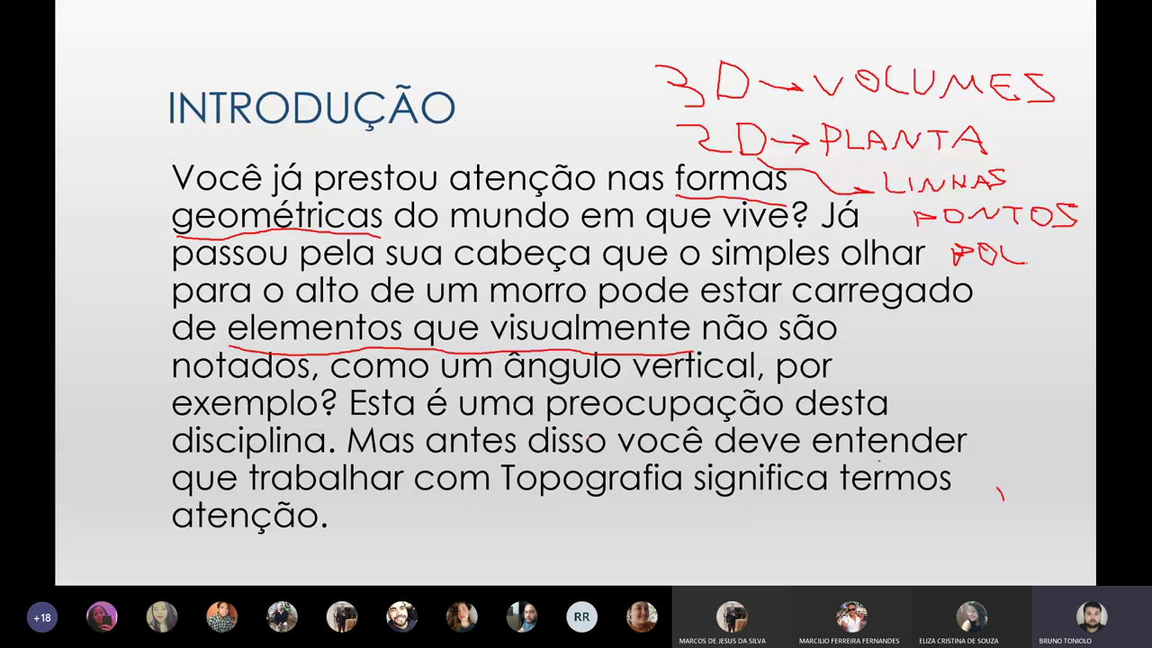
key("Right")
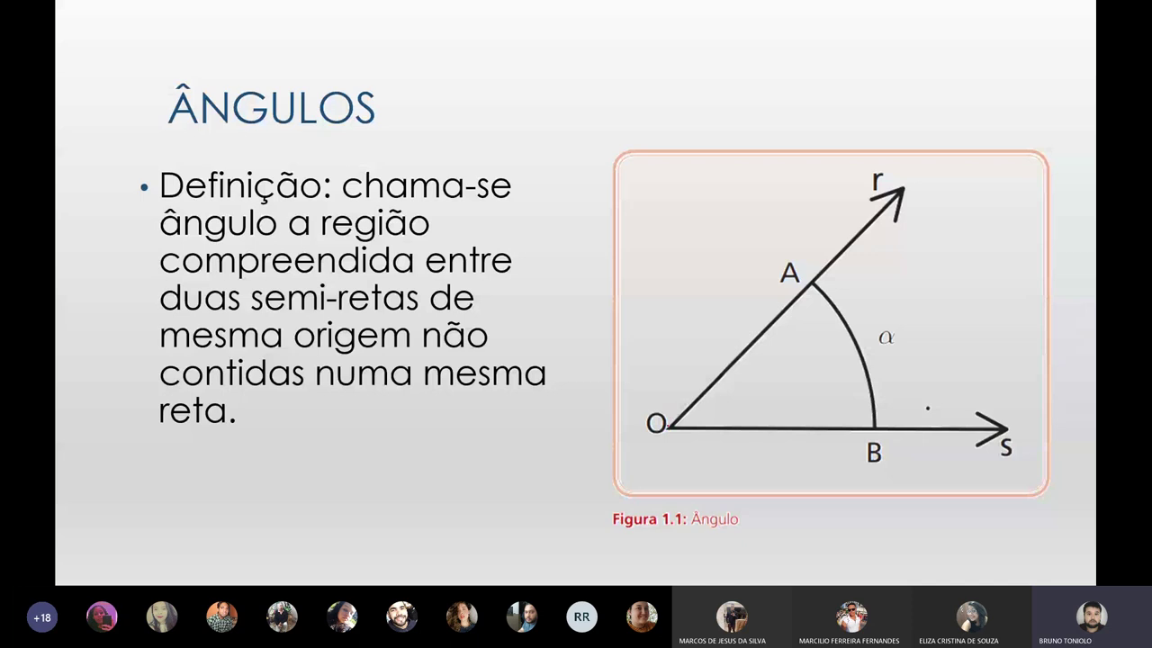
Step: Sketch a quadrilateral, label a corner 'VÉRTICE', and branch below it for 'ARESTA'
mouse_move(595, 61)
left_mouse_down()
mouse_move(668, 63)
mouse_move(597, 63)
left_mouse_up()
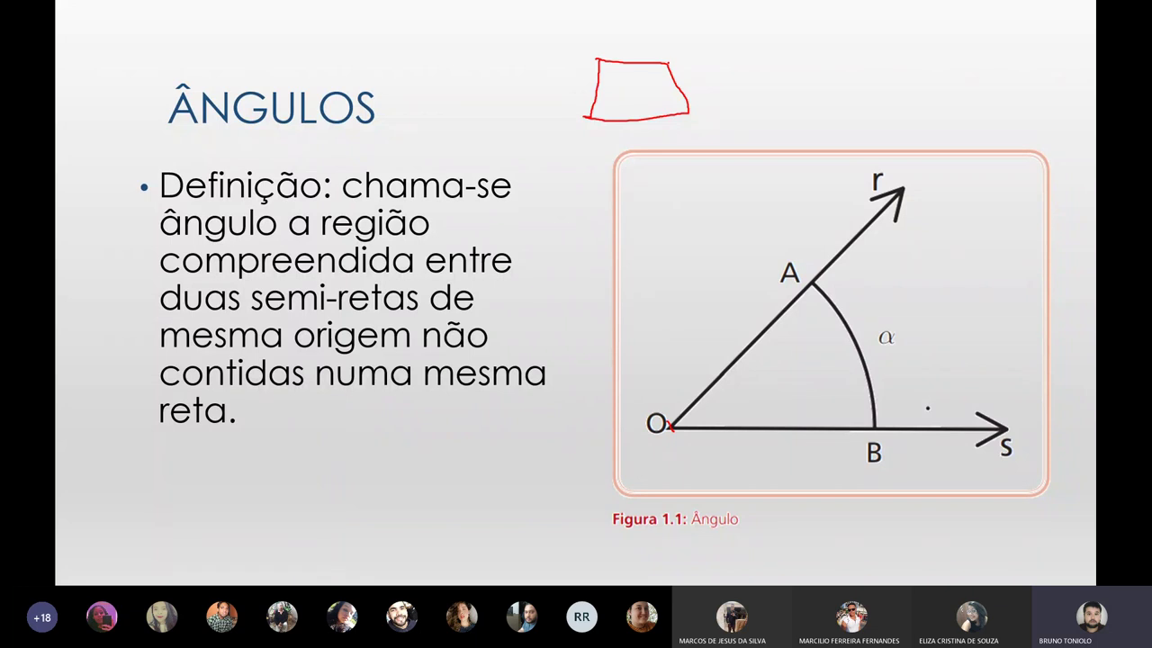
mouse_move(668, 63)
left_mouse_down()
mouse_move(734, 56)
mouse_move(725, 64)
mouse_move(759, 67)
mouse_move(771, 52)
left_mouse_up()
left_click(806, 51)
left_click_drag(808, 51, 808, 69)
mouse_move(819, 48)
left_mouse_down()
mouse_move(819, 72)
mouse_move(821, 58)
mouse_move(833, 68)
mouse_move(871, 50)
mouse_move(861, 70)
mouse_move(927, 74)
mouse_move(971, 53)
mouse_move(969, 79)
mouse_move(967, 65)
left_mouse_up()
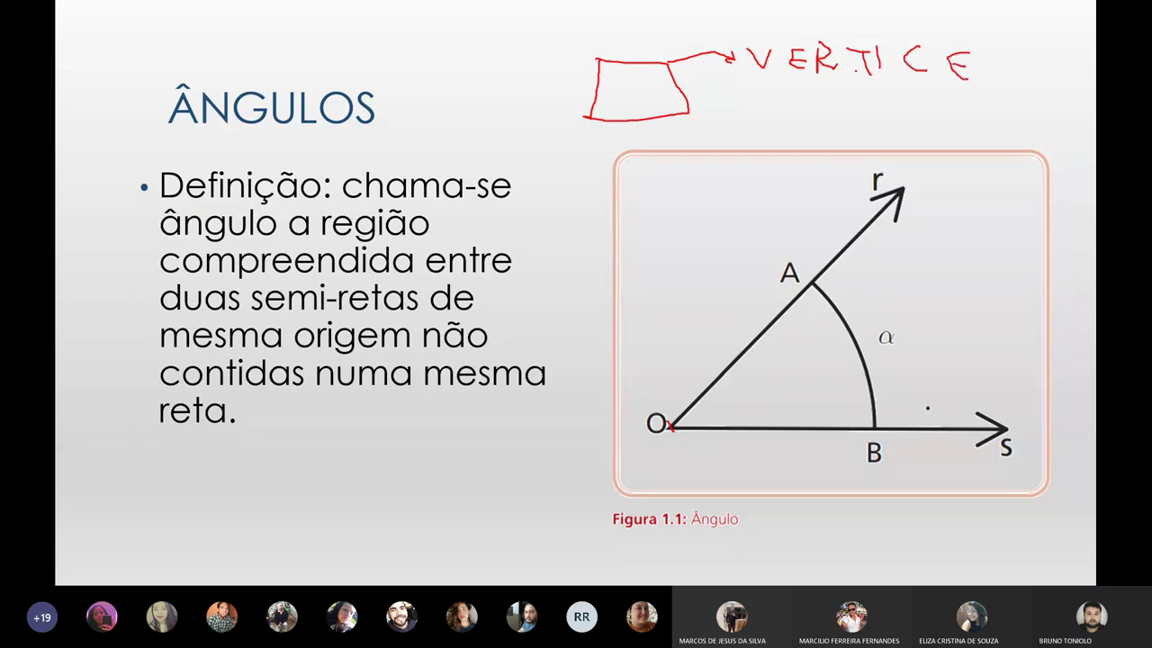
left_click_drag(807, 41, 831, 31)
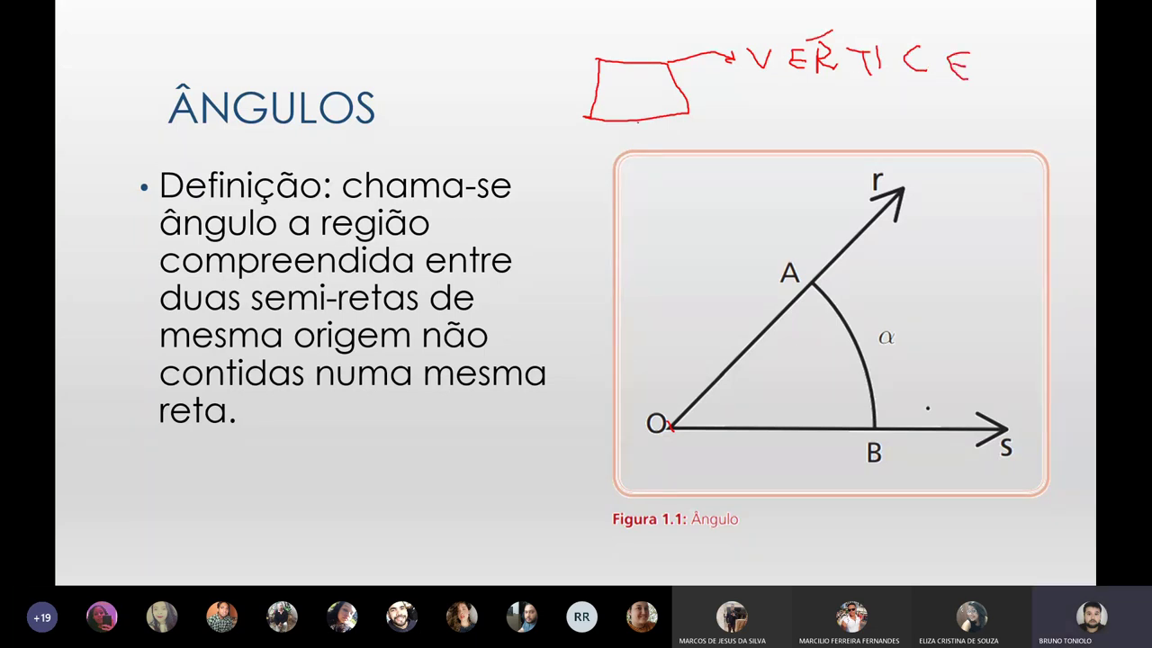
mouse_move(638, 121)
left_mouse_down()
mouse_move(642, 131)
mouse_move(702, 133)
mouse_move(736, 122)
mouse_move(753, 140)
mouse_move(803, 144)
left_mouse_up()
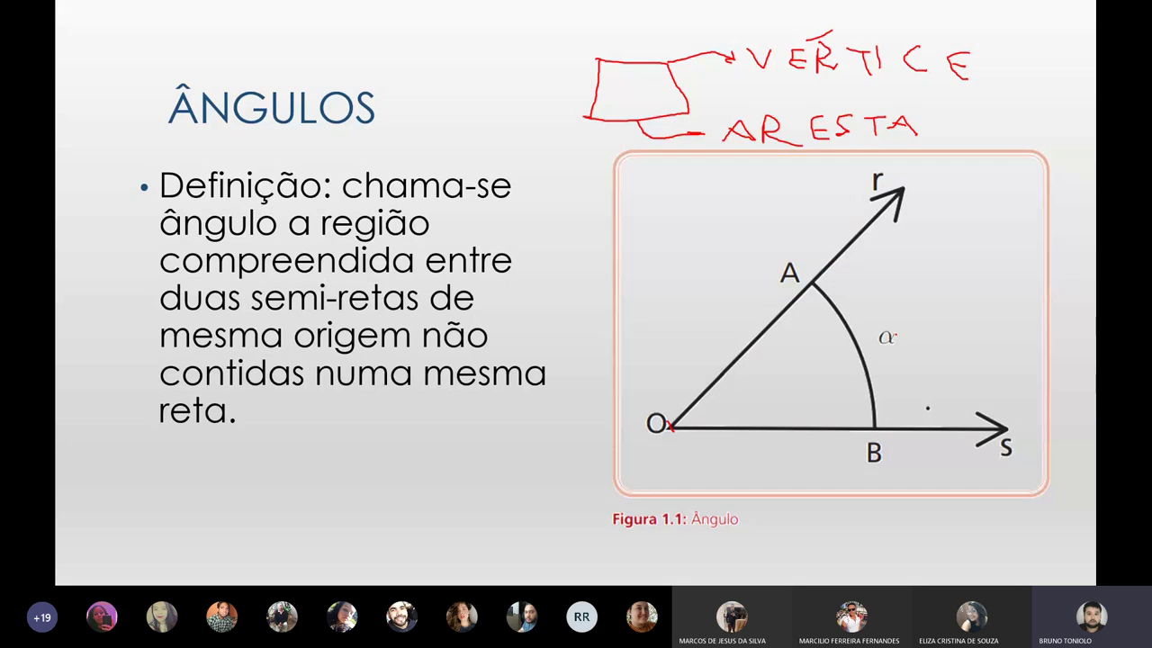
Step: Label α as 'ALFA' with a curved pointer, then move to the next slide
mouse_move(891, 335)
left_mouse_down()
mouse_move(922, 312)
mouse_move(979, 322)
mouse_move(988, 299)
mouse_move(1018, 321)
mouse_move(1015, 306)
left_mouse_up()
left_click(935, 325)
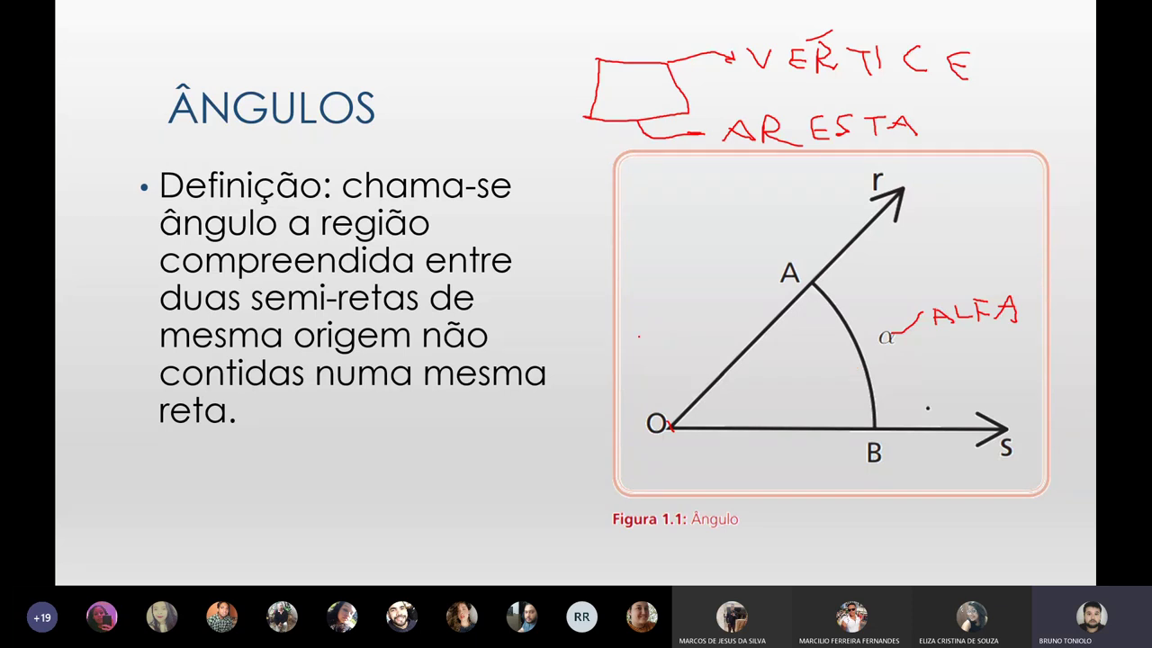
key("Right")
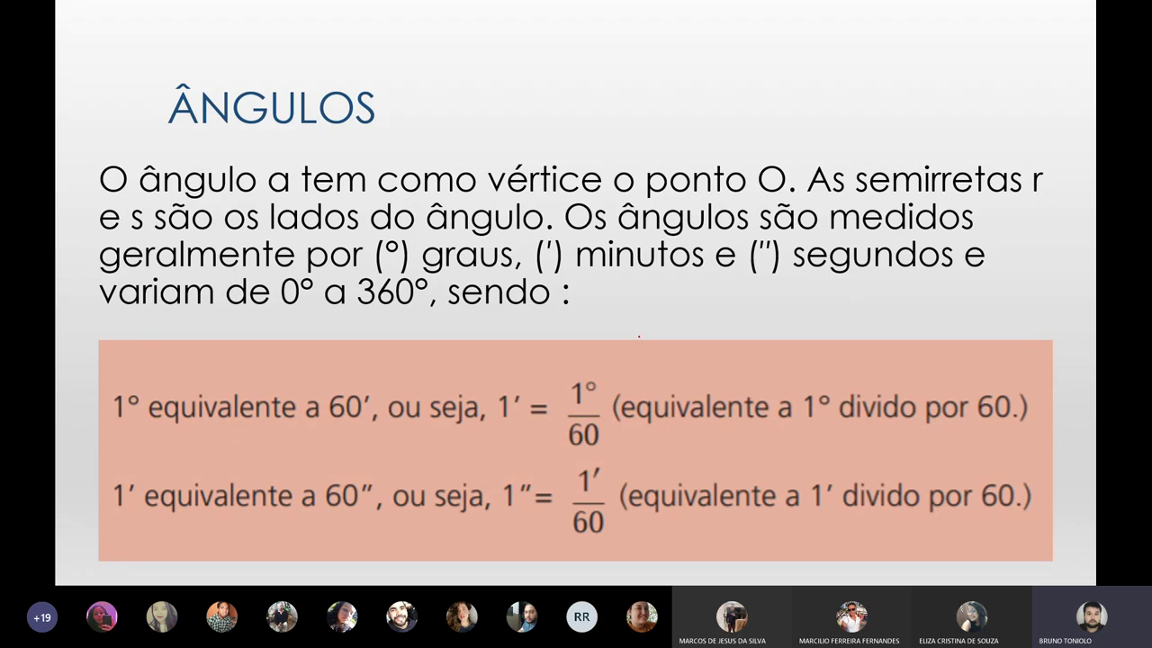
Step: Circle a spot above the slide text in red, then switch to the AutoCAD drawing
mouse_move(747, 80)
left_mouse_down()
mouse_move(784, 89)
mouse_move(764, 131)
mouse_move(734, 91)
mouse_move(756, 80)
left_mouse_up()
key("super")
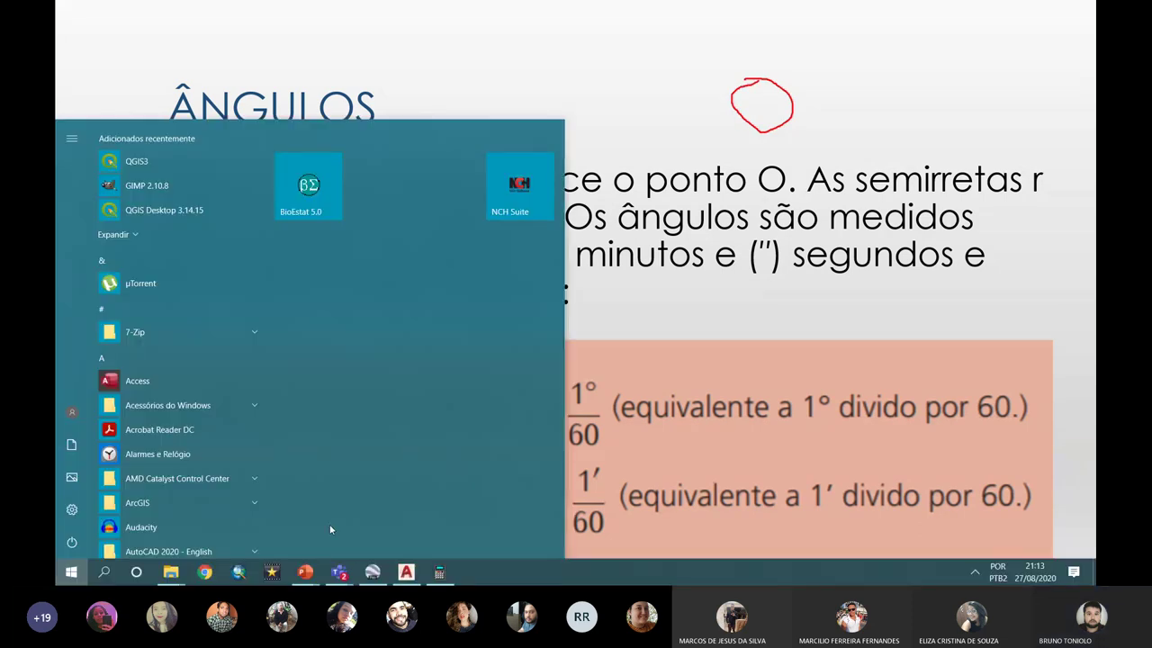
left_click(330, 540)
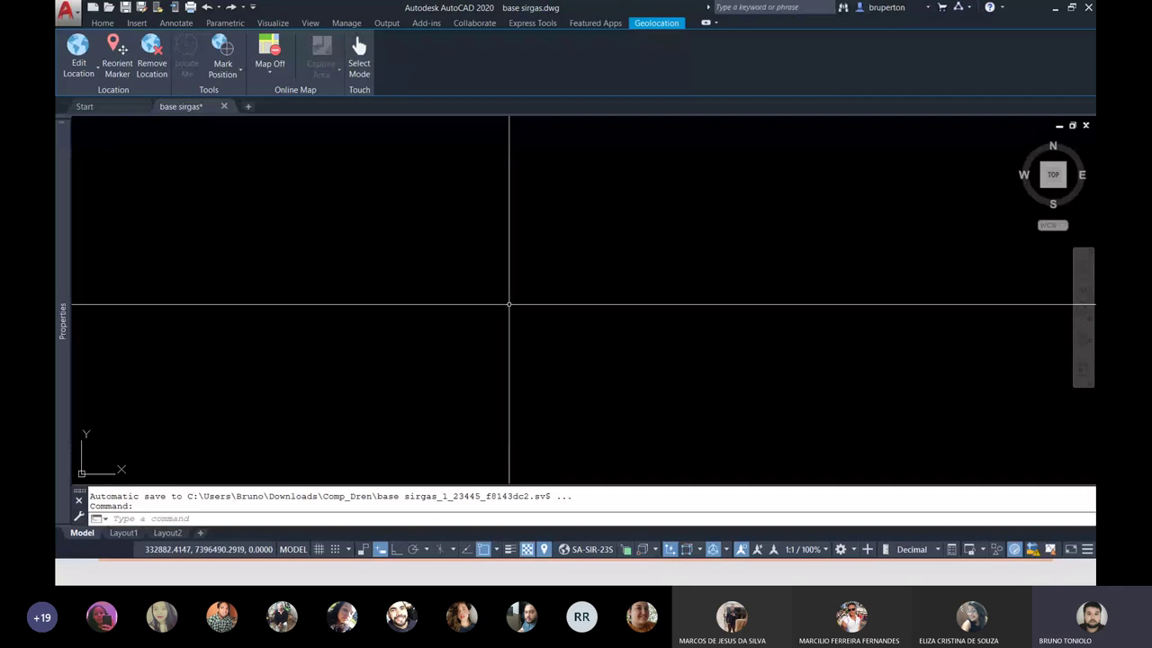
Step: Draw a circle by centre and radius, then zoom to fit the drawing
type("circle")
key("Return")
left_click(492, 371)
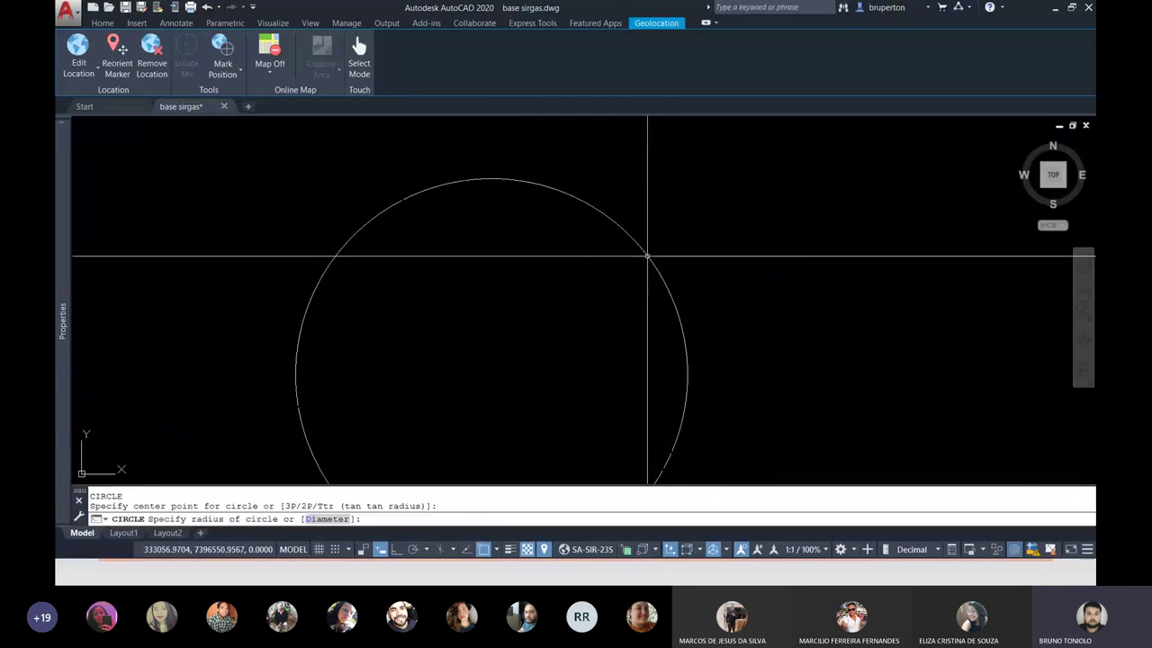
left_click(642, 249)
scroll(643, 249, "down", 3)
middle_click(643, 252)
middle_click(643, 252)
scroll(642, 252, "down", 2)
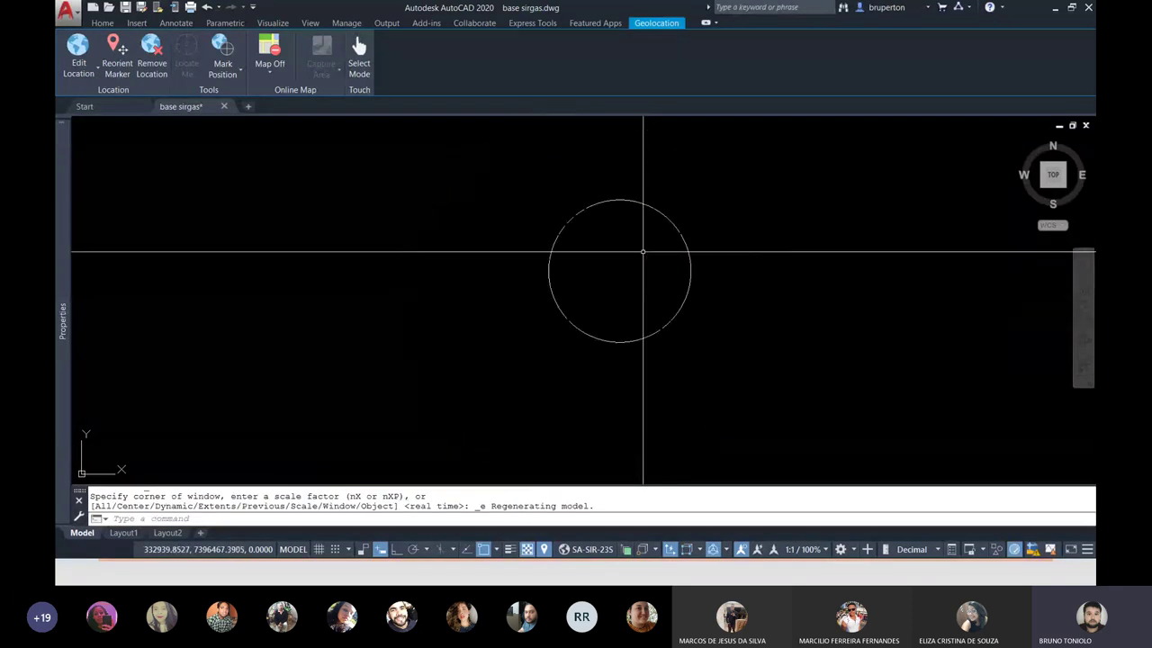
Step: Check and confirm the object snap settings through OSNAP
type("l")
key("Return")
key("F3")
key("F3")
type("os")
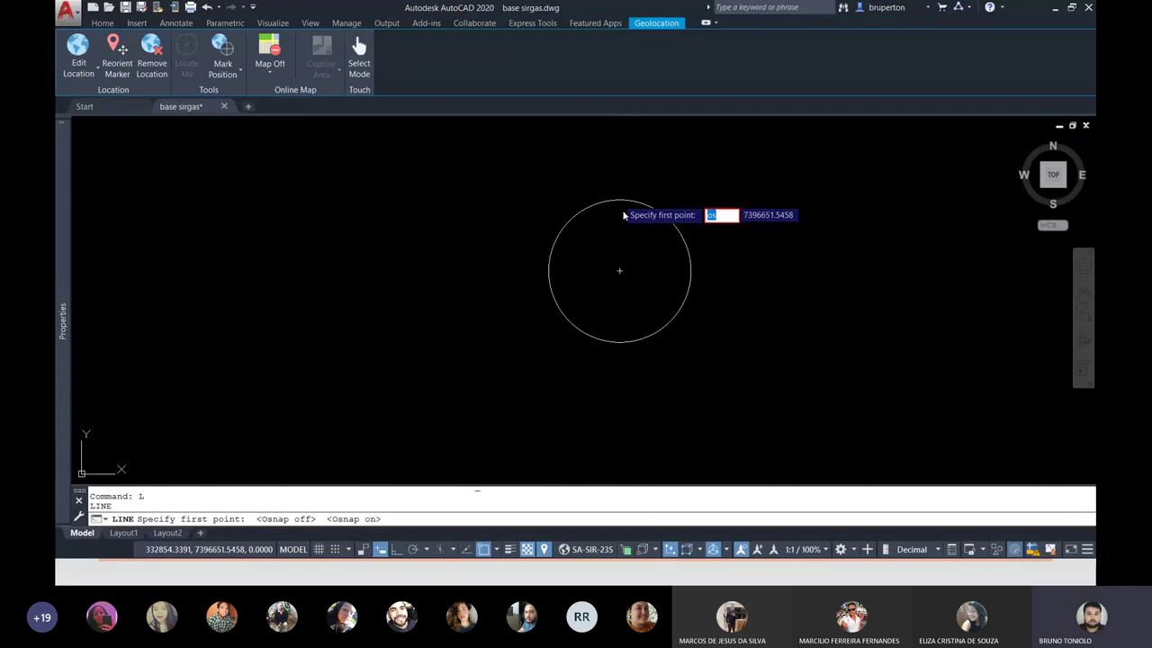
key("Escape")
key("Escape")
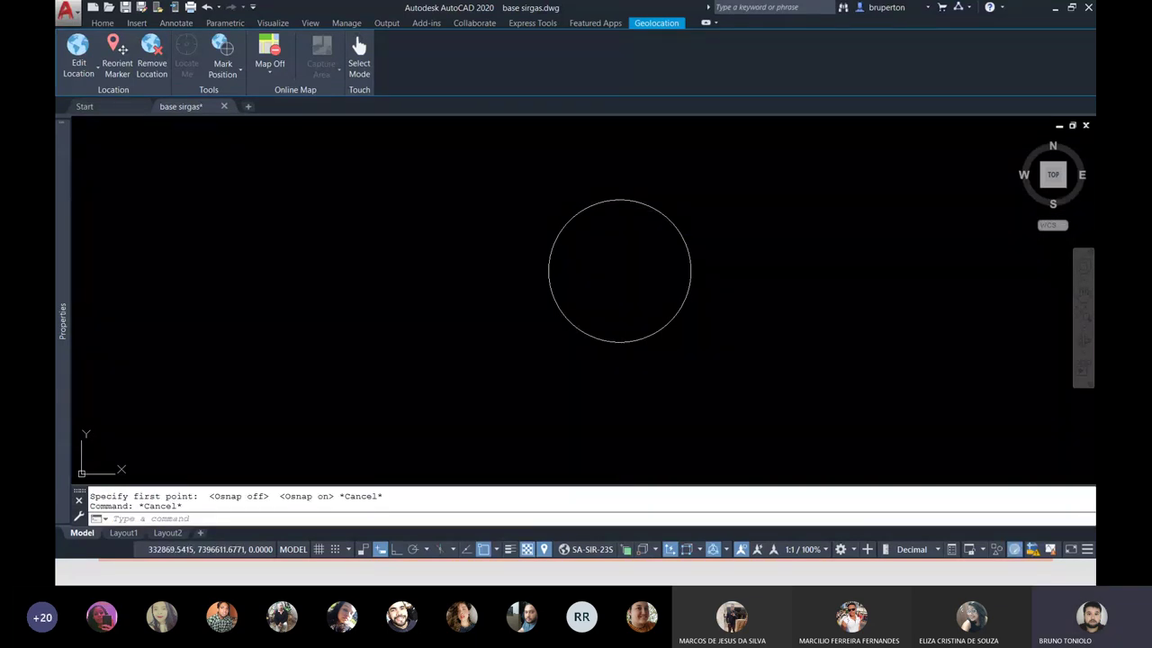
type("os")
key("Return")
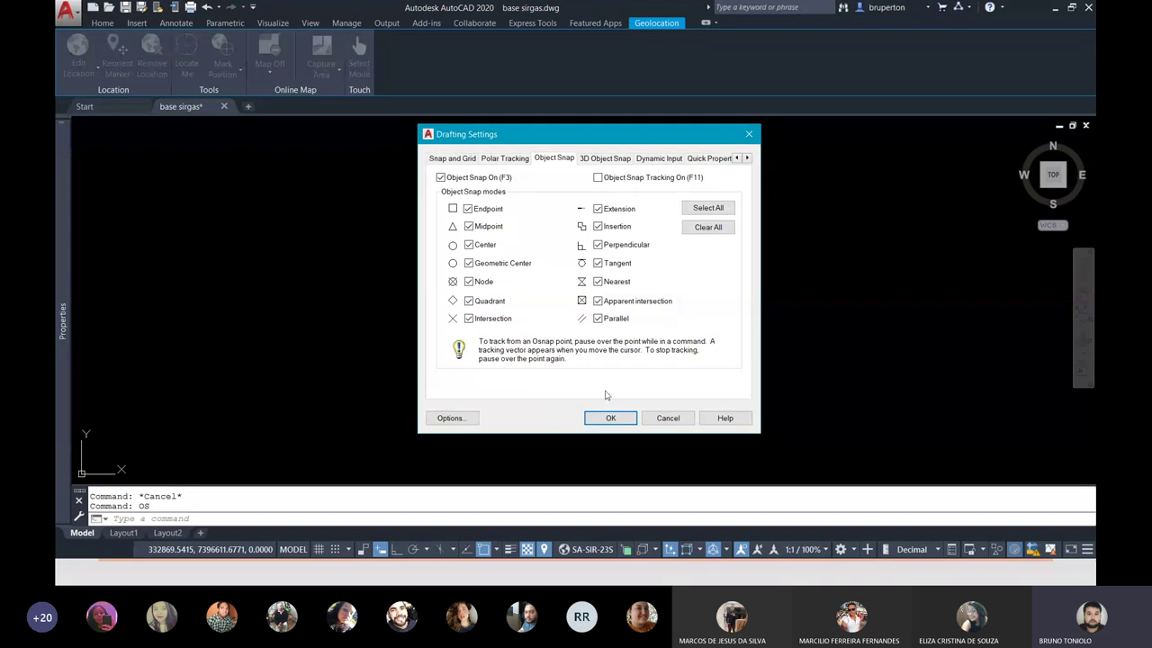
left_click(610, 419)
Step: Draw the vertical and horizontal diameters across the circle
type("l")
key("Return")
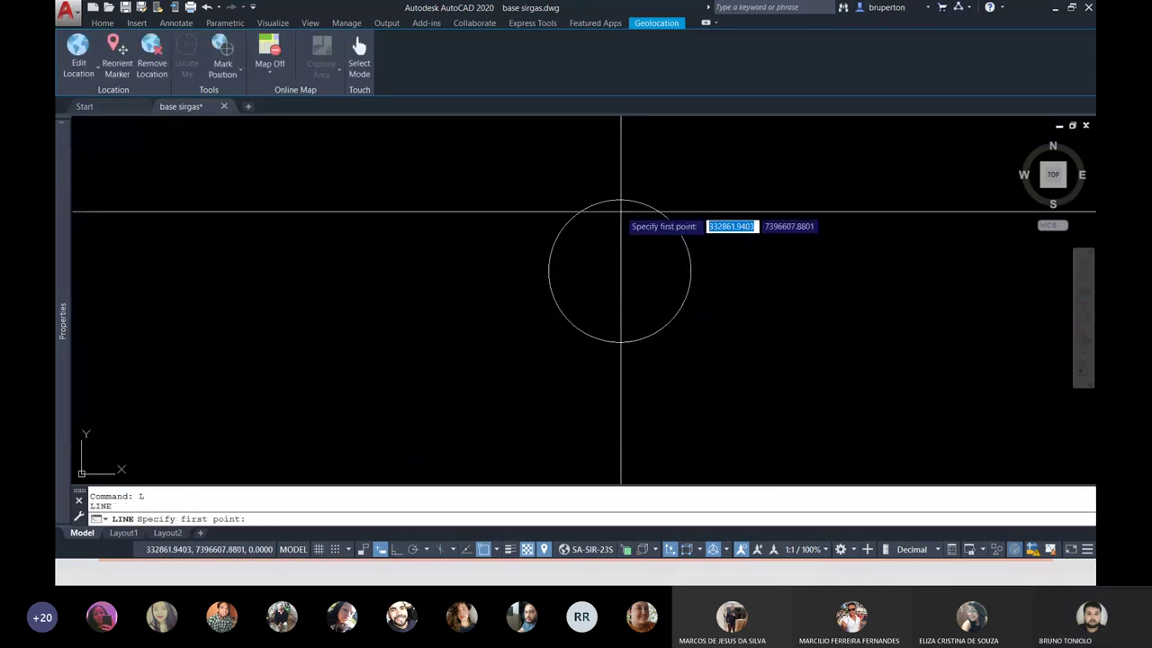
left_click(621, 200)
left_click(621, 342)
key("Return")
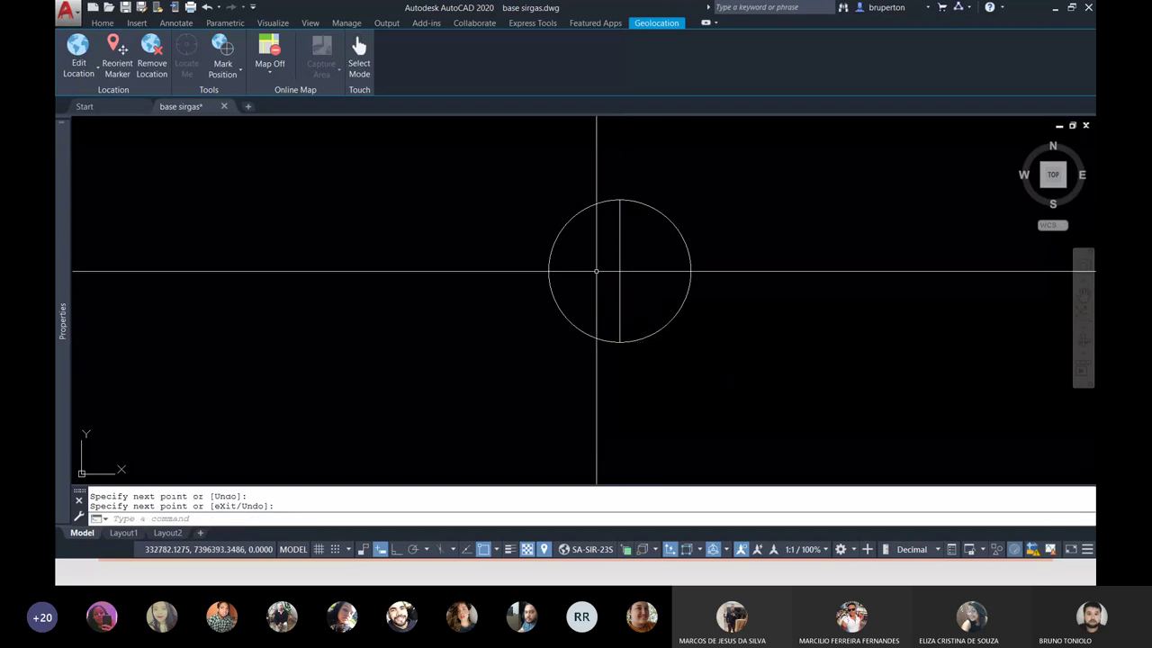
key("Return")
left_click(549, 270)
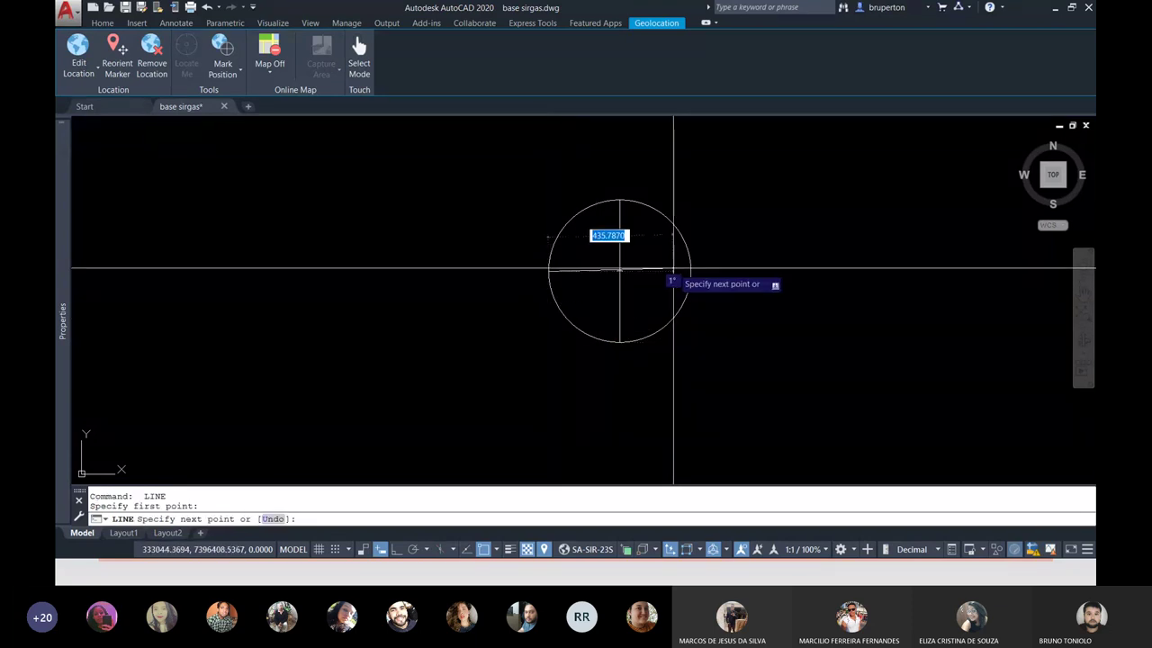
left_click(690, 270)
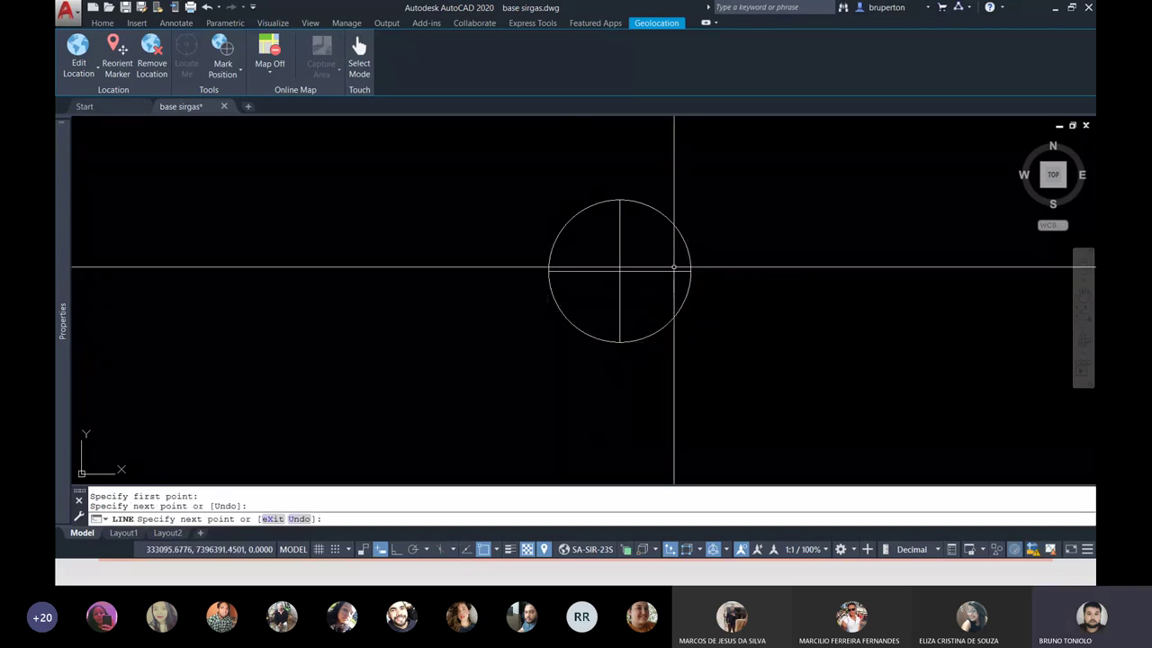
key("Return")
middle_click(620, 228)
middle_click(619, 228)
Step: Add single-line text '0 / 360°' above the circle with default height and rotation
type("text")
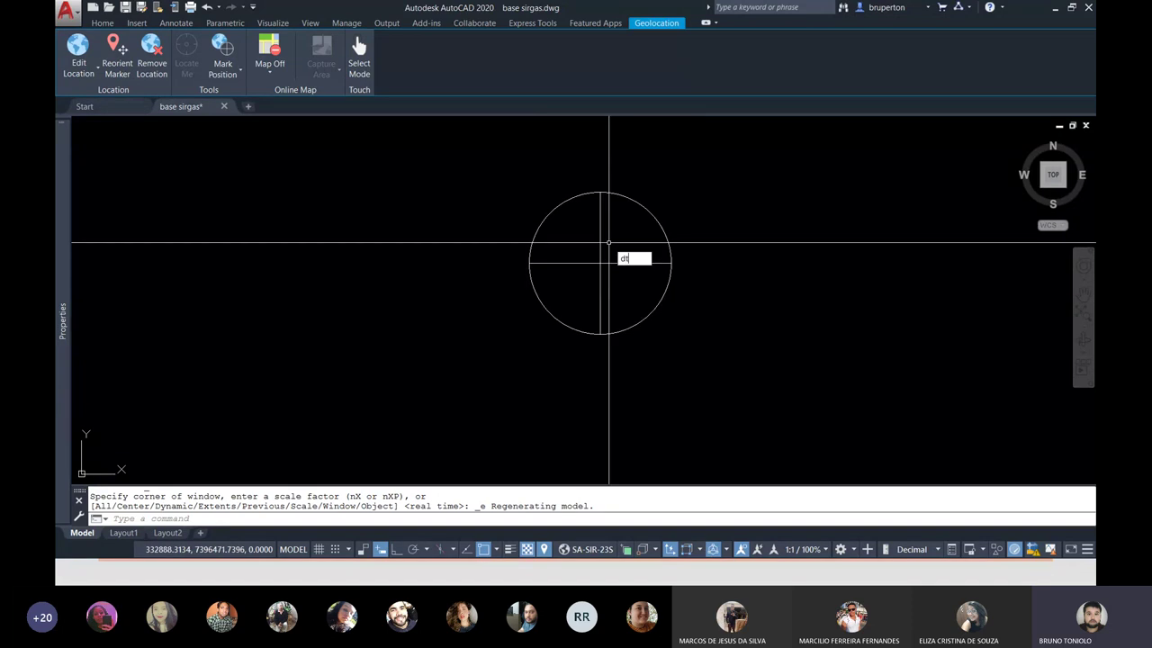
key("Return")
scroll(576, 180, "up", 3)
left_click(568, 172)
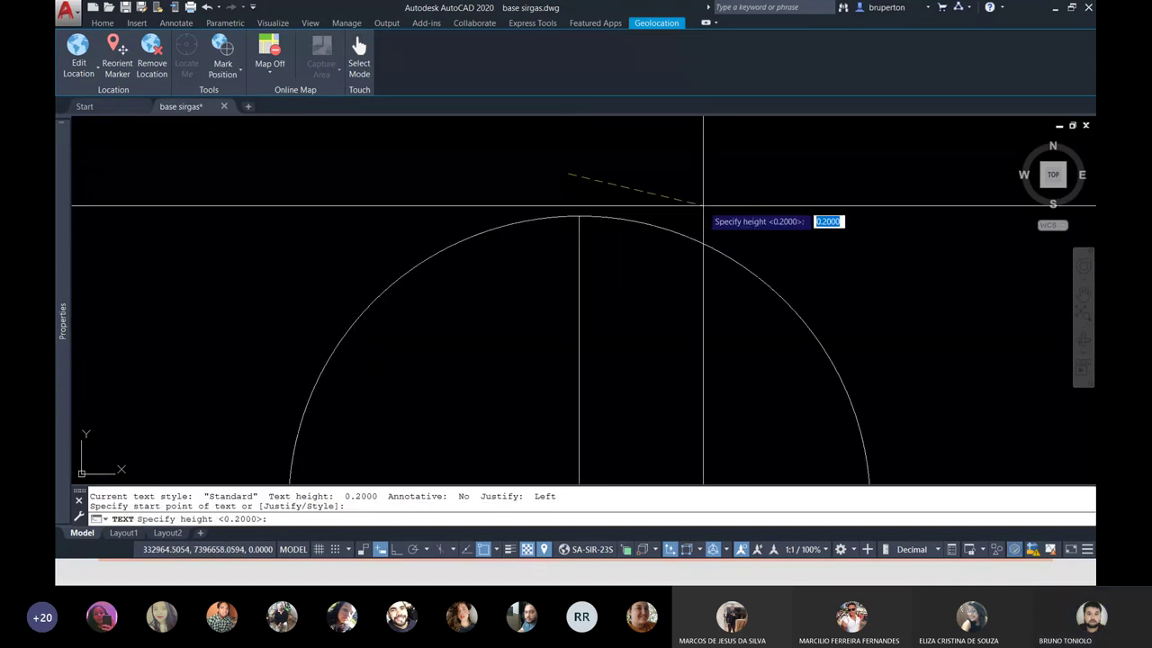
key("F7")
key("F8")
key("Return")
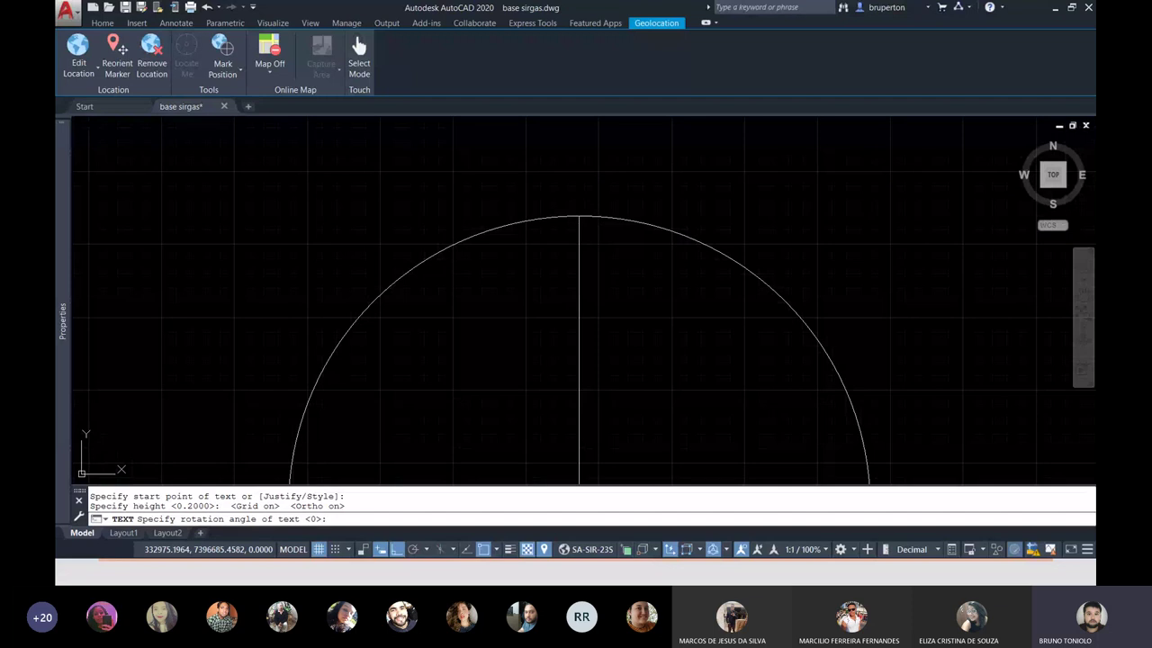
key("Return")
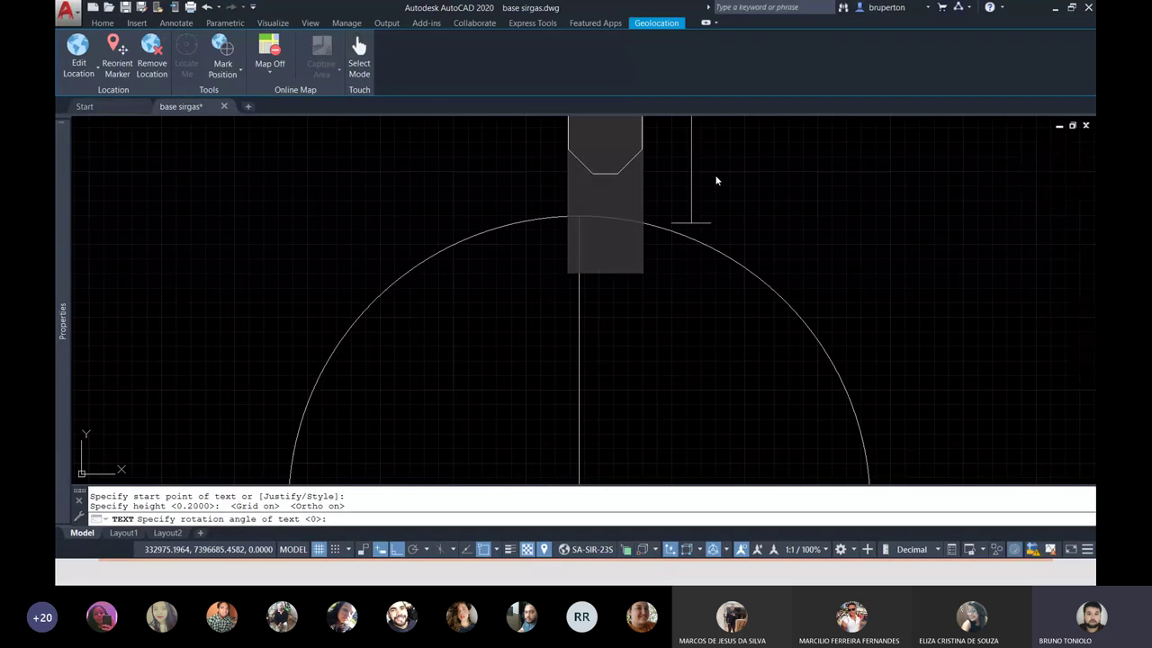
scroll(464, 371, "down", 2)
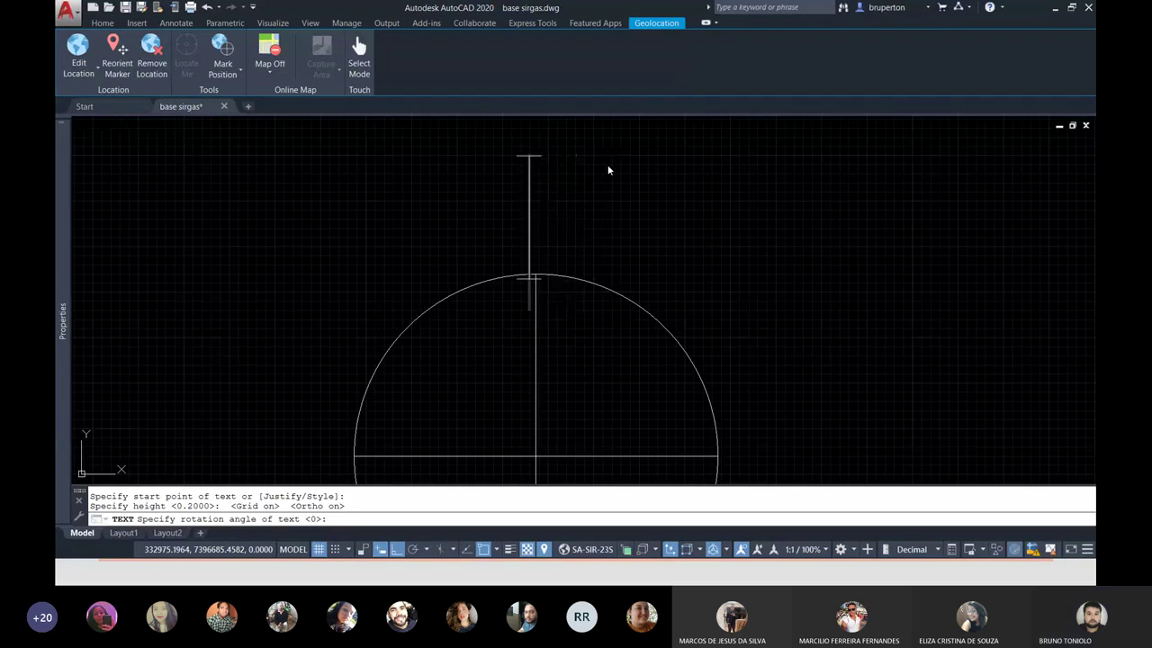
type("0 / 36")
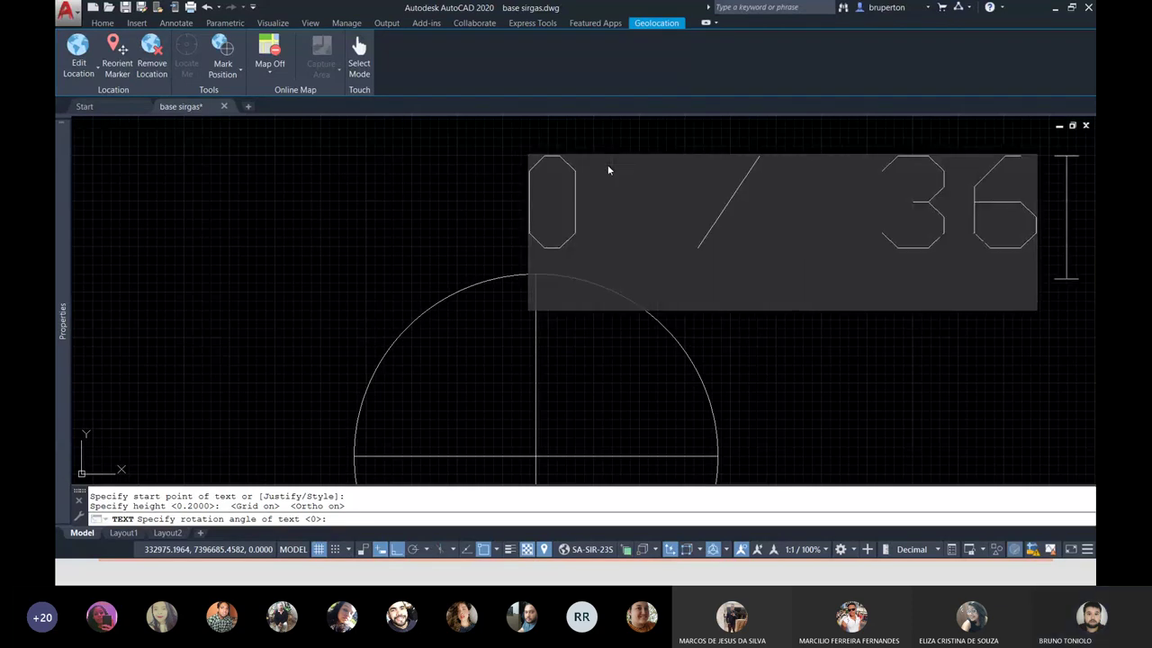
type("0°")
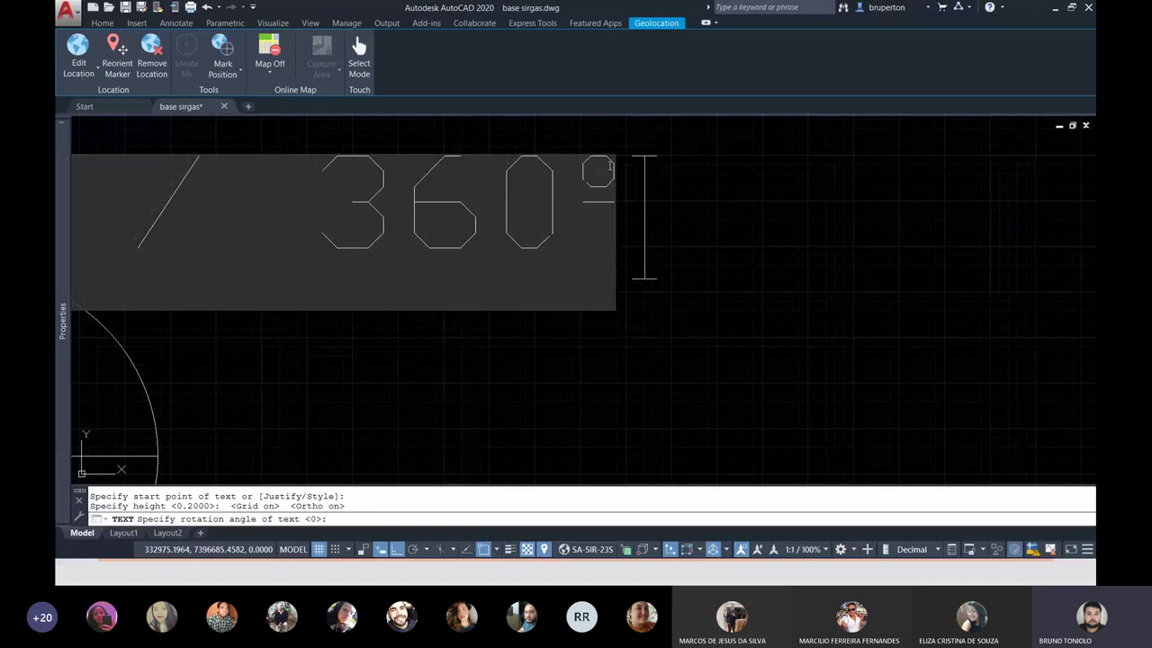
left_click(657, 184)
scroll(653, 211, "down", 3)
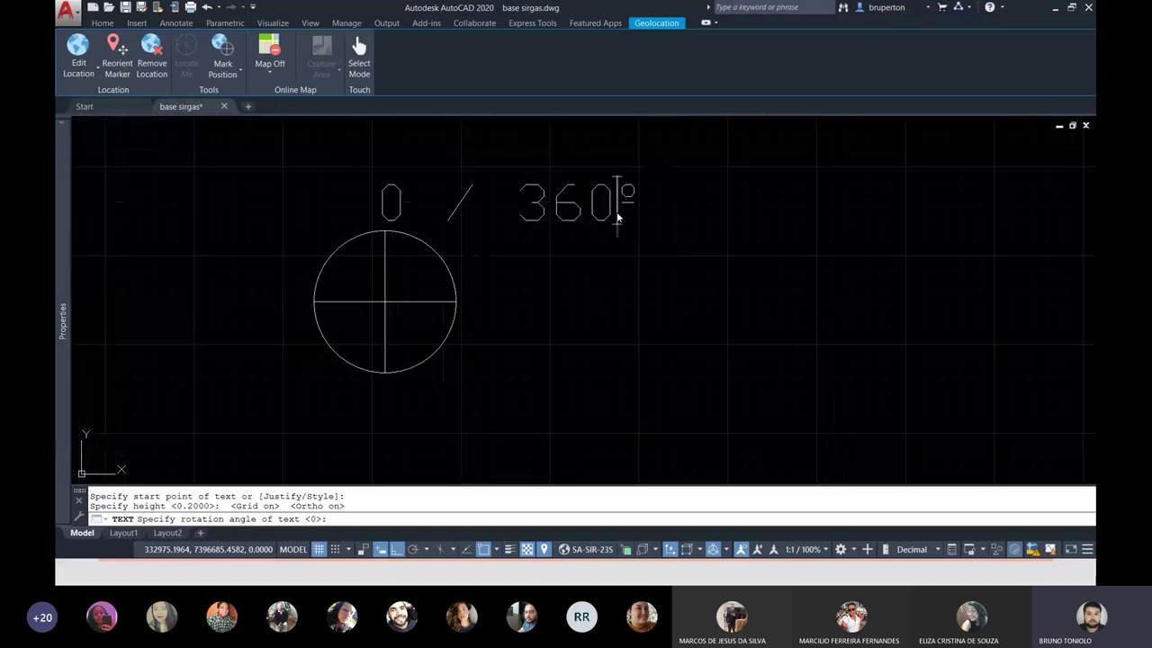
Step: Select the '0 / 360º' label and scale it by 0.2 from its start point
key("Escape")
left_click(641, 192)
left_click_drag(454, 189, 592, 218)
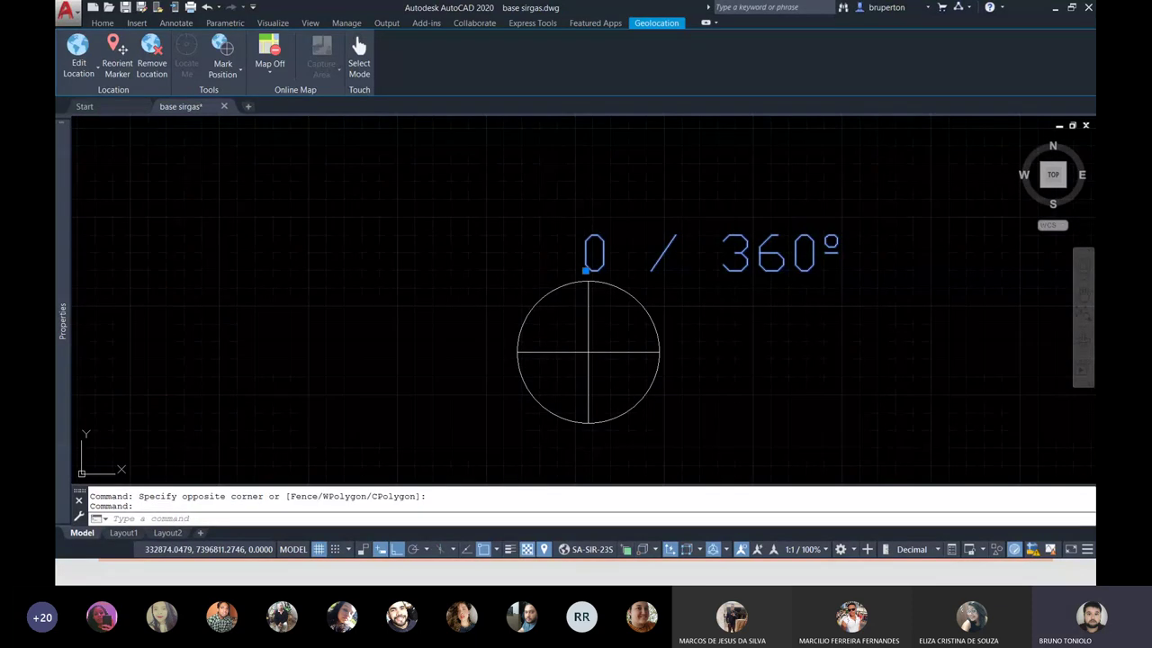
double_click(609, 242)
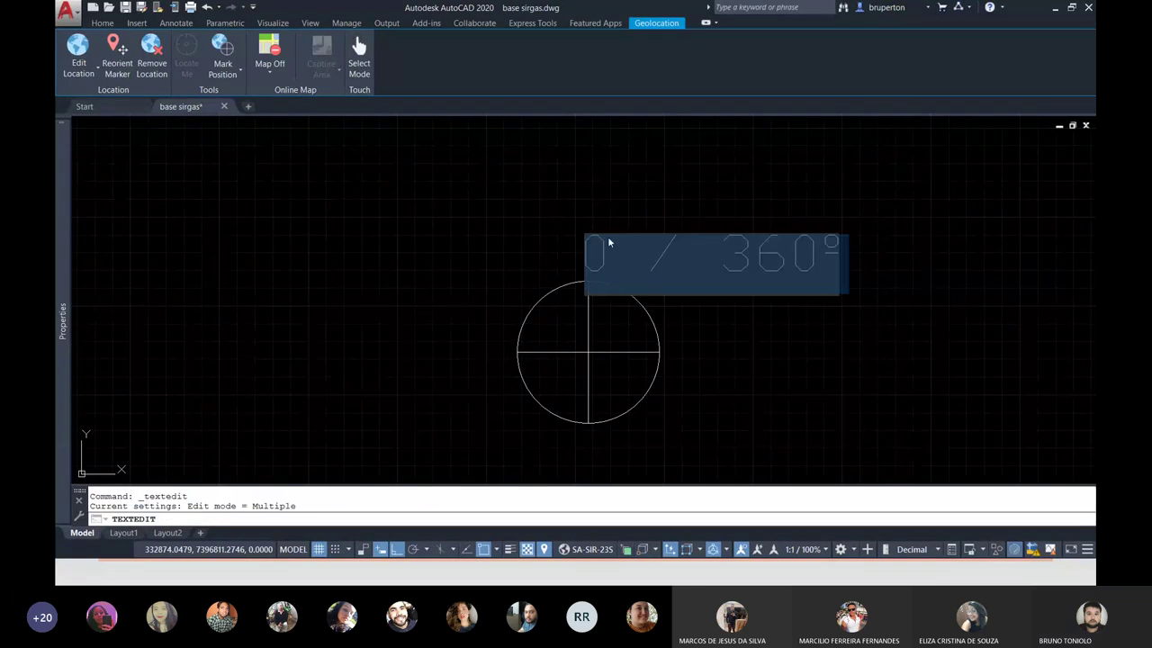
key("Escape")
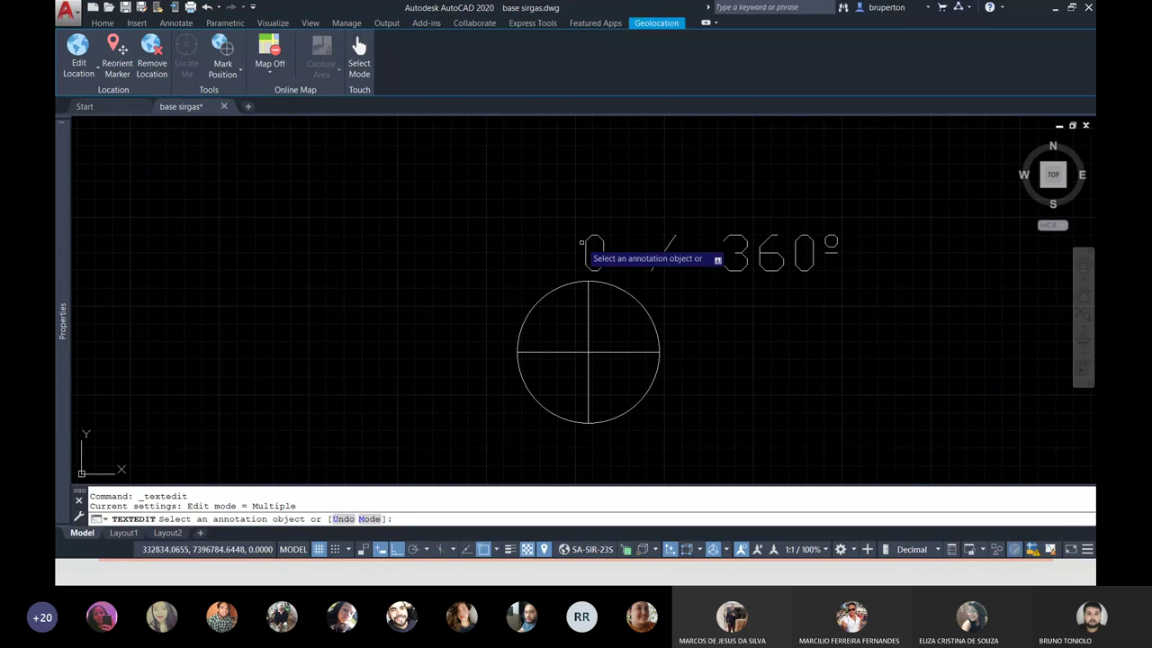
key("Escape")
type("sc")
key("Return")
left_click(586, 269)
key("BackSpace")
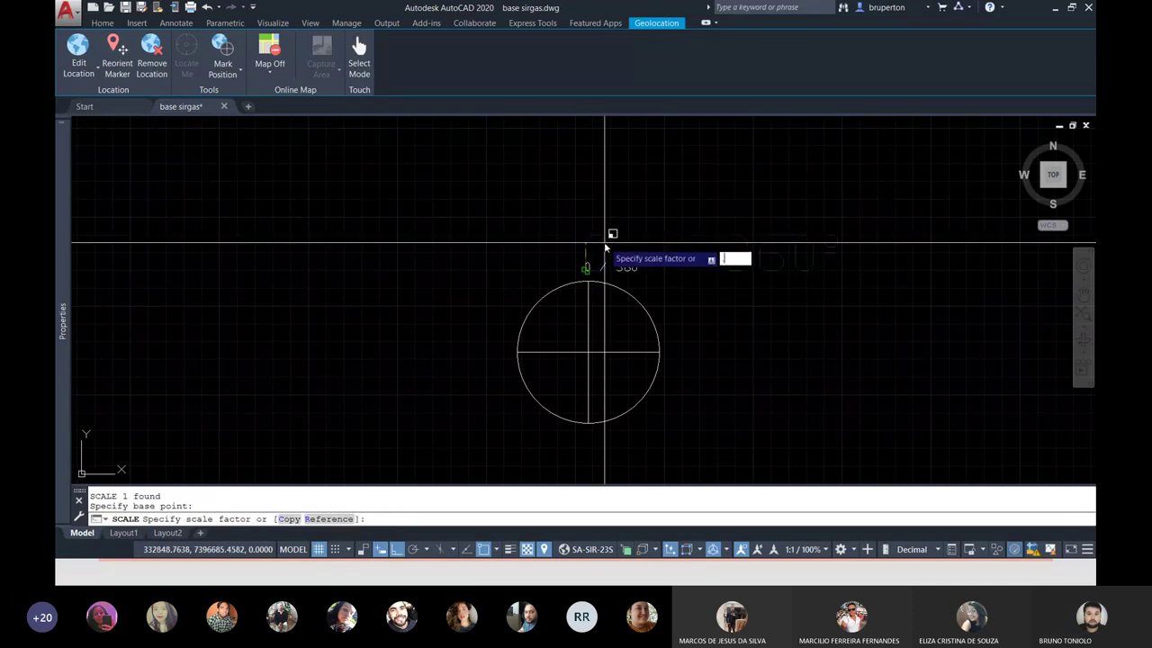
type("2")
key("Return")
Step: Move the shrunken label to sit just above the circle's top
scroll(592, 260, "up", 2)
left_click(576, 267)
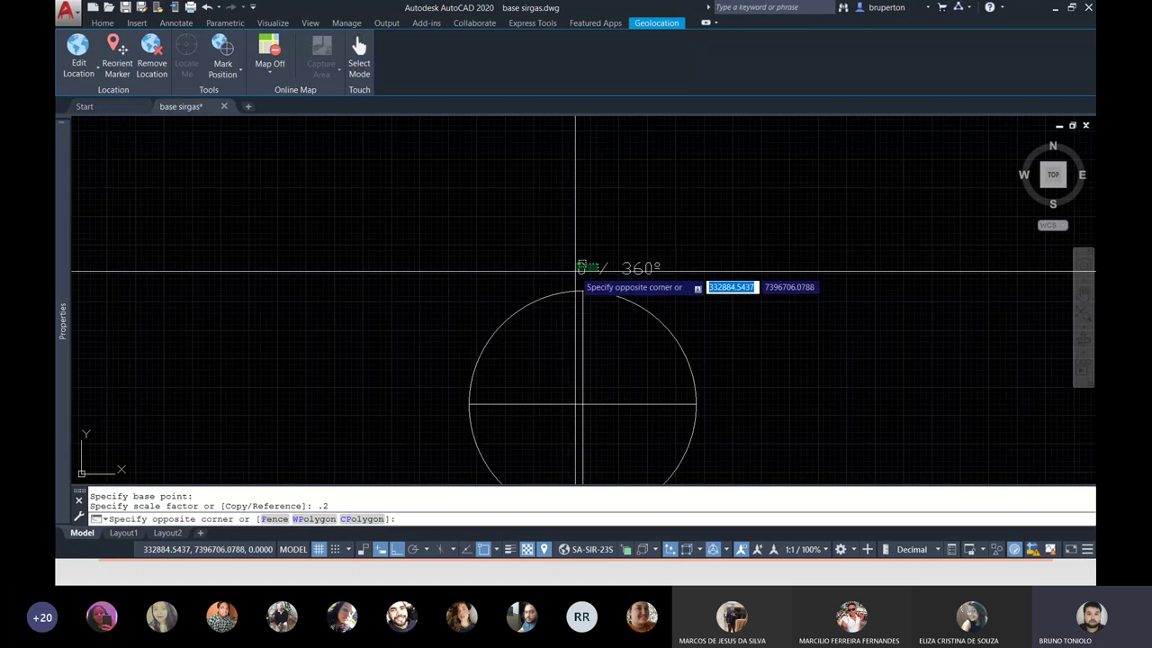
scroll(578, 270, "up", 2)
type("m")
key("Return")
left_click(586, 226)
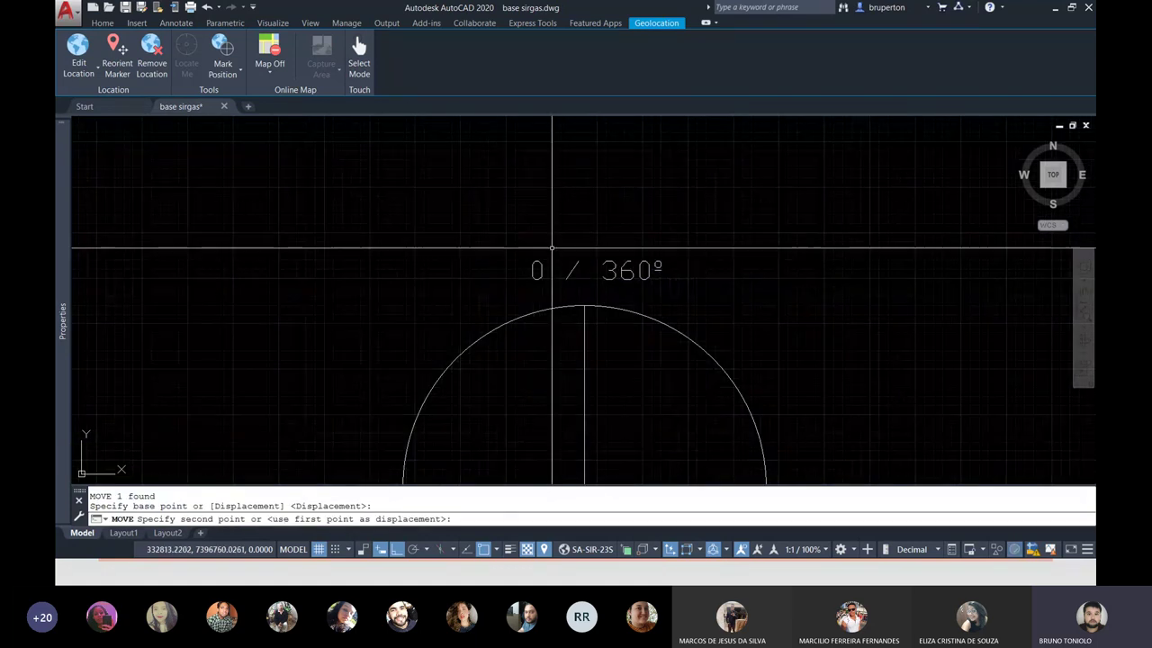
key("Escape")
left_click(532, 270)
Step: Copy the '0 / 360º' label to beside the circle's right side
left_click(558, 286)
type("co")
key("Return")
left_click(568, 241)
scroll(659, 296, "down", 2)
scroll(667, 306, "down", 1)
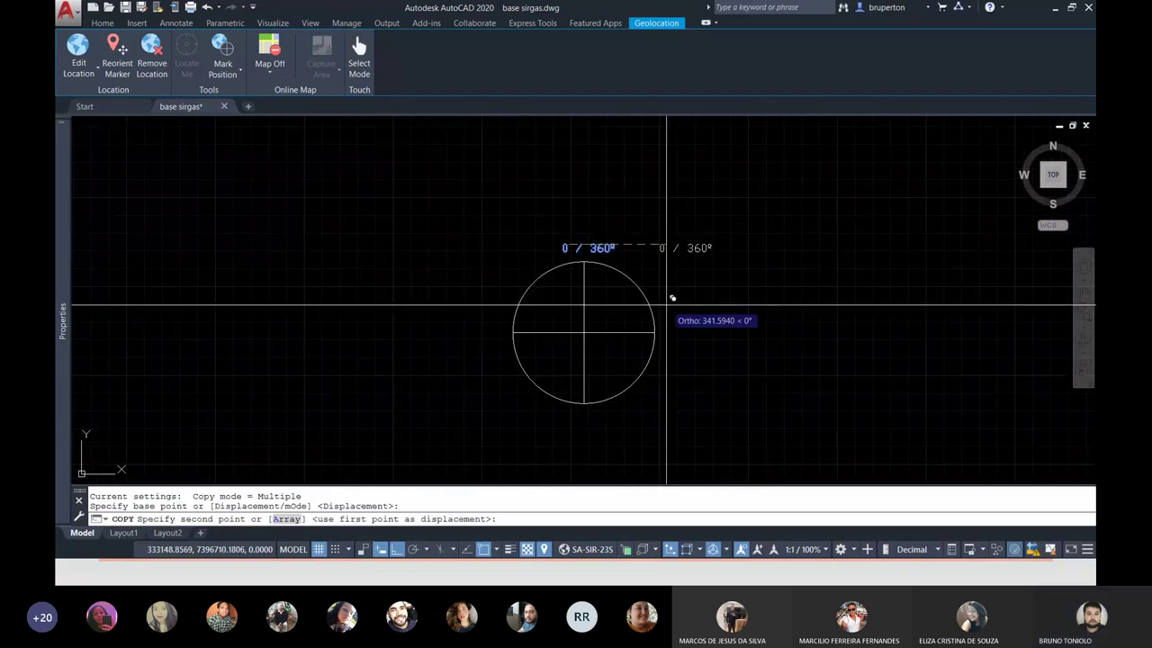
key("F8")
scroll(682, 328, "up", 5)
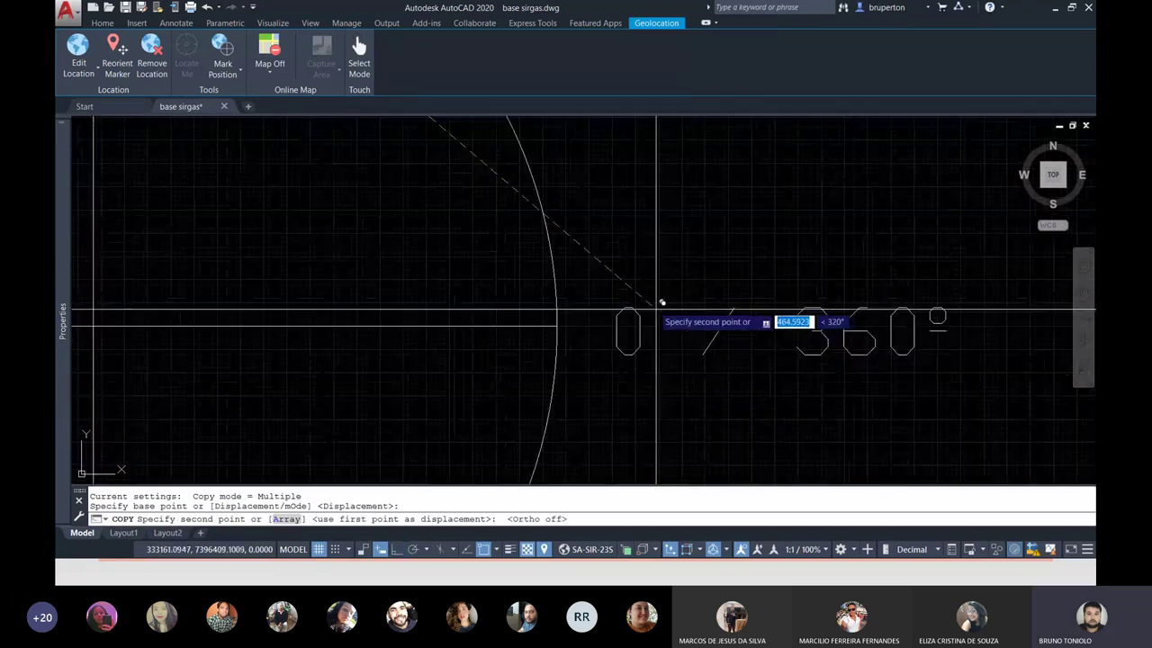
scroll(621, 310, "down", 3)
scroll(528, 314, "down", 1)
scroll(528, 315, "up", 2)
scroll(514, 314, "up", 3)
key("Escape")
scroll(518, 311, "up", 3)
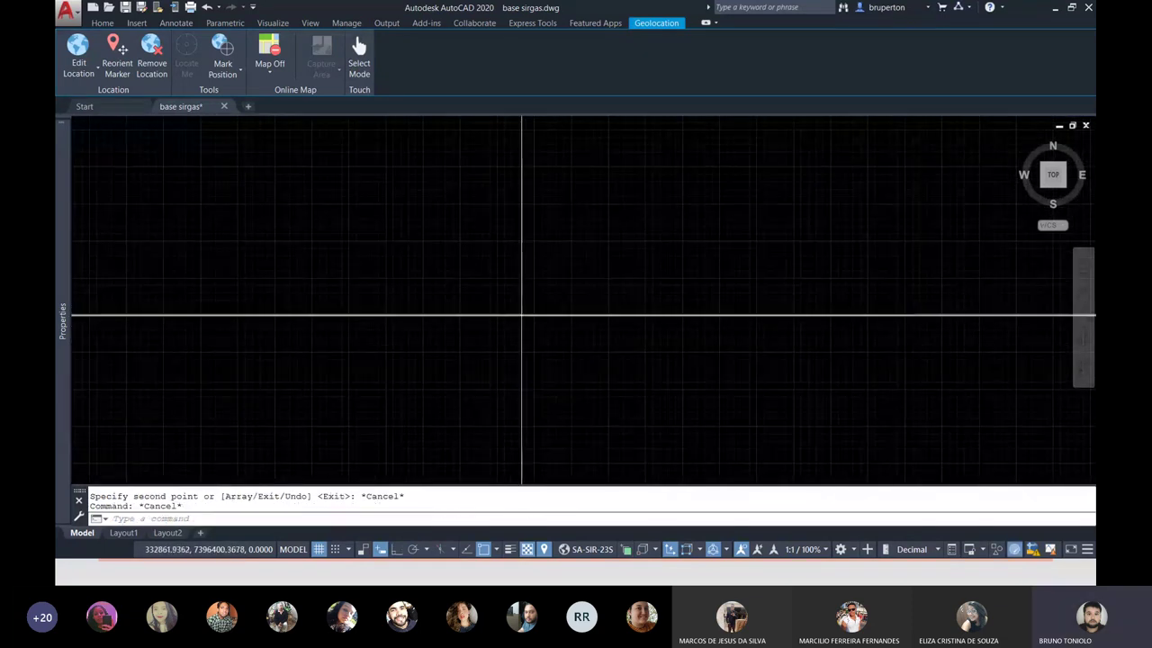
scroll(540, 312, "down", 3)
scroll(558, 314, "down", 2)
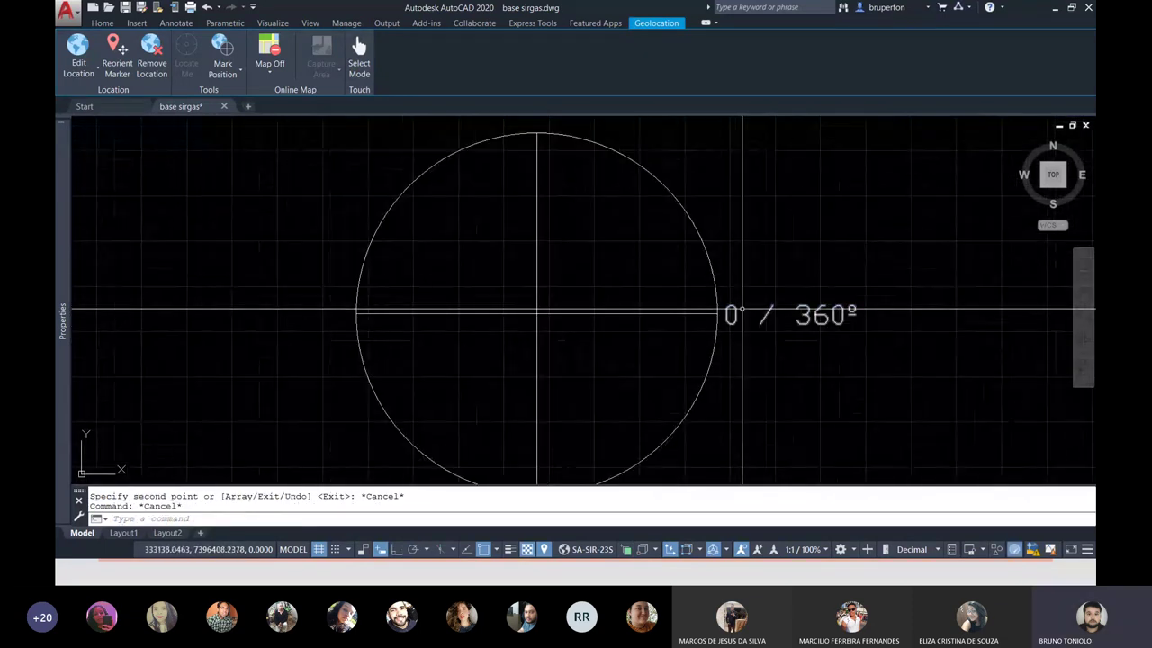
Step: Edit the copied label's text to read '90º'
left_click(737, 308)
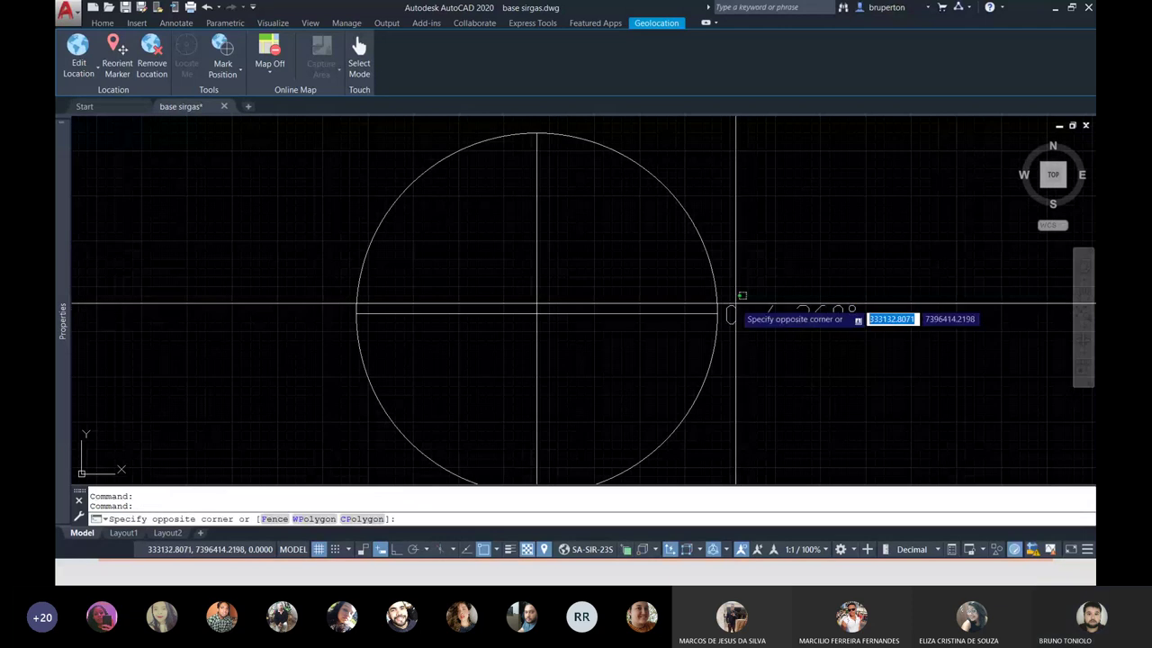
key("Escape")
left_click(736, 308)
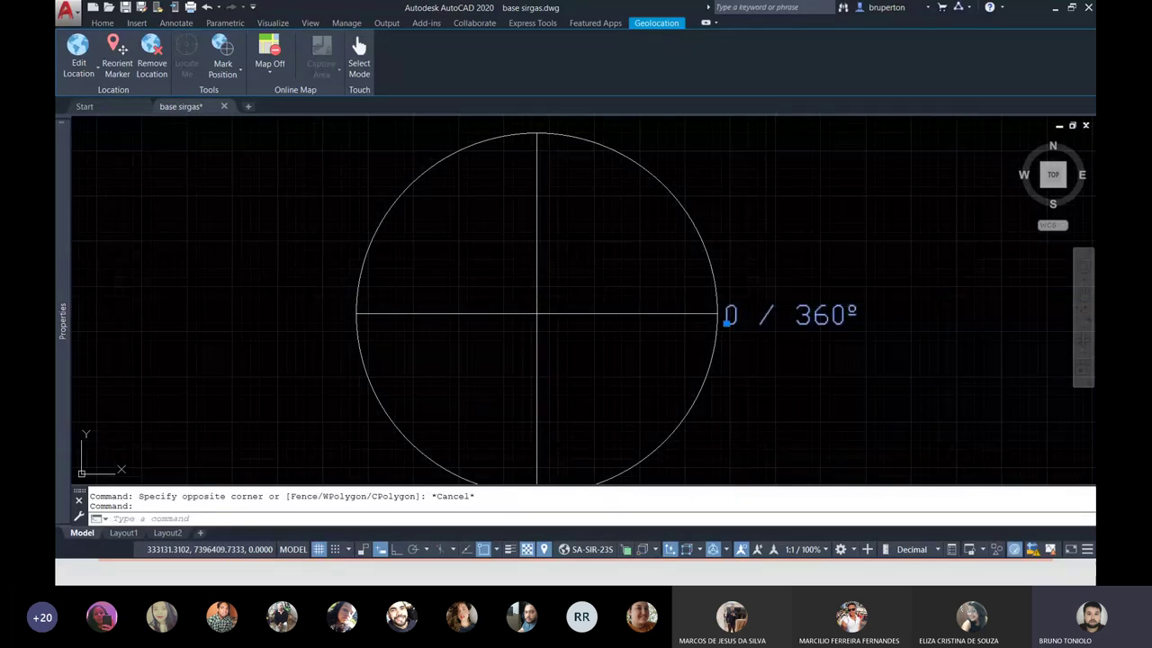
double_click(743, 317)
type("90")
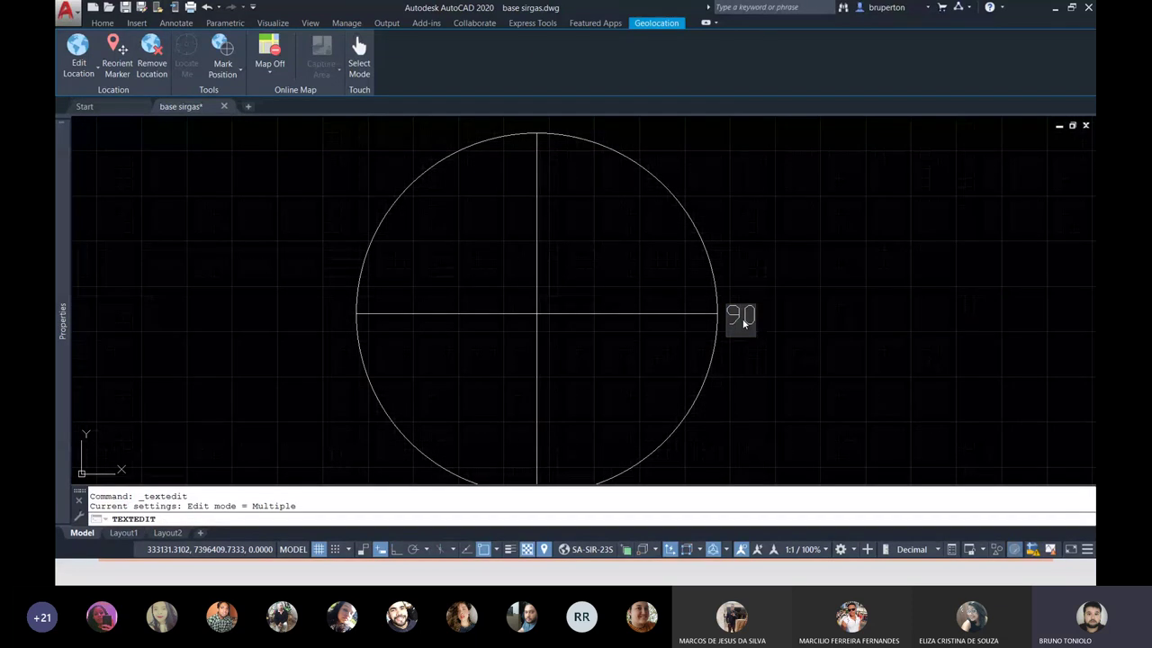
type("°4")
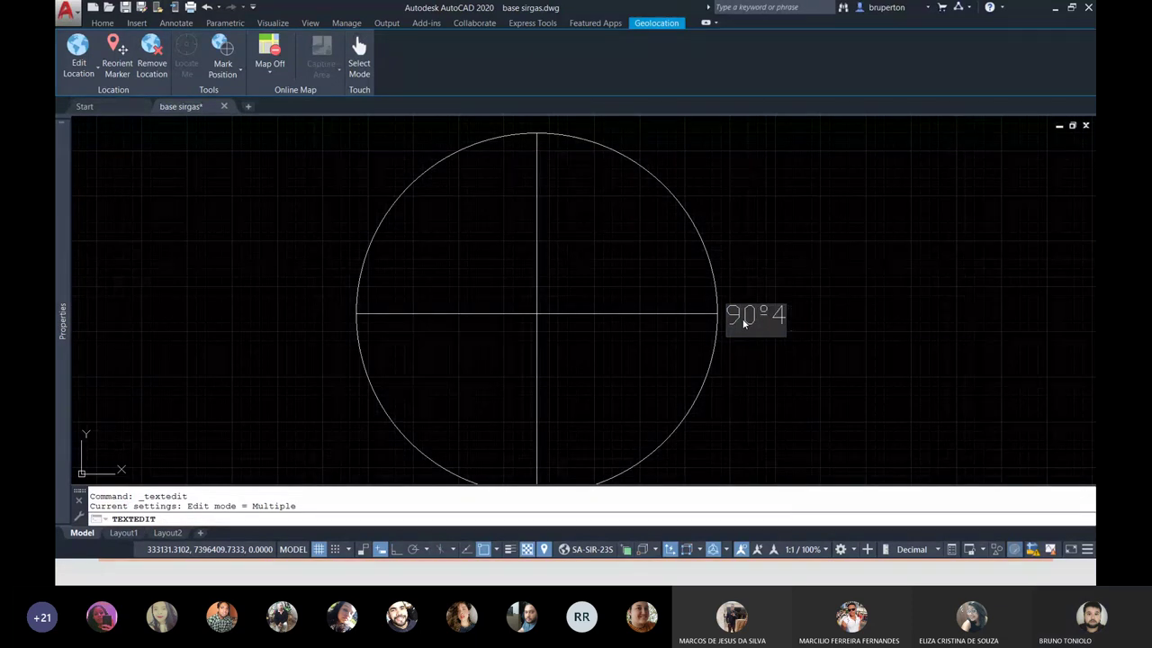
key("BackSpace")
left_click(780, 370)
scroll(740, 311, "down", 2)
key("Escape")
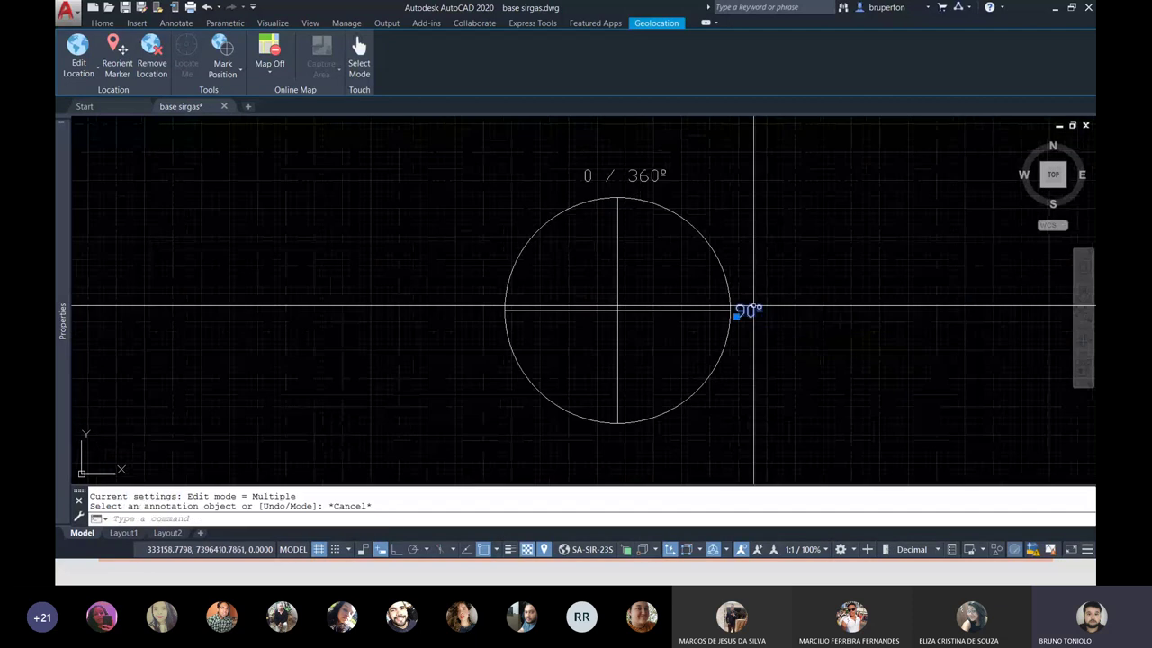
Step: Start a copy of the 90º label from its base point
type("co")
key("Return")
left_click(730, 309)
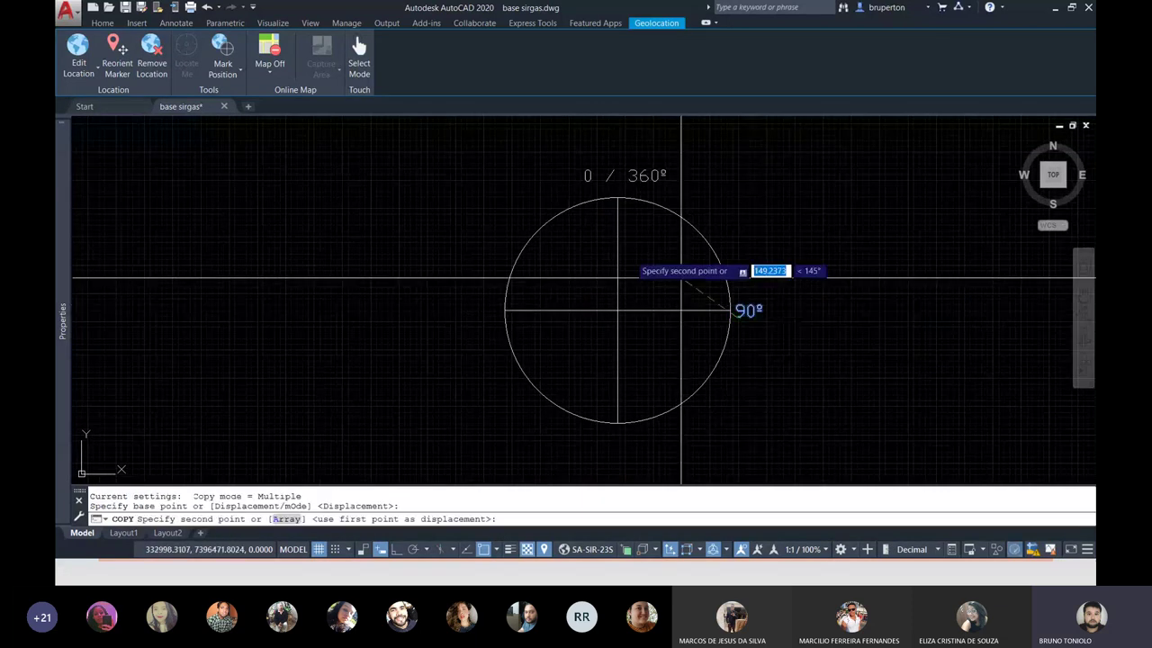
Step: Place the copy of the 90º label below the circle's bottom
scroll(637, 247, "up", 2)
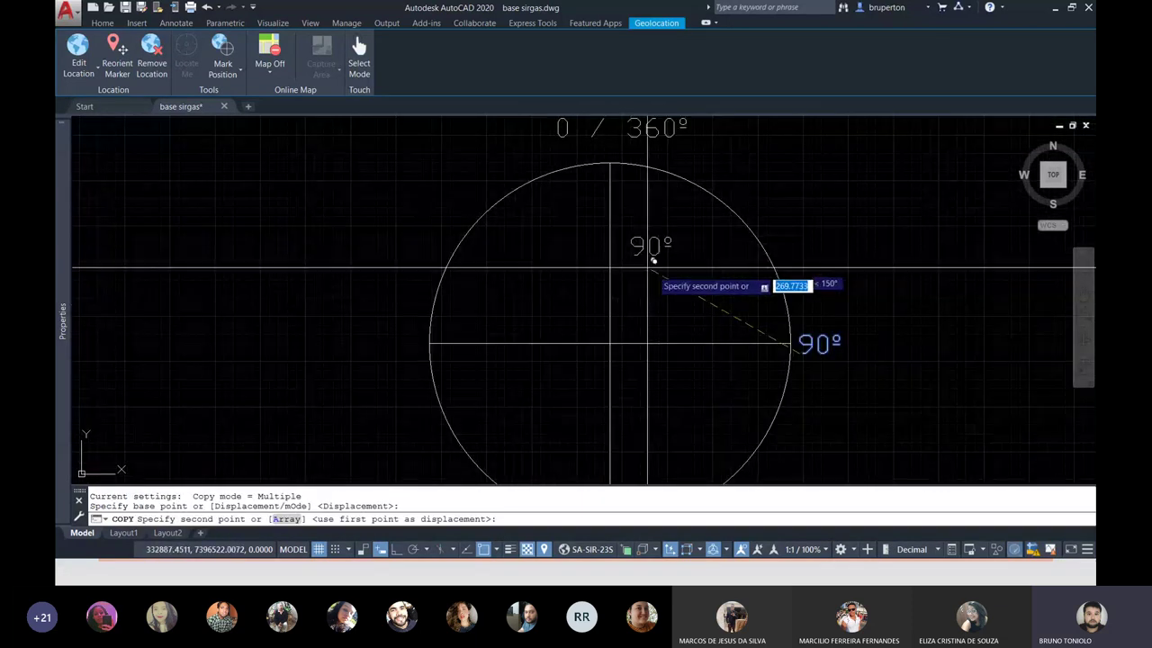
scroll(721, 243, "down", 2)
scroll(650, 419, "up", 2)
scroll(631, 432, "up", 2)
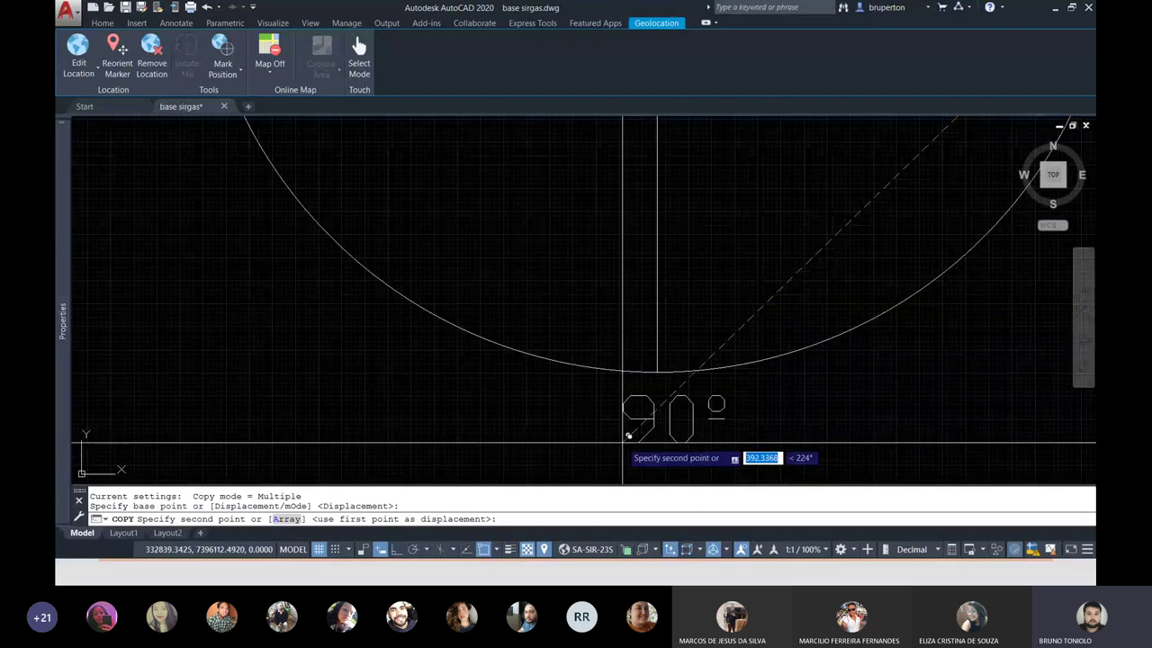
left_click(633, 439)
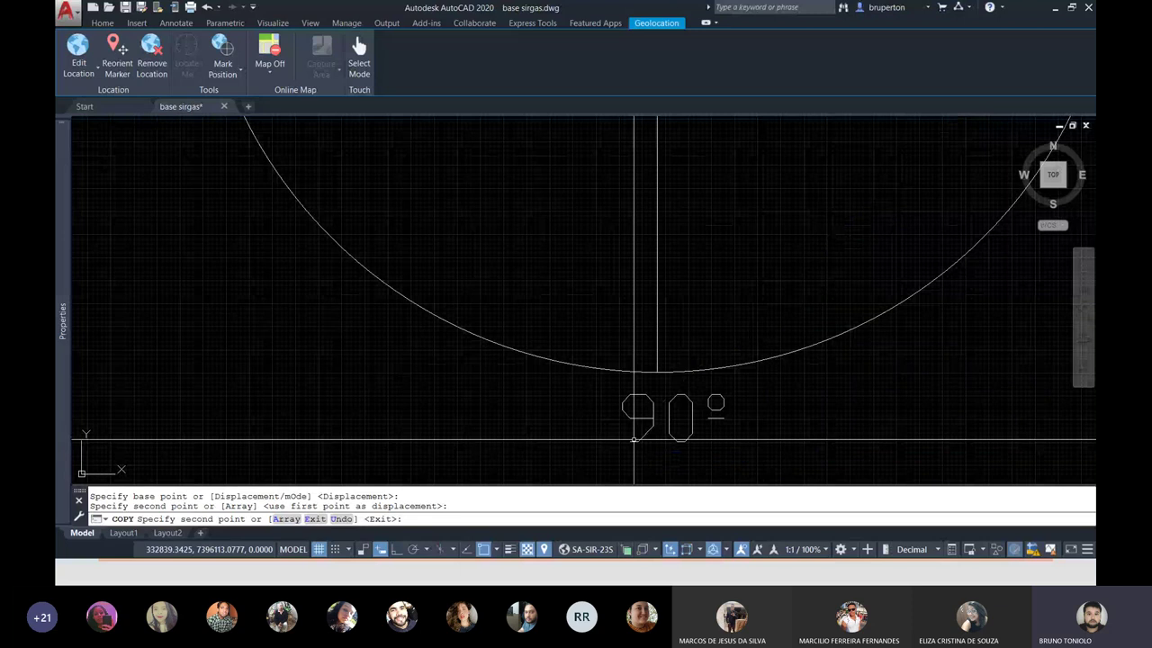
key("Escape")
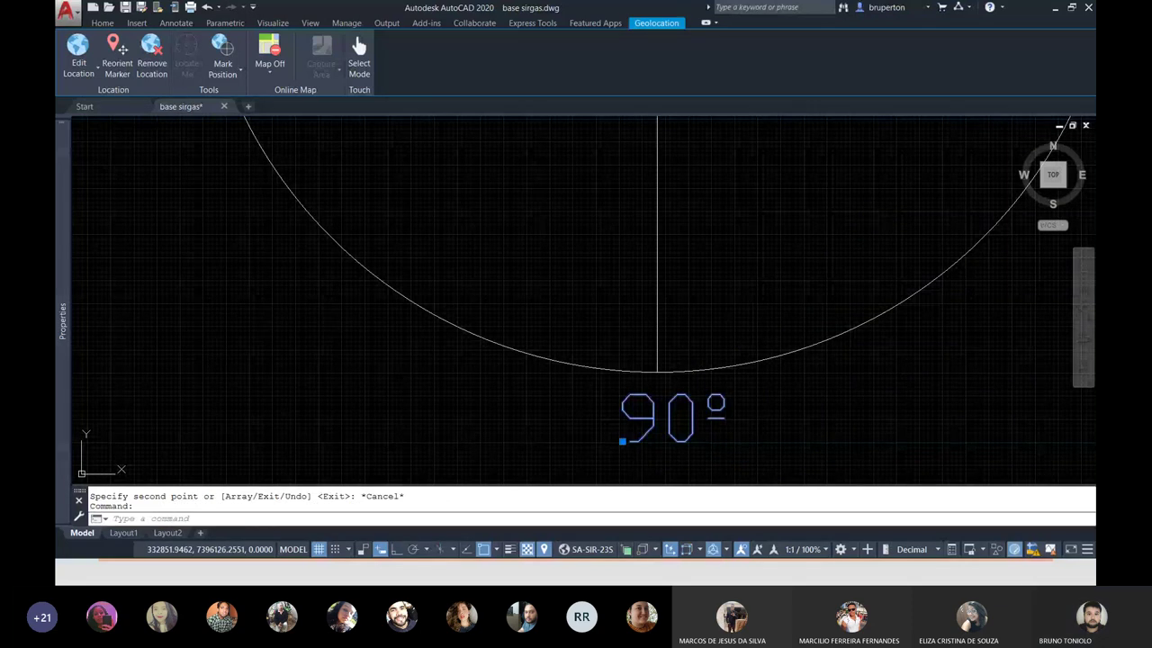
Step: Change the new bottom label's text to '180º'
double_click(675, 440)
type("180º")
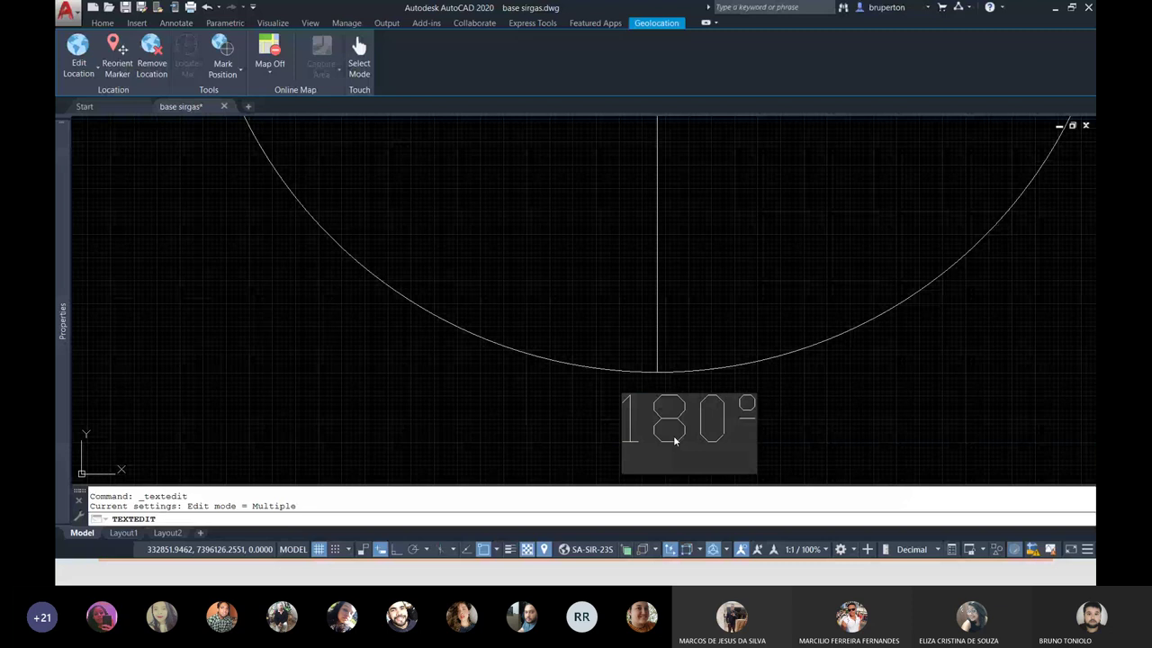
left_click(567, 439)
scroll(567, 439, "down", 1)
scroll(567, 439, "down", 4)
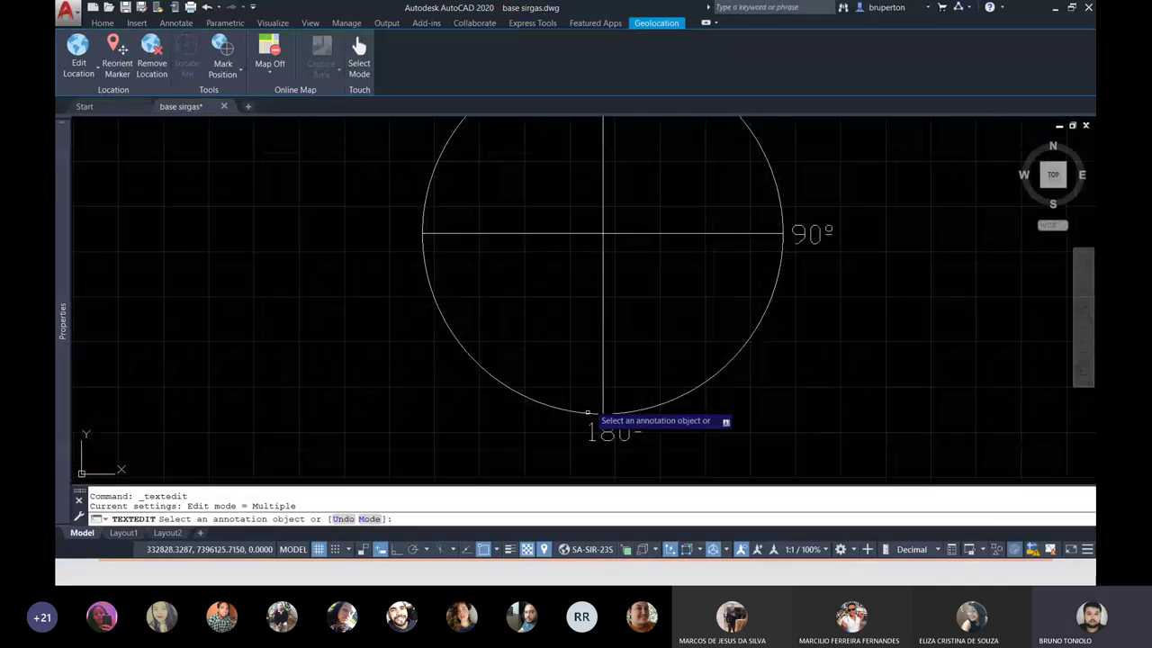
key("Escape")
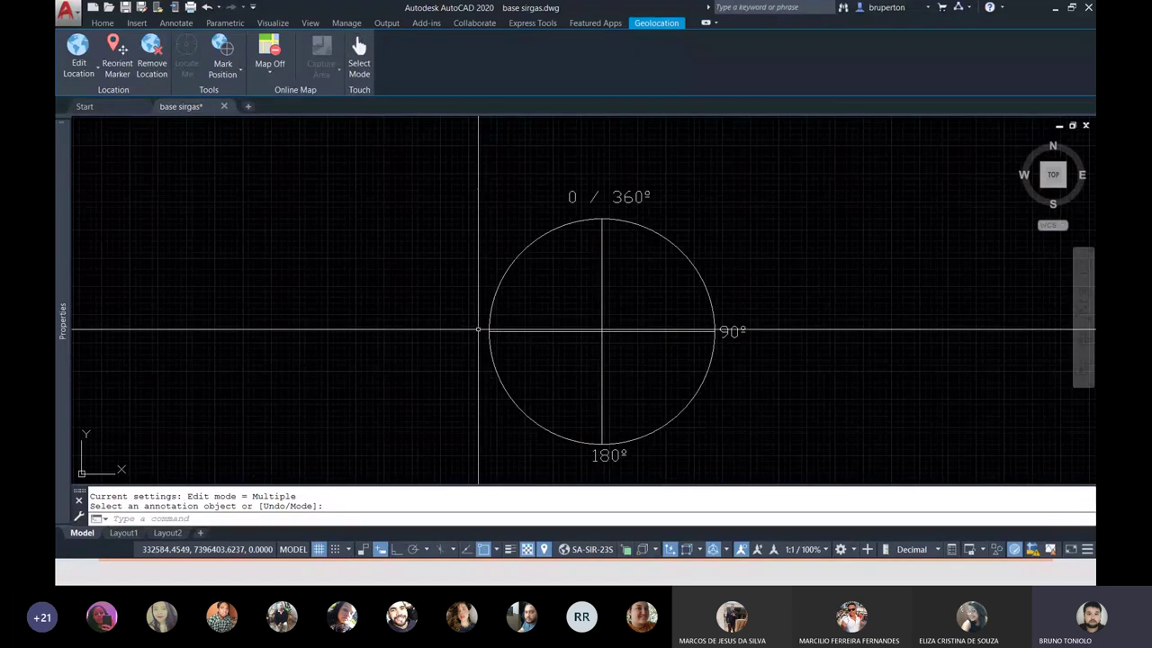
Step: Copy the 180º label to the left end of the compass circle
left_click(608, 457)
type("c")
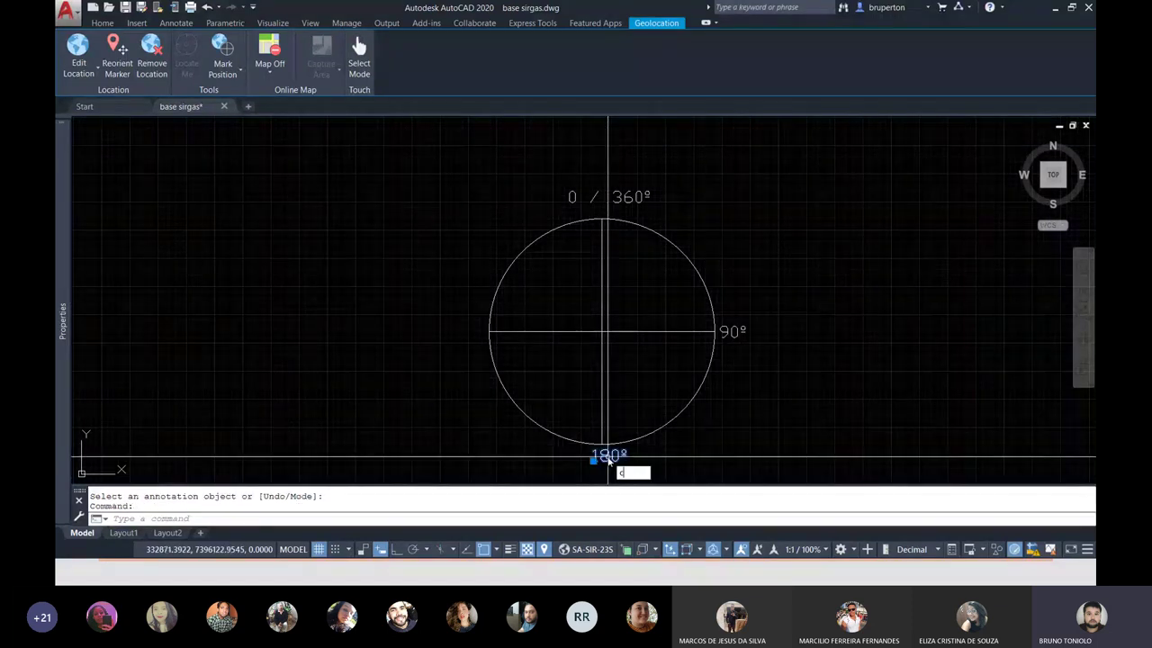
key("Return")
left_click(594, 457)
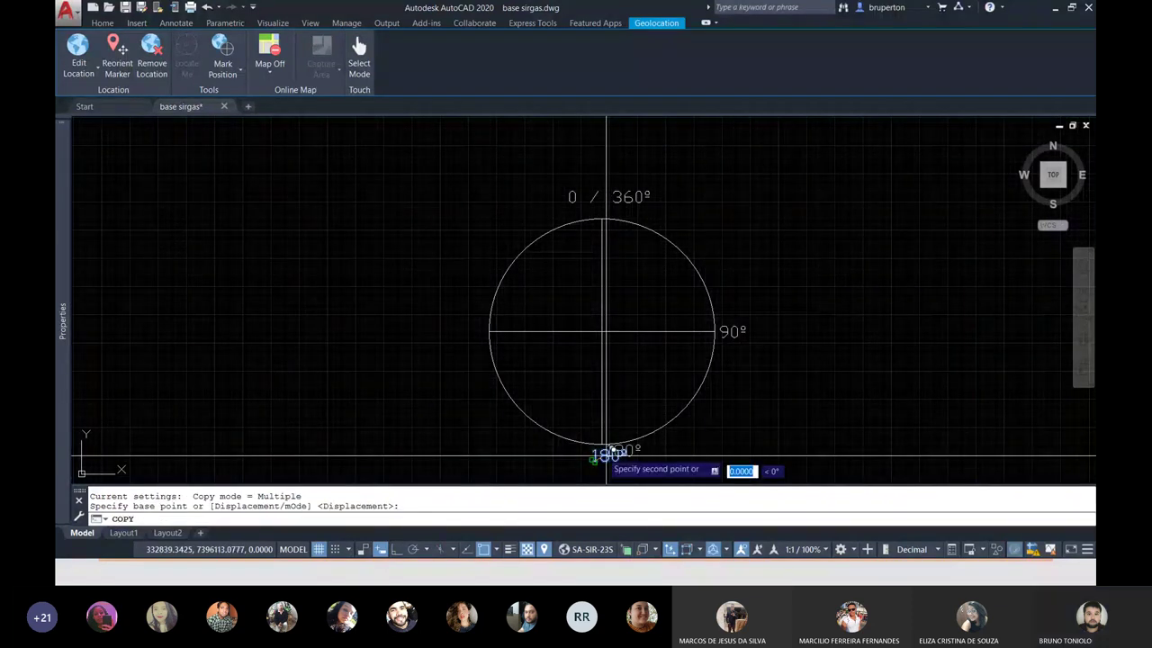
key("Escape")
Step: Change the copied label's text to 270º, then fit the whole compass in view
scroll(610, 450, "up", 5)
left_click(483, 334)
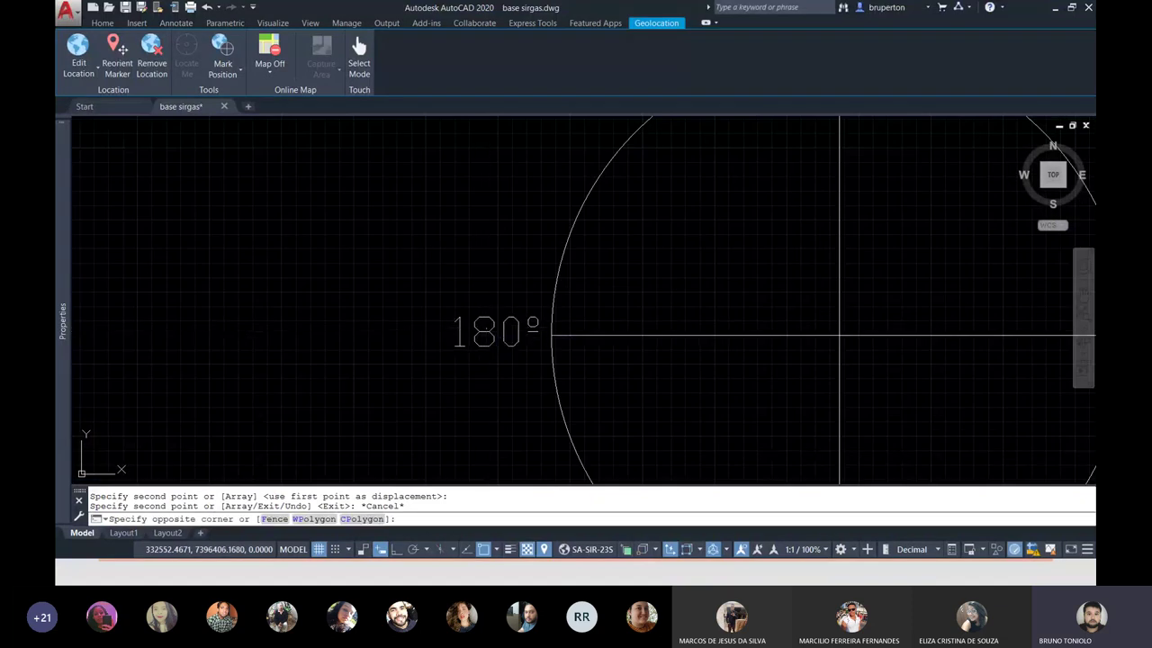
key("Escape")
left_click(483, 334)
key("Escape")
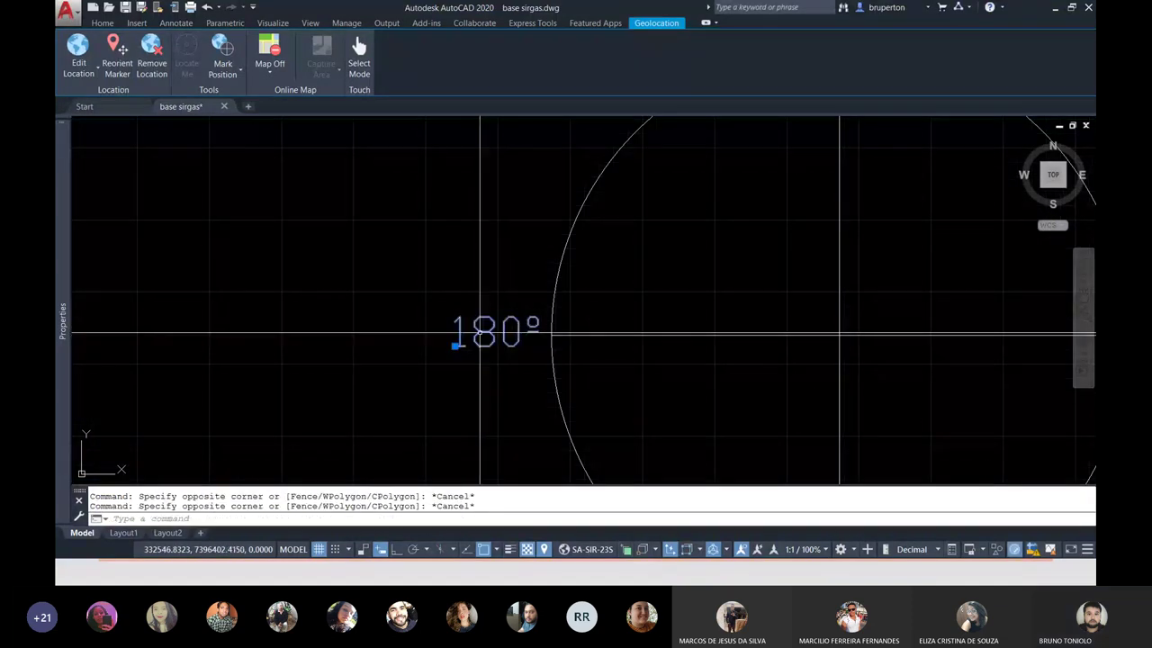
left_click(483, 335)
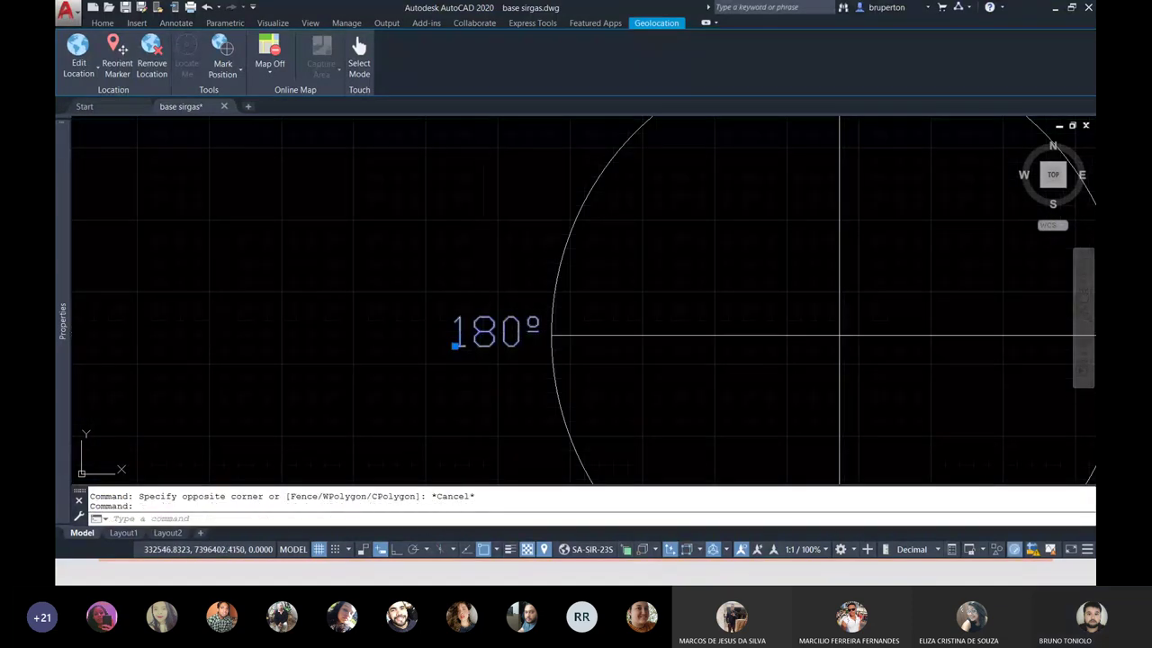
double_click(483, 338)
type("270º")
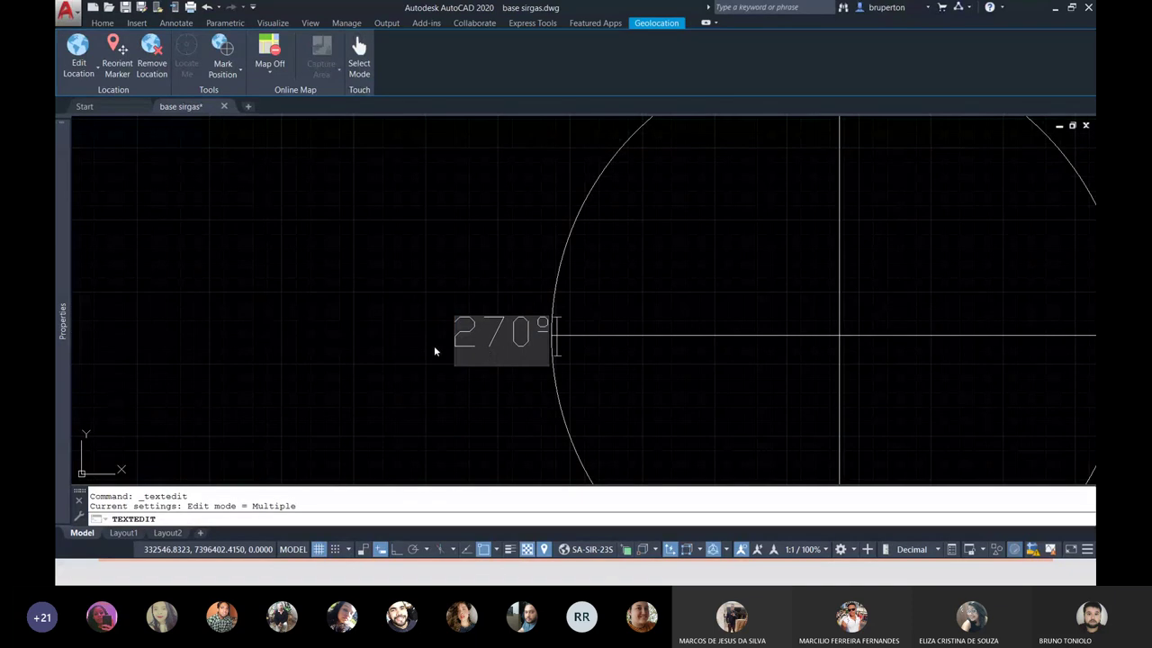
left_click(527, 348)
scroll(540, 346, "down", 2)
scroll(618, 293, "down", 2)
key("Escape")
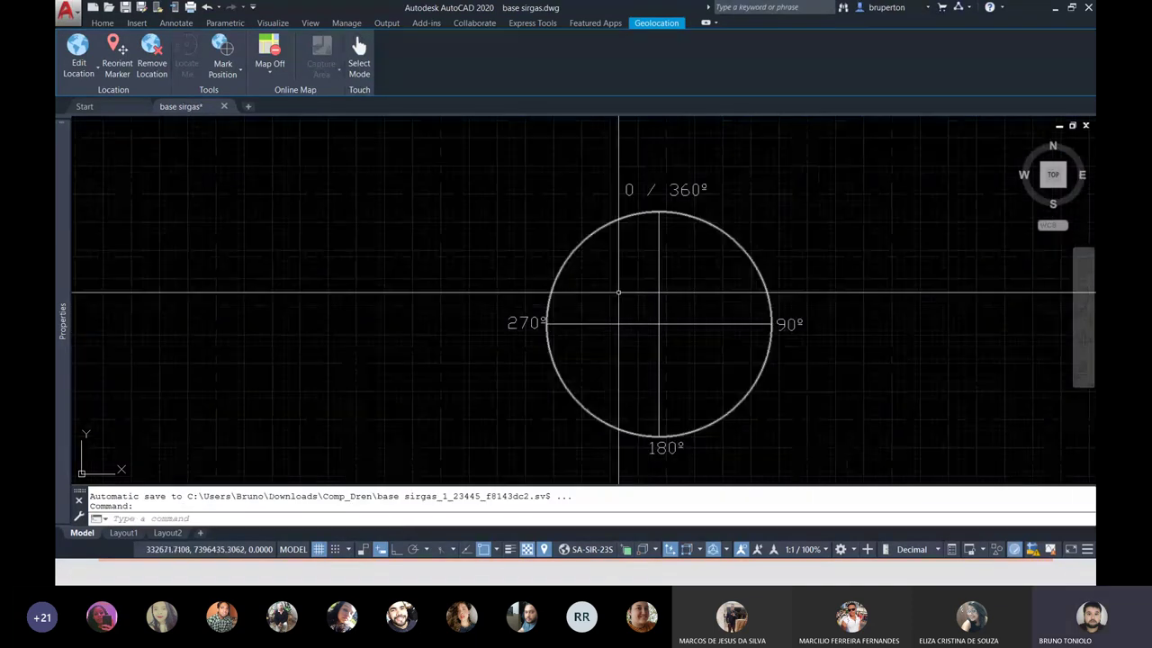
middle_click(648, 280)
middle_click(647, 280)
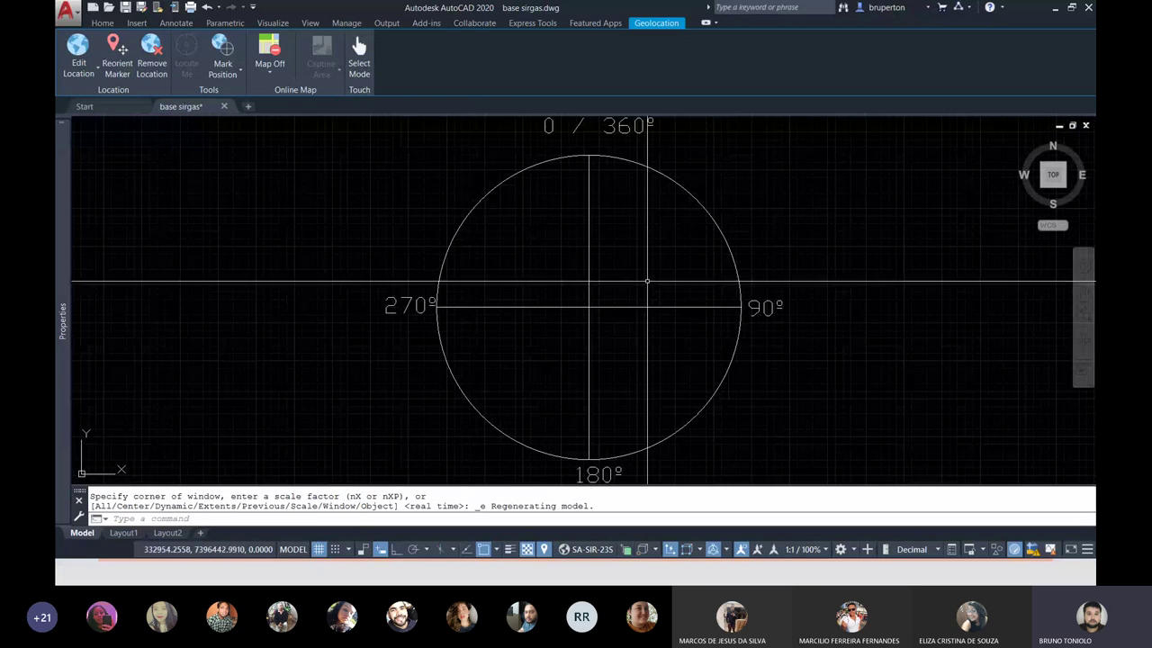
Step: Draw a spline arc inside the circle, sweeping from the upper left down toward the 90º line
left_click(102, 22)
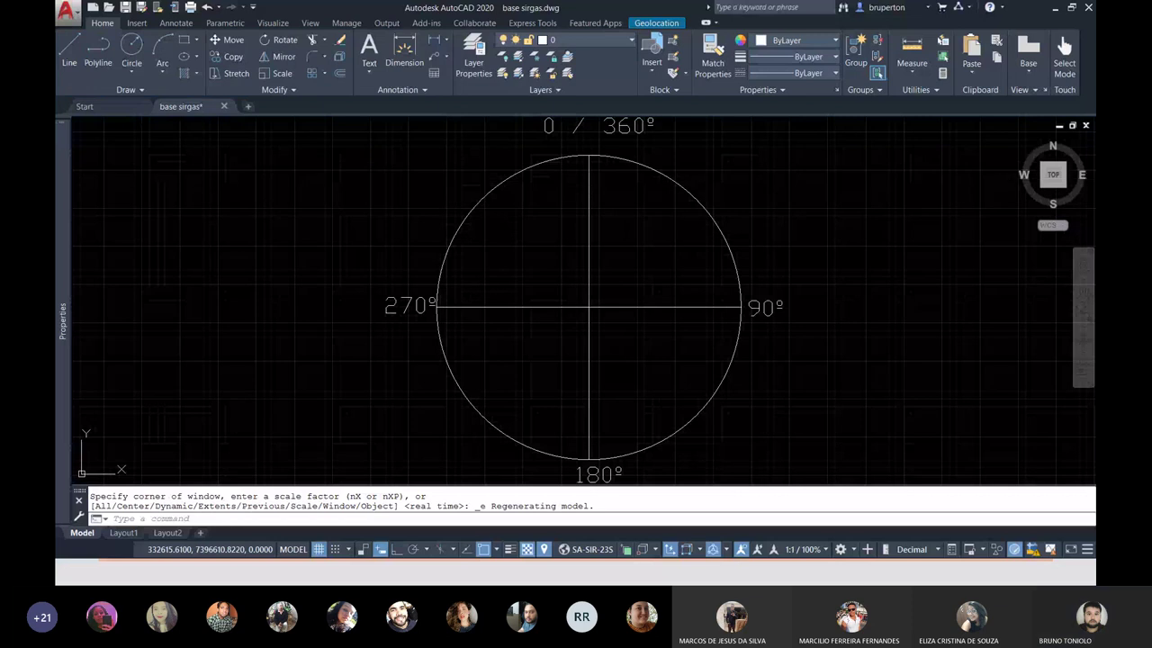
left_click(543, 255)
left_click(623, 215)
left_click(637, 315)
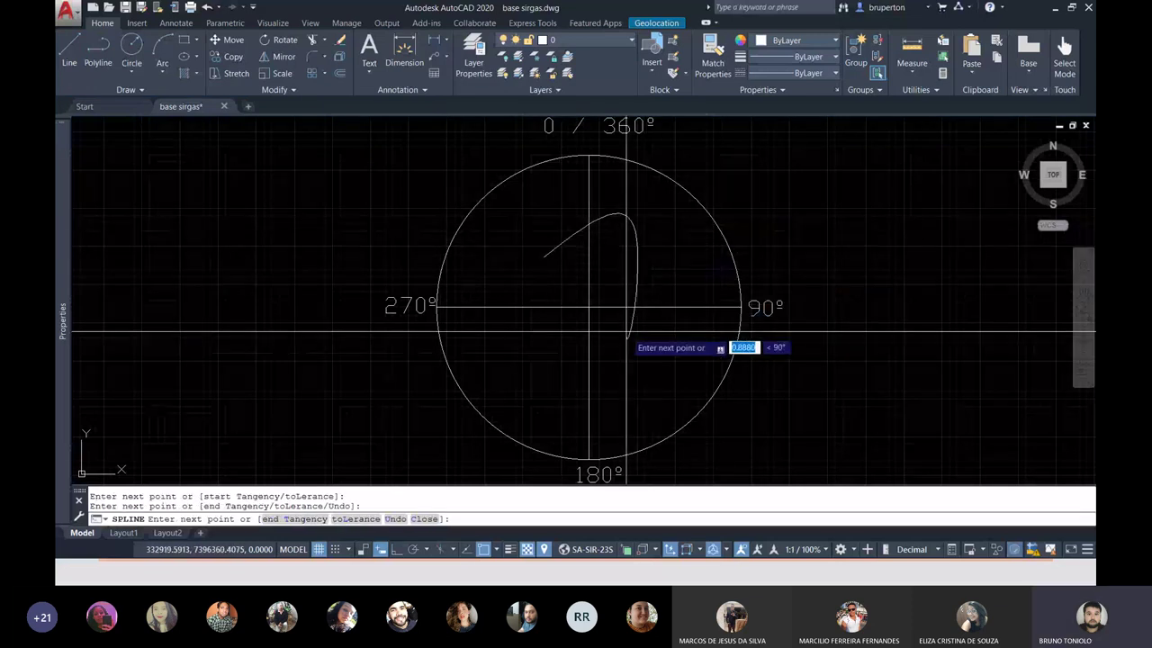
scroll(627, 333, "up", 4)
key("Return")
Step: Add a two-stroke polyline arrowhead at the curve's end and select the whole arrow
type("pl")
key("Return")
left_click(629, 333)
left_click(600, 307)
key("Return")
key("Return")
left_click(625, 329)
left_click(677, 308)
key("Return")
scroll(661, 338, "down", 4)
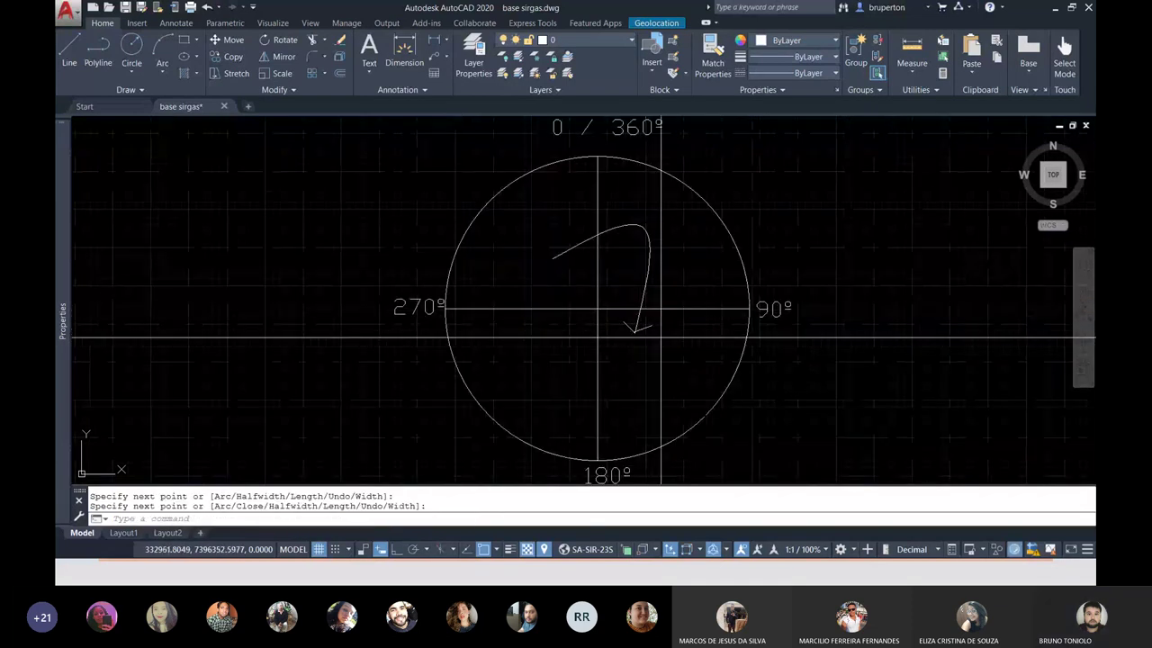
left_click_drag(662, 338, 545, 221)
left_click(783, 40)
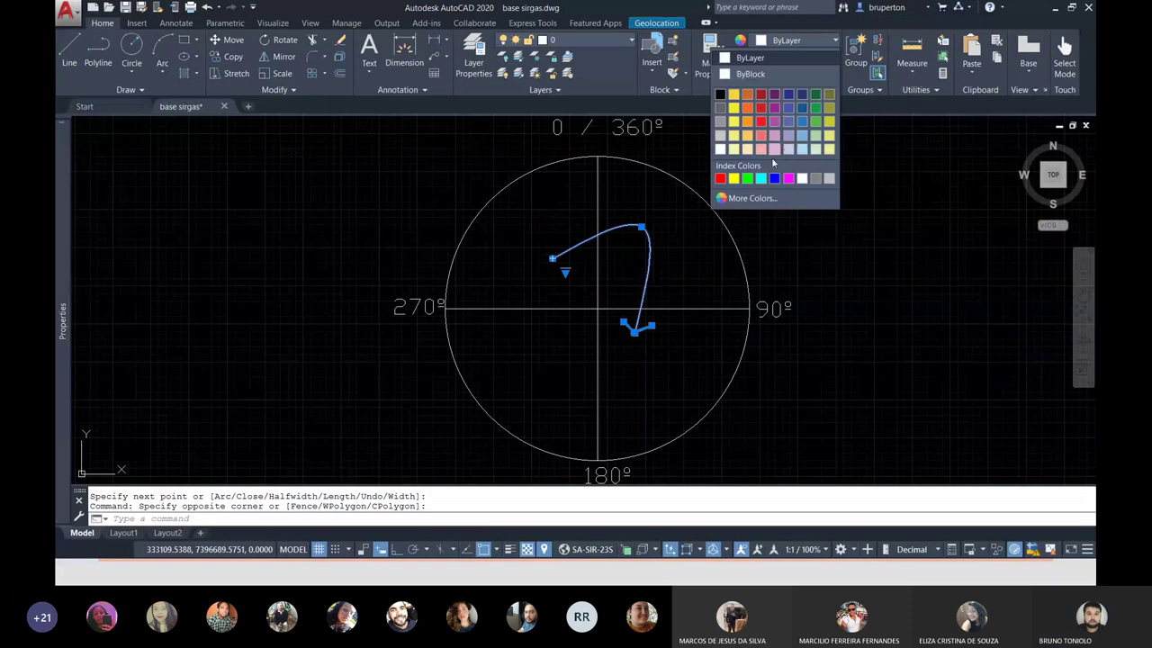
Step: Colour the arrow blue and place a copy of the 90º label inside the circle beside it
left_click(775, 177)
key("Escape")
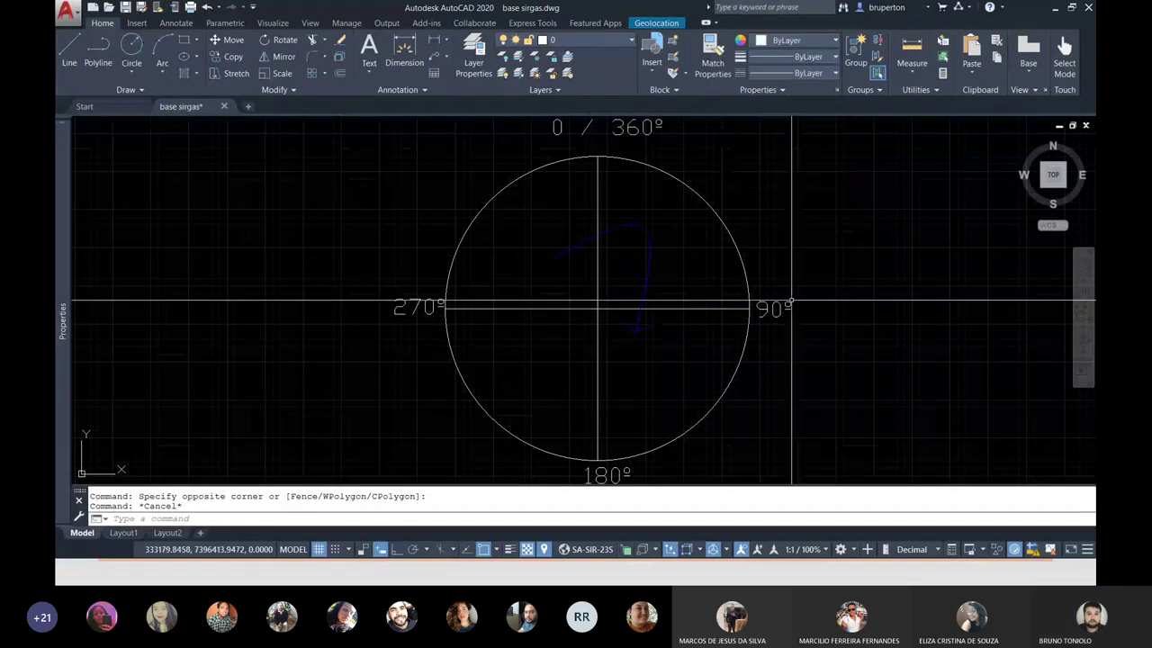
type("co")
key("Return")
left_click(786, 305)
scroll(678, 267, "up", 3)
scroll(723, 262, "up", 2)
left_click(954, 390)
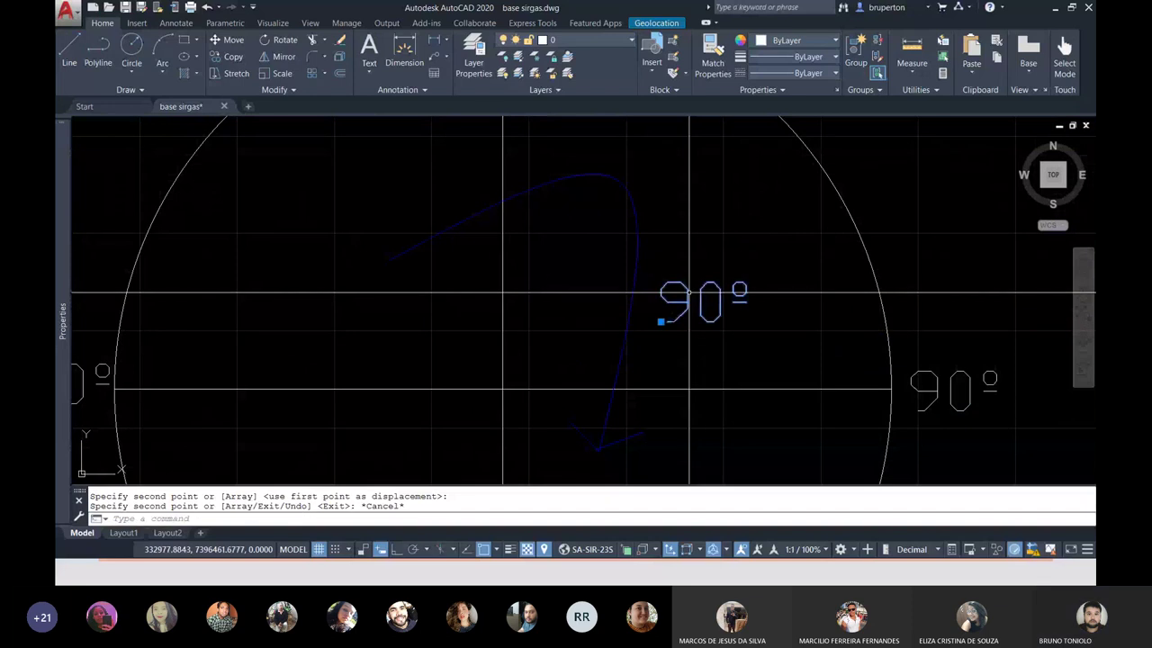
key("Escape")
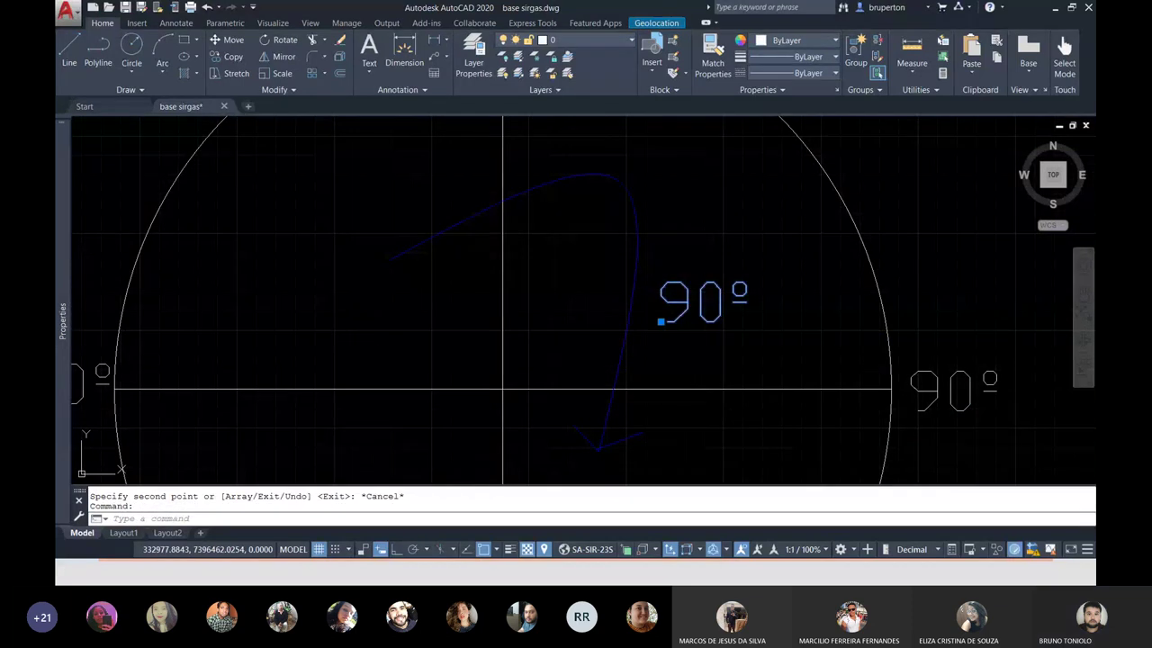
Step: Change the copied label's text to 'sentido horário'
double_click(703, 302)
type("sentido hor")
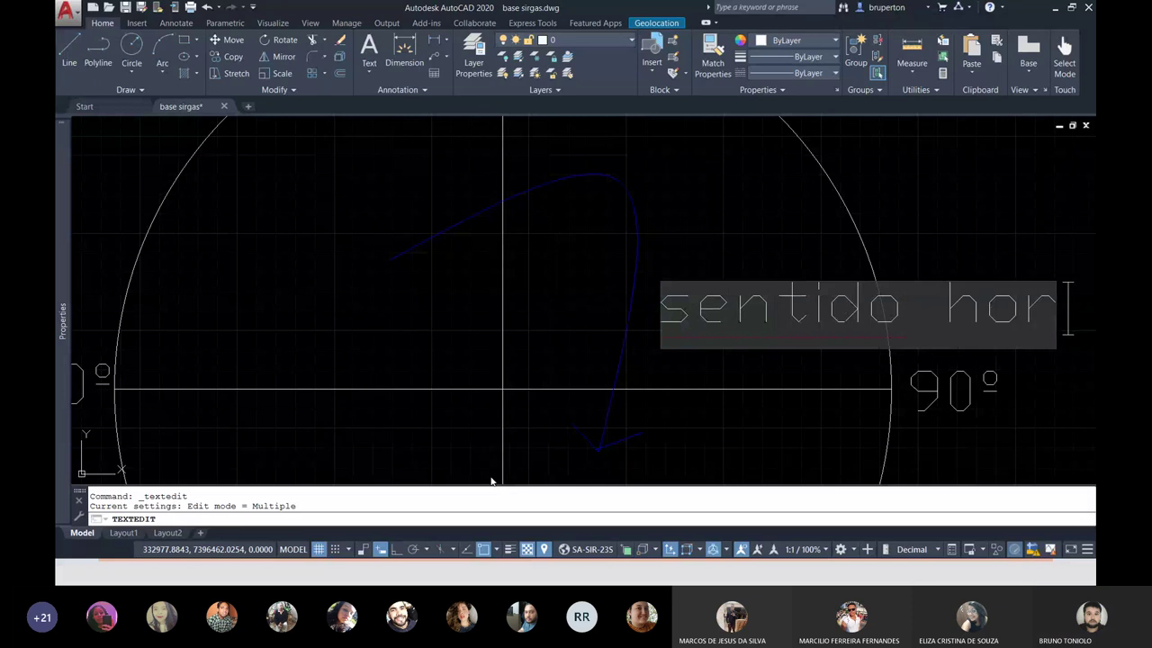
type("ário")
key("Return")
scroll(854, 369, "down", 4)
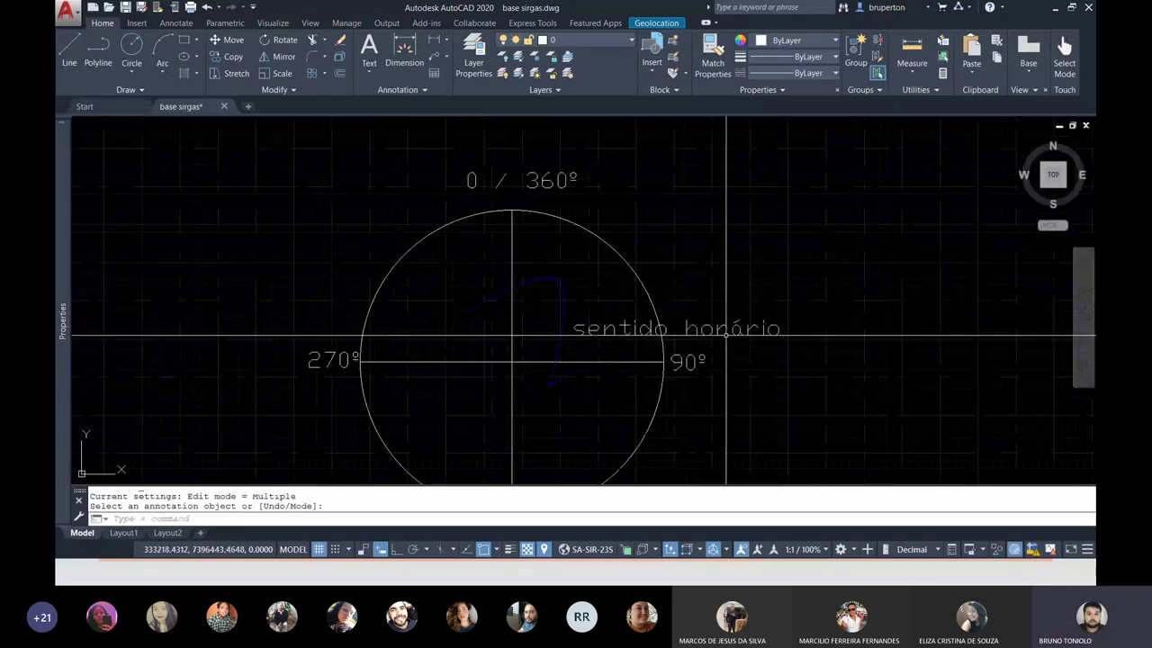
key("Escape")
Step: Match the caption to the blue arrow's colour with MATCHPROP, then select both arrow and caption
type("ma")
key("Return")
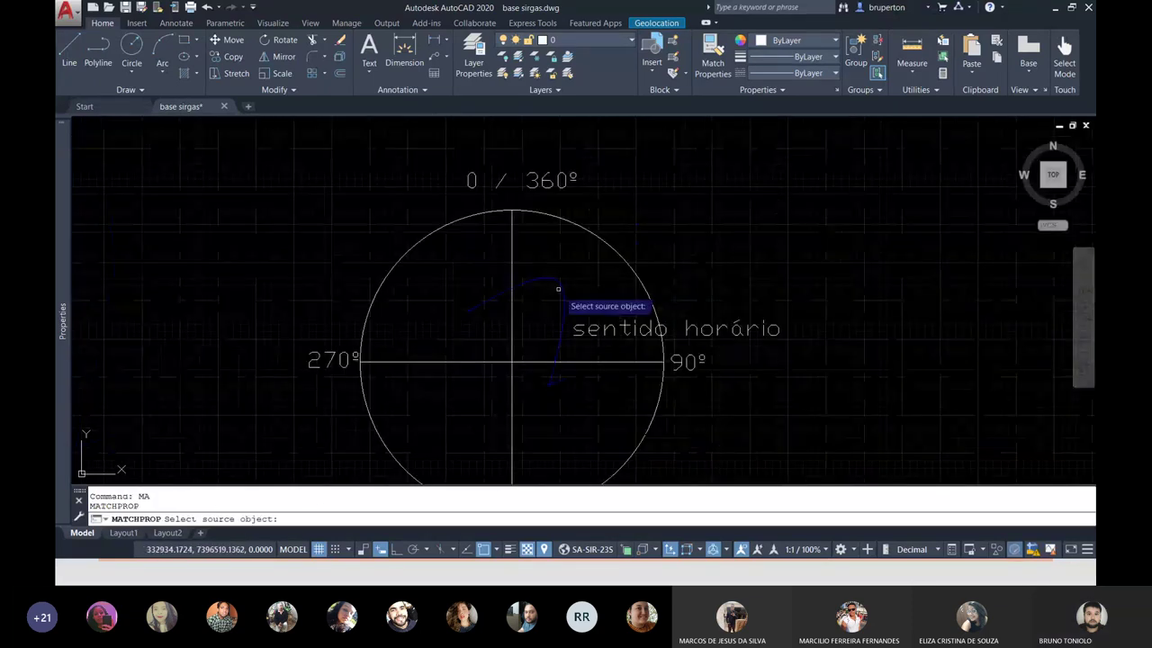
left_click(563, 302)
left_click(613, 327)
key("Return")
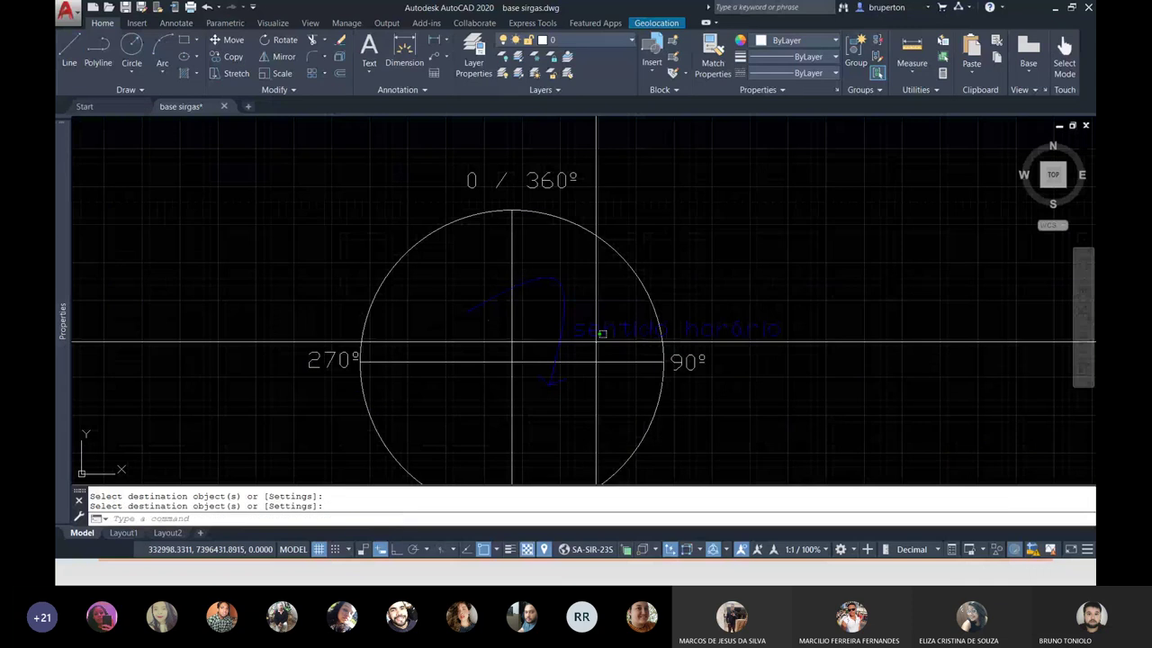
left_click(594, 342)
left_click(551, 306)
type("mi")
key("Return")
scroll(572, 270, "down", 2)
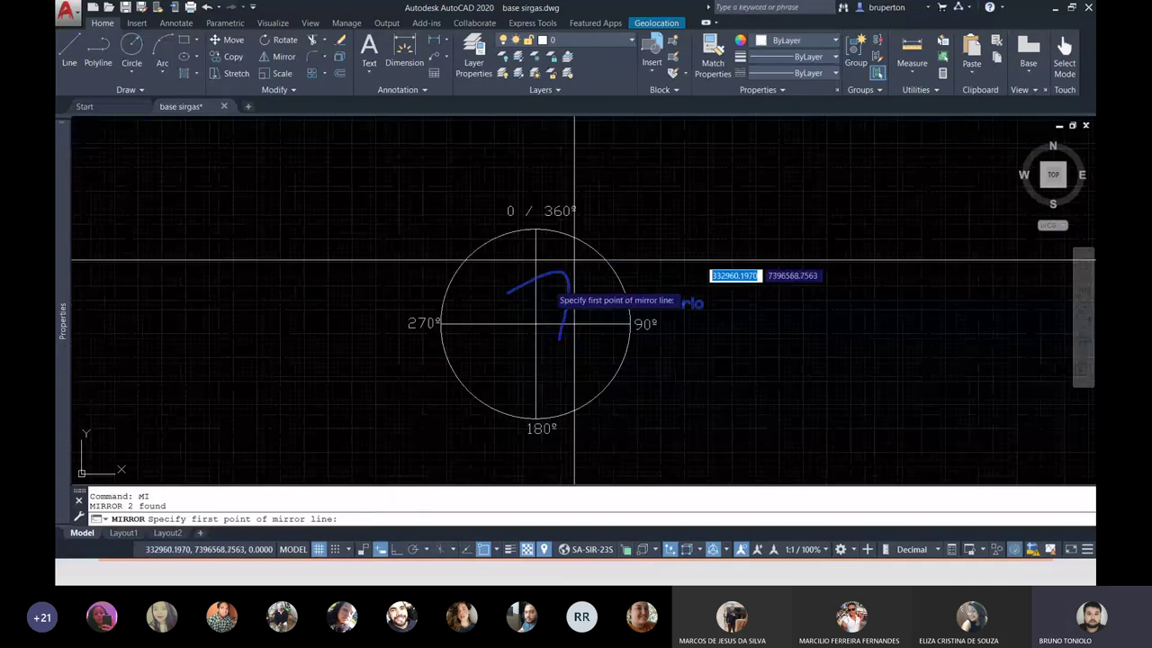
Step: Select the blue arrow and the 'sentido horário' caption as the objects to mirror
left_click(536, 324)
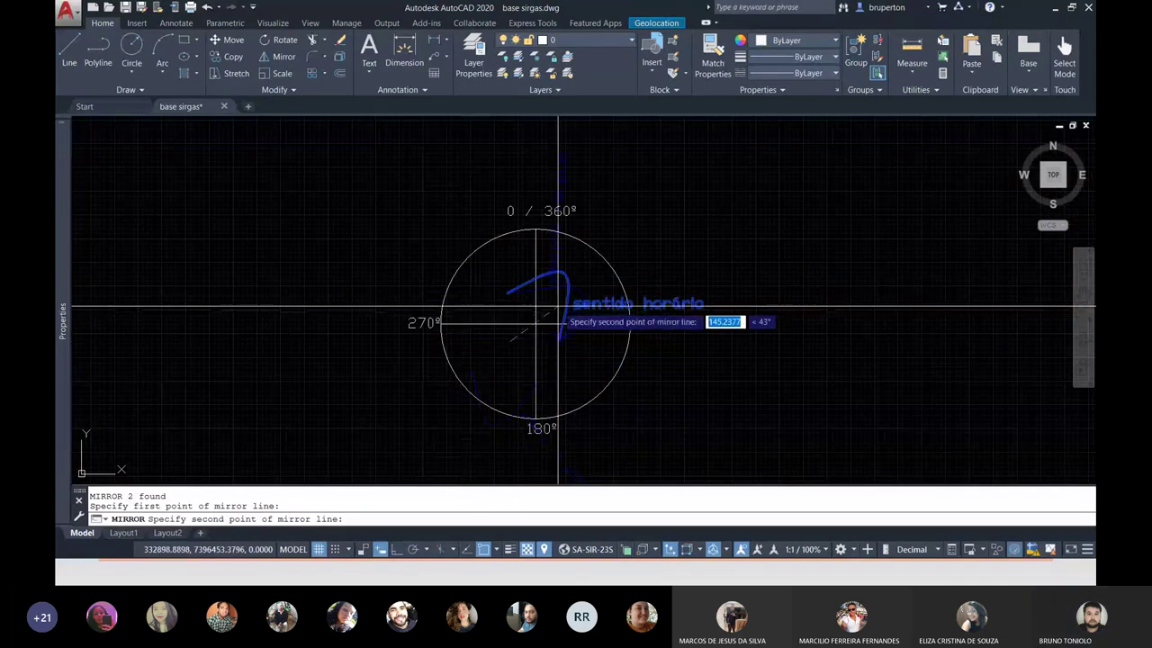
key("Escape")
key("Escape")
scroll(578, 316, "up", 2)
key("Return")
left_click(594, 367)
left_click(524, 353)
key("Return")
key("Escape")
key("Escape")
key("Return")
left_click(594, 369)
left_click(528, 334)
left_click(614, 306)
left_click(551, 266)
key("Return")
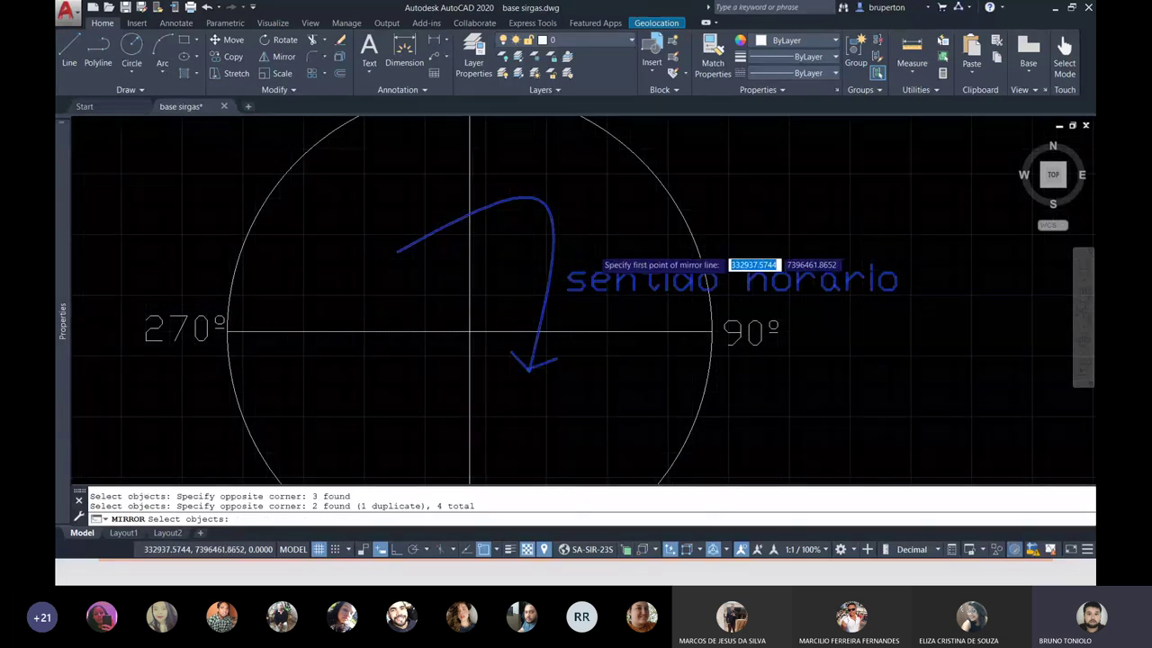
Step: Mirror them across a horizontal line with Ortho, keeping the originals, and select the copies
scroll(533, 306, "down", 3)
left_click(509, 312)
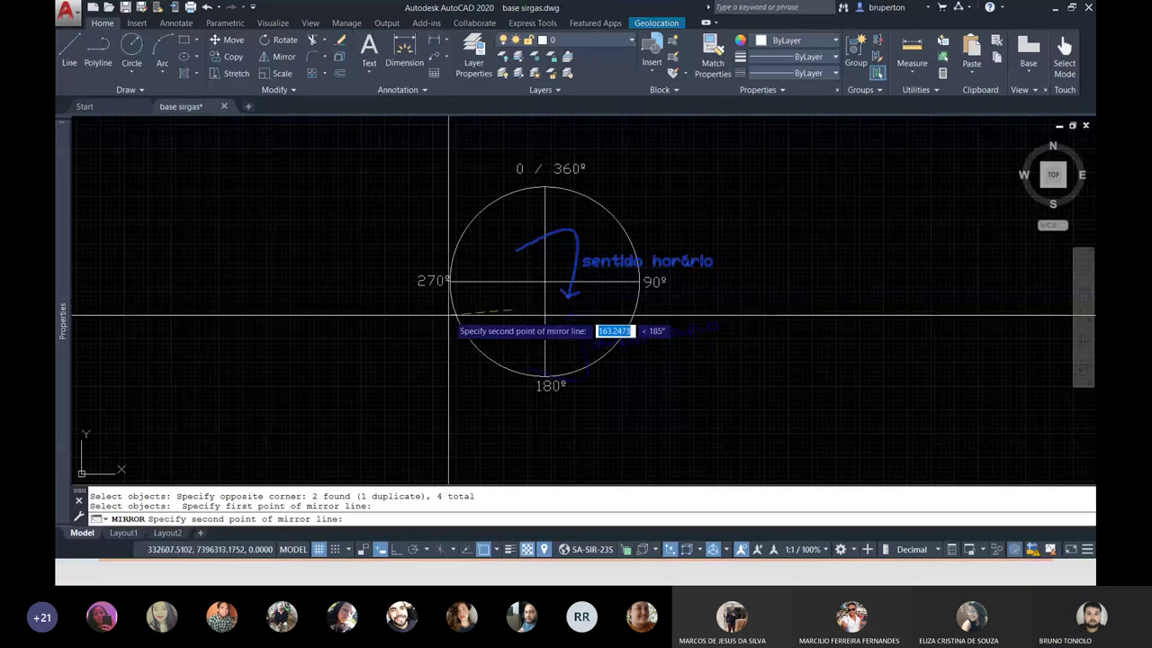
key("F8")
left_click(401, 317)
type("n")
key("Return")
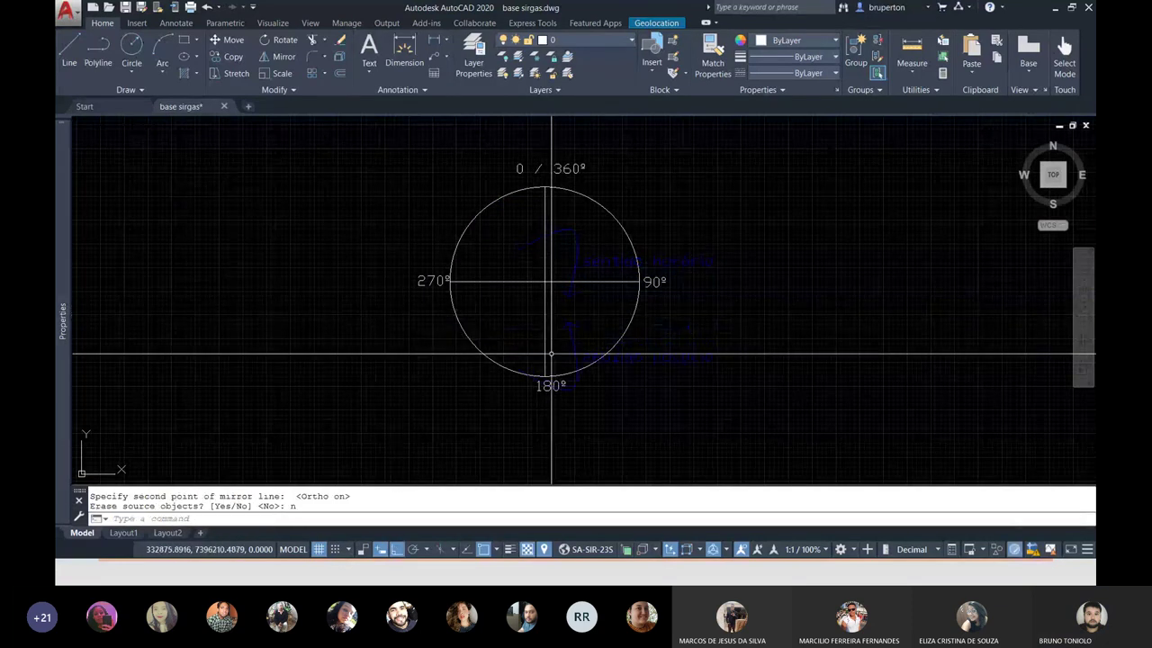
scroll(571, 354, "up", 2)
left_click(602, 352)
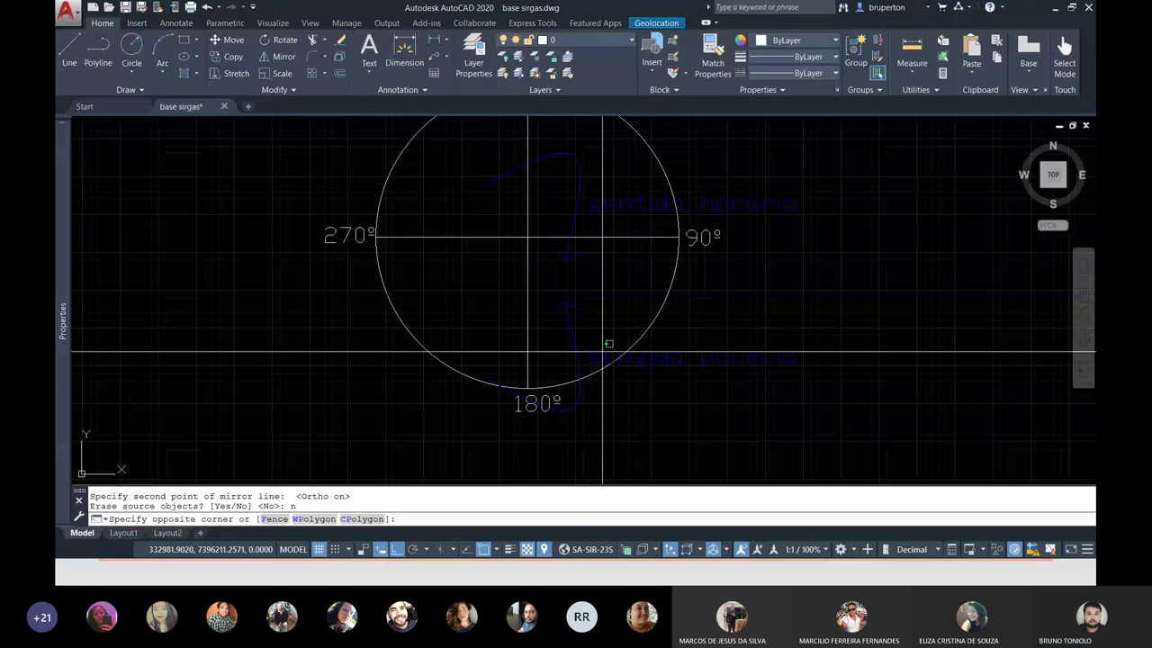
left_click(581, 382)
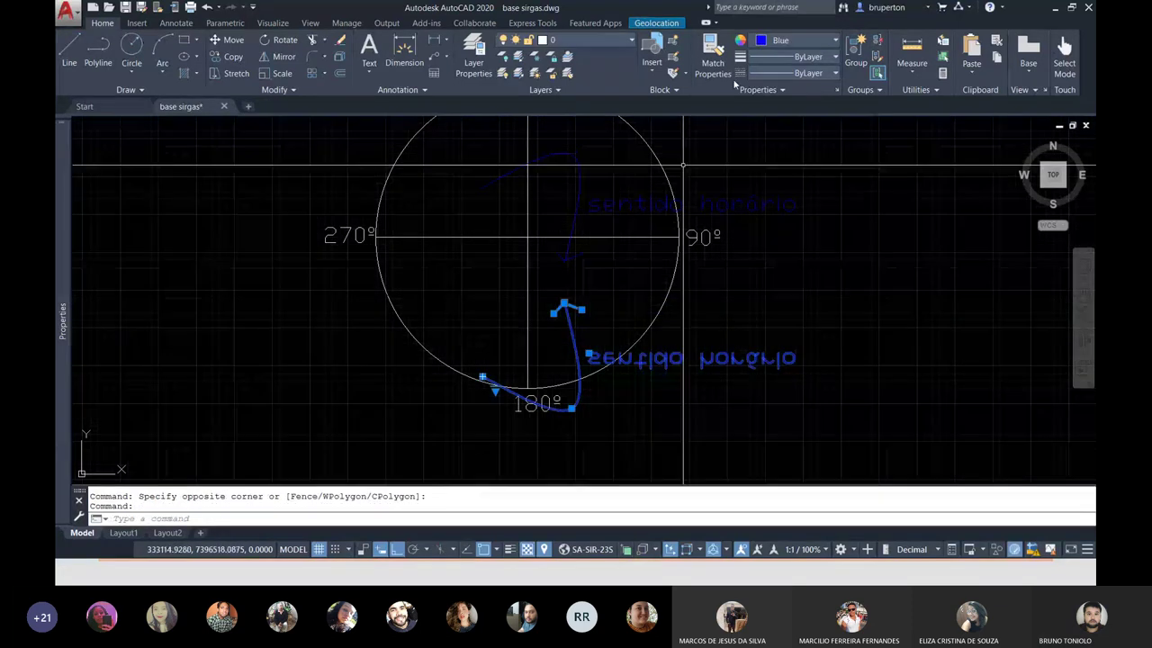
Step: Colour the mirrored copies green and delete the flipped mirrored caption
left_click(792, 39)
left_click(748, 179)
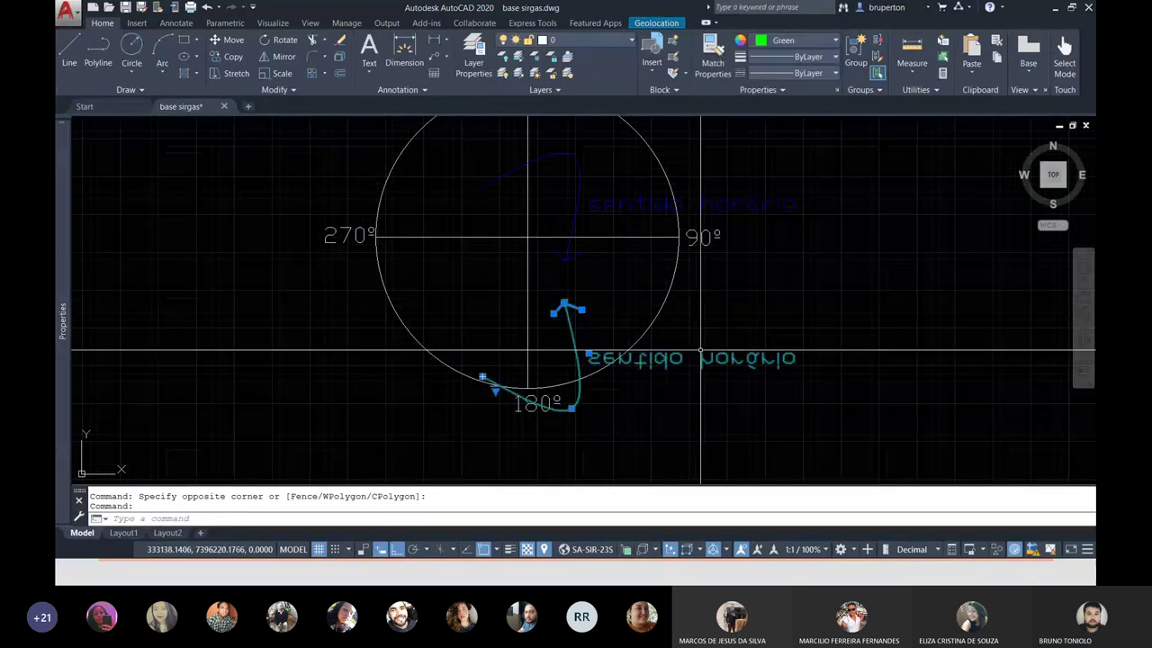
left_click(700, 357)
left_click(701, 358)
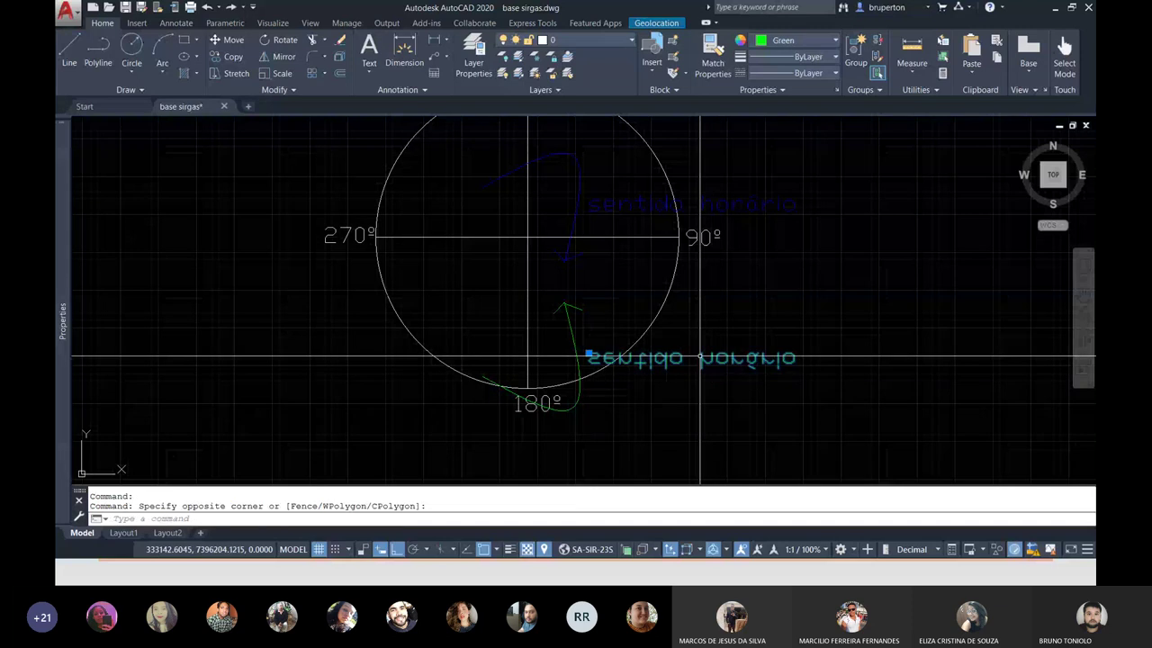
key("Delete")
Step: Copy the upper 'sentido horário' caption to a spot below the circle
left_click(784, 206)
type("co")
key("Return")
left_click(809, 271)
left_click(809, 452)
Step: Give the lower caption the green arrow's colour with MATCHPROP
key("Escape")
type("ma")
key("Return")
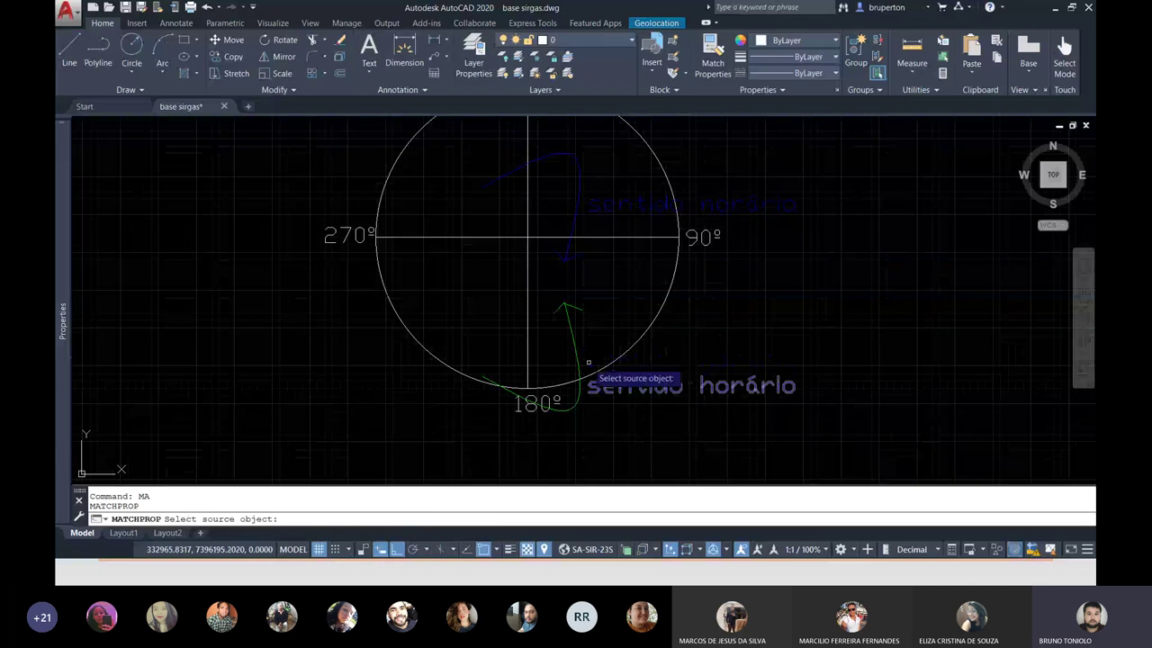
left_click(577, 354)
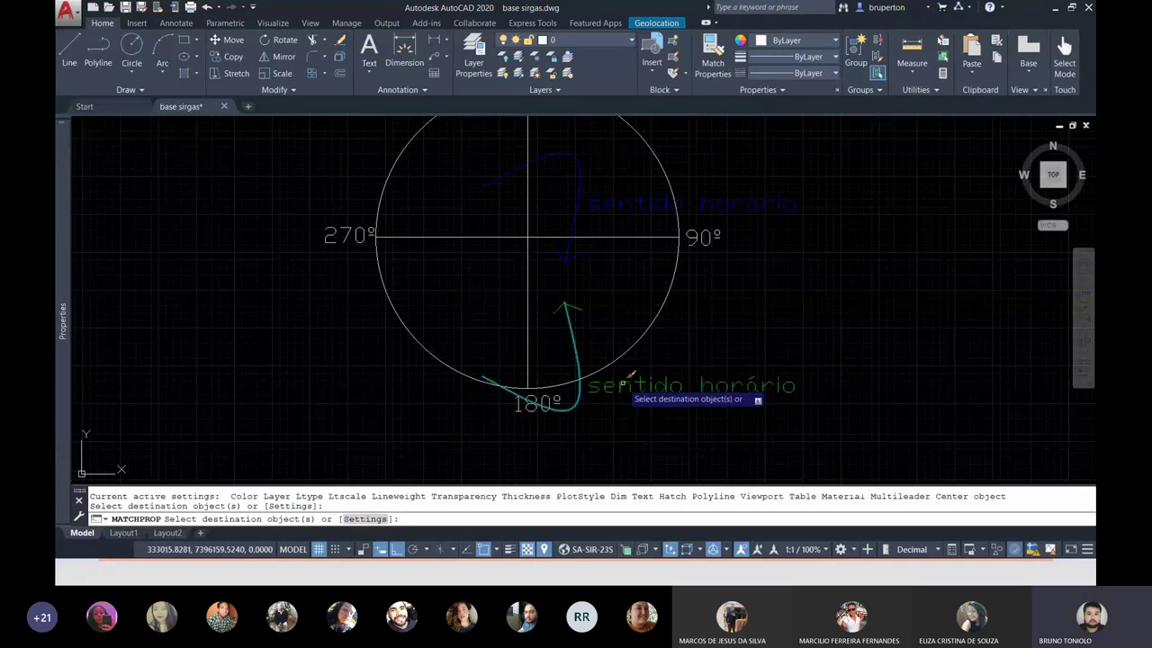
left_click(589, 387)
key("Return")
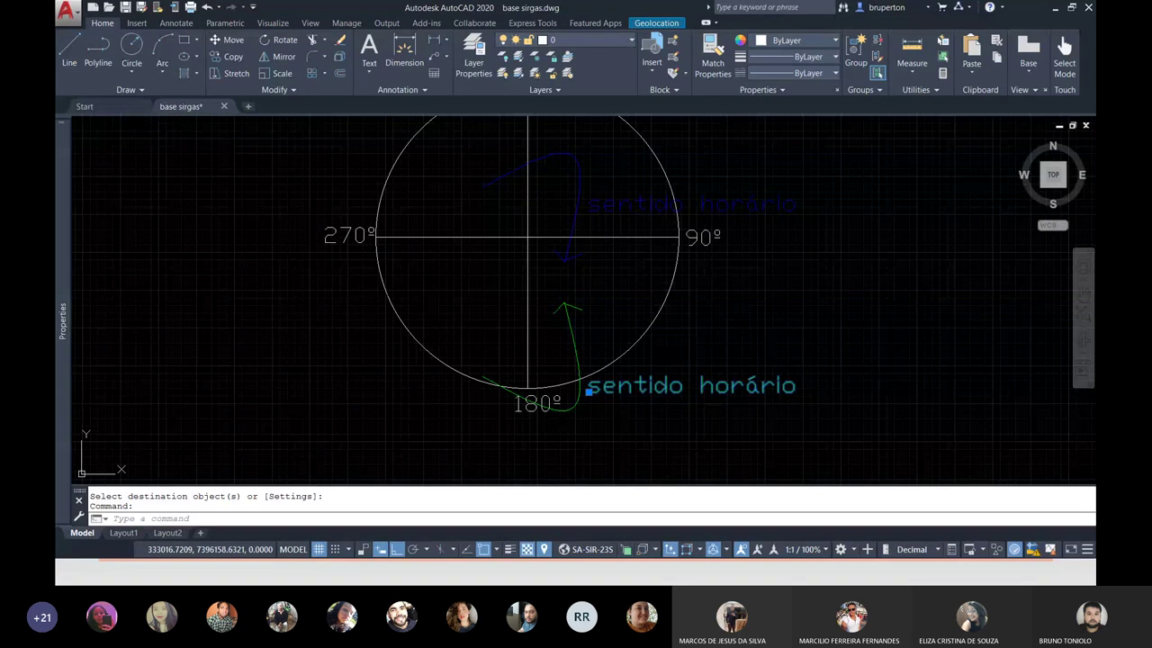
Step: Insert 'anti-' so the lower green caption reads 'sentido anti-horário'
double_click(590, 387)
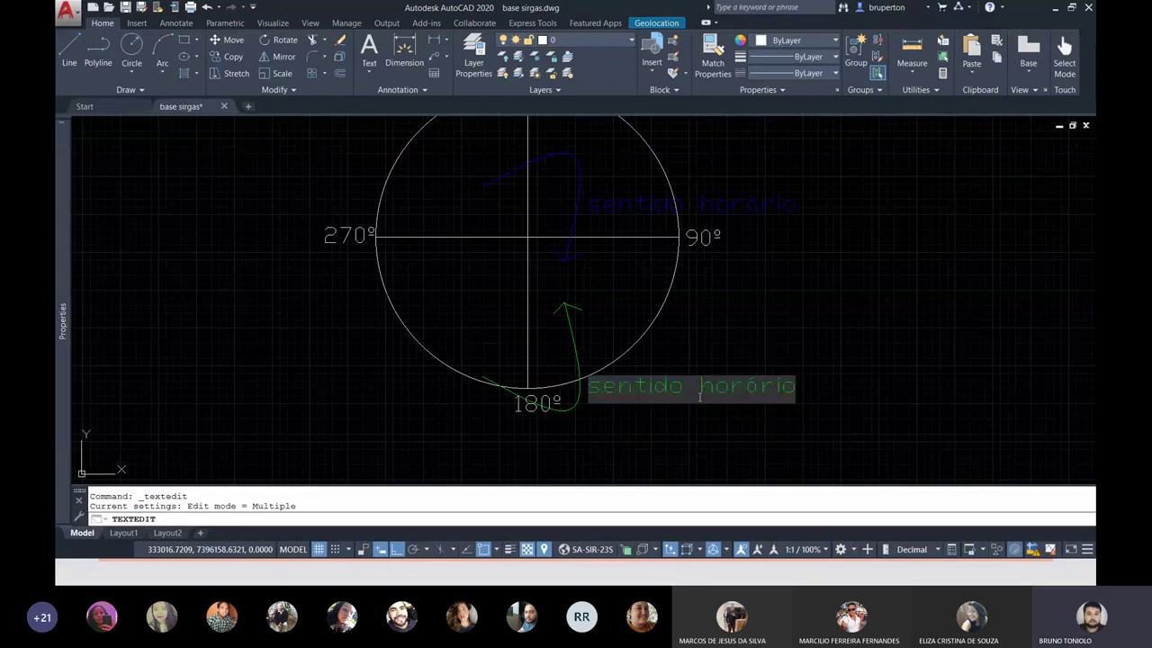
type("anti-")
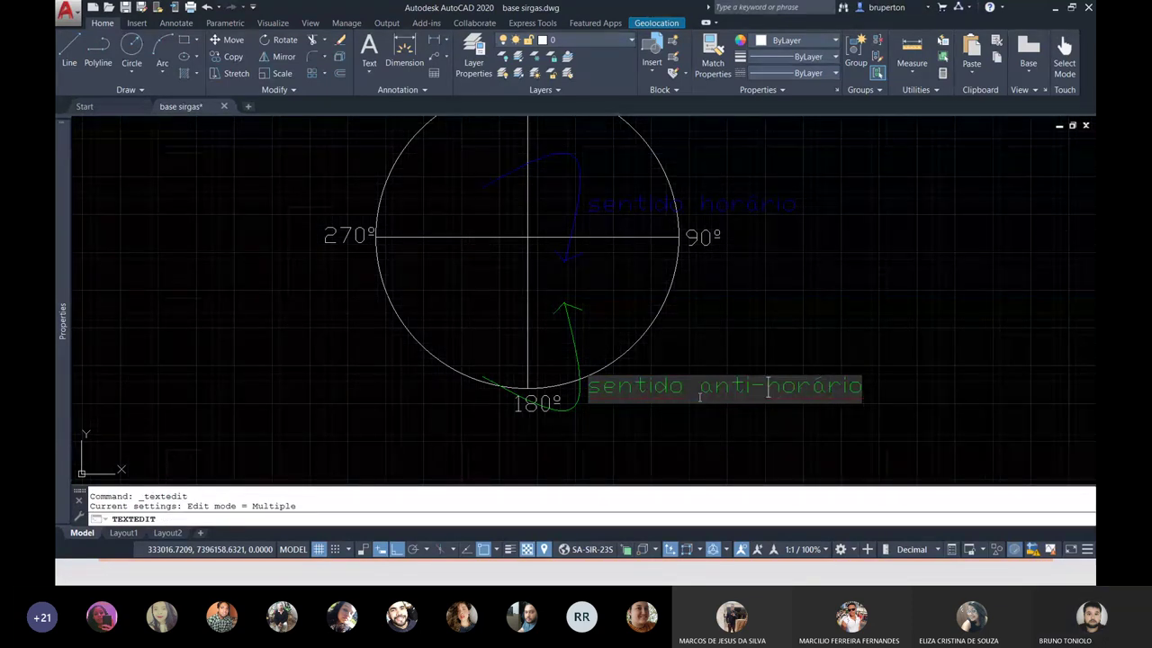
left_click(735, 333)
key("Escape")
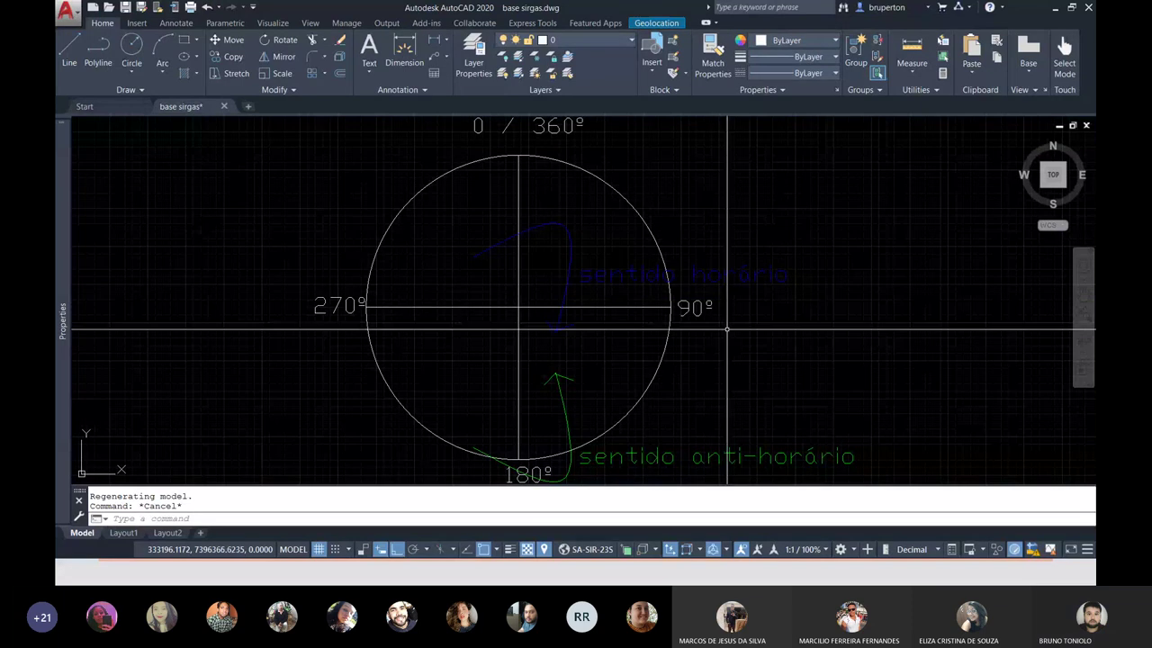
key("super")
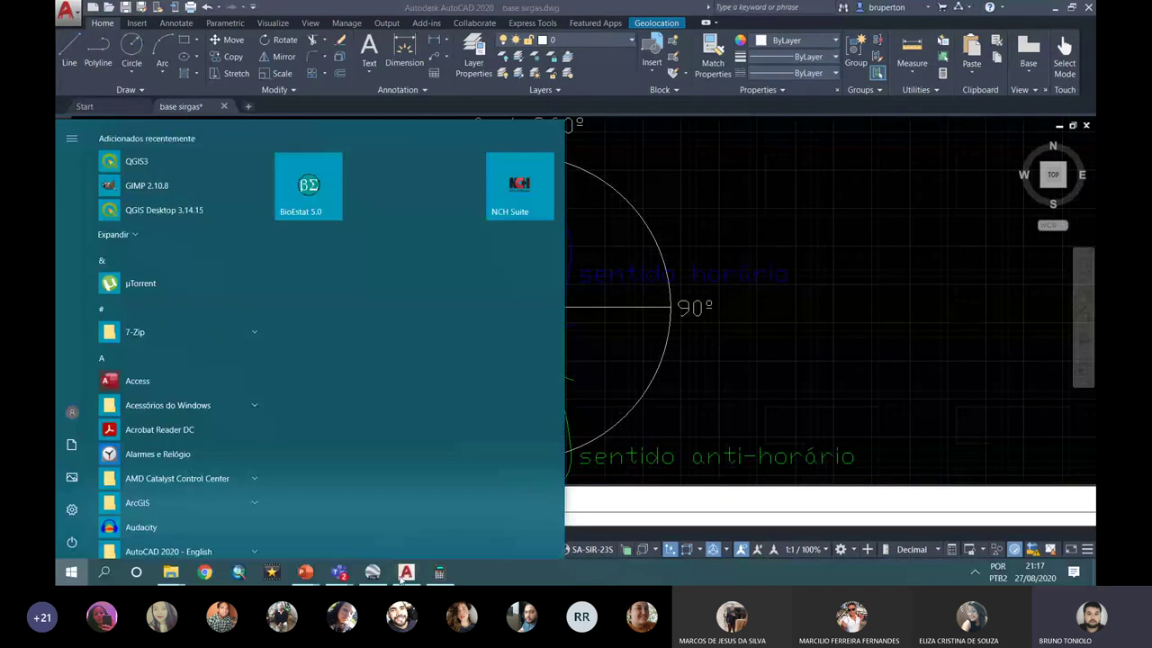
mouse_move(305, 573)
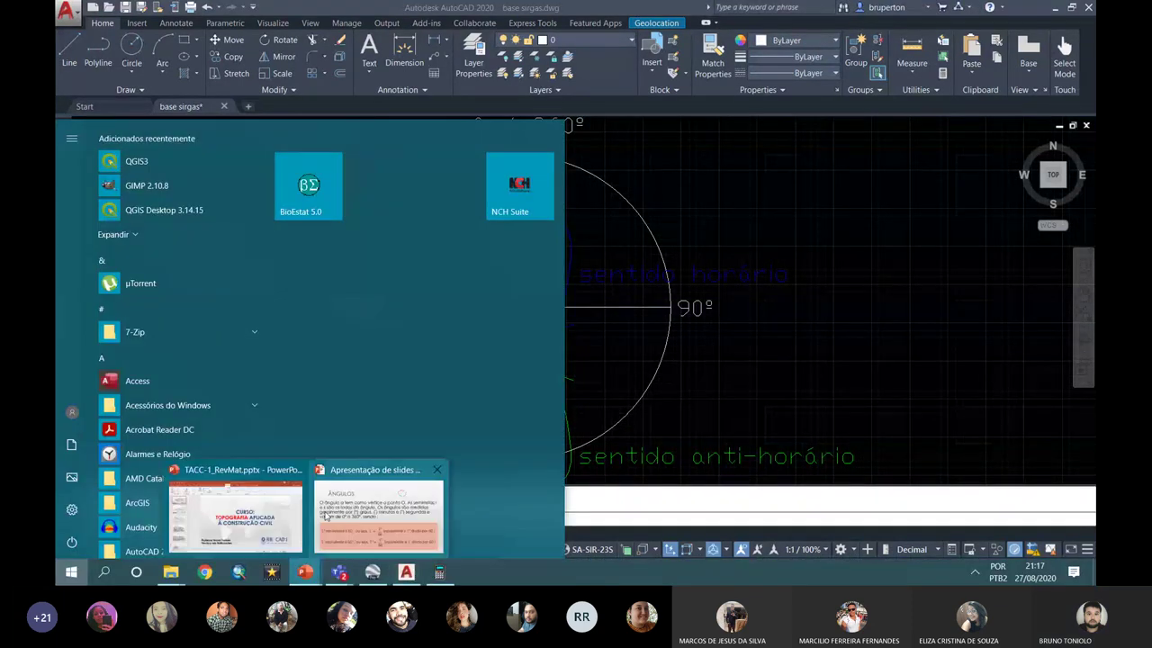
Step: Bring the PowerPoint angles slideshow to the front from the taskbar
left_click(347, 524)
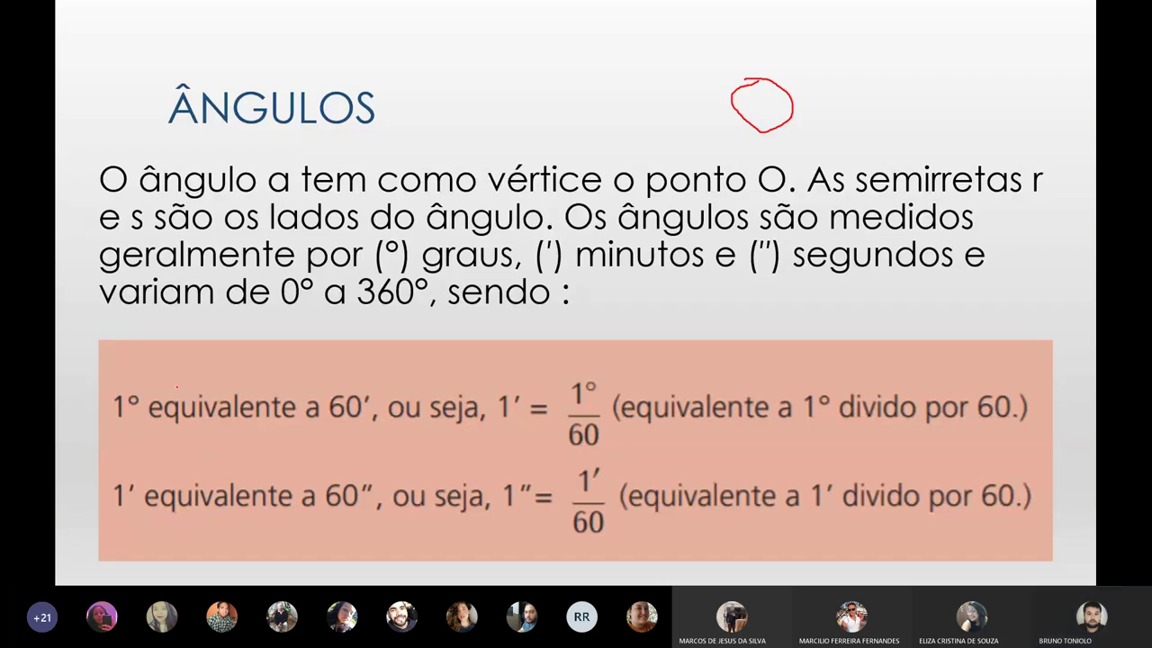
Step: Ink red arrows and marks around the 1°, 60′ and 60″ values, then go to the next slide
left_click_drag(132, 389, 342, 392)
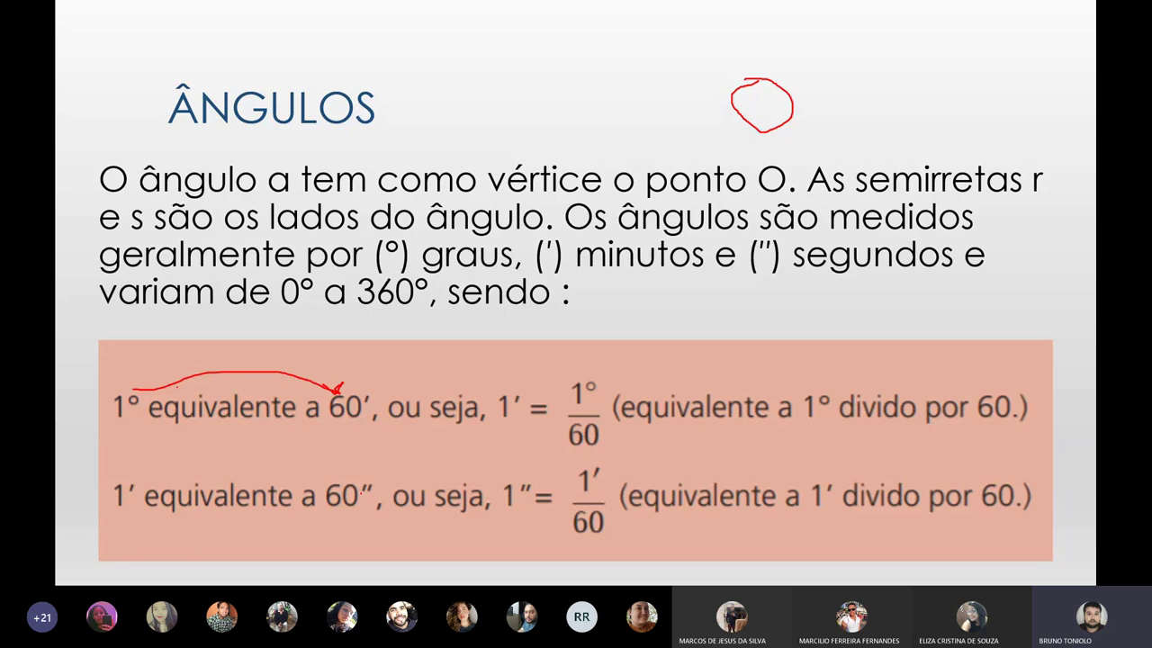
mouse_move(362, 484)
left_mouse_down()
mouse_move(376, 483)
mouse_move(369, 499)
mouse_move(360, 487)
mouse_move(396, 470)
mouse_move(441, 466)
mouse_move(452, 478)
mouse_move(479, 465)
left_mouse_up()
mouse_move(361, 388)
left_mouse_down()
mouse_move(445, 371)
mouse_move(444, 385)
mouse_move(482, 389)
mouse_move(499, 371)
mouse_move(501, 390)
mouse_move(516, 364)
mouse_move(524, 377)
left_mouse_up()
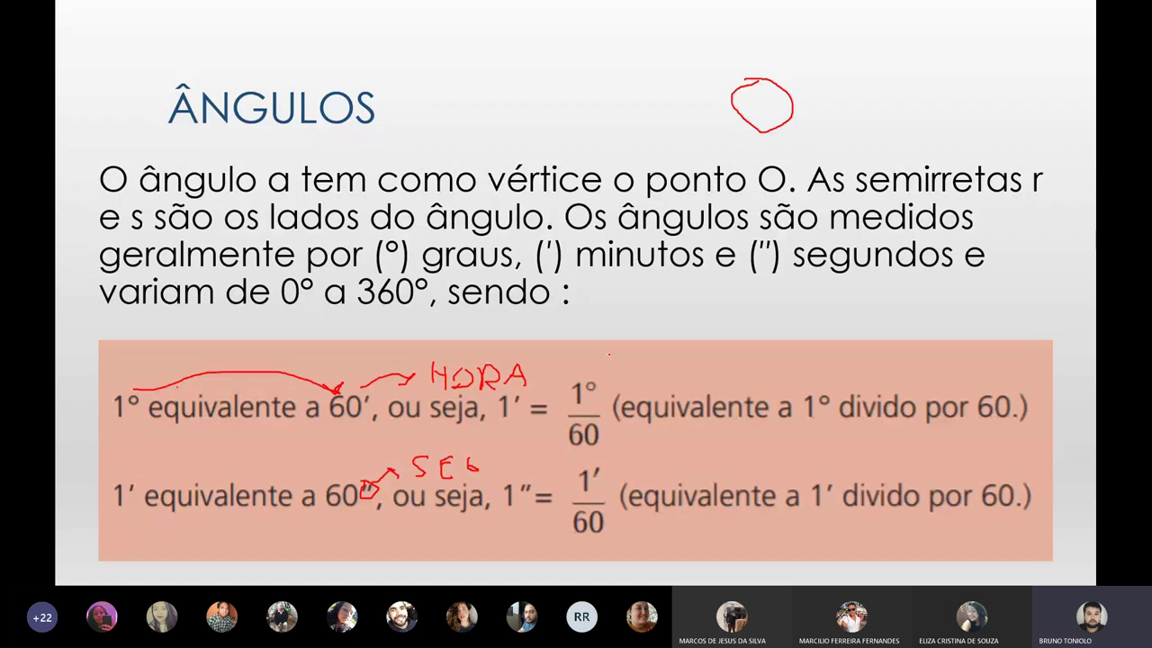
key("Right")
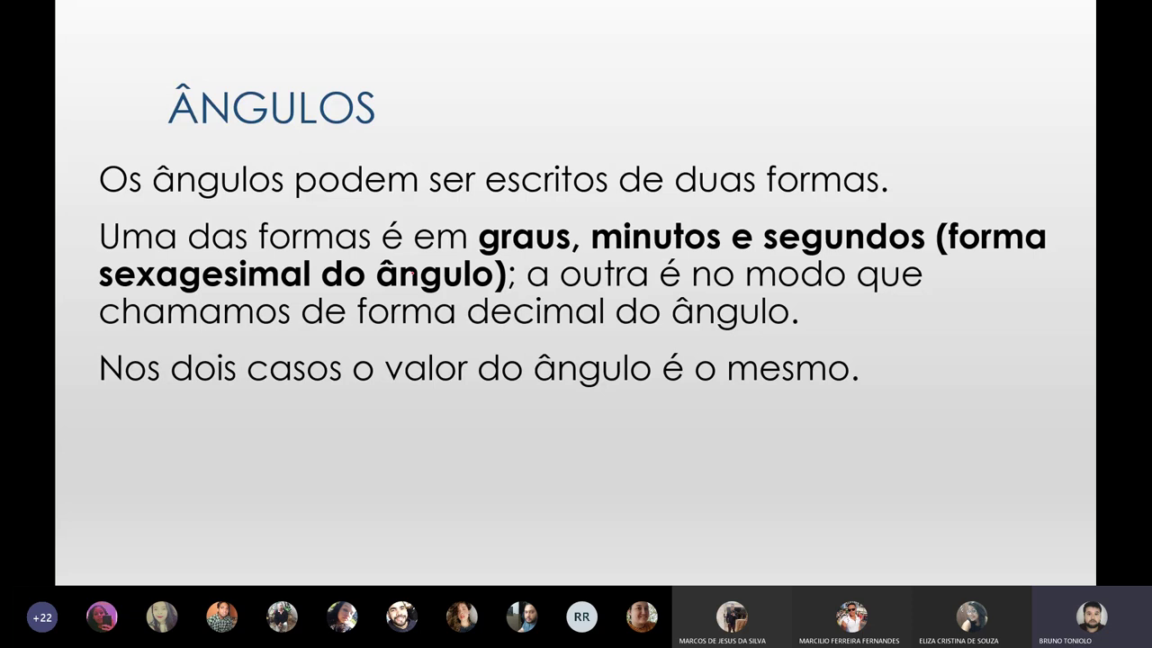
Step: End the slideshow keeping the ink, and add 'Exemplo: 18,45° -> formato decimal' below the body text
key("Escape")
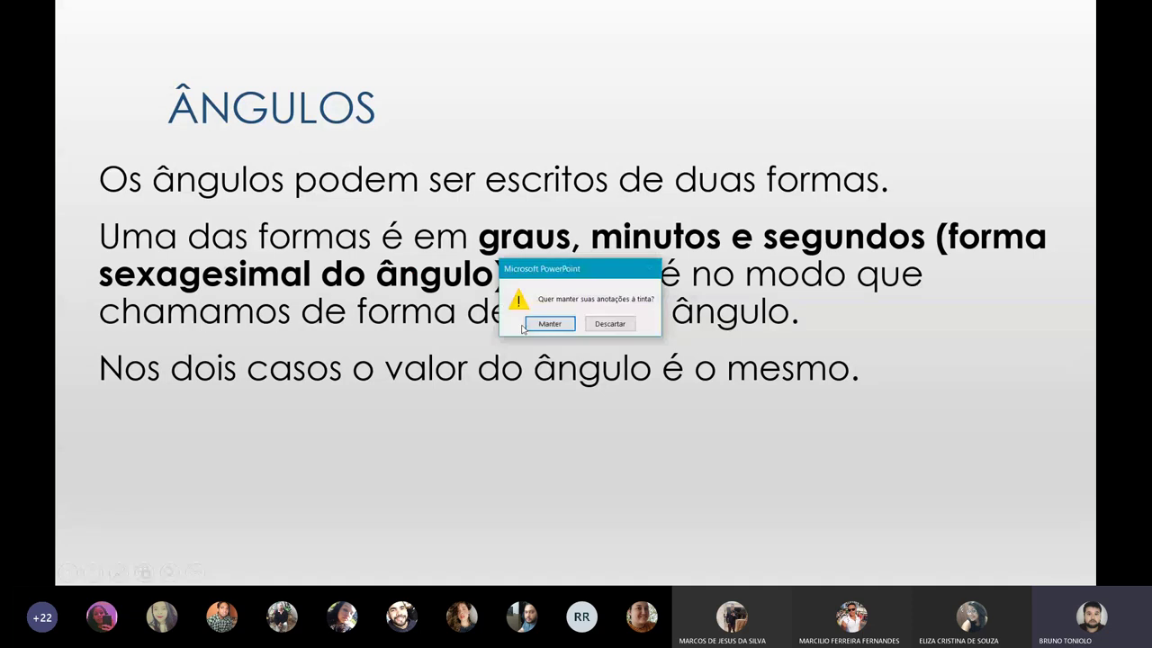
left_click(529, 325)
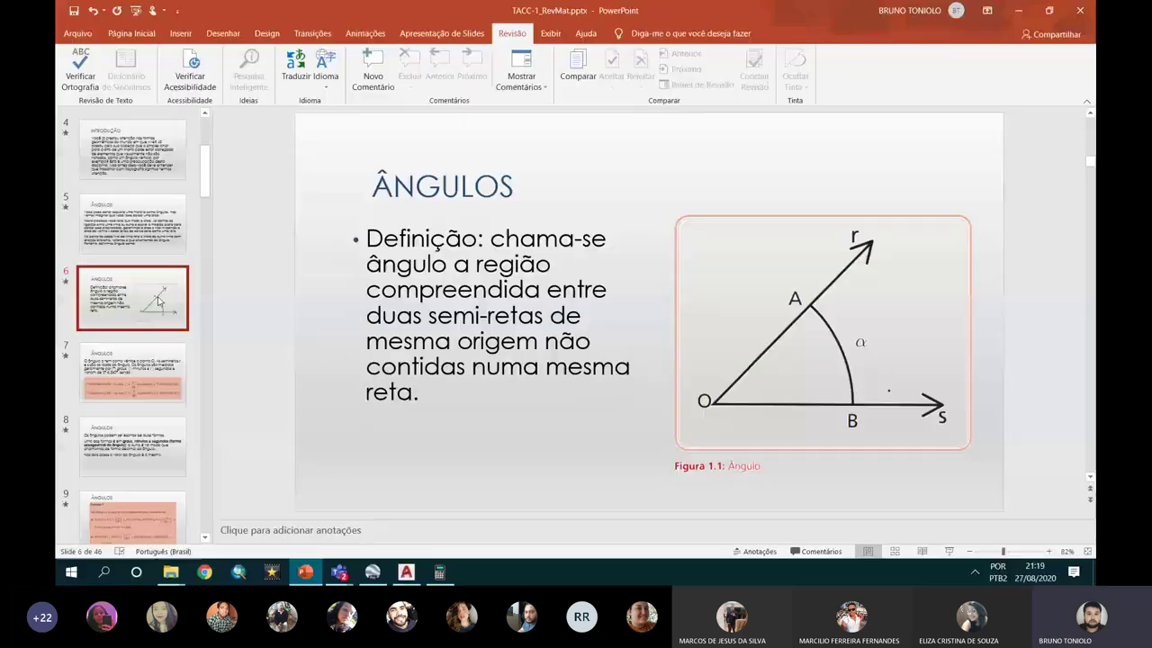
left_click(847, 360)
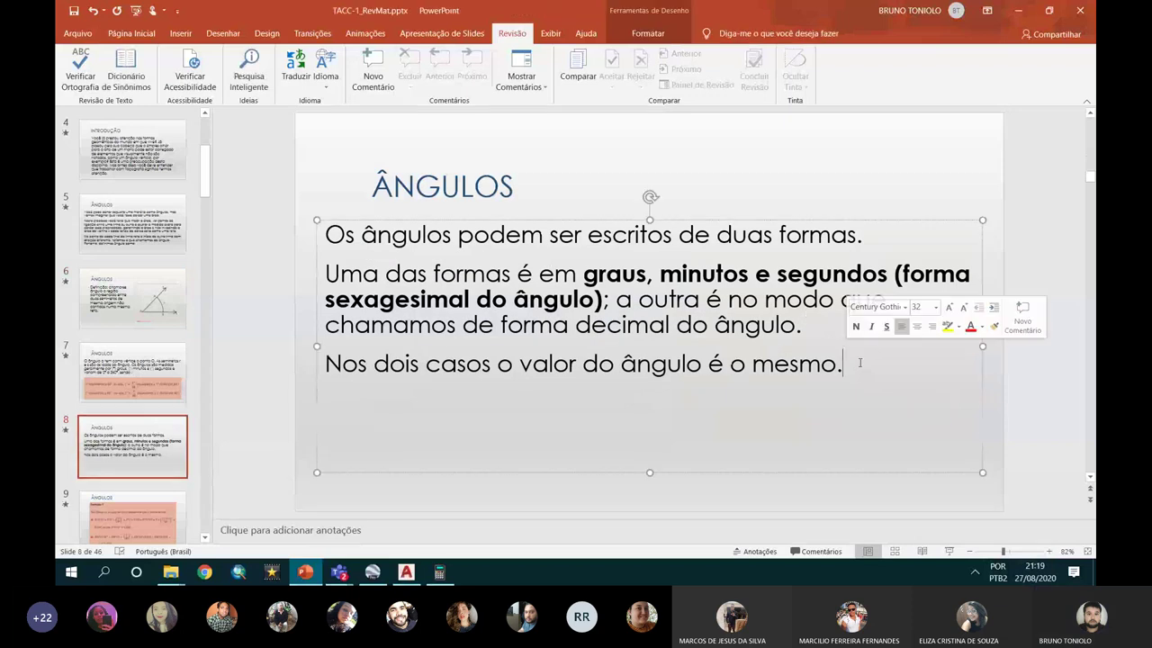
key("Return")
type("Exemplo: ")
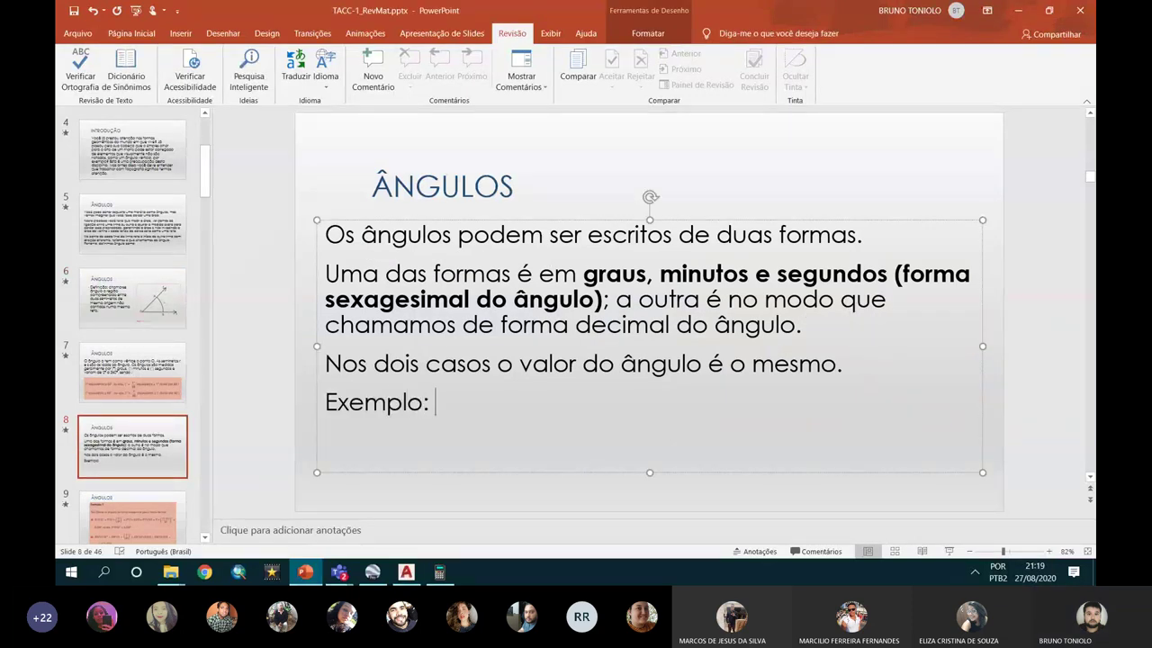
type("18")
type(",45")
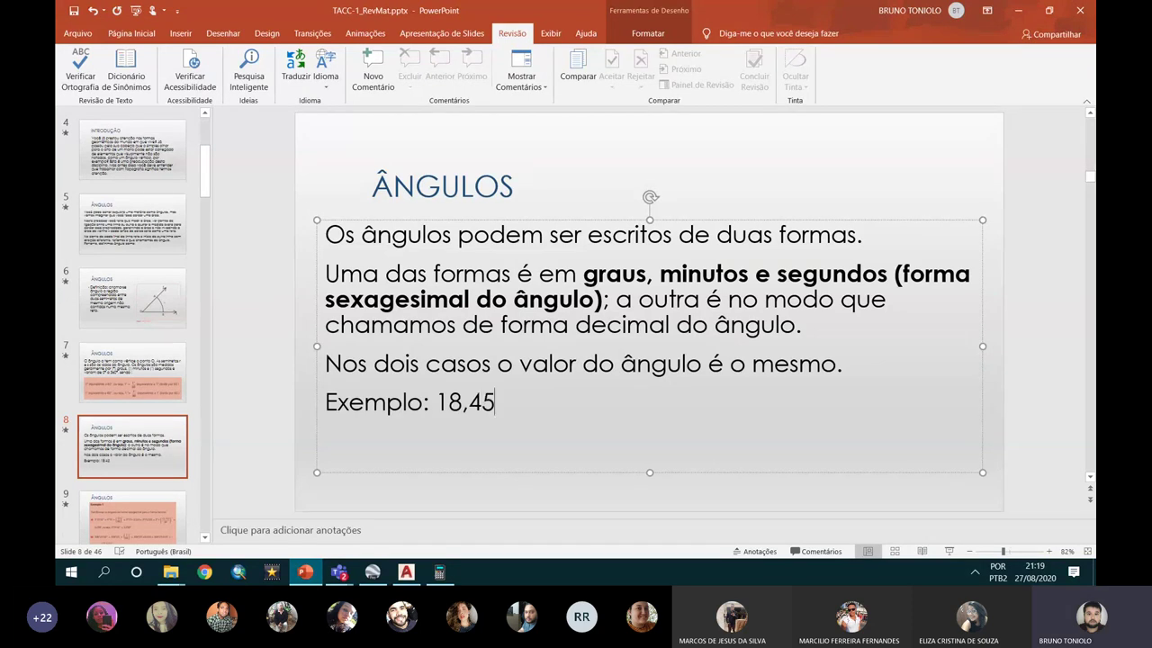
type("° ")
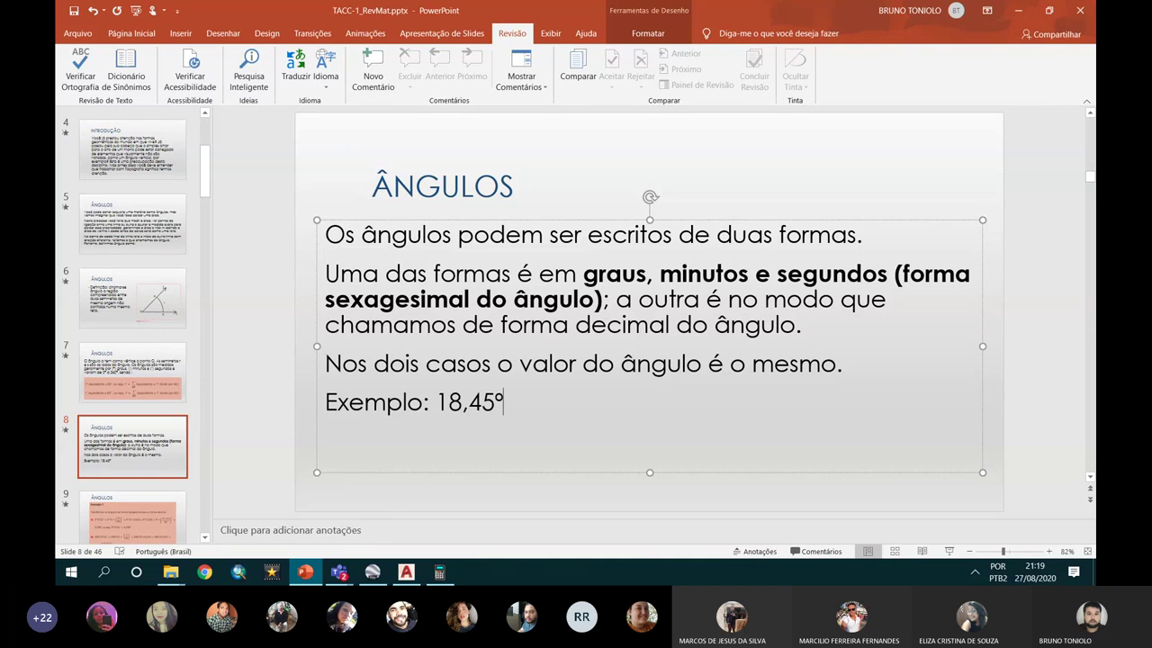
type("-> formato decimal")
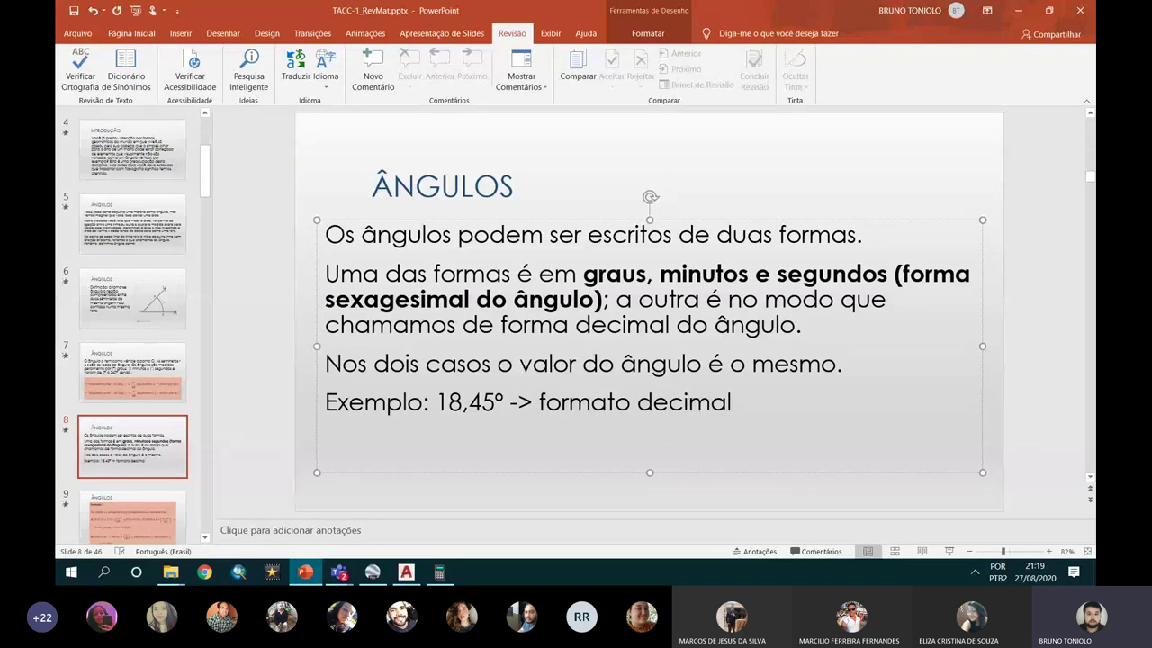
key("Return")
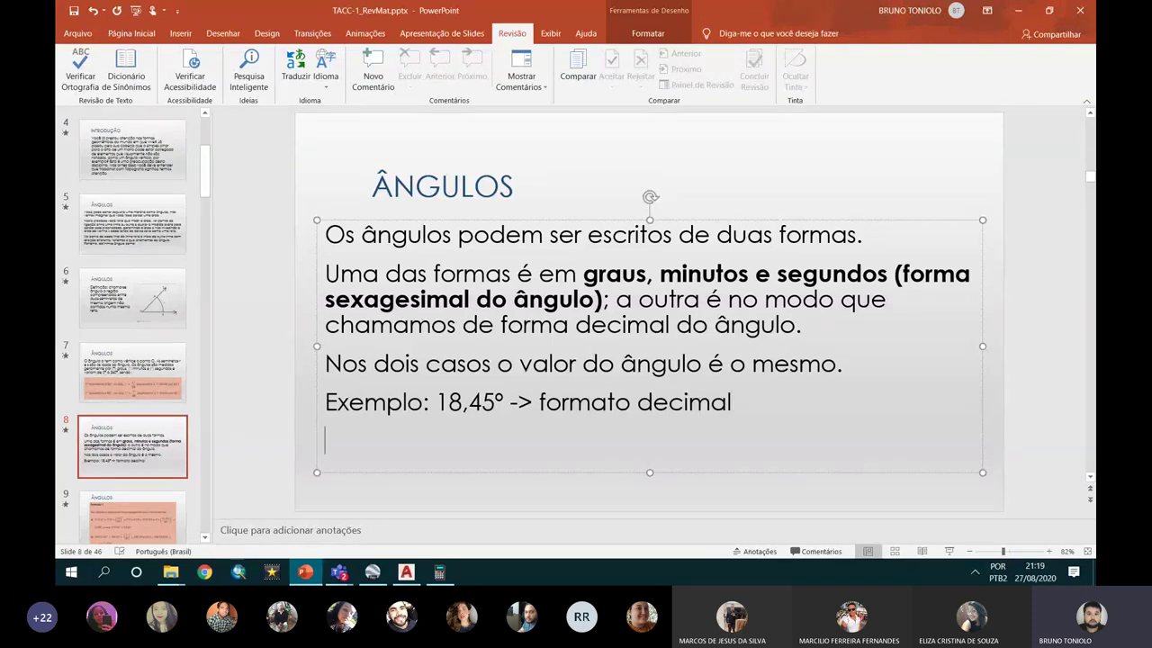
Step: Add the indented line 18°45'00" -> formato sexagesimal ou DDMMSS
key("Tab")
key("Tab")
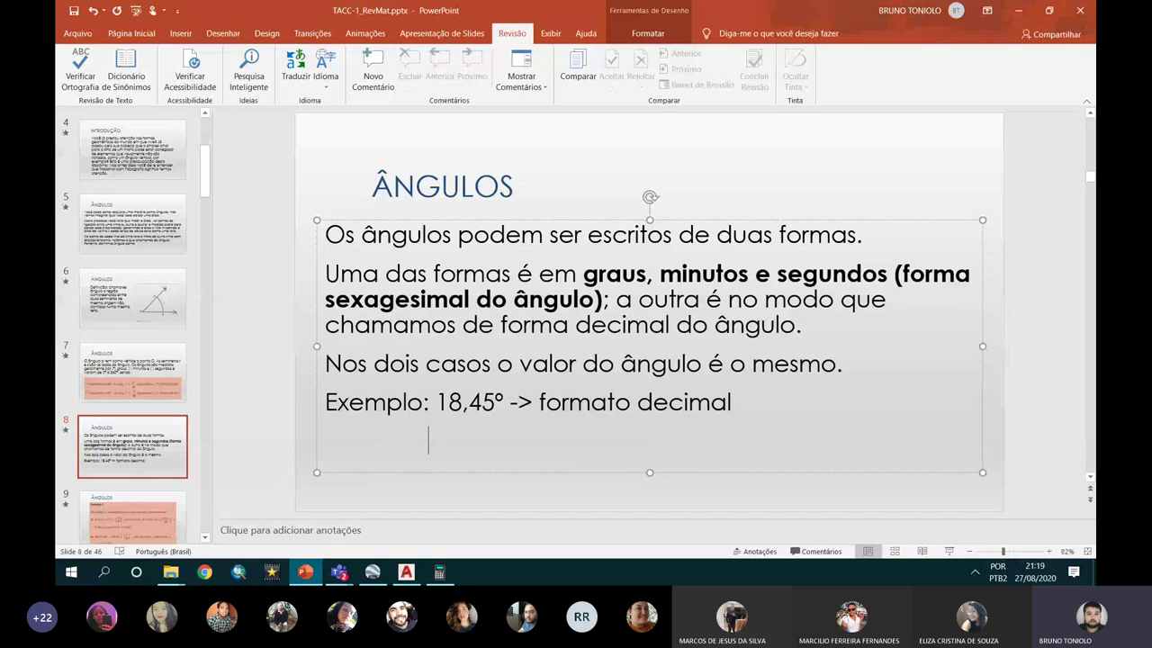
type("18")
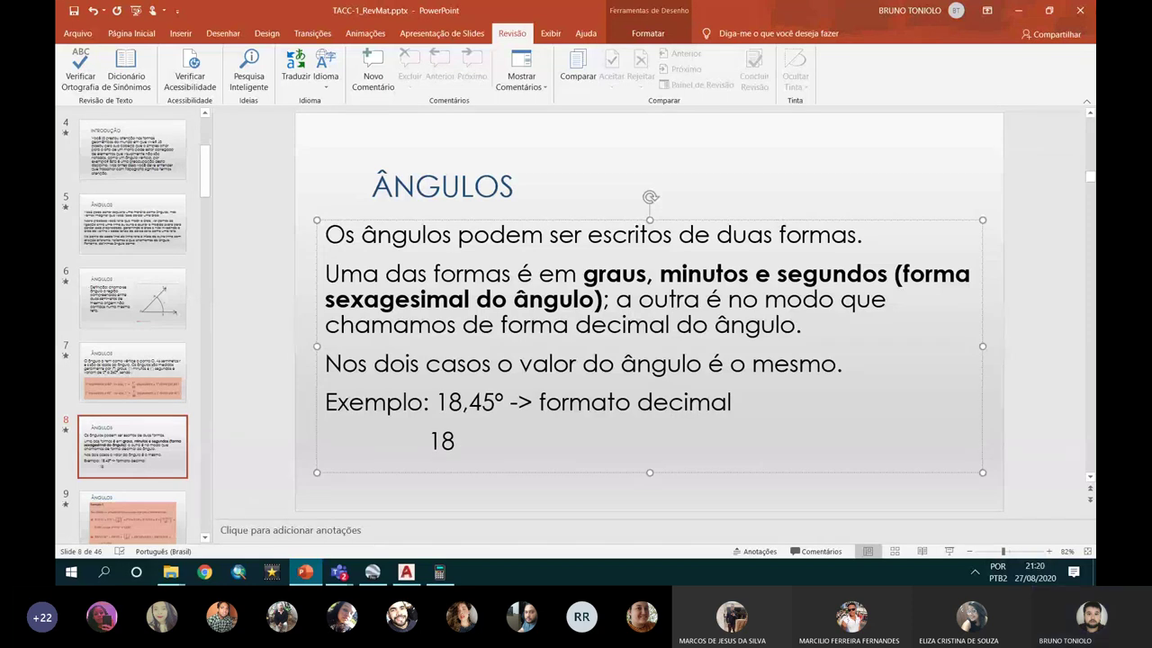
type(" °")
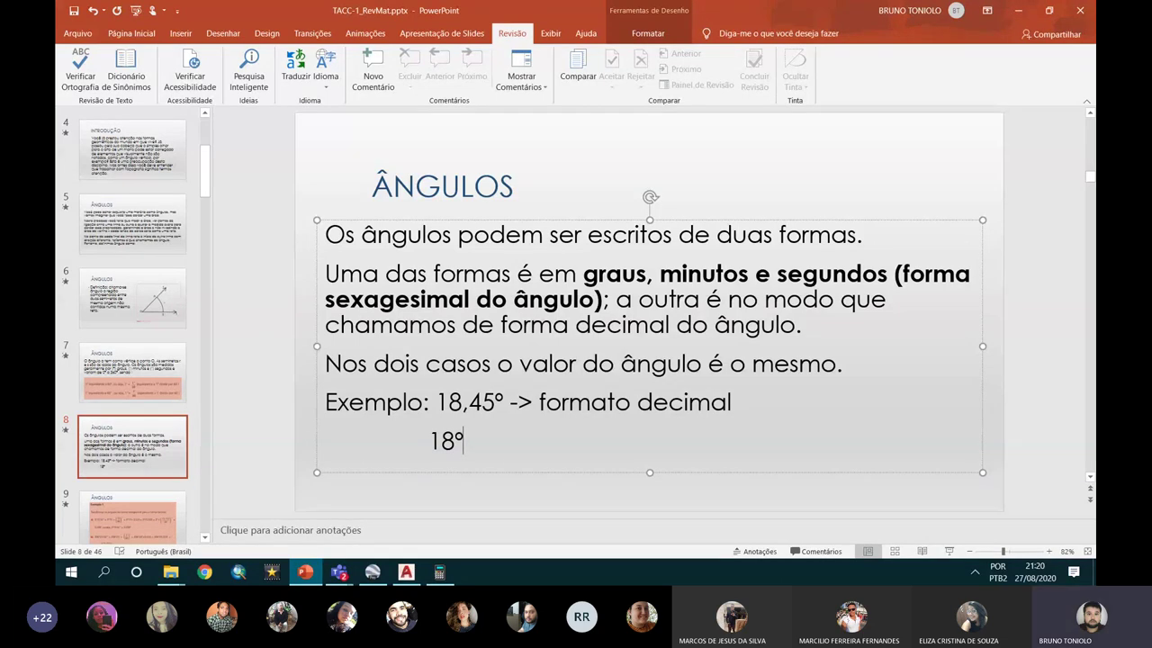
type("45")
type("'")
type("00")
type("\"")
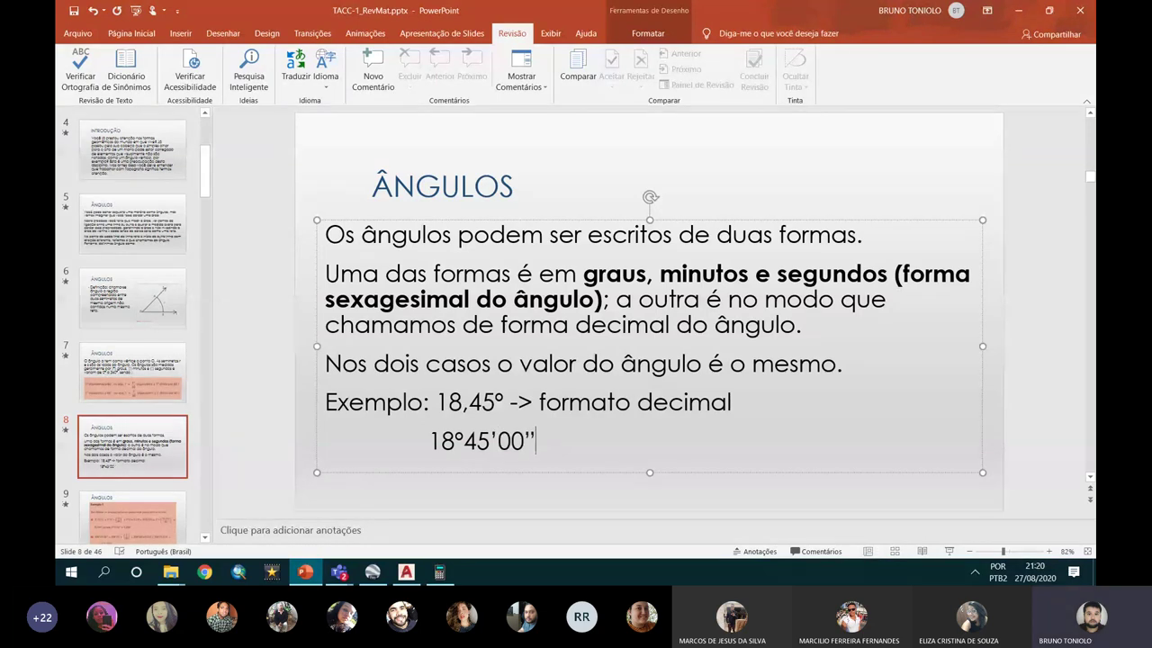
type(" 0")
key("BackSpace")
type("-> ")
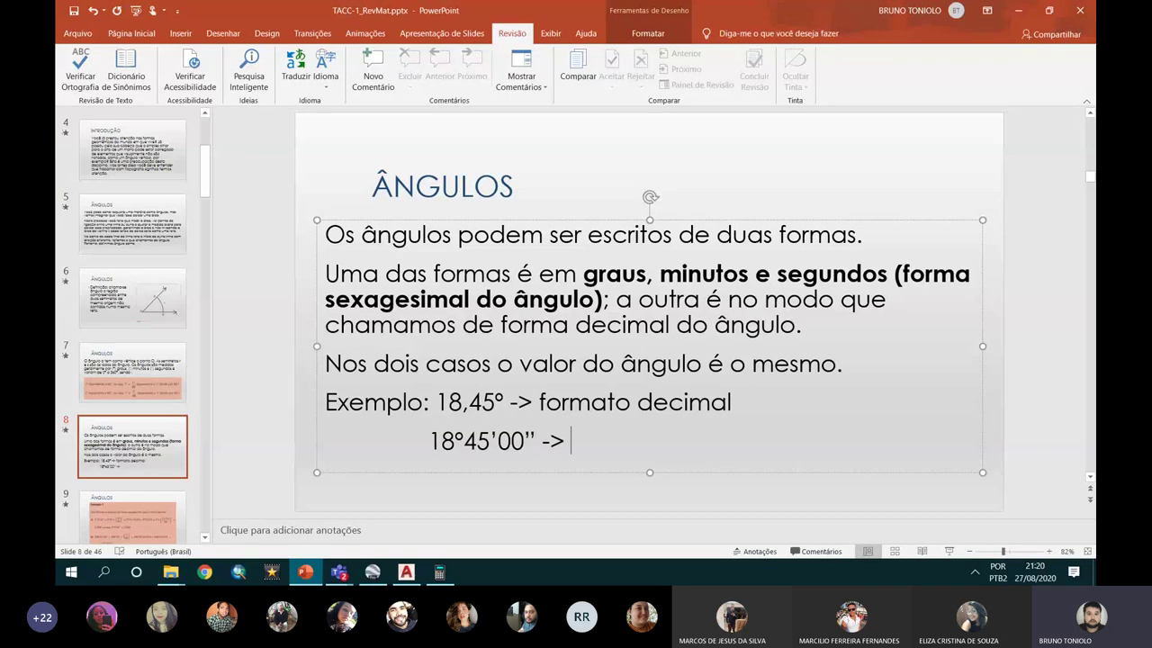
type("formato sexag")
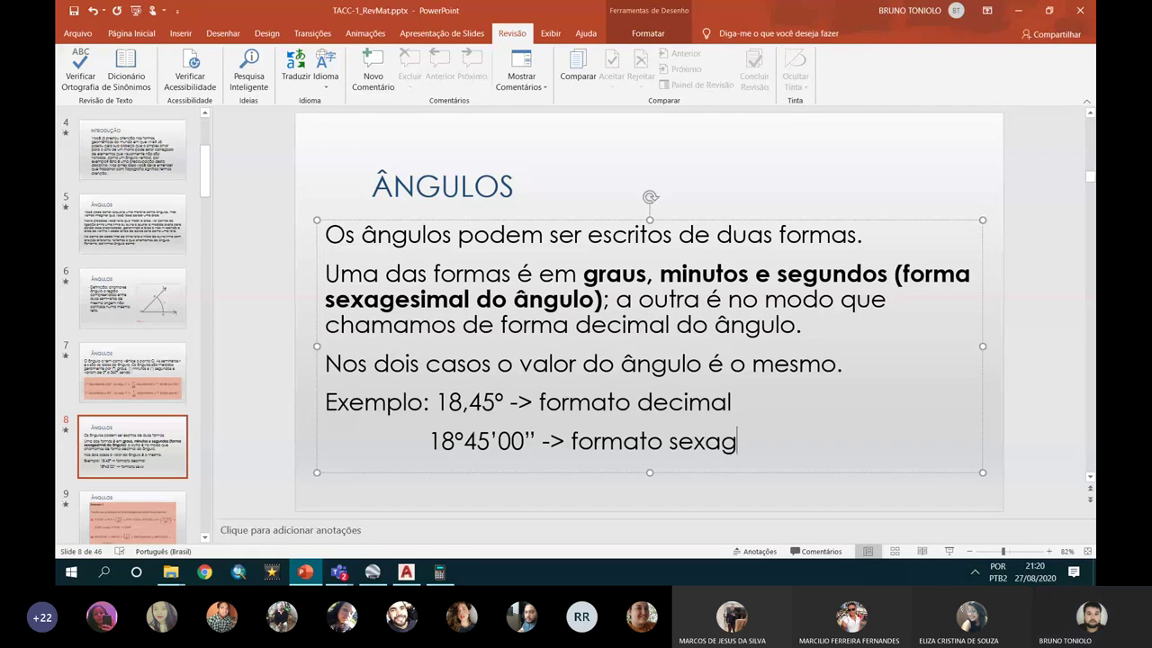
type("esimal ou")
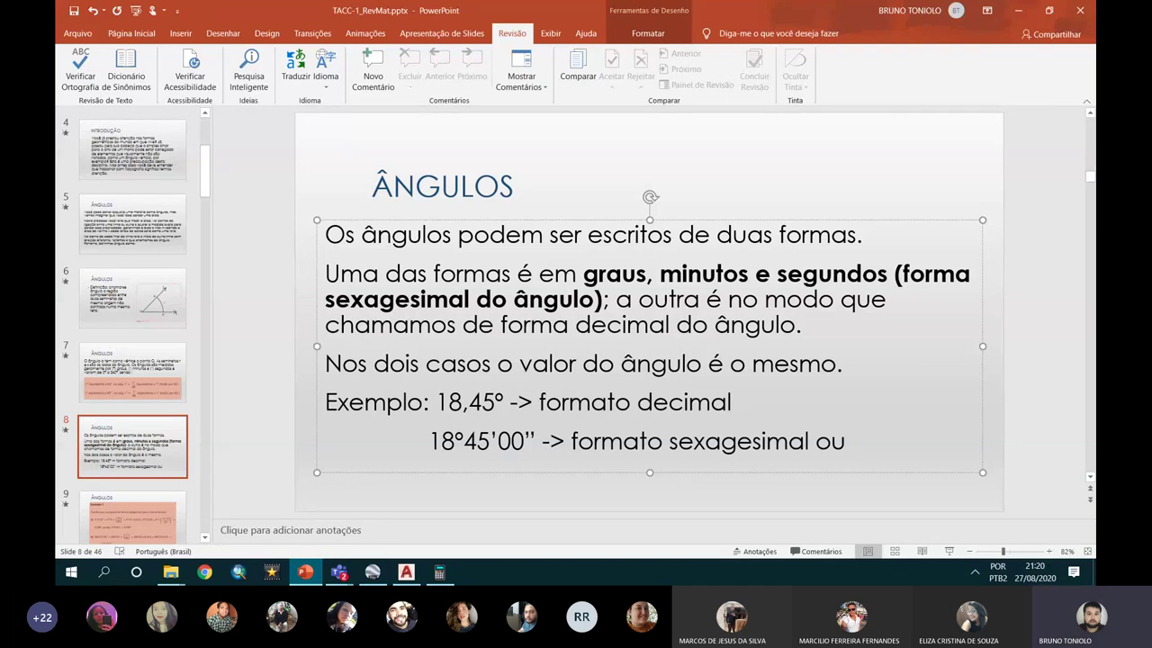
type("D")
key("BackSpace")
type("DDSSSS")
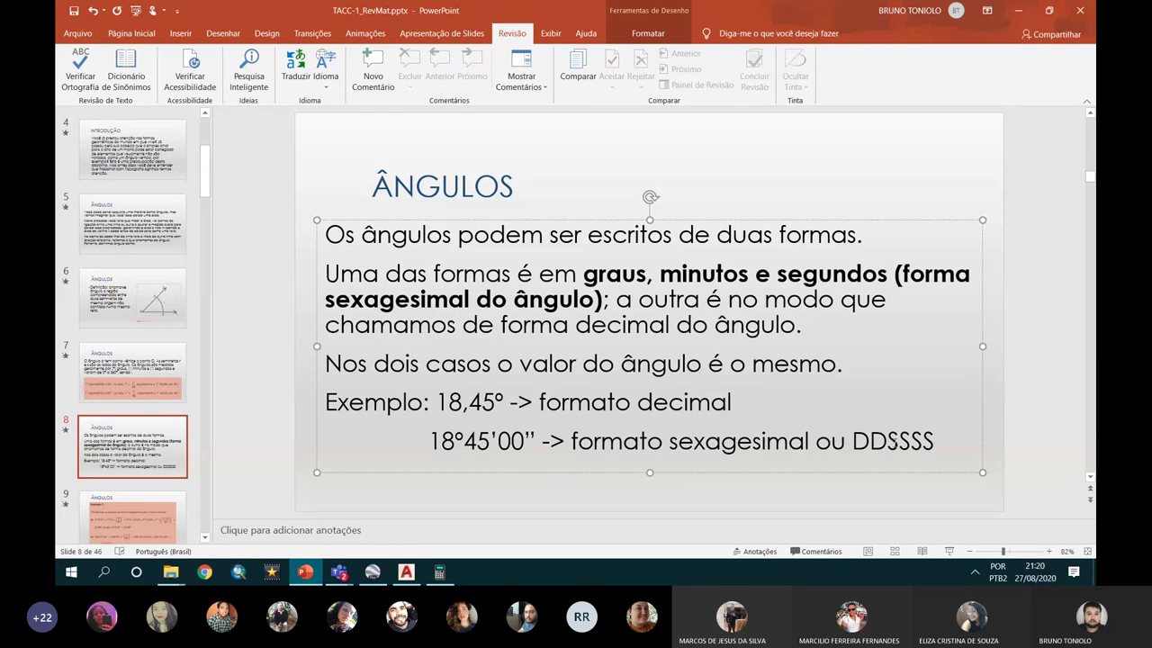
left_click_drag(901, 447, 893, 451)
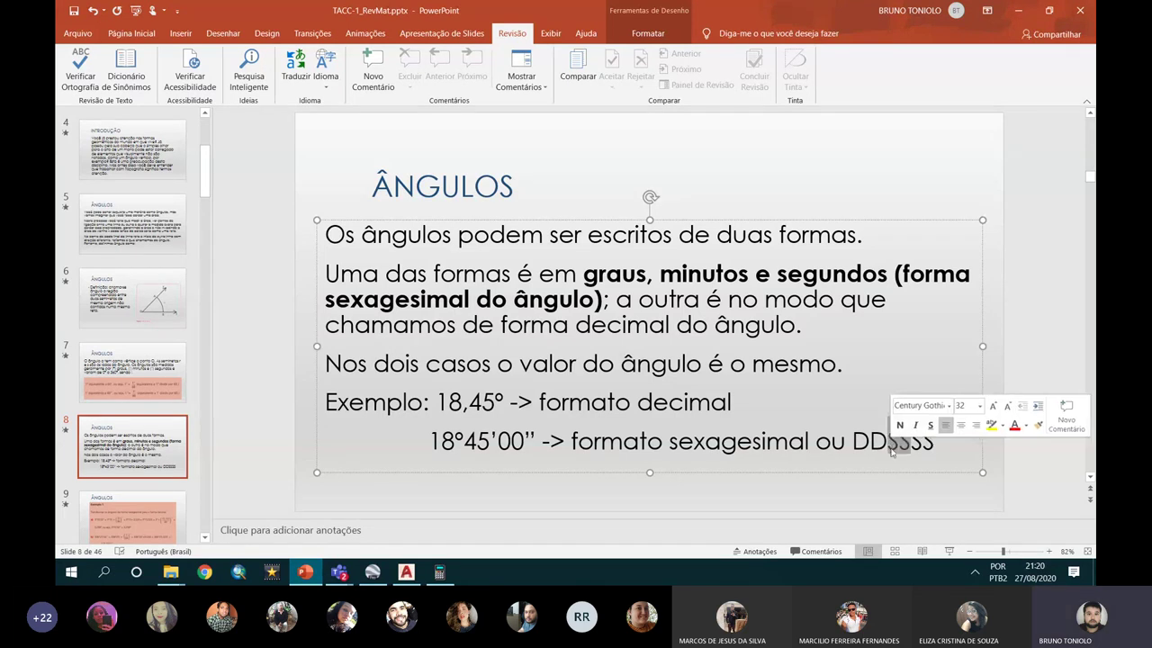
type("MM")
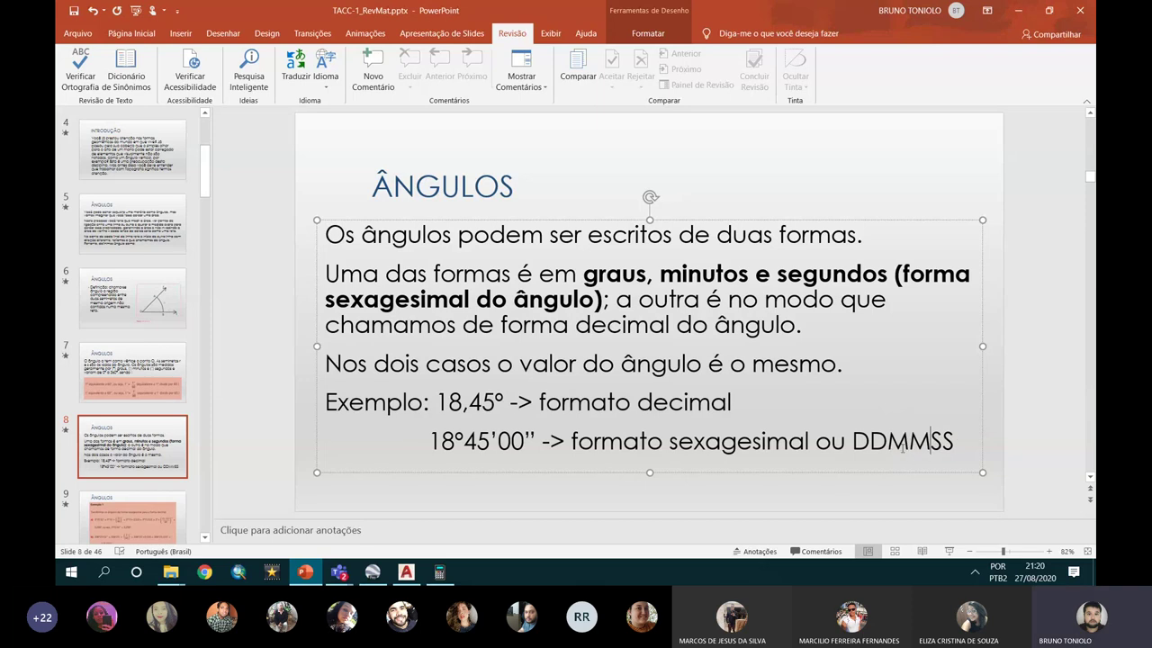
key("End")
Step: Add the line (DEGREE - MINUTS - SECONDS) beneath it
key("Return")
type("(DEGREE -")
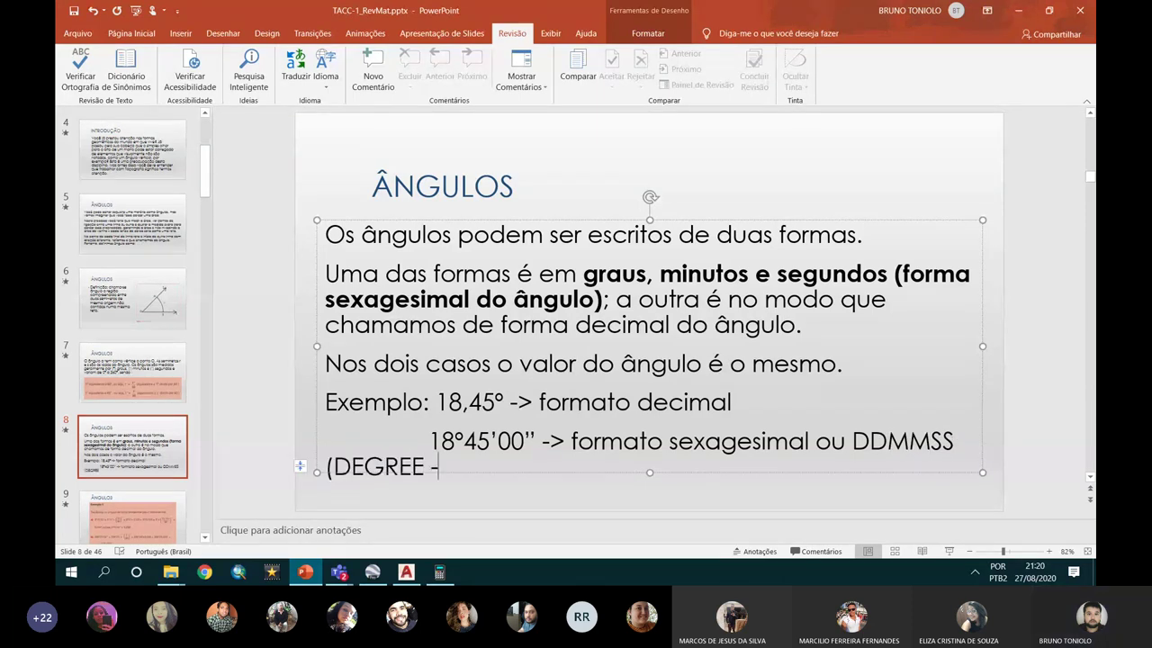
type(" MINUT")
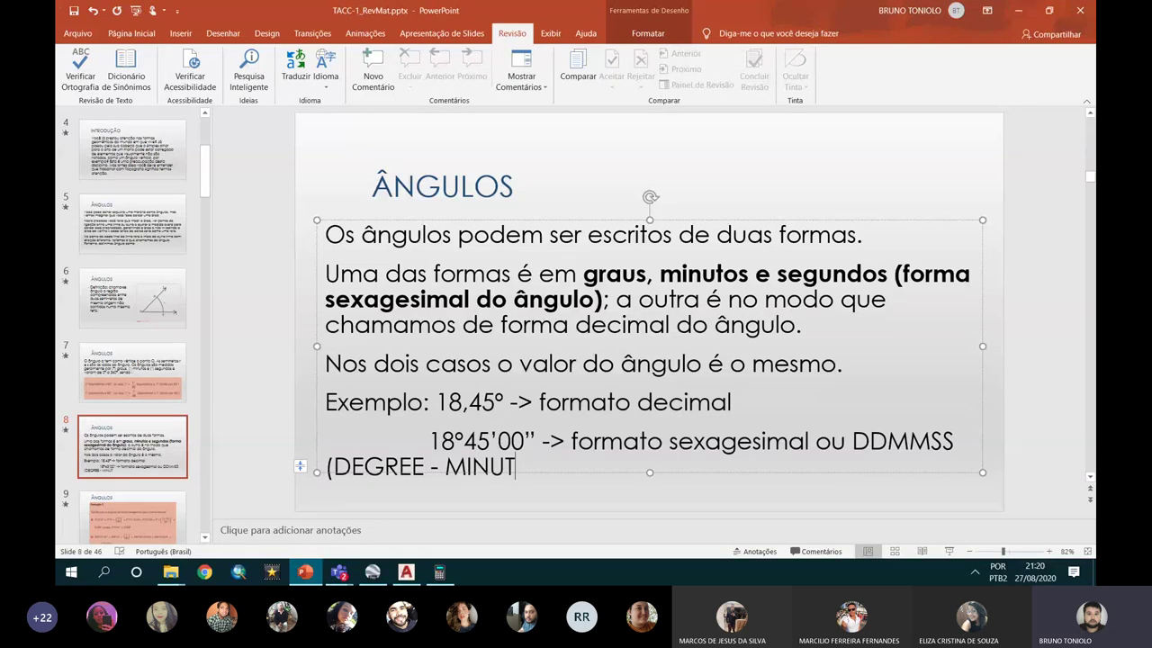
type("S - SECOND")
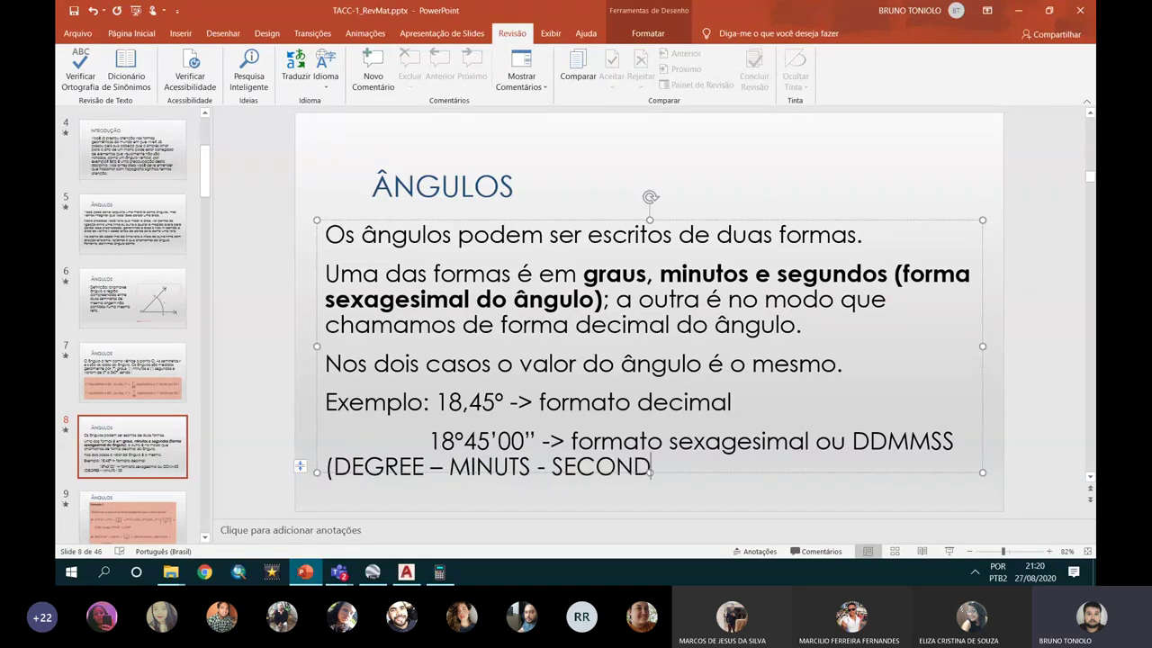
type("S)")
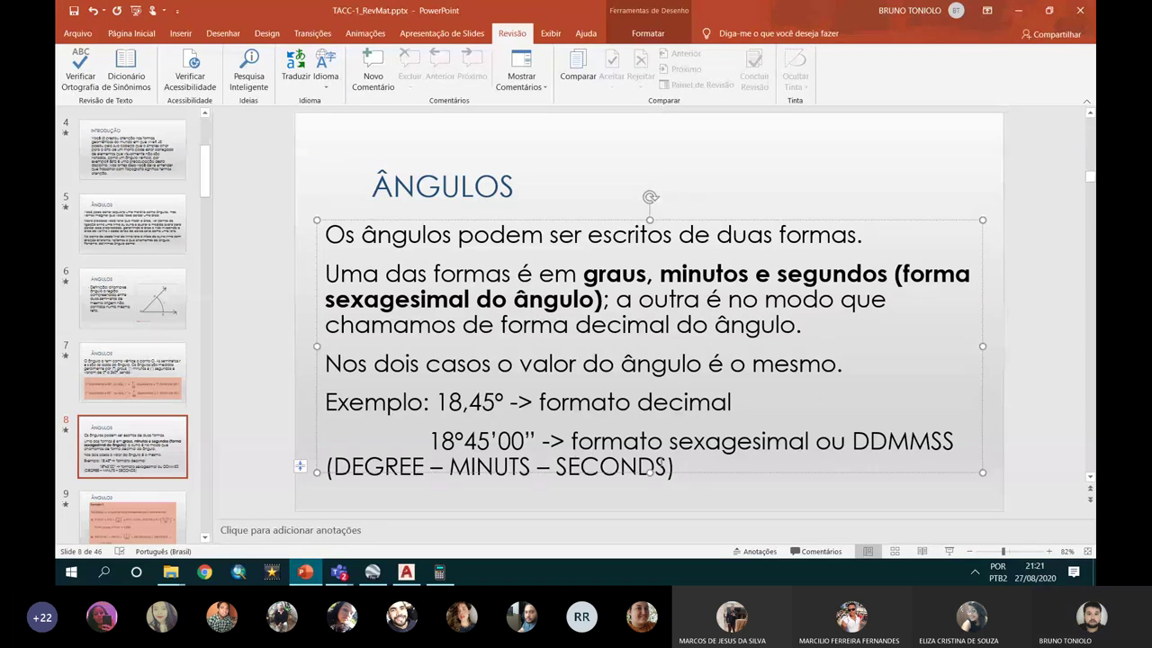
Step: Delete 'ou DDMMSS (DEGREE – MINUTS – SECONDS)' so the line ends at 'formato sexagesimal'
left_click_drag(662, 464, 846, 465)
key("Delete")
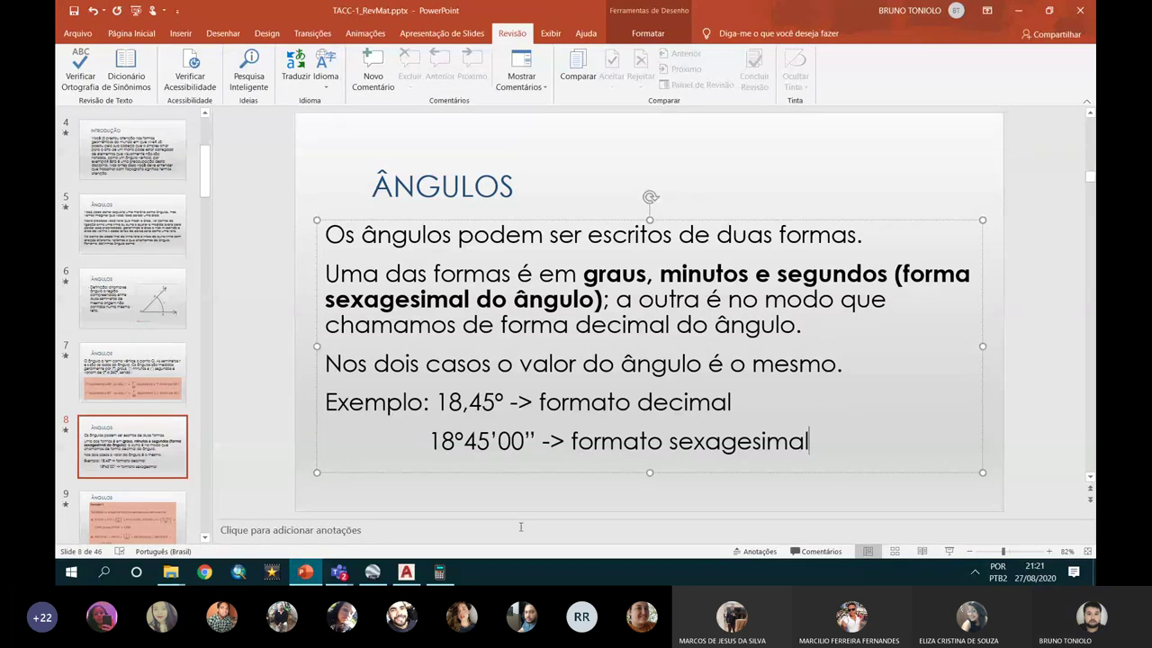
left_click(261, 460)
left_click(491, 441)
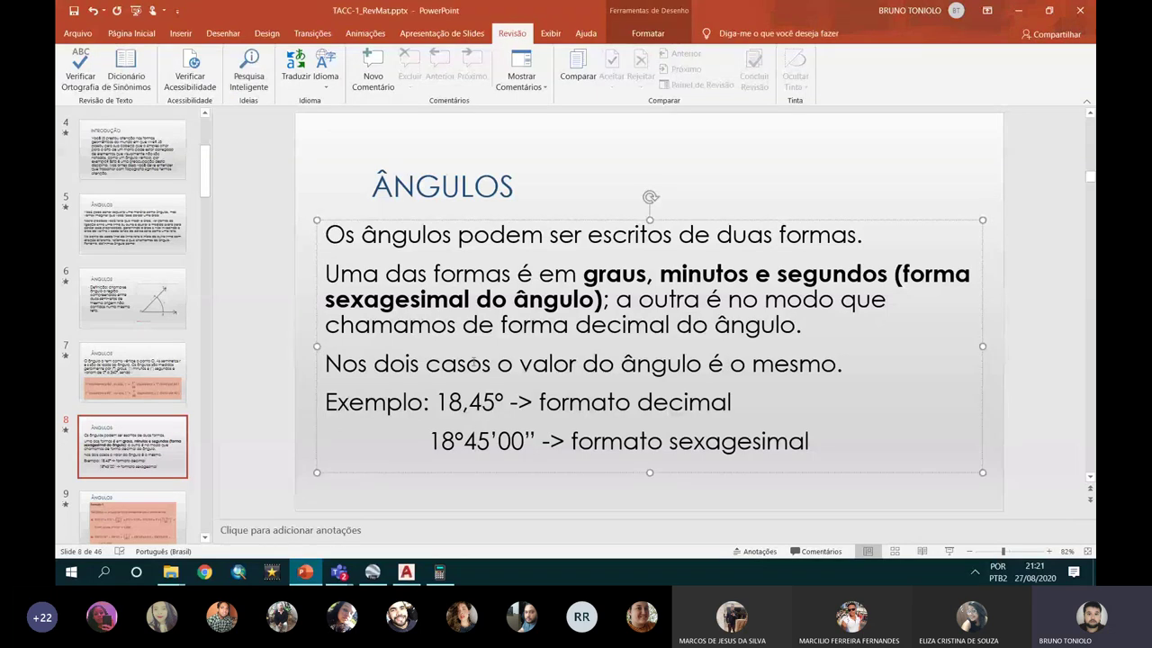
left_click(481, 401)
Step: Bring up the fx-82ES calculator and place it right of the slide text
left_click(440, 572)
left_click_drag(918, 173, 884, 167)
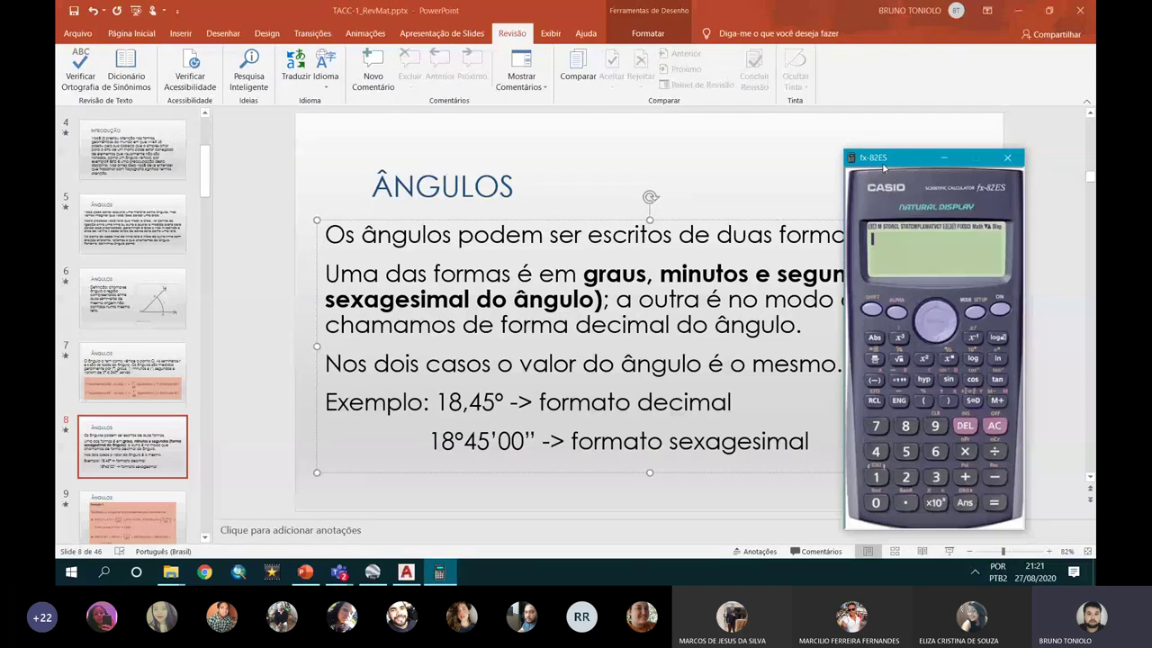
left_click_drag(884, 166, 880, 164)
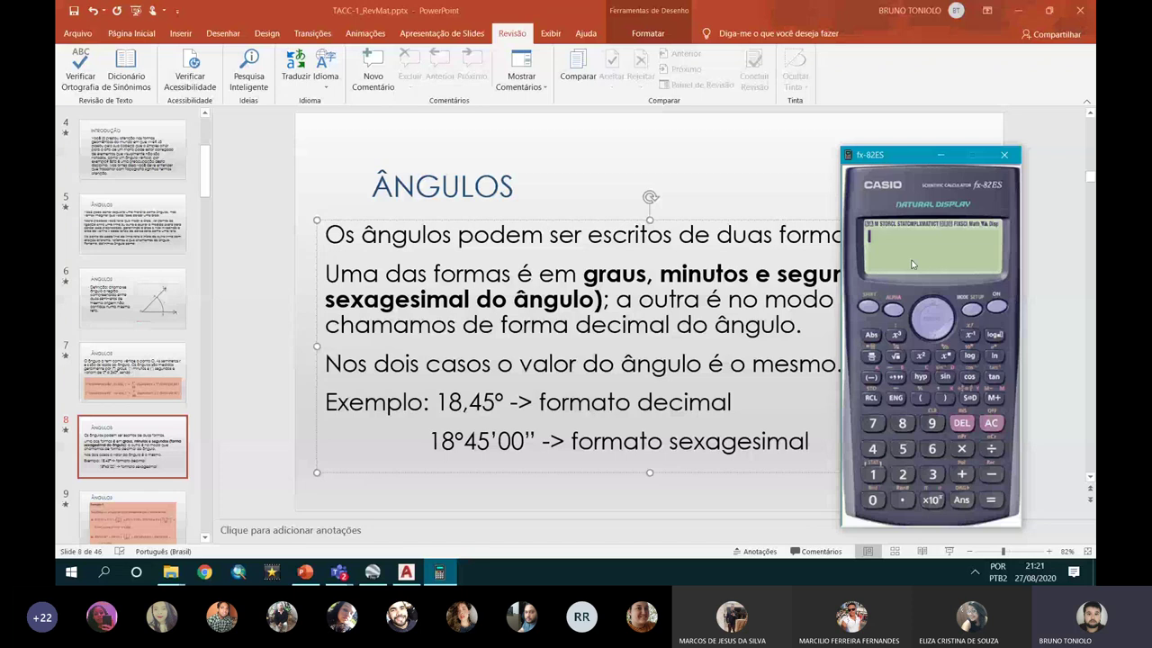
left_click_drag(906, 159, 965, 159)
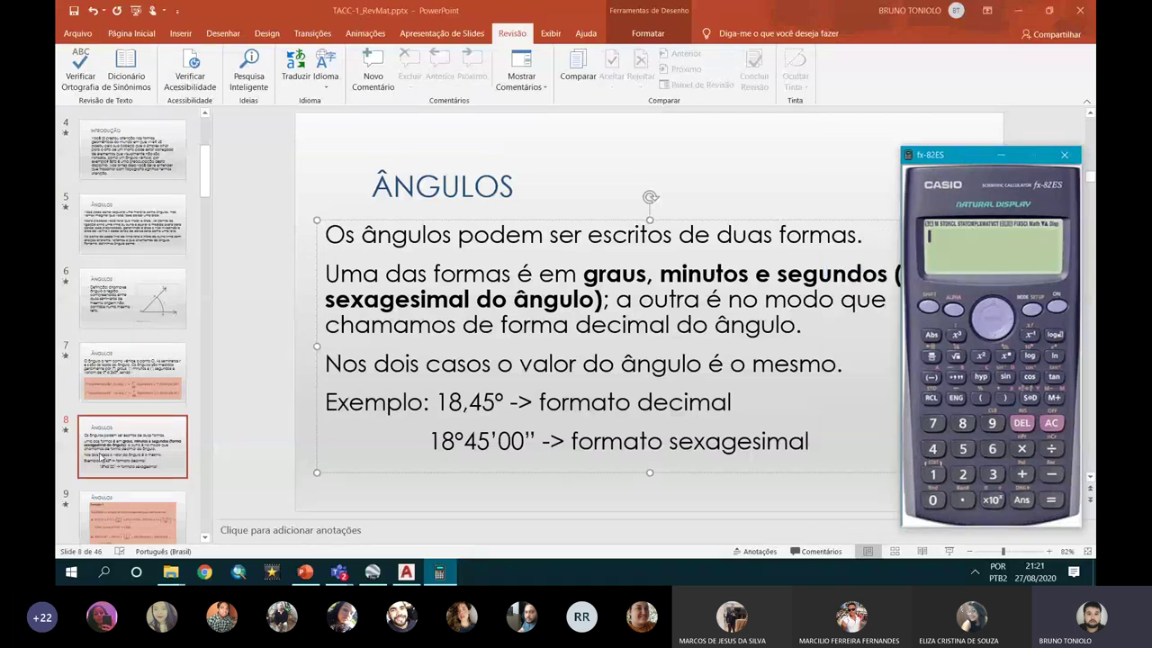
left_click(120, 454)
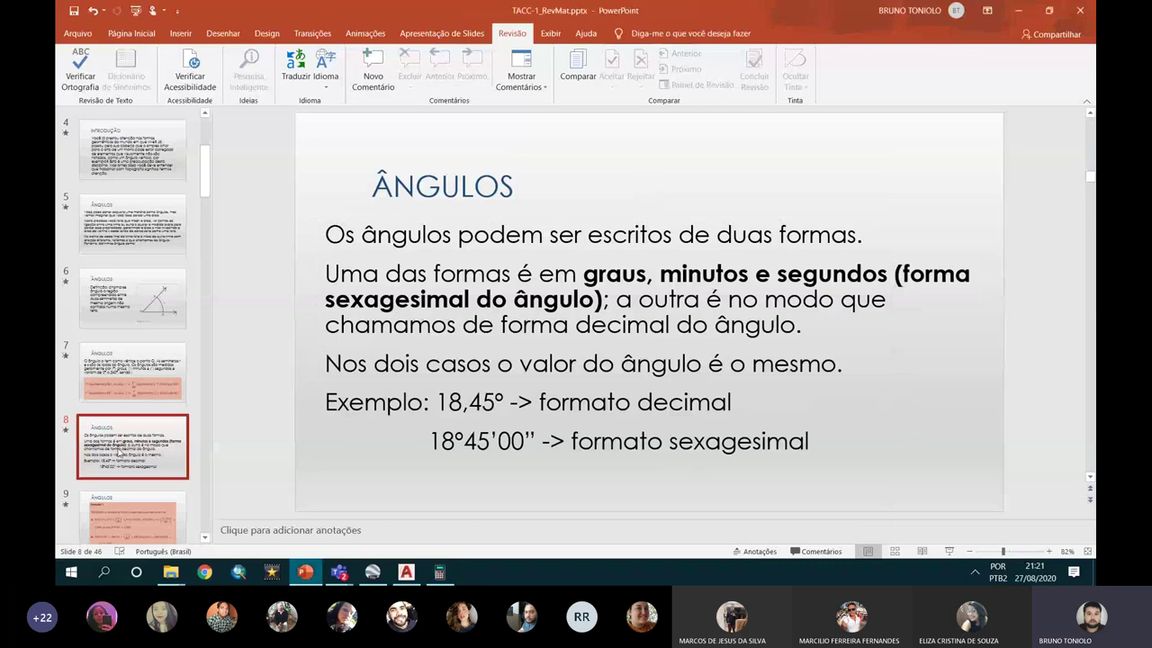
Step: Start the slideshow from the current slide and advance to Exemplo 1, briefly showing the calculator
key("shift+F5")
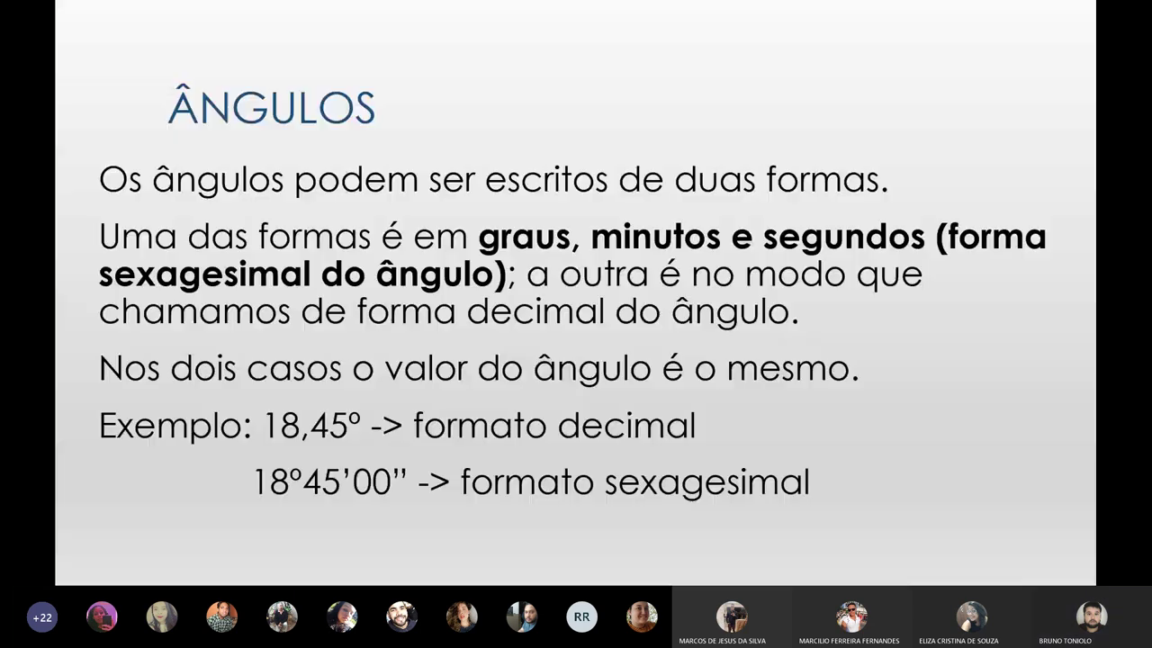
key("Right")
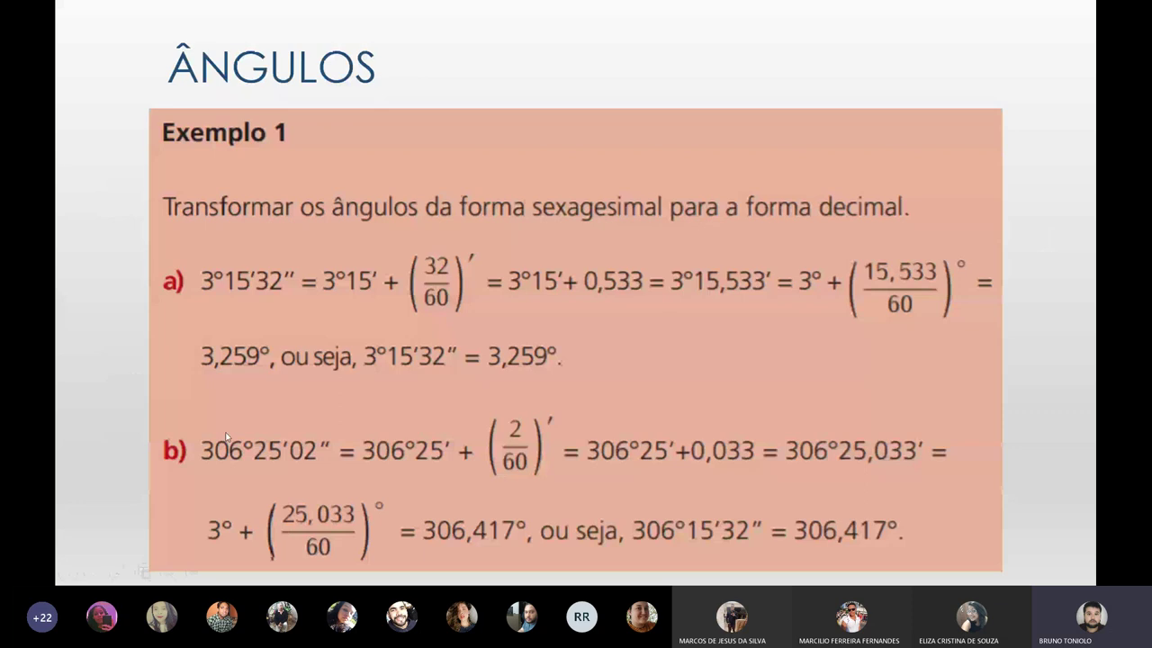
key("super")
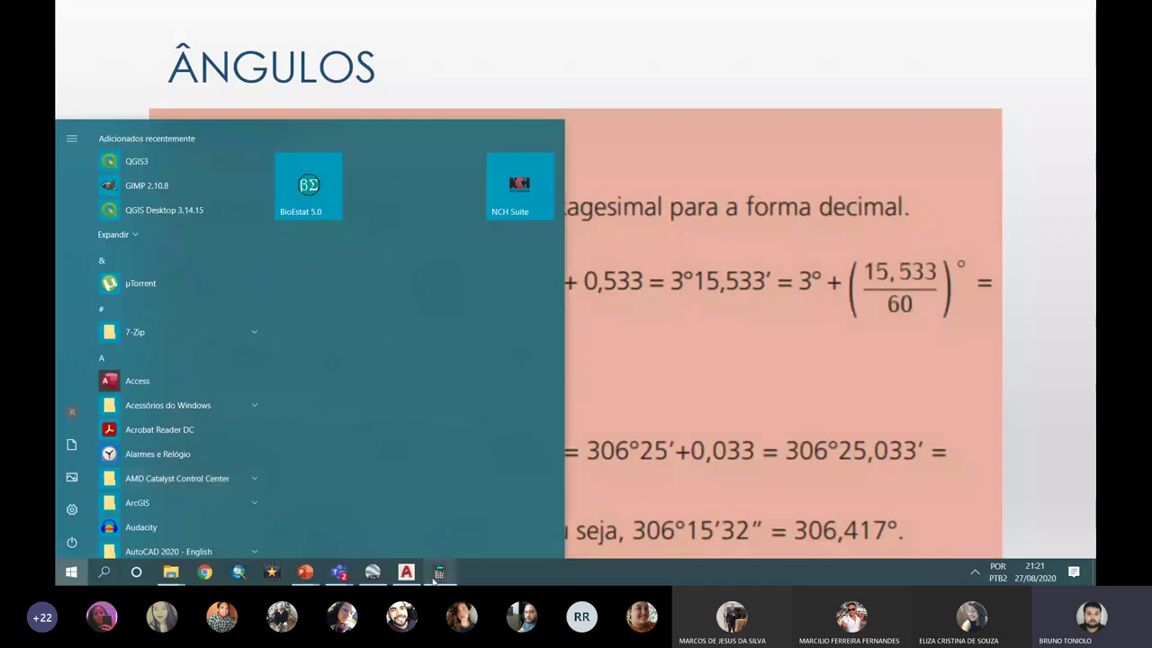
left_click(439, 572)
mouse_move(957, 160)
left_mouse_down()
mouse_move(937, 152)
mouse_move(942, 264)
mouse_move(926, 260)
left_mouse_up()
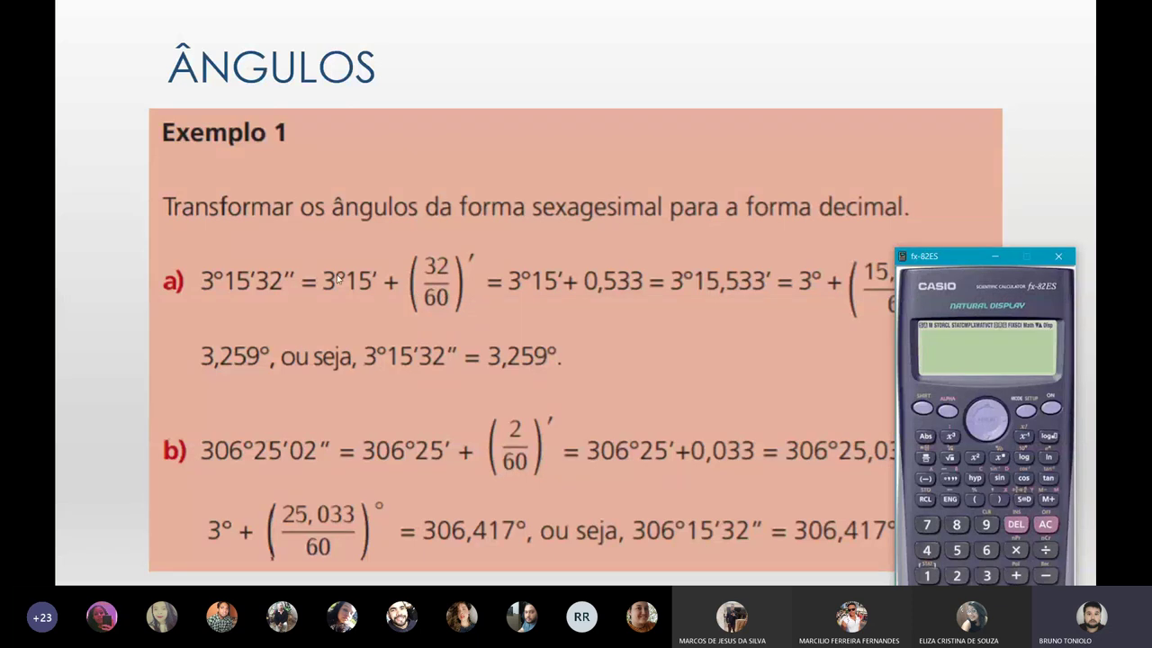
left_click(995, 255)
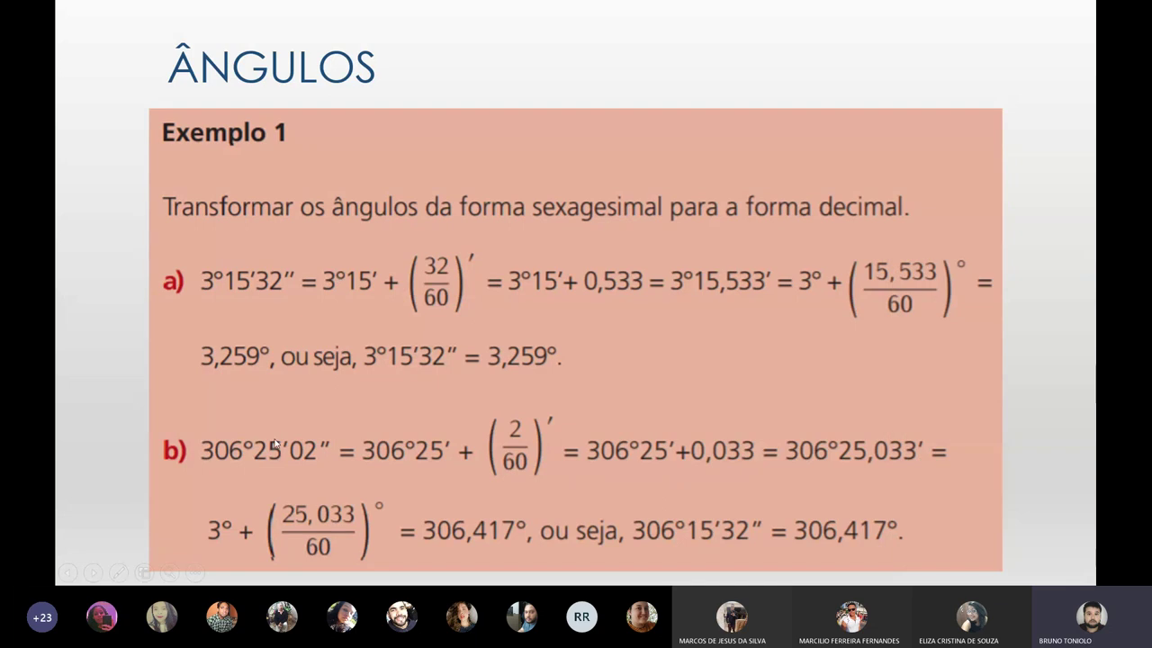
Step: With the red pen, draw arrows linking the conversion steps of example a)
left_click(117, 573)
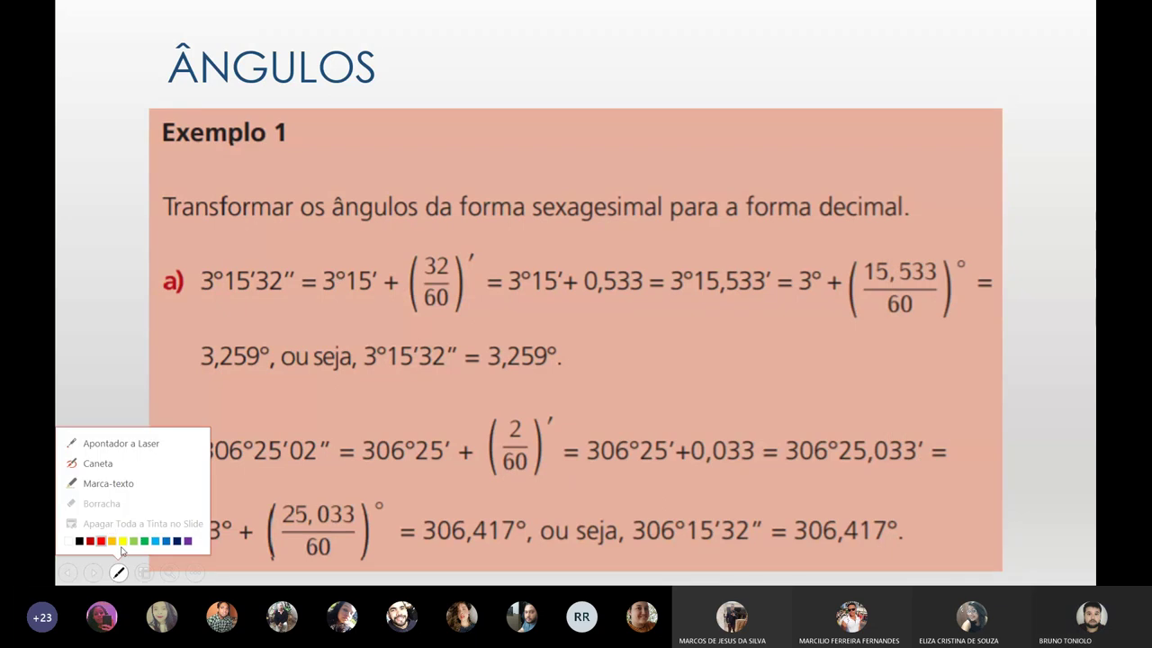
left_click(106, 468)
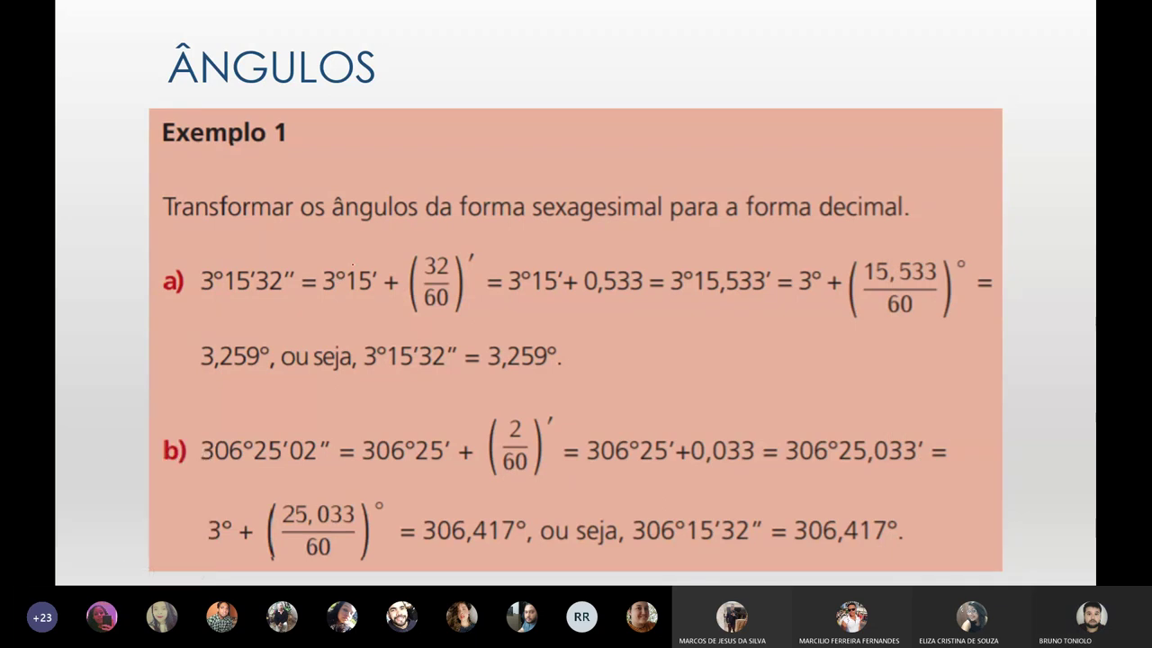
mouse_move(332, 270)
left_mouse_down()
mouse_move(370, 254)
mouse_move(528, 270)
left_mouse_up()
mouse_move(436, 307)
left_mouse_down()
mouse_move(486, 331)
mouse_move(536, 329)
mouse_move(623, 293)
mouse_move(634, 306)
left_mouse_up()
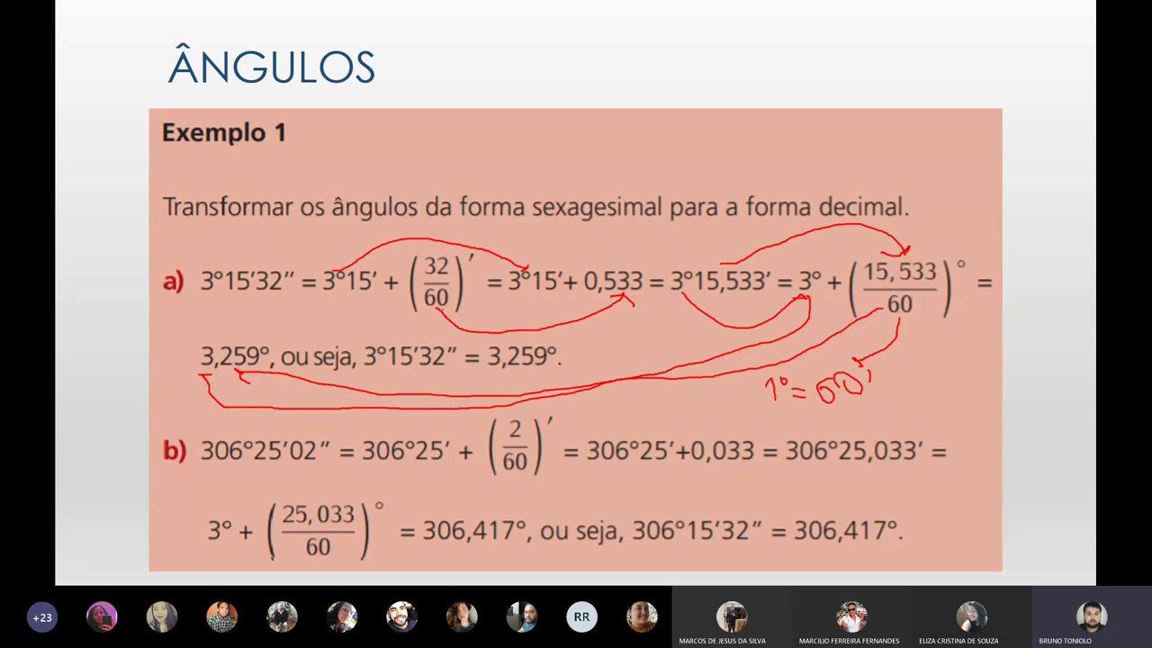
key("super")
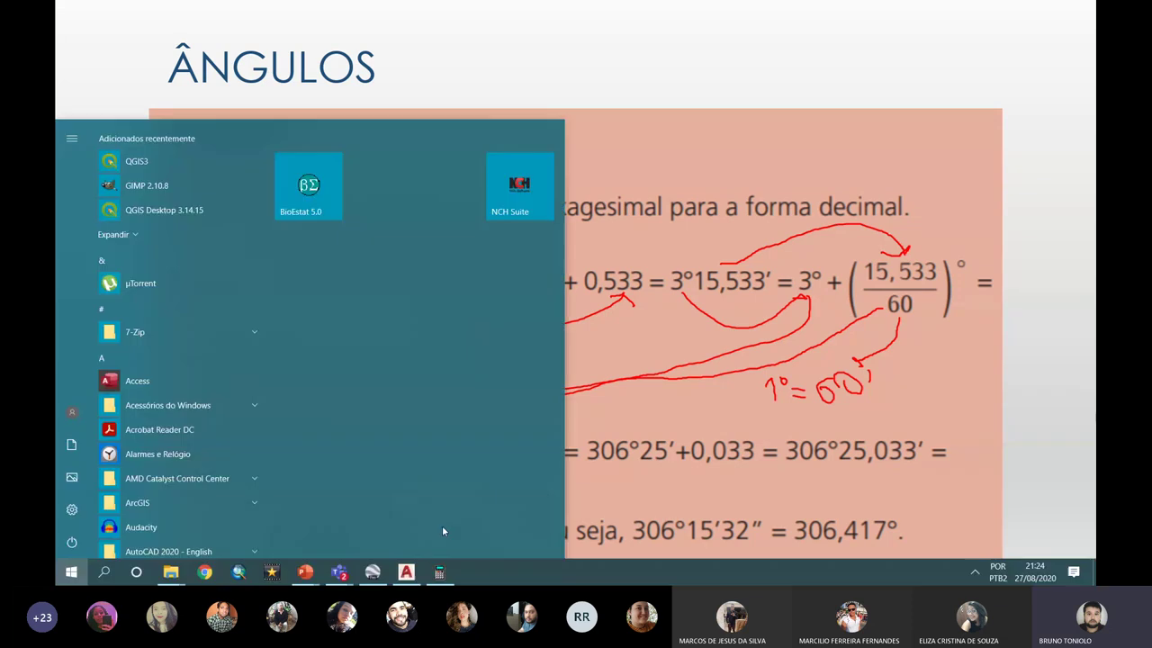
Step: Launch the fx-82ES calculator and move it left, clear of the slide's formula
left_click(309, 186)
left_click_drag(982, 304, 880, 188)
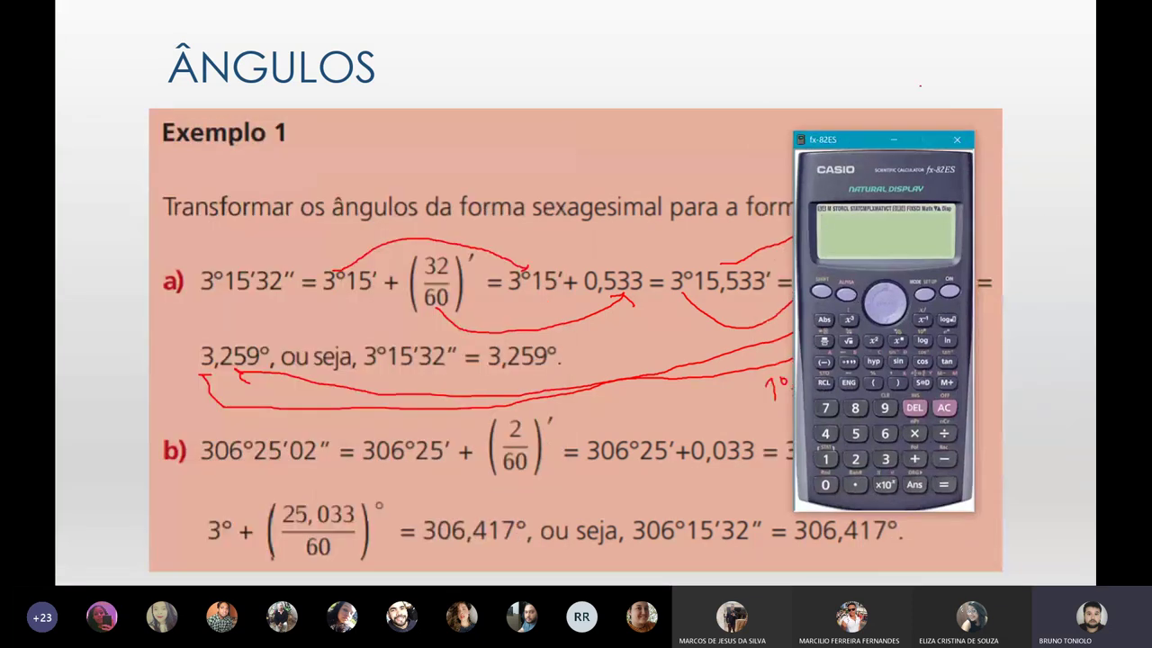
mouse_move(862, 144)
left_mouse_down()
mouse_move(652, 150)
mouse_move(746, 124)
left_mouse_up()
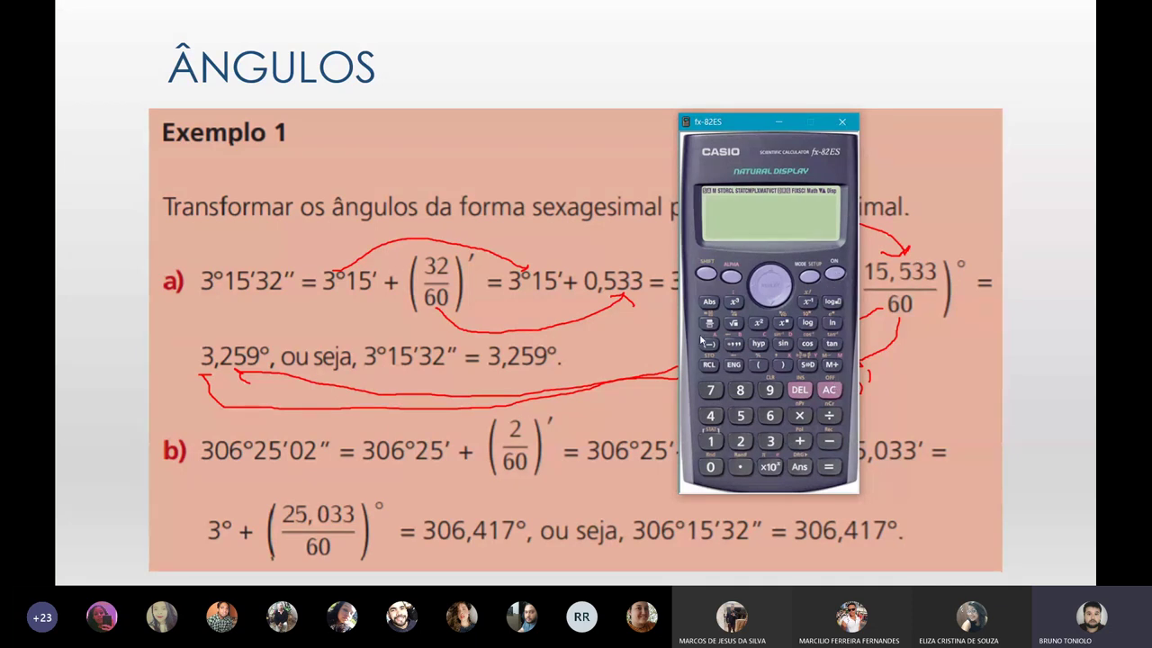
Step: Convert 3.259 to sexagesimal, showing 3°15'32.4", then clear the display
left_click(770, 441)
left_click(748, 467)
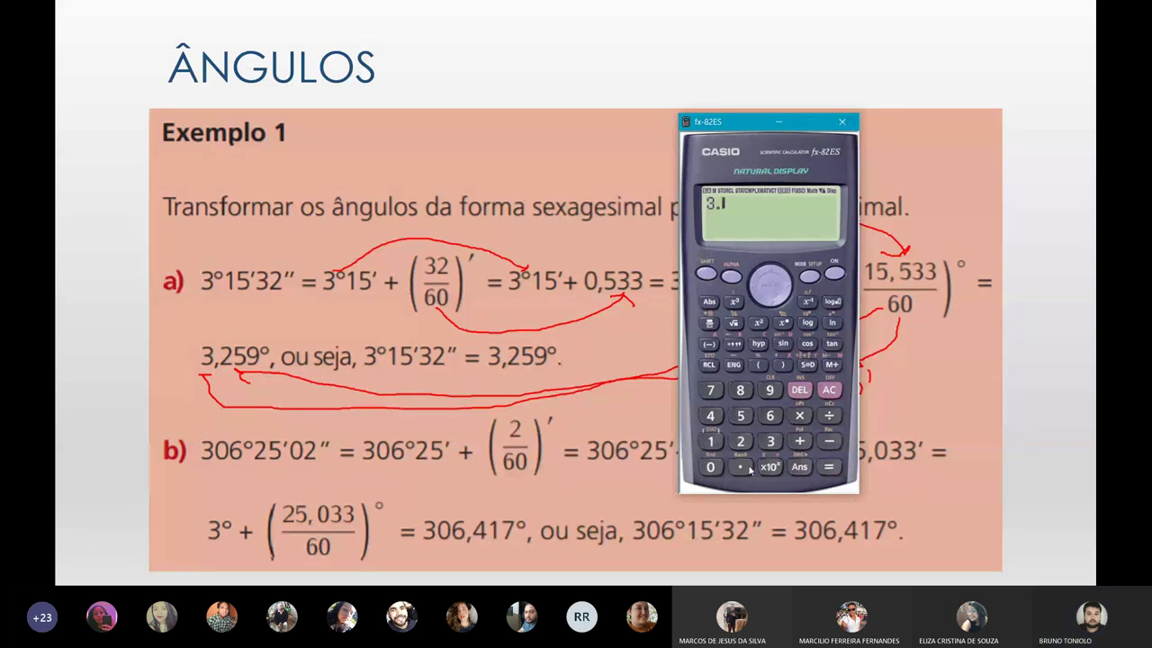
left_click(740, 441)
left_click(740, 415)
left_click(770, 389)
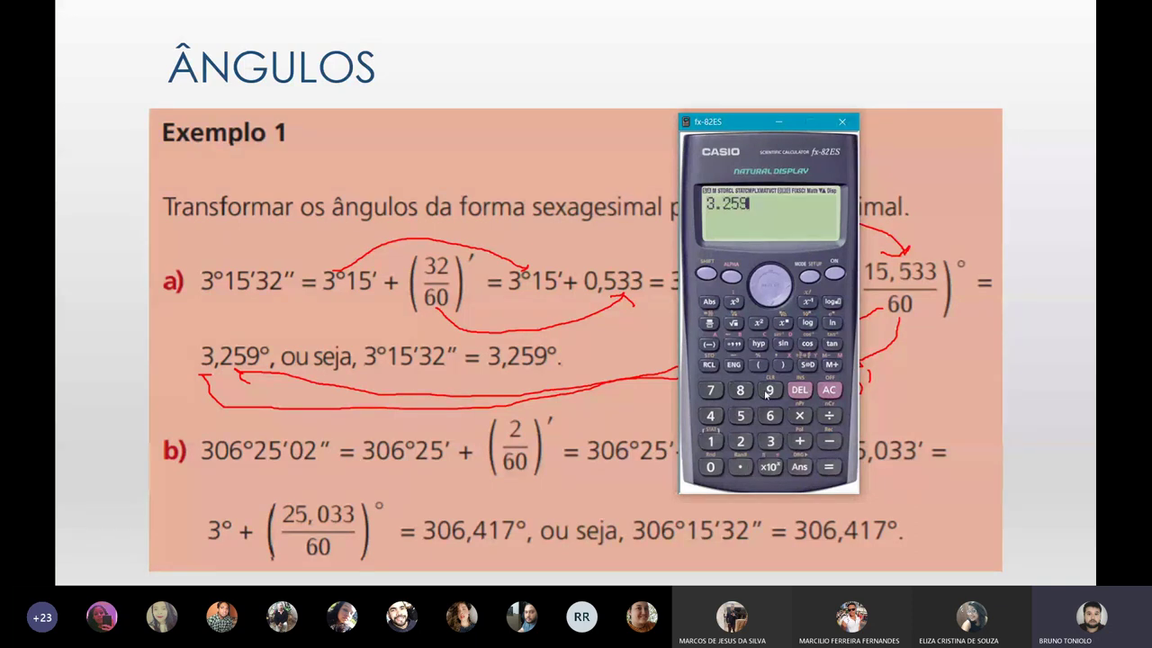
left_click(829, 466)
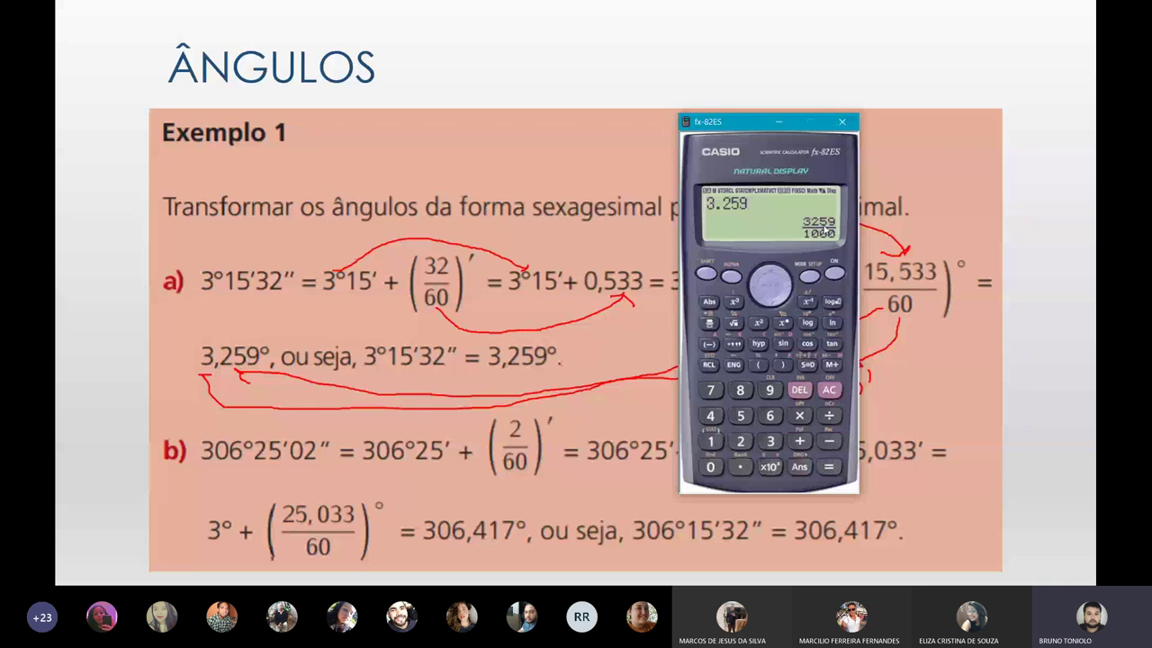
left_click(734, 348)
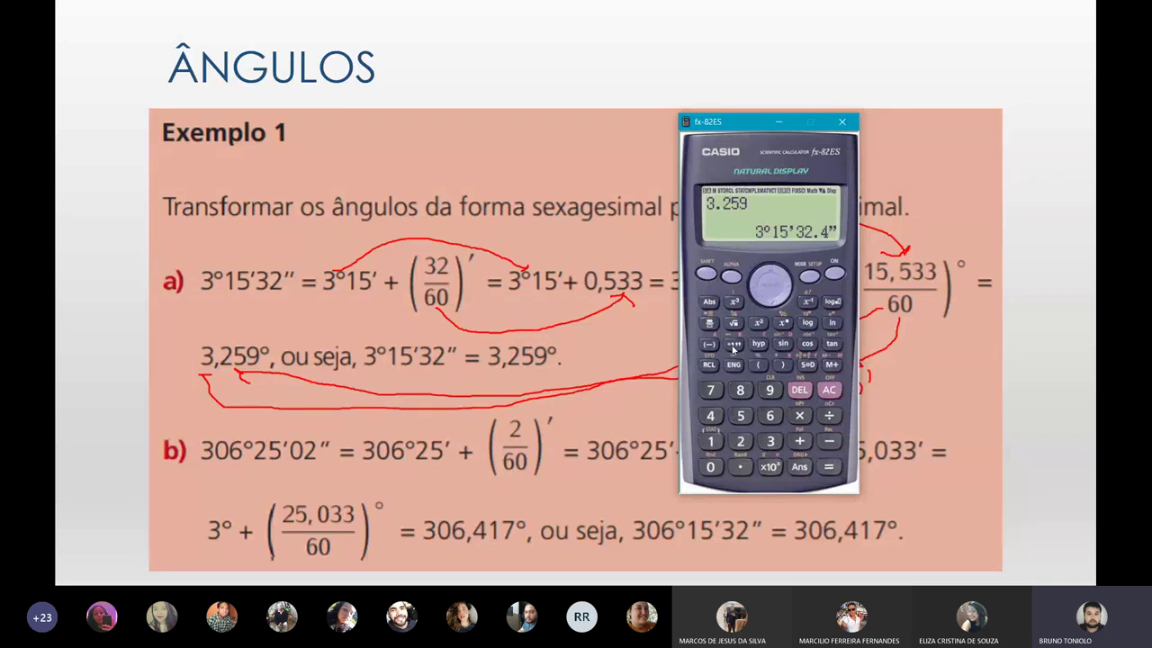
left_click(733, 348)
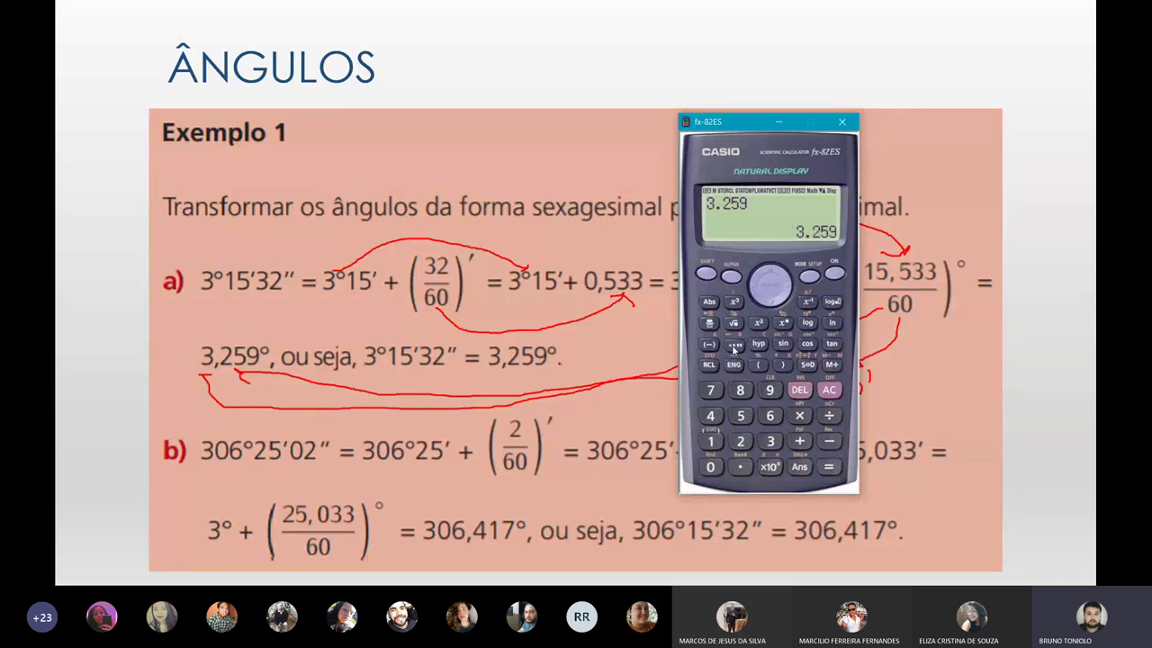
left_click(734, 348)
left_click(734, 347)
left_click(738, 346)
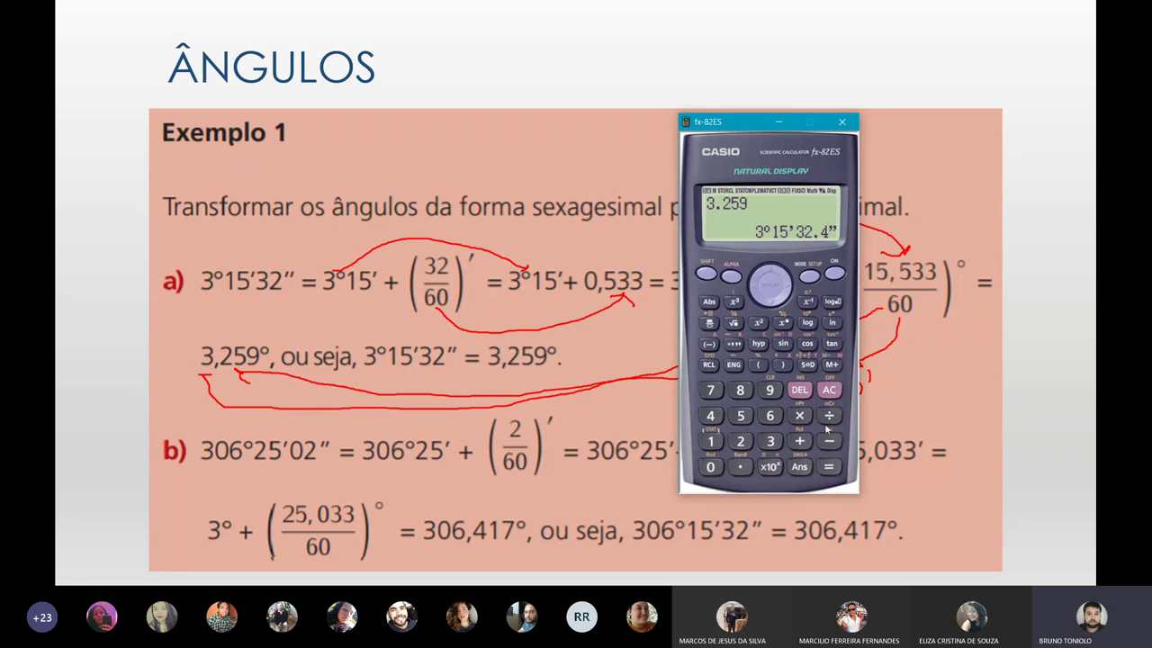
left_click(828, 393)
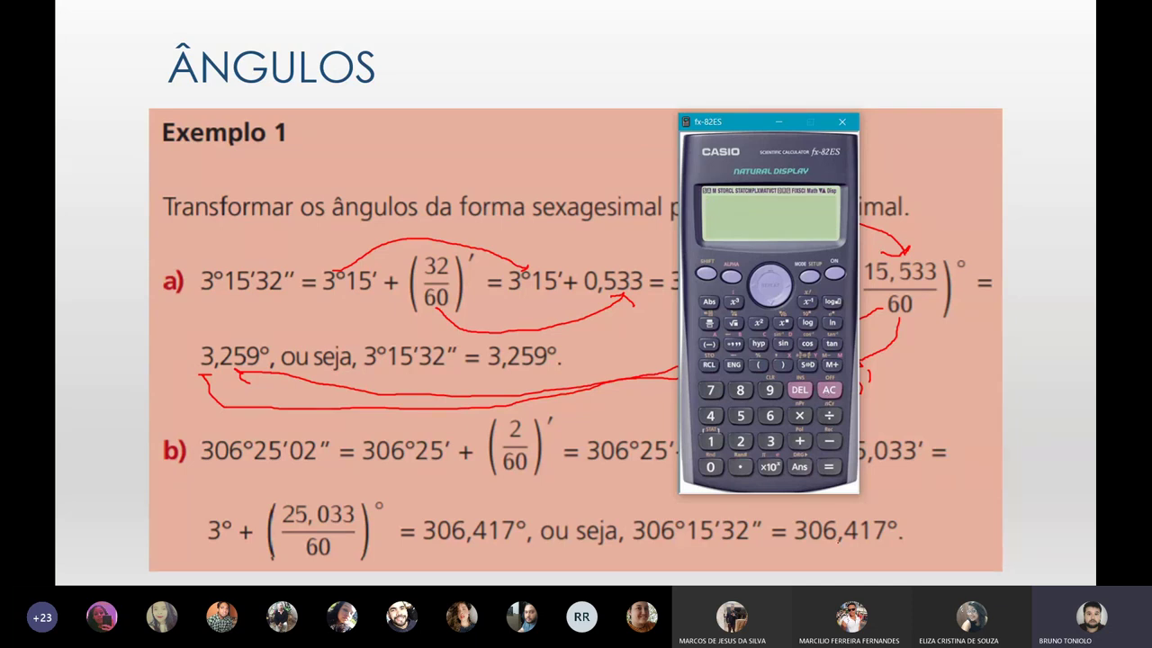
Step: Enter 306.417 and display it in sexagesimal as 306°25'1.2"
left_click(769, 441)
left_click(710, 466)
left_click(770, 416)
left_click(740, 466)
left_click(710, 416)
left_click(711, 441)
left_click(710, 390)
left_click(828, 466)
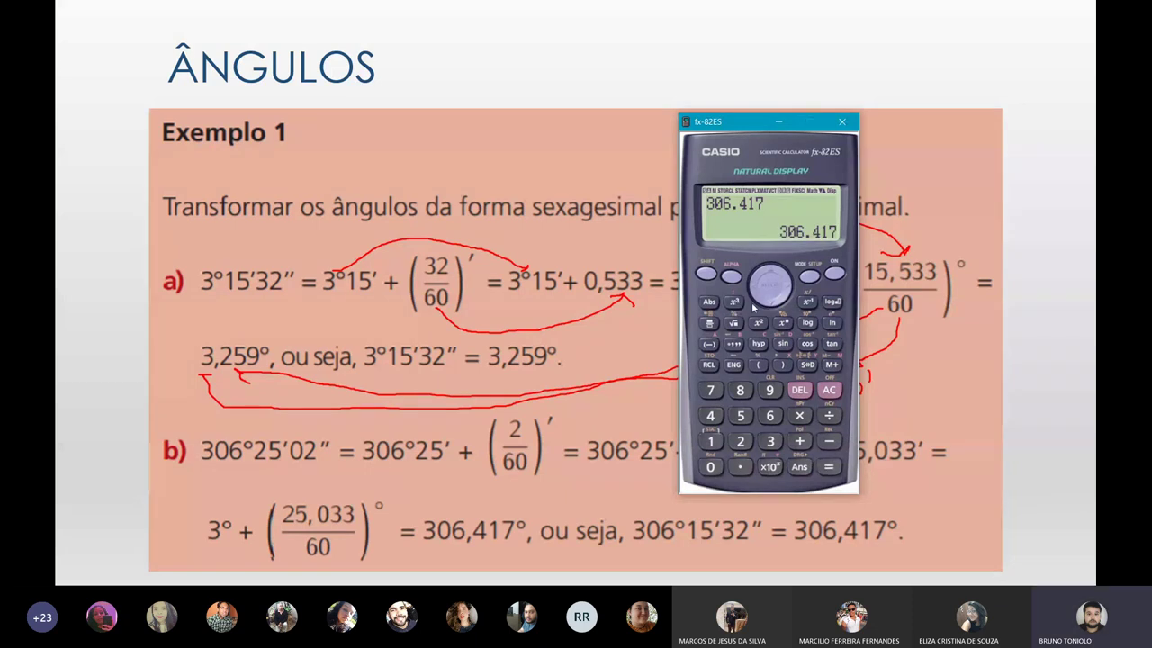
left_click(734, 345)
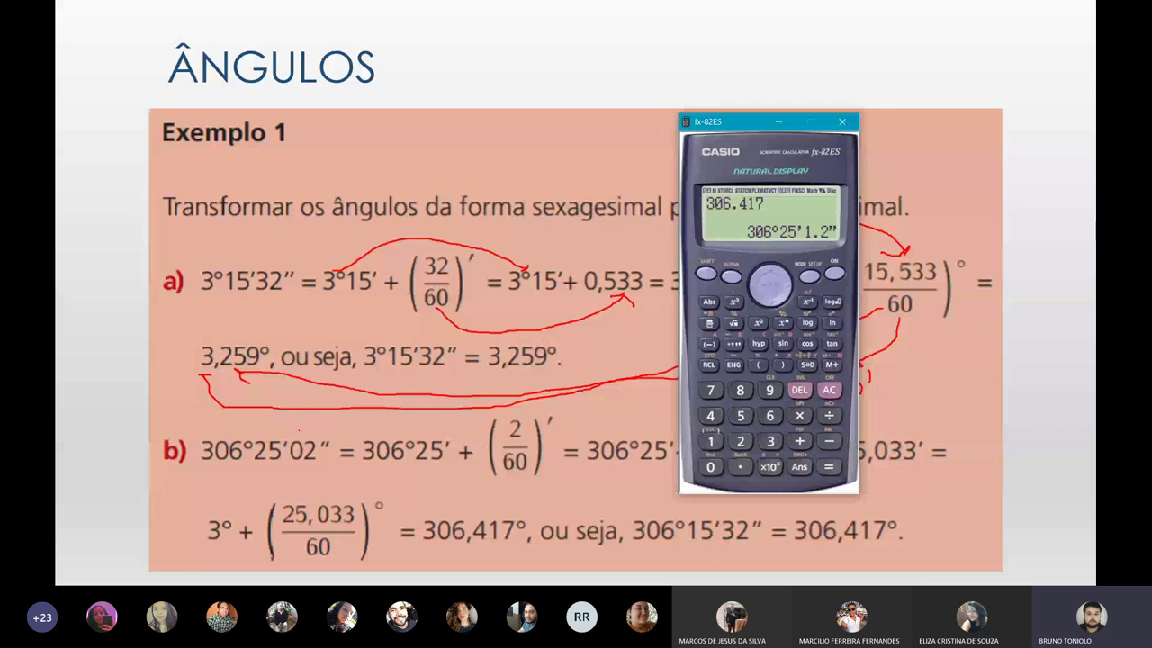
key("super")
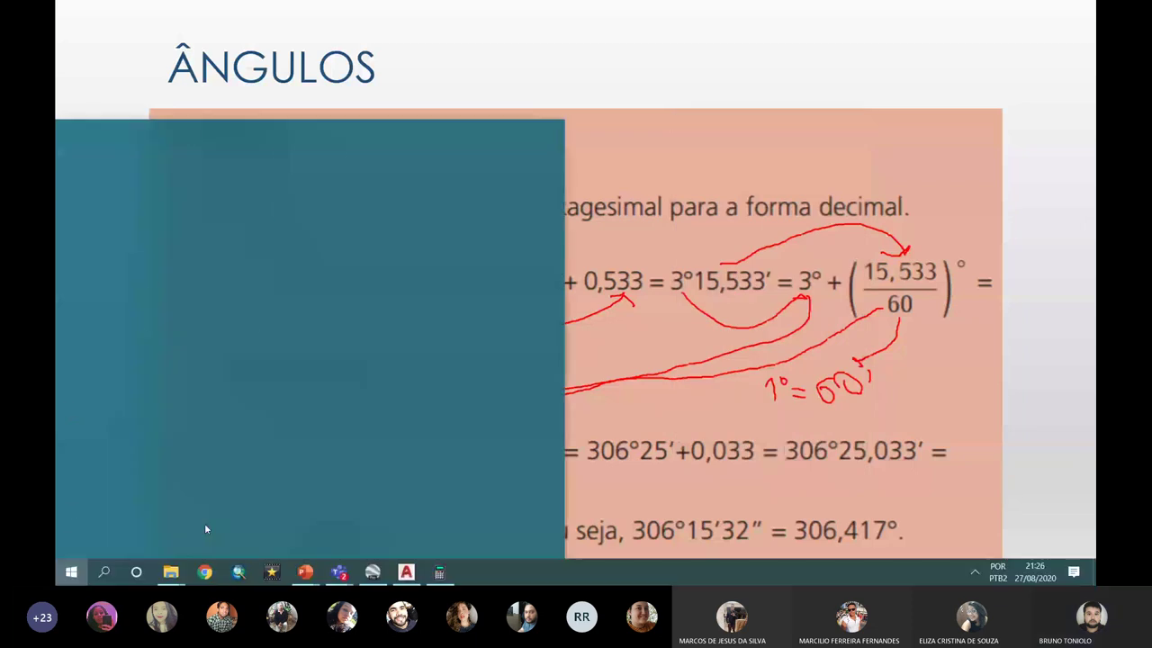
Step: Close the Start menu and bring the fx-82ES calculator back over the Exemplo 1 slide
key("super")
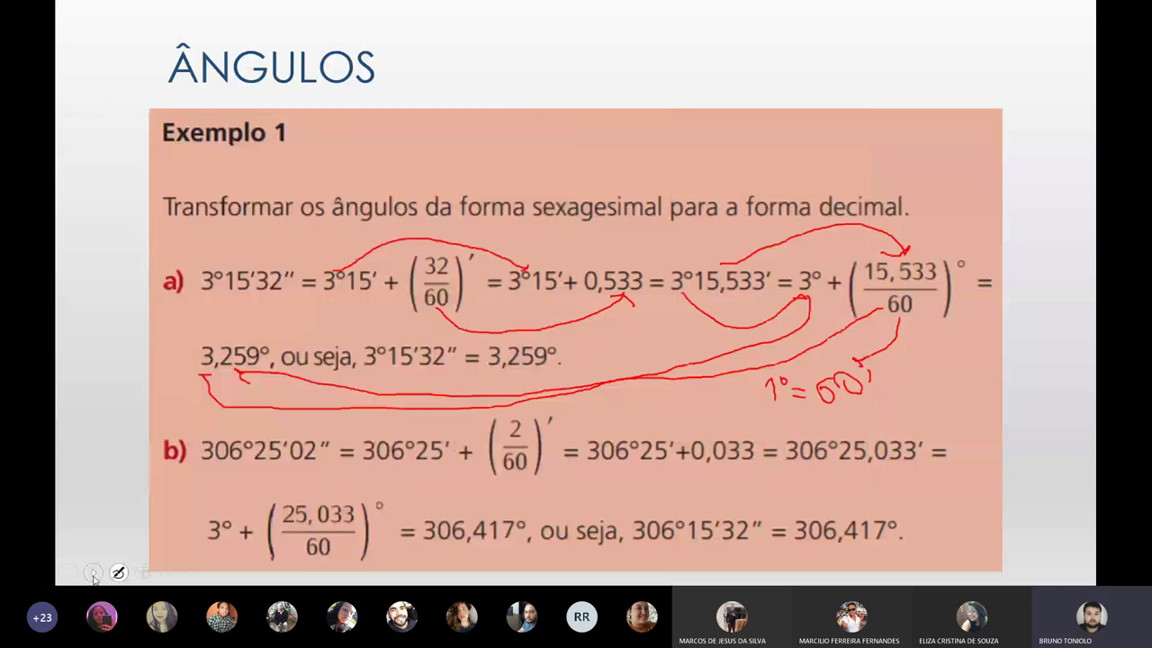
left_click(118, 572)
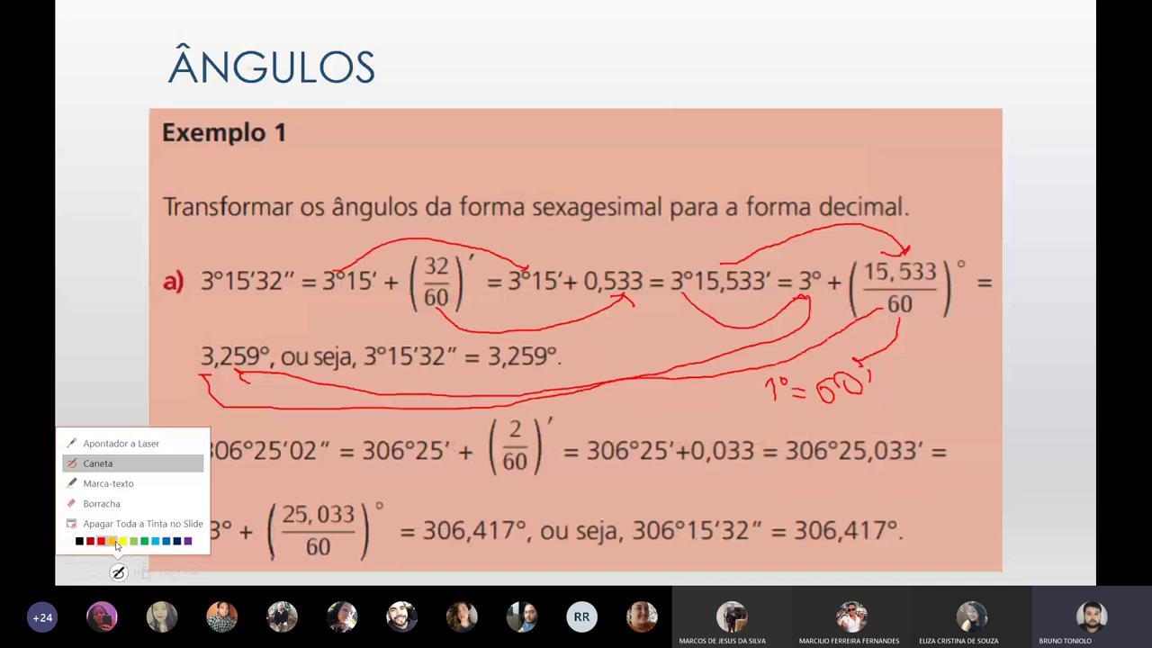
left_click(116, 545)
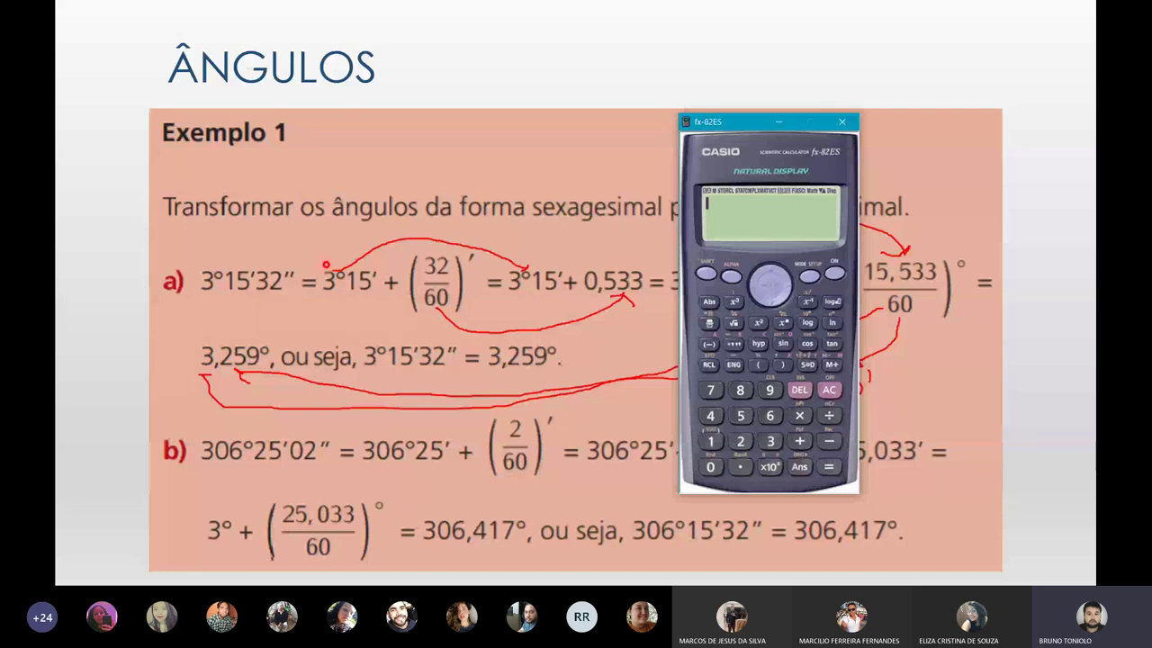
Step: Enter the angle 3°15'32" and convert it to 3.258888889 decimal degrees
type("3")
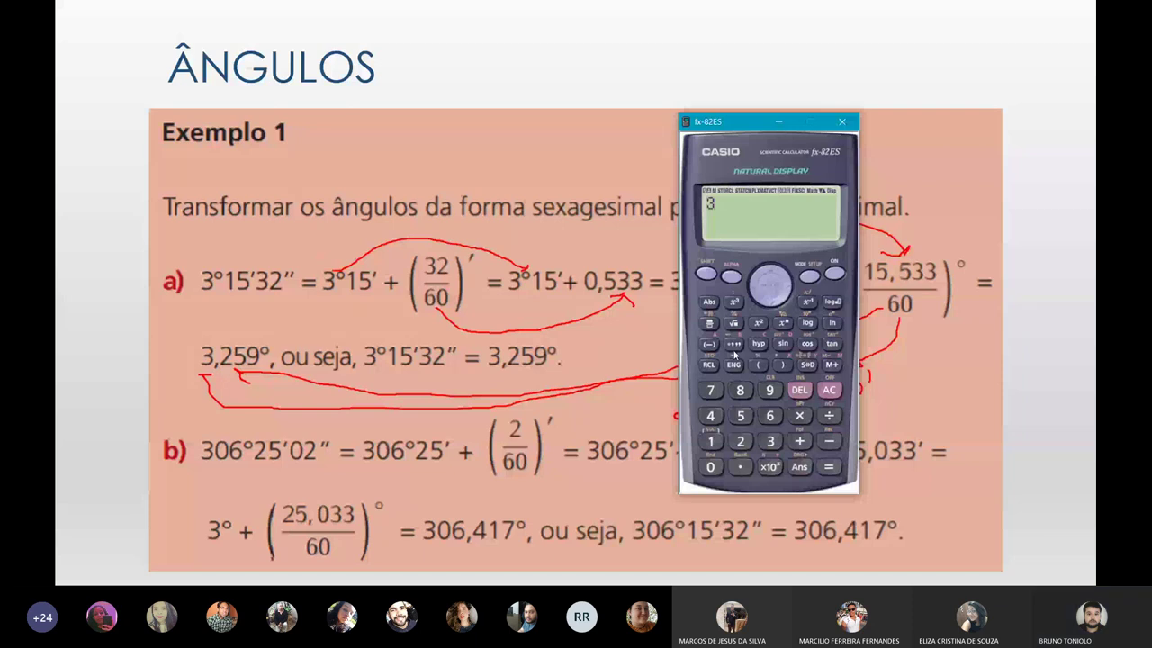
left_click(735, 356)
type("15")
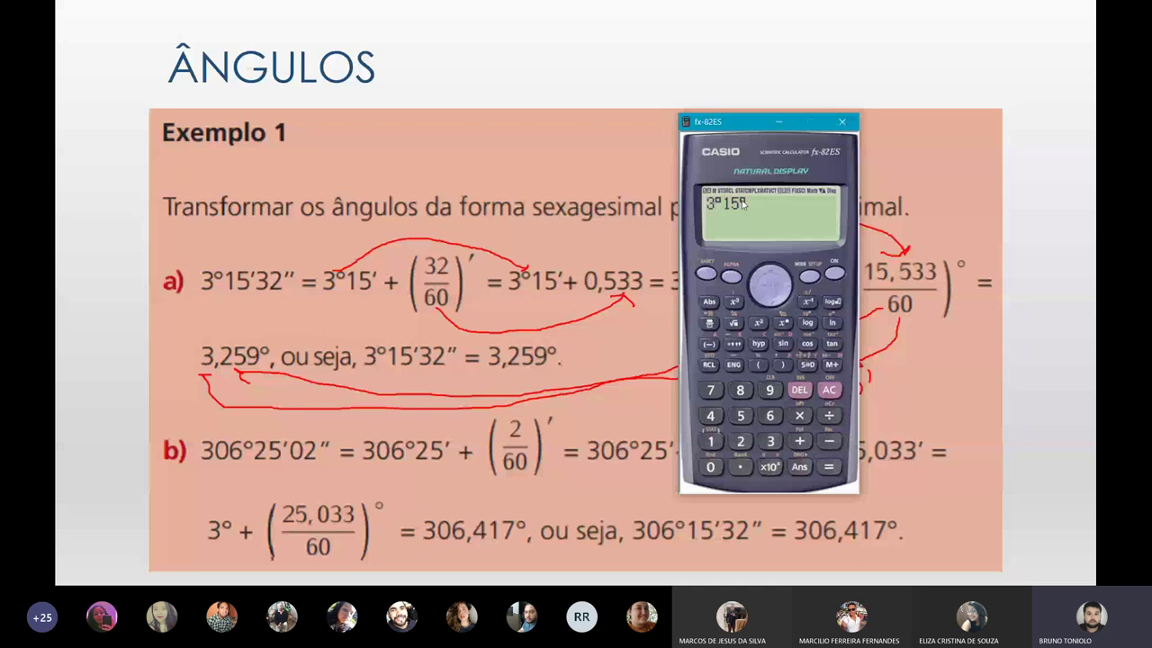
left_click(734, 343)
left_click(771, 440)
left_click(740, 440)
left_click(734, 343)
left_click(837, 461)
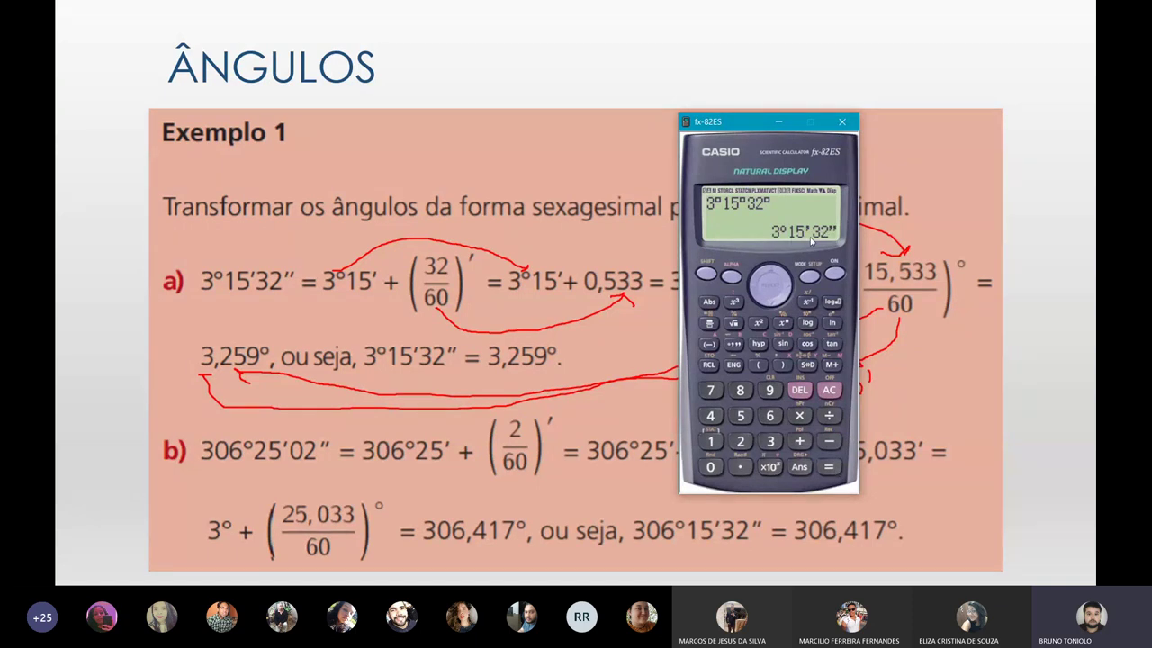
left_click(734, 348)
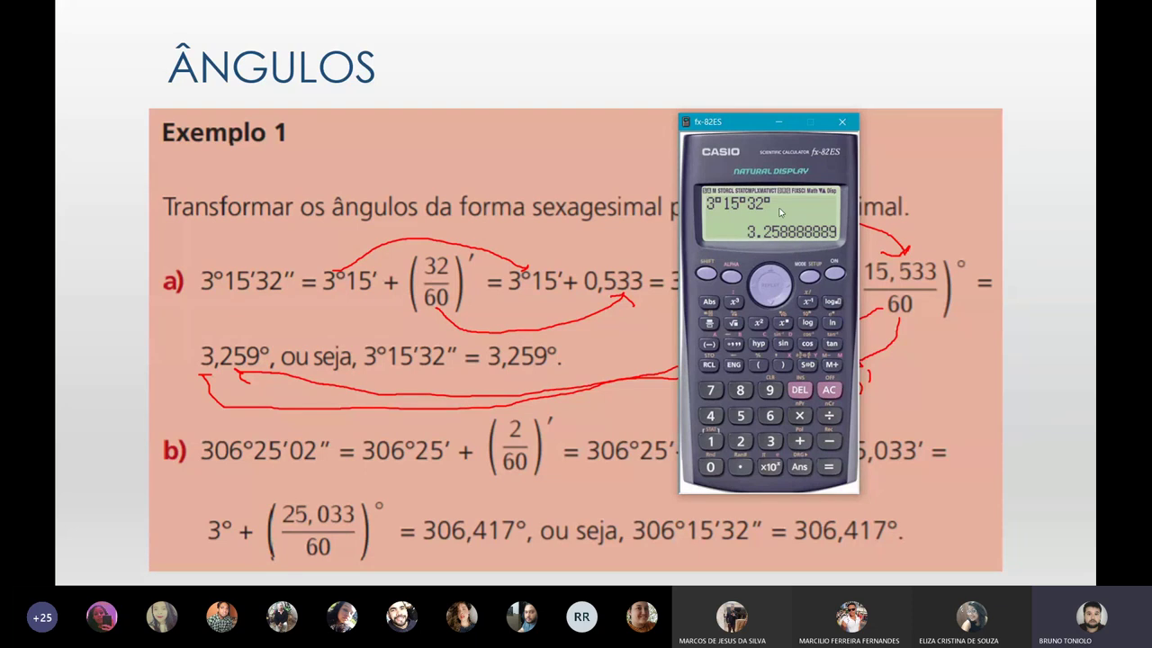
mouse_move(752, 127)
left_mouse_down()
mouse_move(491, 91)
mouse_move(852, 94)
left_mouse_up()
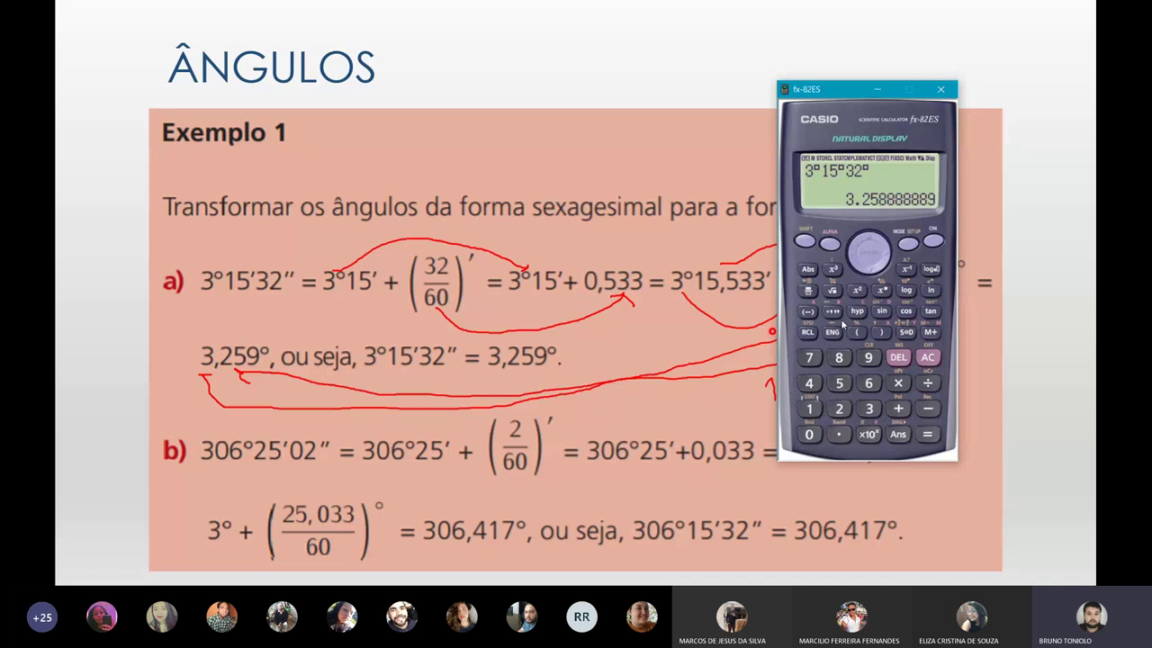
Step: Enter 306°25'02" and convert it to 306.4172222 decimal degrees
left_click(928, 357)
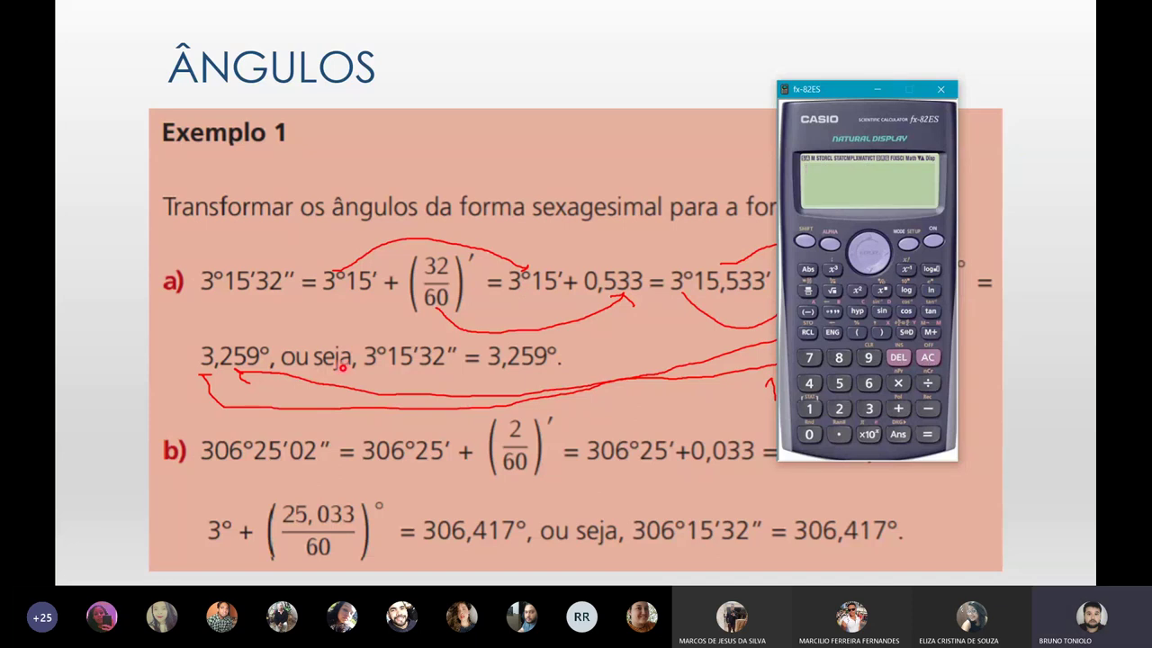
left_click(870, 410)
left_click(811, 436)
left_click(868, 384)
left_click(834, 313)
left_click(839, 410)
left_click(841, 384)
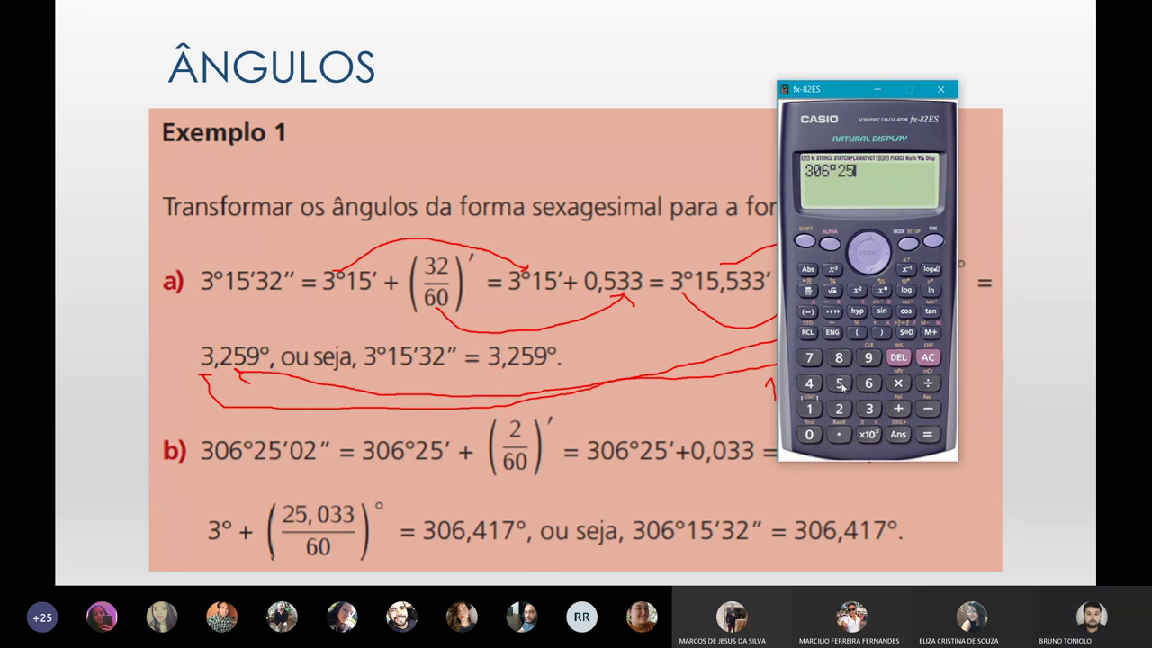
left_click(832, 313)
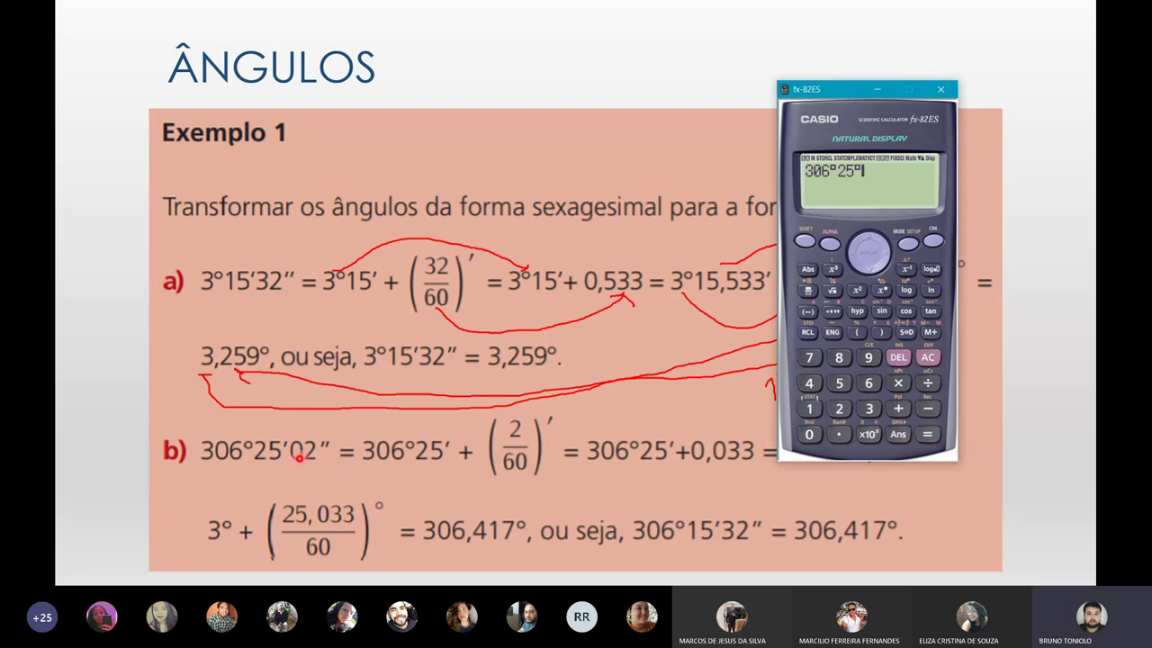
left_click(810, 439)
left_click(838, 412)
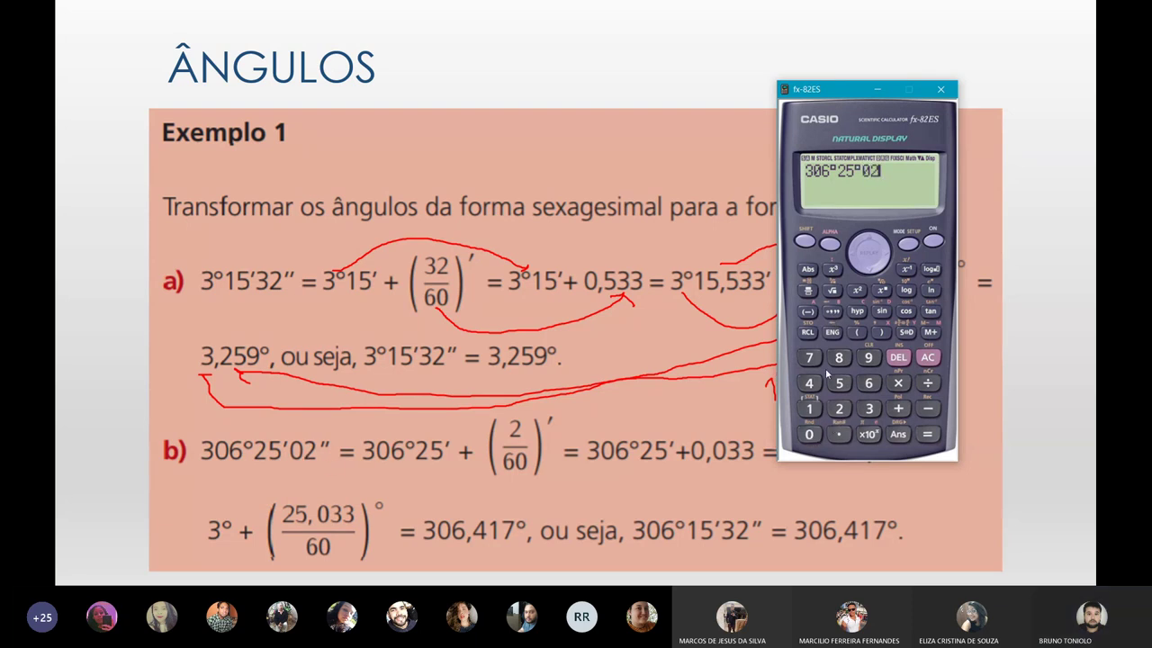
left_click(833, 311)
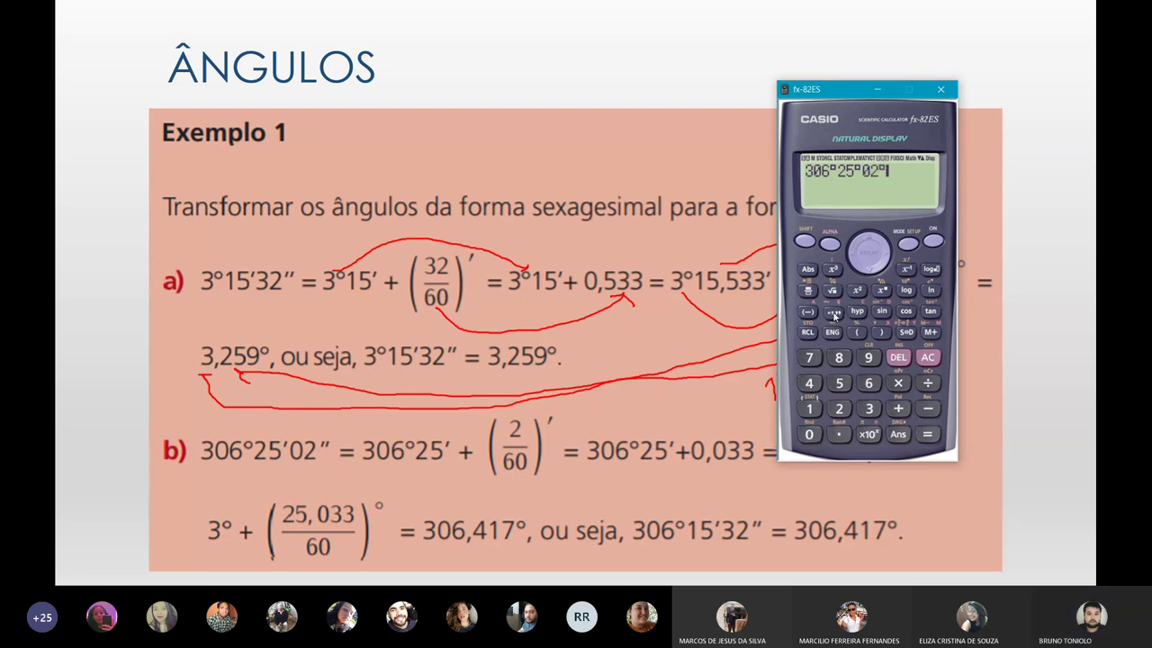
left_click(927, 434)
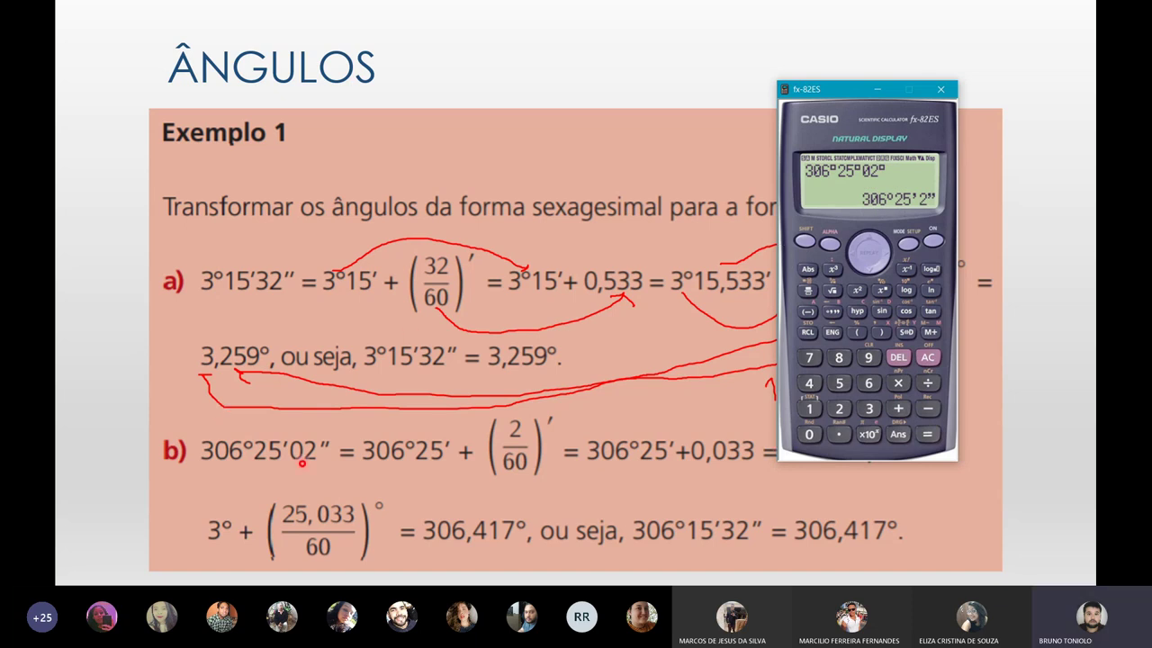
left_click(835, 313)
Step: Clear the display and close the fx-82ES calculator
left_click(927, 357)
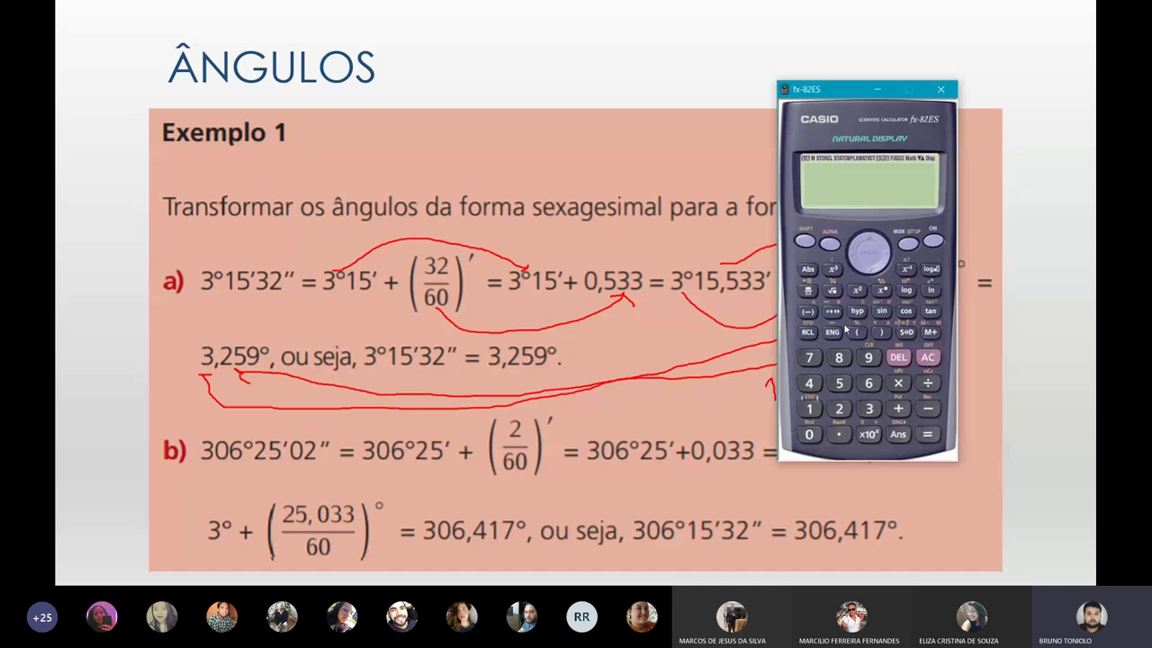
left_click_drag(827, 89, 947, 193)
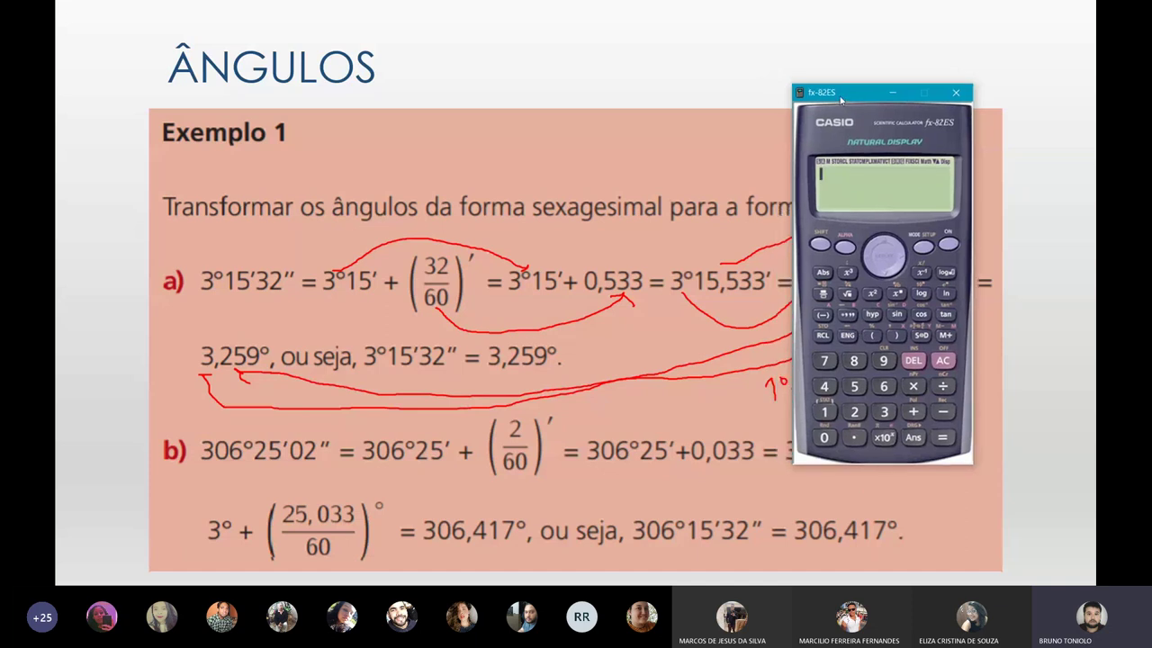
left_click(686, 409)
Step: Erase the slide's ink and advance past the right-angle slide to Ângulo raso (180°)
key("e")
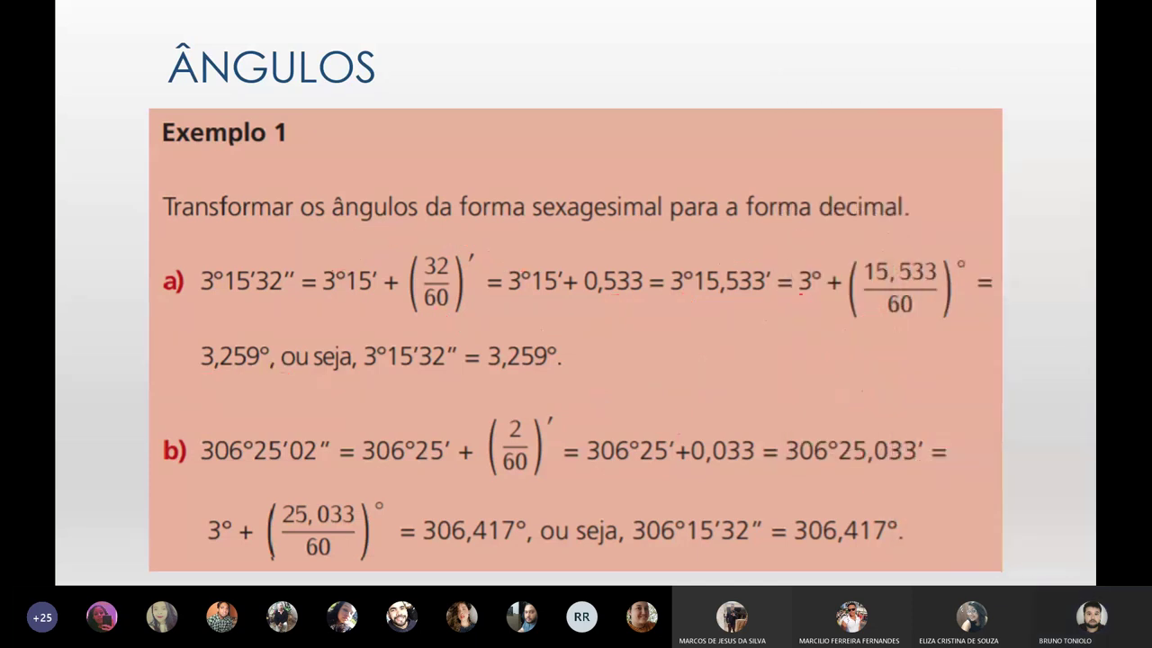
key("Right")
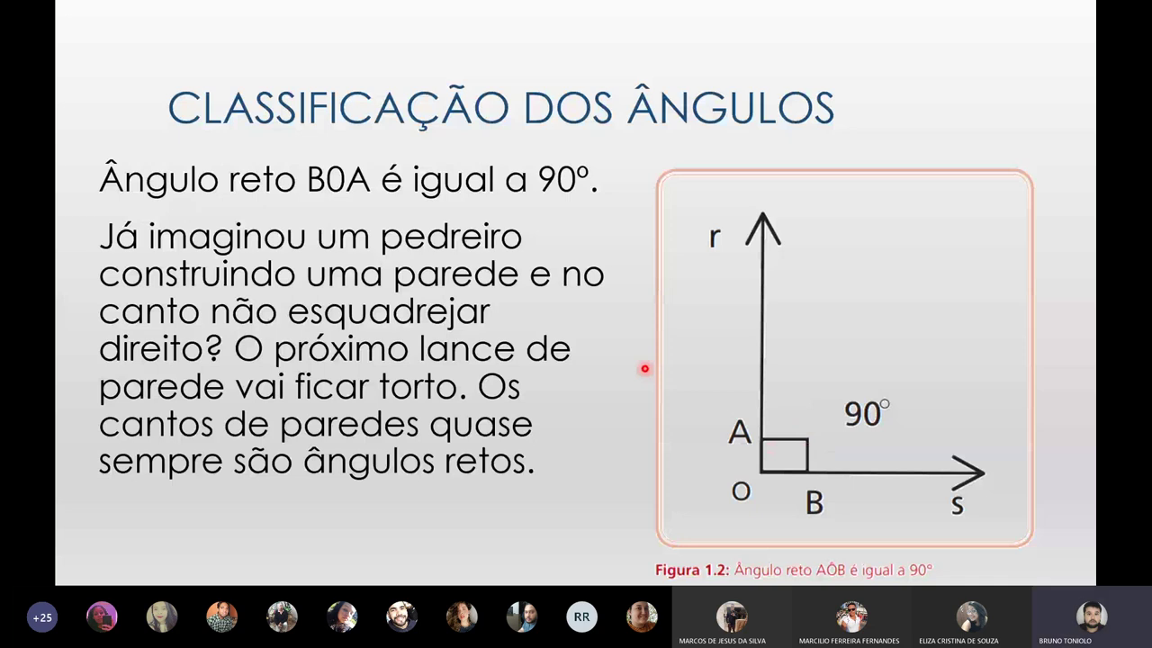
key("Right")
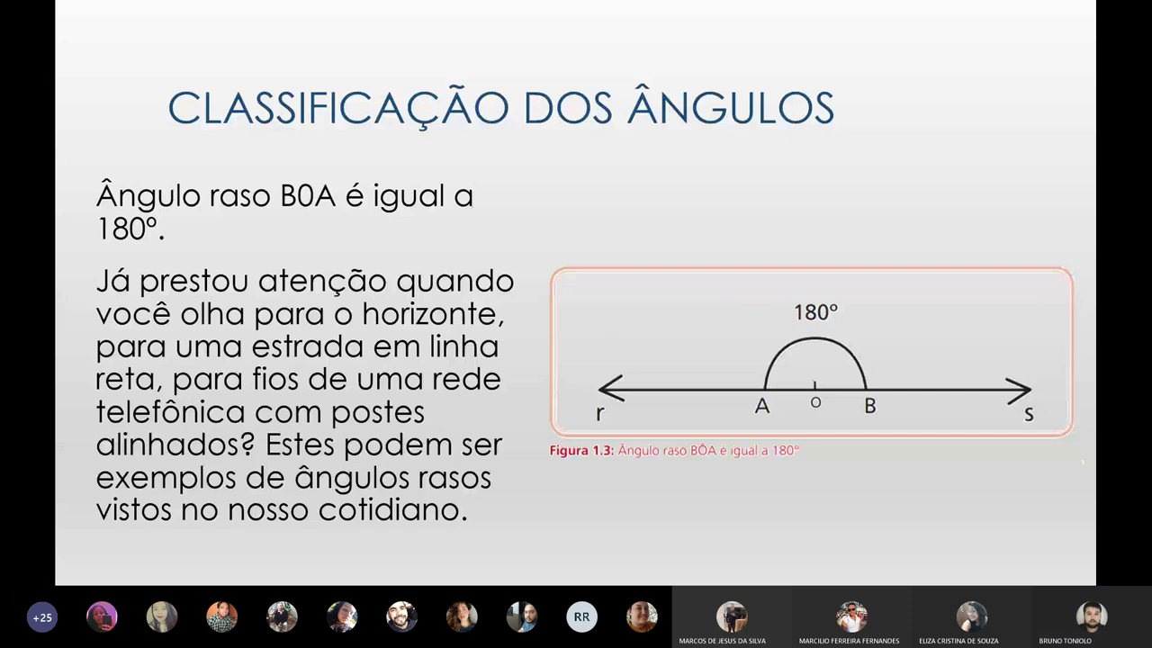
Step: Advance the slideshow one slide toward the Ângulo agudo slide
key("Right")
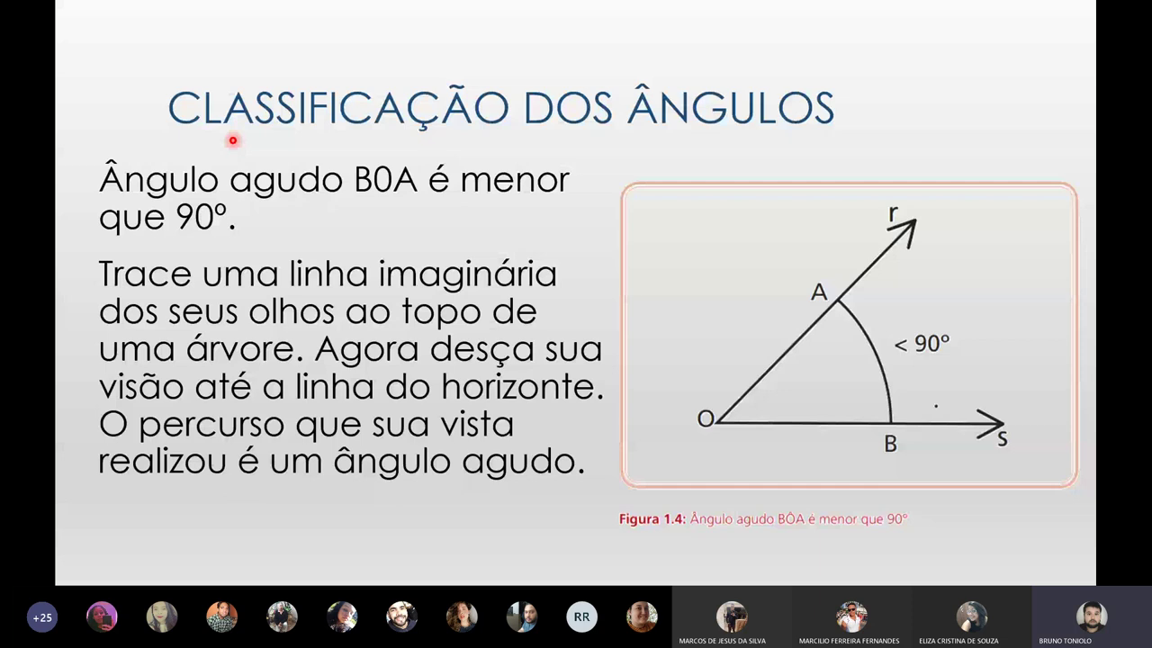
Step: Move through the obtuse-angle slide, briefly back to the acute one, and on to Operações com ângulos
key("Right")
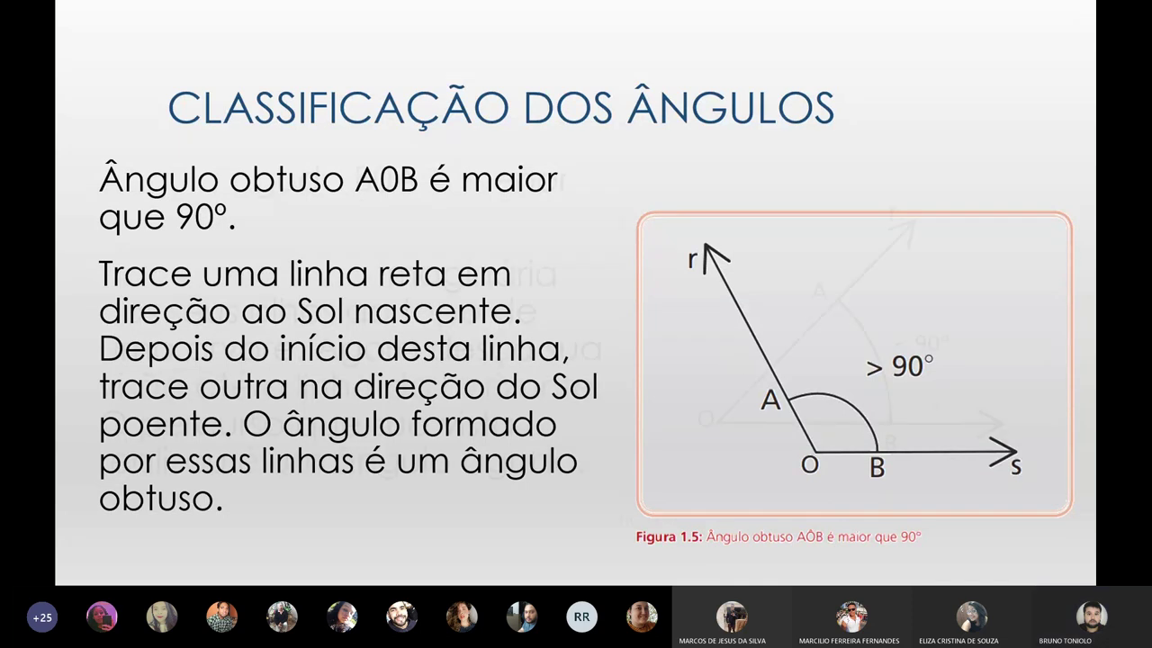
key("Left")
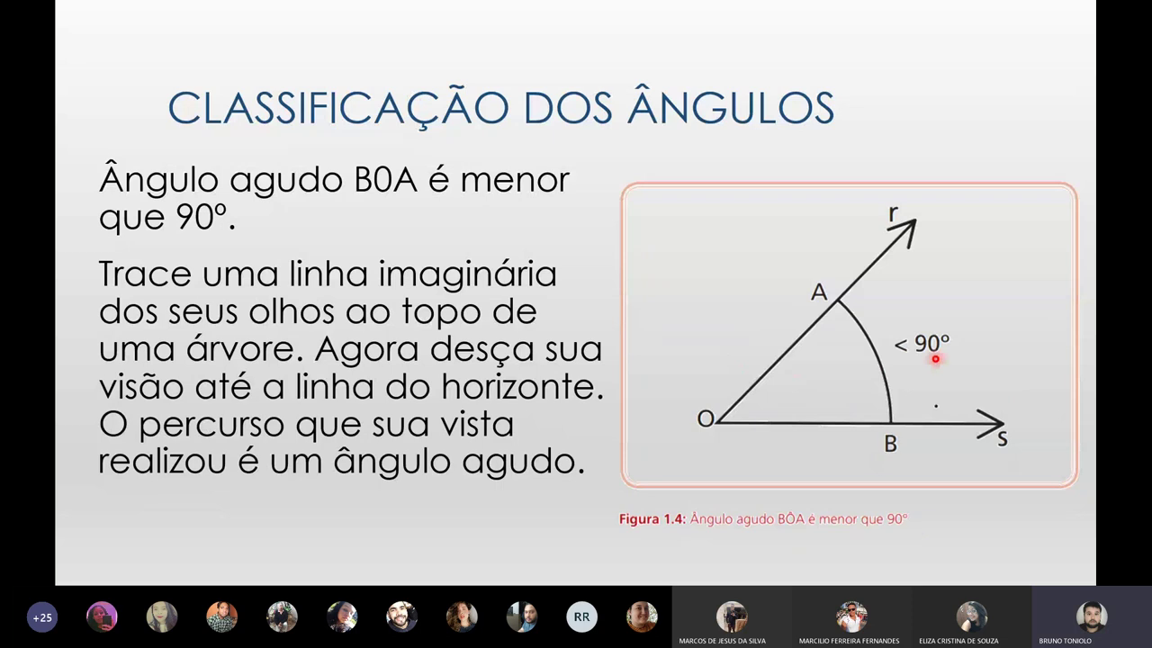
key("Right")
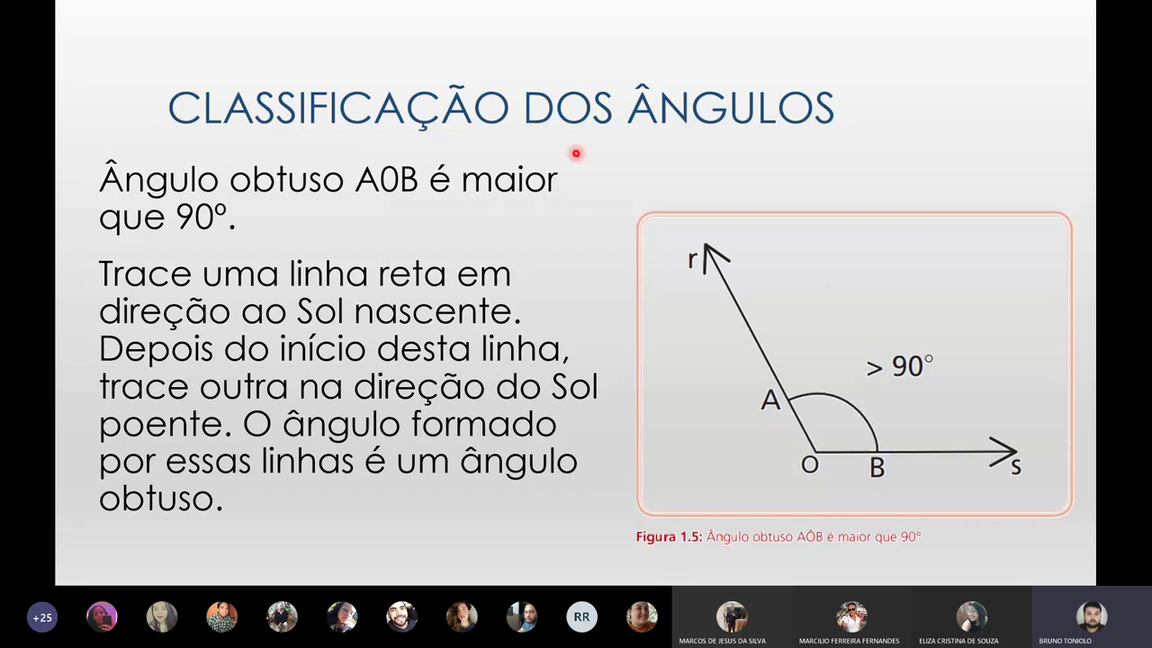
key("Right")
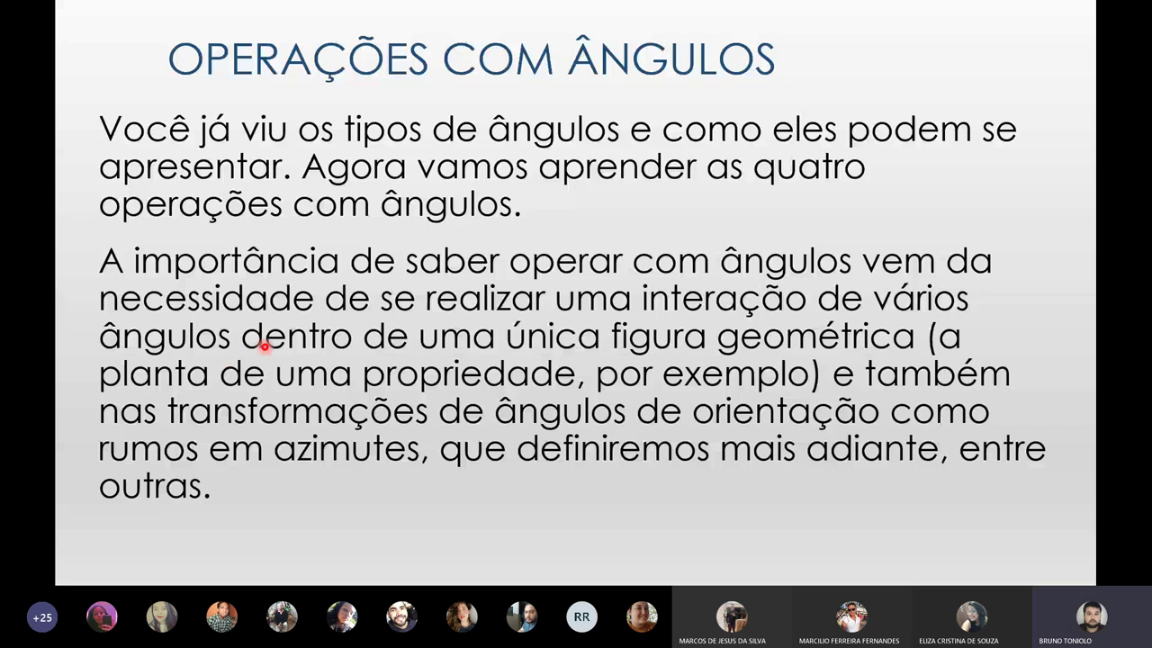
Step: Ink a red pen sketch over the second paragraph, then return to base sirgas.dwg in AutoCAD
right_click(158, 242)
mouse_move(213, 386)
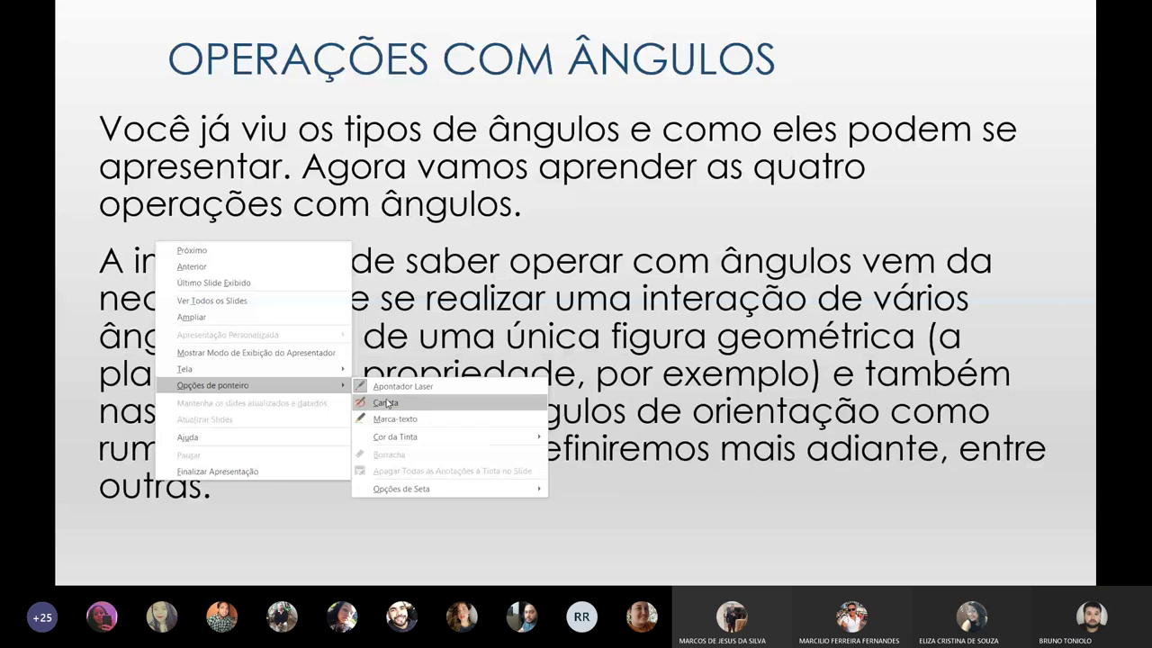
left_click(385, 403)
mouse_move(646, 206)
left_mouse_down()
mouse_move(609, 349)
mouse_move(667, 223)
left_mouse_up()
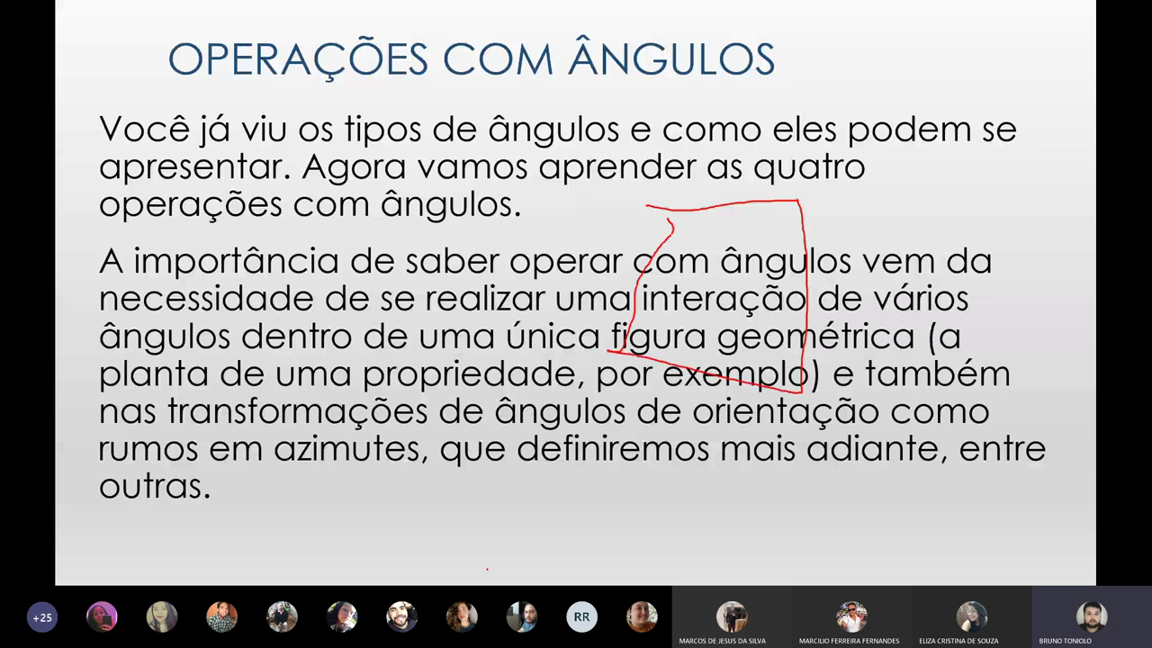
key("super")
left_click(396, 577)
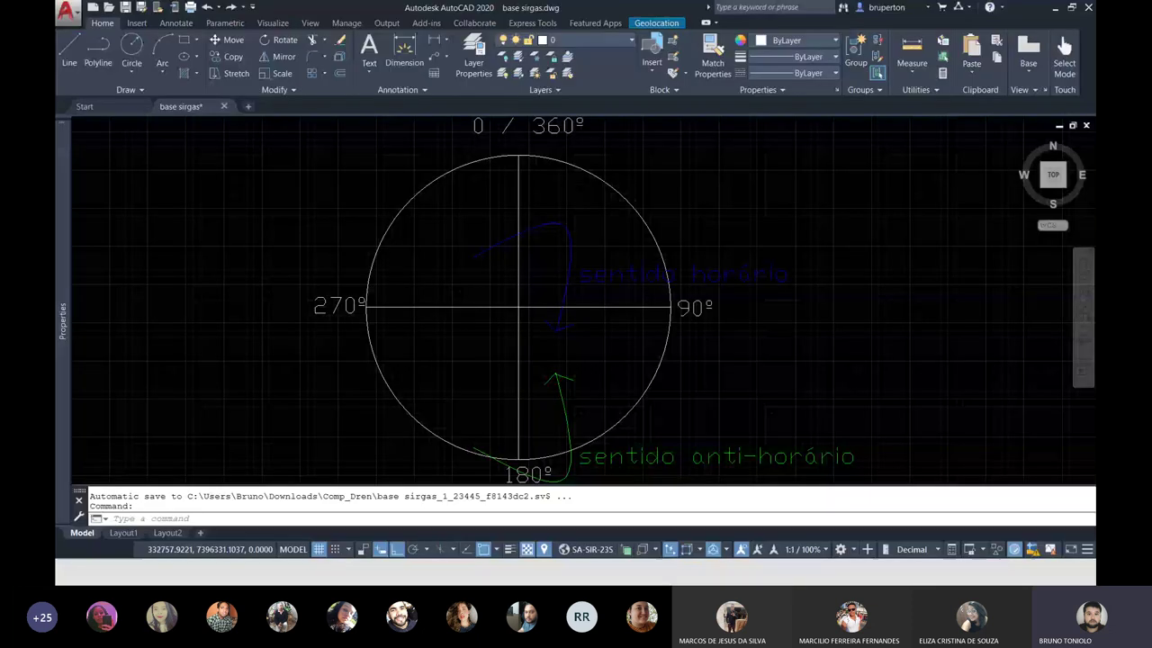
Step: Start a rectangle with REC, then cancel it
scroll(509, 303, "down", 3)
scroll(479, 303, "down", 1)
type("REC")
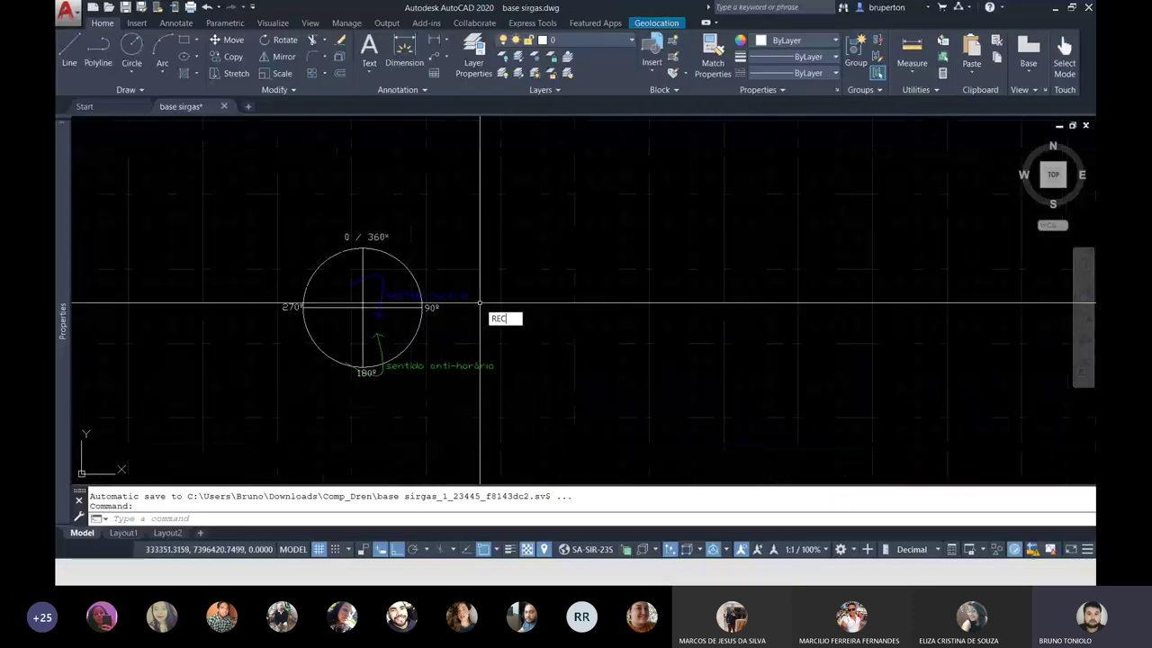
key("Return")
key("Escape")
Step: Draw a closed four-corner polyline lot outline, with Ortho off for the slanted edges
type("pl")
key("Return")
left_click(609, 260)
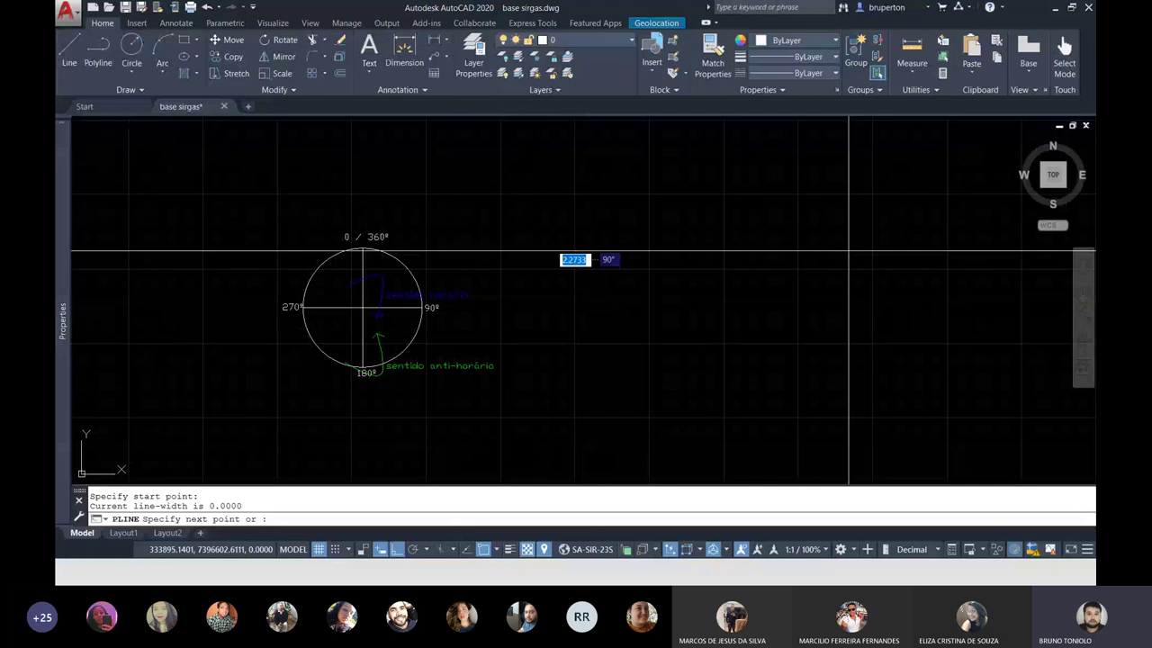
left_click(862, 260)
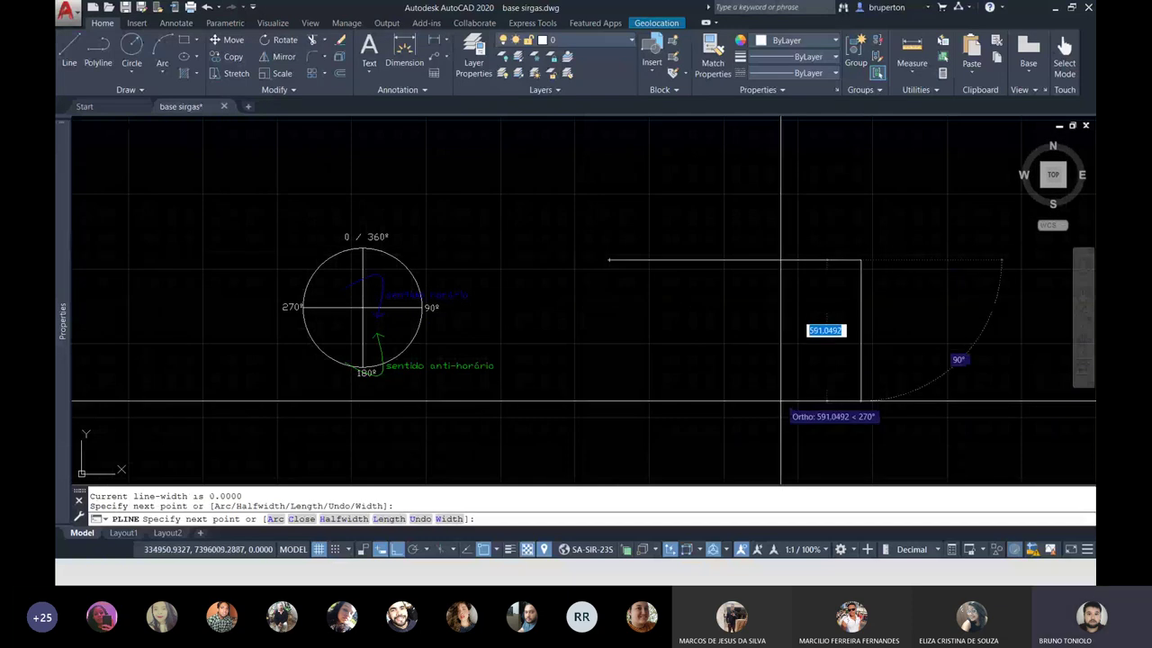
key("F8")
left_click(888, 418)
left_click(560, 425)
type("c")
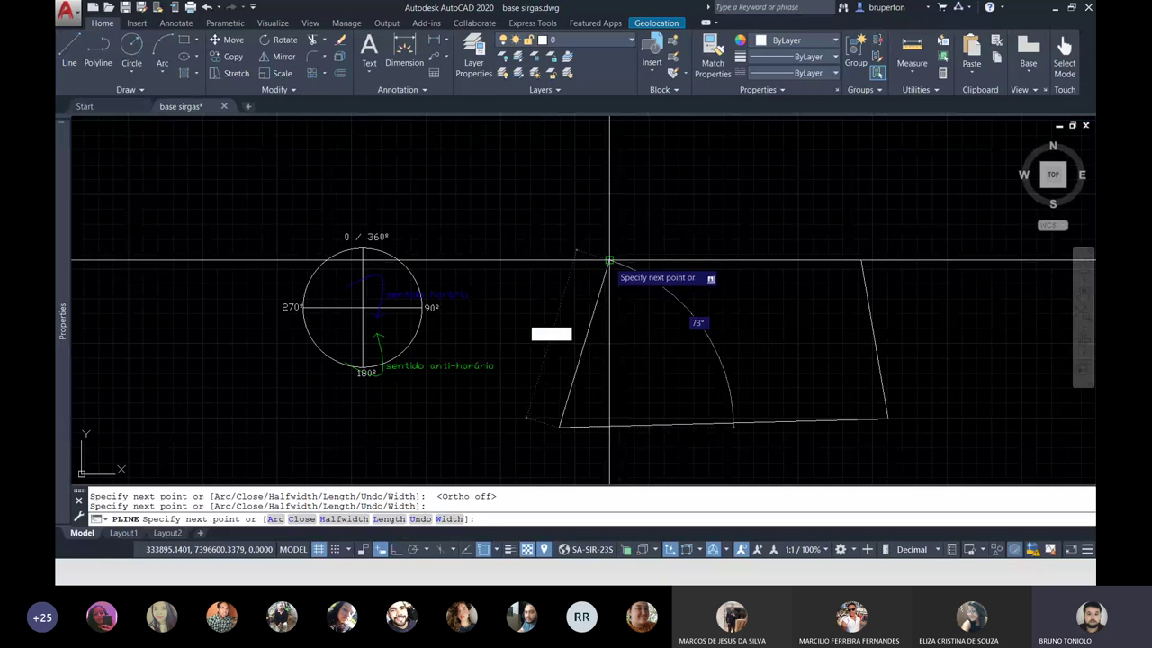
key("Return")
Step: Centre the lot outline in the view and turn off the grid
middle_click(668, 255)
left_click_drag(682, 247, 250, 190)
mouse_move(453, 183)
left_mouse_down()
mouse_move(500, 210)
mouse_move(497, 197)
left_mouse_up()
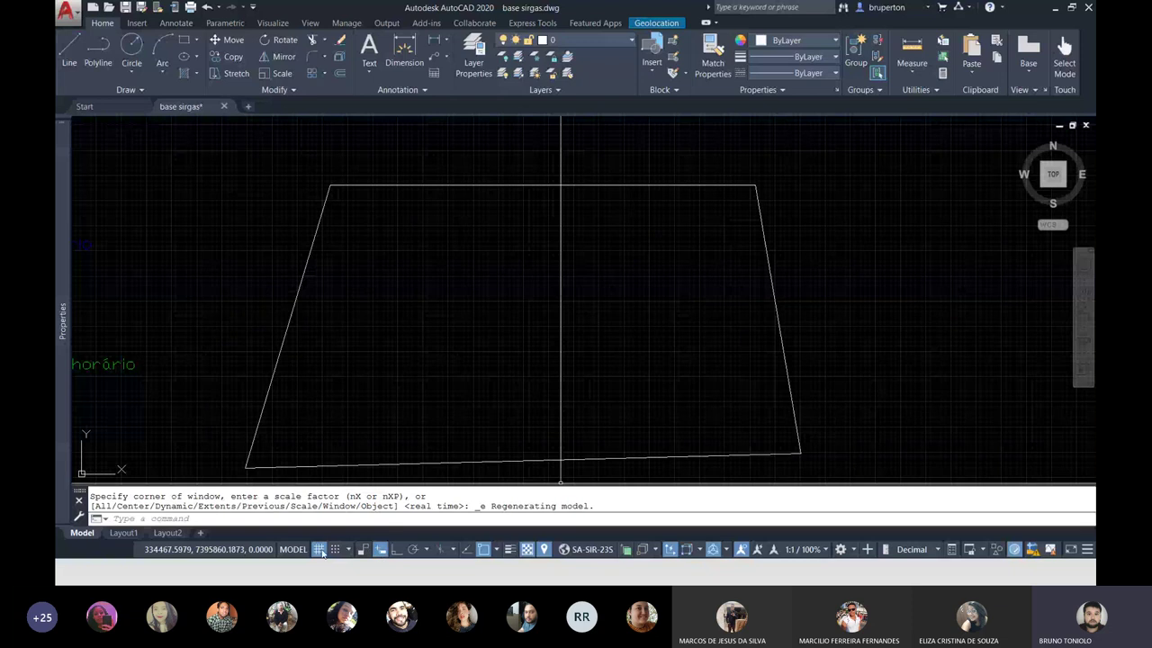
left_click(320, 551)
Step: Add angular dimensions at the lot's corners, including the 91° and 69° angles
left_click(445, 40)
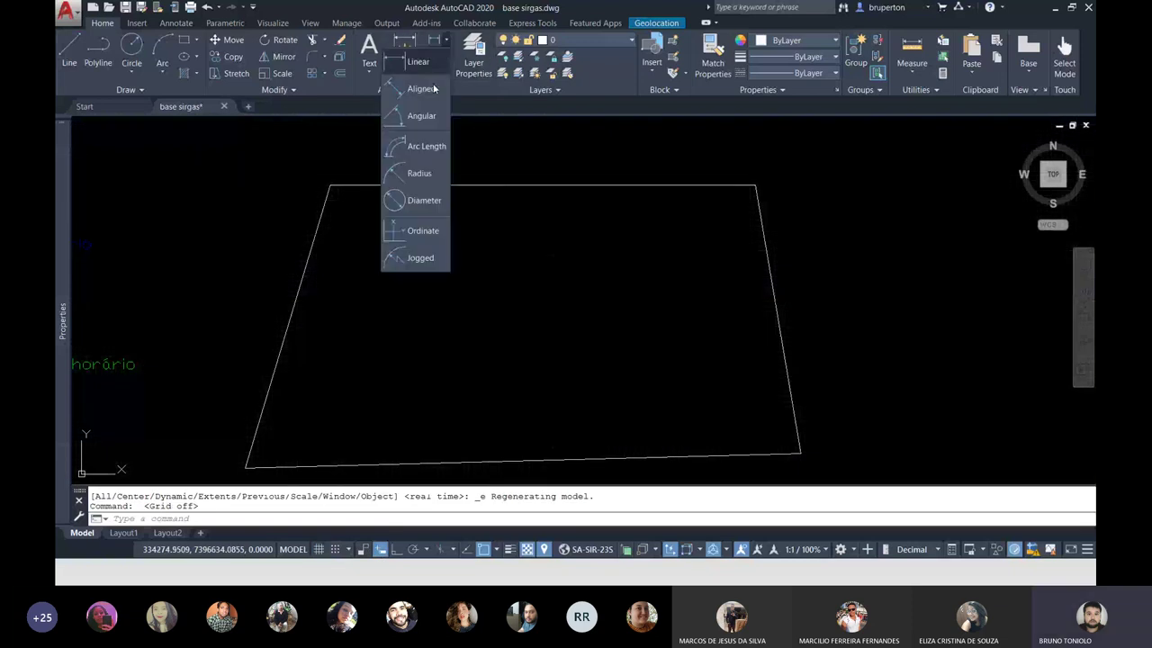
left_click(416, 117)
left_click(342, 187)
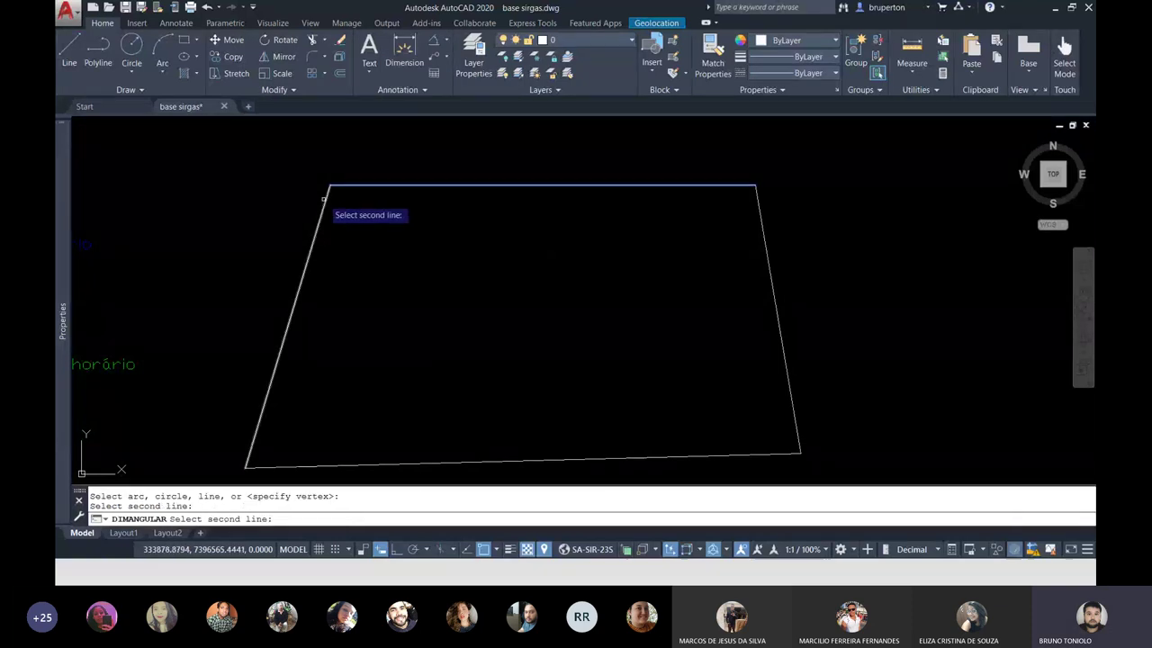
left_click(326, 196)
scroll(356, 222, "up", 2)
scroll(354, 218, "up", 2)
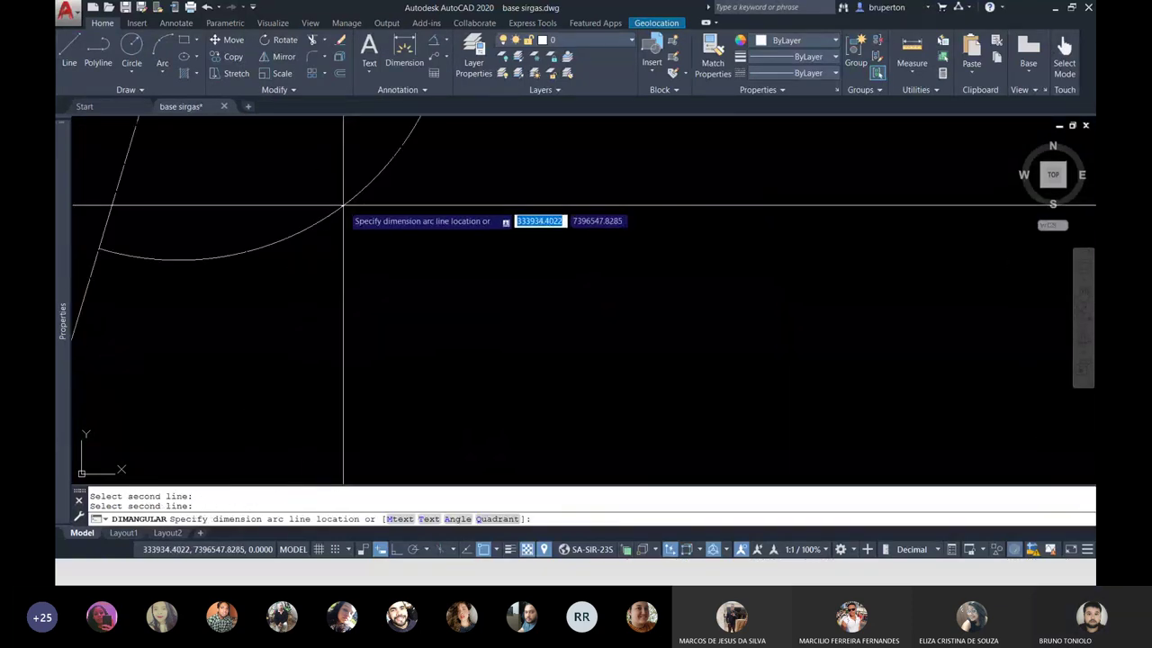
scroll(334, 213, "down", 2)
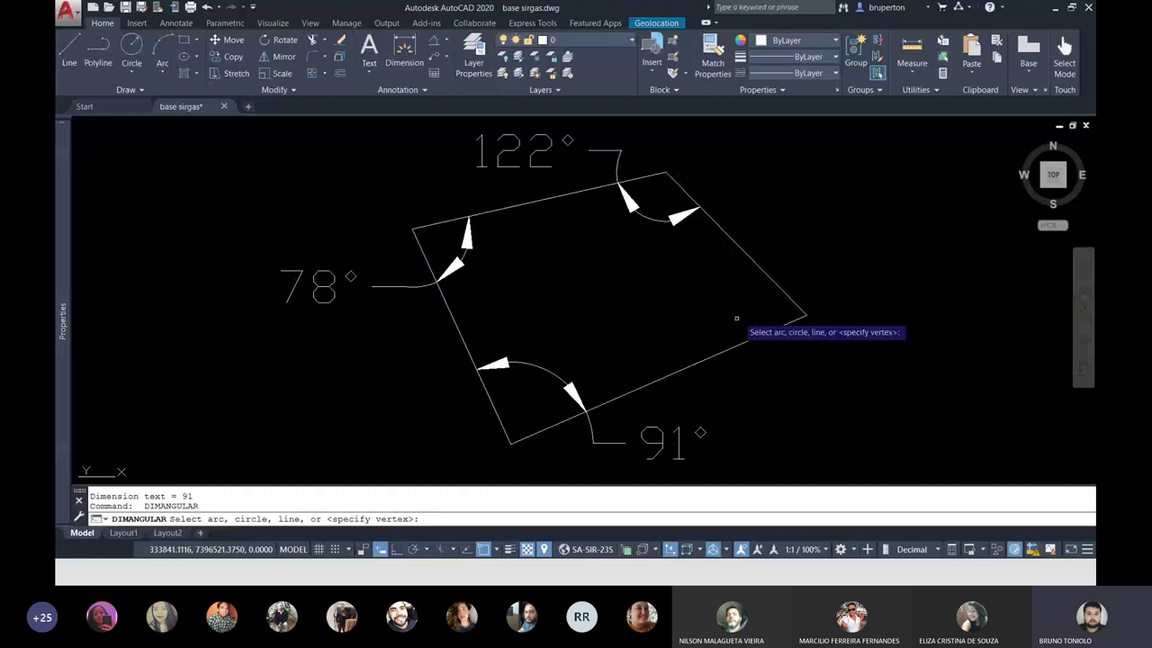
left_click(763, 273)
left_click(760, 336)
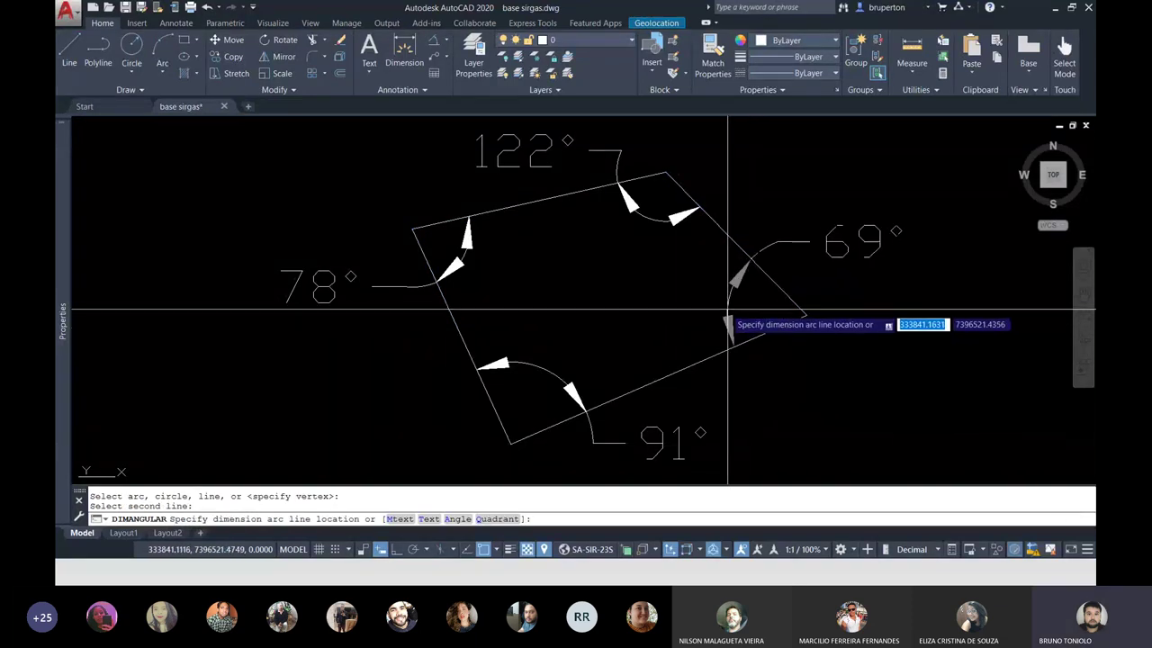
left_click(725, 318)
key("Return")
scroll(573, 306, "down", 2)
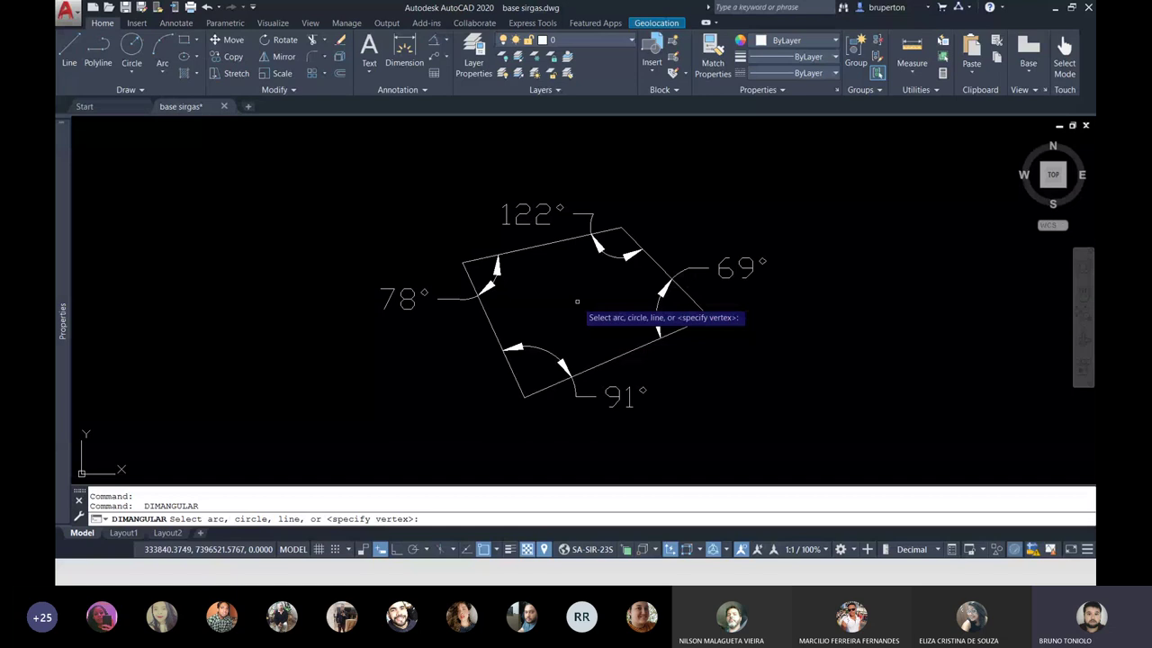
key("Escape")
Step: Shift the view left and drag a multiline text box inside the lot
scroll(625, 282, "up", 2)
left_click_drag(625, 283, 428, 251)
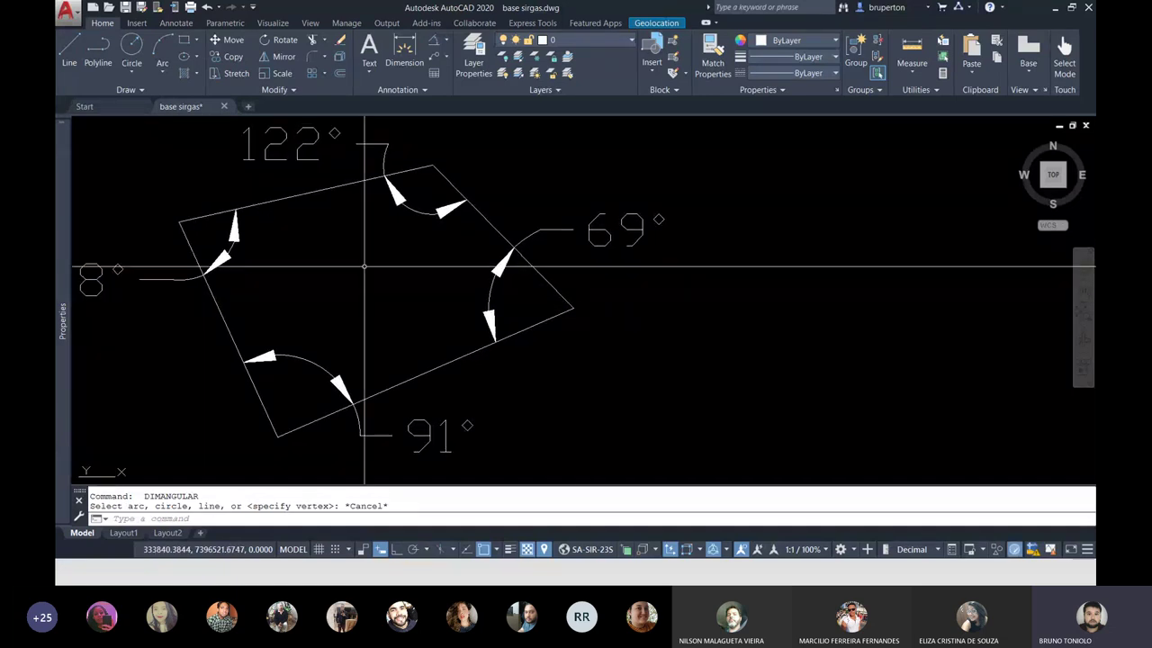
left_click_drag(373, 265, 384, 277)
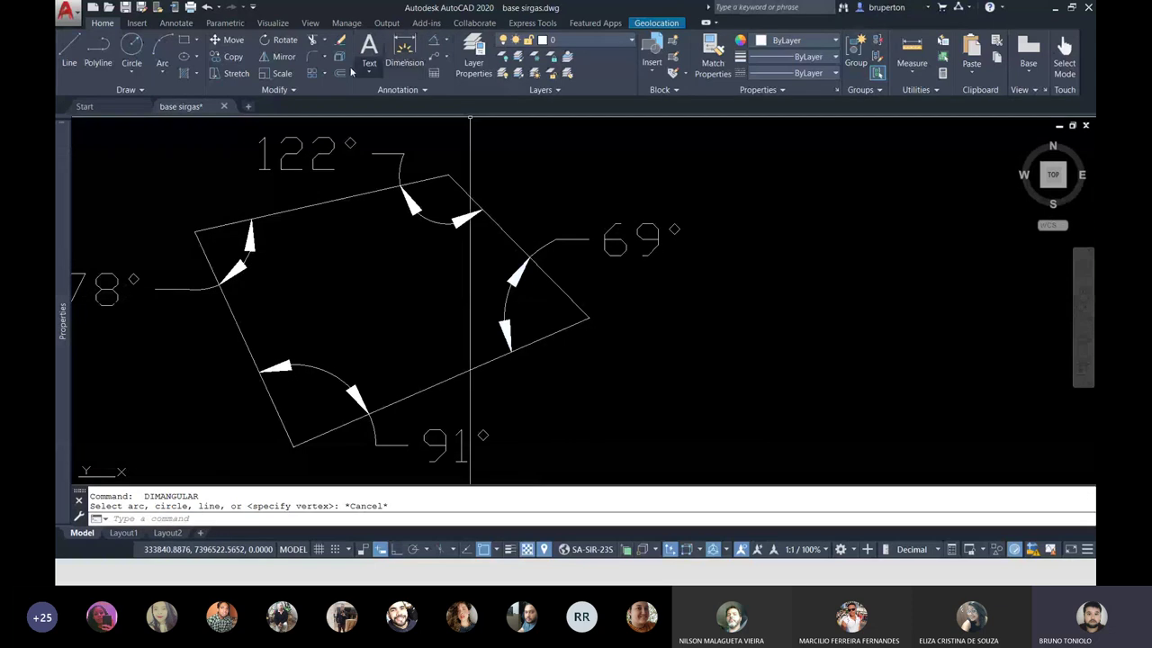
left_click(369, 50)
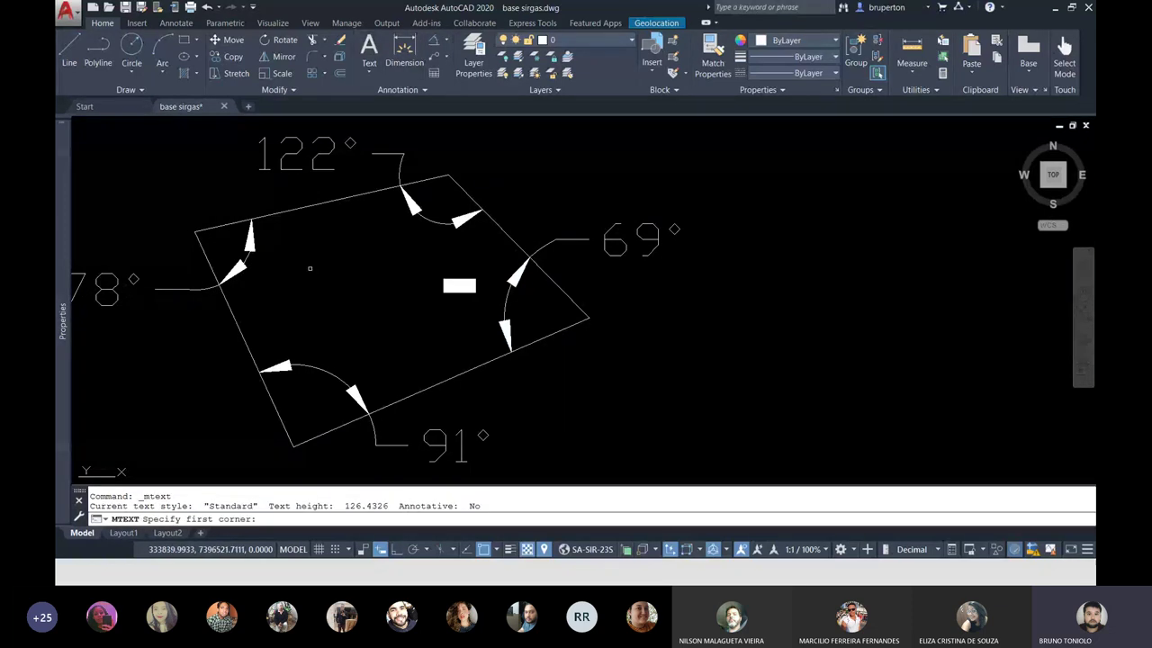
left_click(310, 268)
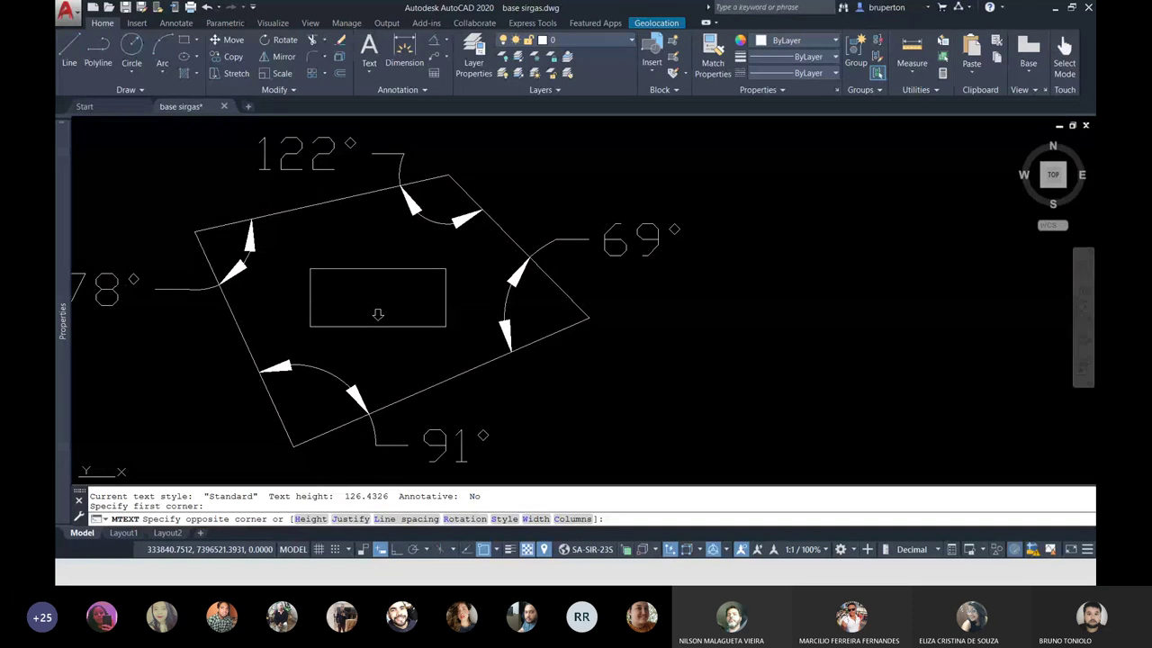
left_click(445, 326)
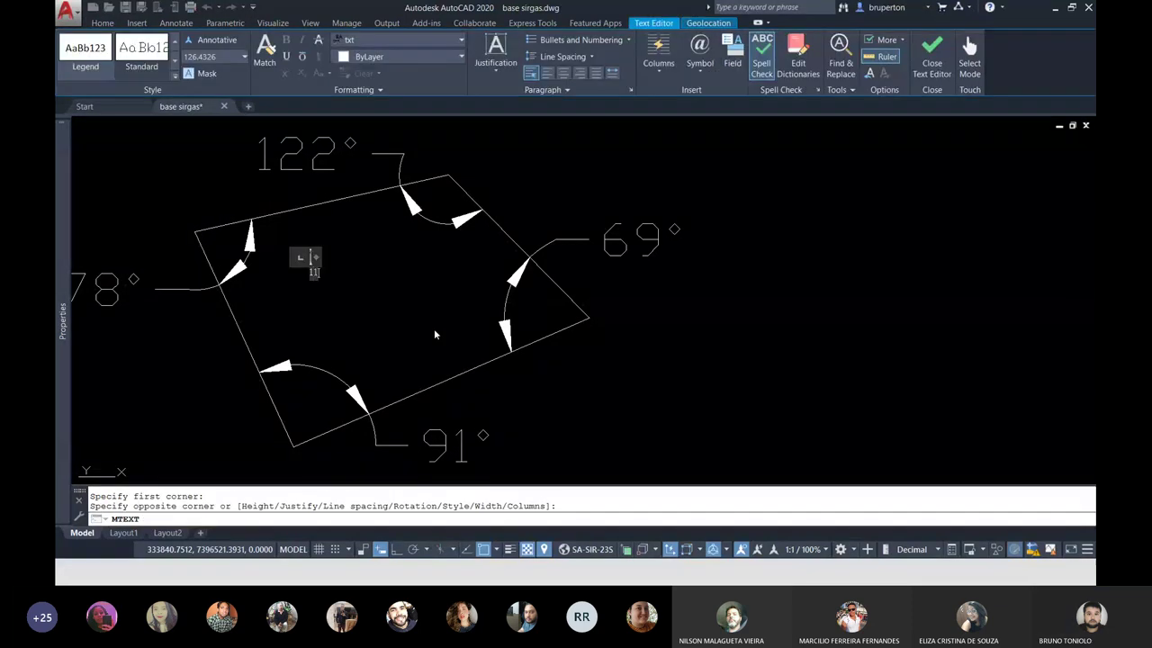
Step: Type 'LOR' in the first text box, widen it, select it, then exit the editor
key("Return")
type("LORE")
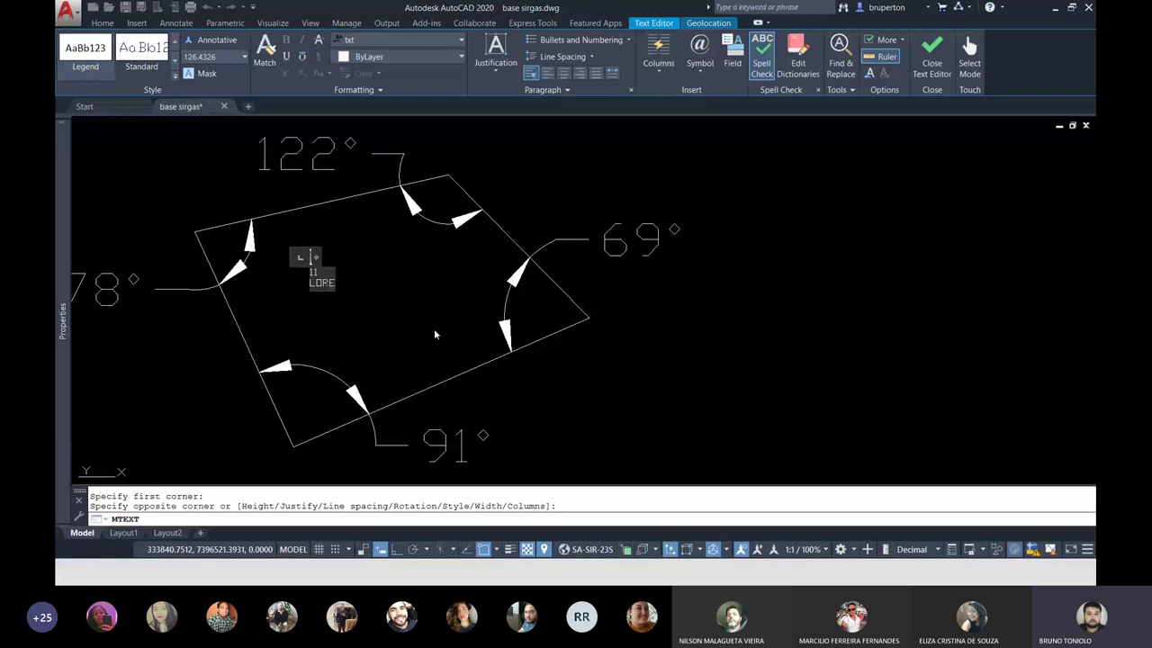
left_click_drag(315, 258, 462, 263)
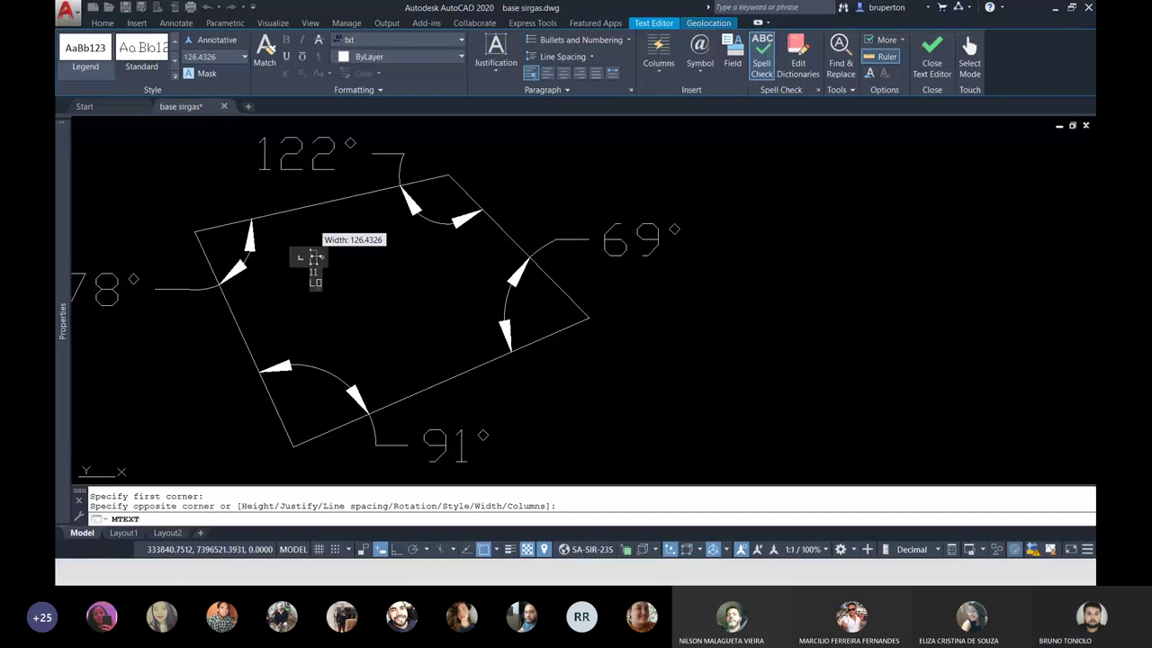
key("ctrl+a")
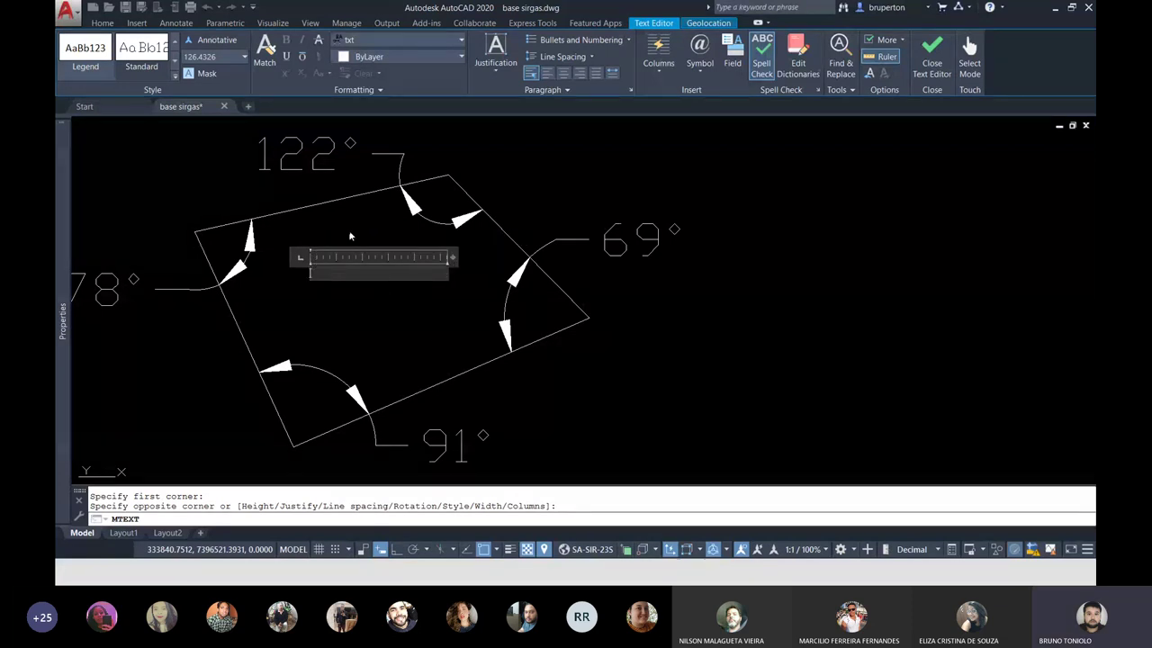
left_click(372, 45)
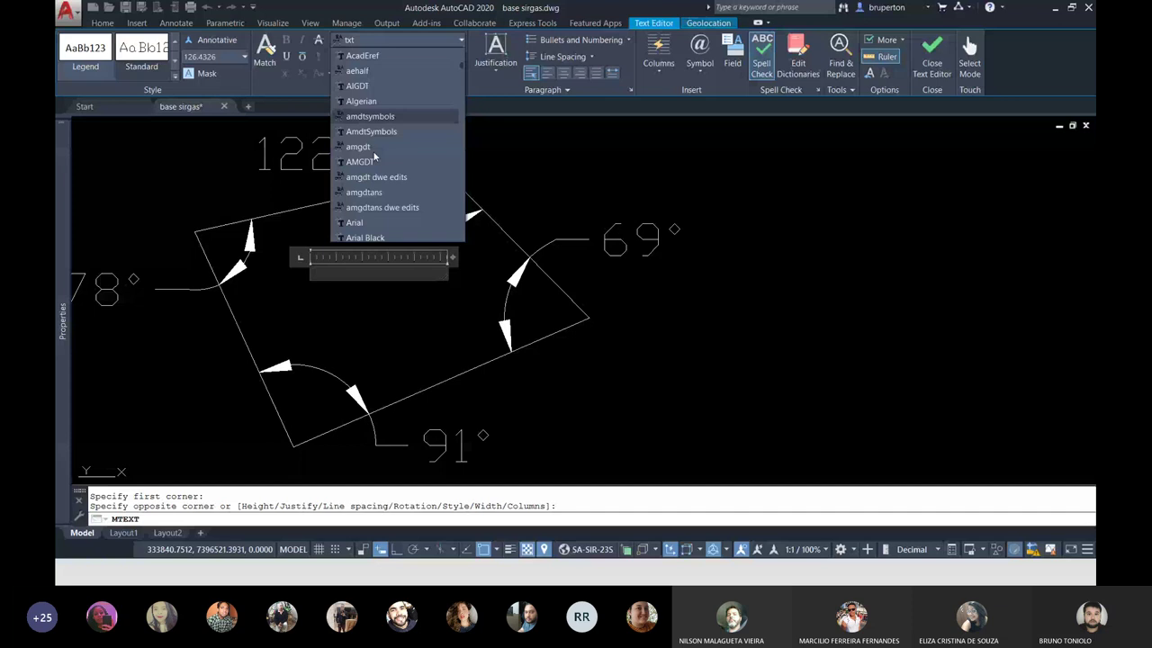
key("Escape")
key("Escape")
scroll(769, 246, "up", 5)
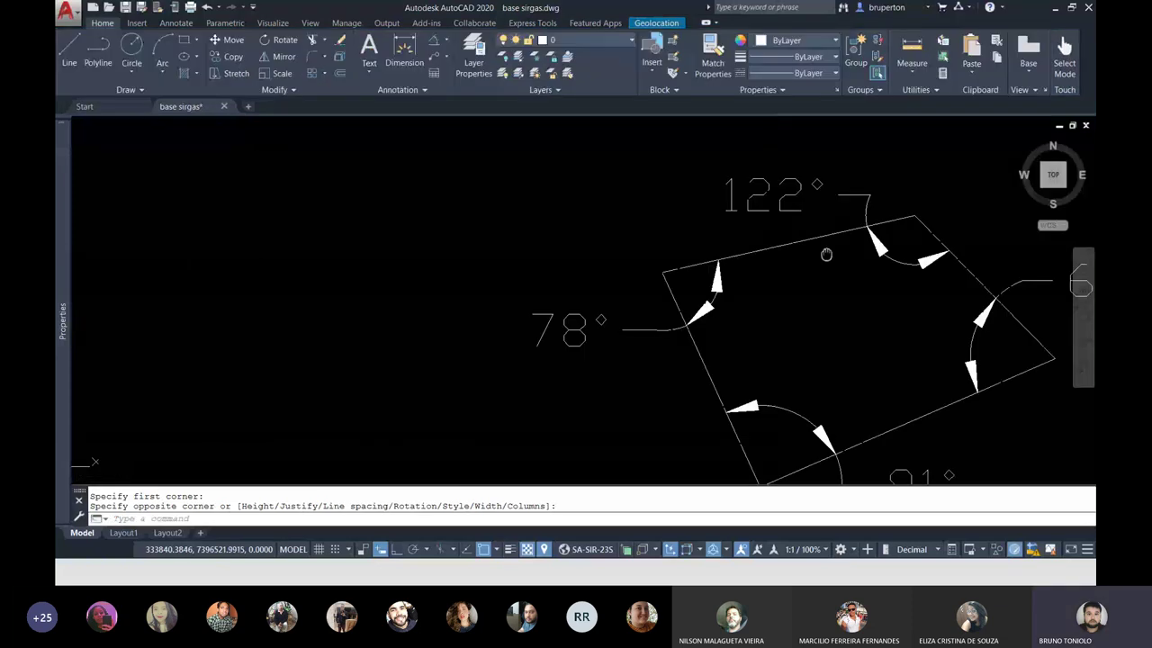
Step: Create a new MT note reading 'LOTE E QUERO DIVIDR' inside the lot and adjust its height
type("MT")
key("Return")
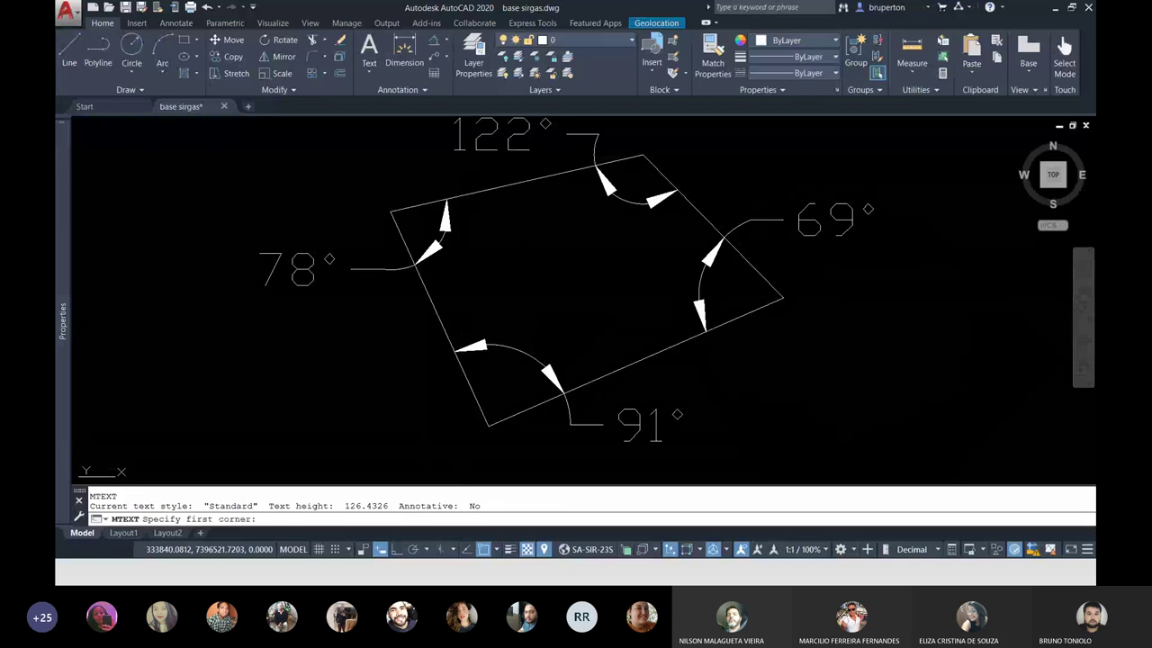
left_click(521, 246)
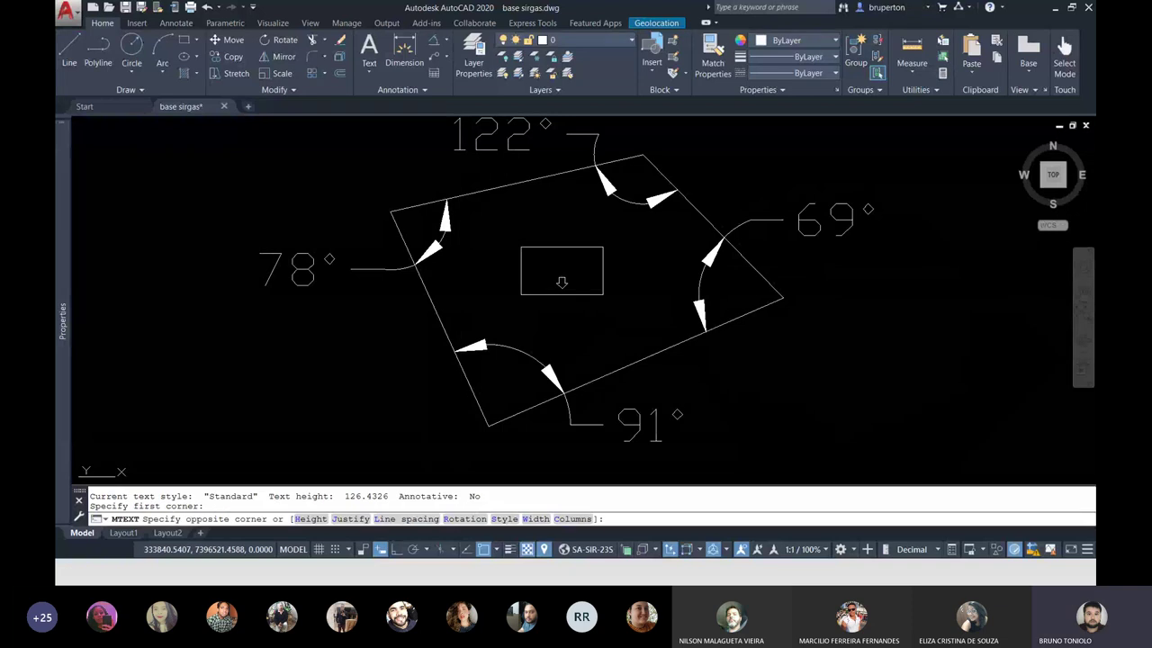
left_click(603, 295)
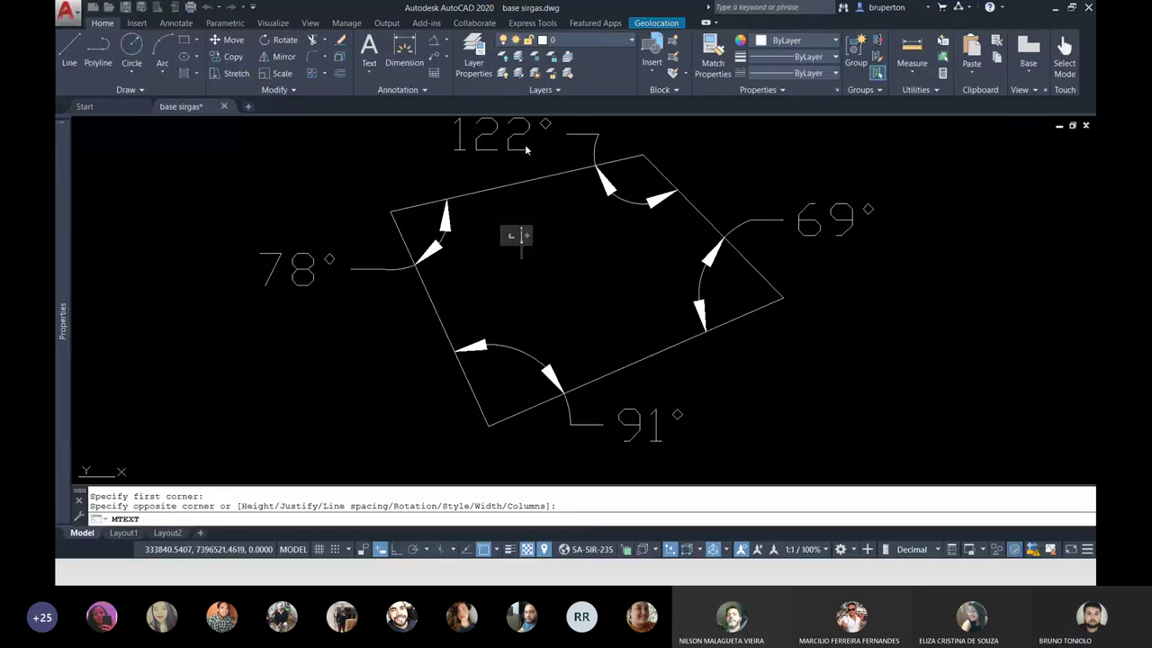
type("LOTE")
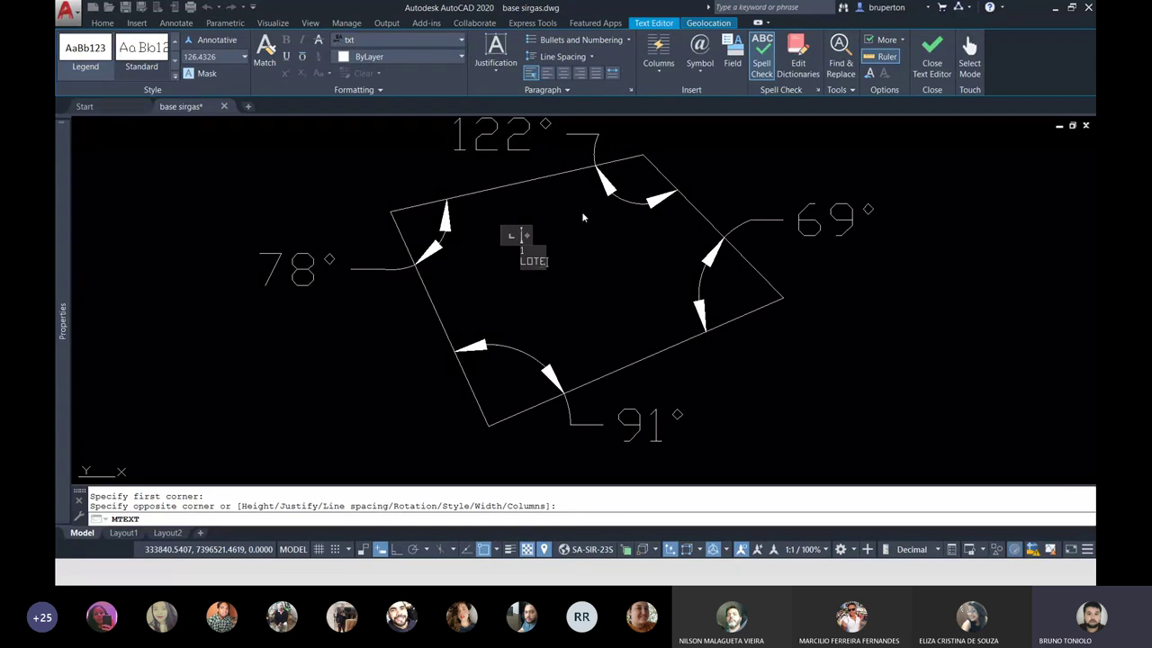
left_click_drag(527, 235, 621, 235)
type("E QUERO DIVIDR")
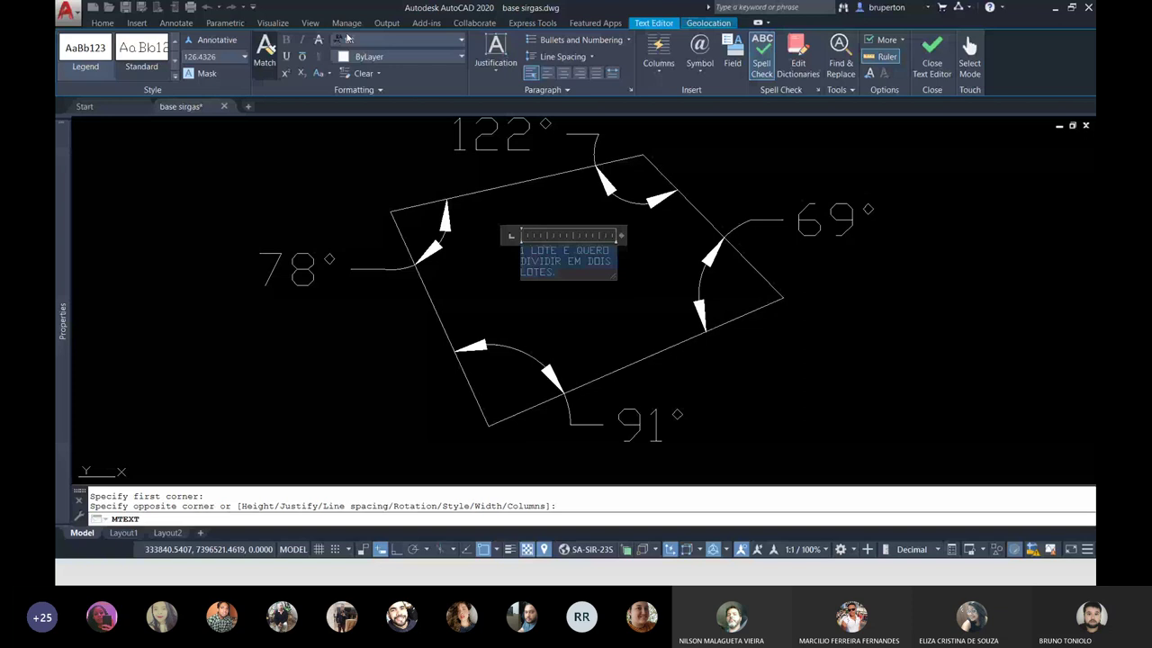
left_click(220, 56)
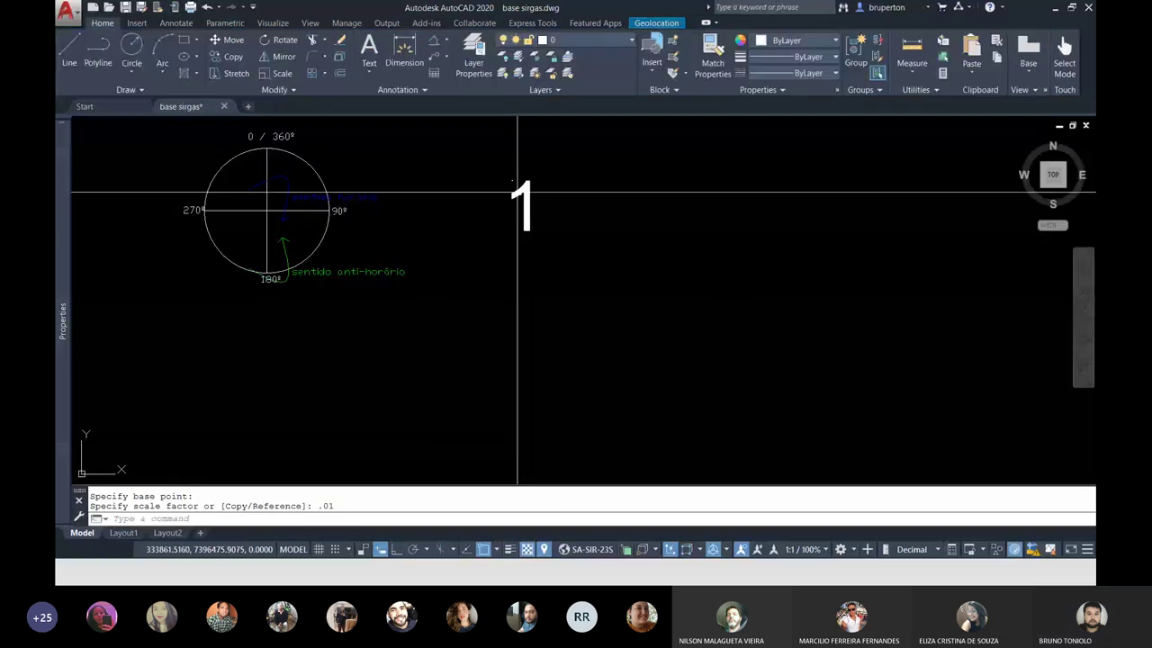
Step: Delete the oversized '1' text and select the note text
scroll(520, 184, "up", 8)
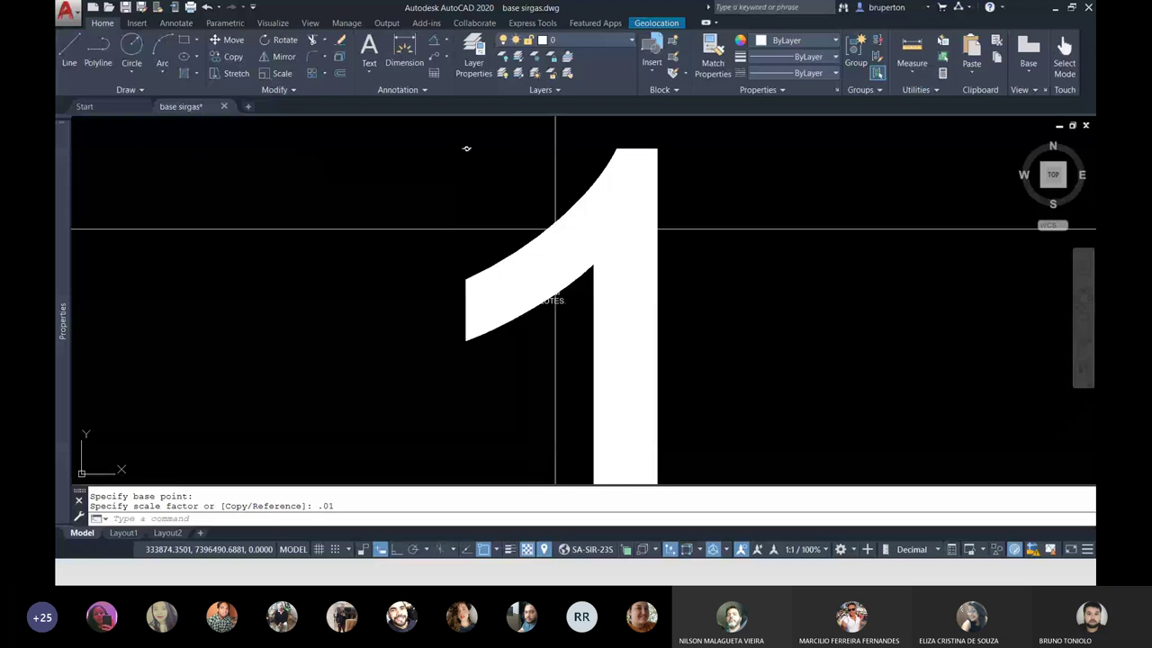
left_click(551, 218)
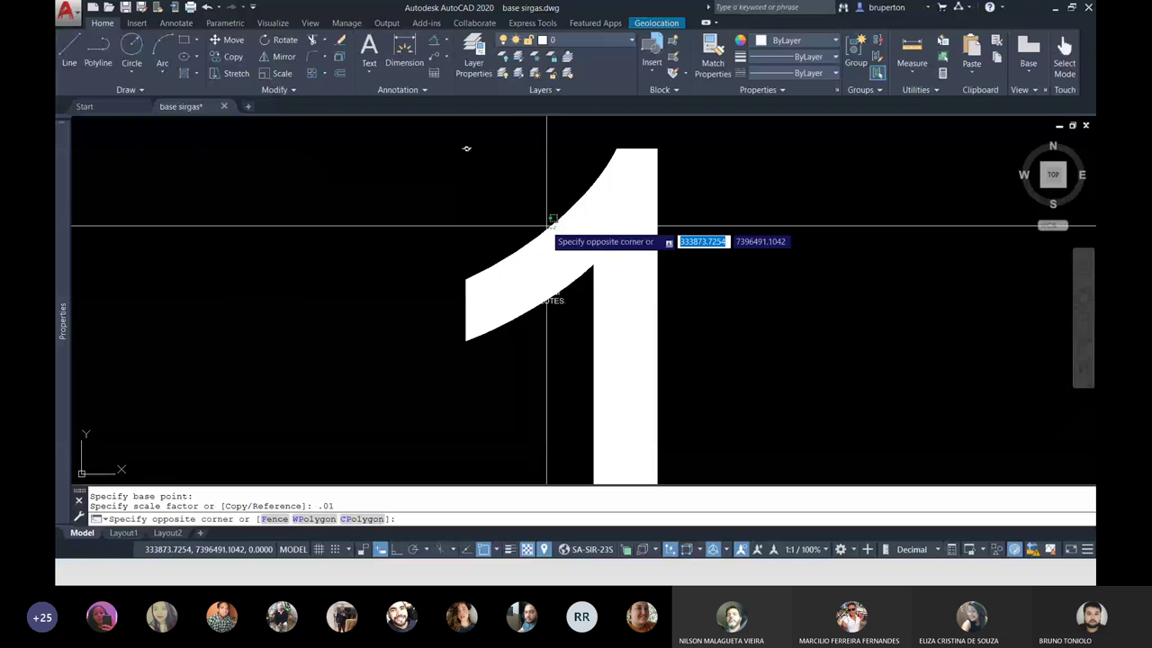
left_click(547, 225)
key("Delete")
left_click(528, 276)
left_click(517, 276)
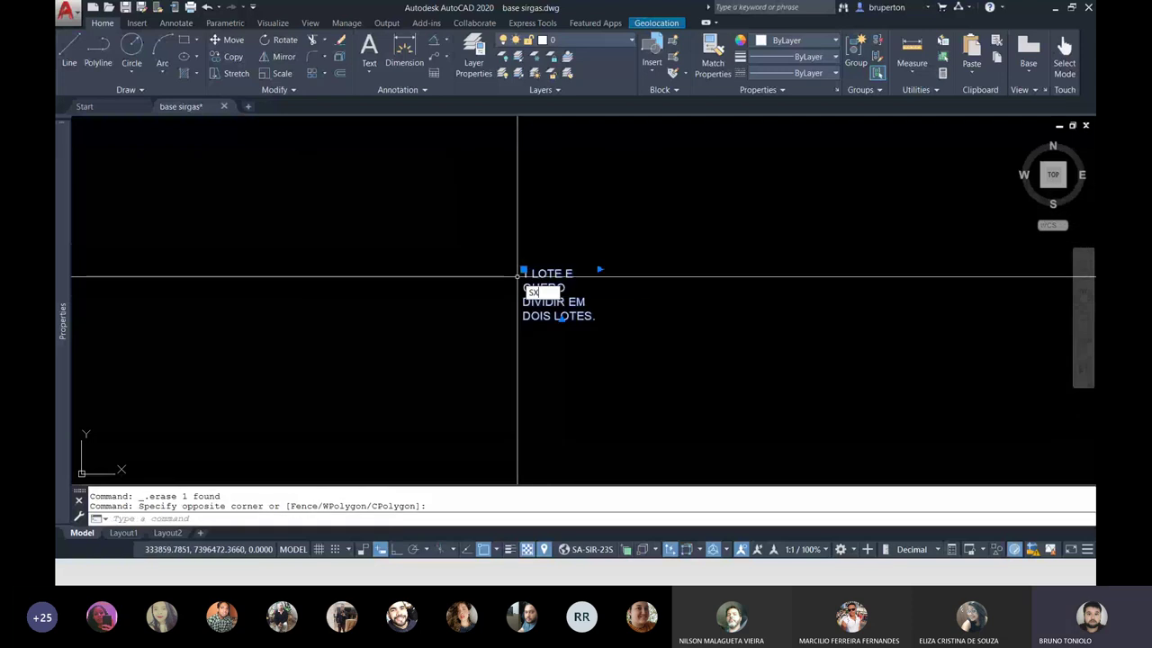
type("sx")
key("Return")
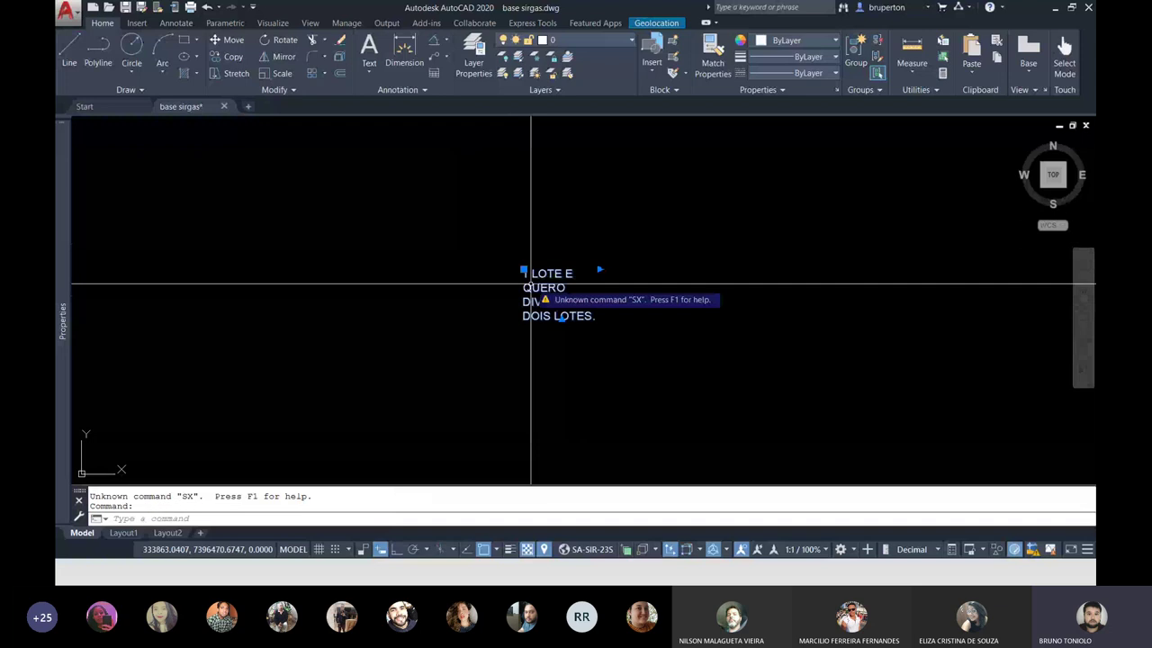
key("Escape")
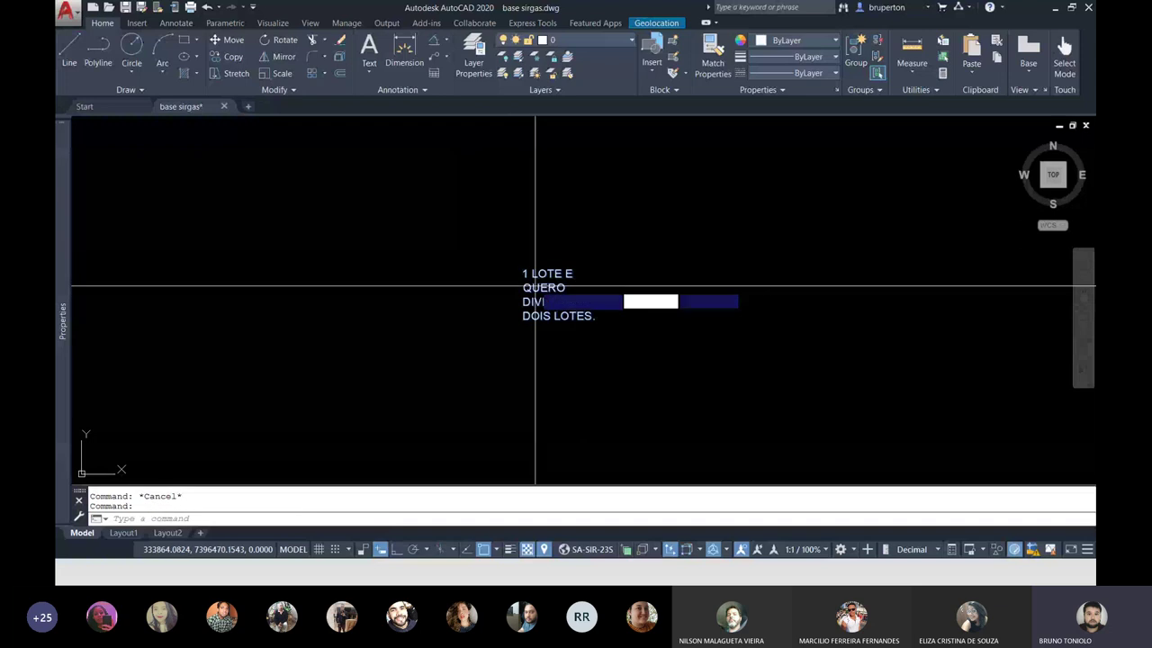
type(".1")
Step: Zoom to the whole drawing and start moving the note, then cancel the move
scroll(525, 267, "down", 3)
scroll(525, 268, "up", 3)
middle_click(524, 267)
scroll(712, 244, "down", 2)
scroll(817, 258, "down", 6)
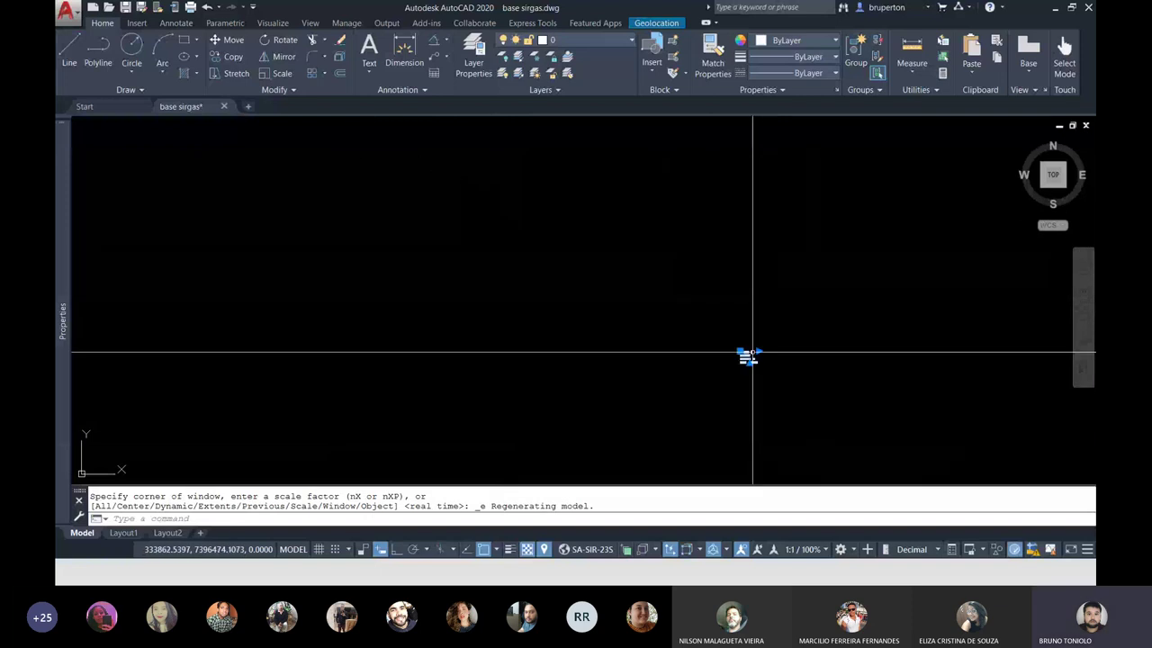
type("m")
key("Return")
left_click(684, 319)
scroll(609, 175, "up", 3)
scroll(590, 136, "up", 3)
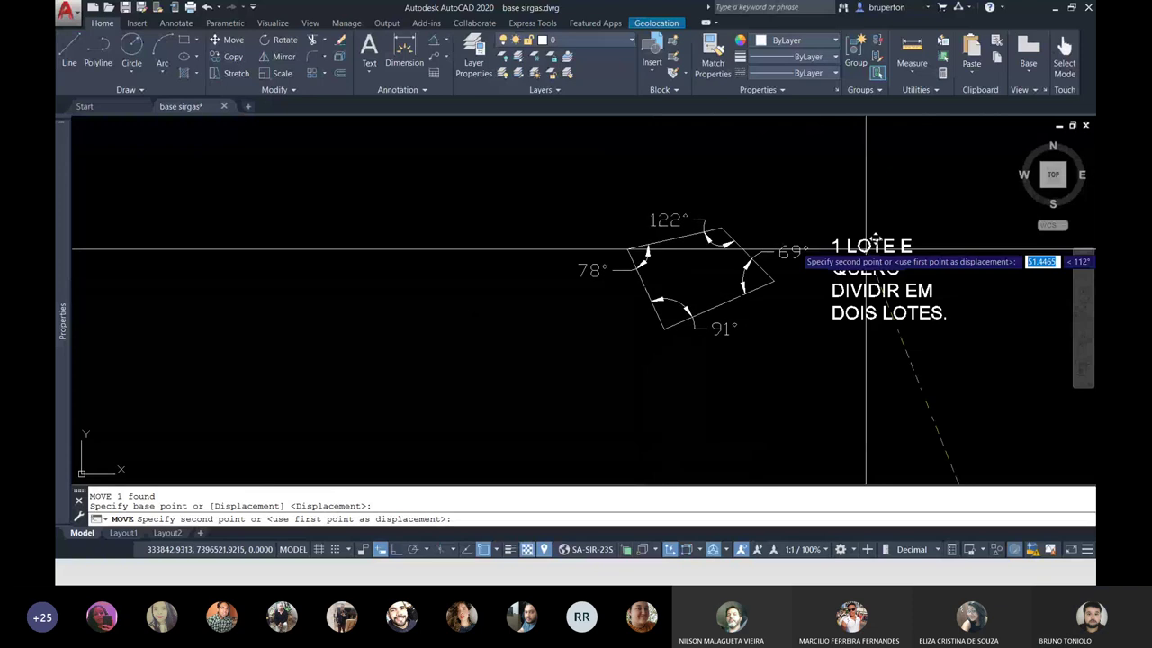
key("Escape")
Step: Copy the lot outline with its angle dimensions straight to the right, Ortho on
scroll(826, 243, "up", 2)
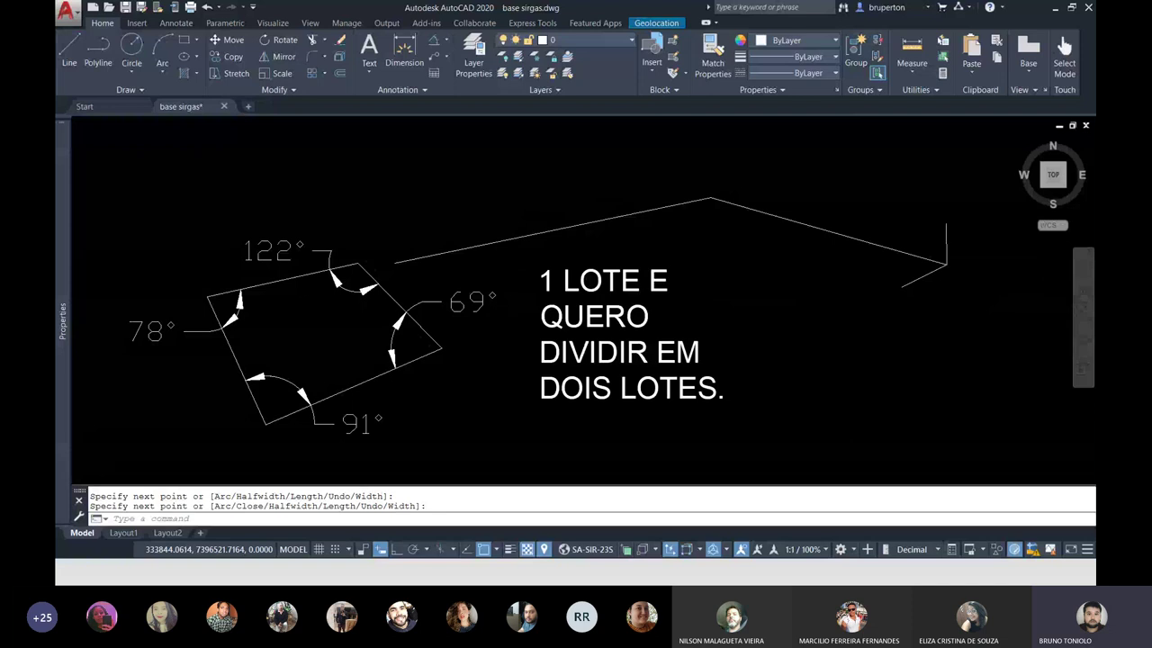
scroll(687, 326, "down", 2)
left_click(576, 420)
type("co")
key("Return")
left_click(447, 342)
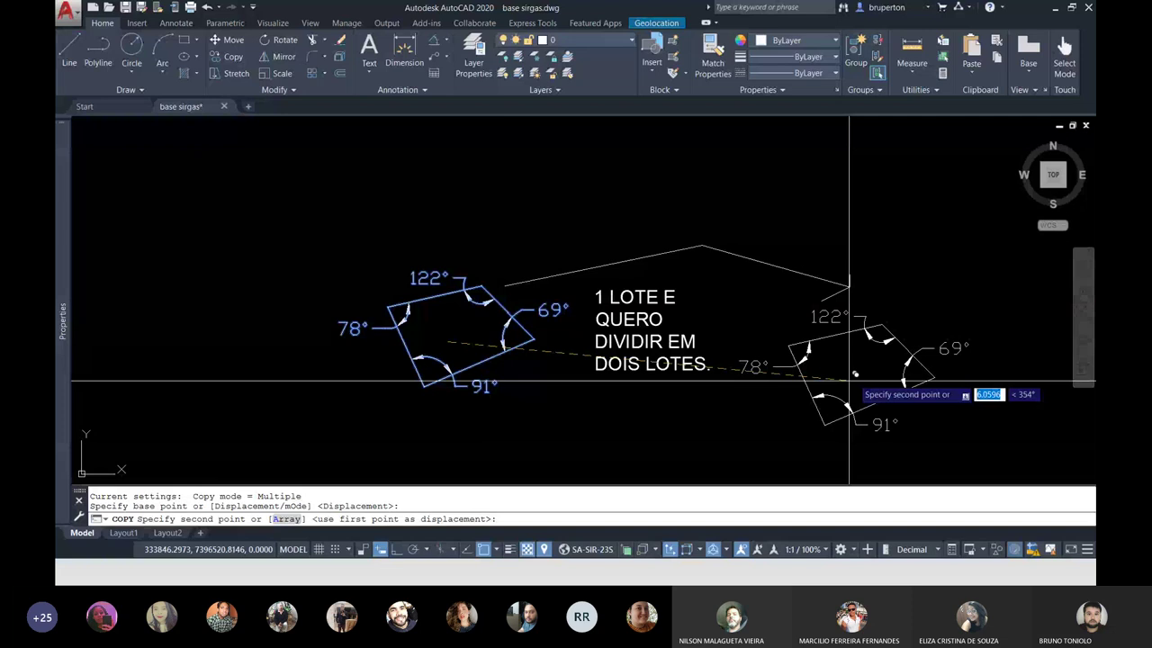
key("F8")
left_click(905, 377)
key("Escape")
scroll(1050, 304, "up", 4)
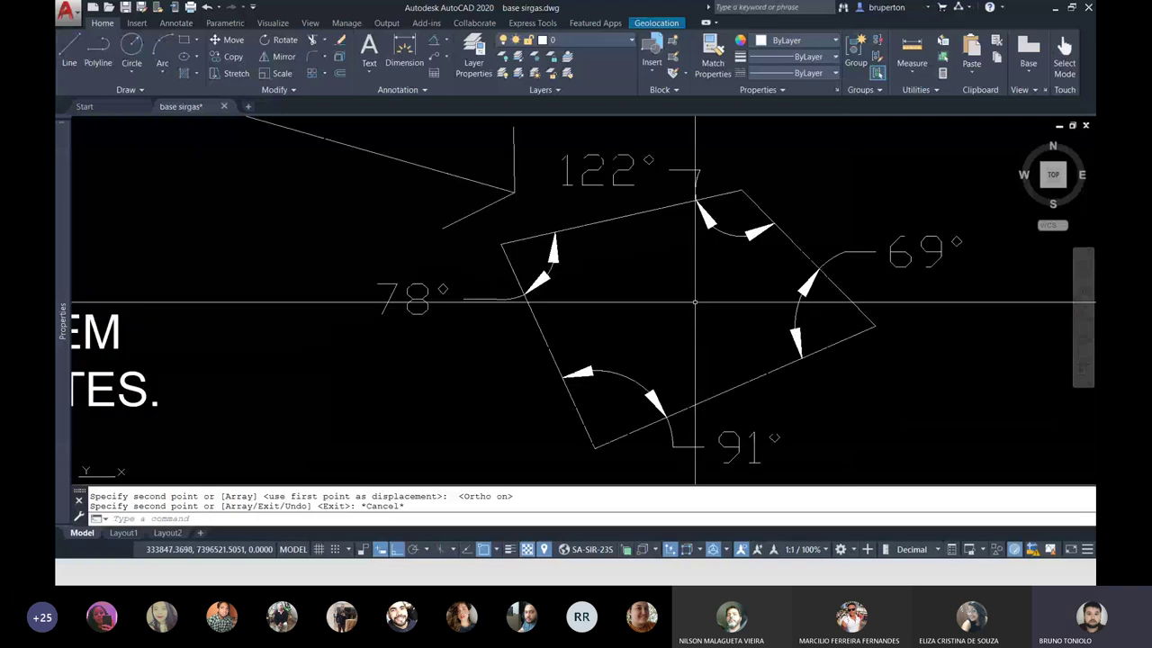
type("pl")
key("Return")
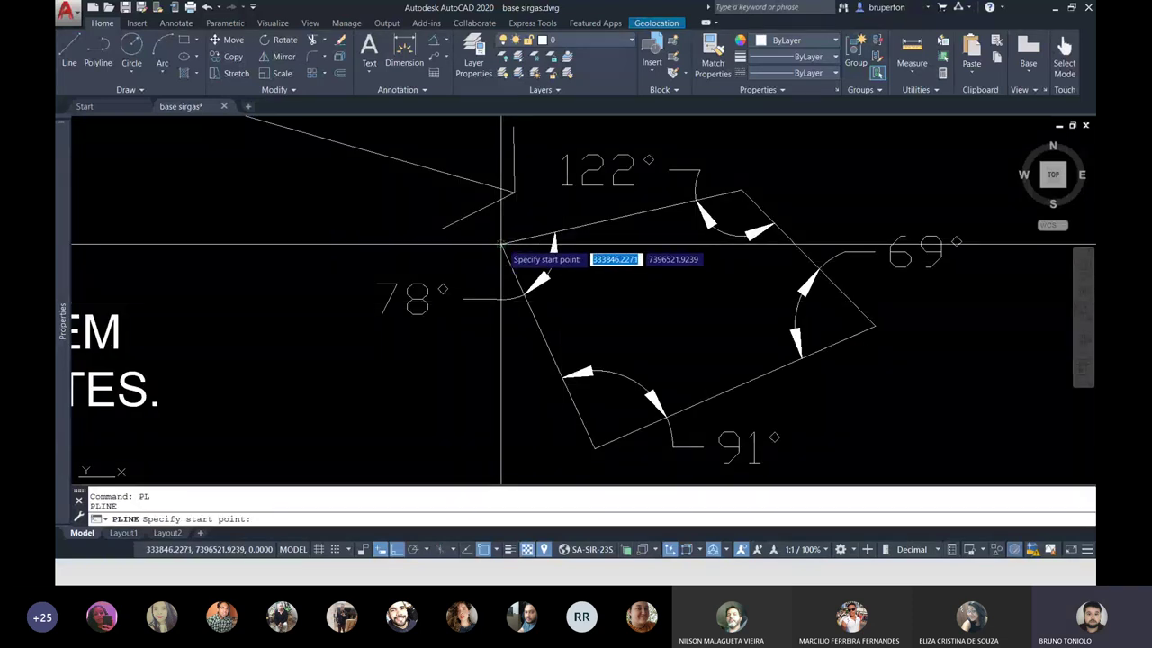
Step: Draw a diagonal polyline from the copied lot's left corner to its right corner
left_click(502, 244)
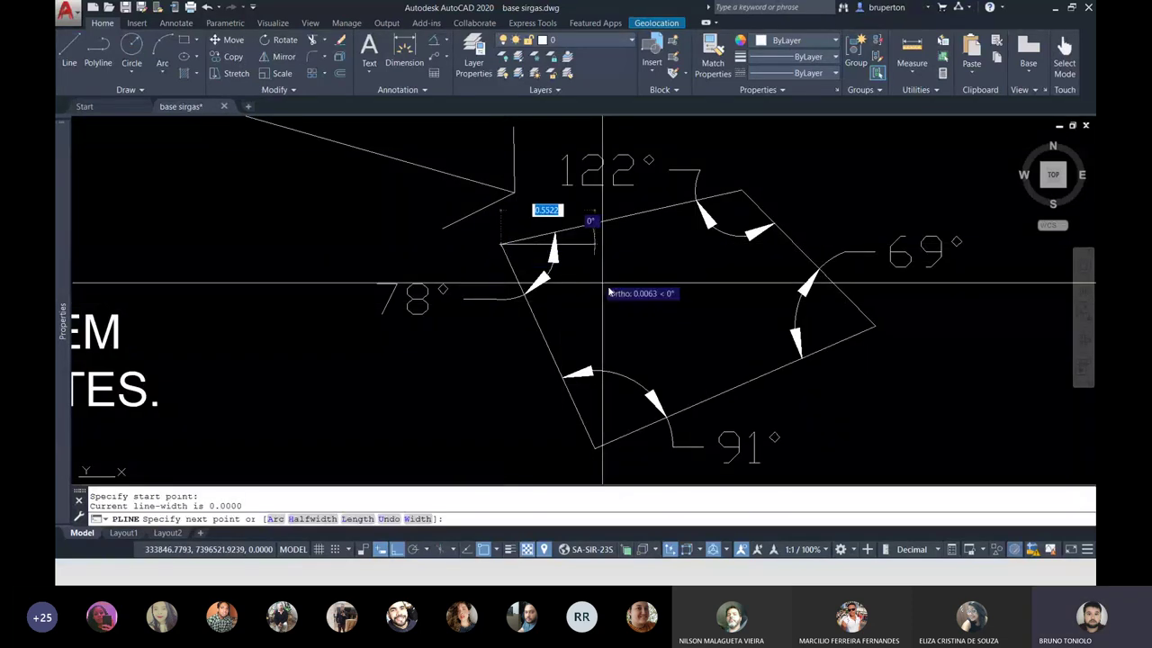
left_click(875, 326)
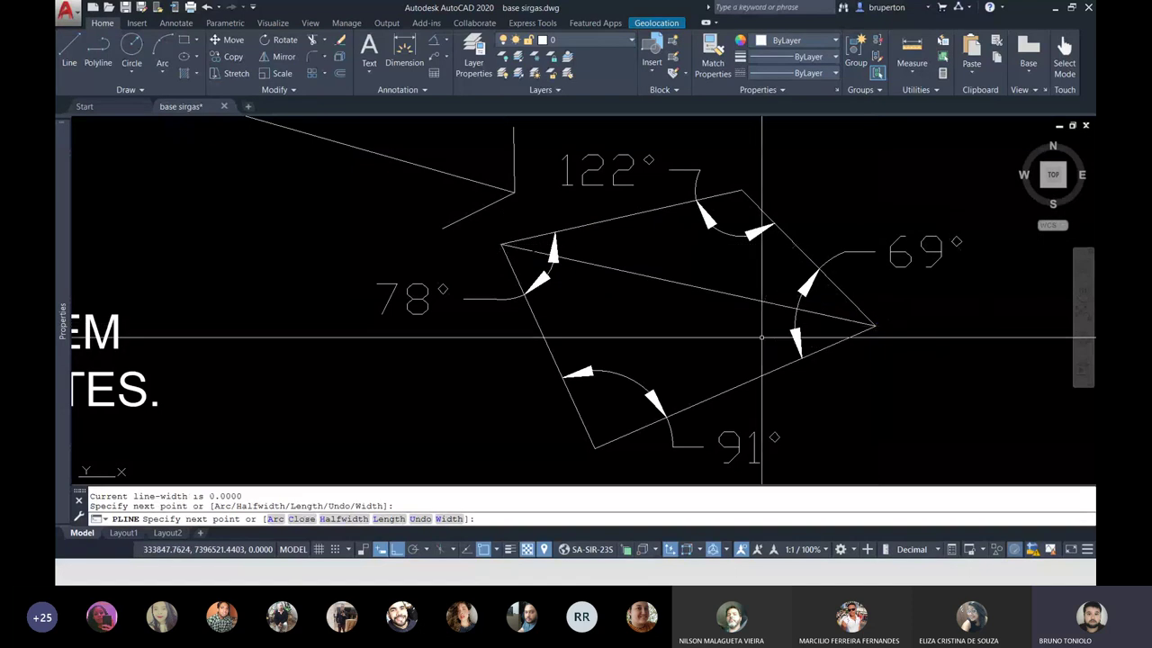
key("Escape")
key("Escape")
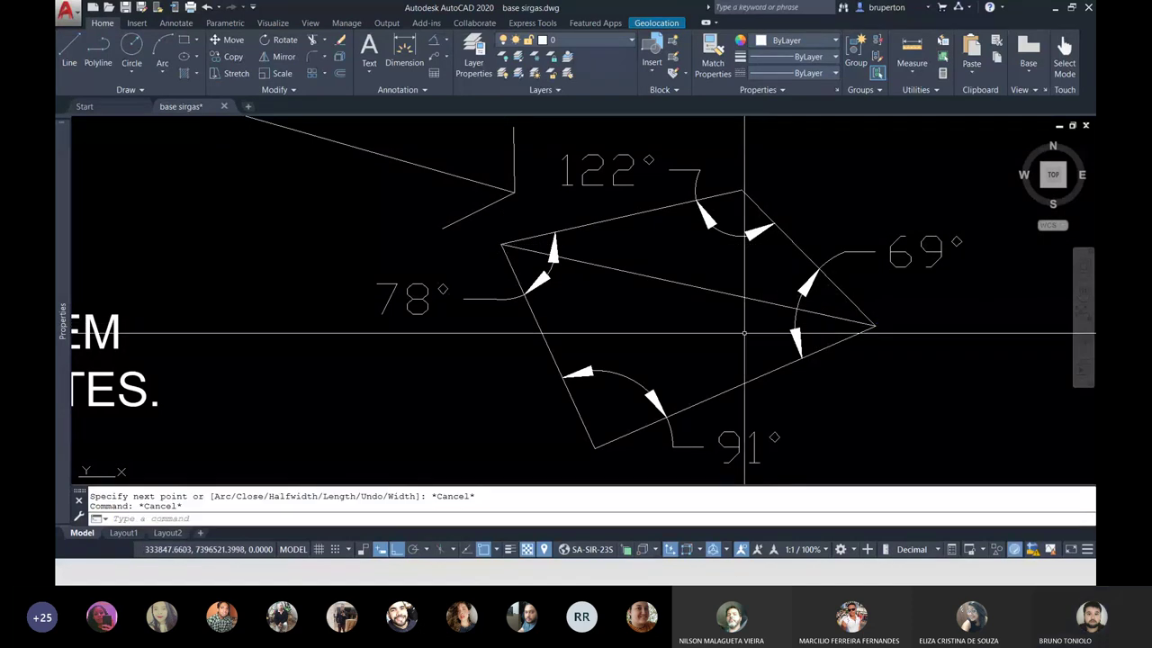
scroll(538, 225, "up", 2)
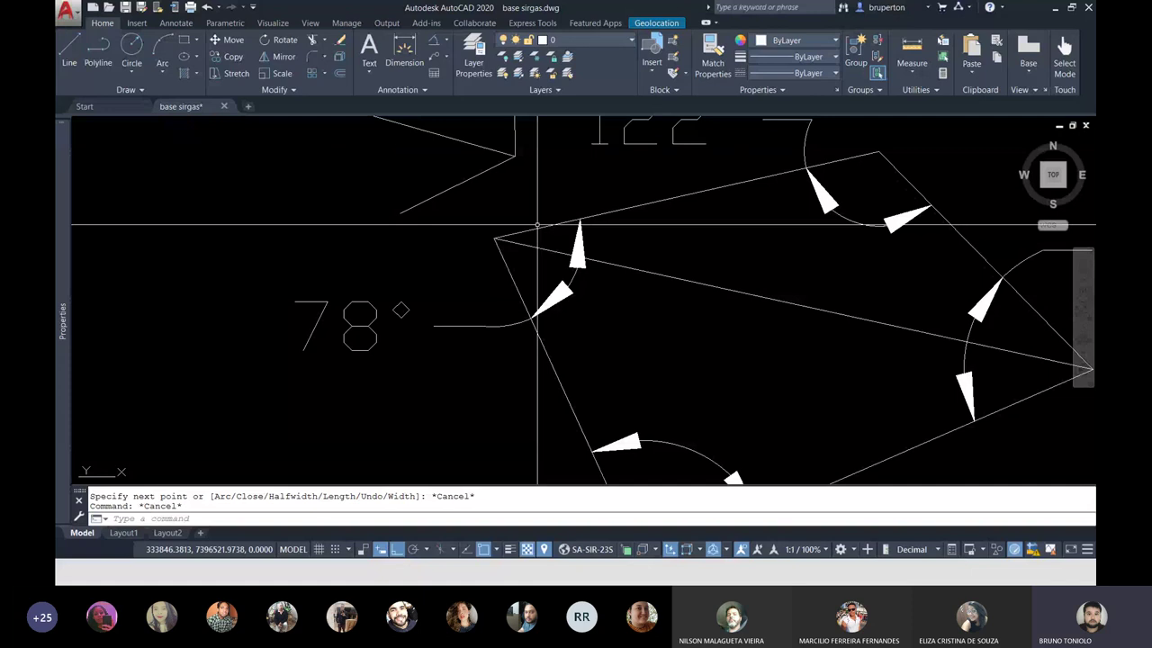
scroll(537, 225, "down", 3)
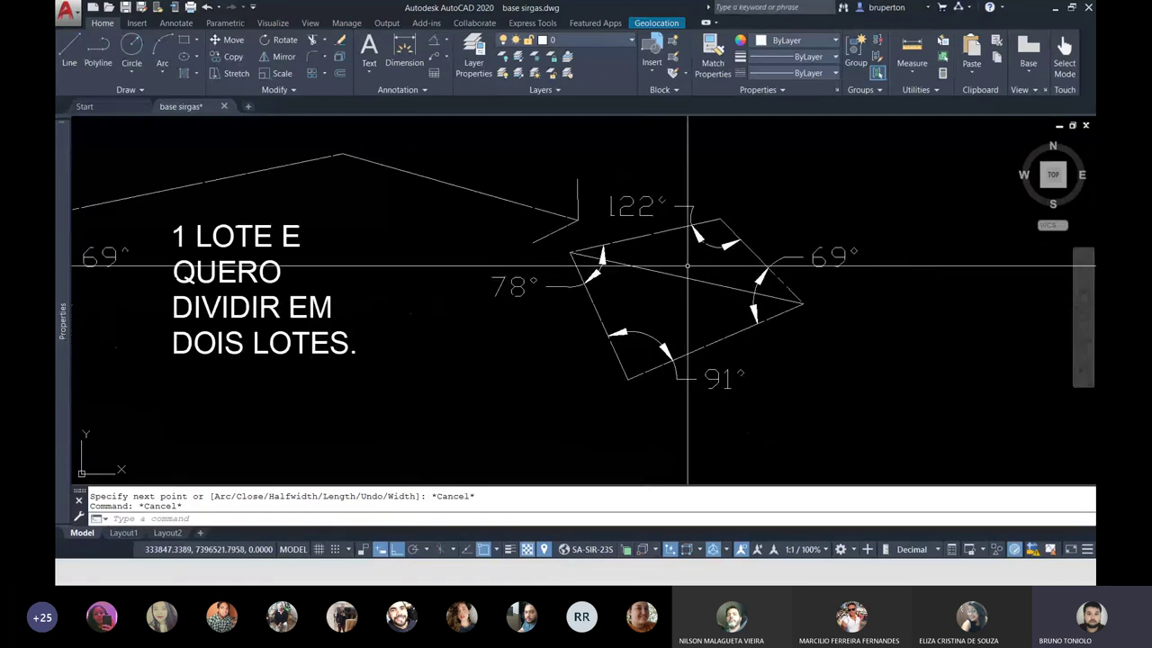
scroll(671, 273, "up", 2)
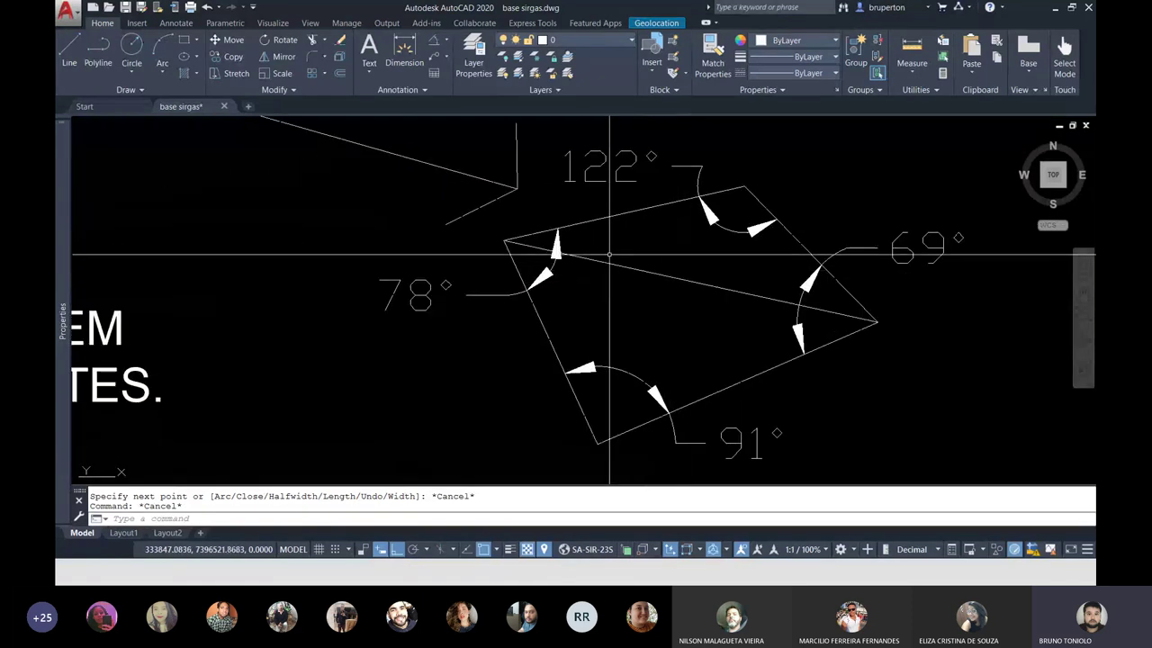
Step: Delete the 78° dimension, restore it with undo, and try moving it off the corner
left_click(553, 250)
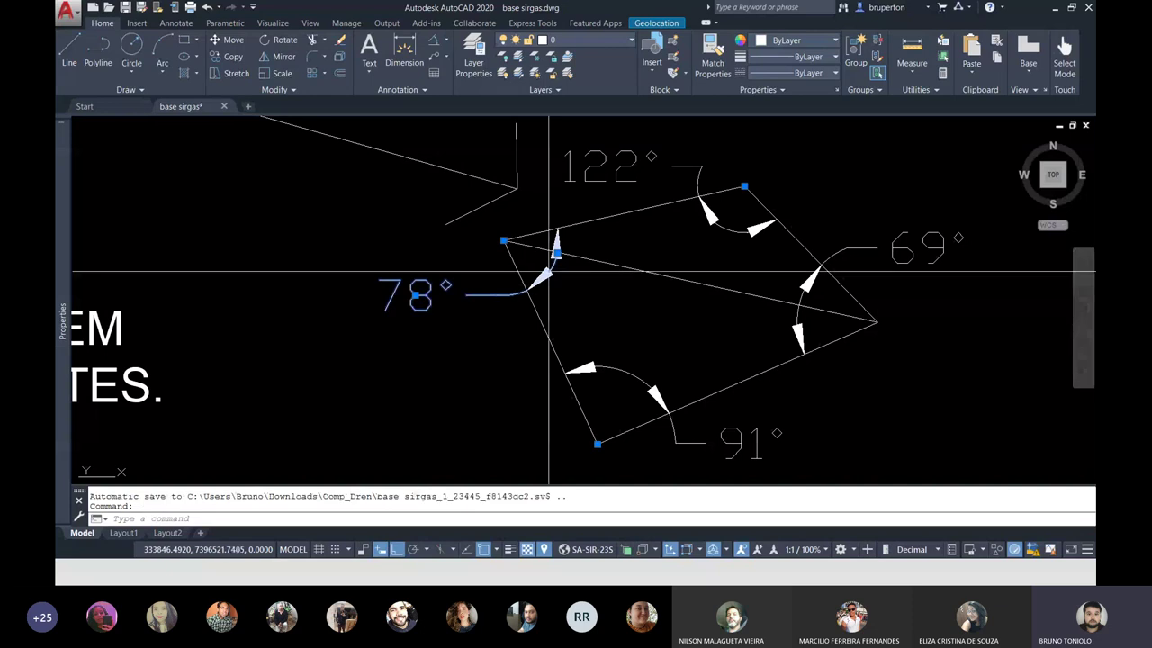
key("Delete")
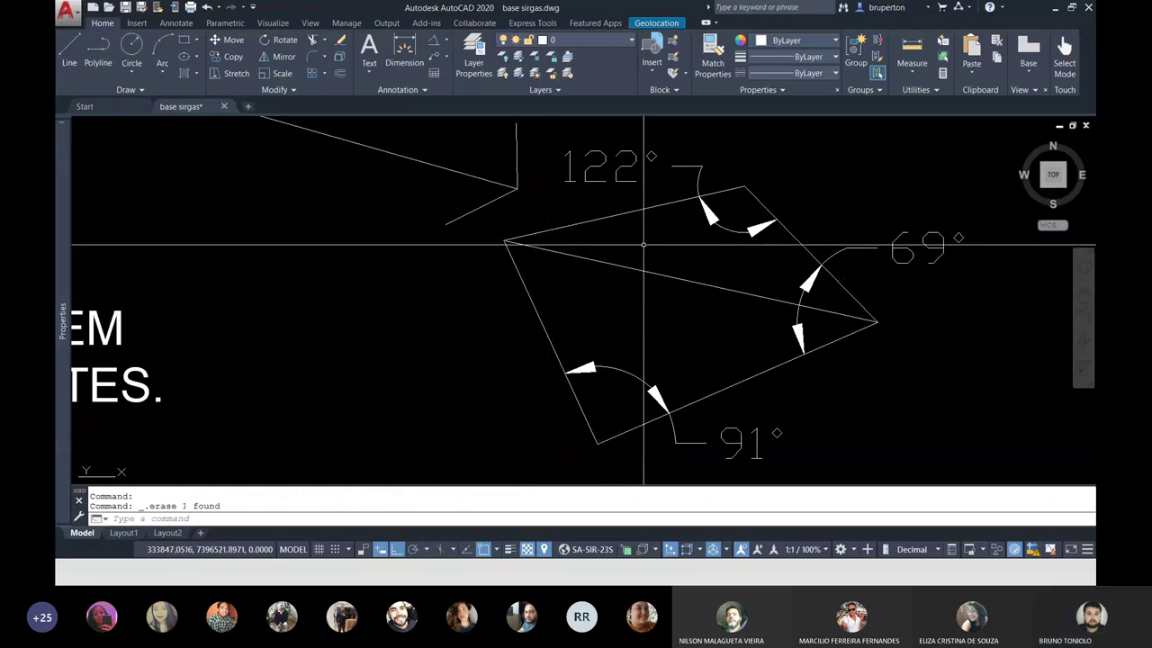
key("ctrl+z")
scroll(552, 252, "up", 2)
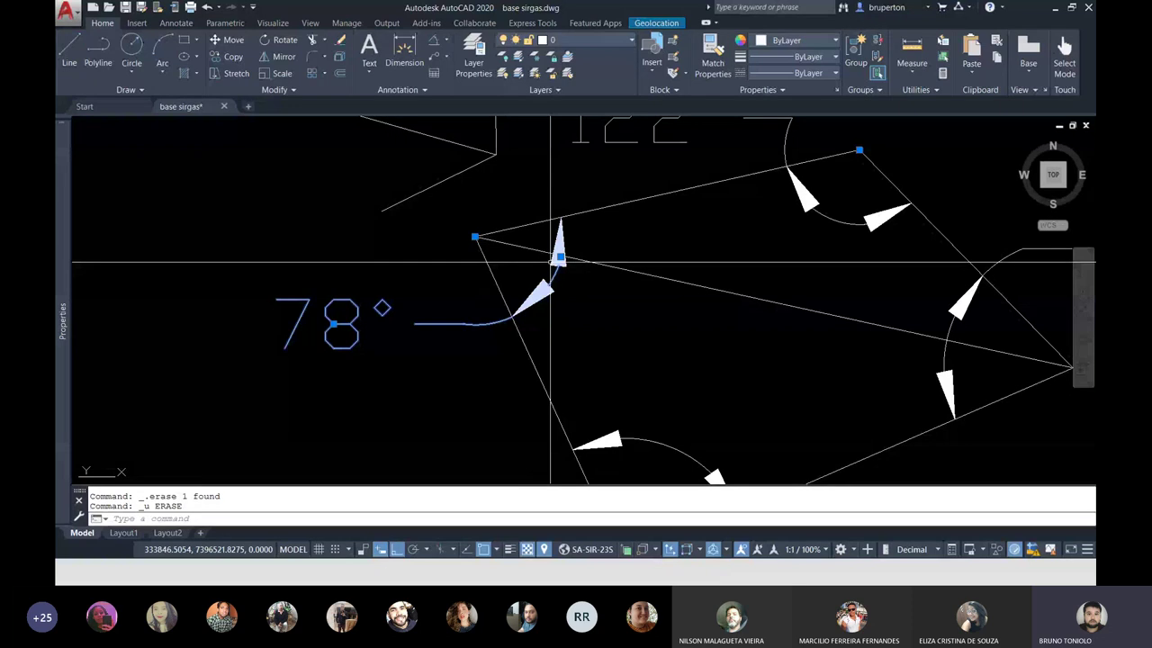
left_click(559, 257)
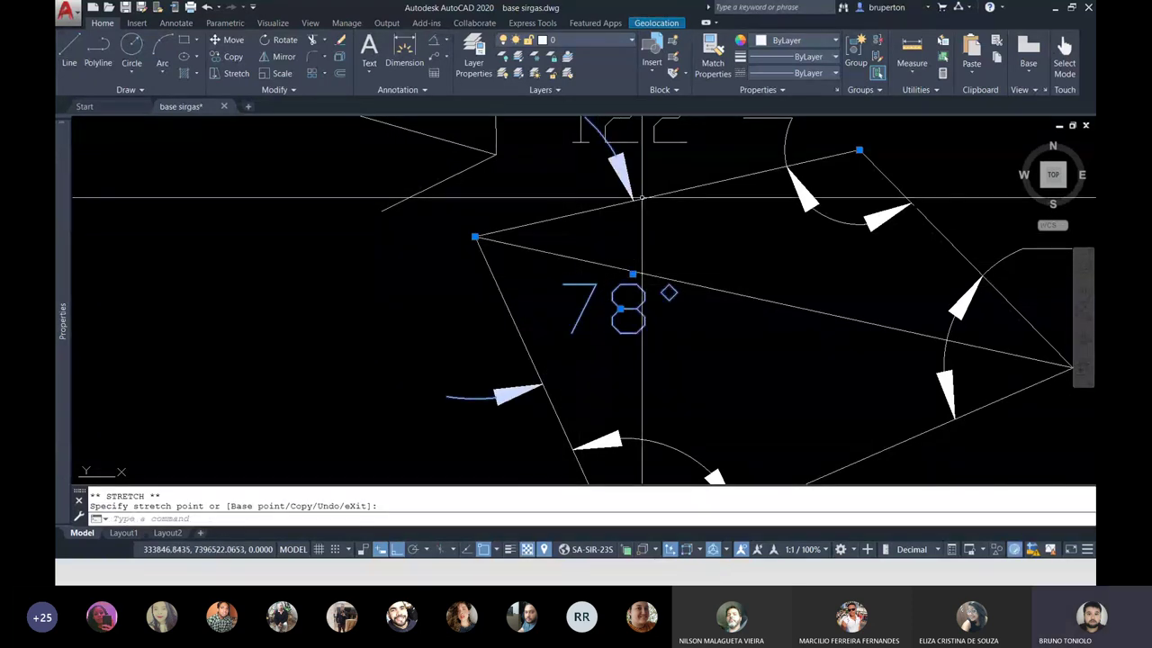
key("Escape")
key("Escape")
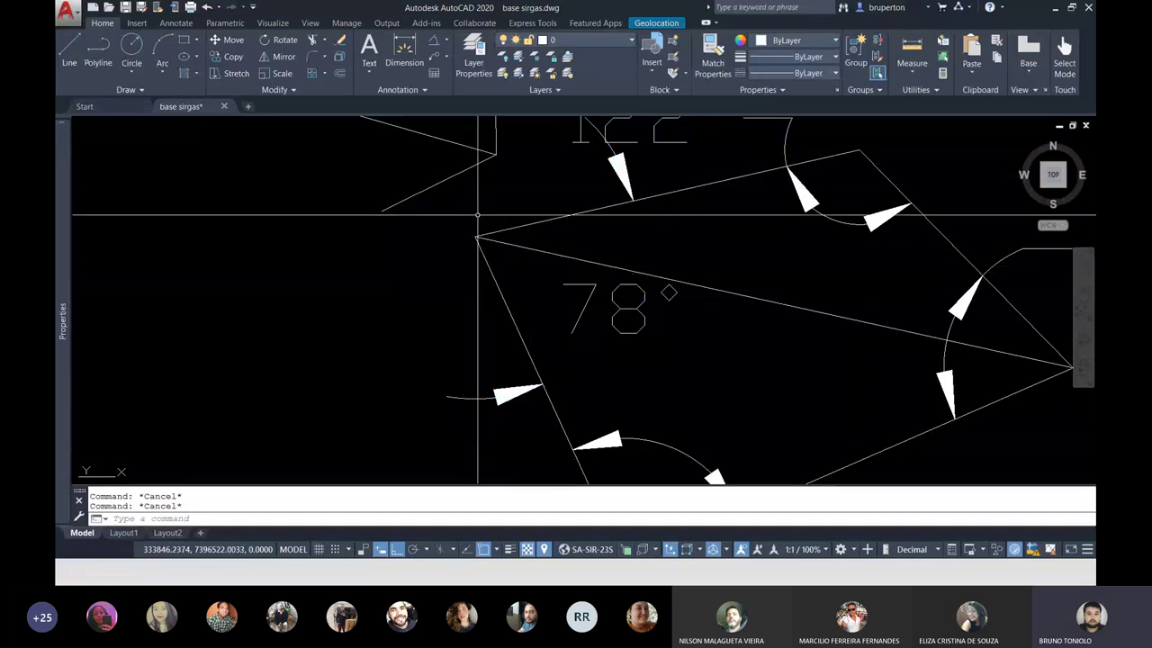
Step: Dimension the angles on either side of the diagonal as 53° and 25°
left_click(433, 40)
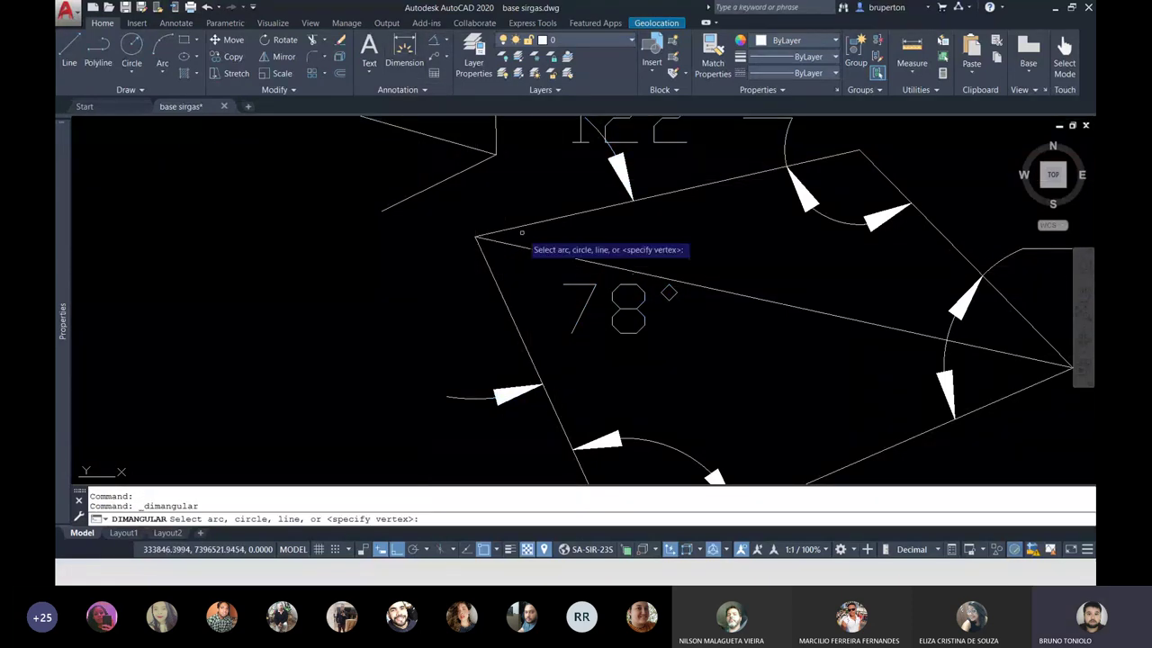
left_click(520, 246)
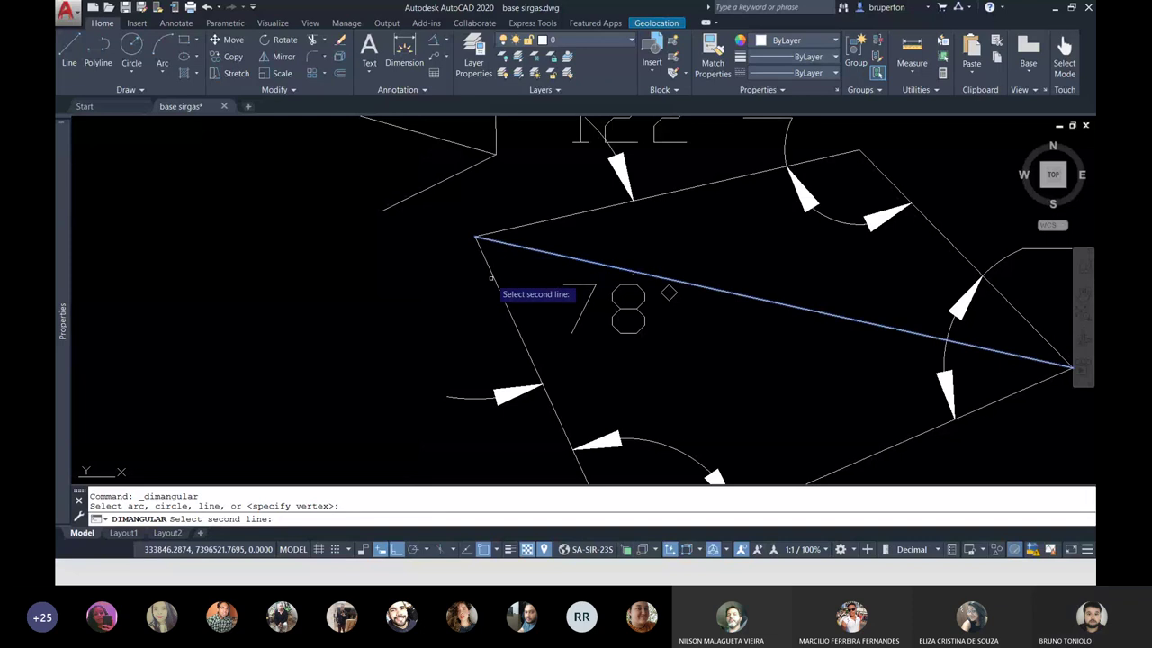
left_click(491, 278)
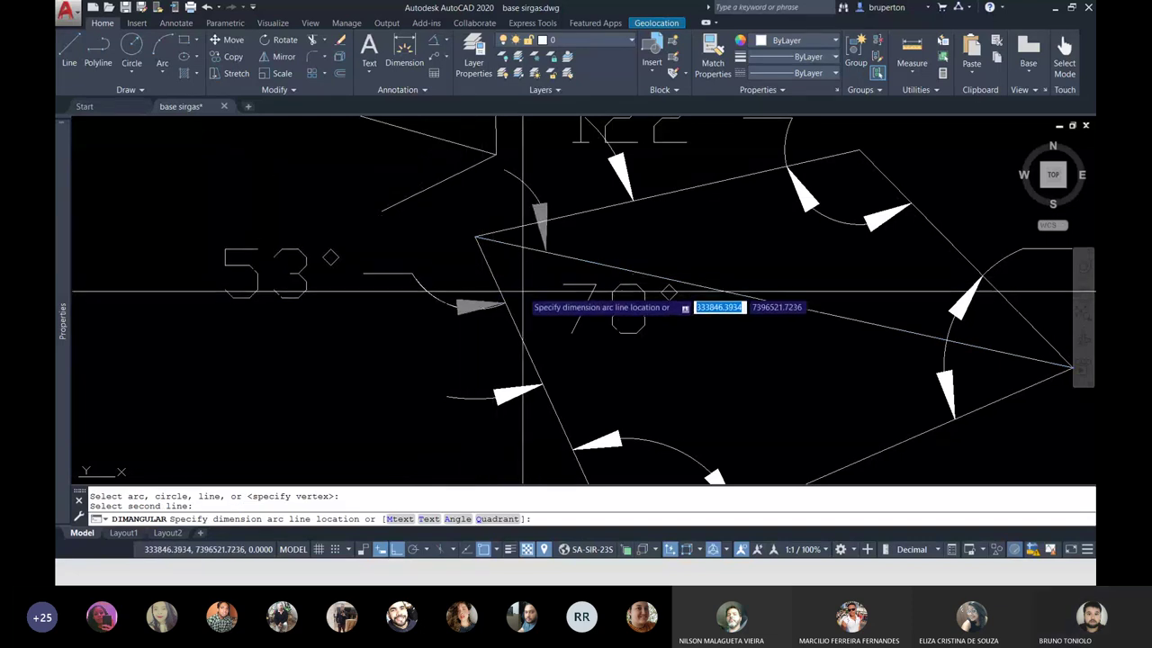
left_click(519, 296)
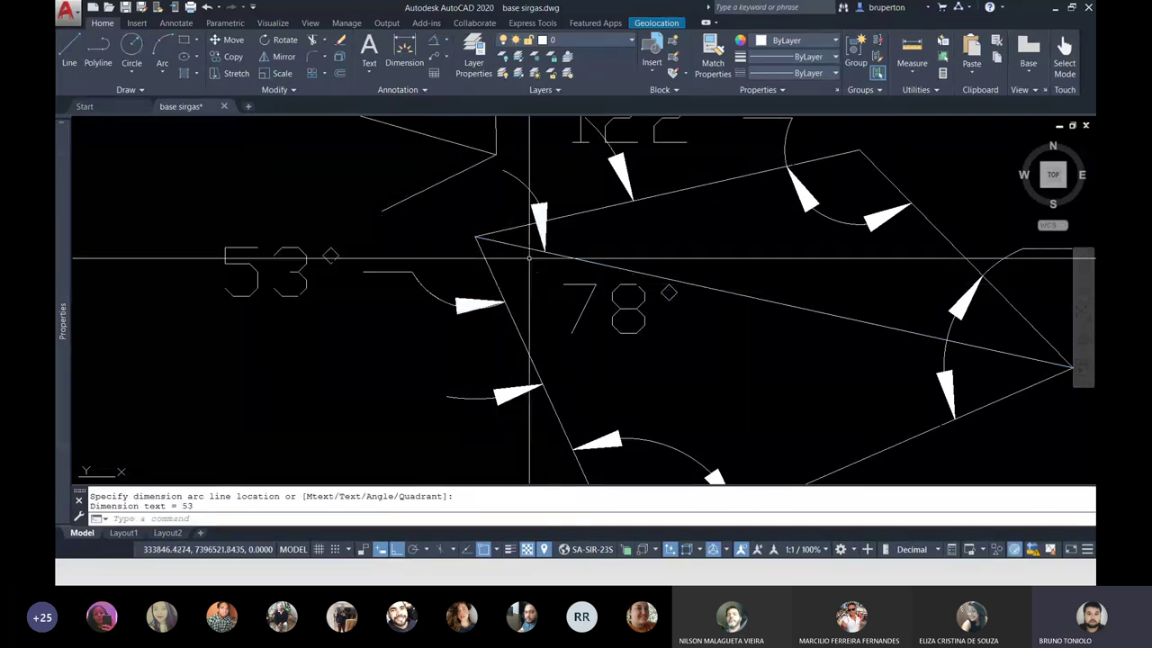
key("Return")
left_click(576, 222)
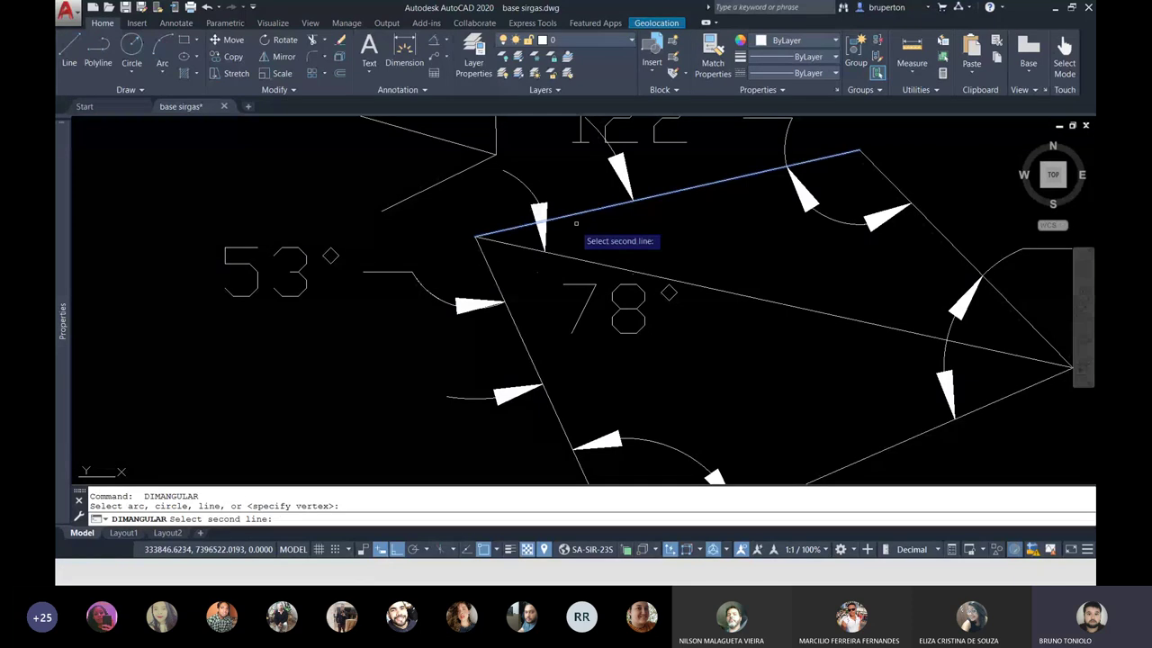
left_click(563, 258)
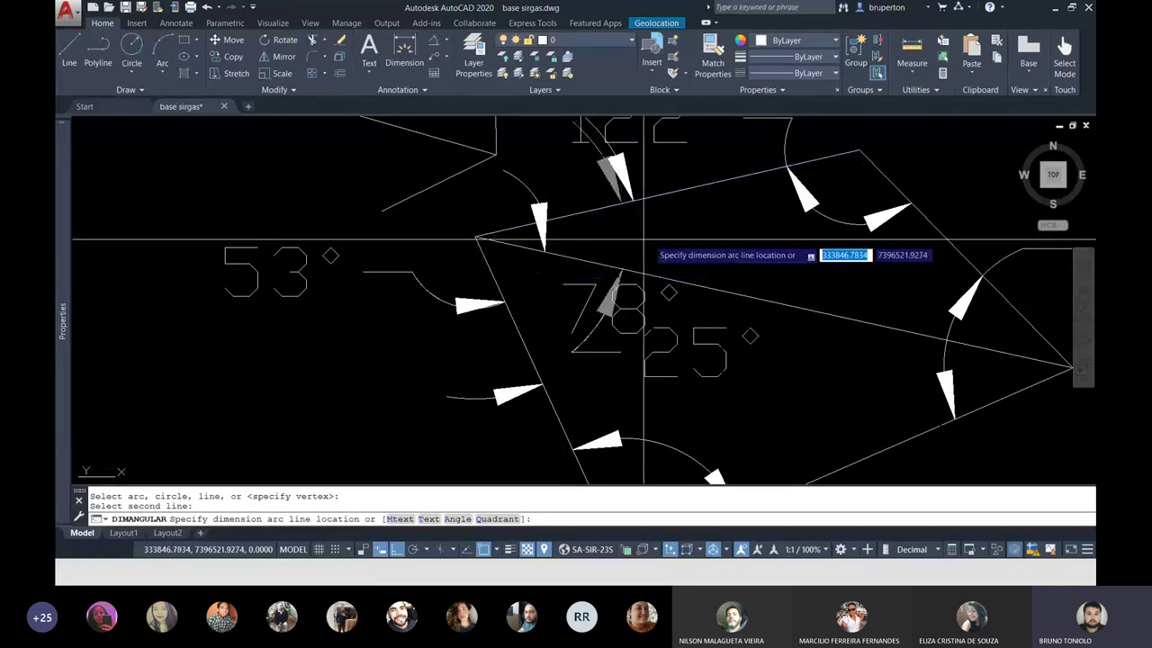
left_click(704, 243)
key("super")
left_click(309, 180)
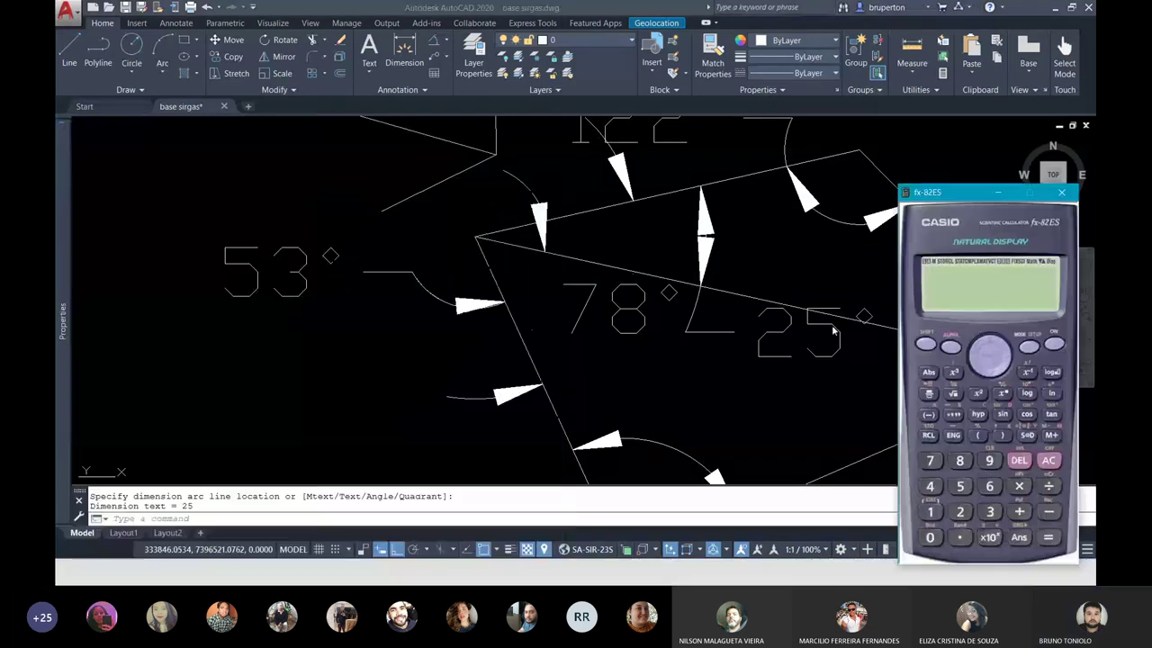
Step: Enter 78° − 53° in degree mode on the fx-82ES and get 25°0′0″
type("78")
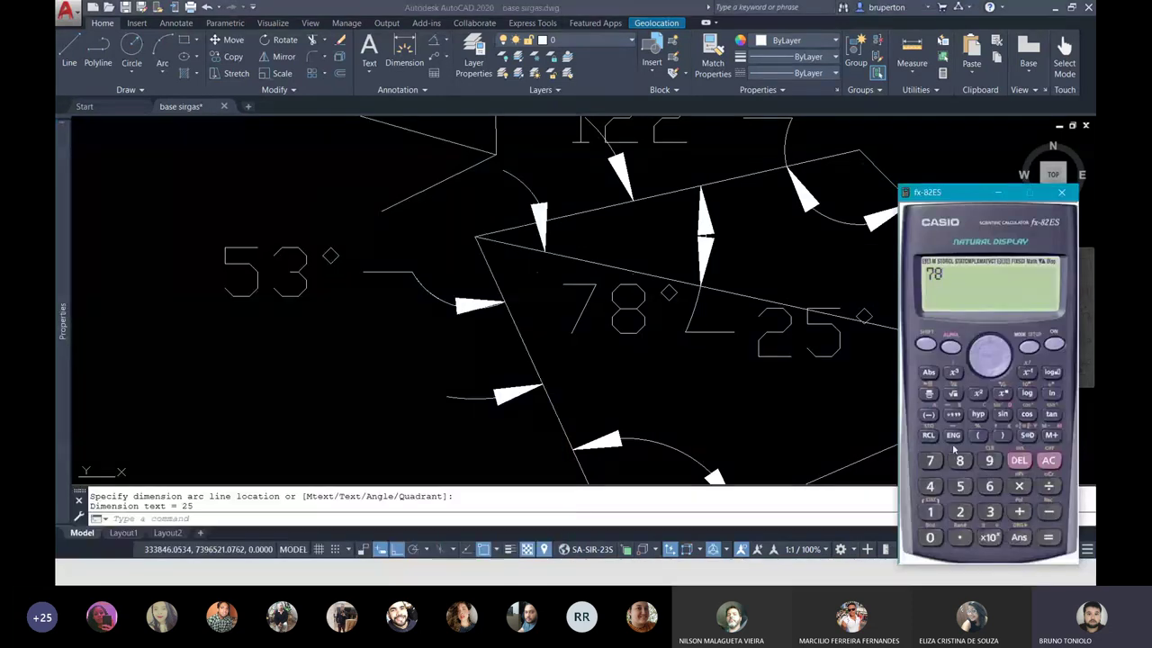
left_click(953, 415)
left_click(1049, 537)
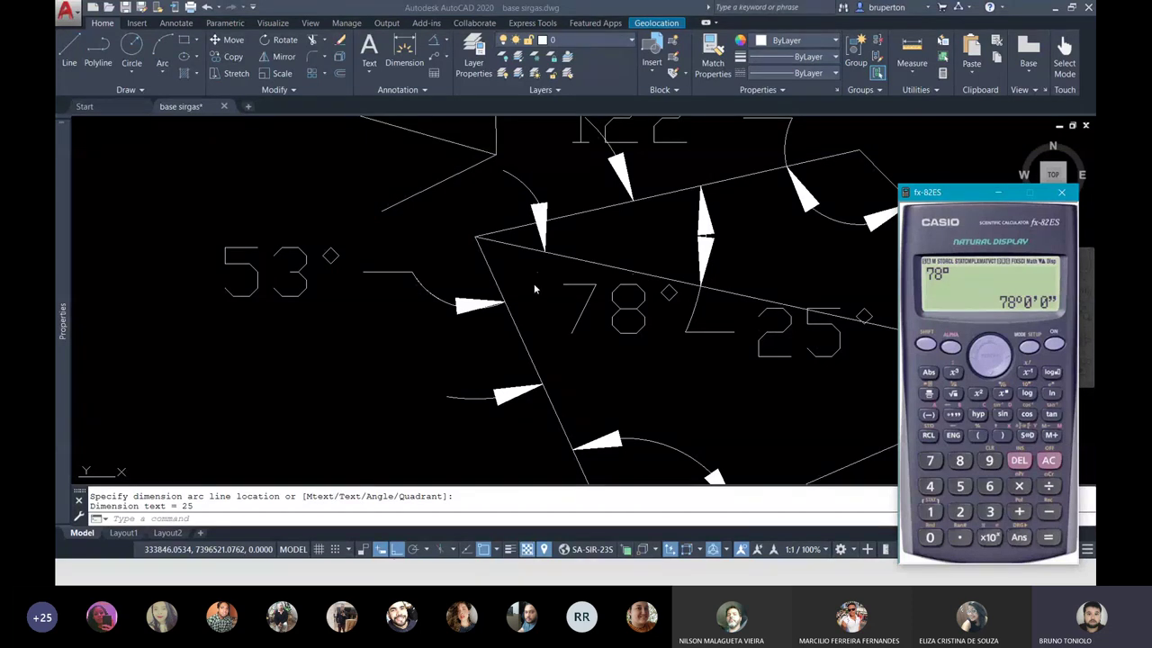
left_click(1049, 512)
left_click(961, 486)
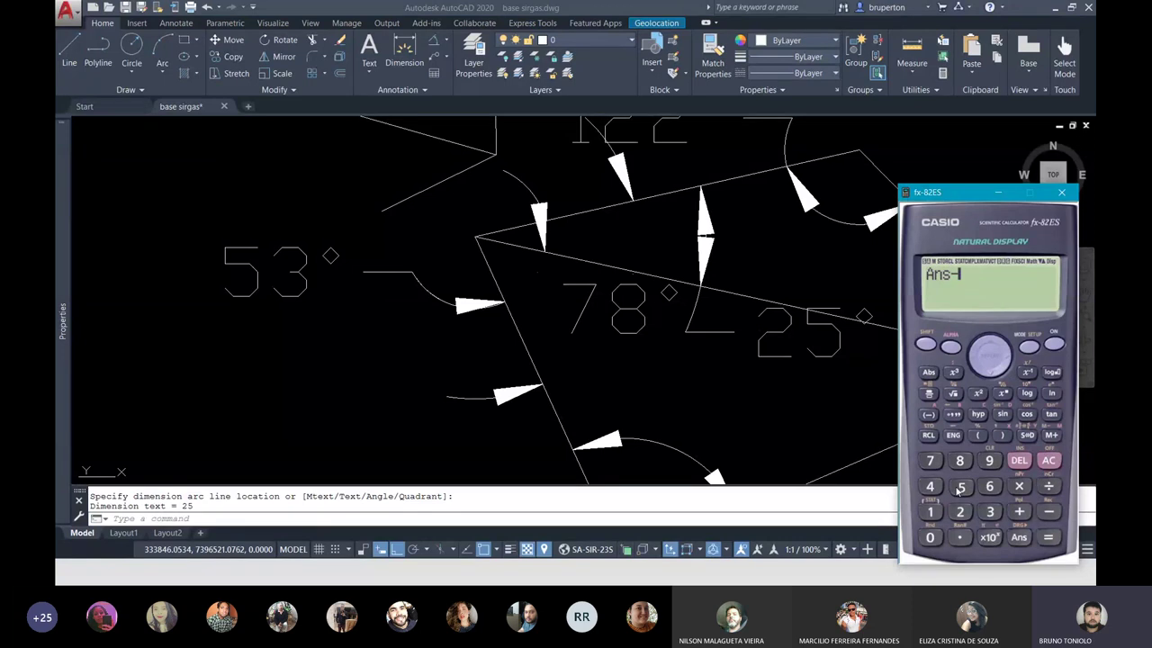
left_click(994, 512)
left_click(955, 415)
left_click(1049, 538)
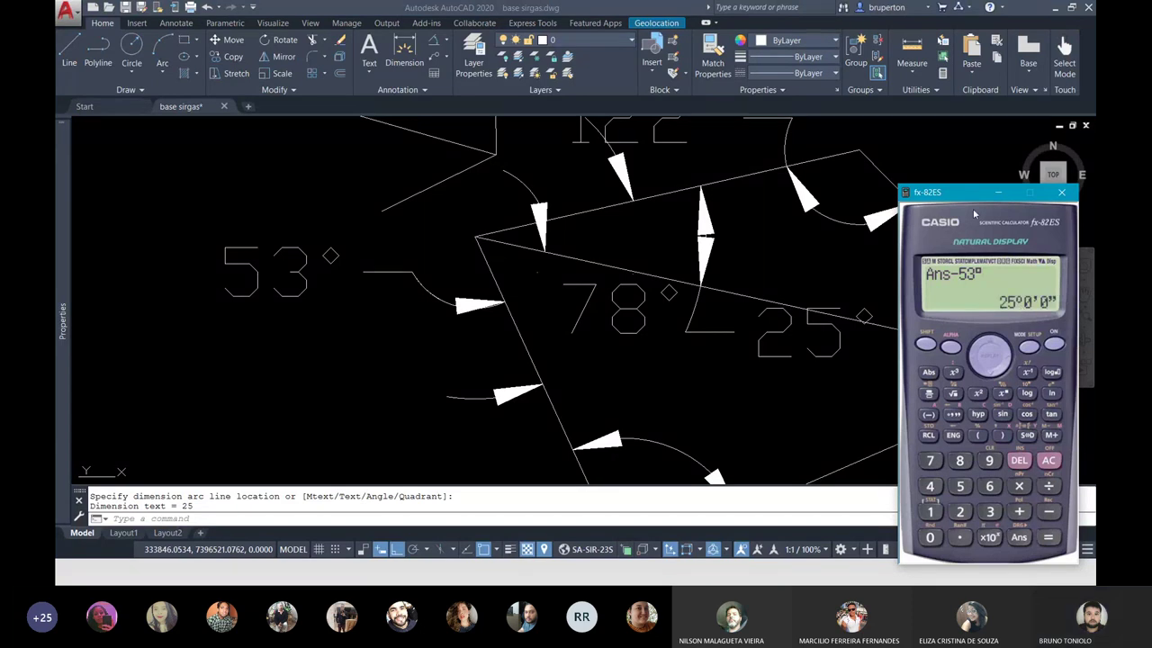
left_click_drag(975, 213, 991, 237)
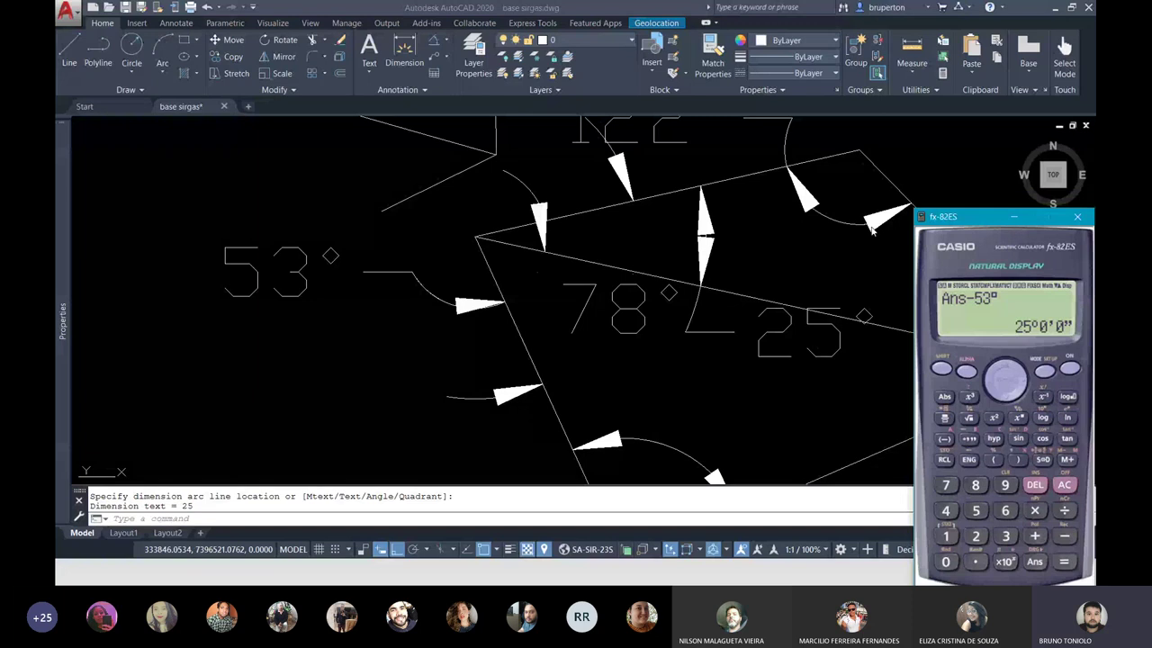
left_click(477, 279)
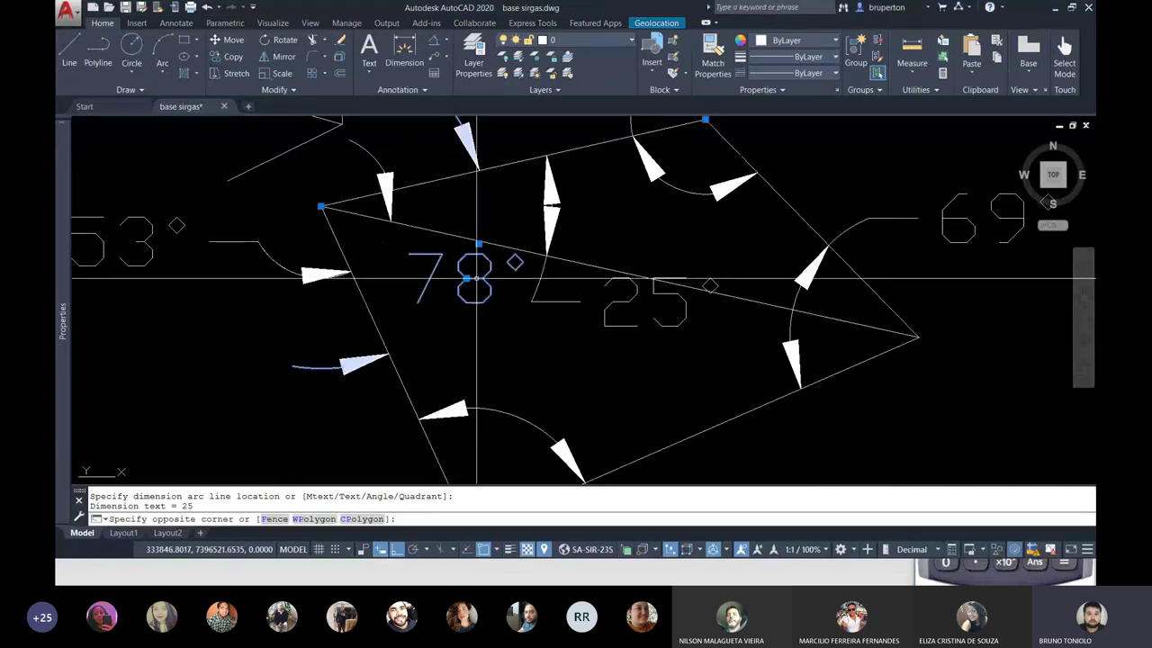
Step: Delete the original 78° dimension and the old 53° angle dimension
key("Delete")
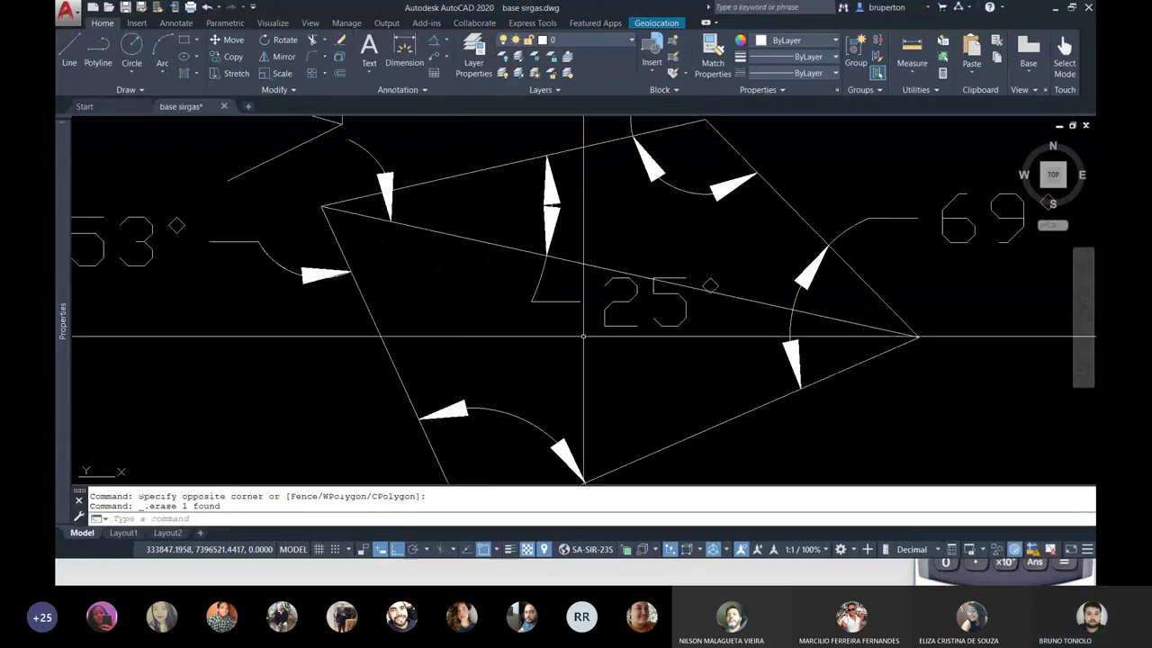
left_click(580, 307)
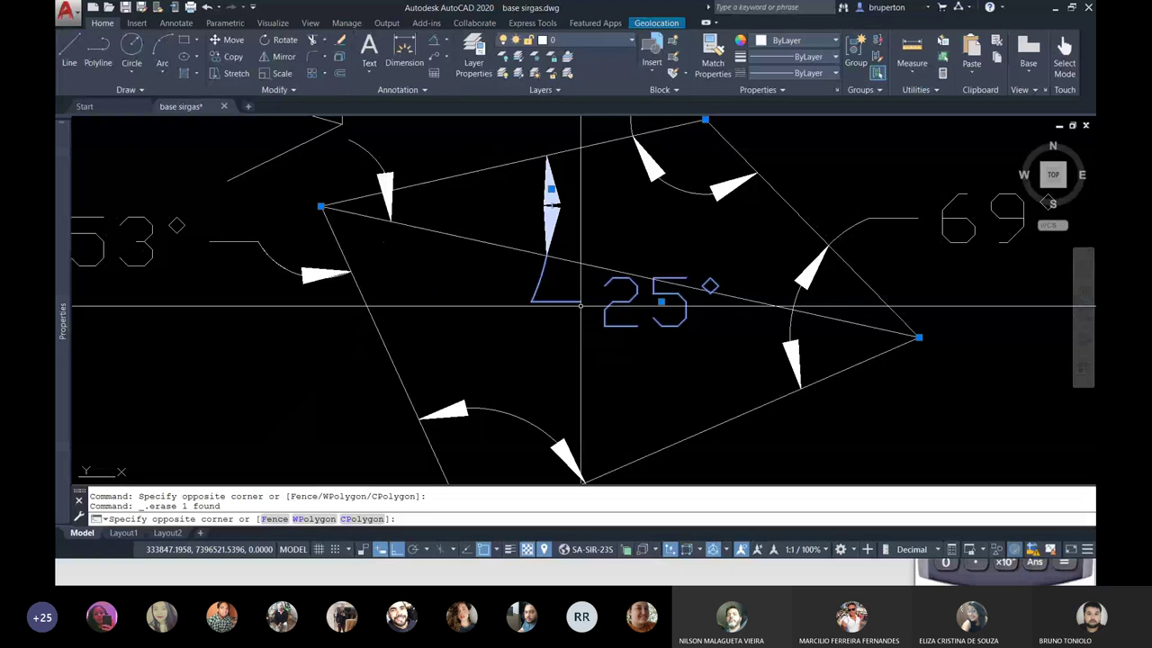
scroll(581, 307, "down", 2)
left_click(391, 280)
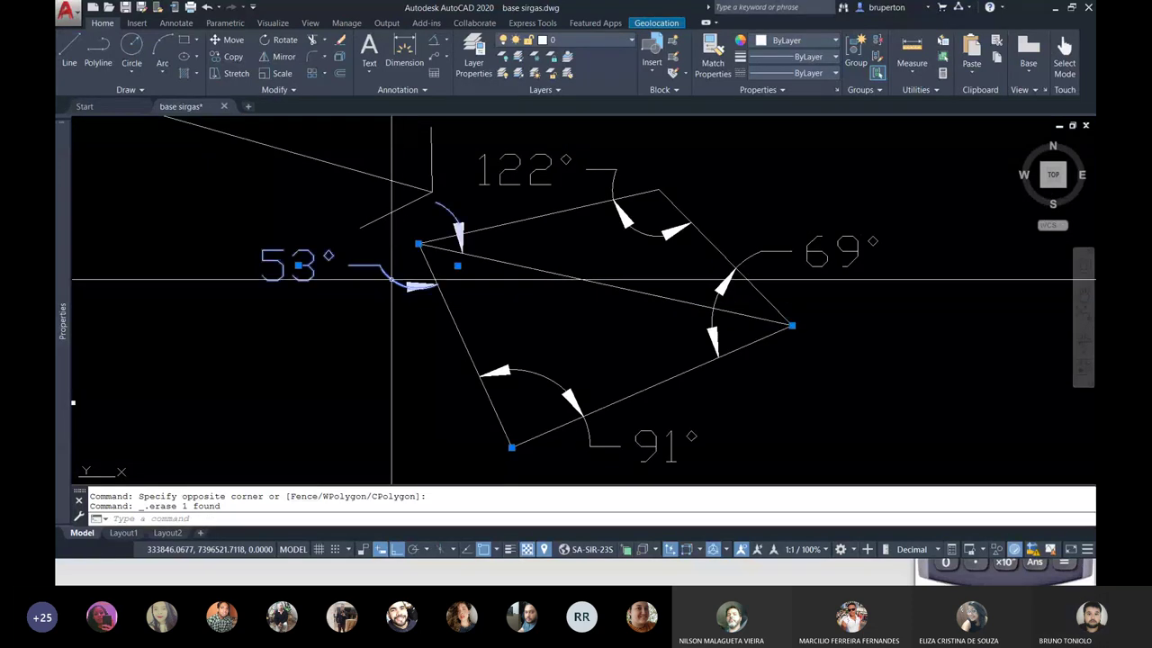
key("Delete")
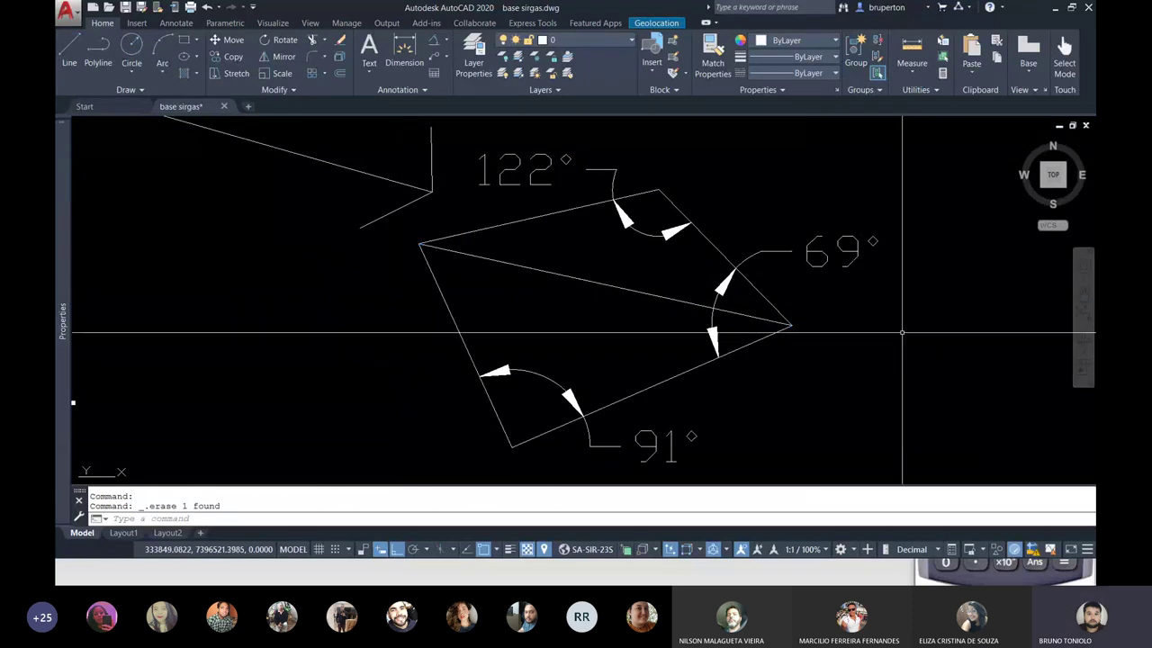
scroll(779, 330, "up", 2)
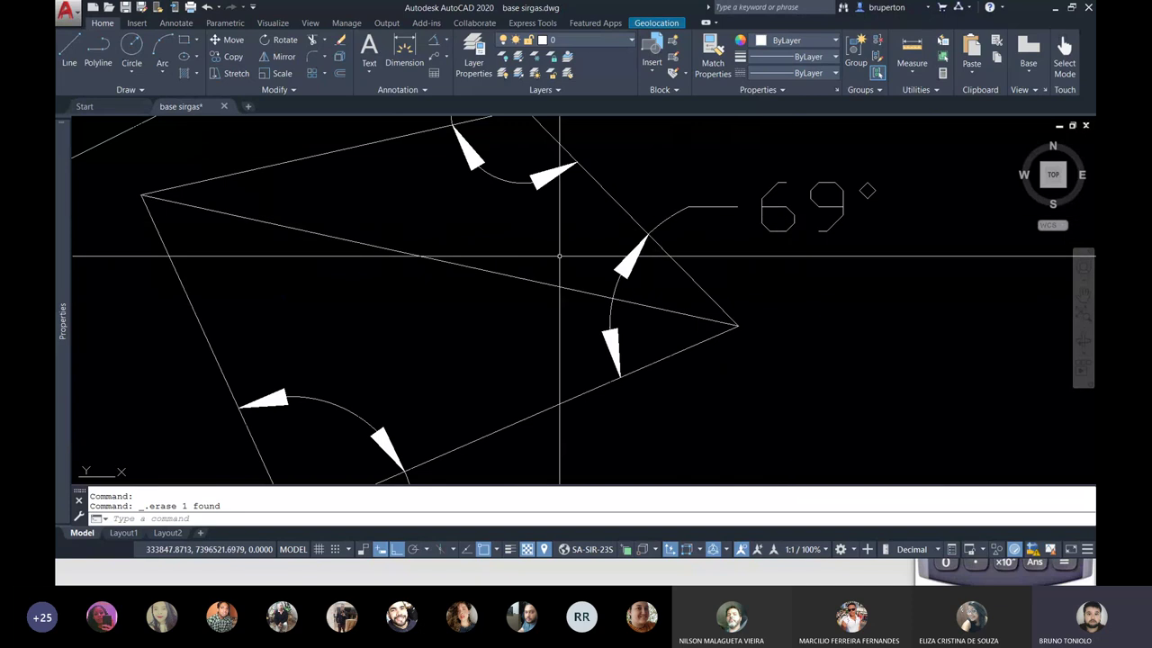
Step: Add a 33° angular dimension between the diagonal and the adjacent side at the right corner
left_click(436, 45)
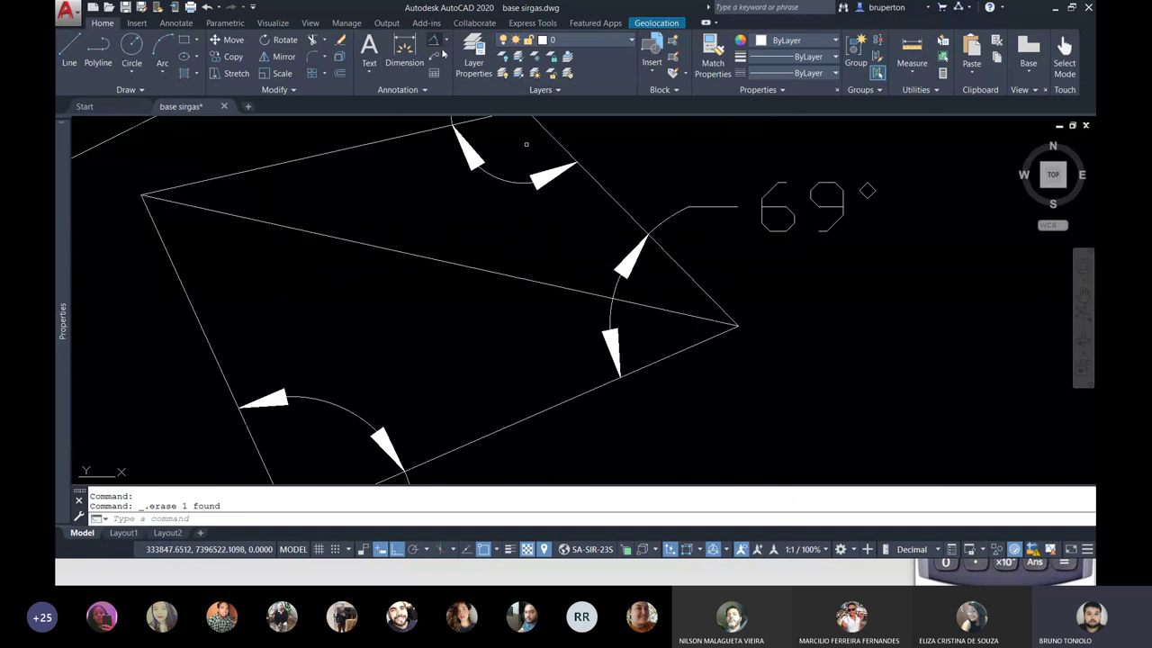
left_click(677, 311)
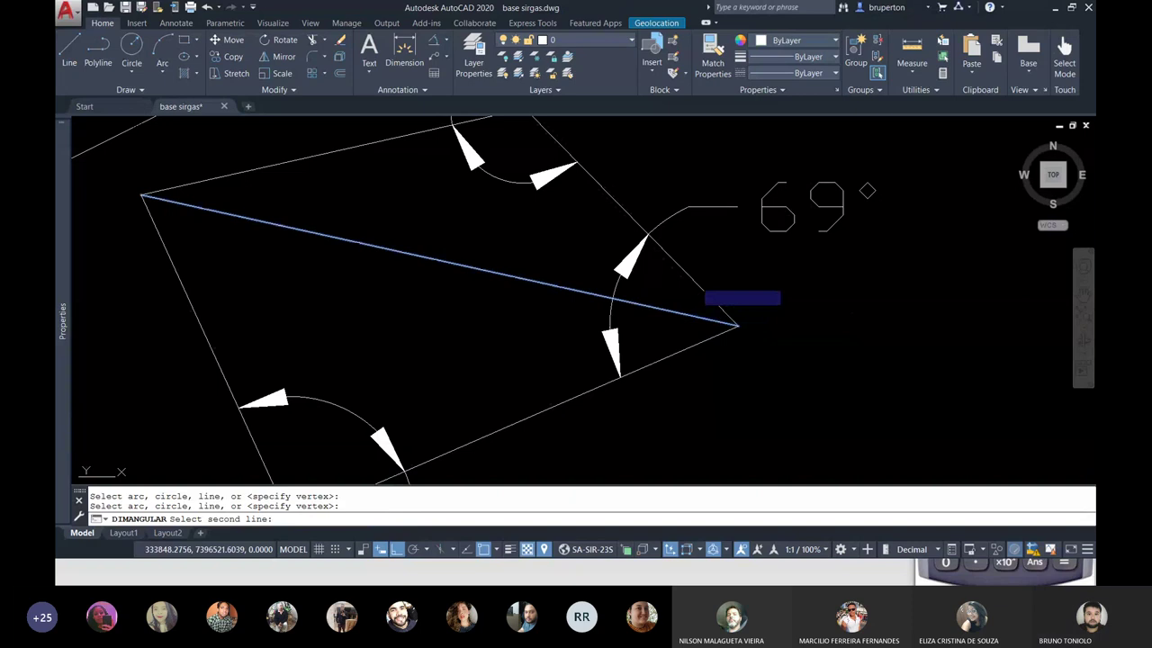
left_click(692, 286)
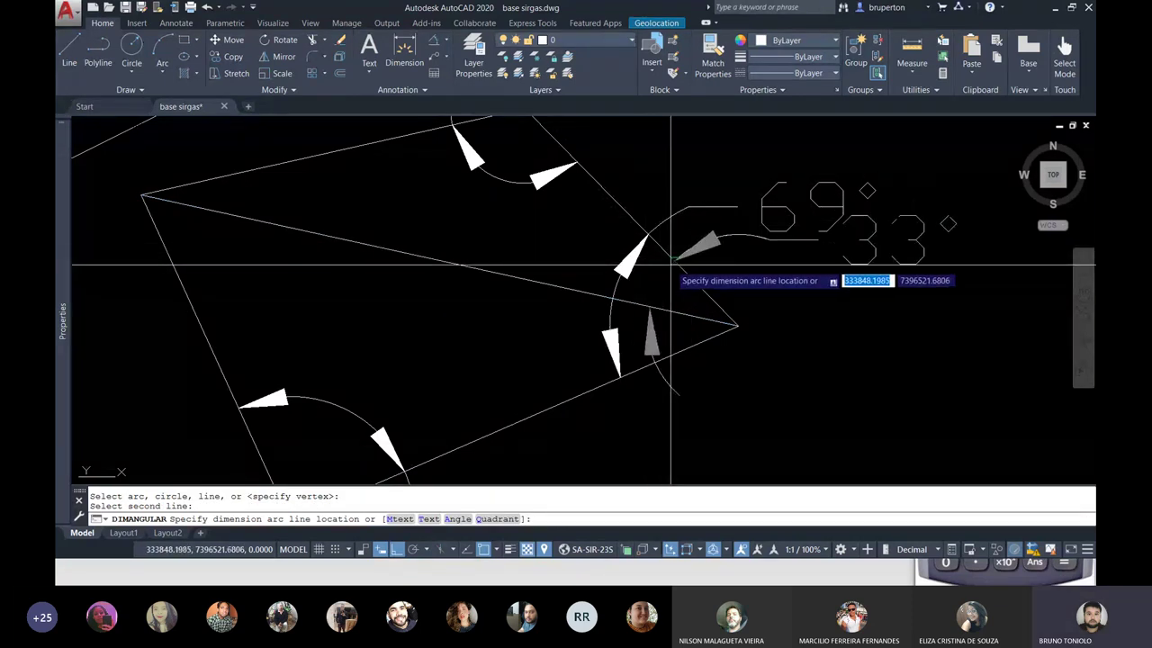
left_click(645, 243)
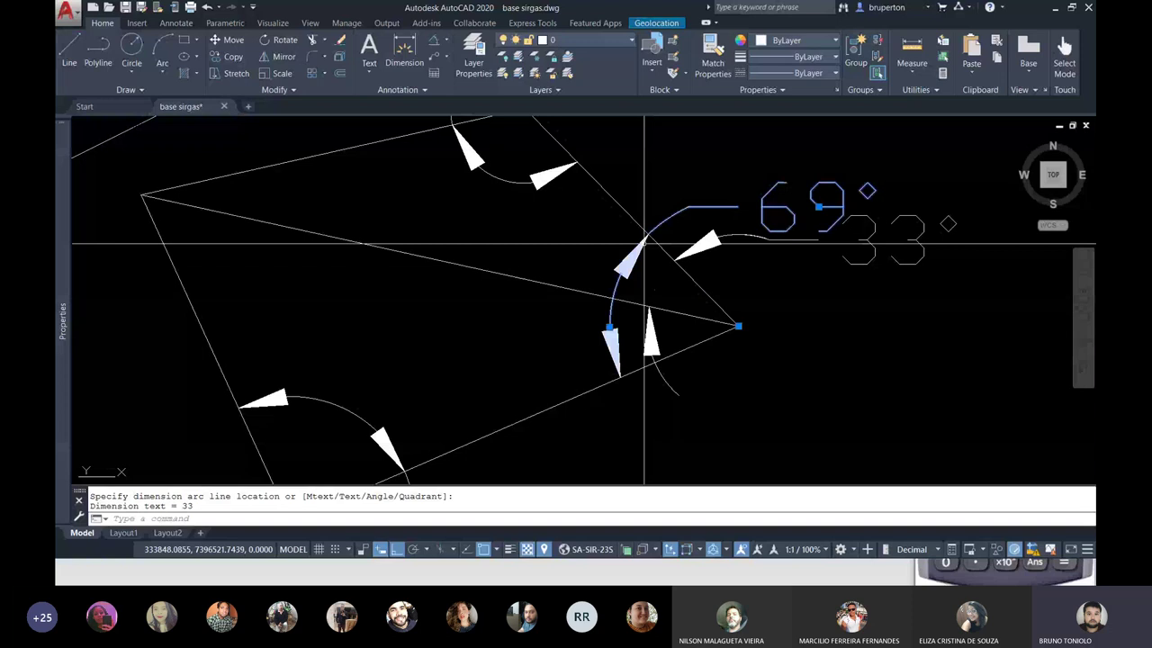
left_click(818, 206)
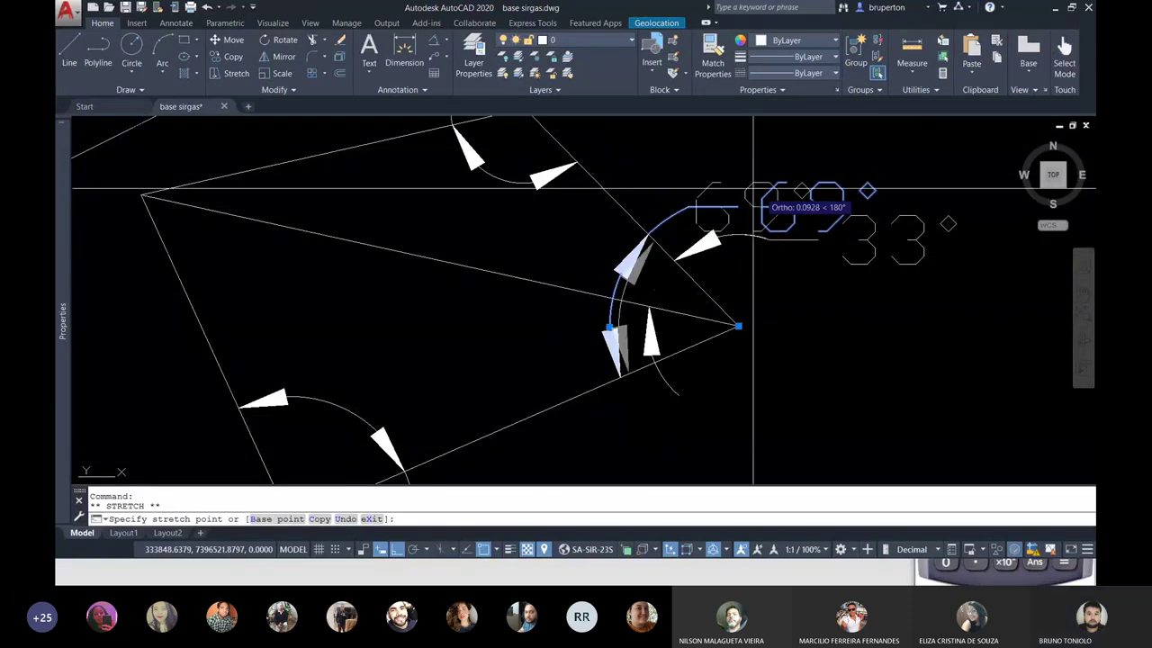
key("Escape")
key("Escape")
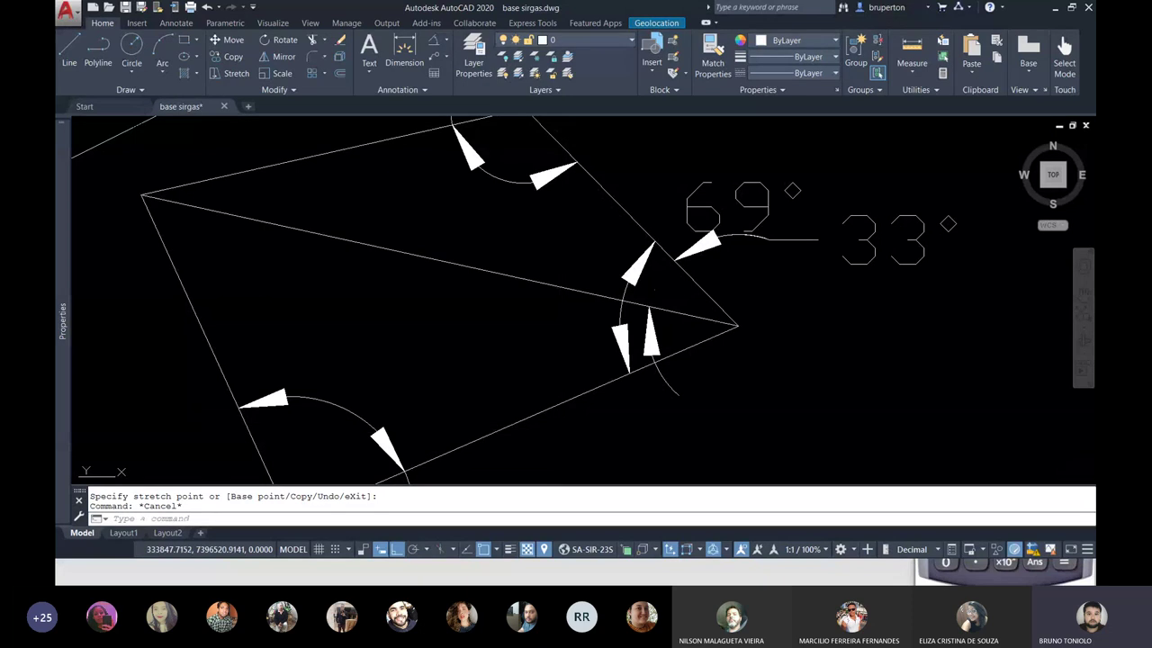
key("super")
Step: On the fx-82ES, compute 69° − 33° = 36°0'0", then return to the AutoCAD drawing
left_click(441, 574)
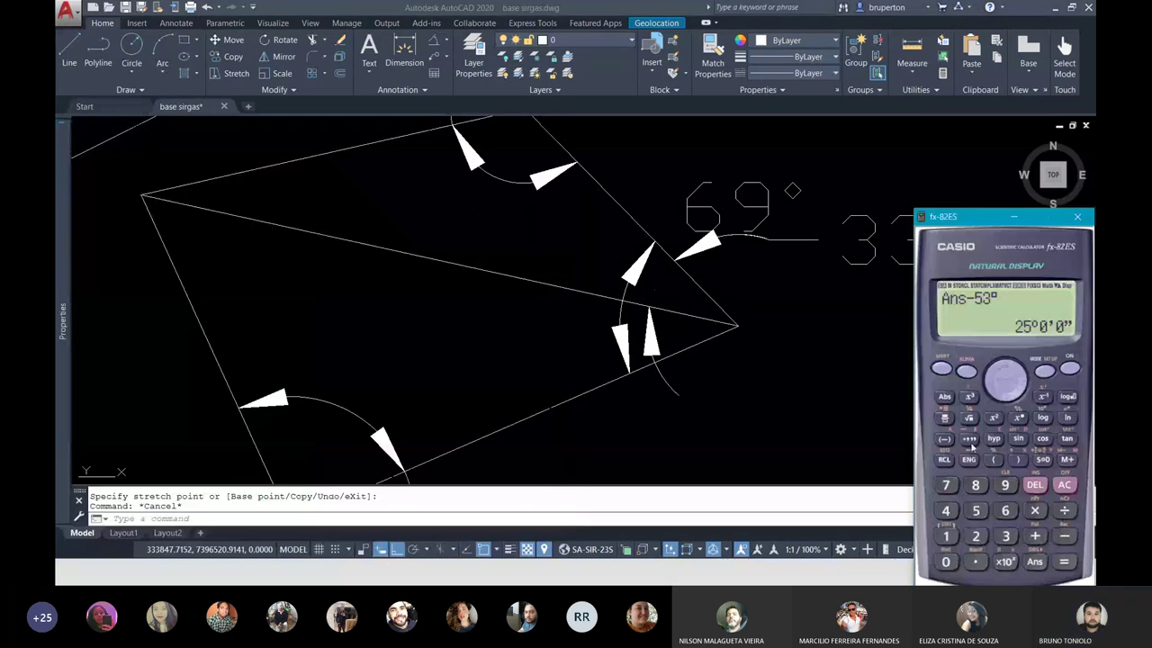
left_click(1064, 484)
left_click(1008, 511)
left_click(1005, 485)
left_click(969, 439)
left_click(1063, 537)
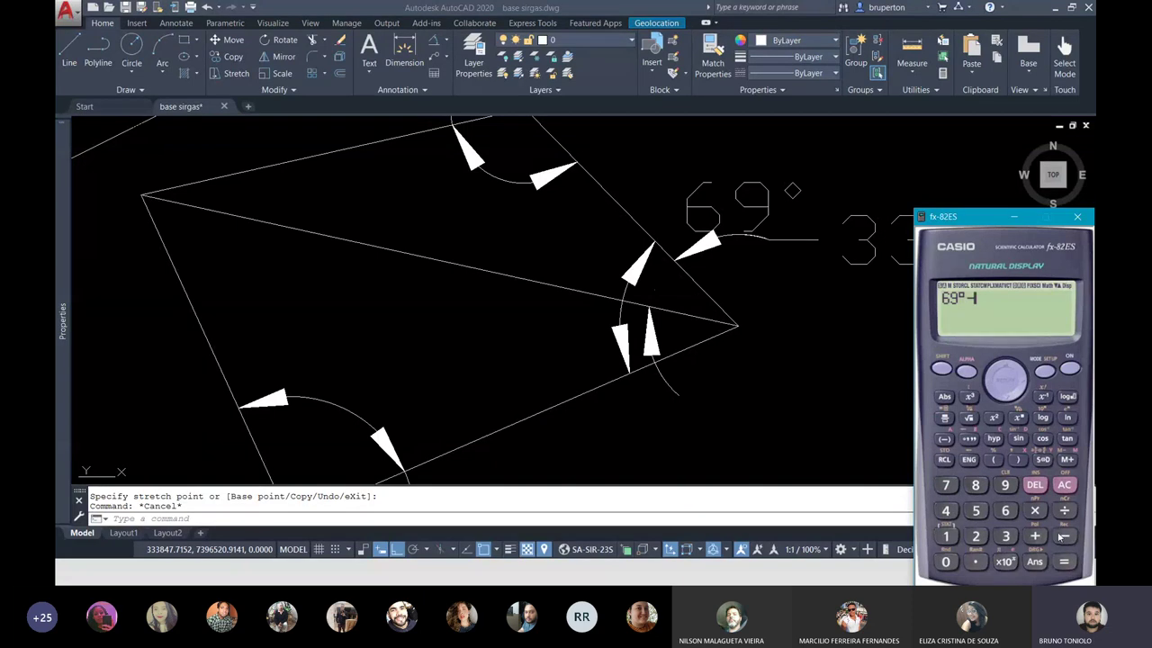
left_click(1009, 536)
left_click(1009, 536)
left_click(968, 439)
left_click(1060, 562)
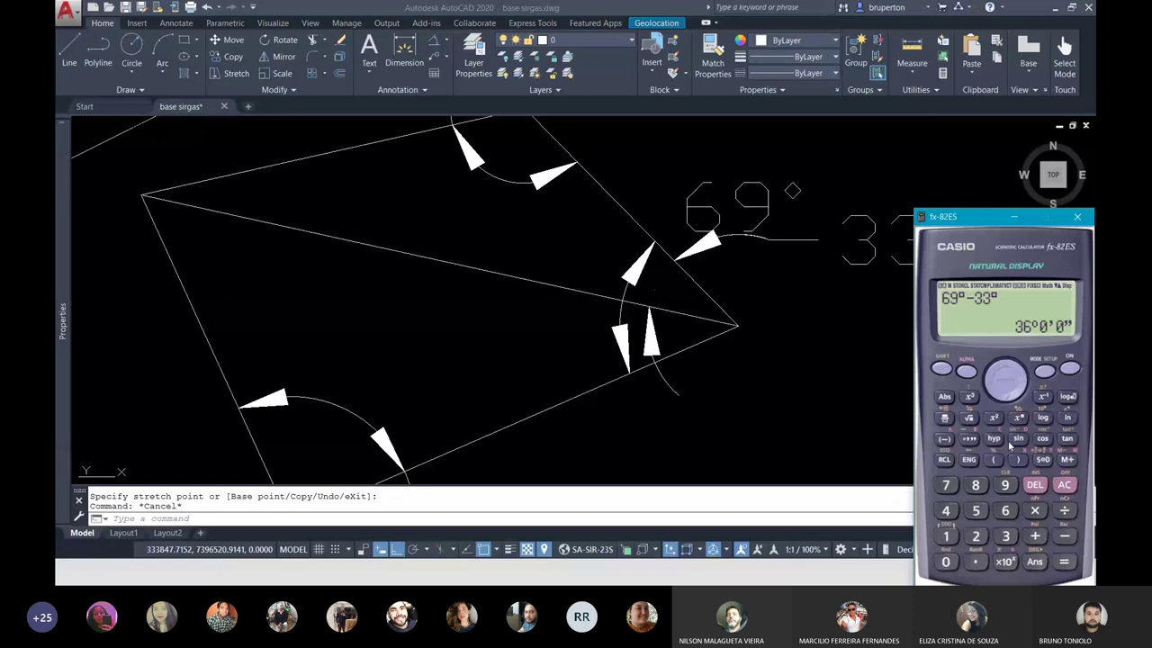
left_click(764, 352)
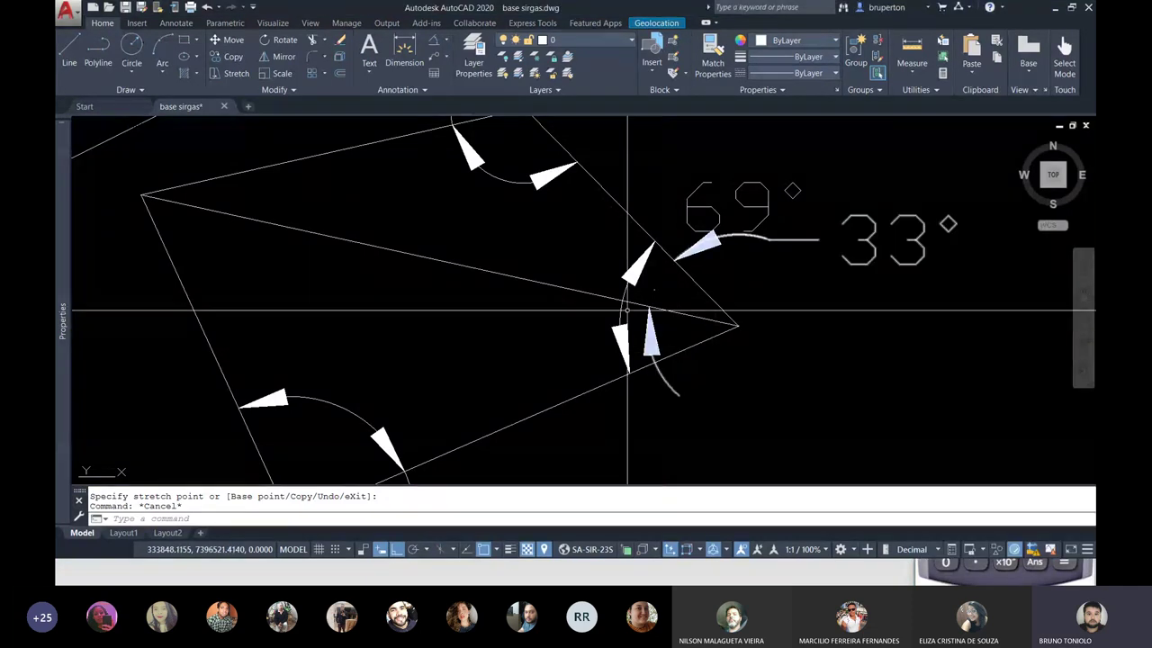
Step: Dimension the 36° angle between the diagonal and the lower side at the right corner
left_click(435, 41)
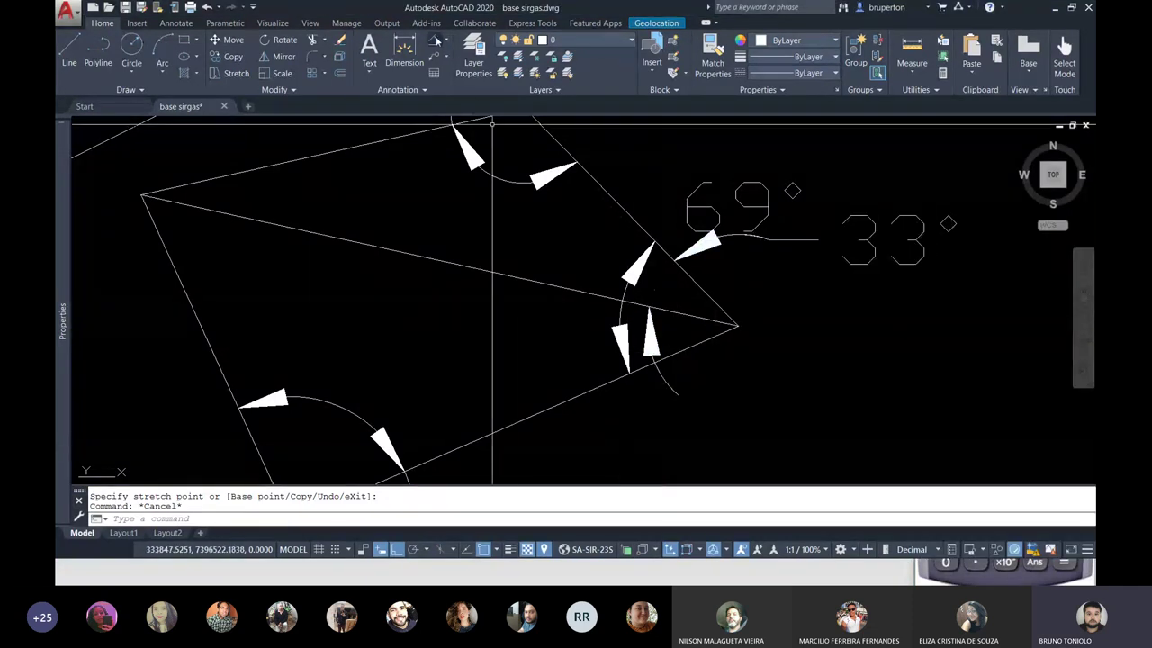
left_click(583, 291)
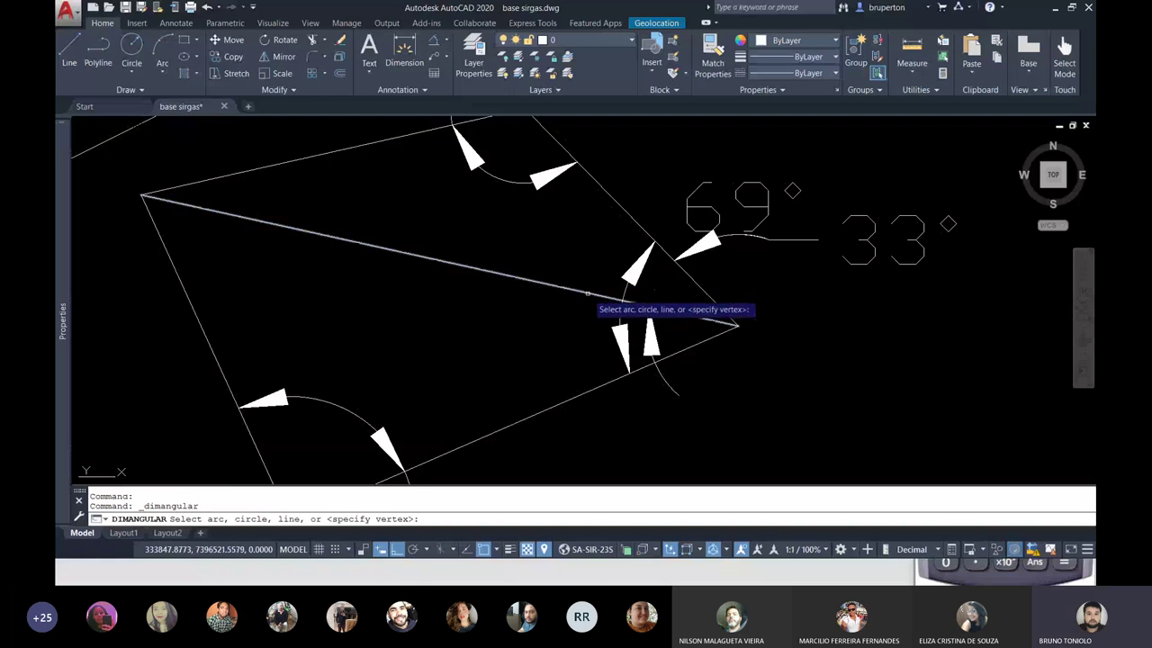
left_click(603, 371)
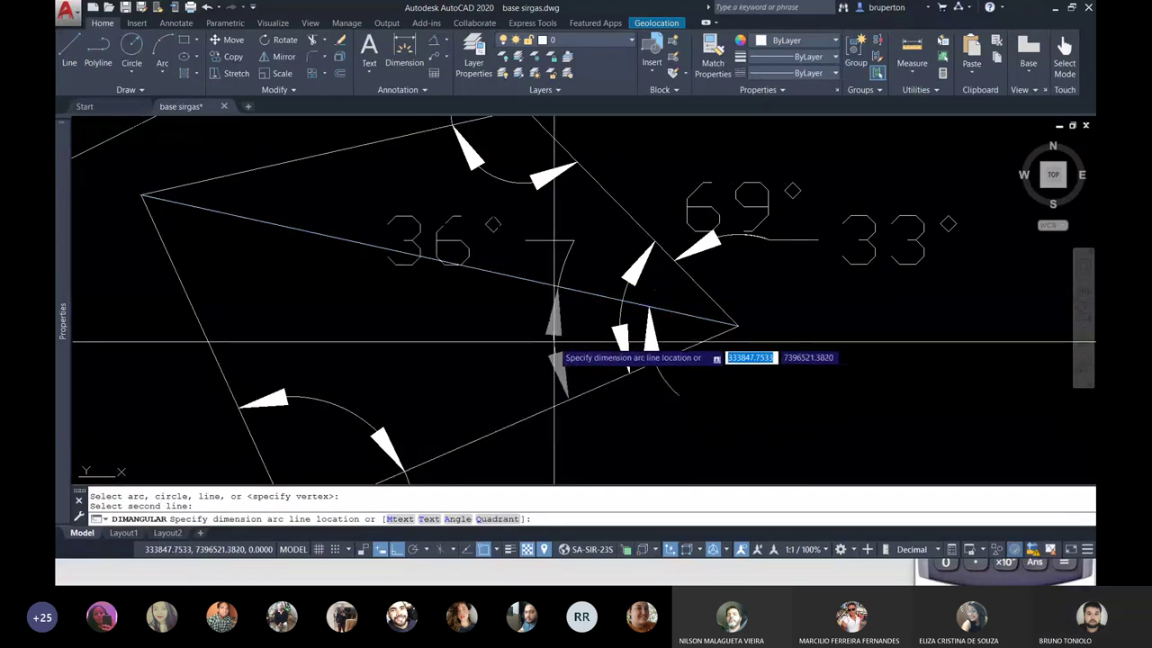
left_click(522, 296)
Step: Recentre the view on the whole lot and bring up the Start menu
scroll(522, 295, "down", 4)
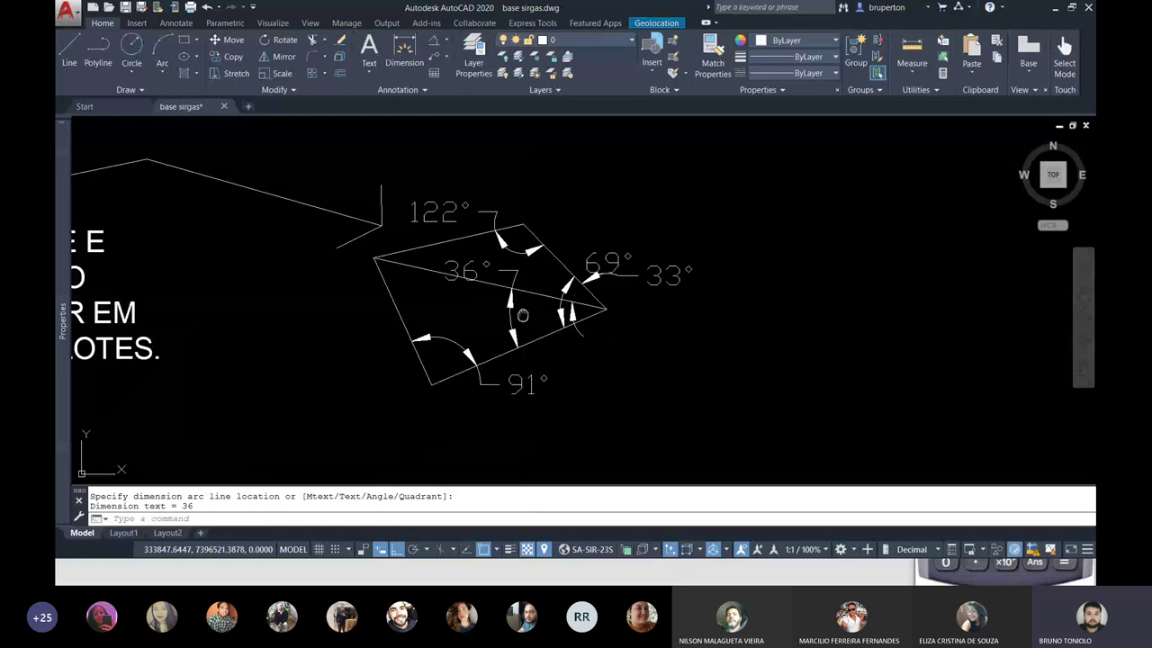
left_click_drag(524, 318, 532, 379)
scroll(605, 241, "up", 2)
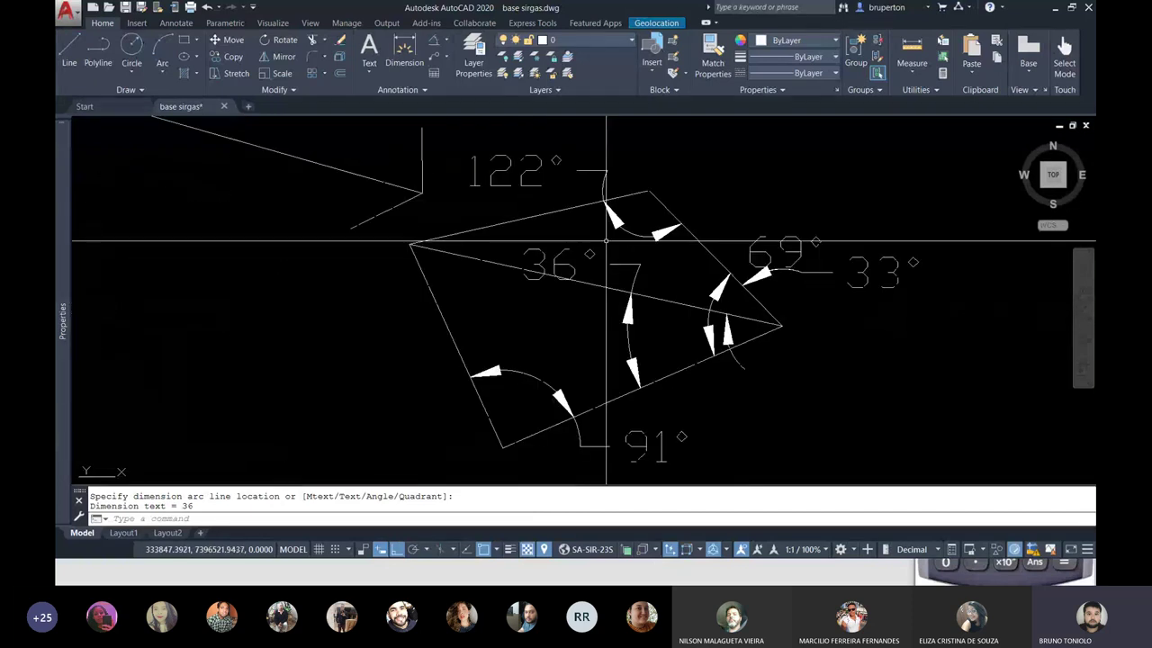
left_click_drag(580, 268, 649, 279)
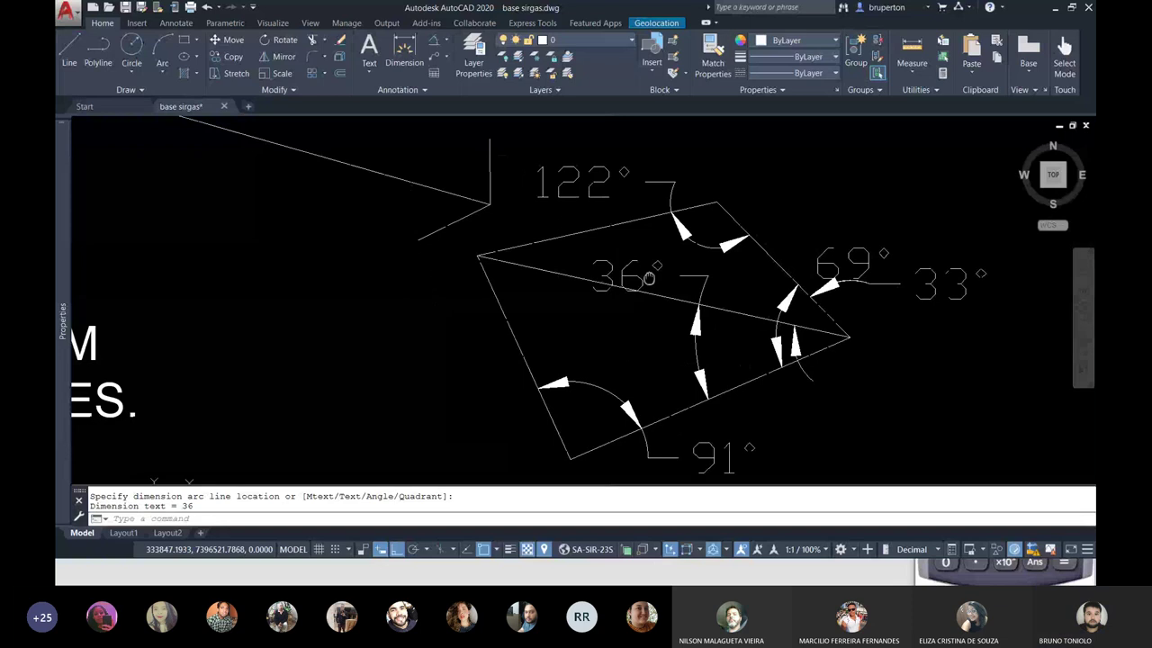
key("super")
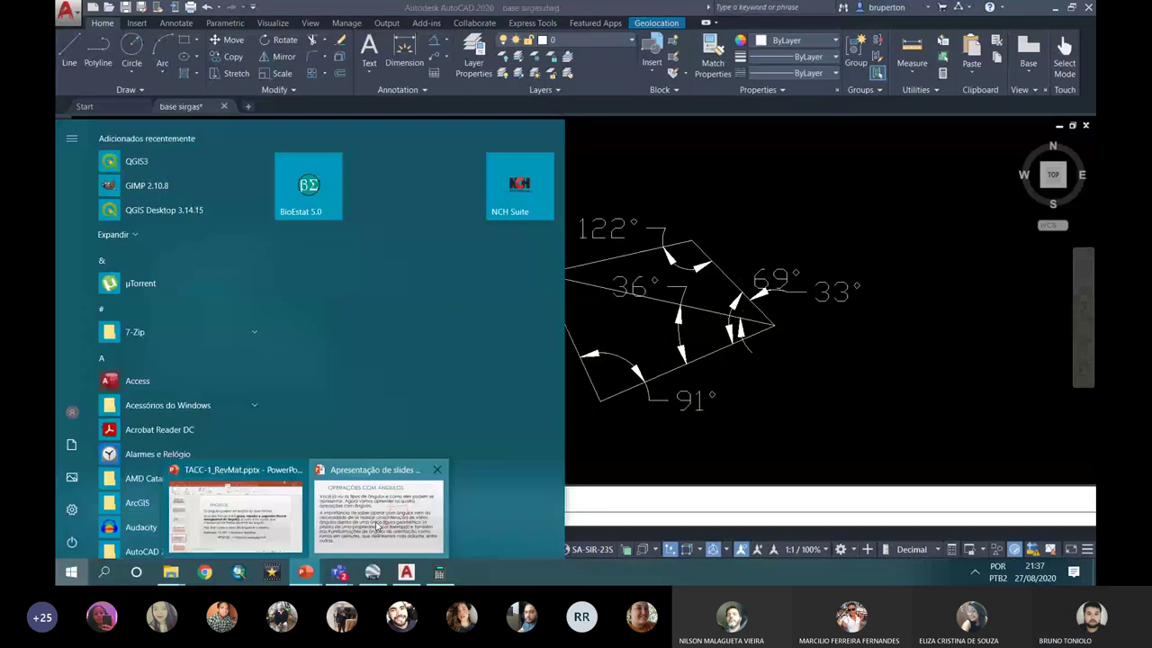
Step: Switch to the PowerPoint slideshow on the ADIÇÃO DE ÂNGULOS slide
left_click(378, 518)
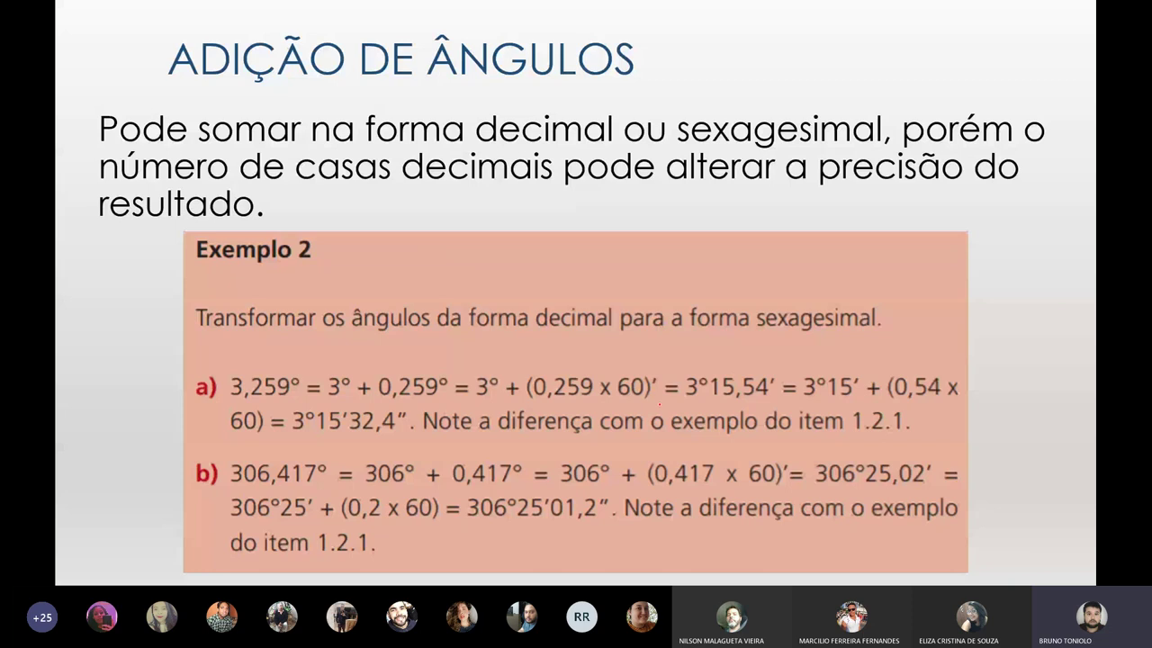
Step: Set the slideshow pointer to Apontador Laser, then Caneta, and advance to the angle-addition slide
right_click(569, 184)
mouse_move(627, 328)
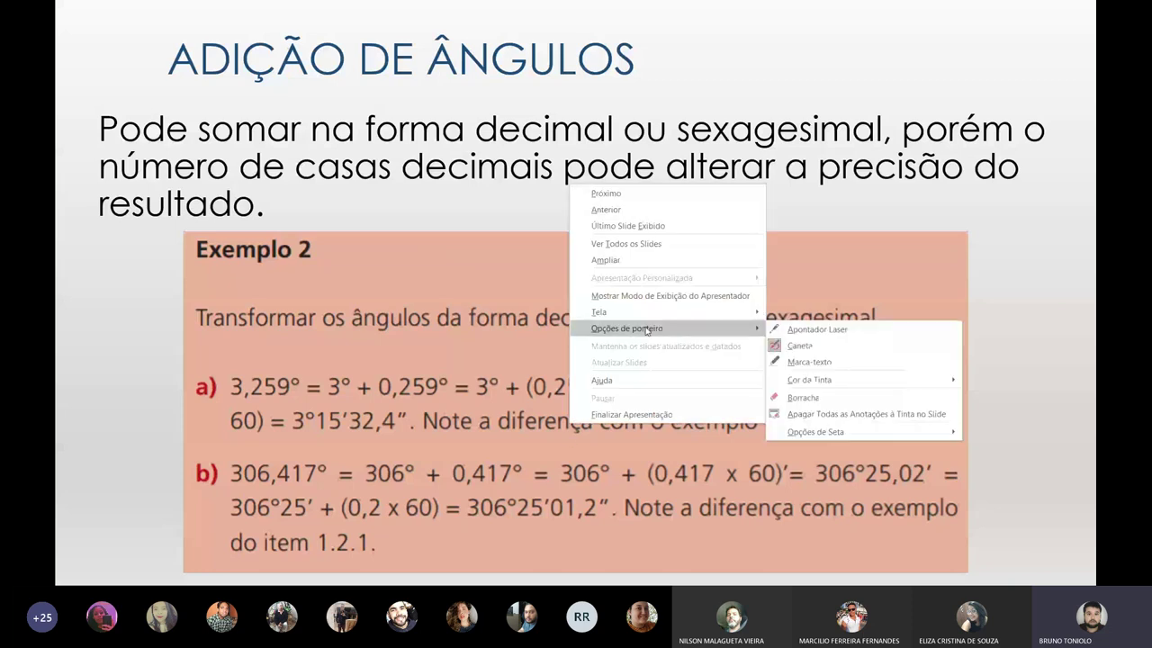
left_click(811, 331)
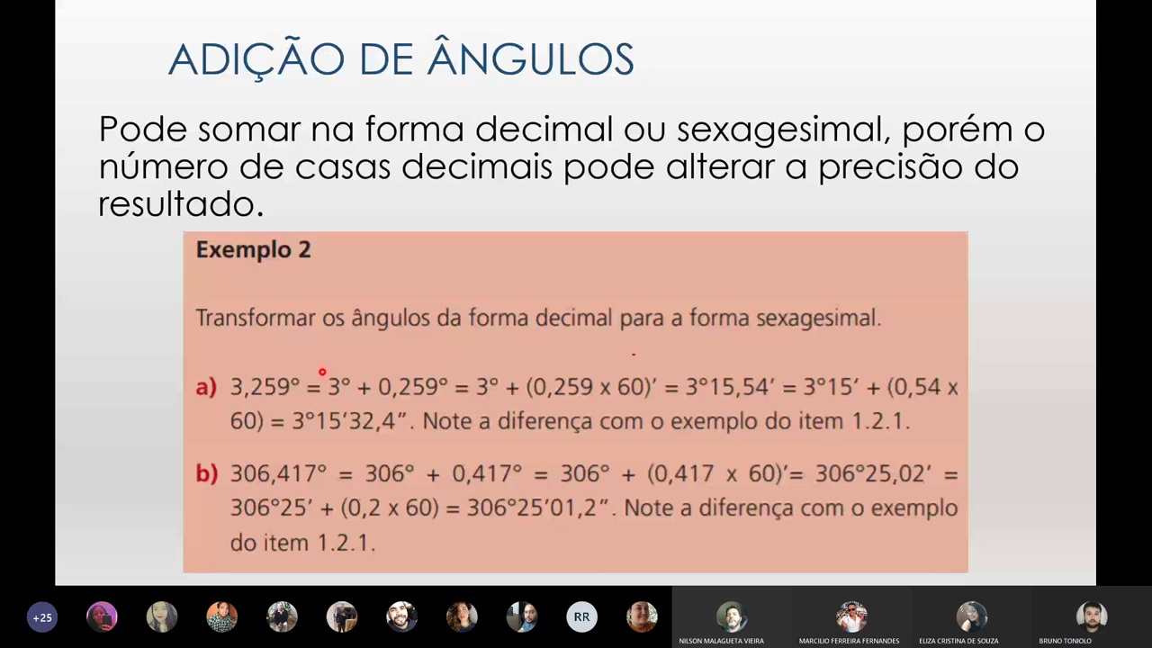
right_click(366, 83)
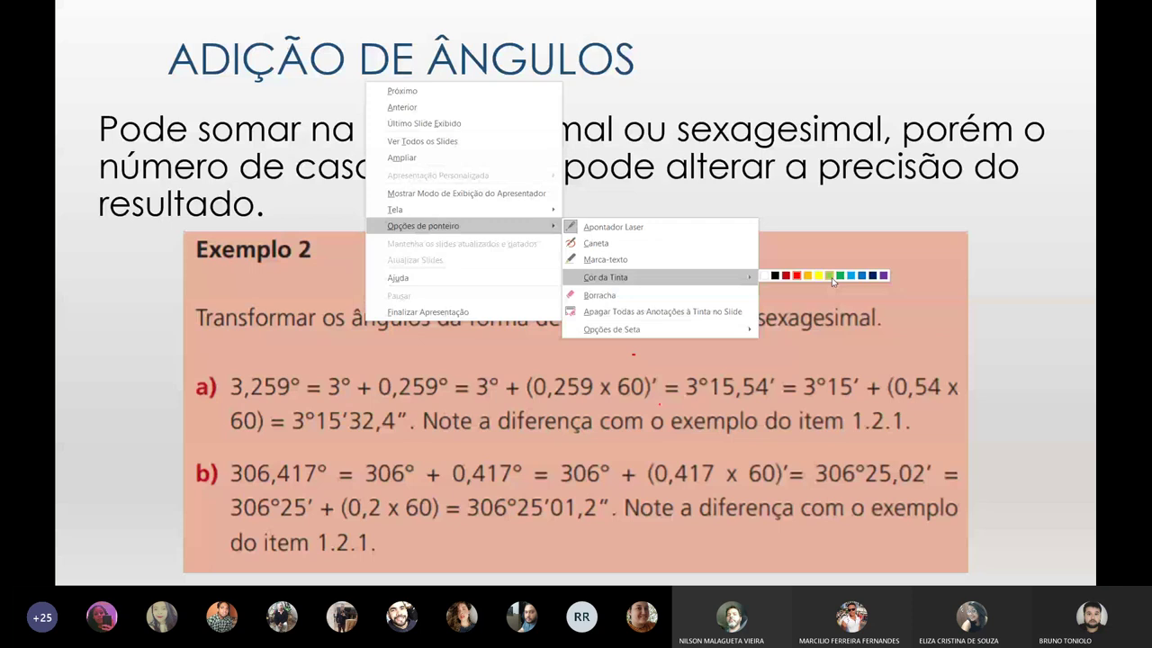
mouse_move(732, 309)
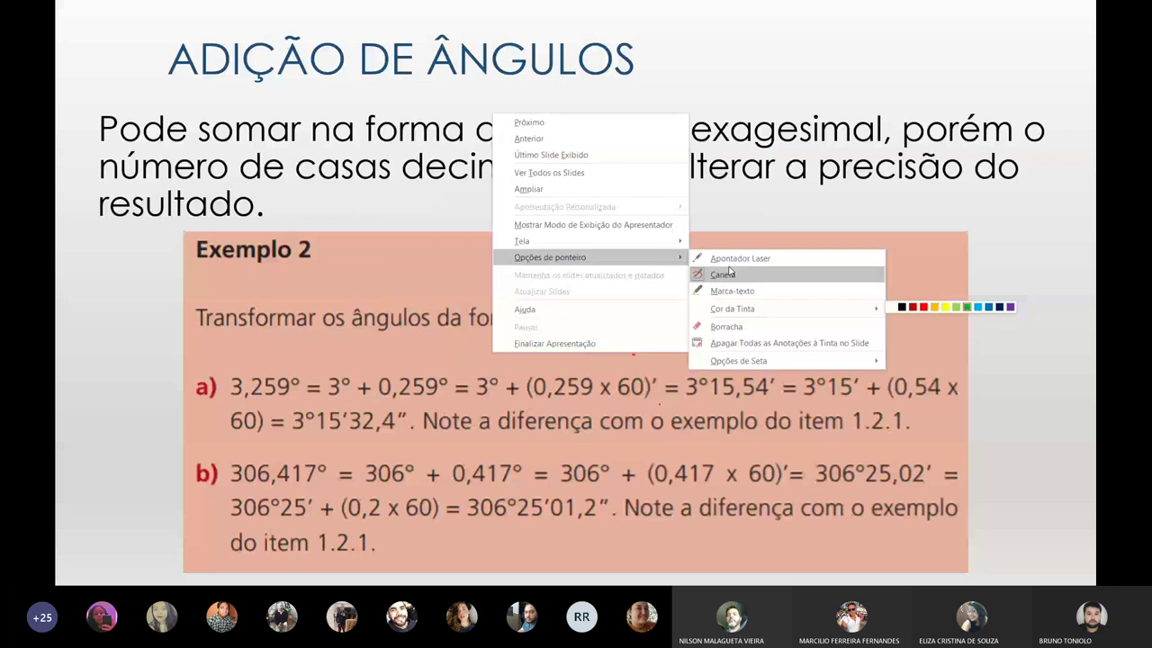
right_click(487, 293)
mouse_move(550, 257)
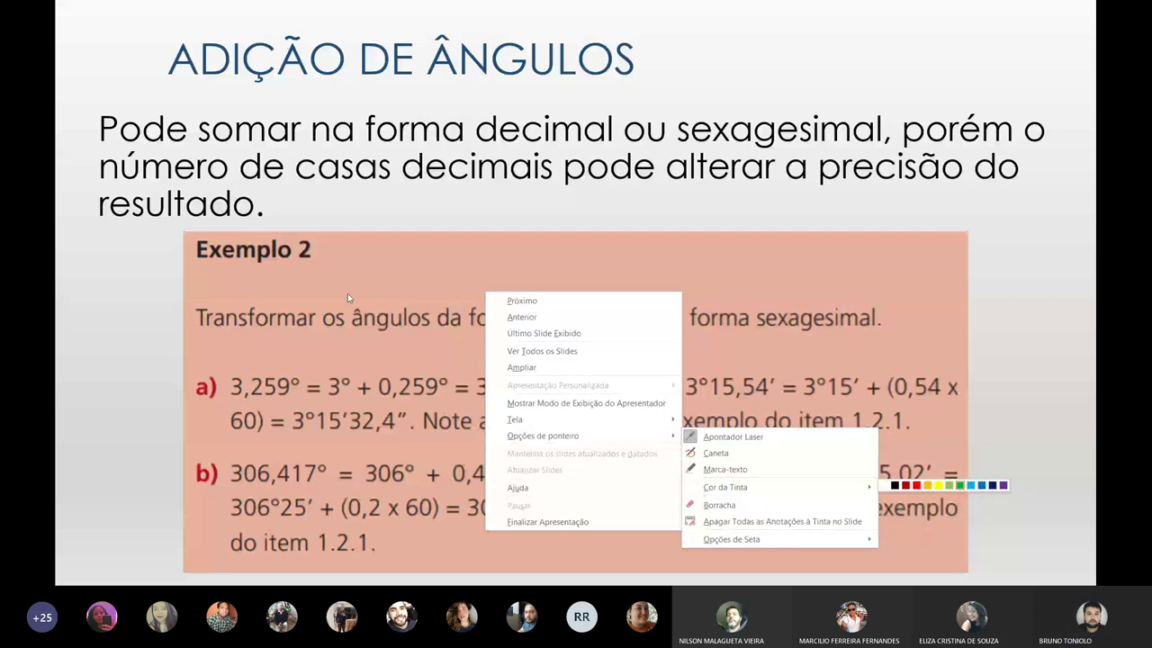
left_click(969, 487)
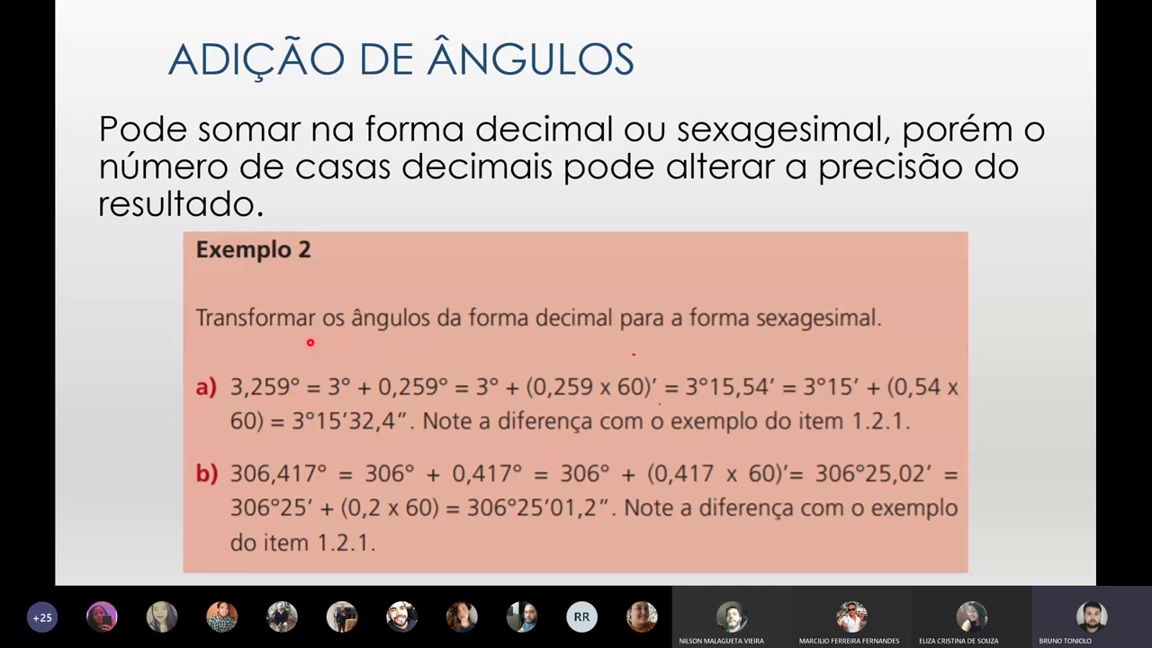
key("Right")
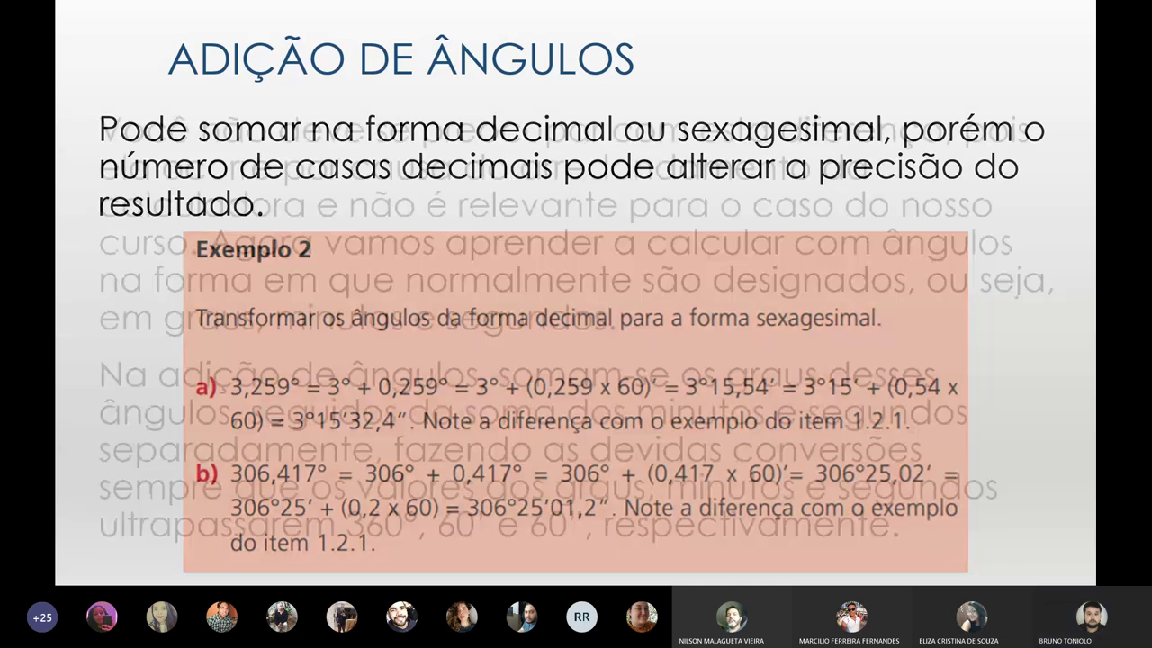
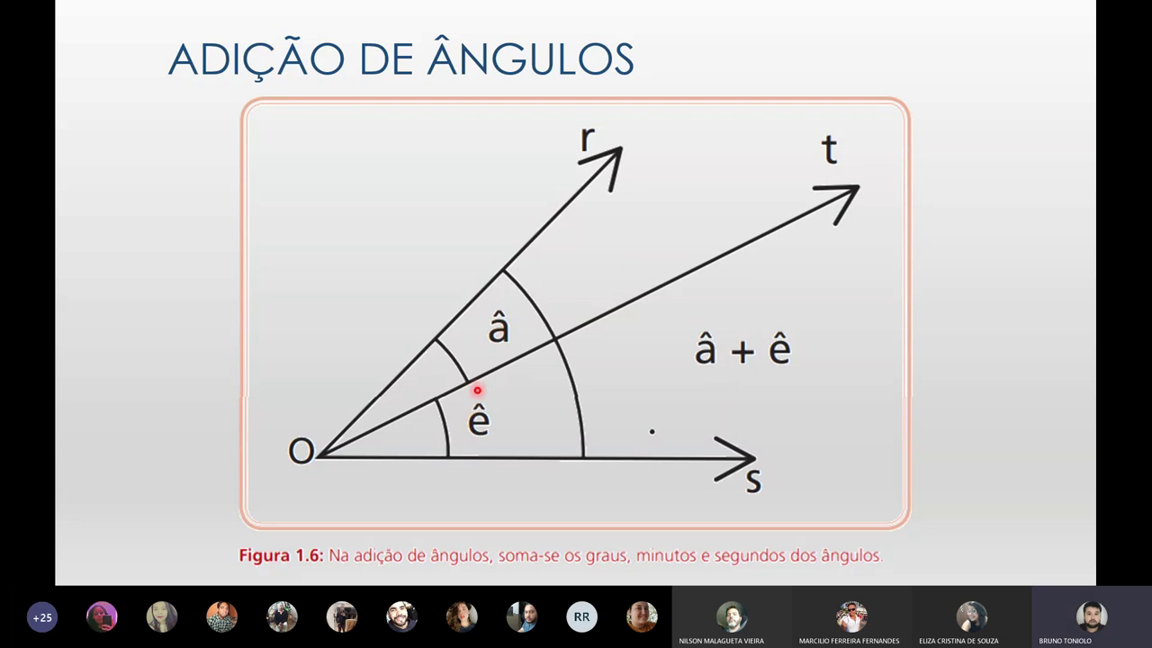
Step: Switch to the pen and write the green label D = â + ê on the figure
right_click(618, 335)
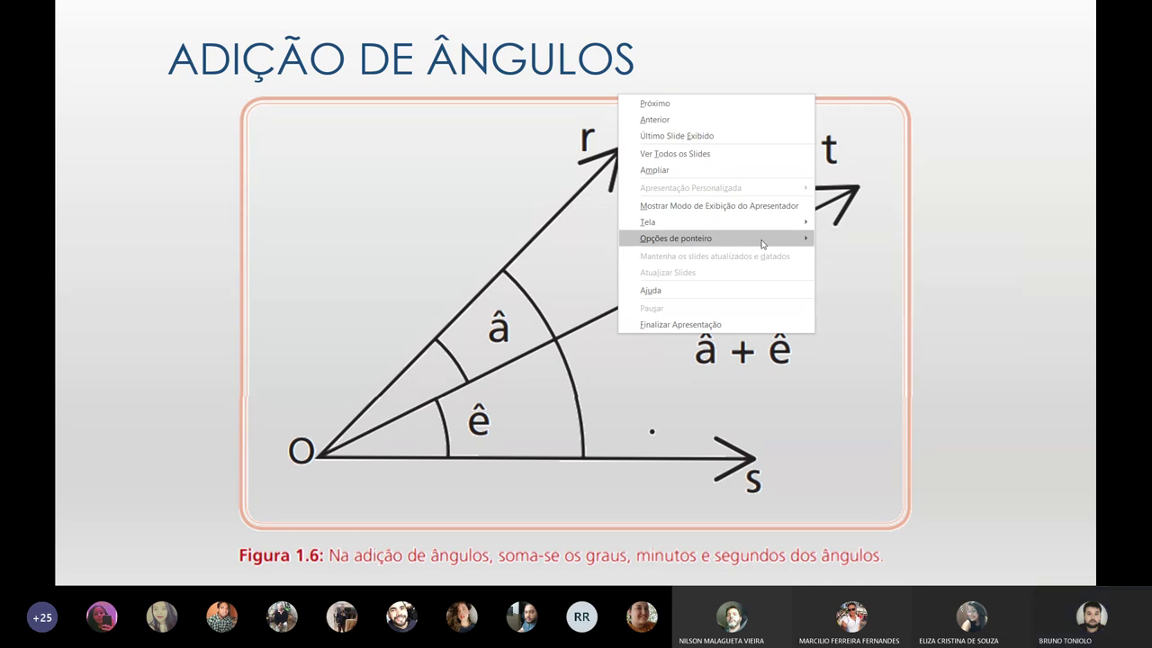
mouse_move(684, 238)
left_click(837, 258)
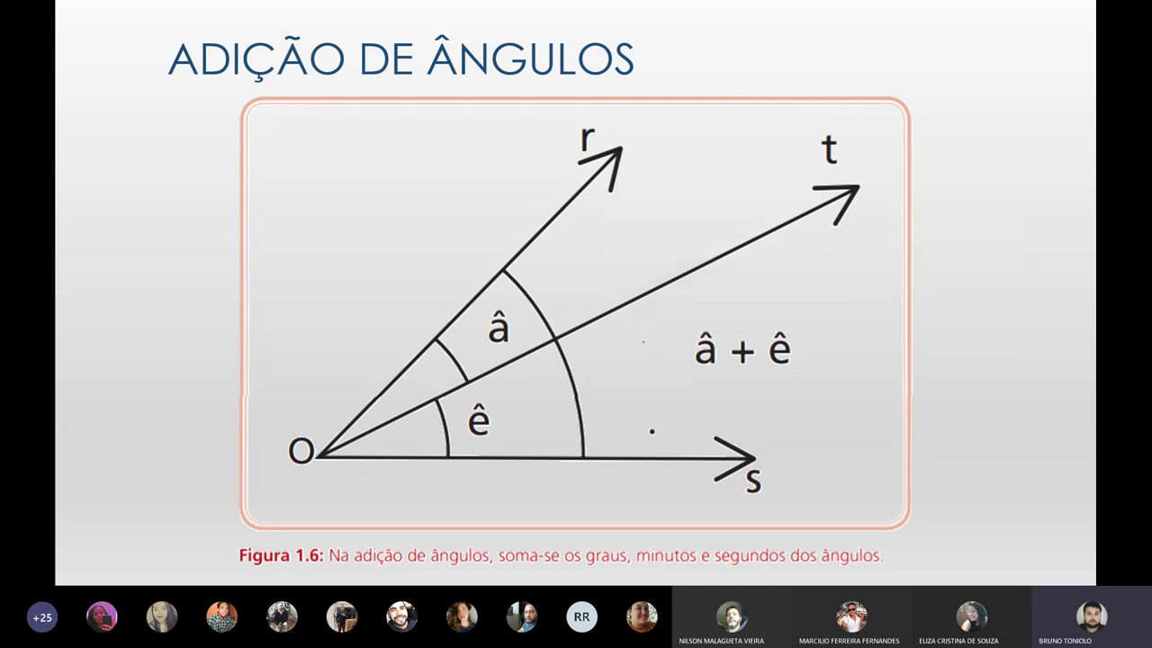
left_click_drag(630, 346, 633, 376)
left_click_drag(628, 340, 648, 340)
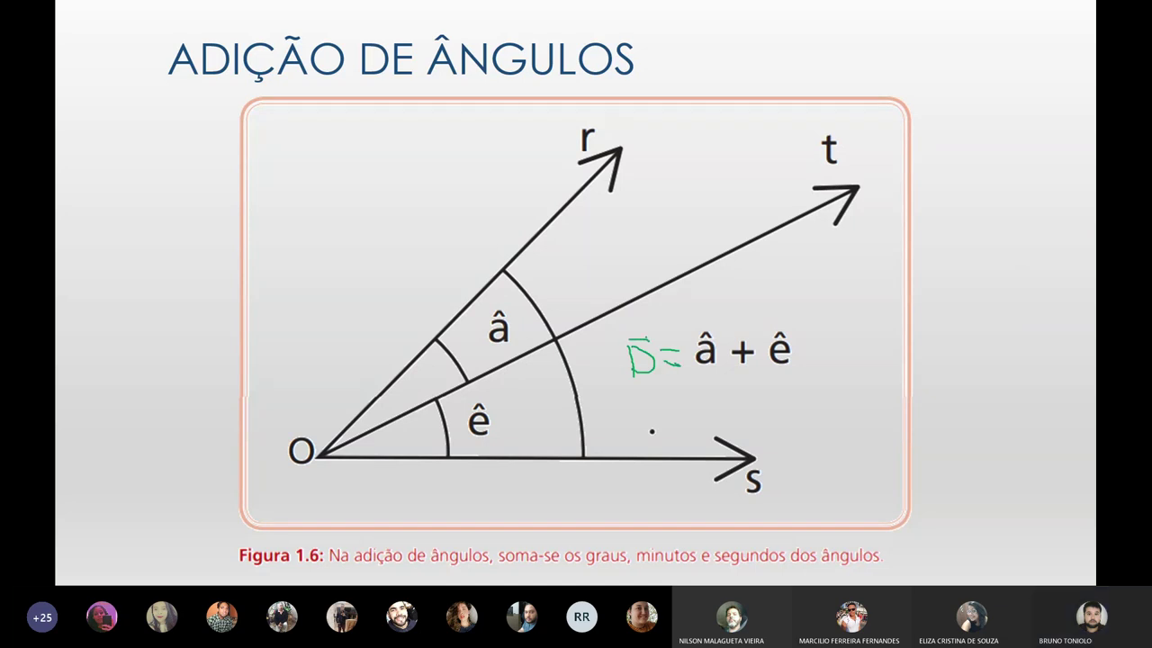
Step: Mark the â arc, outer arc cross and small arrow in green ink, then advance to Exemplo 3
left_click_drag(537, 304, 583, 286)
mouse_move(505, 271)
left_mouse_down()
mouse_move(551, 278)
mouse_move(589, 463)
left_mouse_up()
mouse_move(558, 261)
left_mouse_down()
mouse_move(605, 252)
mouse_move(592, 268)
left_mouse_up()
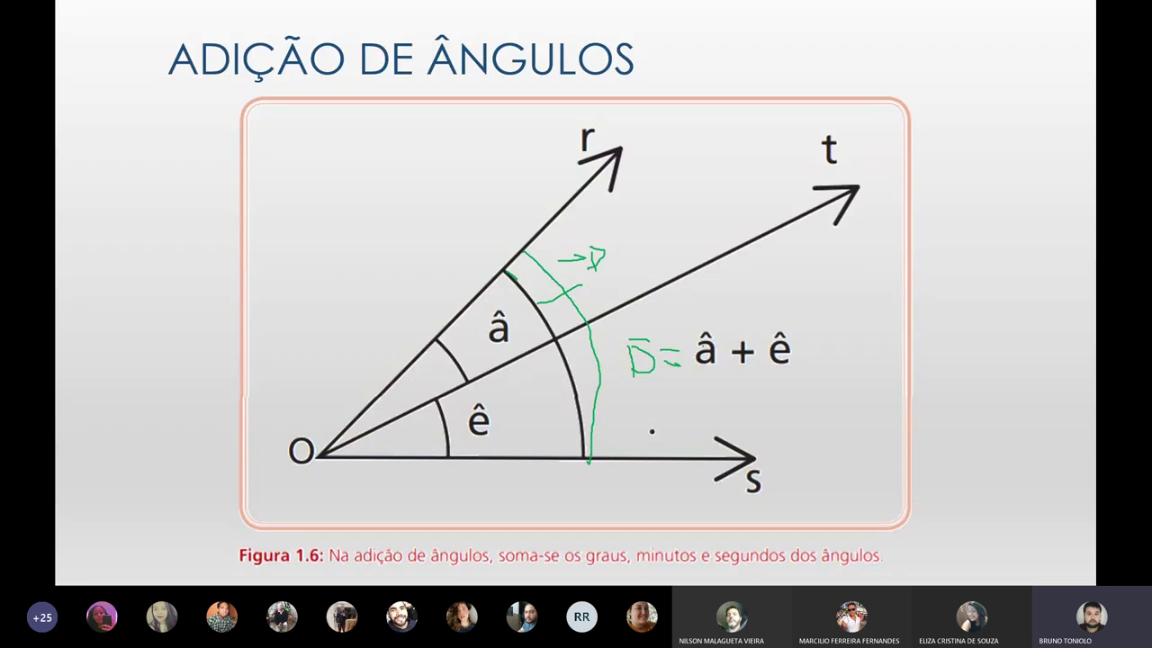
key("Right")
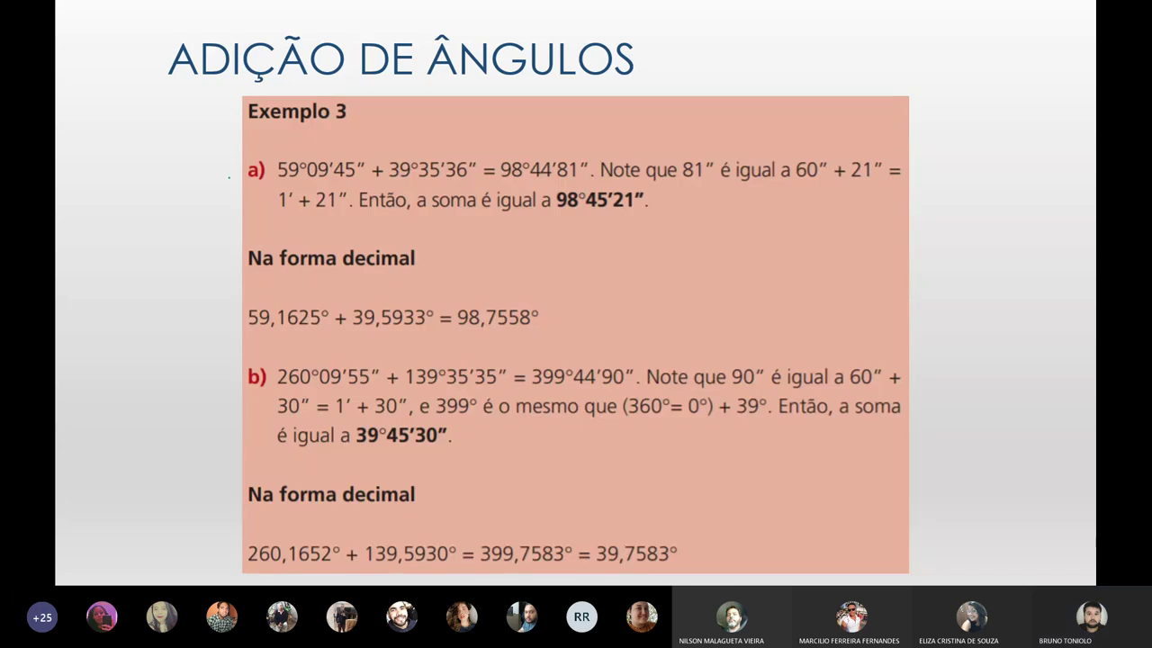
Step: Change the slideshow pointer to Apontador Laser and bring up the fx-82ES calculator
right_click(221, 248)
mouse_move(278, 387)
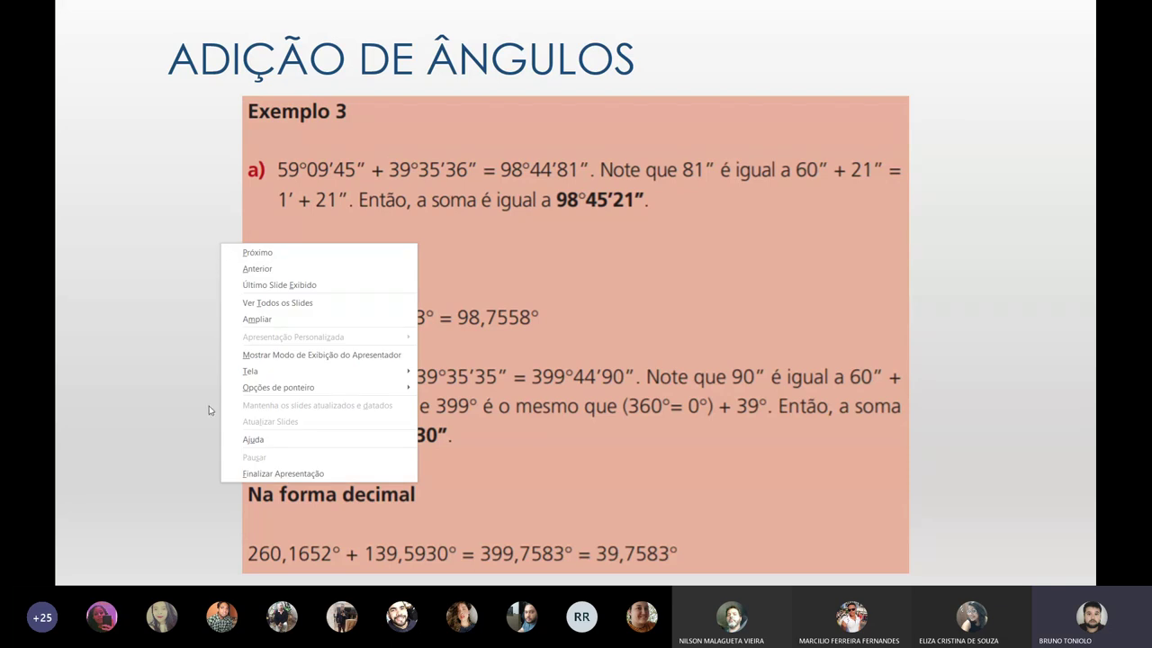
left_click(492, 392)
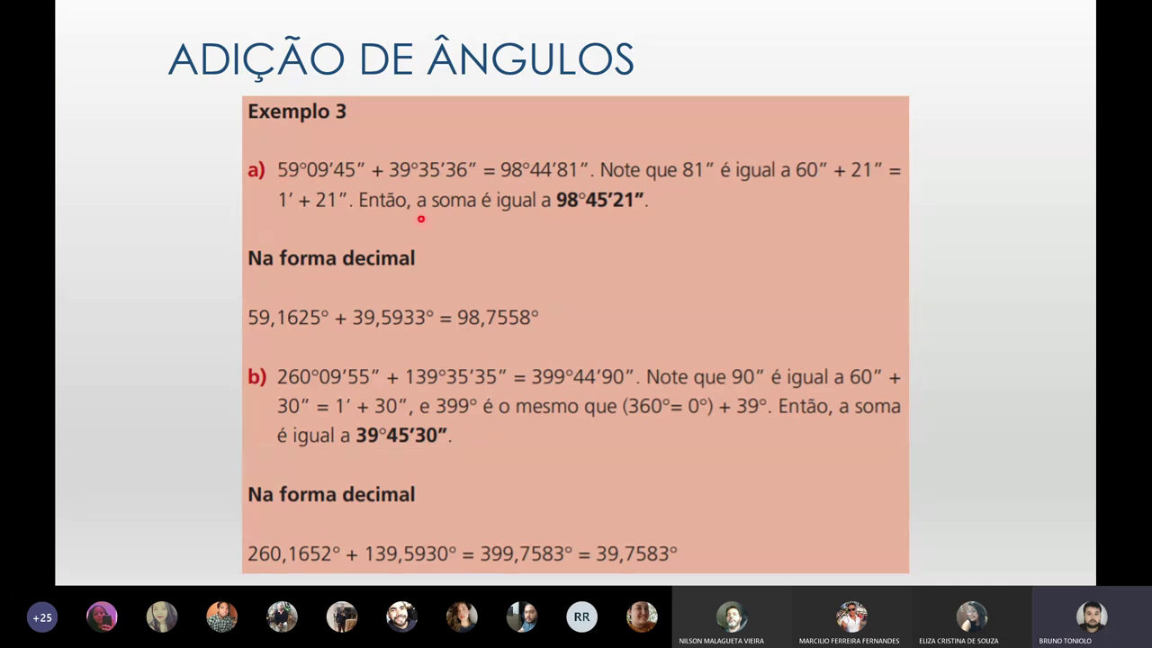
key("super")
key("super")
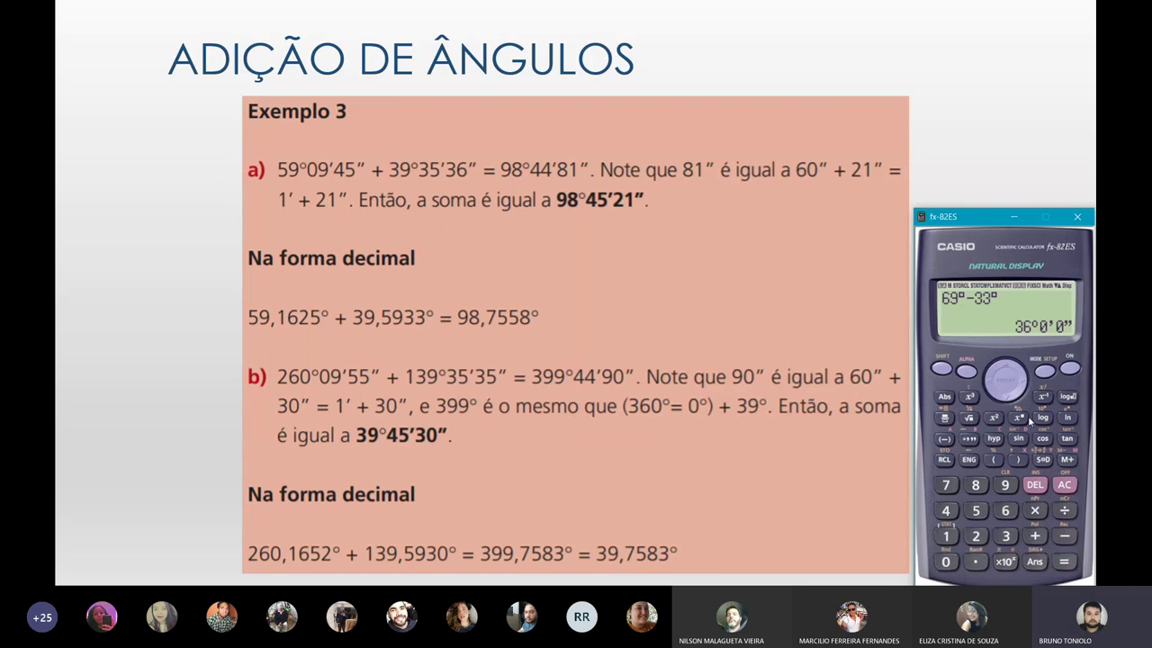
Step: Clear the calculator and compute 59+39 = 98
left_click(1070, 369)
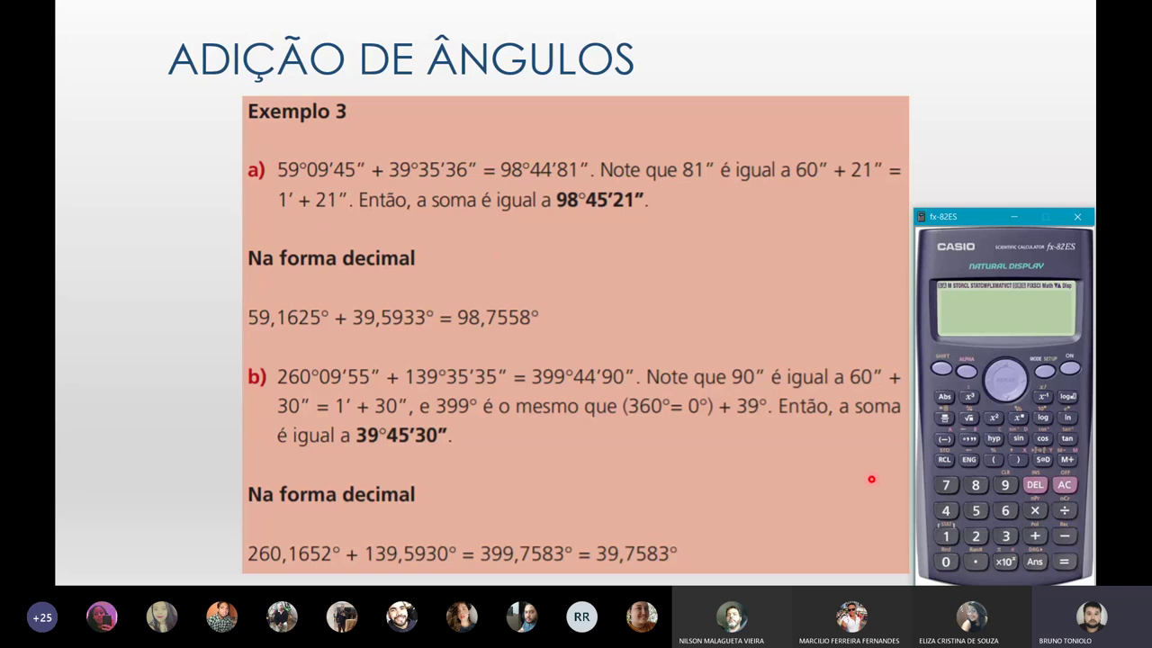
left_click(977, 511)
left_click(1005, 485)
left_click(1006, 535)
left_click(1006, 485)
left_click(1064, 560)
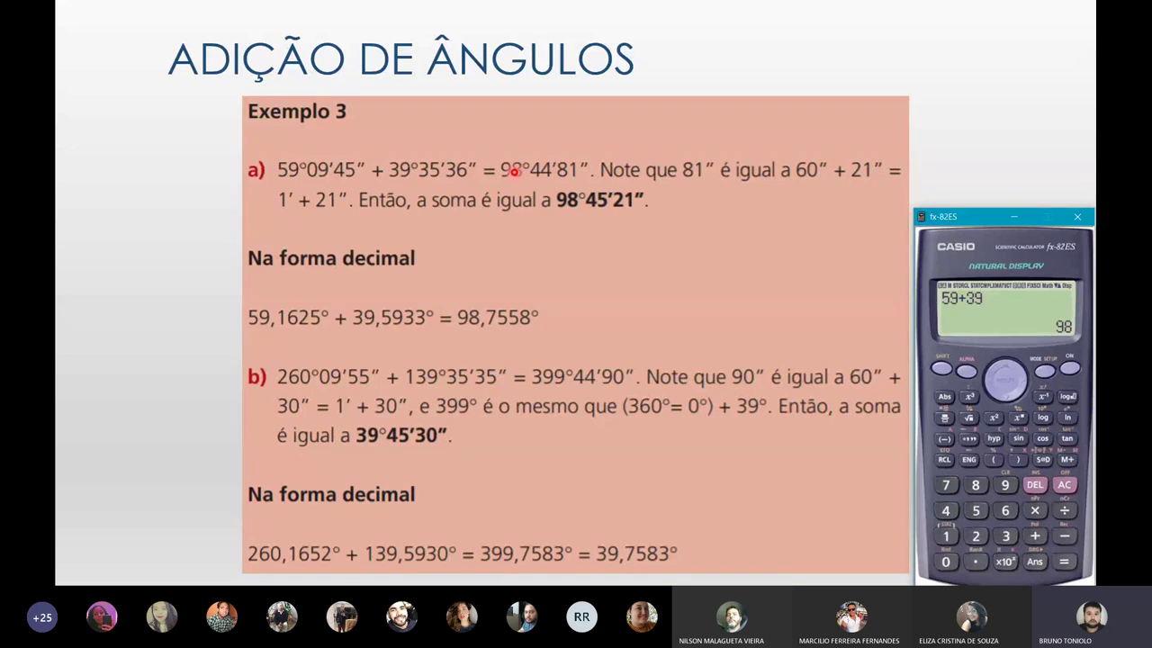
Step: Clear the display and compute 9+35 = 44
left_click(1064, 485)
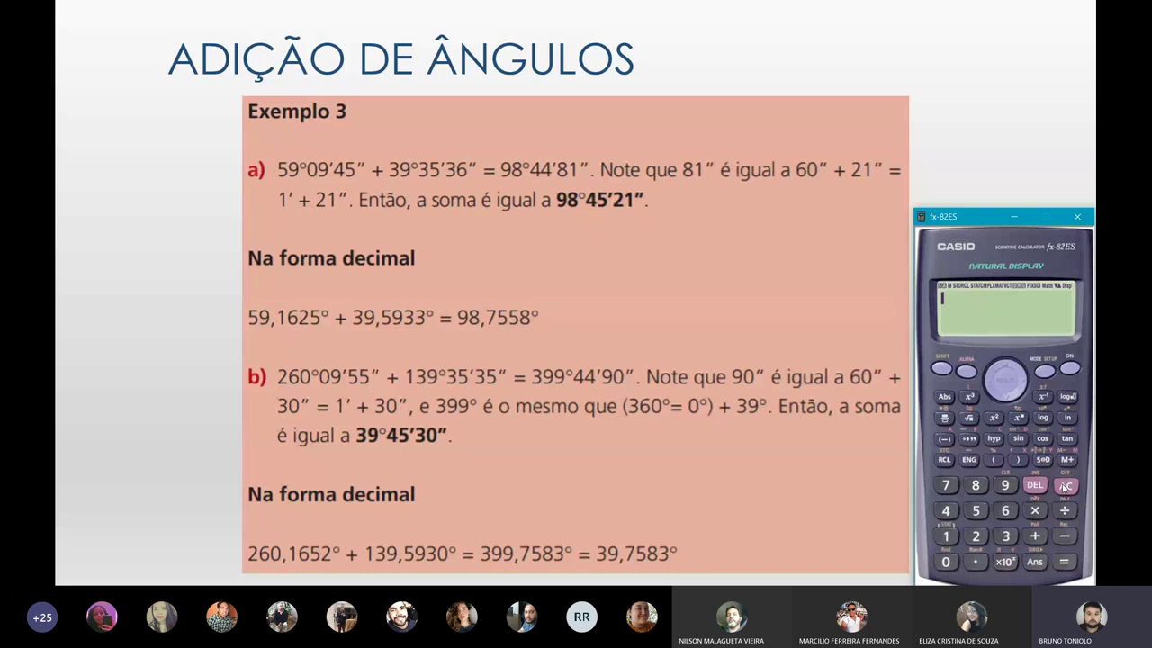
left_click(1005, 485)
left_click(1035, 536)
left_click(1006, 535)
left_click(977, 511)
left_click(1064, 560)
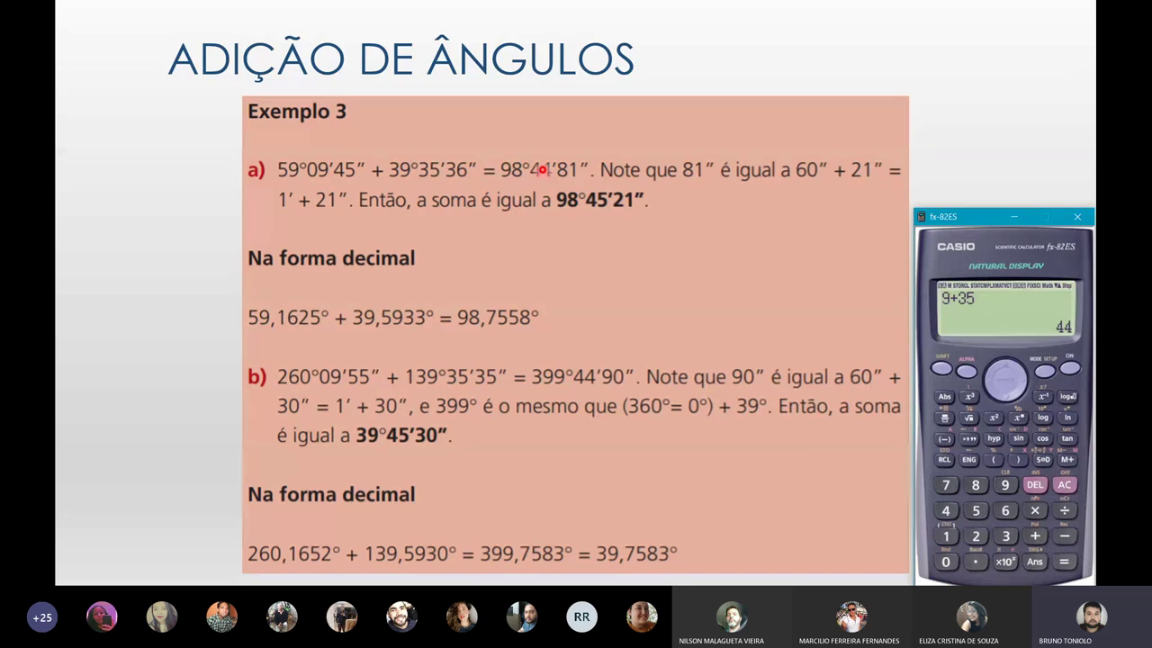
Step: Clear the display and key in 45+36 for the seconds sum
left_click(1064, 485)
left_click(946, 511)
left_click(976, 510)
left_click(1035, 535)
left_click(1003, 537)
left_click(1005, 511)
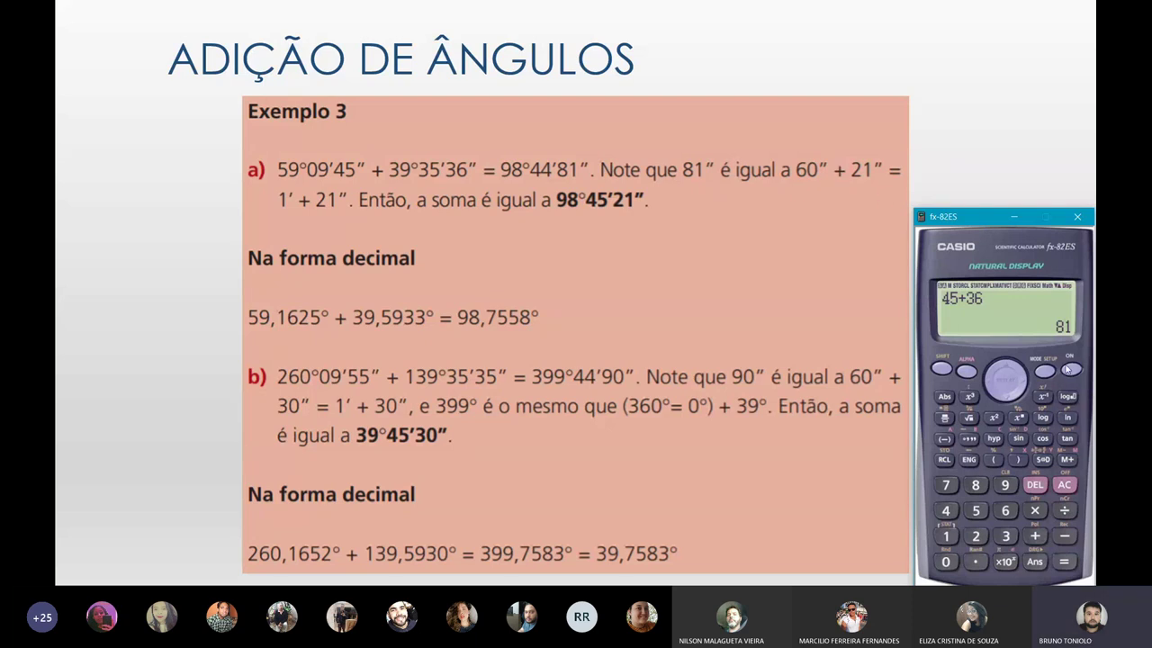
Step: Compute 60+21 = 81 and hide the calculator window
left_click(1006, 510)
left_click(952, 561)
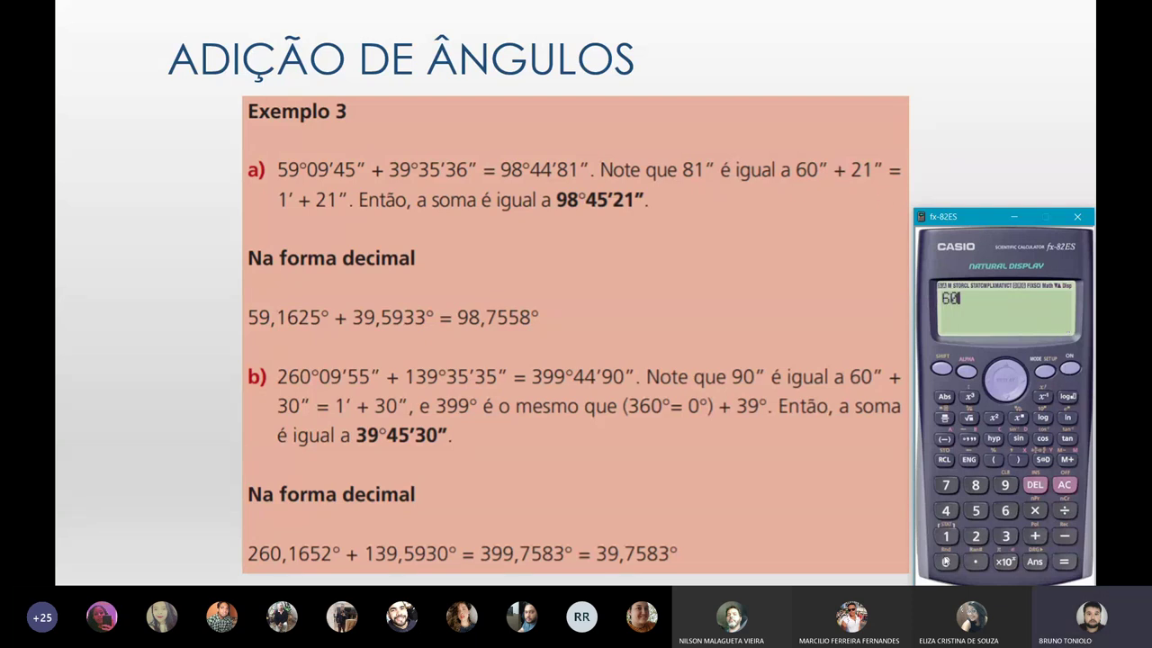
left_click(1036, 538)
left_click(977, 536)
left_click(946, 537)
left_click(1064, 561)
left_click(805, 159)
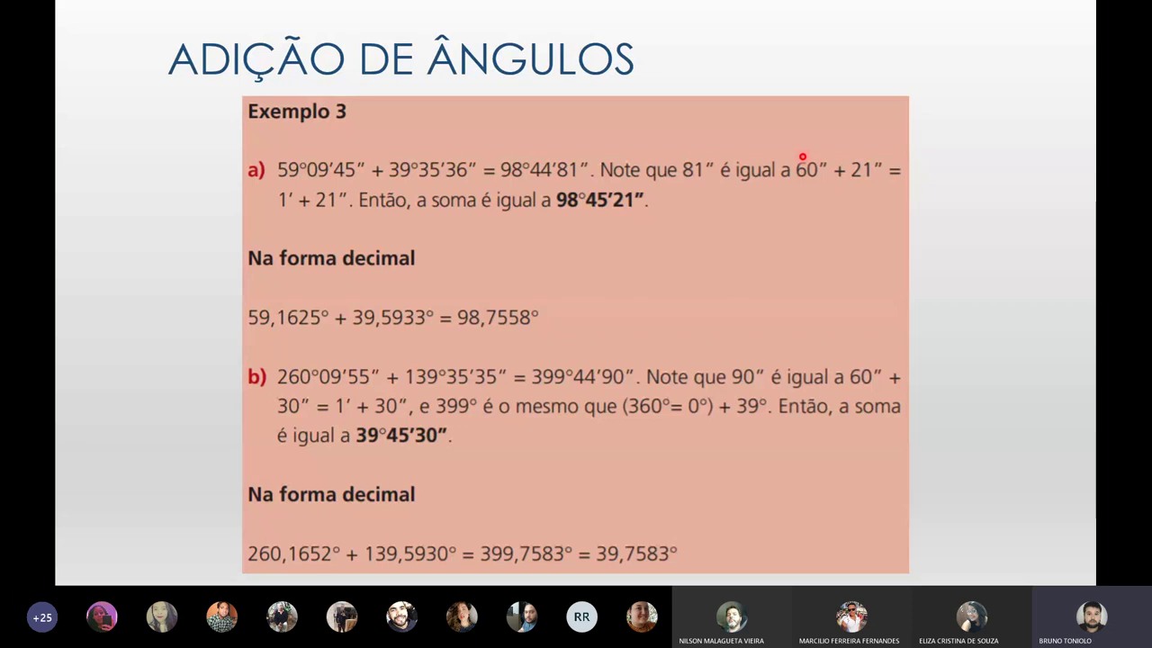
Step: With the pen, draw green arrows carrying 60″ into the minutes and 21″ into 98°45′21″
right_click(790, 209)
mouse_move(847, 352)
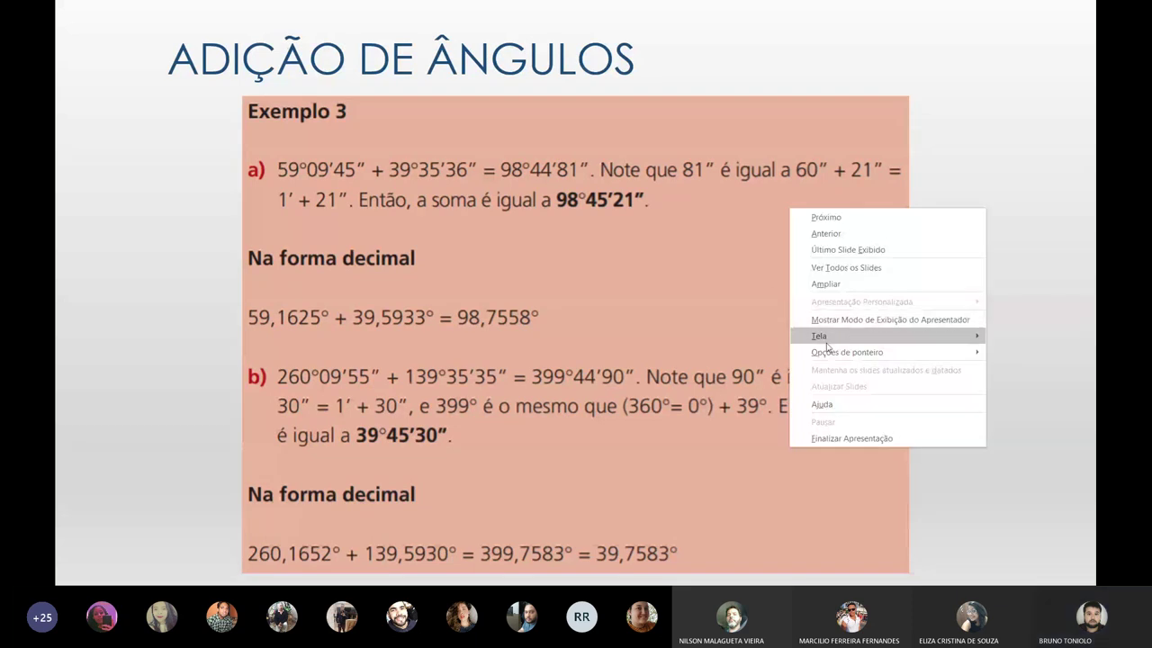
left_click(709, 354)
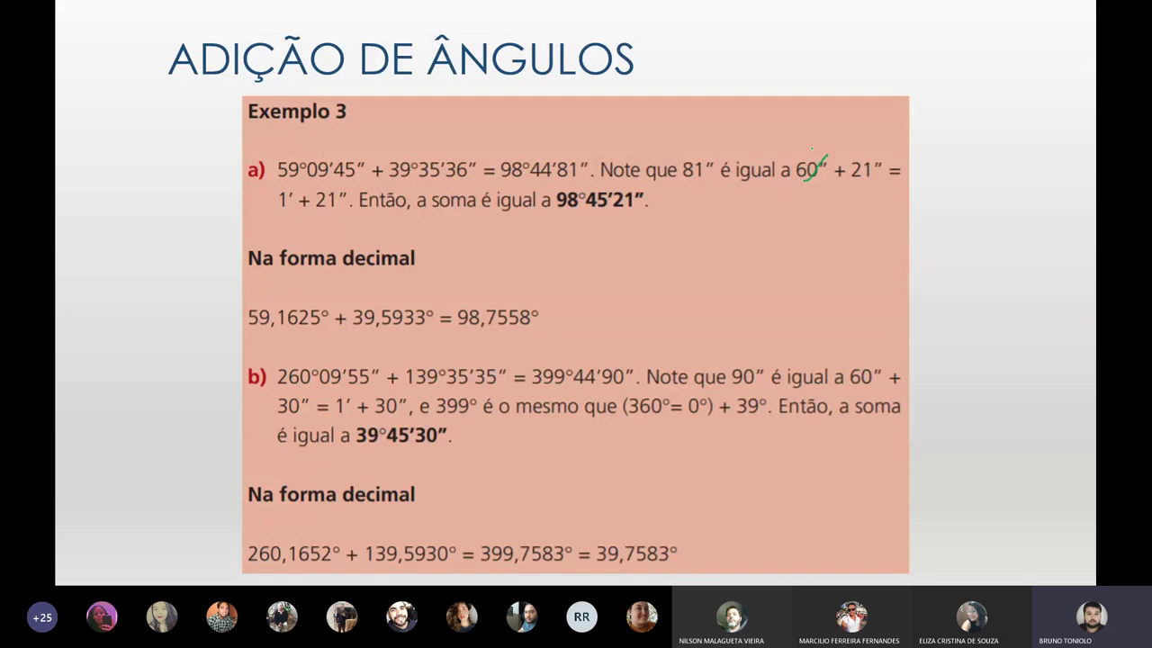
mouse_move(800, 131)
left_mouse_down()
mouse_move(818, 127)
mouse_move(628, 137)
mouse_move(533, 157)
left_mouse_up()
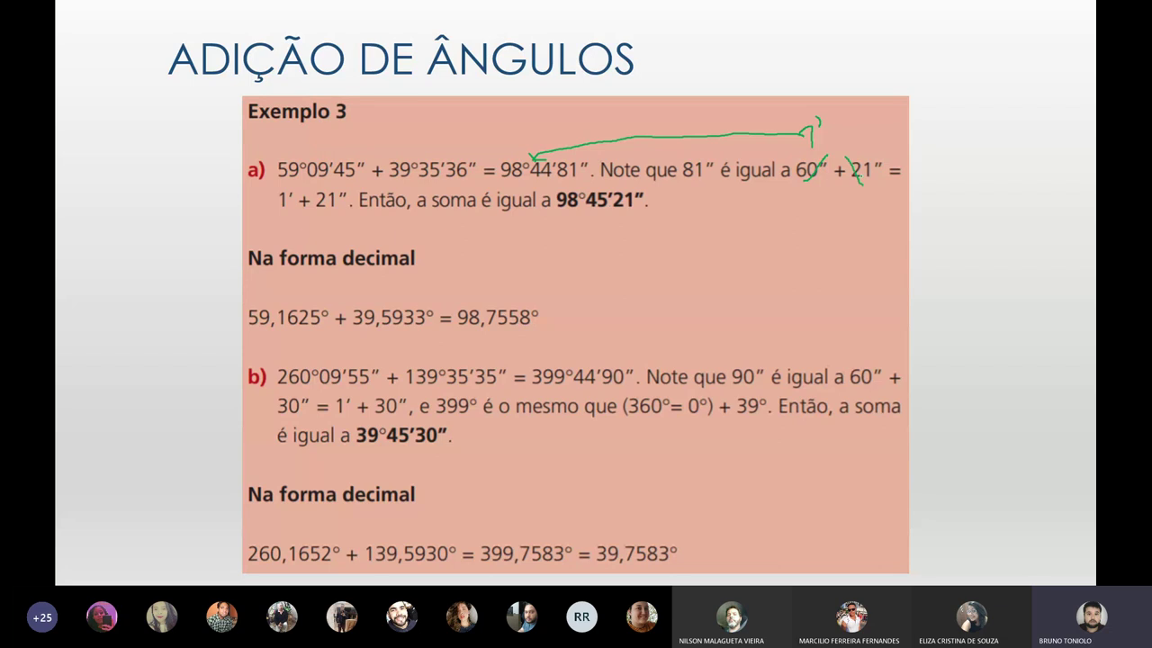
mouse_move(862, 180)
left_mouse_down()
mouse_move(744, 231)
mouse_move(635, 209)
left_mouse_up()
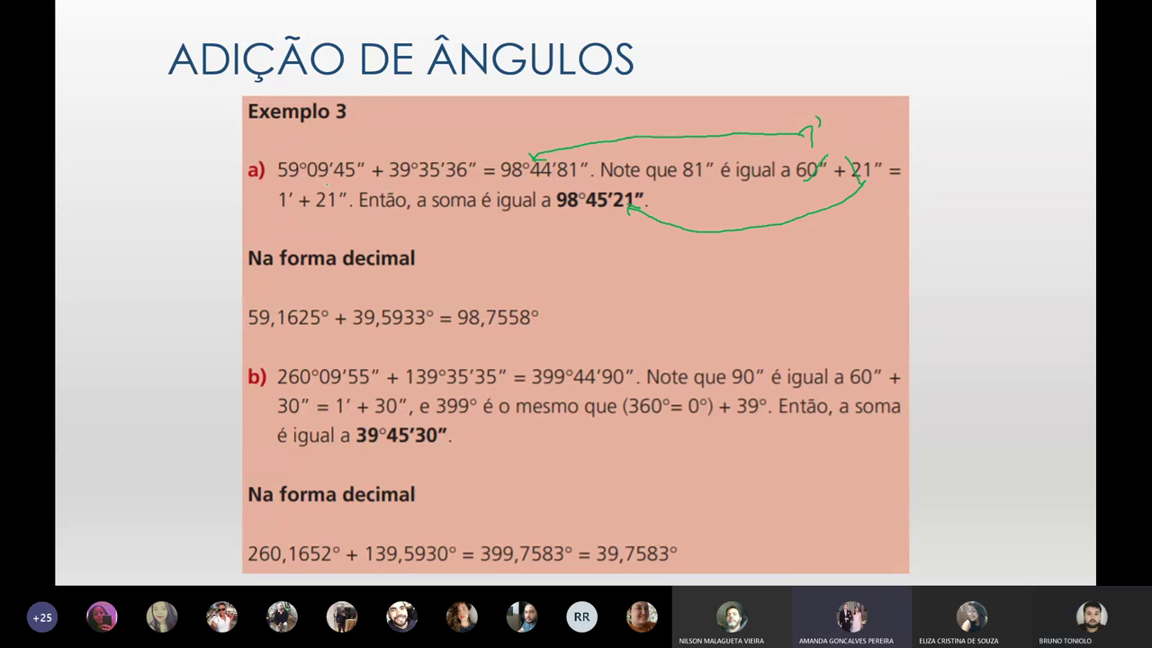
key("super")
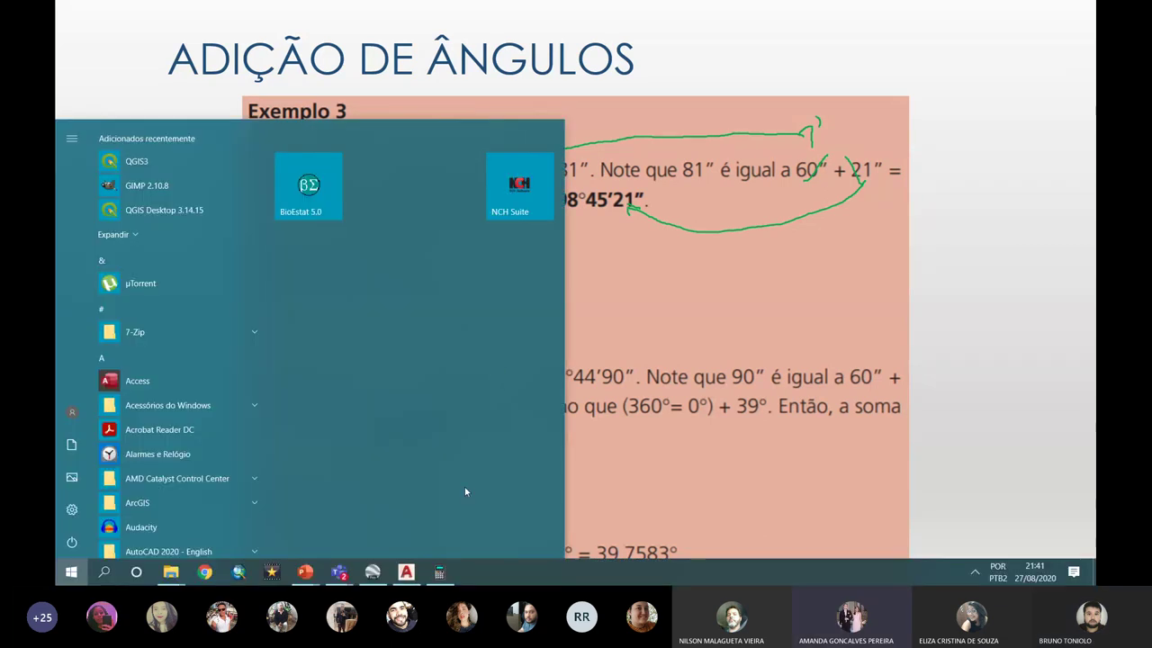
mouse_move(339, 572)
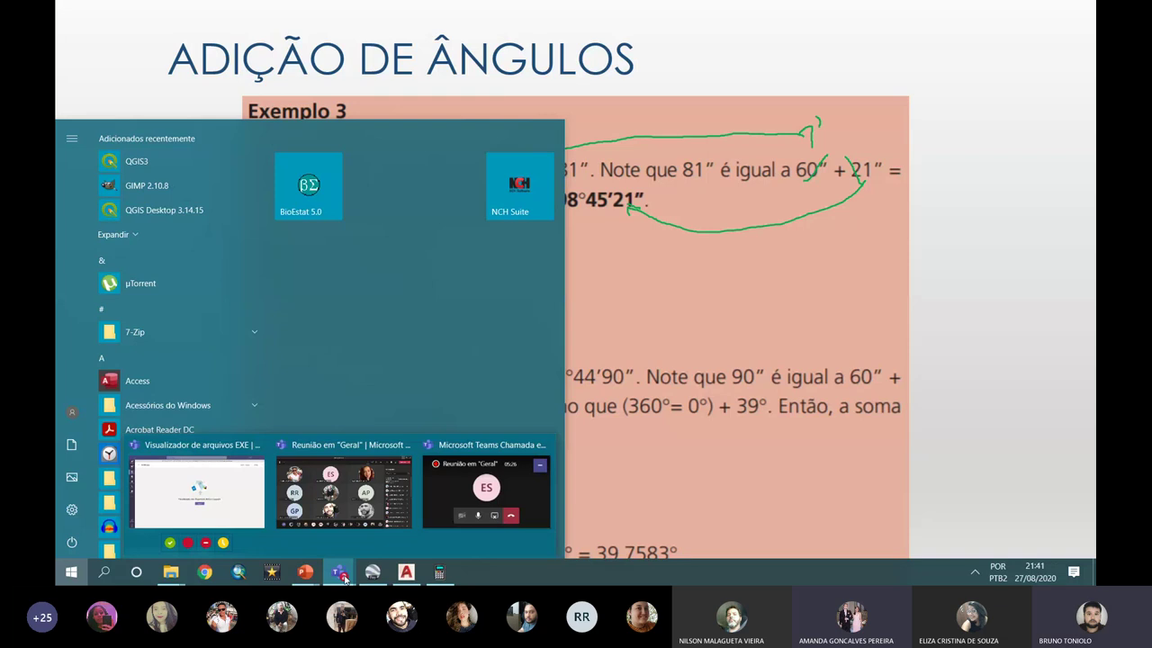
Step: Minimize the Teams meeting to its floating call window and switch back to the laser pointer
left_click(343, 490)
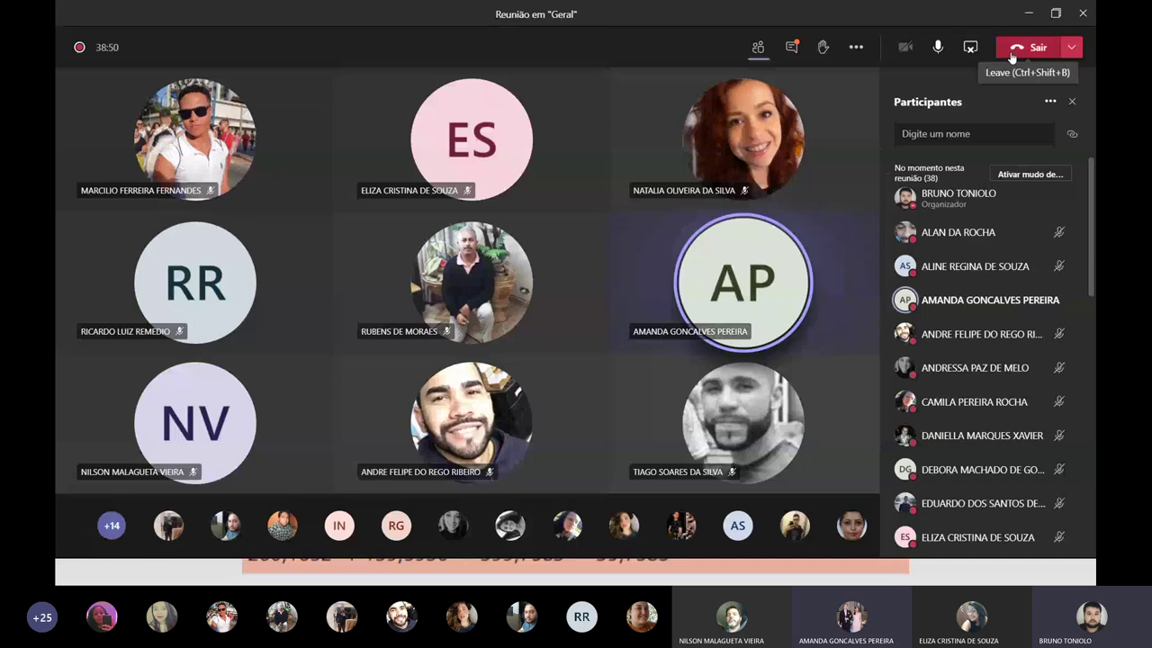
left_click(1029, 13)
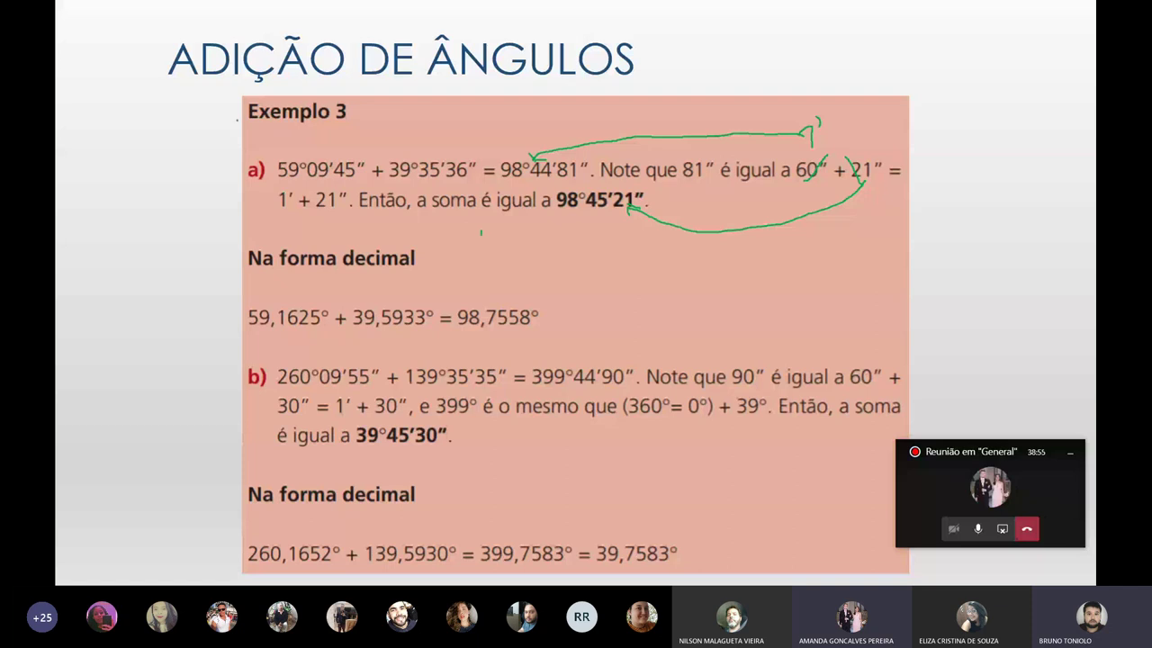
right_click(248, 142)
mouse_move(306, 286)
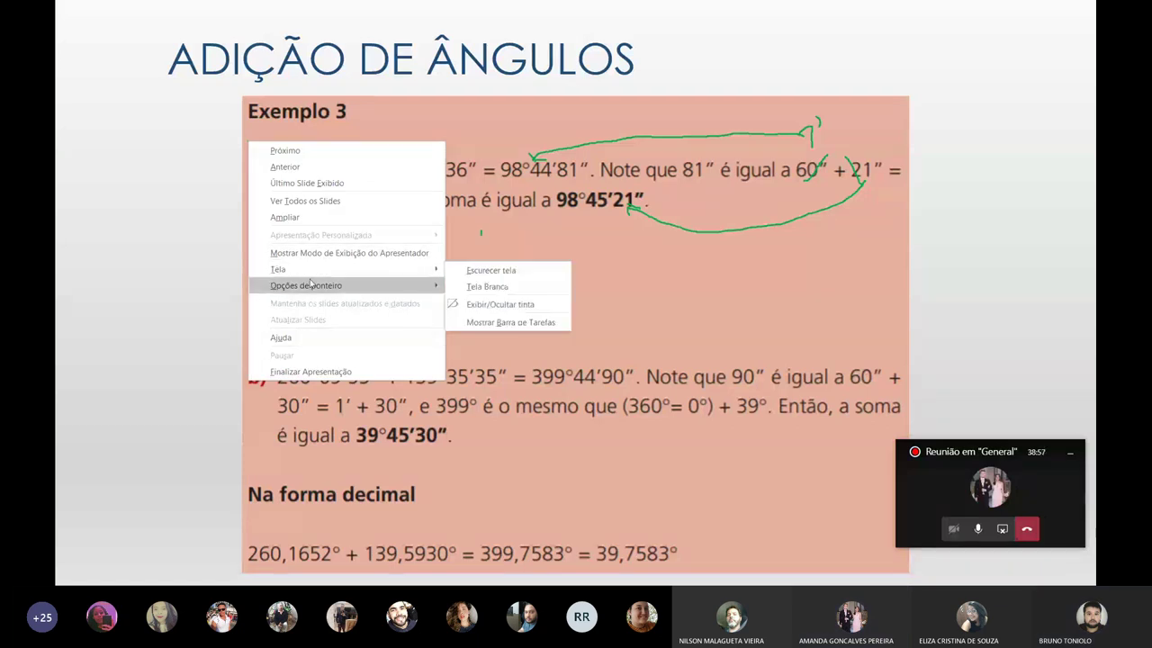
left_click(478, 286)
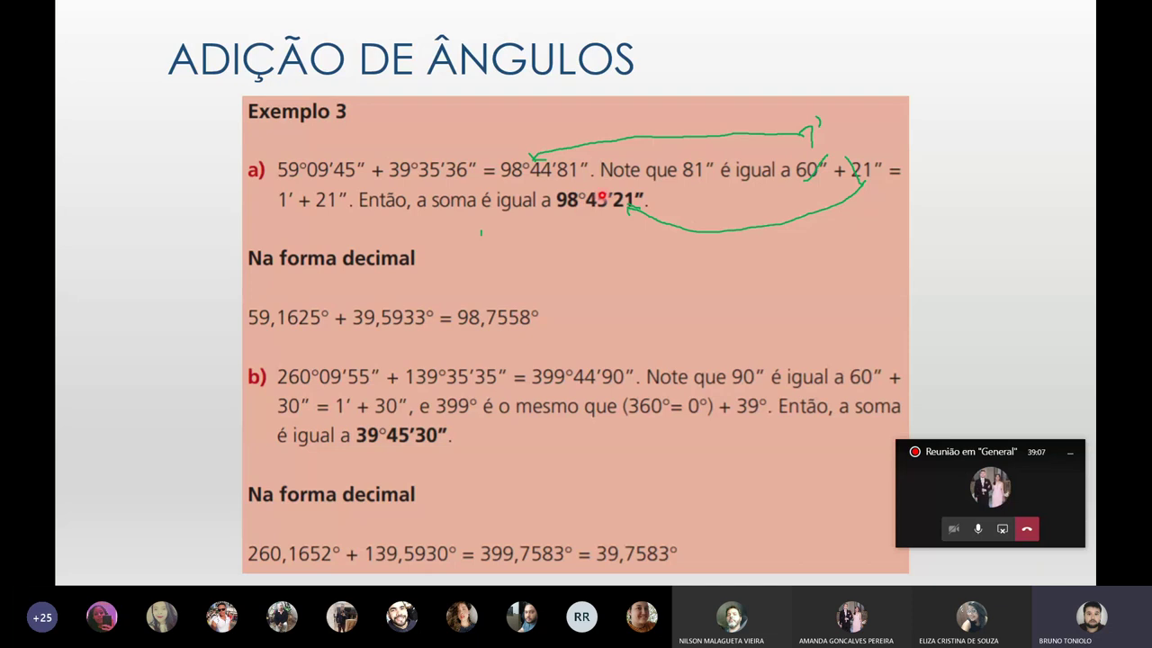
key("super")
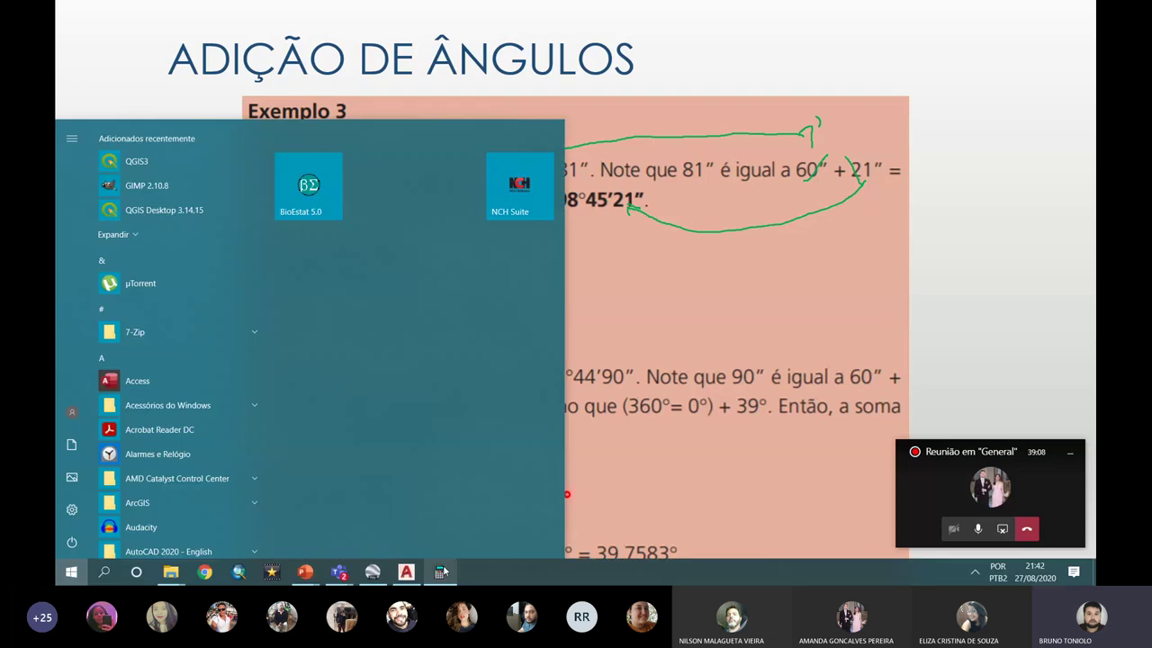
Step: Reposition the calculator, hide the Teams call window, clear, and enter 59°09′45″
left_click(440, 573)
left_click_drag(1009, 230, 951, 199)
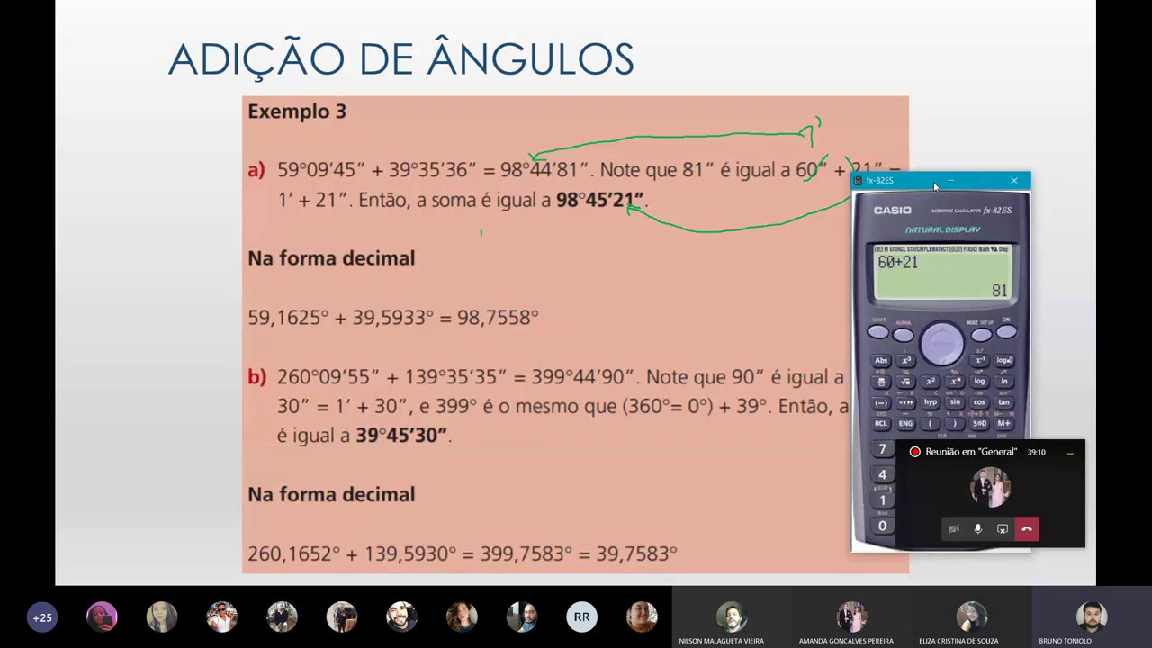
left_click(1068, 455)
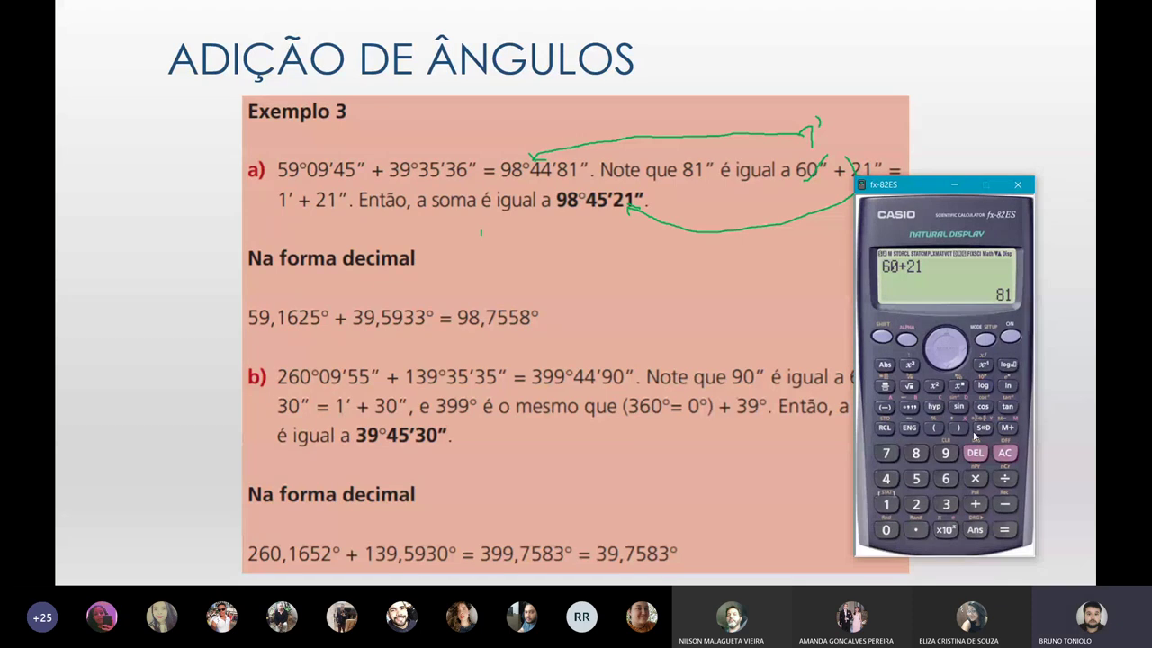
left_click(1011, 450)
left_click(917, 479)
left_click(946, 455)
left_click(911, 408)
left_click(945, 454)
left_click(911, 409)
left_click(885, 479)
left_click(916, 478)
left_click(911, 409)
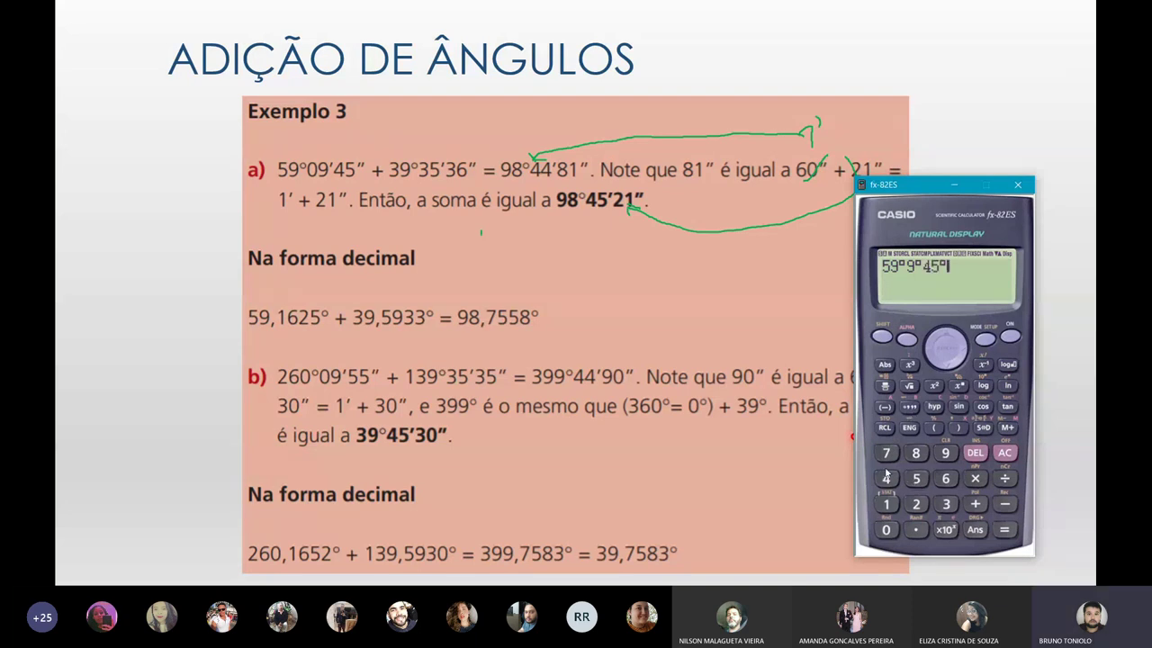
Step: Add 39°35′36″ to get 98°45′21″, then clear the display
left_click(972, 505)
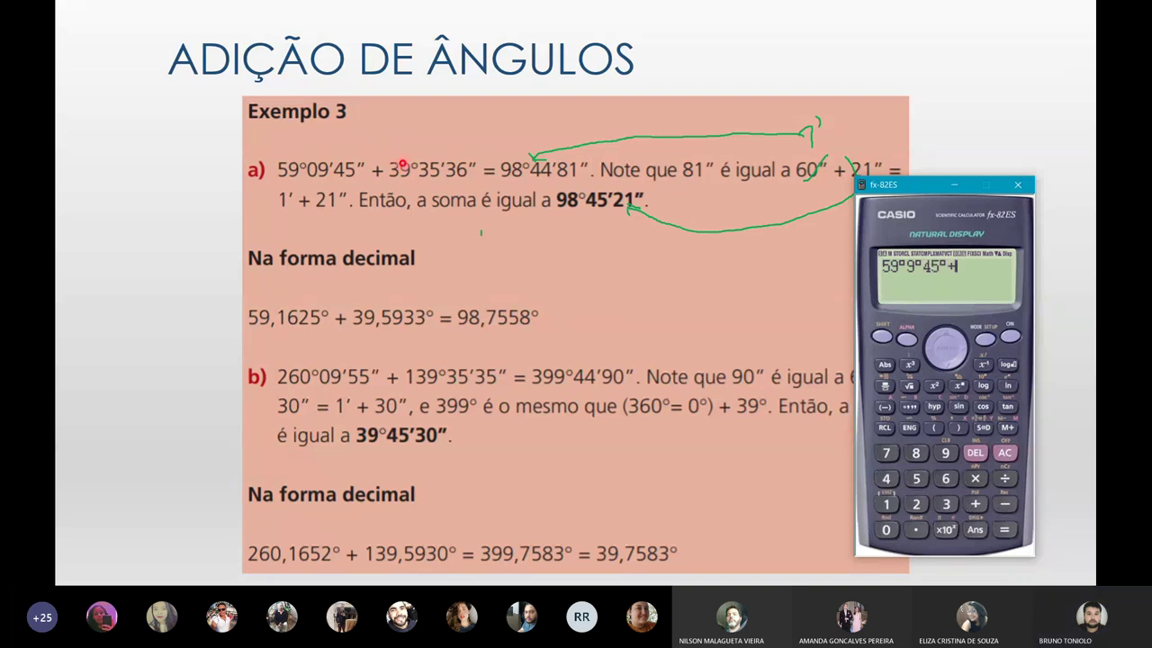
left_click(949, 506)
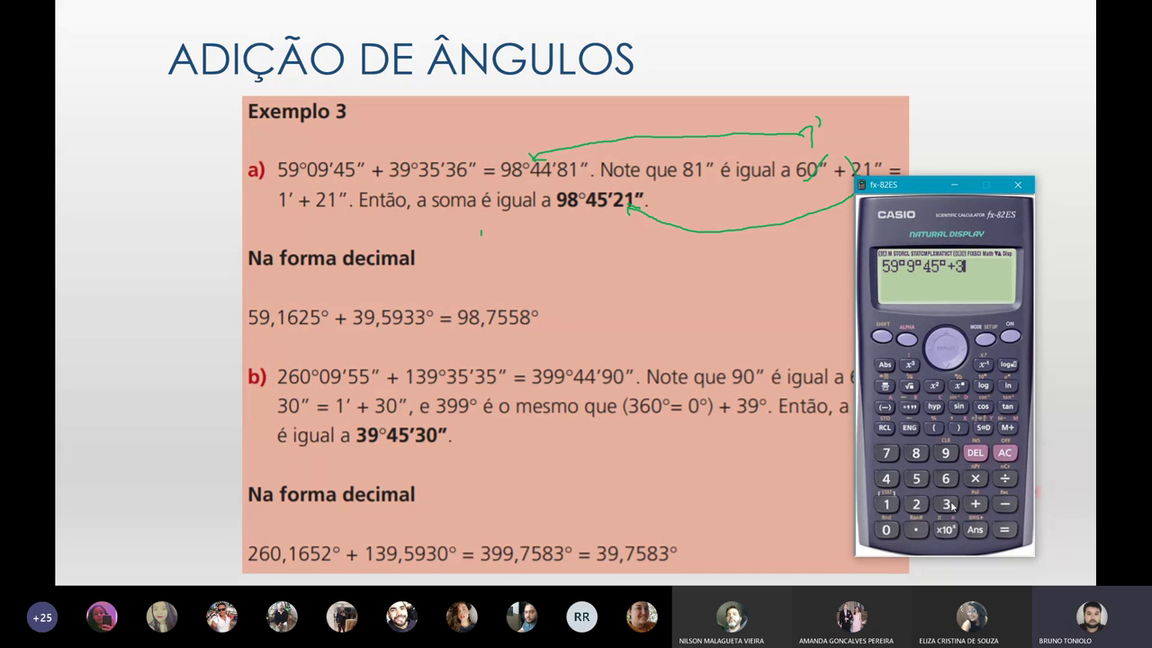
left_click(945, 452)
left_click(908, 410)
left_click(946, 505)
left_click(917, 480)
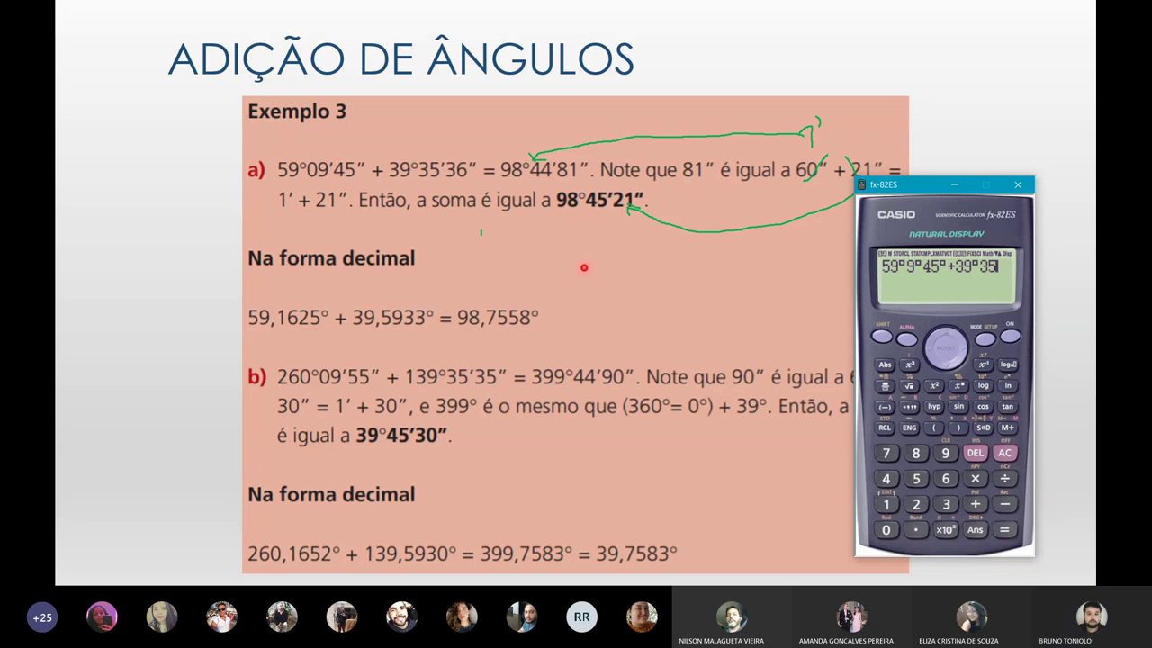
left_click(908, 409)
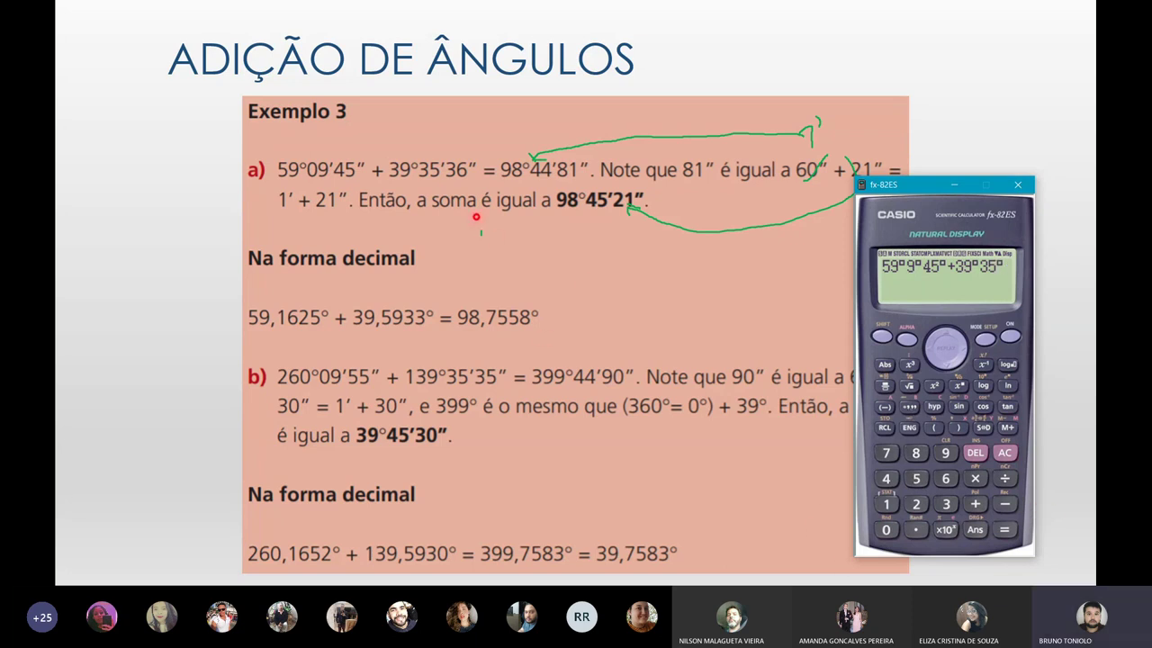
left_click(946, 504)
left_click(946, 478)
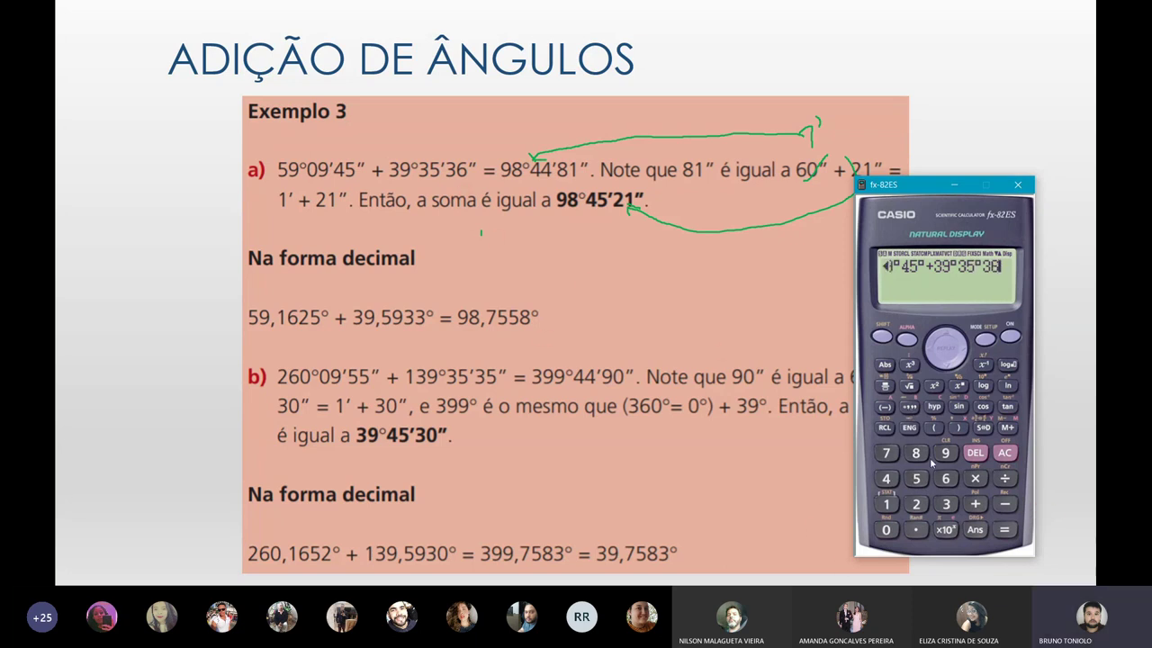
left_click(909, 409)
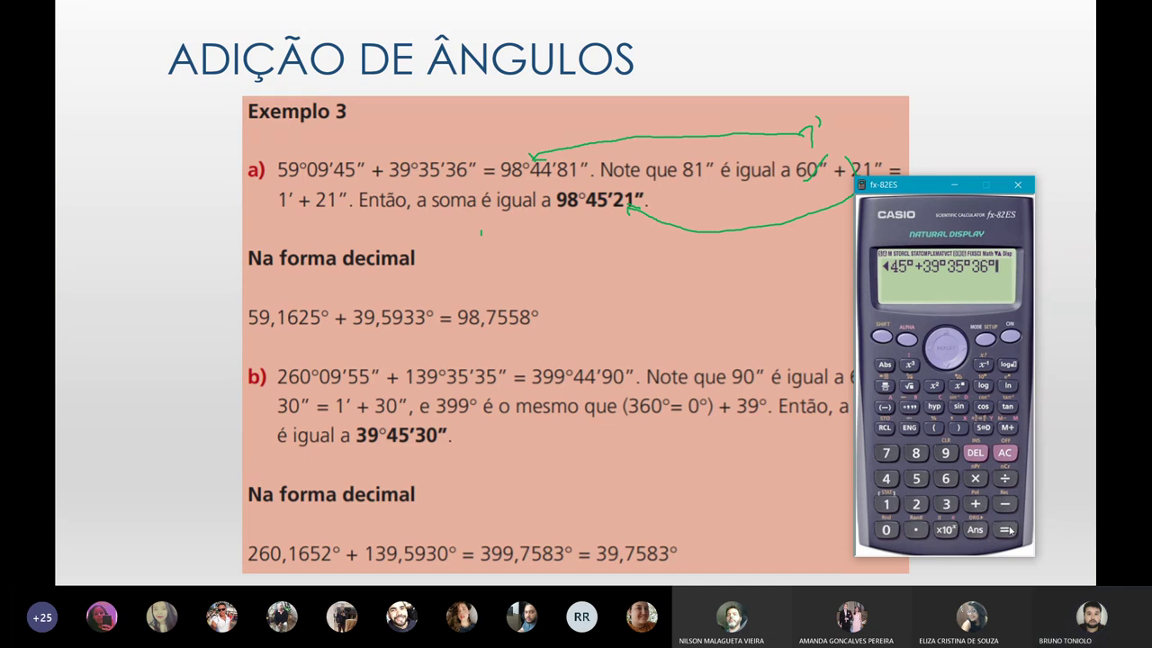
left_click(1006, 527)
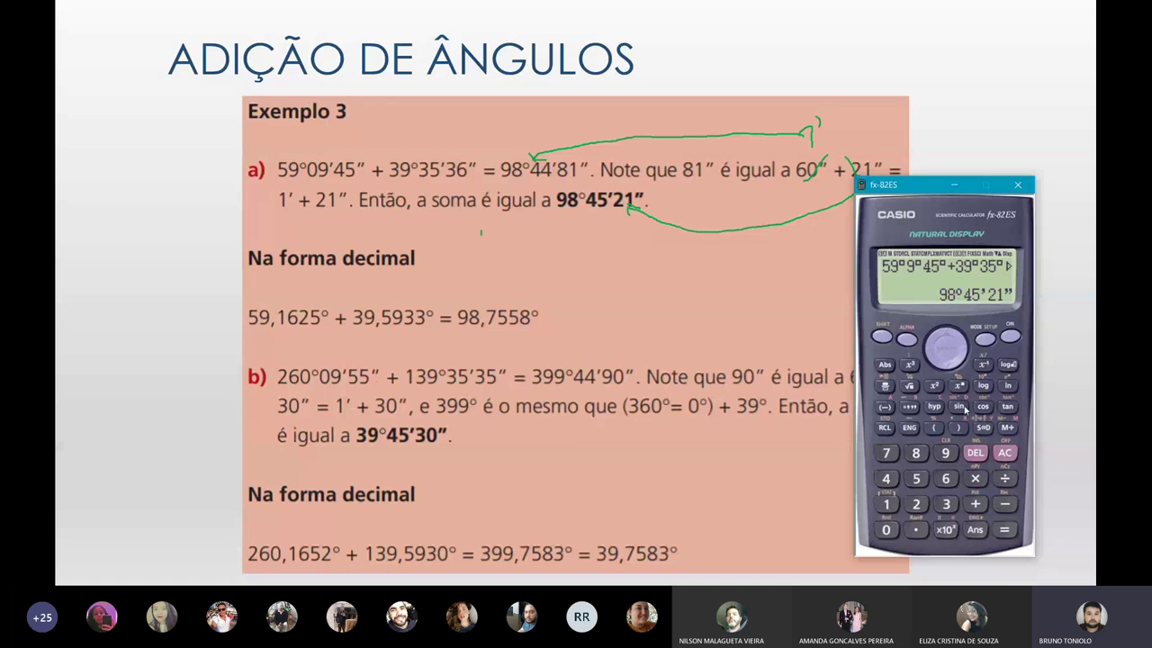
left_click(997, 457)
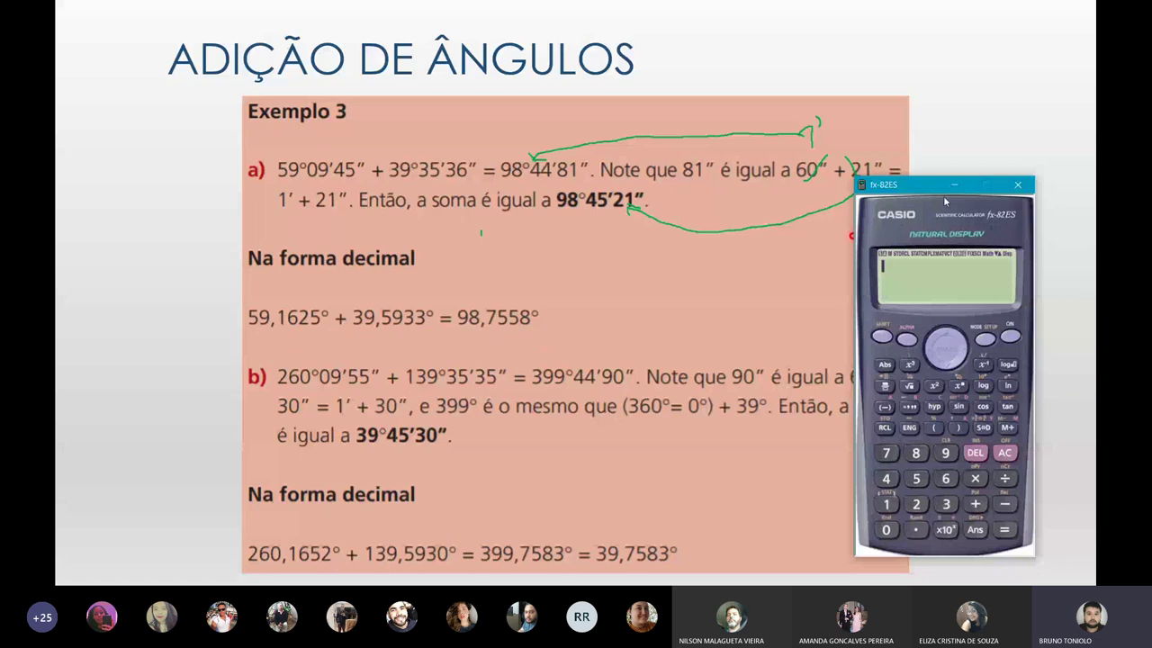
Step: Drag the fx-82ES window up and left to uncover example b
left_click_drag(944, 197, 917, 155)
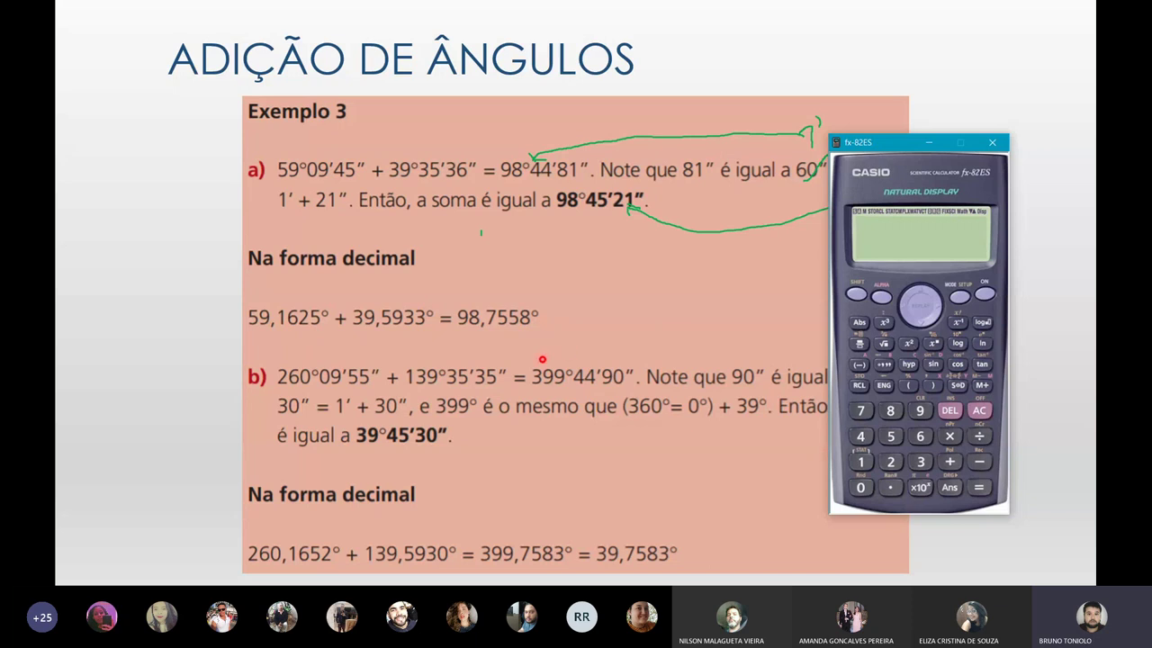
Step: Correct a mistaken digit and enter 260°09′55″
left_click(921, 462)
left_click(980, 411)
left_click(890, 462)
left_click(920, 436)
left_click(870, 487)
left_click(885, 365)
left_click(915, 410)
left_click(885, 365)
left_click(891, 436)
left_click(890, 436)
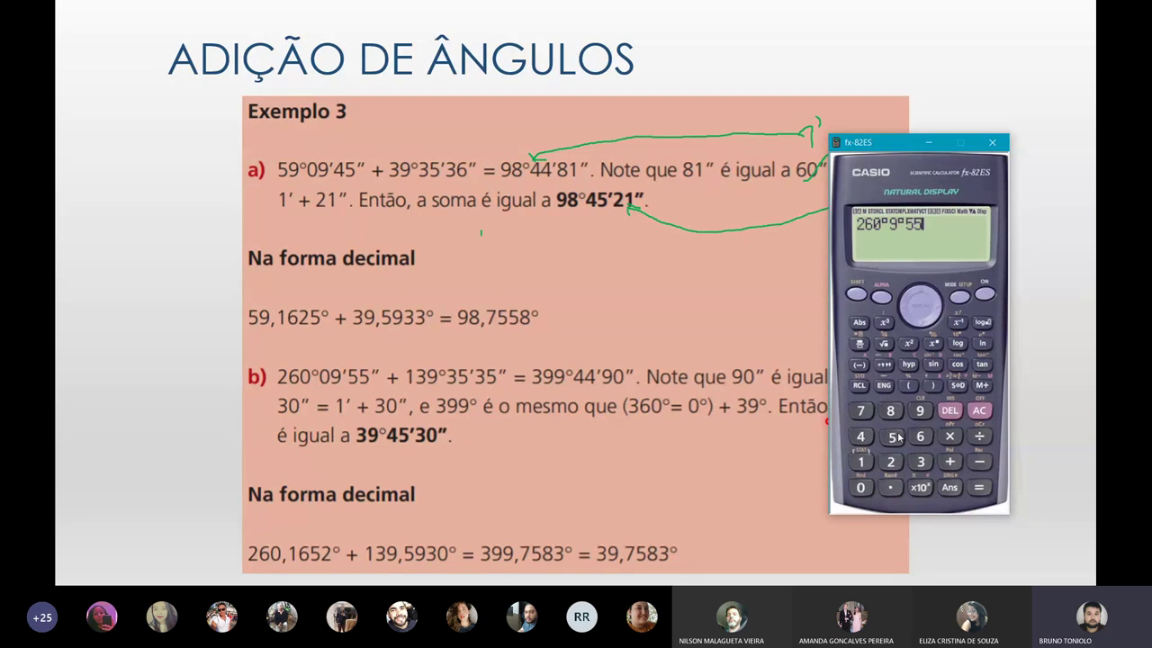
left_click(886, 369)
Step: Add the second angle 139°35′35″ to the expression
left_click(950, 462)
left_click(860, 462)
left_click(920, 462)
left_click(920, 411)
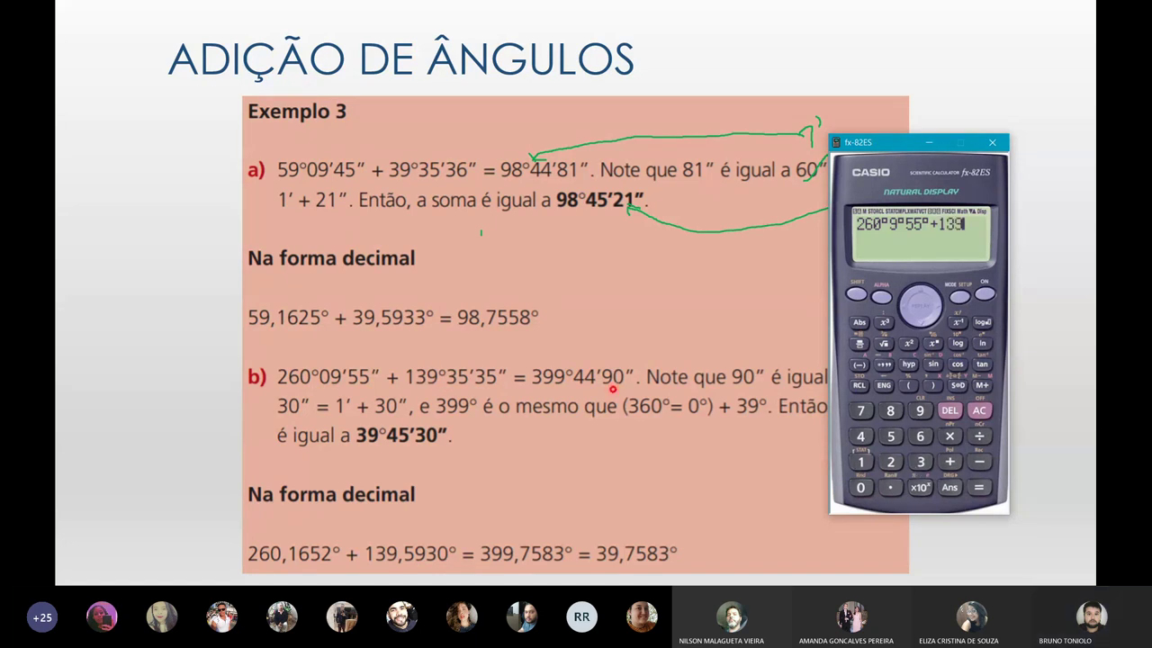
left_click(886, 368)
left_click(920, 462)
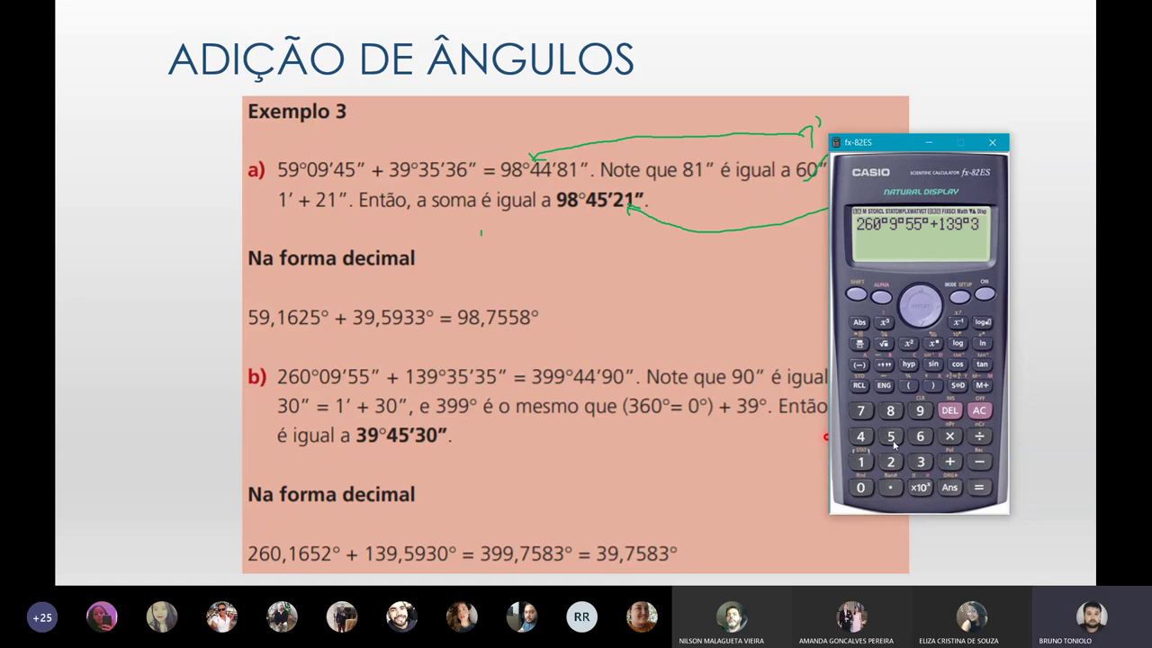
left_click(892, 438)
left_click(884, 368)
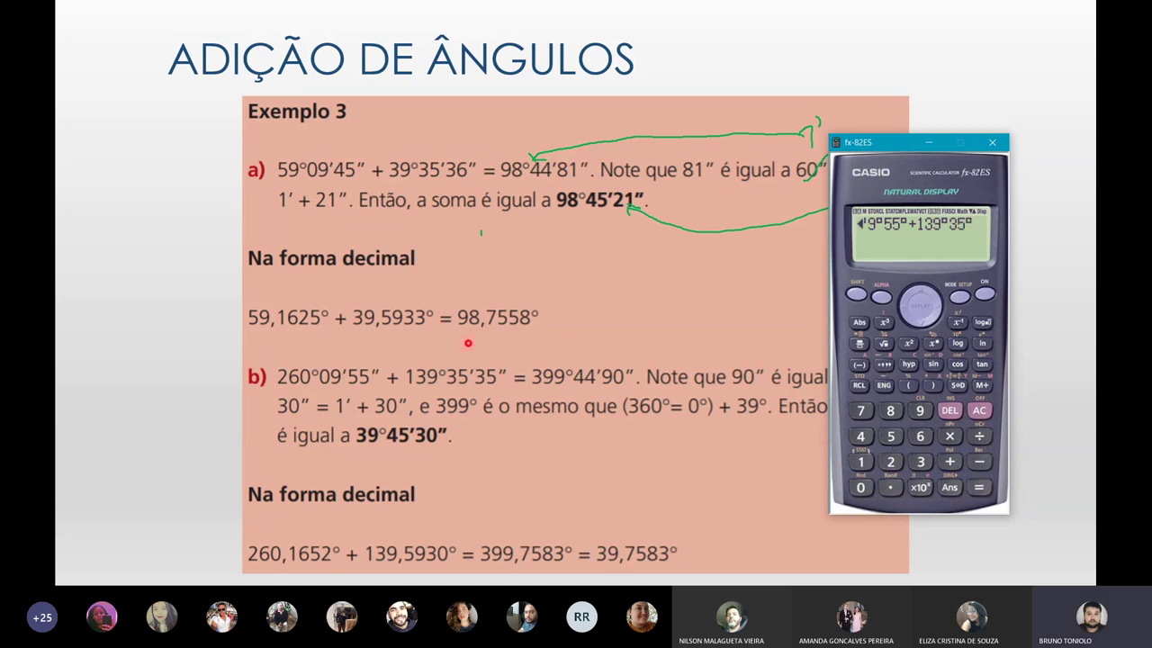
left_click(920, 463)
left_click(892, 438)
left_click(888, 365)
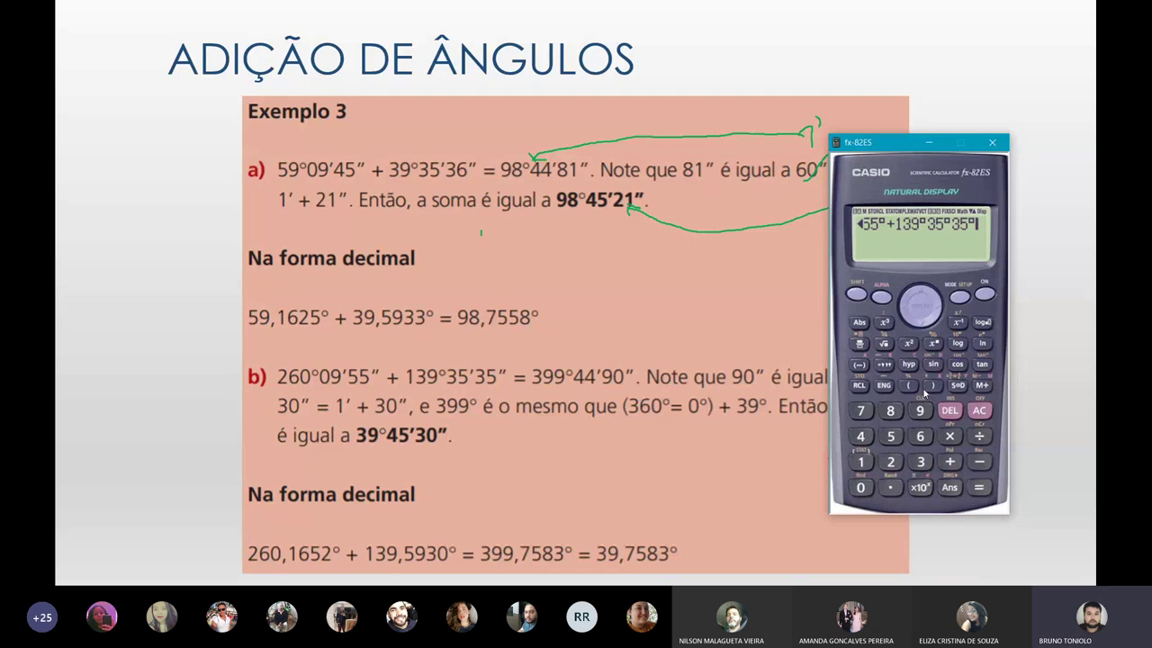
Step: Compute 399°45′30″, view it as decimal 399.7583333 and back, then begin Ans−
left_click(986, 491)
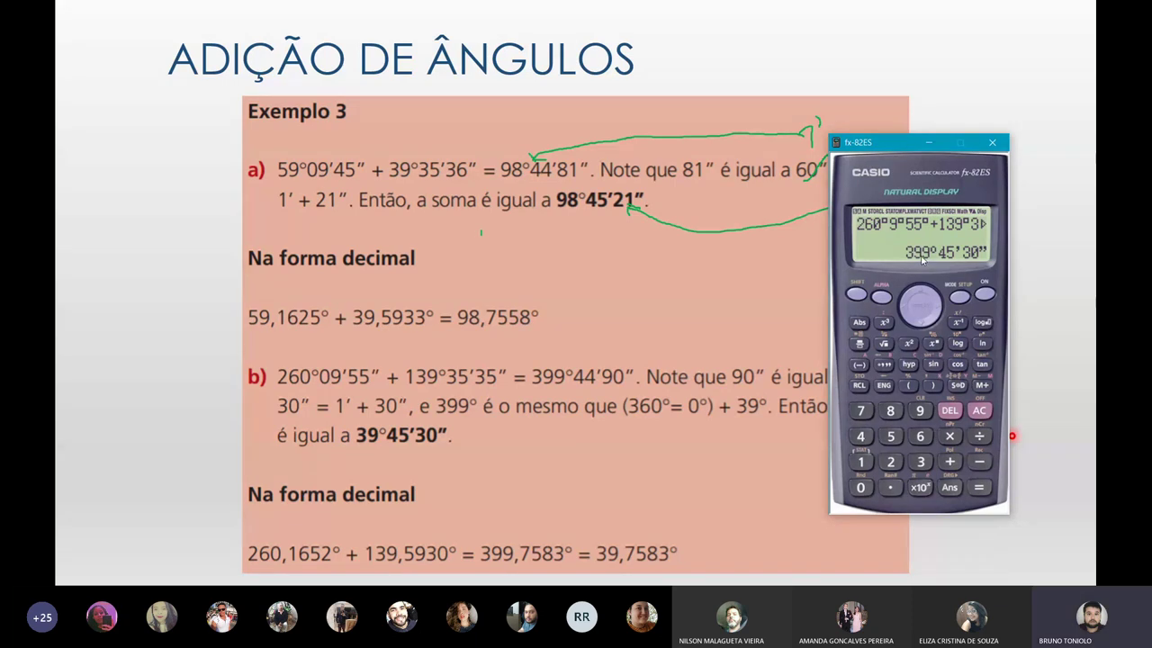
left_click(884, 367)
left_click(884, 367)
left_click(980, 462)
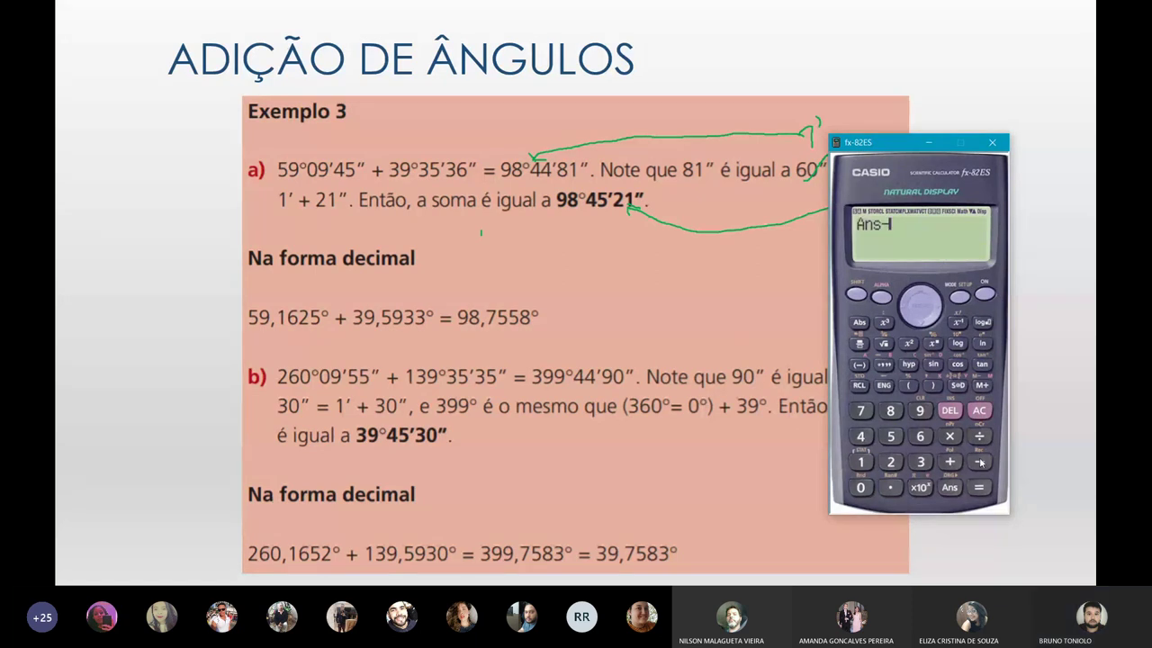
Step: Subtract 360° to get 39°45′30″, then advance to the slide with examples c and d
left_click(921, 462)
left_click(920, 435)
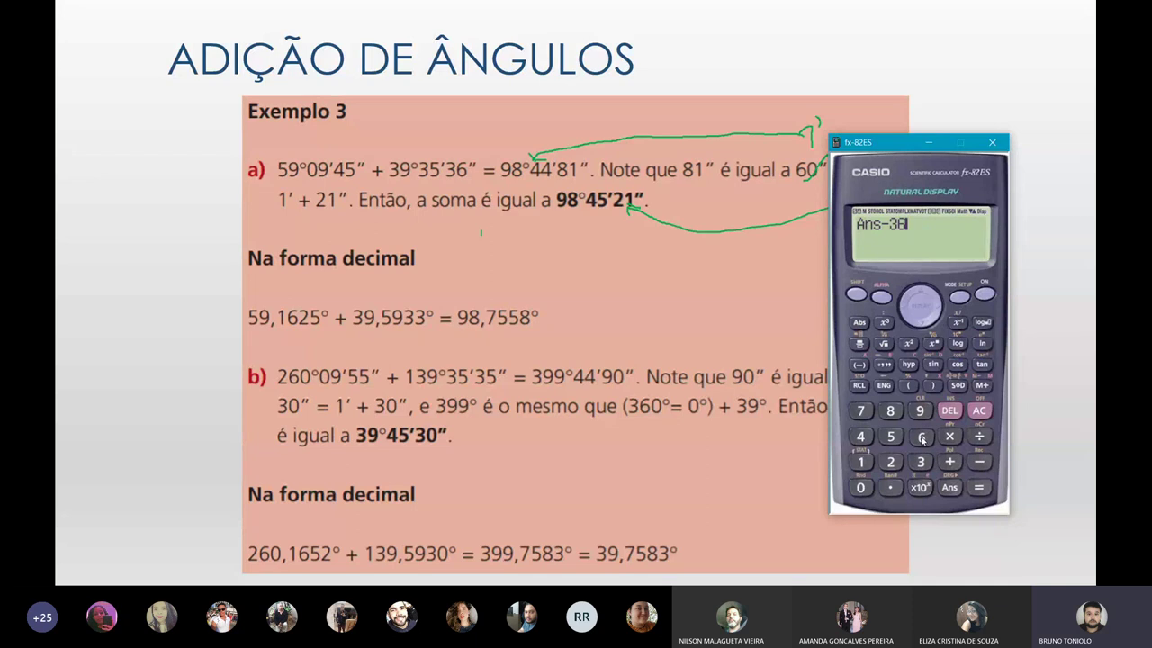
left_click(861, 488)
left_click(885, 366)
left_click(980, 486)
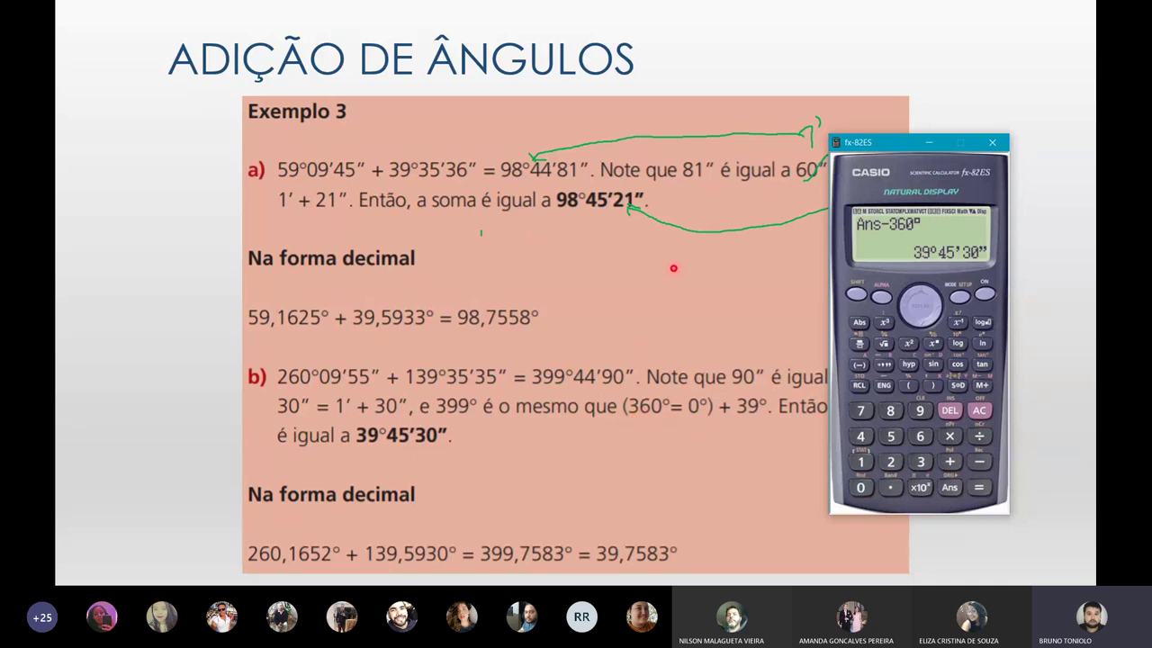
left_click(561, 391)
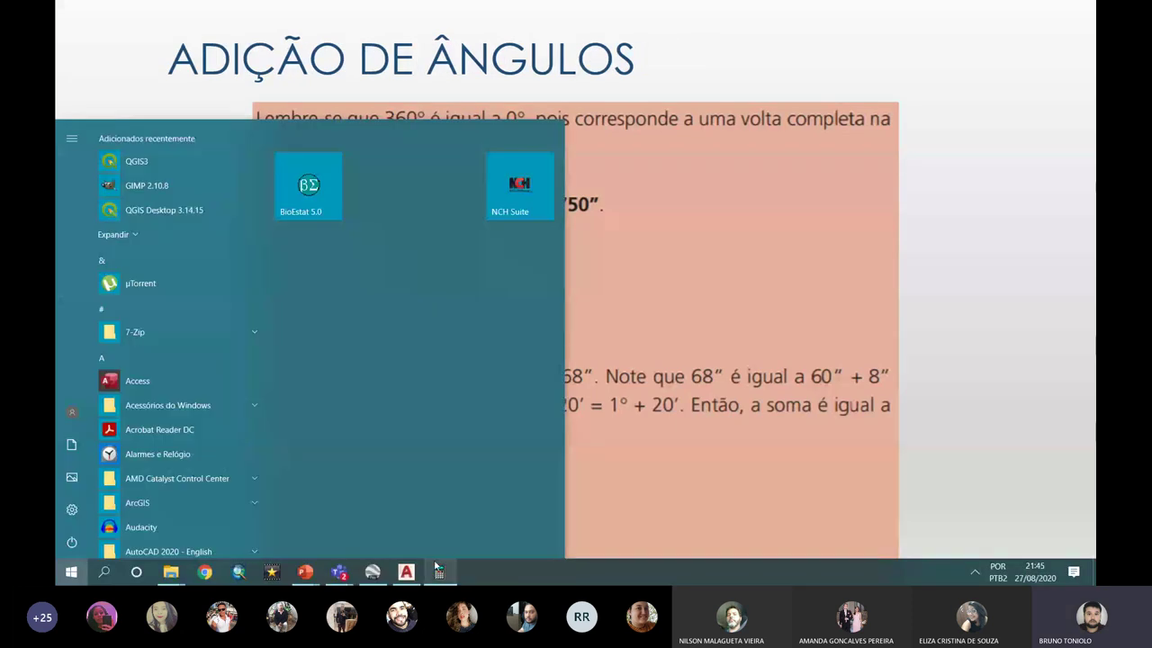
Step: Clear the calculator, browse Teams files to Material de Aula › bases with fx82ES.exe, then minimize Teams
left_click(439, 572)
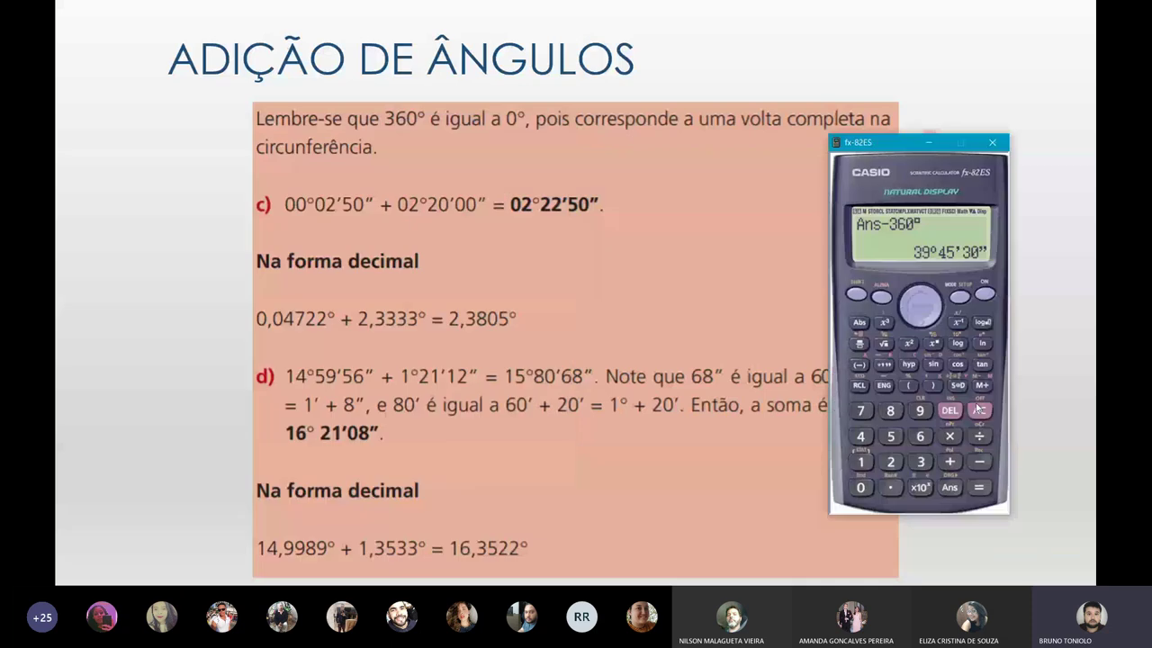
left_click(979, 410)
key("super")
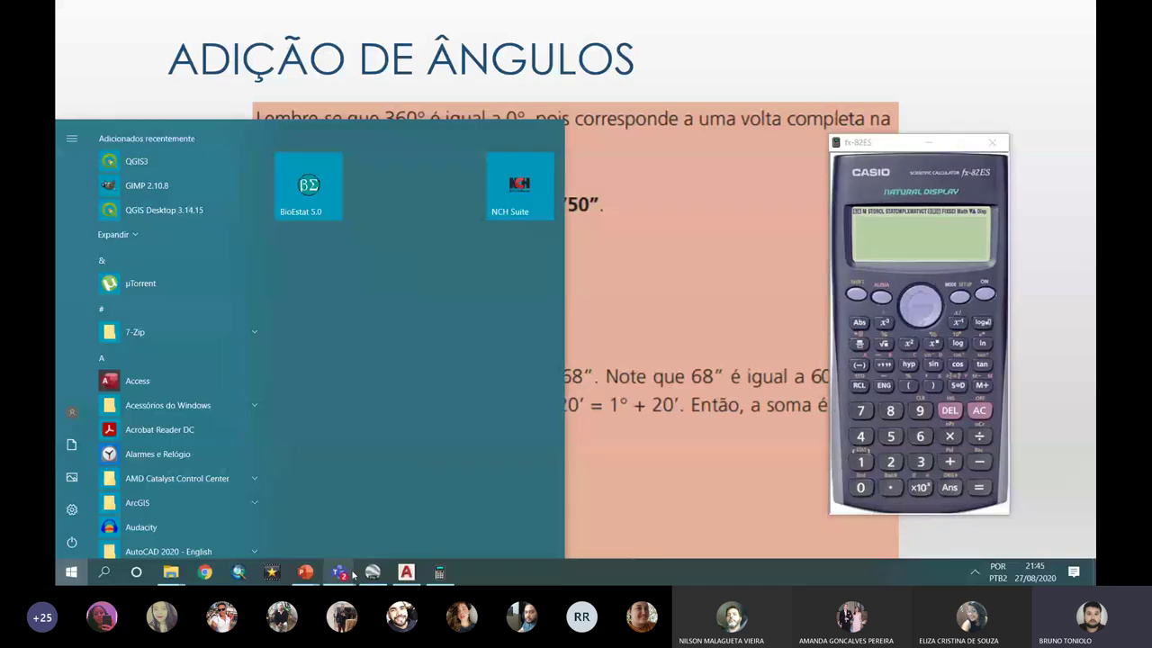
mouse_move(339, 573)
left_click(198, 491)
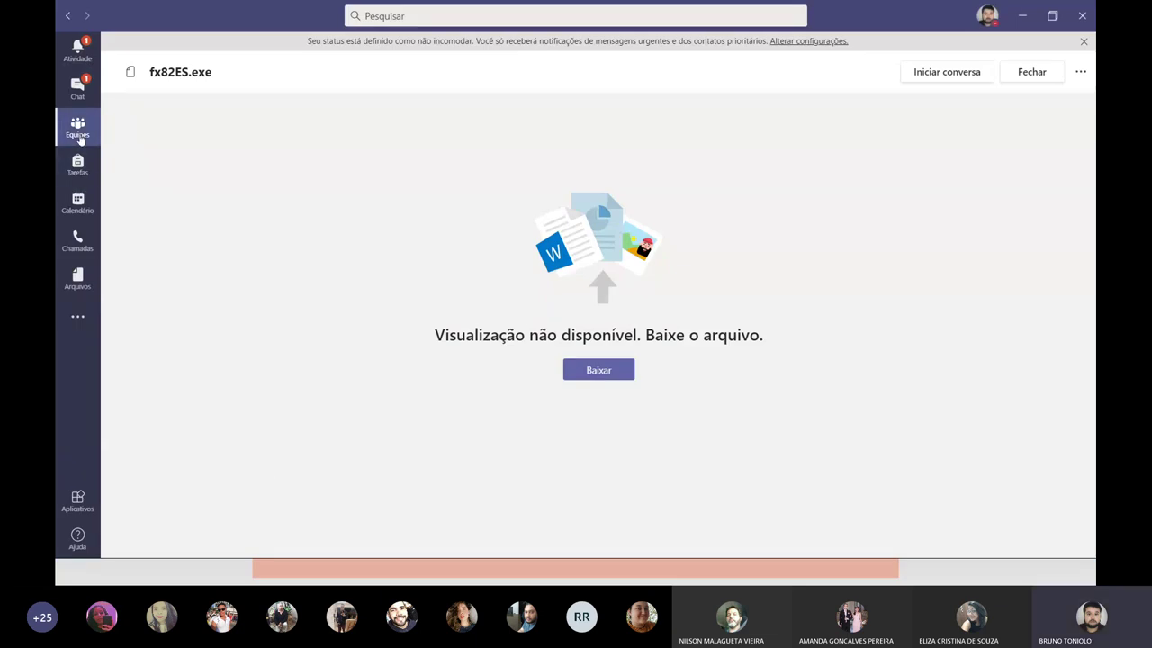
left_click(79, 131)
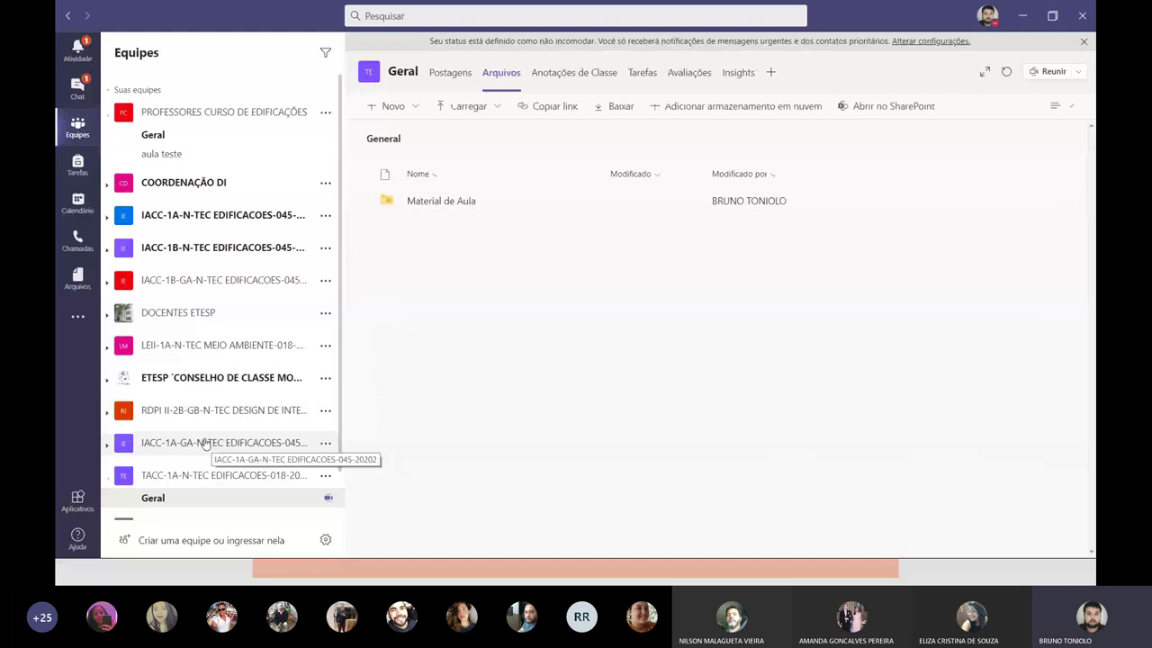
scroll(203, 432, "down", 1)
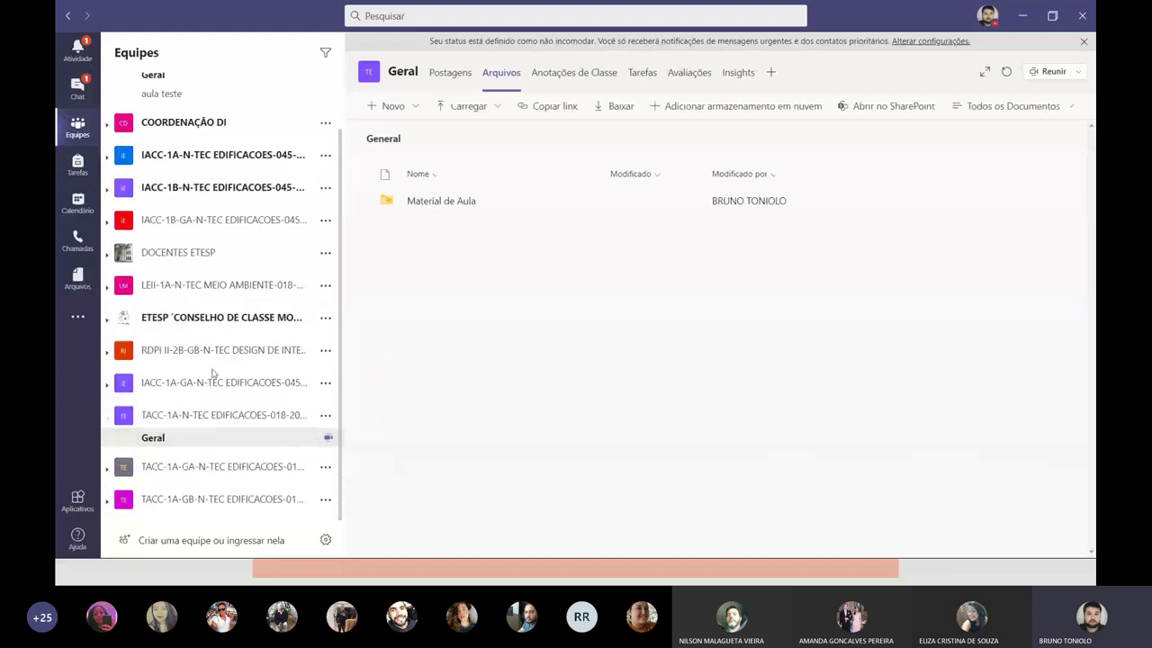
left_click(172, 421)
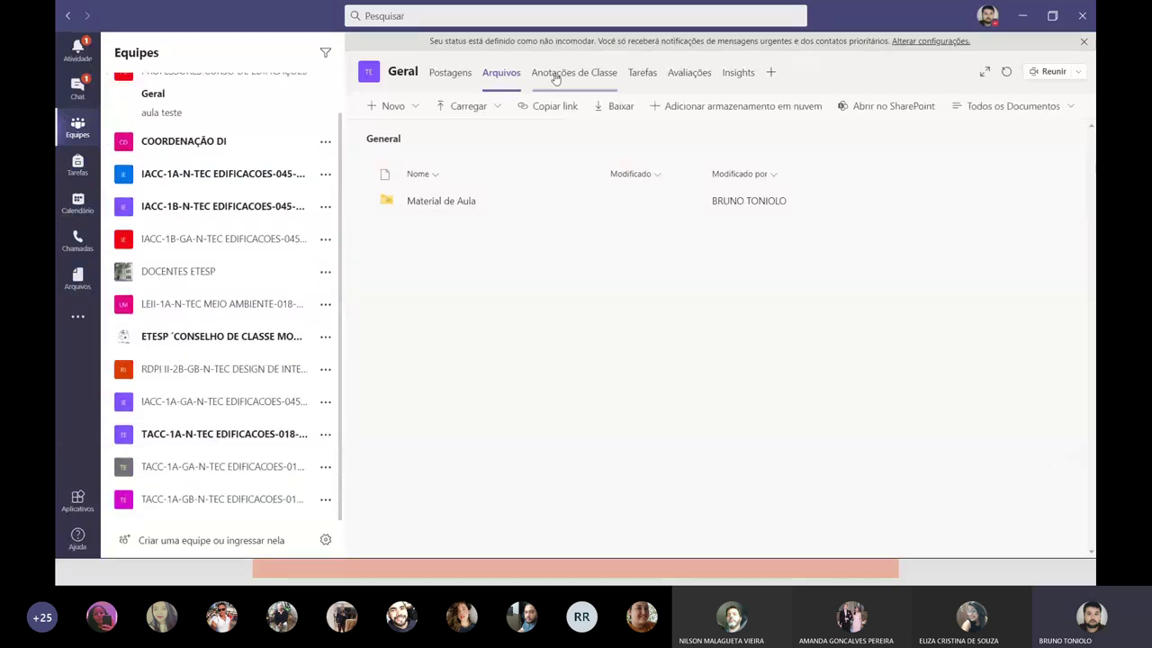
left_click(427, 202)
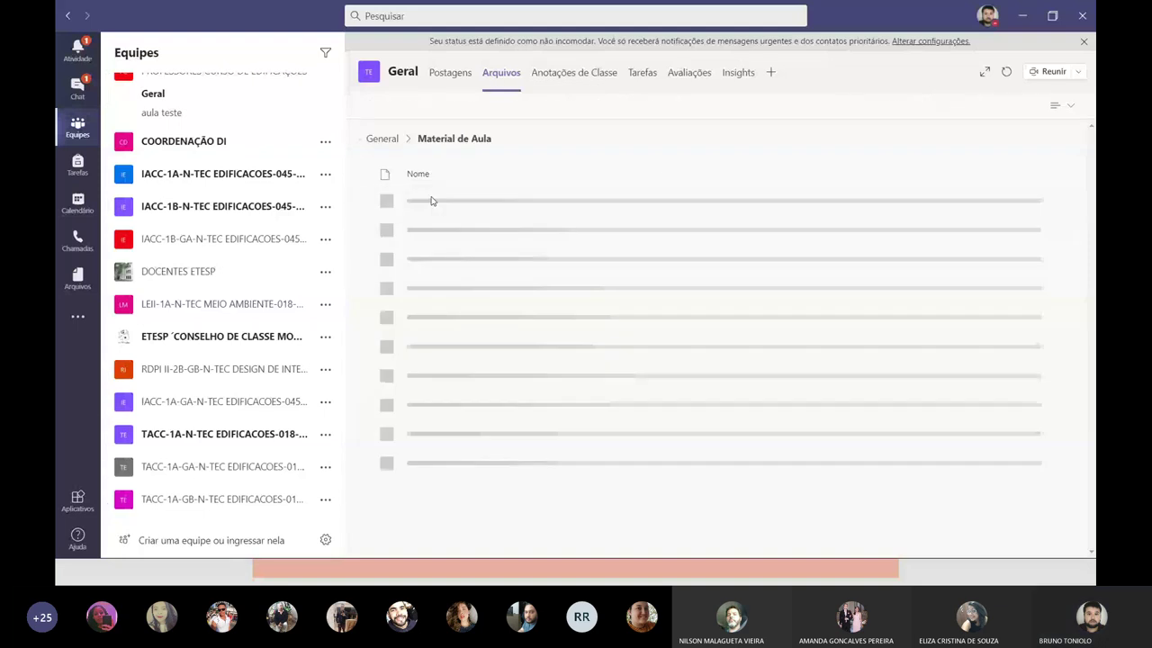
left_click(422, 202)
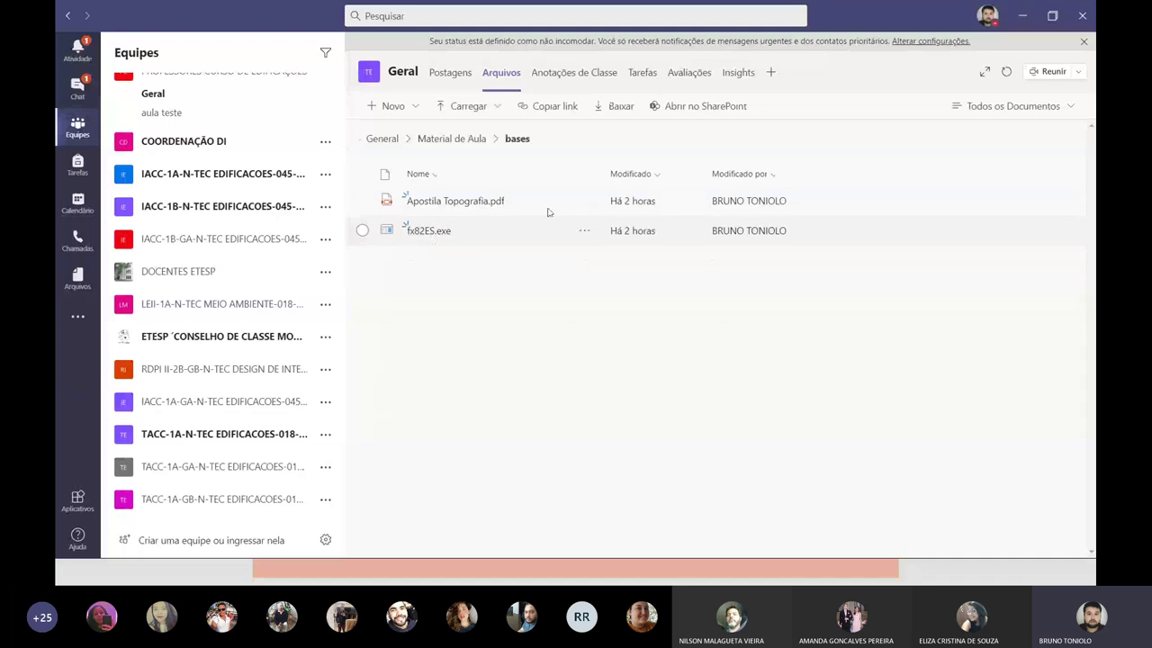
left_click(1026, 22)
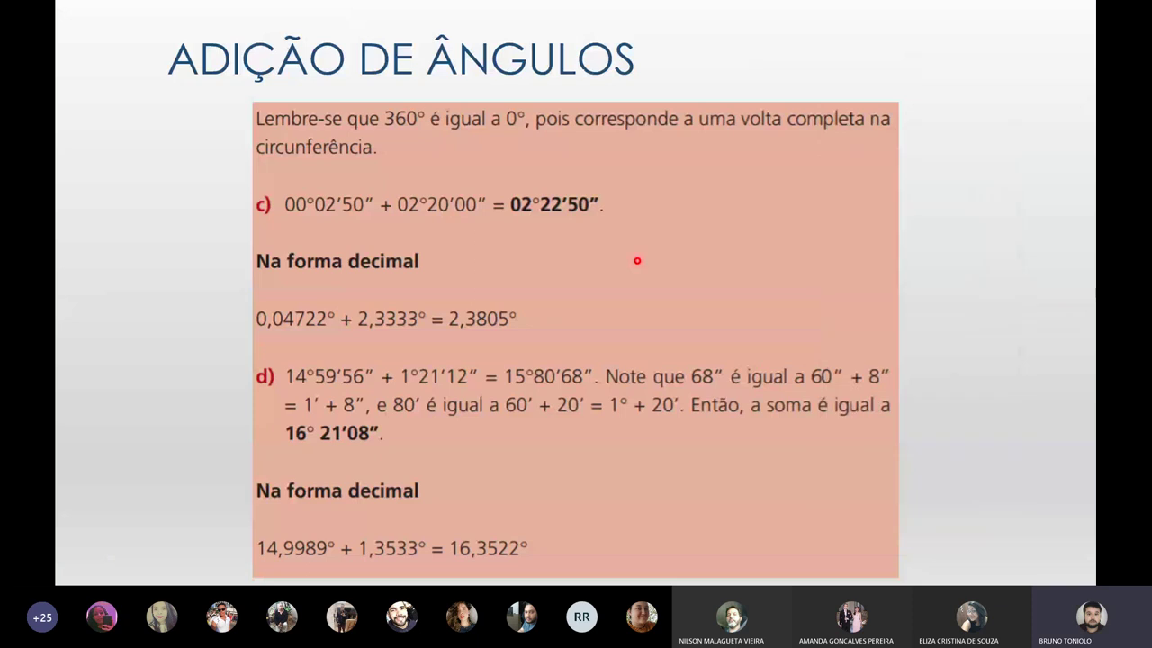
Step: Advance the slideshow to the 'SUBTRAÇÃO DE ÂNGULOS' slide on degrees, minutes and seconds
left_click(633, 246)
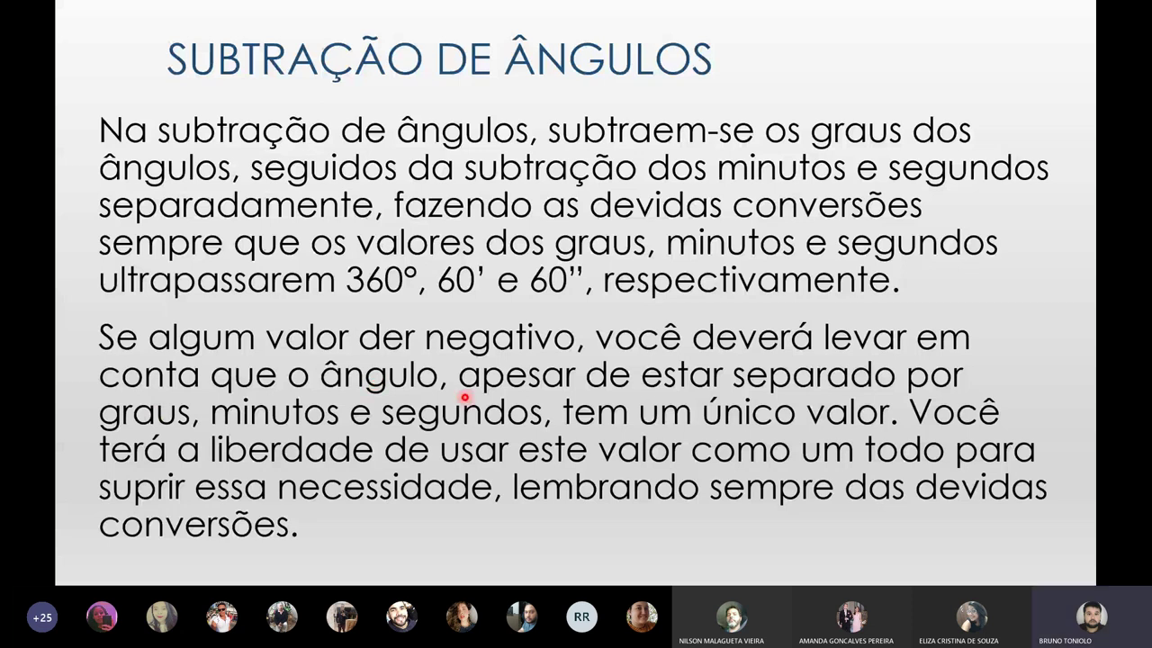
Step: Go to the next slide, showing Figura 1.7 with rays r, t, s and angles â, ê
key("Right")
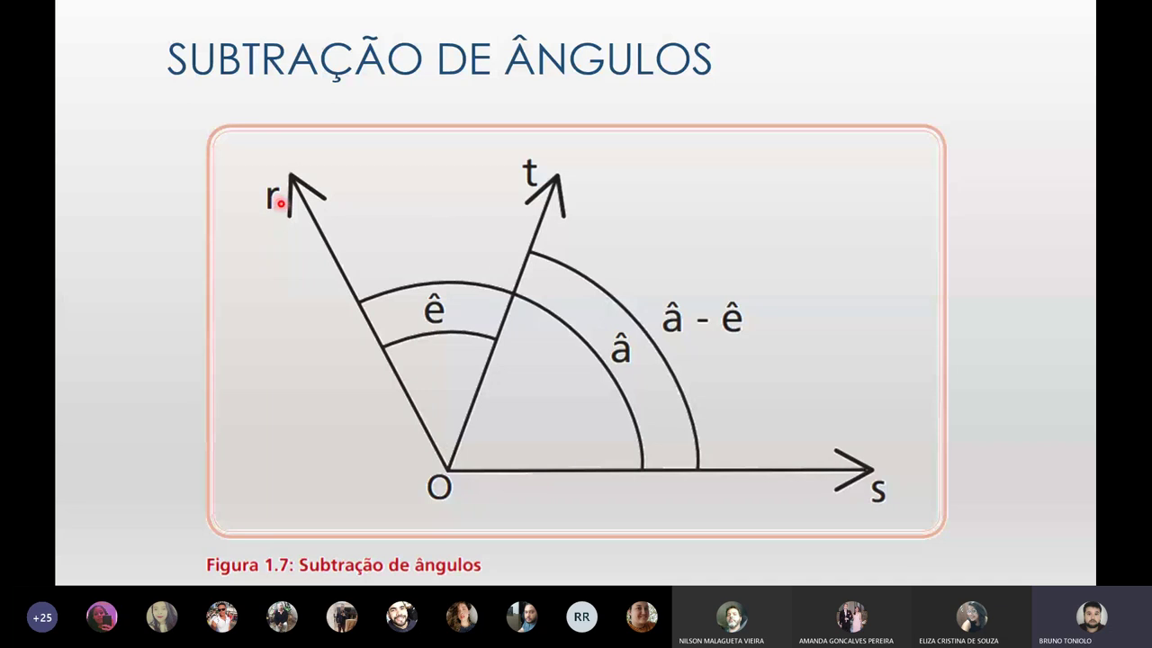
Step: With the pen, circle â in â − ê and trace angle â's arc in green
right_click(664, 385)
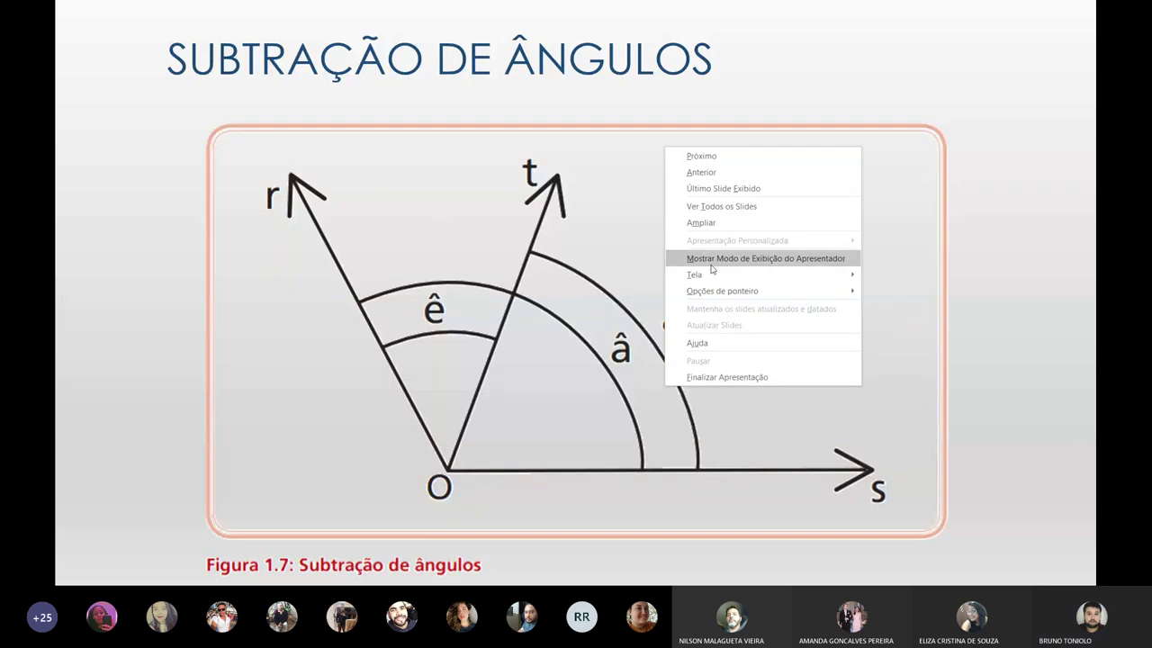
mouse_move(765, 274)
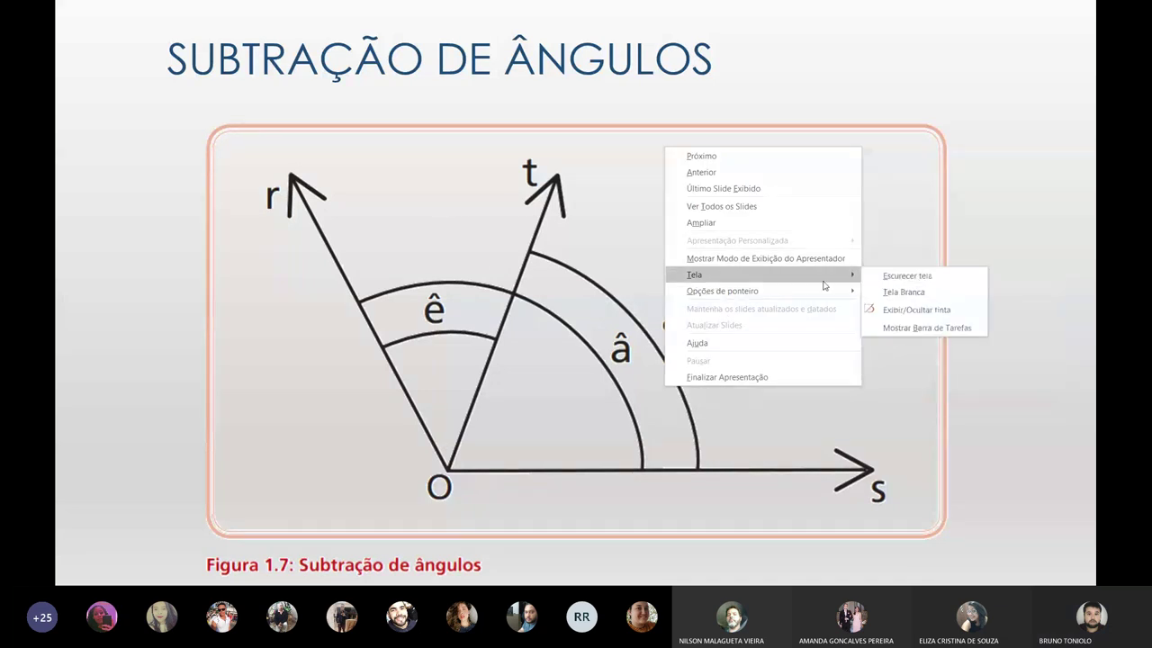
mouse_move(722, 291)
left_click(894, 311)
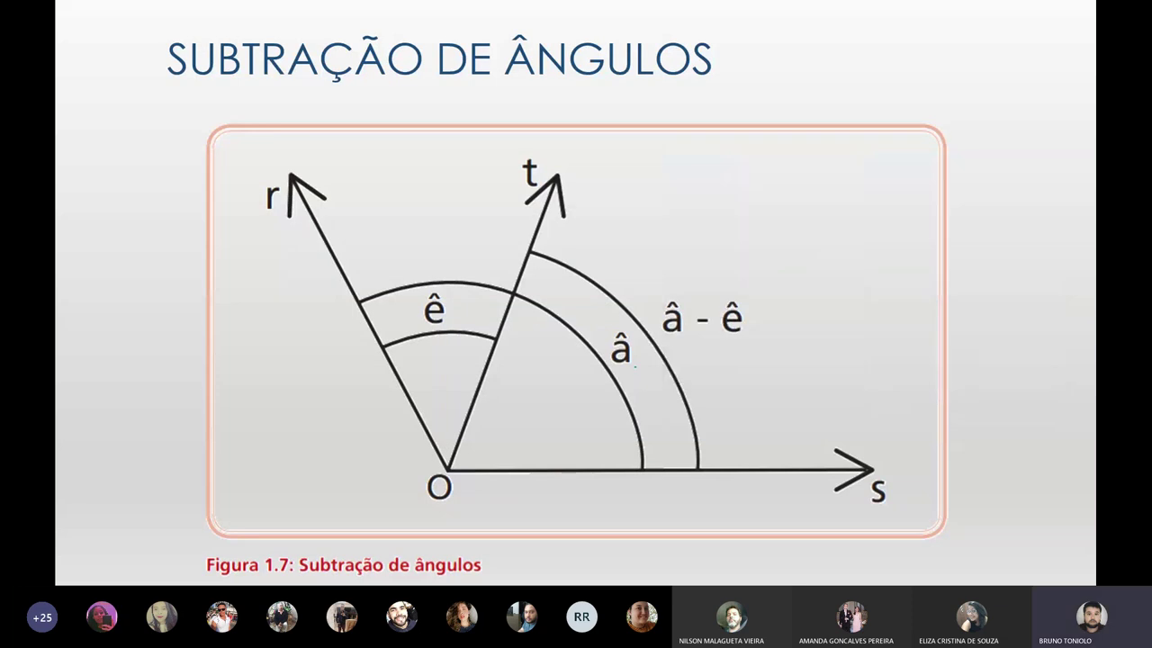
mouse_move(663, 320)
left_mouse_down()
mouse_move(689, 313)
mouse_move(657, 317)
left_mouse_up()
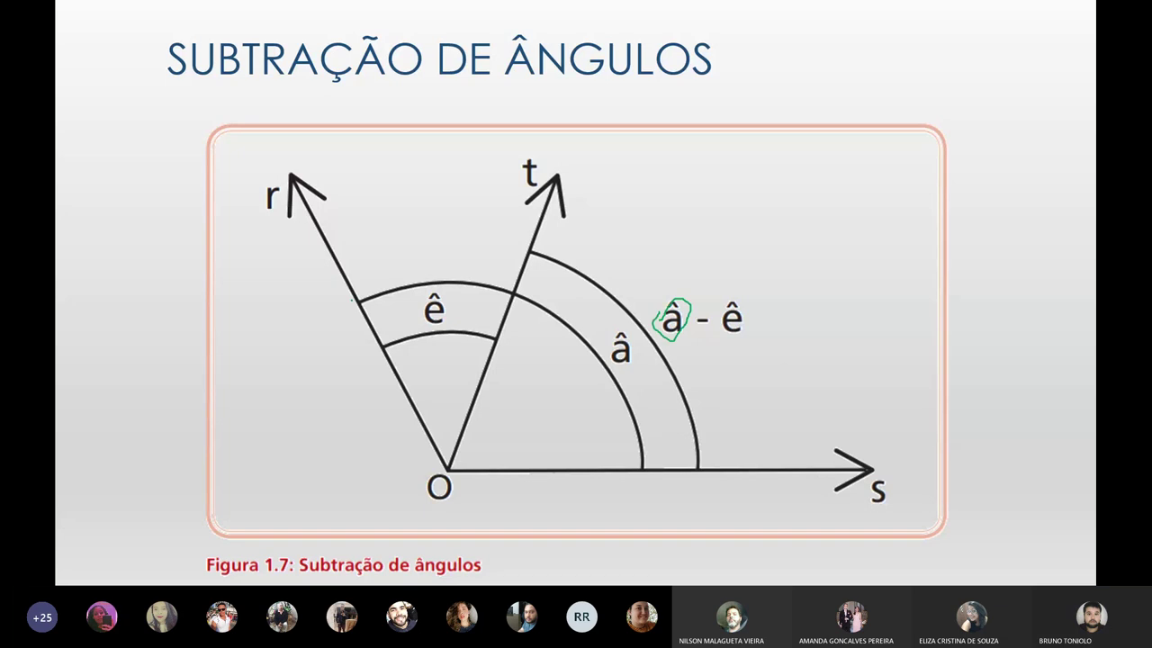
mouse_move(360, 310)
left_mouse_down()
mouse_move(407, 290)
mouse_move(500, 287)
mouse_move(556, 326)
mouse_move(592, 329)
mouse_move(620, 383)
mouse_move(623, 428)
mouse_move(668, 455)
left_mouse_up()
Step: Switch the pen ink to red and mark ê and its inner arc
right_click(637, 173)
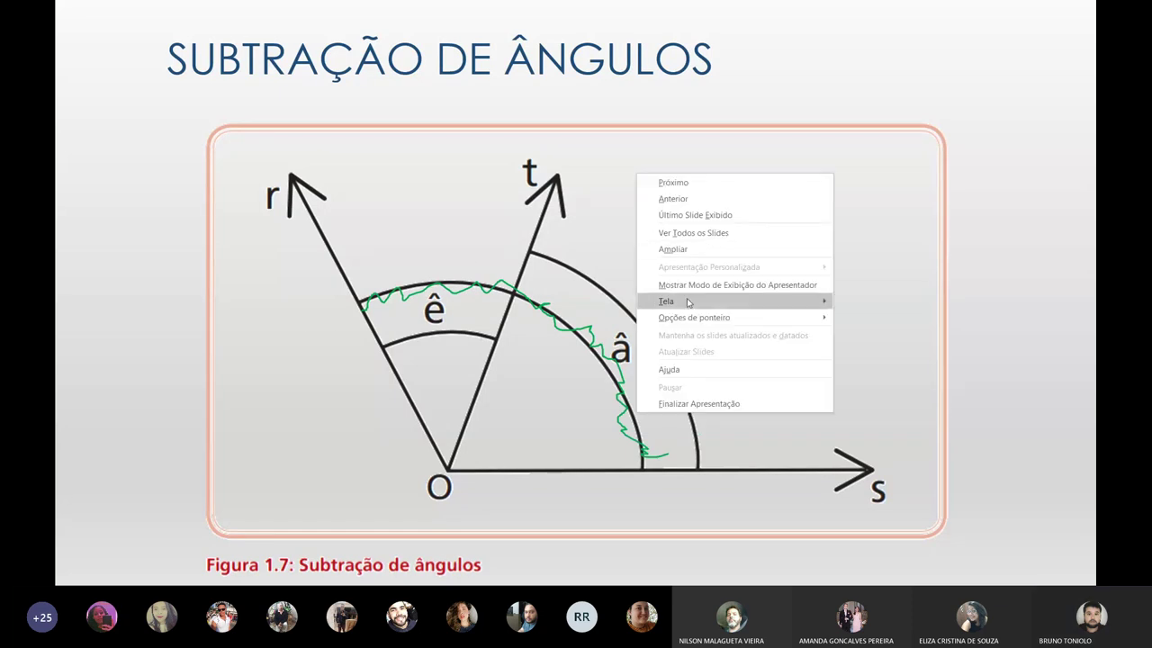
mouse_move(876, 369)
left_click(785, 369)
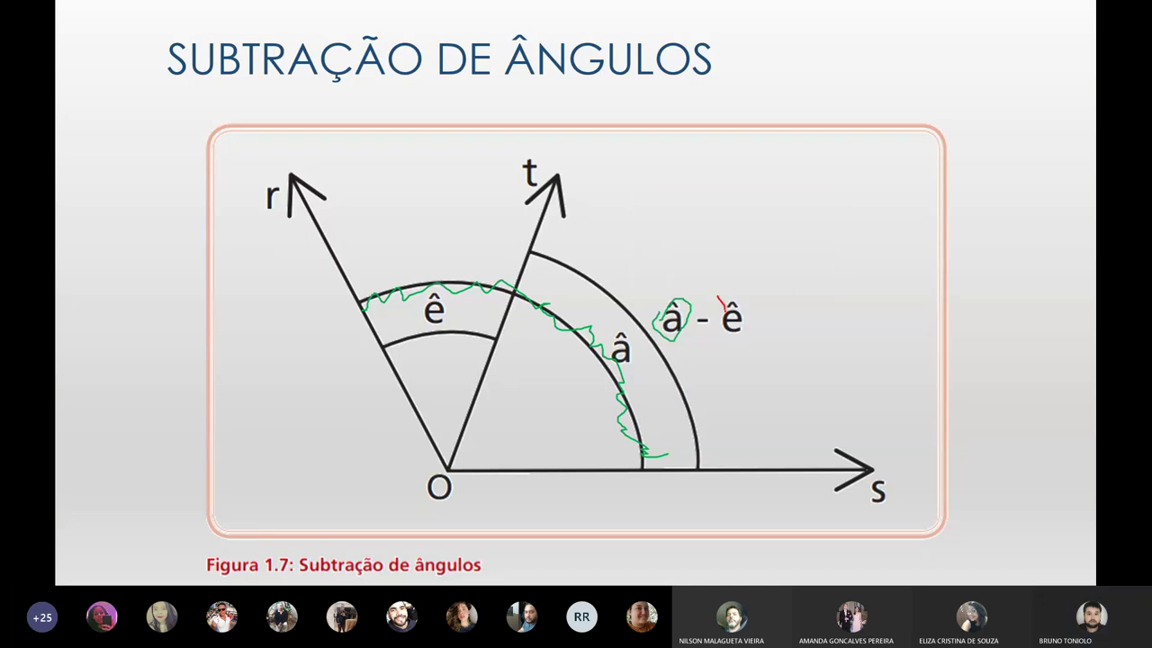
left_click_drag(740, 331, 717, 316)
left_click_drag(390, 355, 498, 338)
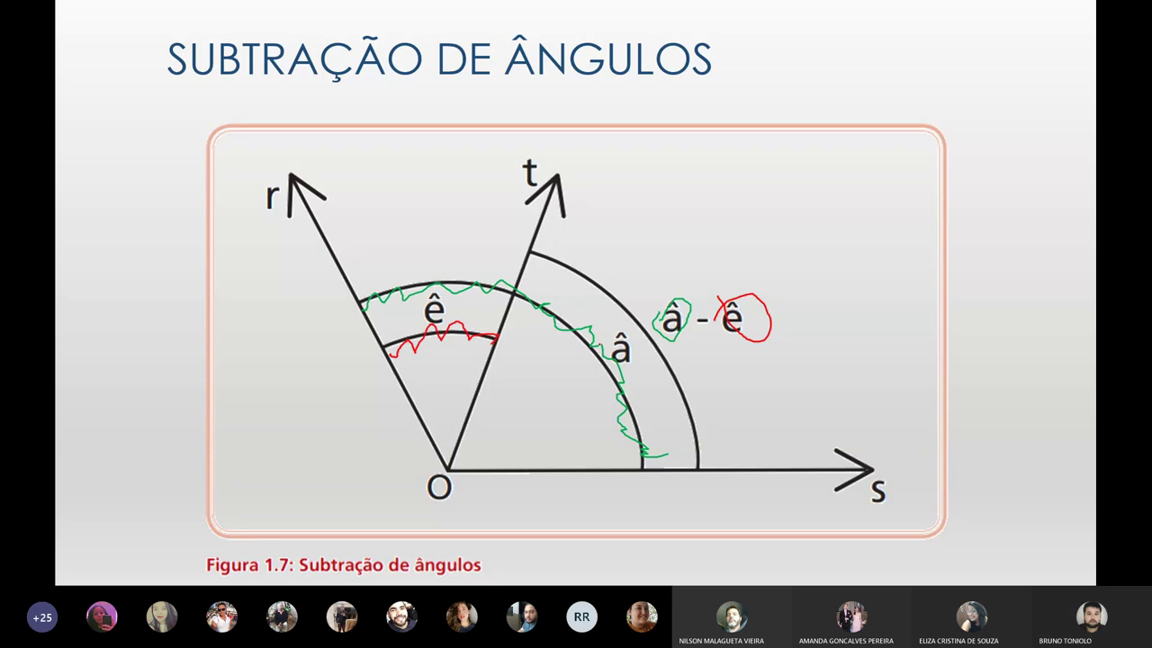
Step: Draw a yellow stroke above the green arc, then bring up the fx-82ES calculator
right_click(784, 314)
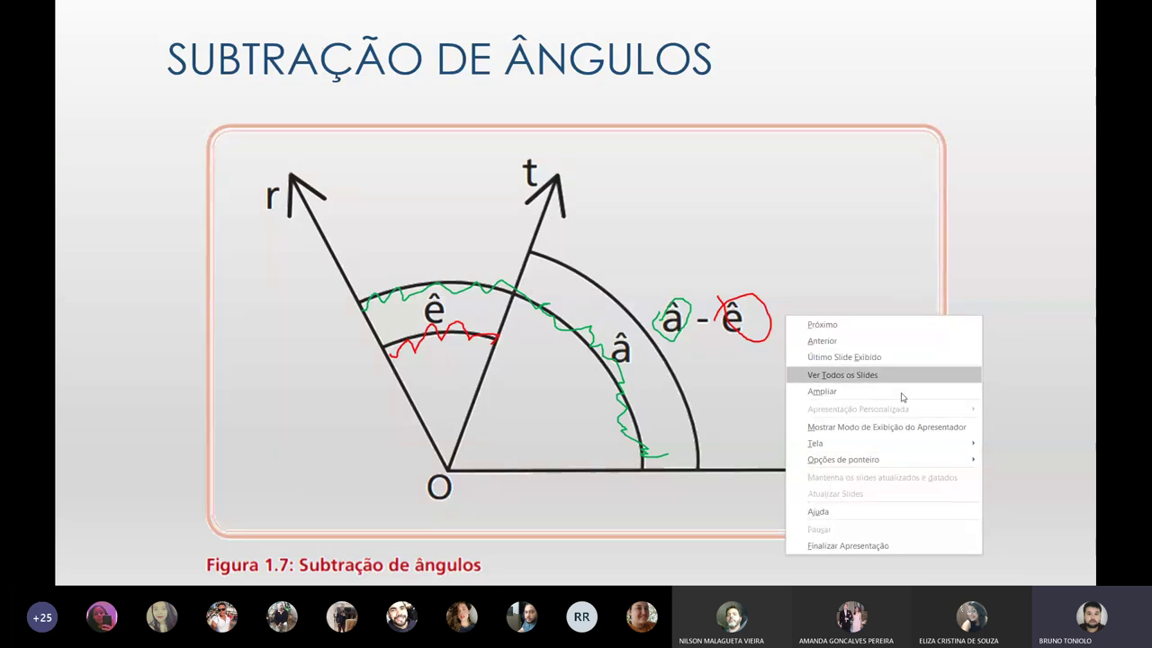
mouse_move(844, 459)
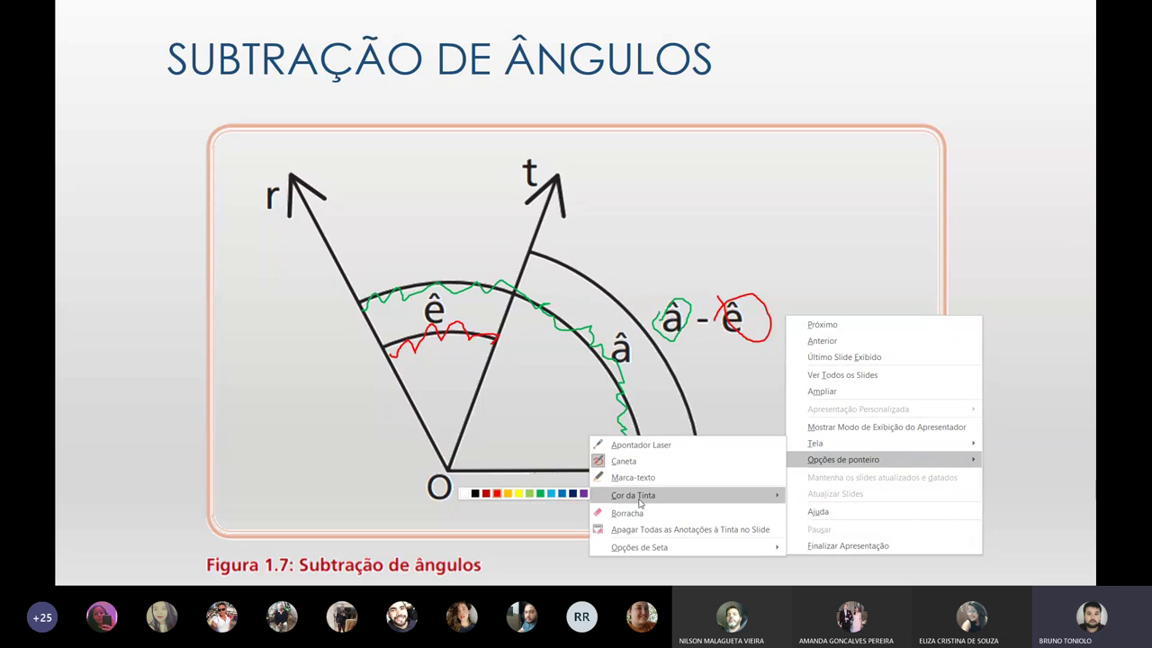
left_click(513, 497)
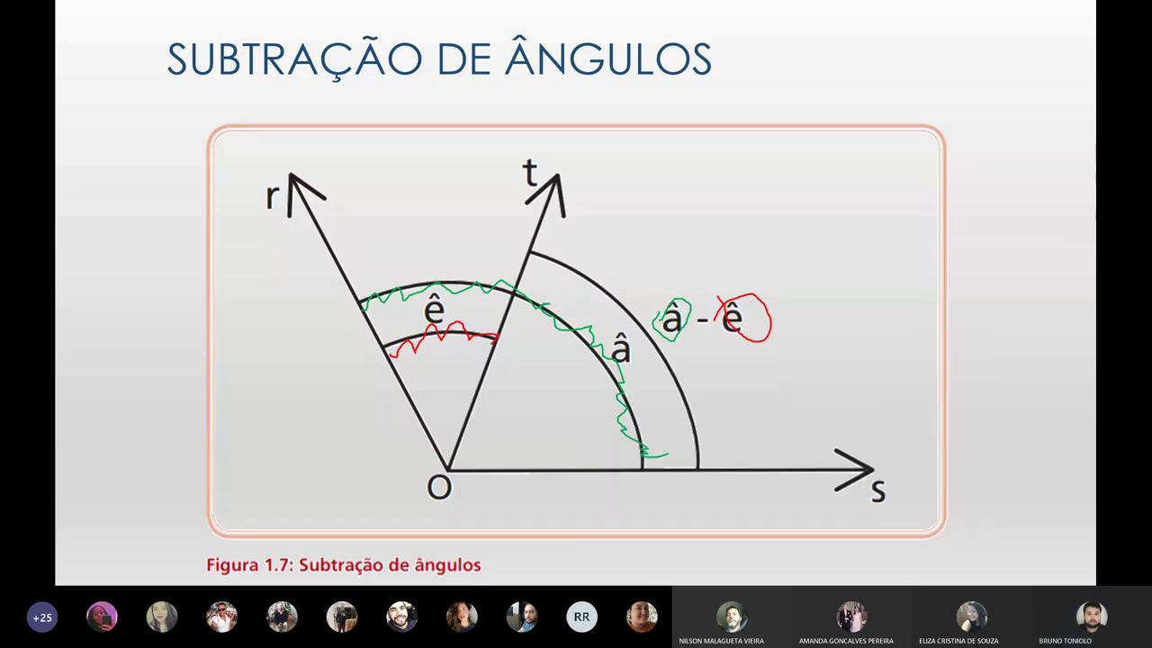
left_click_drag(493, 248, 342, 281)
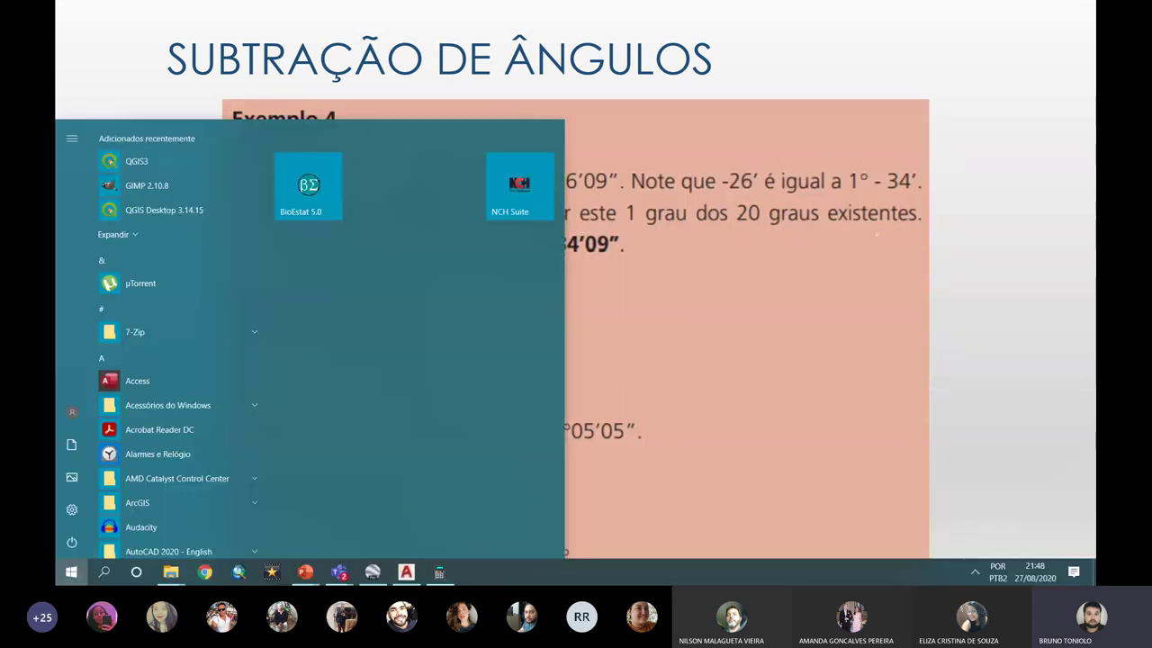
left_click(439, 573)
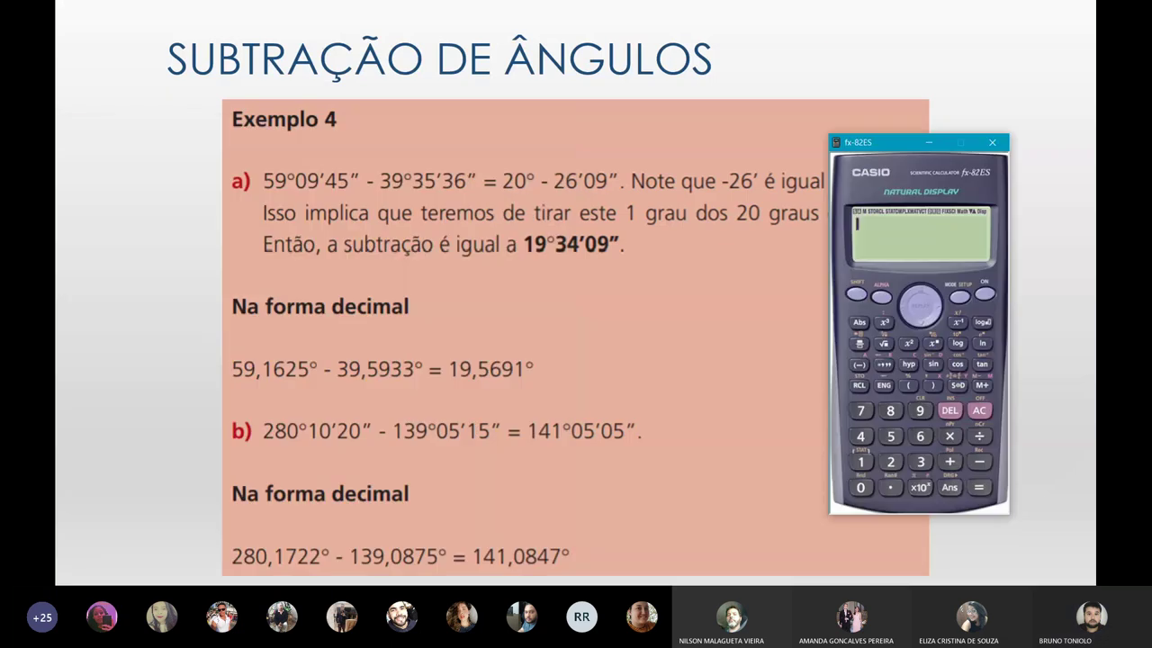
Step: Hide the calculator and switch the slideshow pointer to the laser pointer
key("alt+F4")
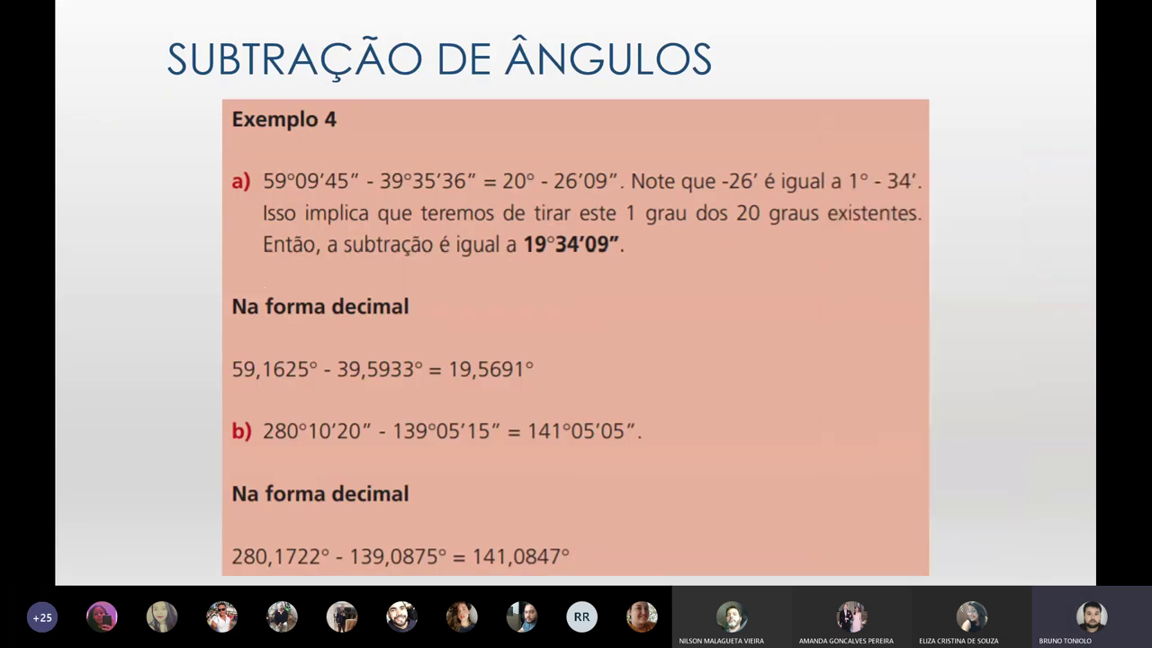
right_click(272, 297)
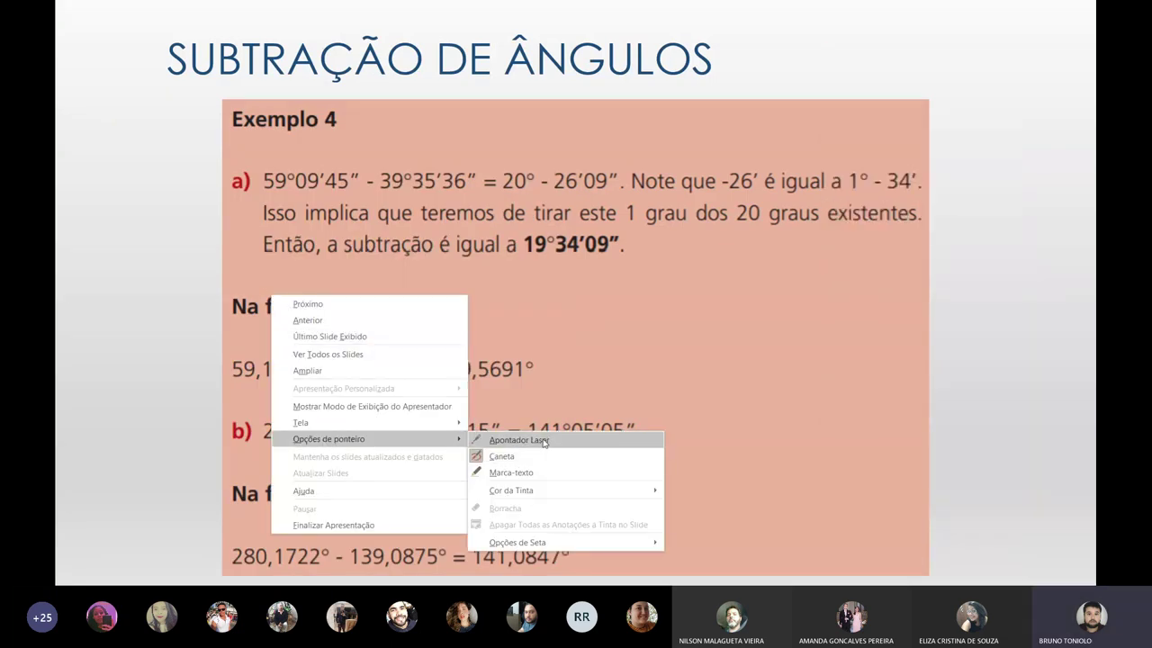
left_click(544, 441)
Step: Reopen the fx-82ES calculator from the Start menu and begin entering 59 degrees
key("super")
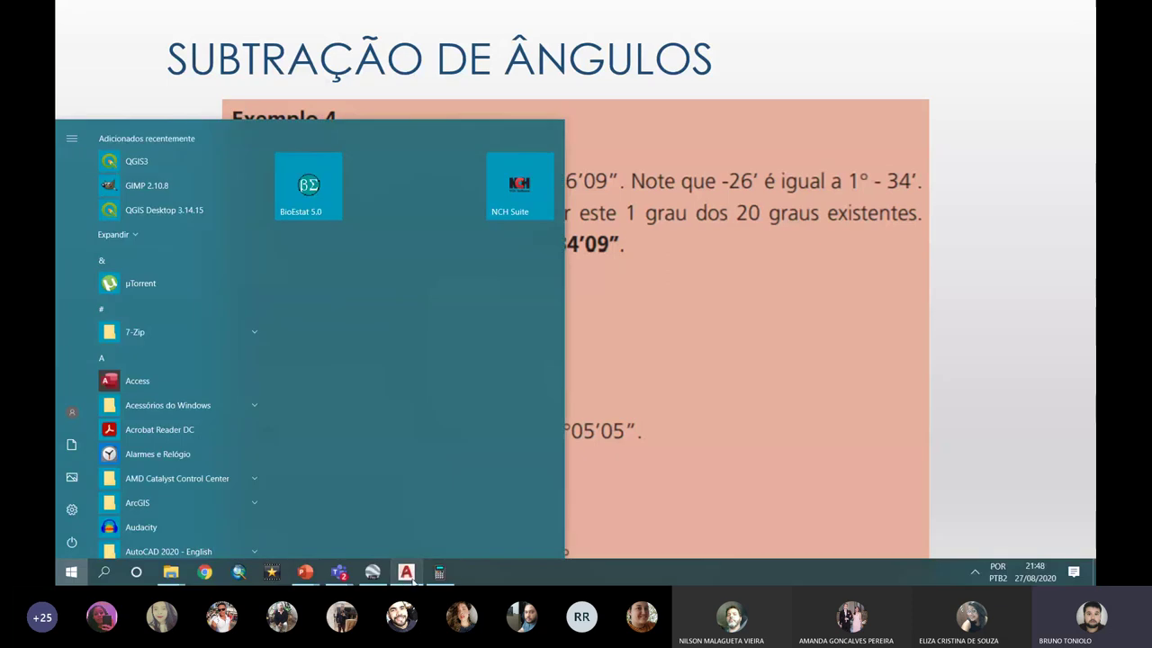
left_click(340, 189)
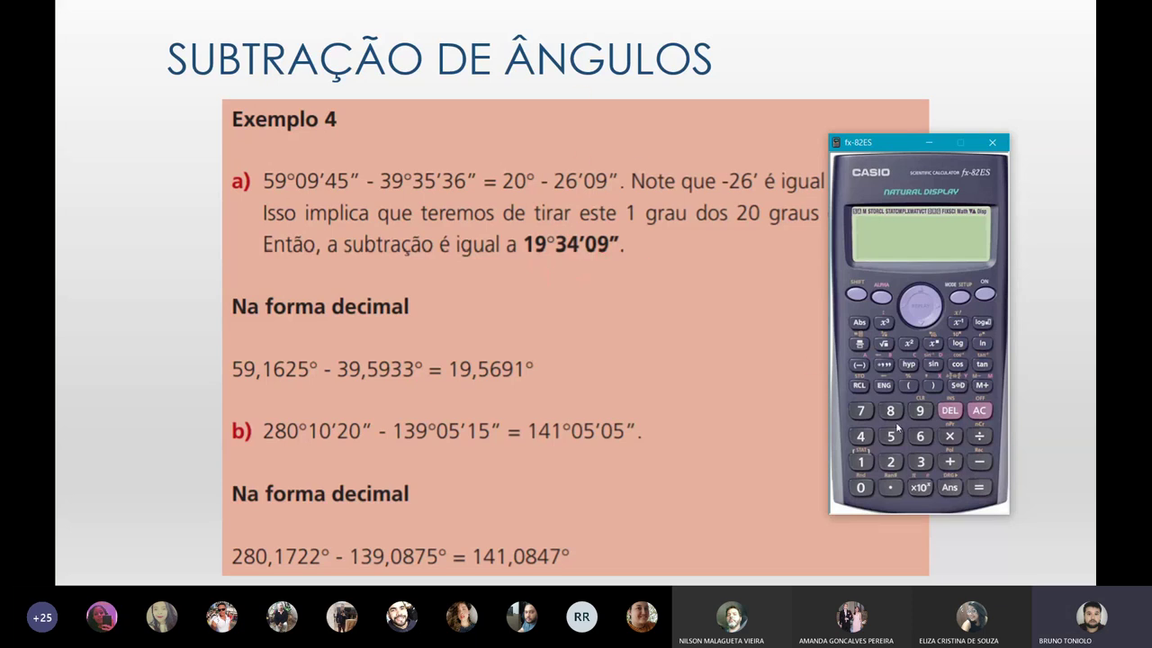
left_click(891, 437)
Step: Enter the first angle 59°9'45" on the fx-82ES
left_click(920, 412)
left_click(885, 365)
left_click(920, 411)
left_click(891, 365)
left_click(862, 437)
left_click(891, 438)
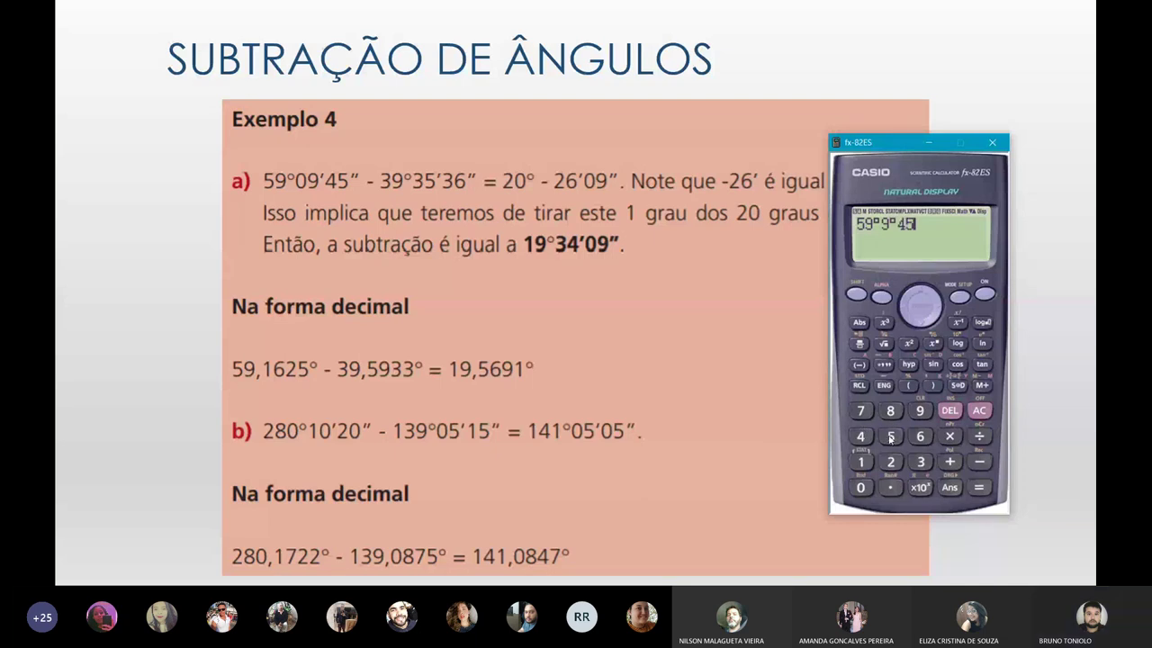
left_click(891, 366)
Step: Subtract 39°35'36" to get 19°34'9", then convert it to 19.56916667 decimal degrees
left_click(977, 461)
left_click(919, 461)
left_click(918, 410)
left_click(887, 364)
left_click(921, 461)
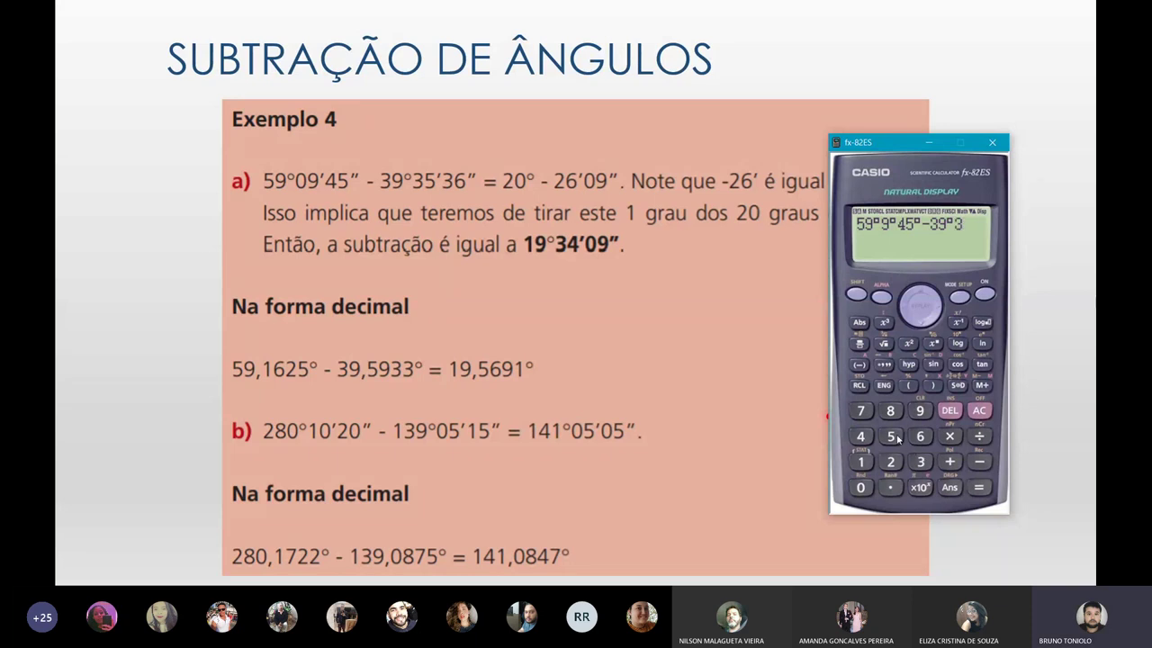
left_click(892, 437)
left_click(885, 365)
left_click(921, 461)
left_click(920, 435)
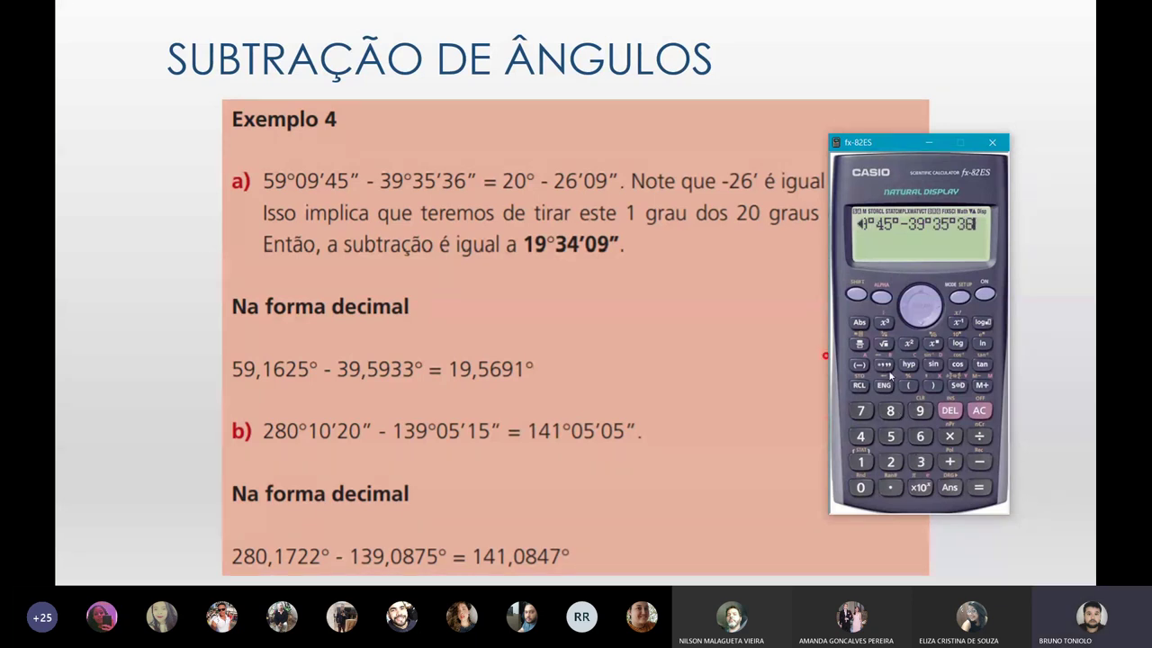
left_click(885, 364)
left_click(979, 487)
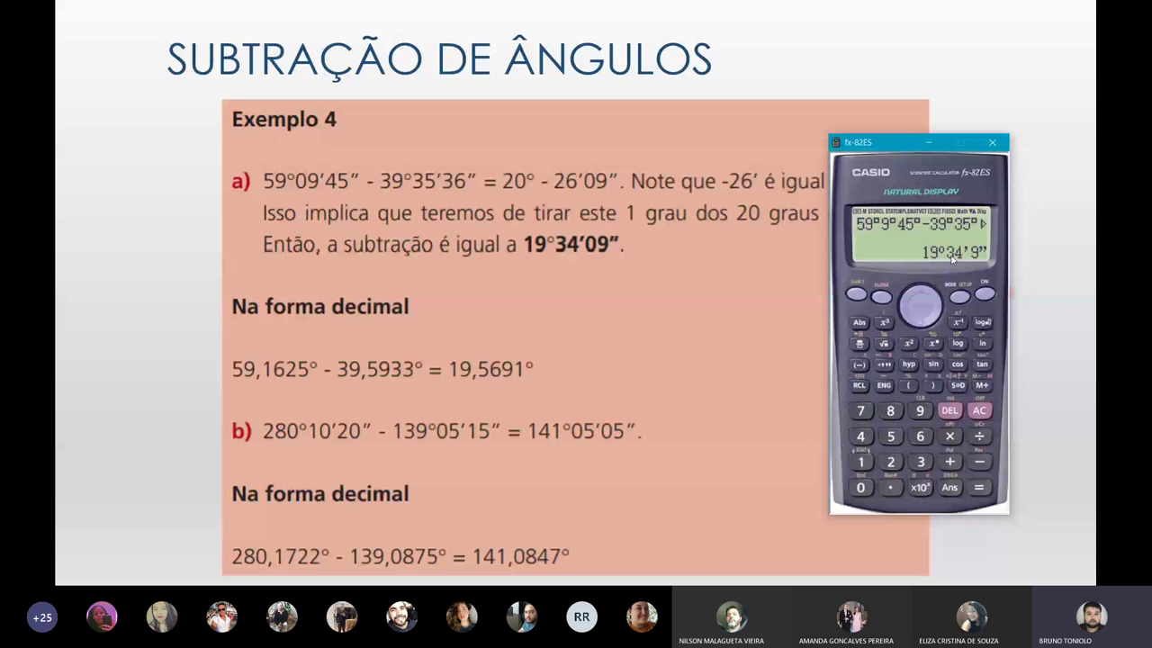
key("o")
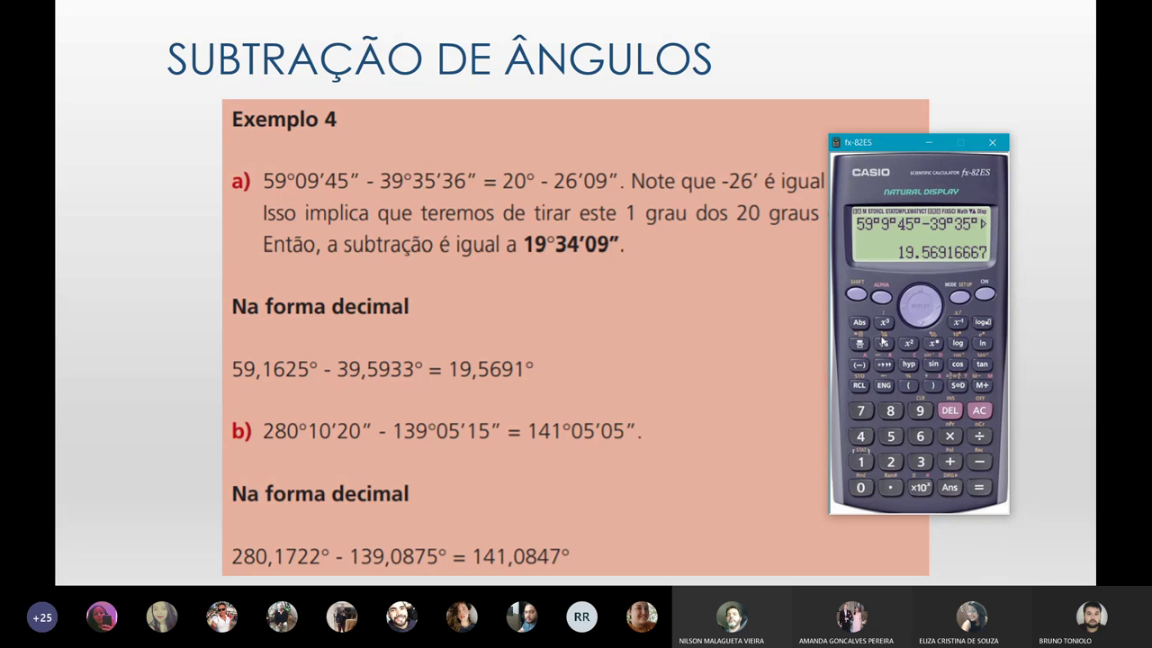
Step: Clear the calculator and enter 280°10'20" for example b
left_click(979, 411)
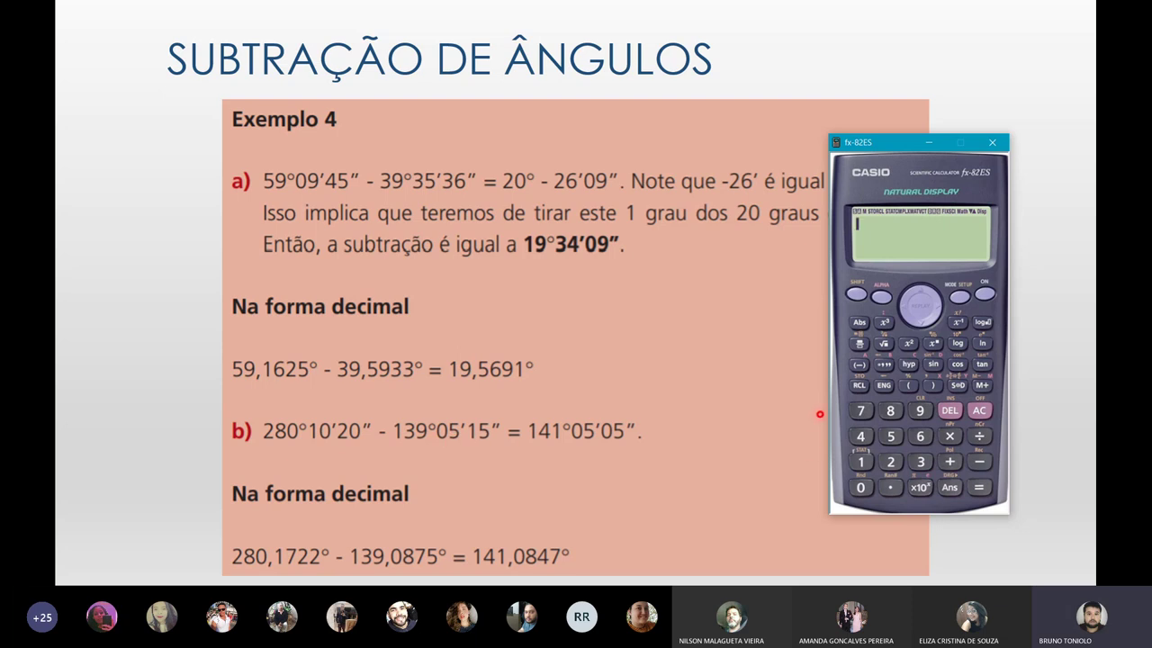
left_click(891, 461)
left_click(892, 411)
left_click(861, 487)
left_click(884, 365)
left_click(866, 462)
left_click(860, 485)
left_click(884, 365)
left_click(889, 463)
left_click(862, 486)
left_click(885, 371)
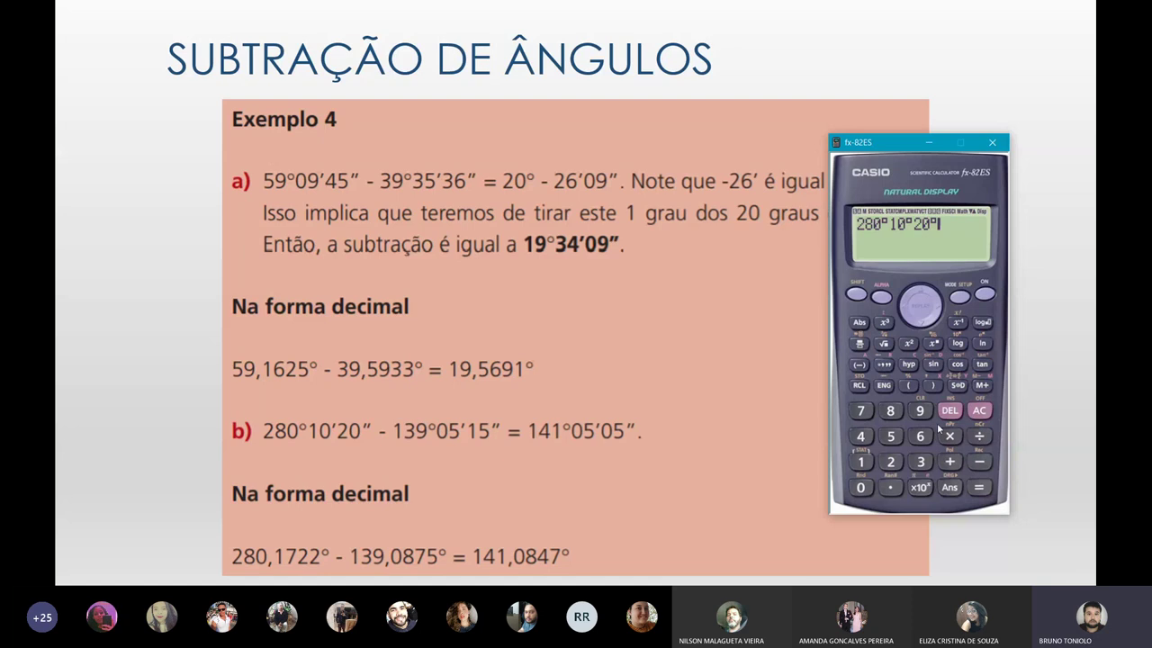
Step: Subtract 139°5'15" and evaluate to get 141°5'5"
left_click(980, 462)
left_click(860, 462)
left_click(920, 462)
left_click(919, 413)
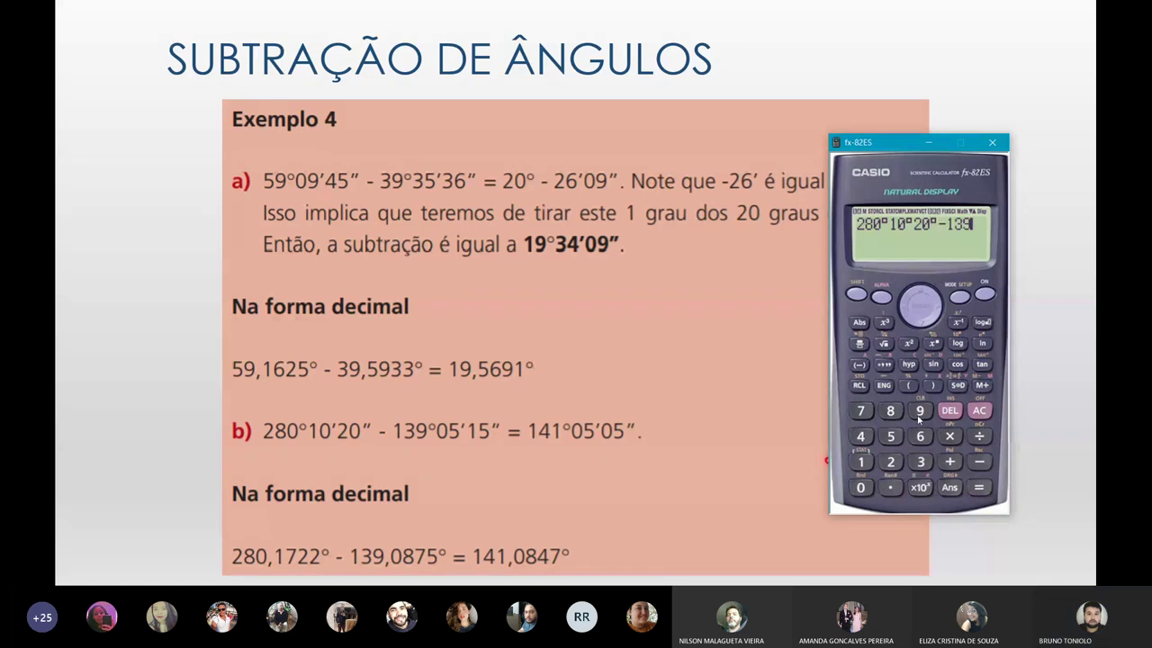
left_click(884, 365)
left_click(891, 436)
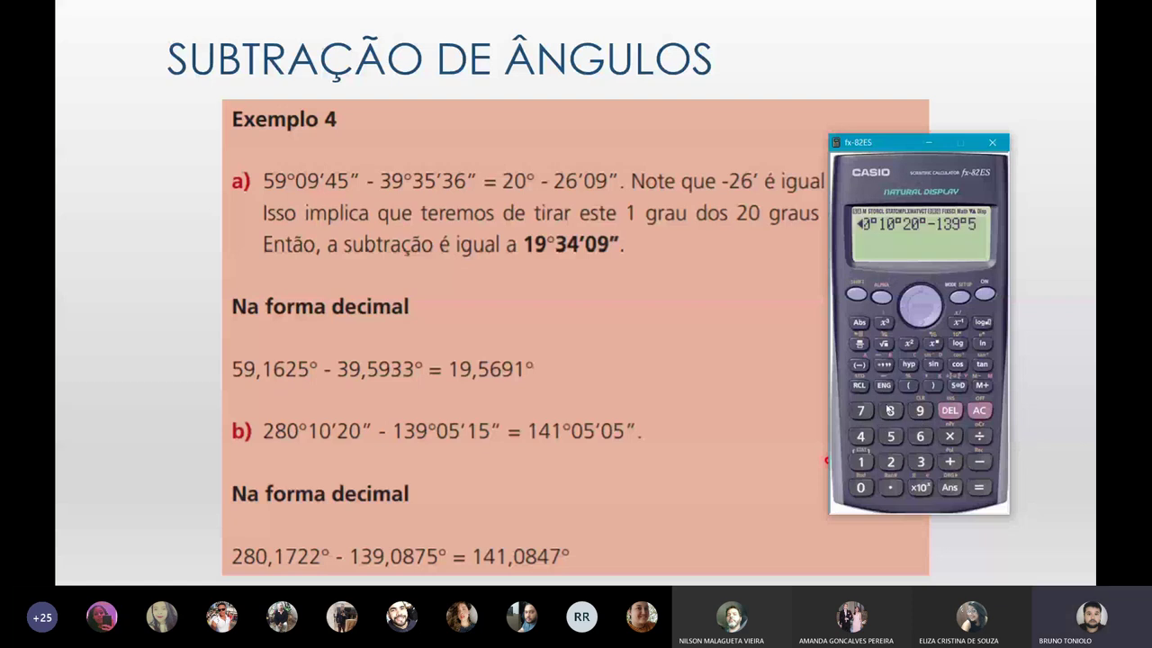
left_click(885, 364)
left_click(862, 462)
left_click(890, 436)
left_click(884, 365)
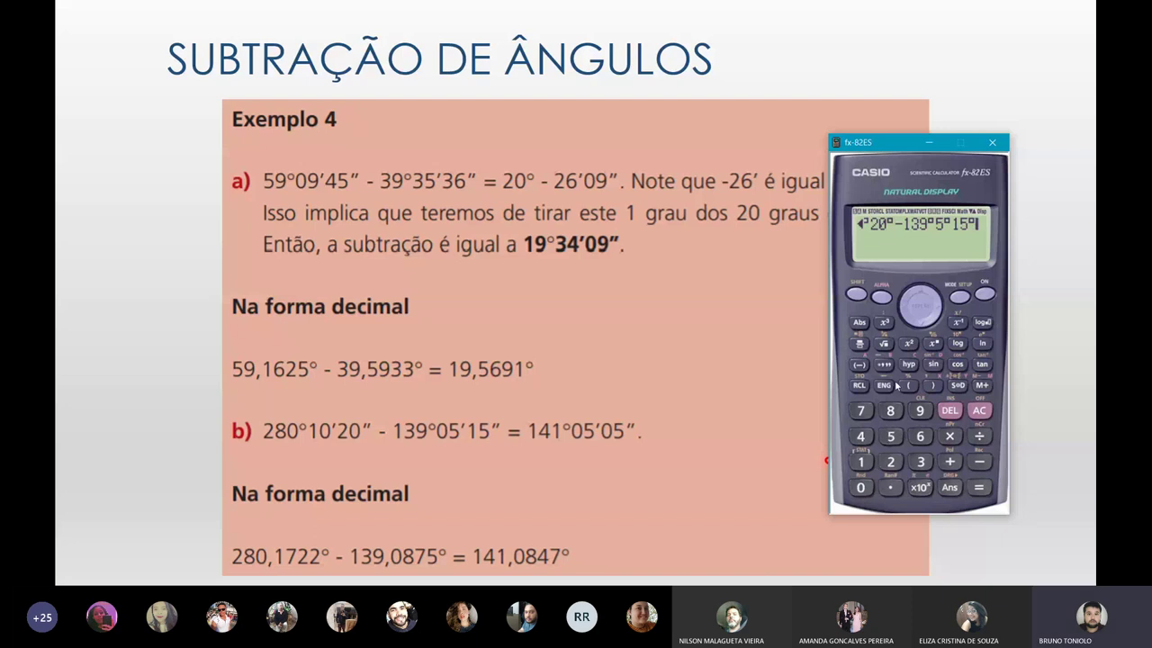
left_click(978, 489)
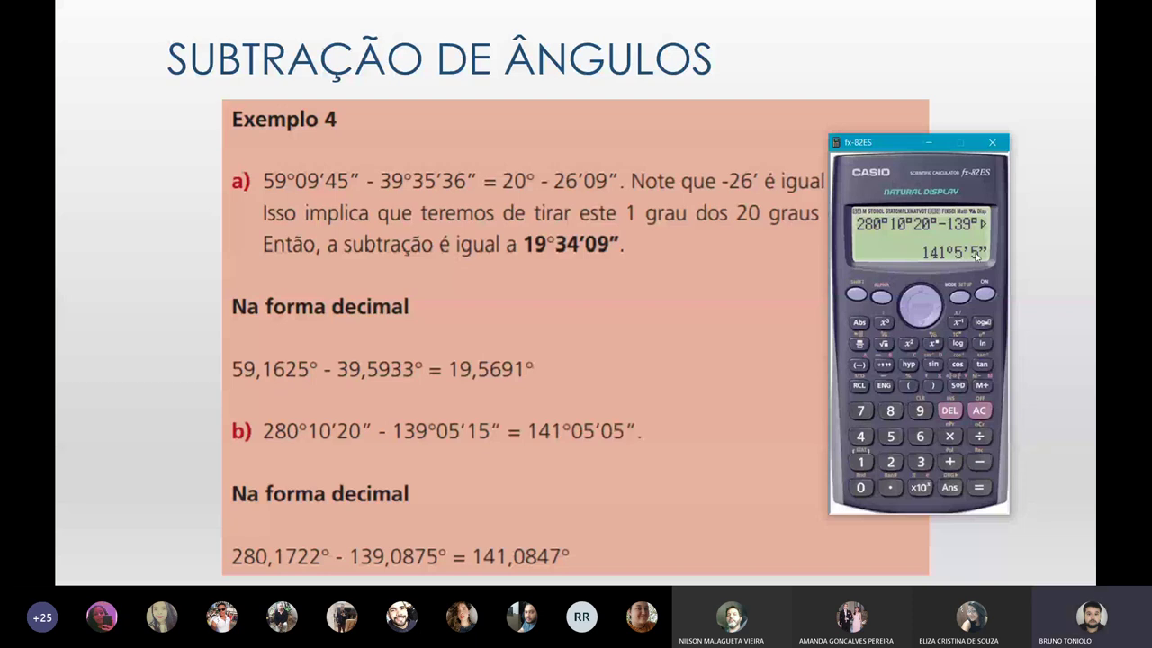
Step: Convert to 141.0847222 decimal degrees, hide the calculator and advance to the multiplication slide
left_click(883, 367)
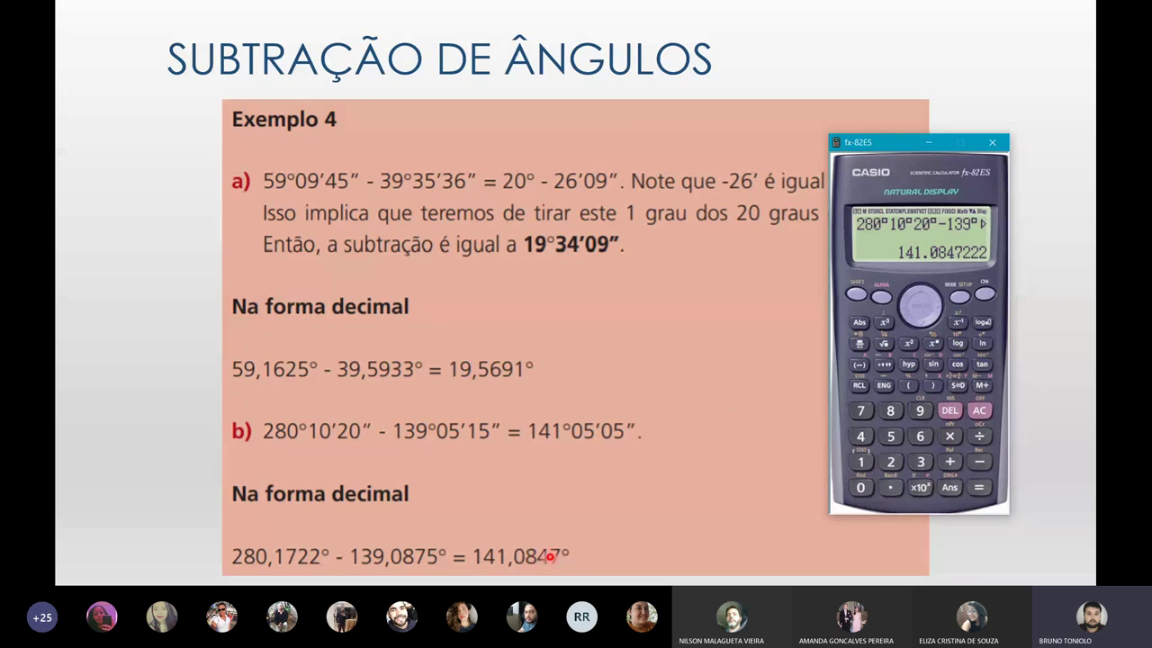
left_click(601, 437)
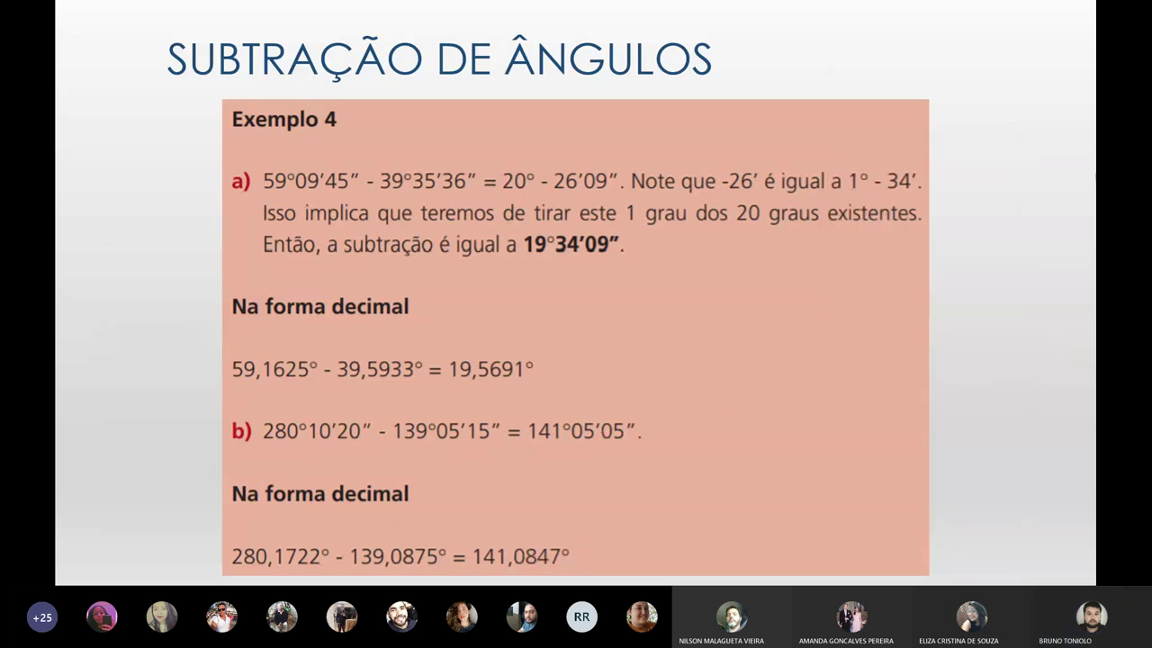
key("Right")
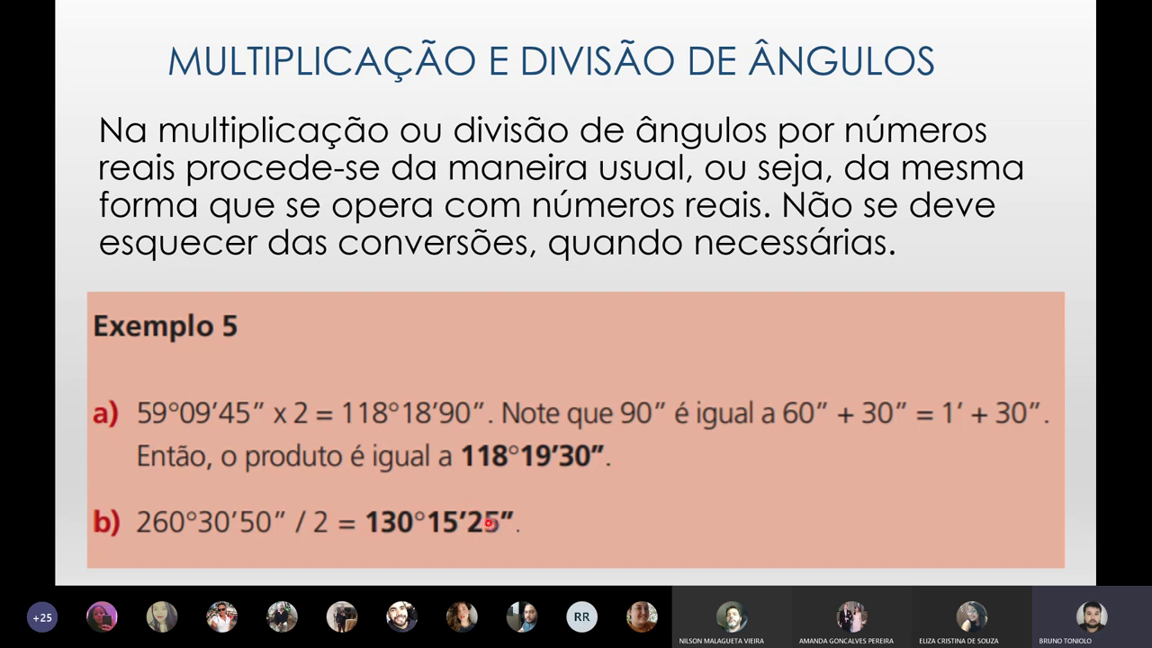
Step: Bring up the Windows Start menu over the Exemplo 5 slide
key("super")
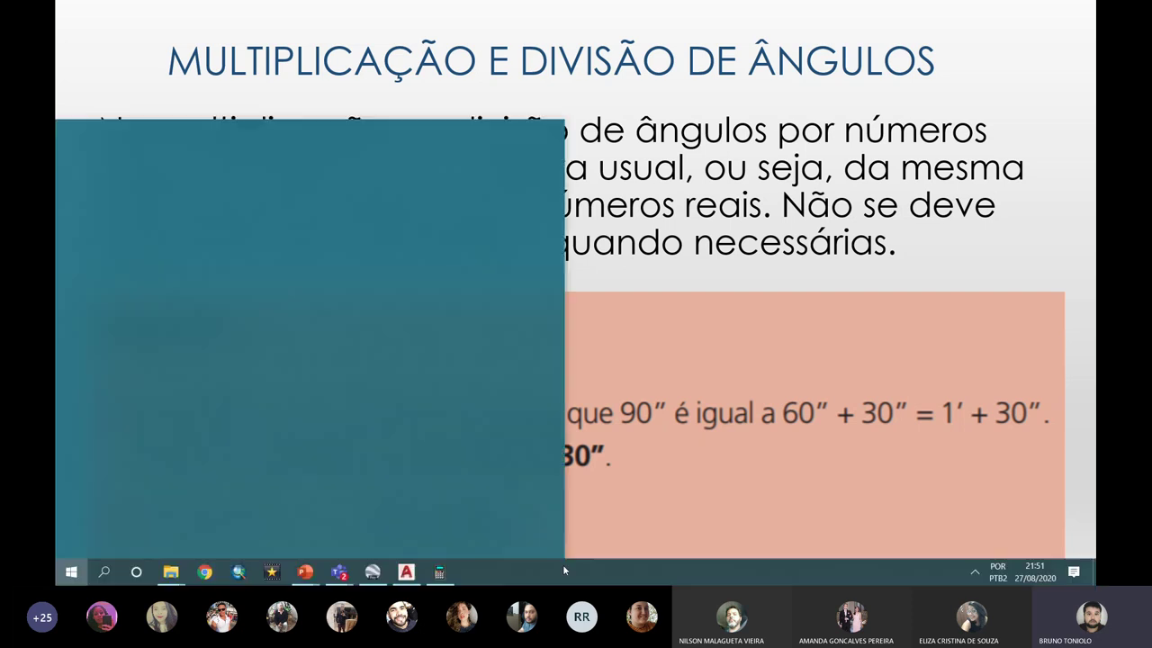
Step: Bring up the fx-82ES, clear it, and start entering (59° in parentheses
left_click(309, 185)
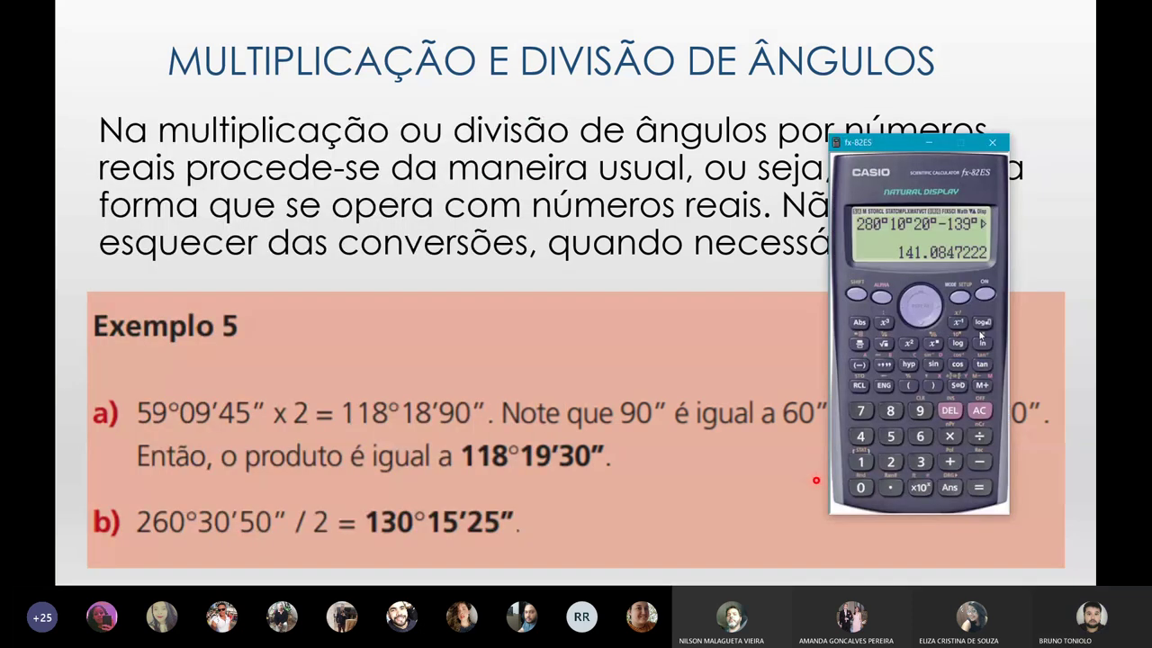
left_click(982, 296)
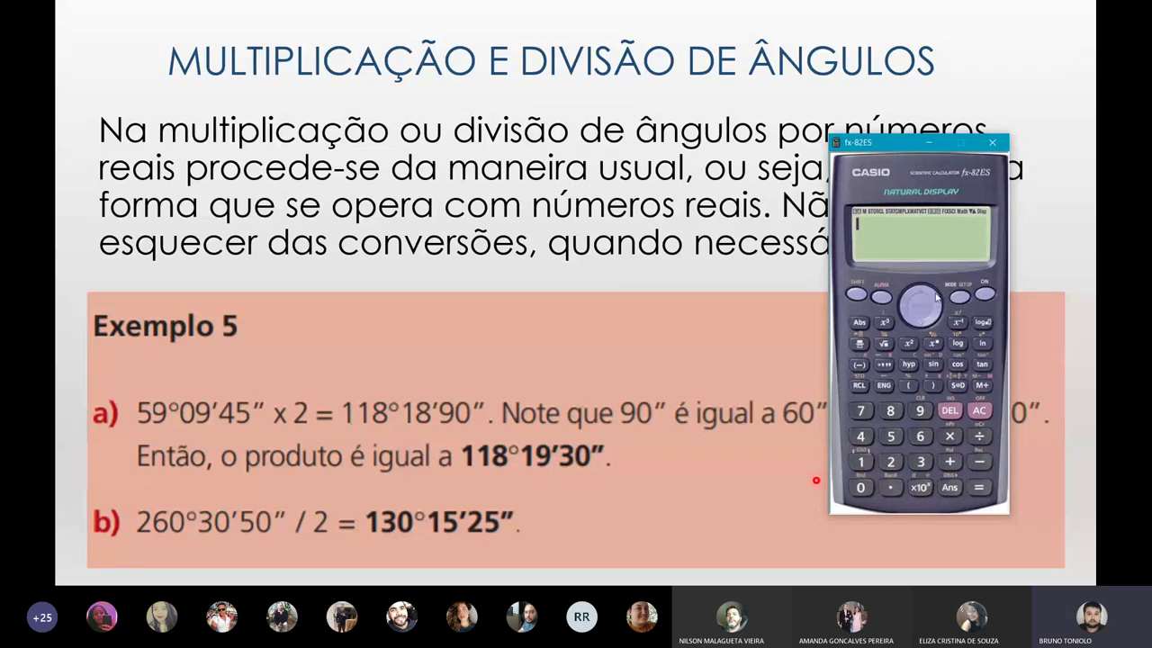
left_click(908, 385)
left_click(892, 436)
left_click(918, 414)
left_click(885, 365)
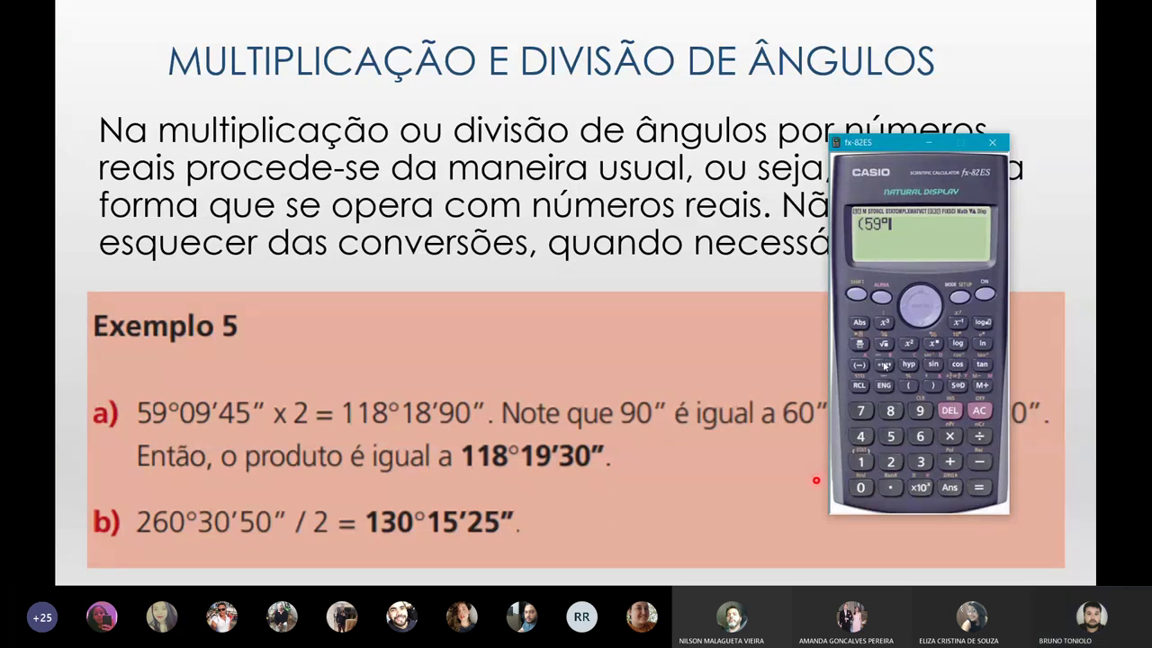
Step: Complete (59°9'45") × 2 and evaluate to 118°19'30"
left_click(918, 411)
left_click(885, 365)
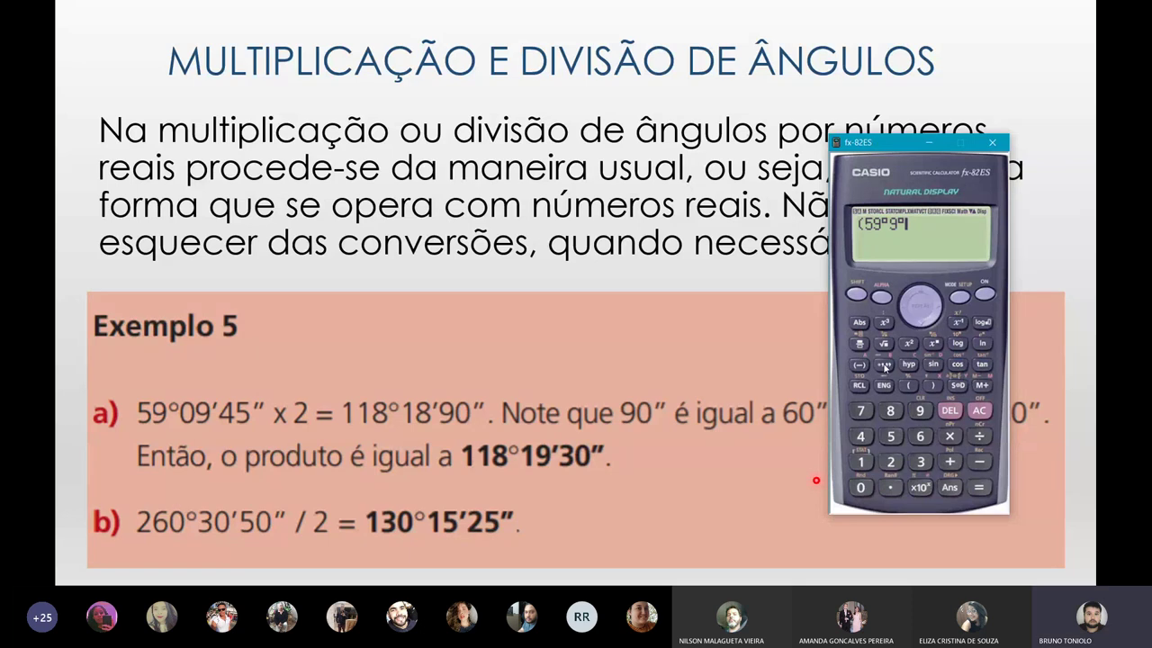
left_click(861, 436)
left_click(890, 436)
left_click(885, 366)
left_click(932, 386)
left_click(950, 437)
left_click(888, 466)
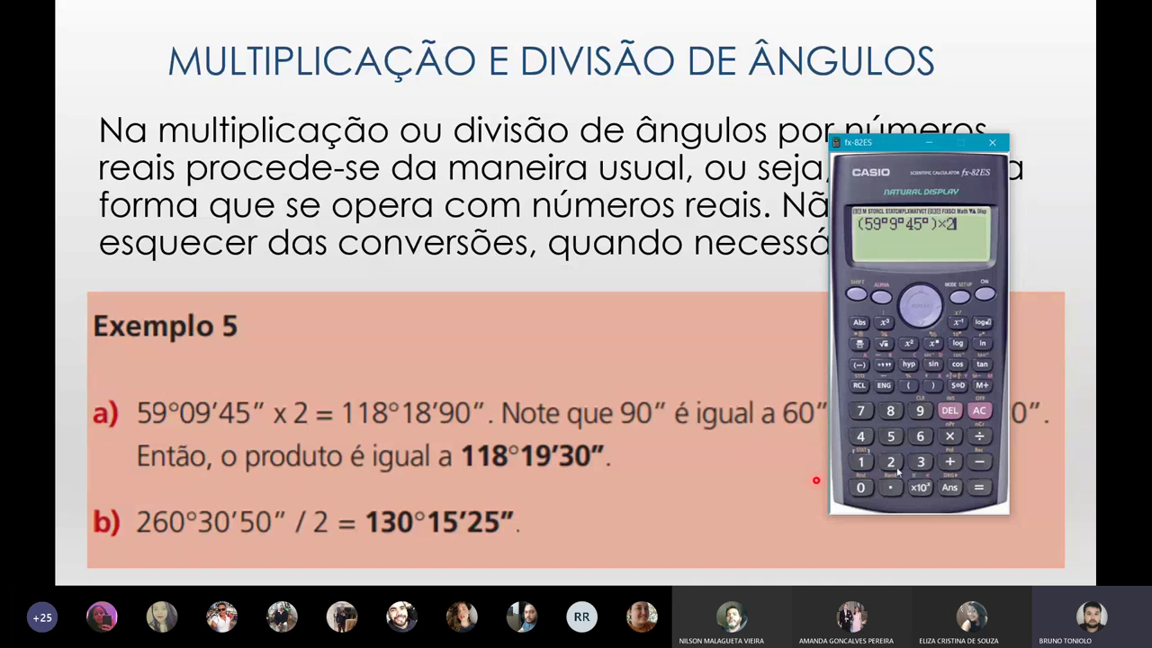
left_click(979, 487)
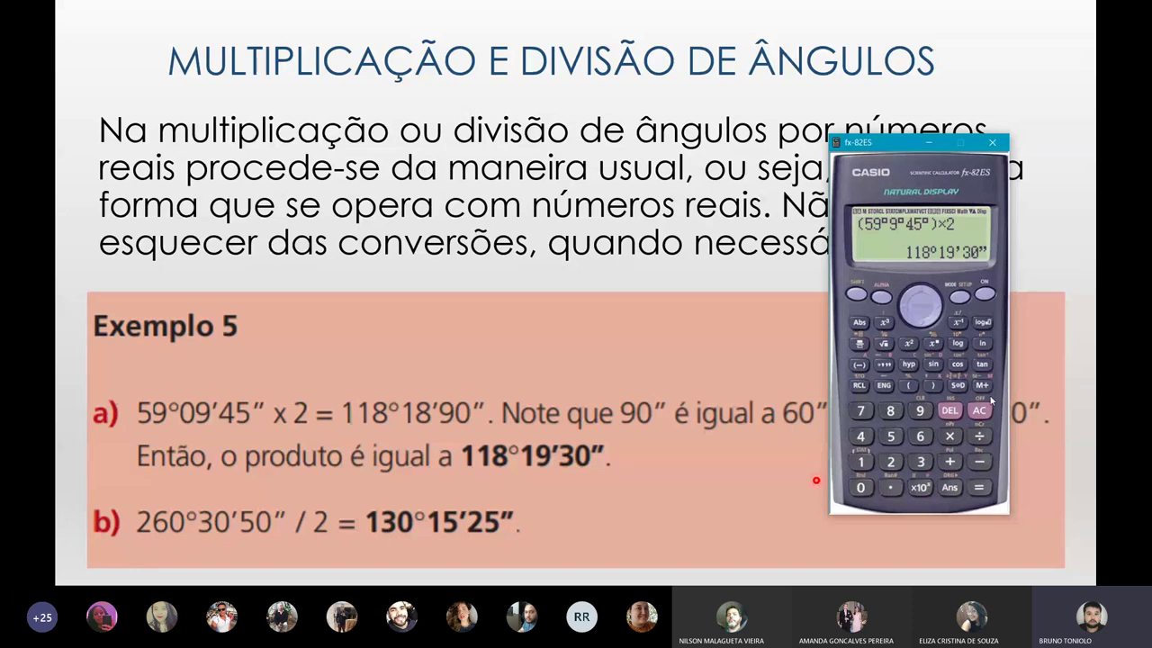
Step: Clear the display and enter the angle (260°30'50") in parentheses
left_click(983, 414)
left_click(910, 386)
left_click(890, 462)
left_click(920, 437)
left_click(861, 487)
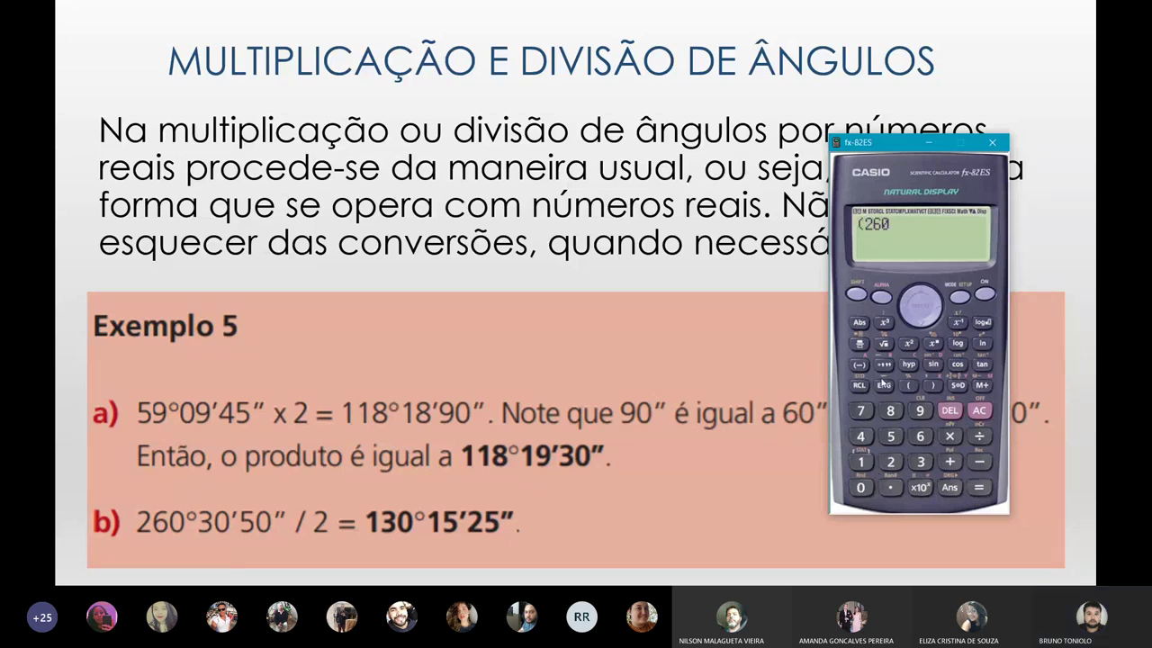
left_click(885, 365)
left_click(920, 461)
left_click(861, 487)
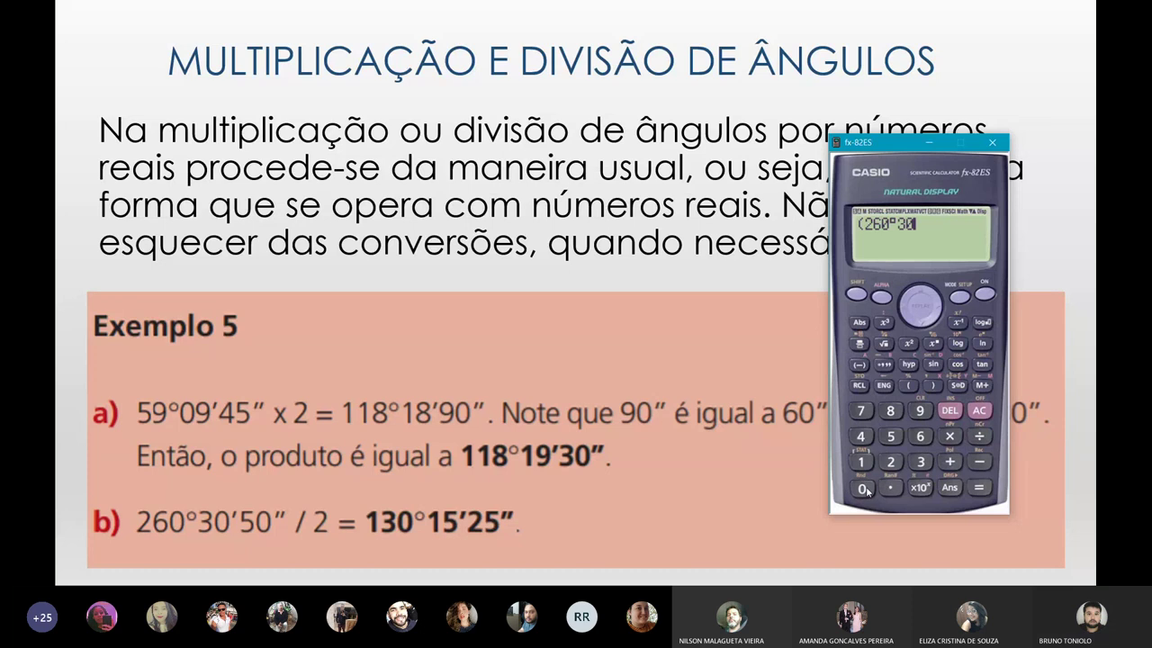
left_click(884, 365)
left_click(892, 436)
left_click(861, 487)
left_click(885, 365)
left_click(933, 387)
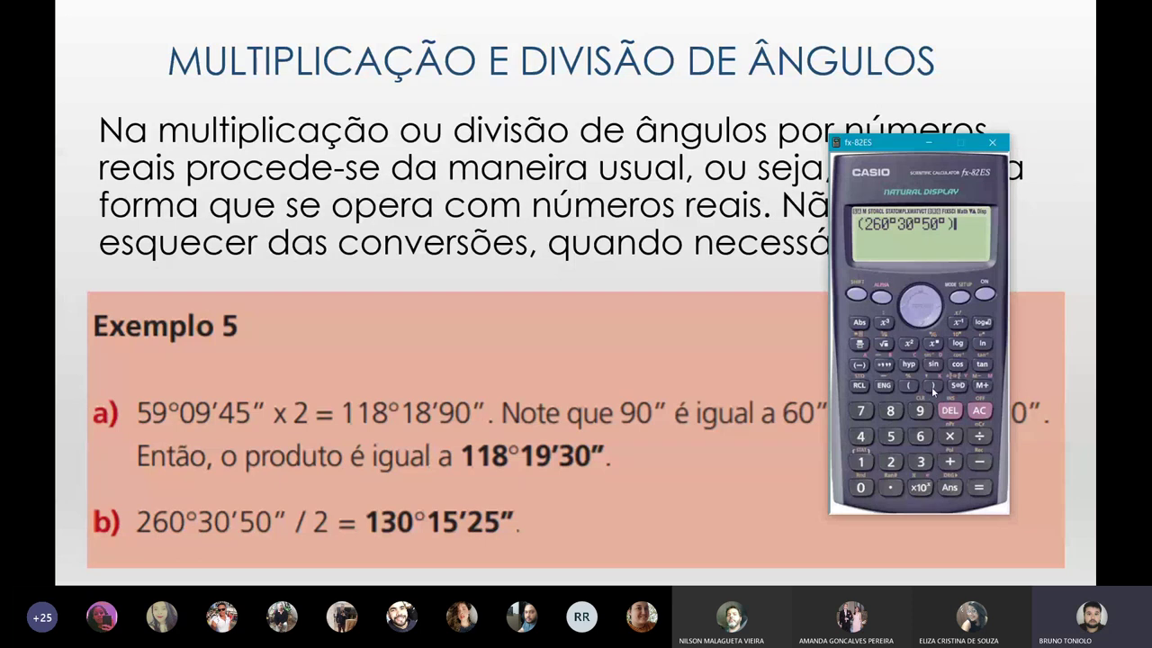
Step: Divide by 2 to get 130°15'25", then hide the calculator to show the slide
left_click(980, 435)
left_click(891, 462)
left_click(976, 491)
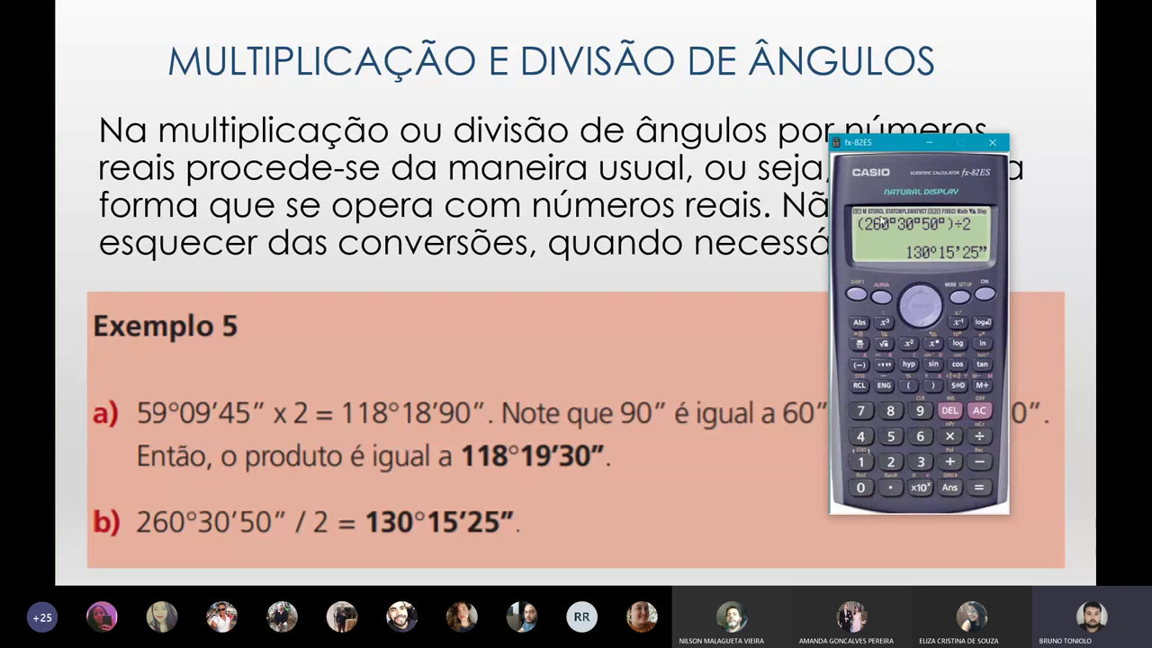
left_click(534, 288)
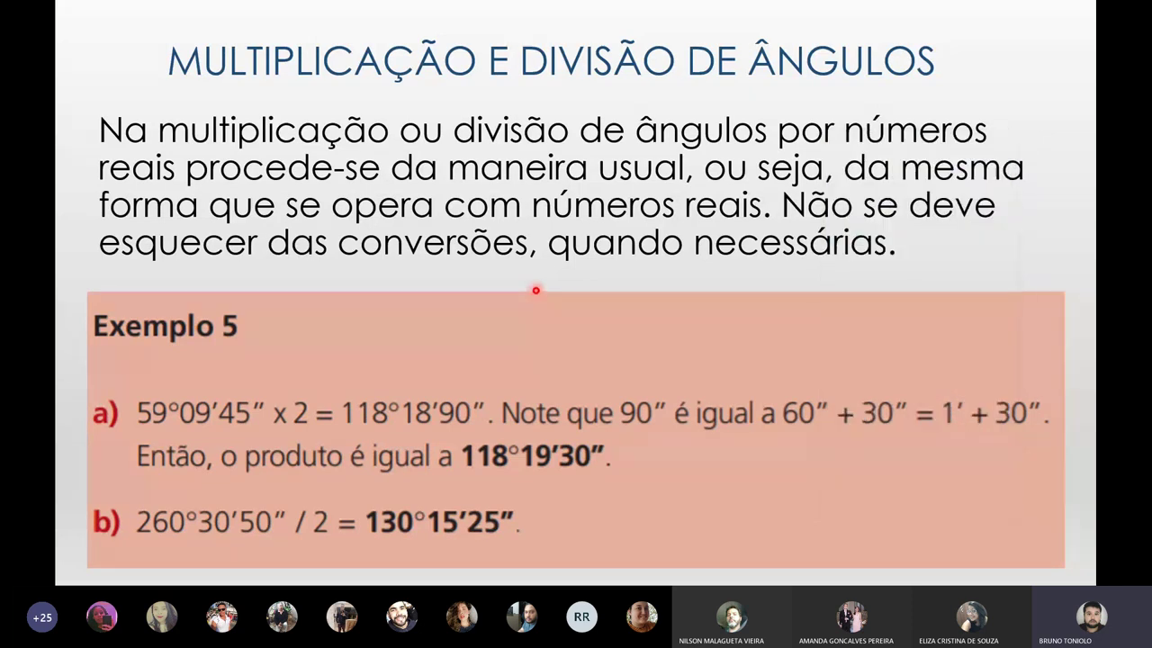
Step: Advance to the TRIGONOMETRIA slide and show previews of the open Teams windows
left_click(535, 291)
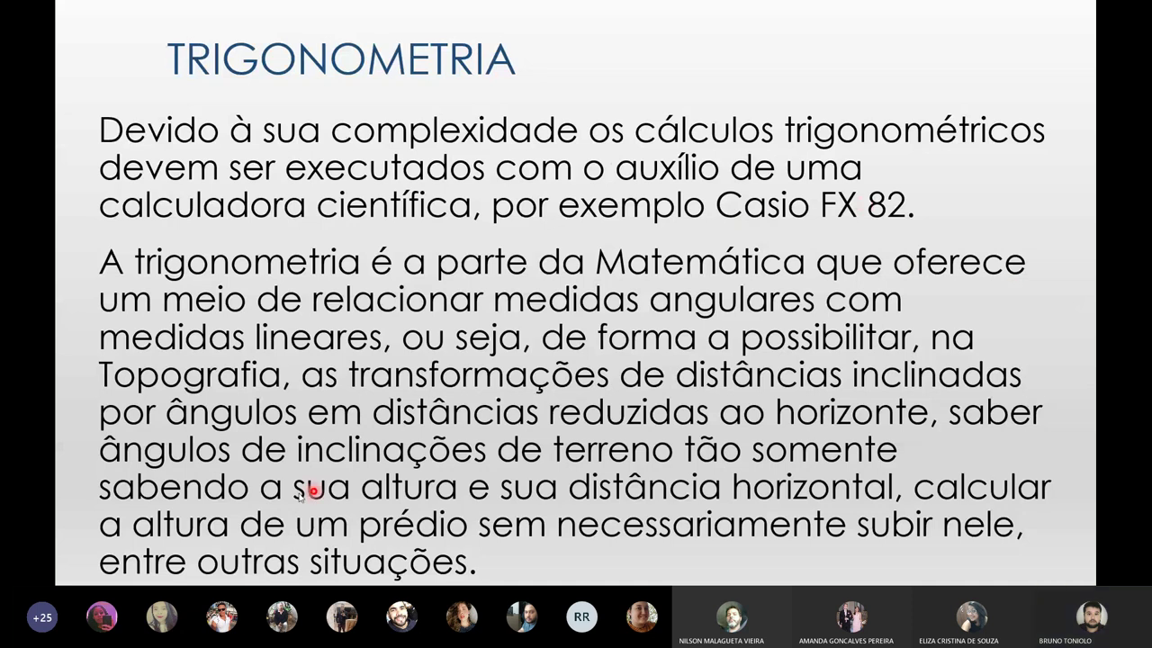
key("super")
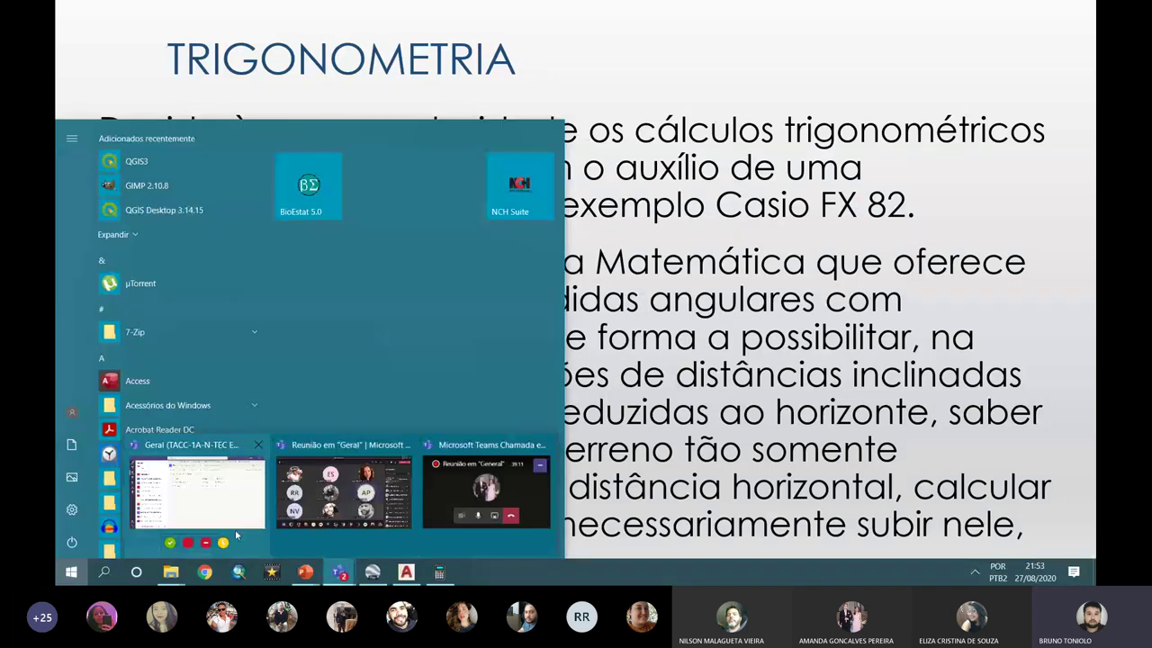
Step: Check the Geral channel's Arquivos in Teams, minimize Teams, then advance to the right-triangle slide
left_click(237, 537)
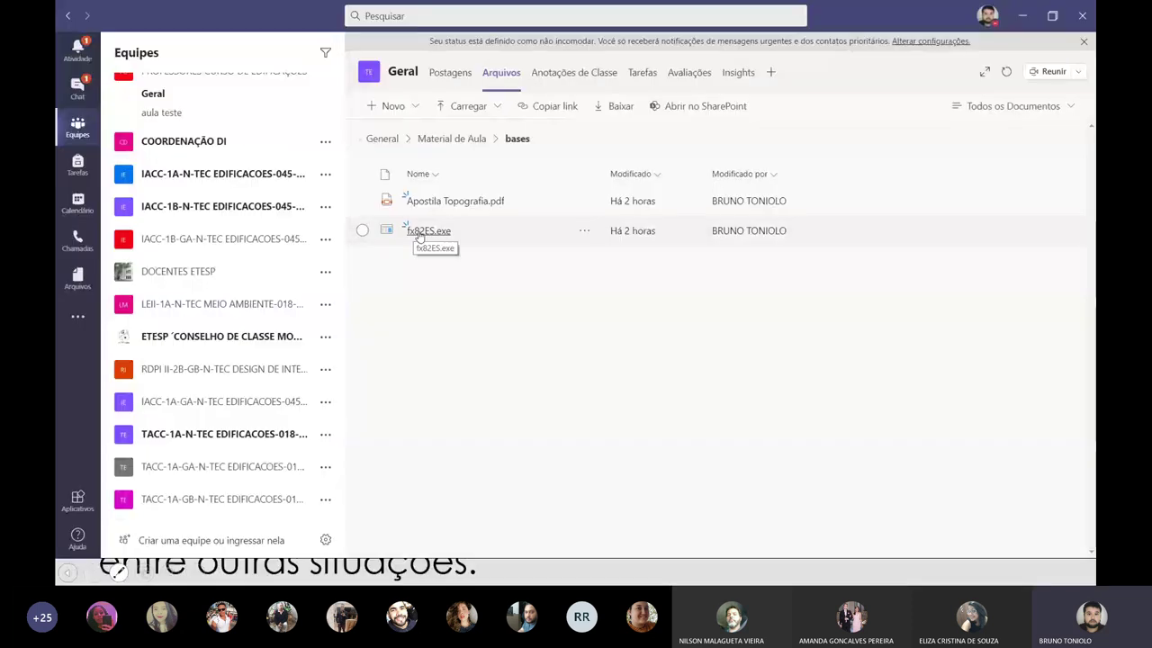
left_click(1032, 17)
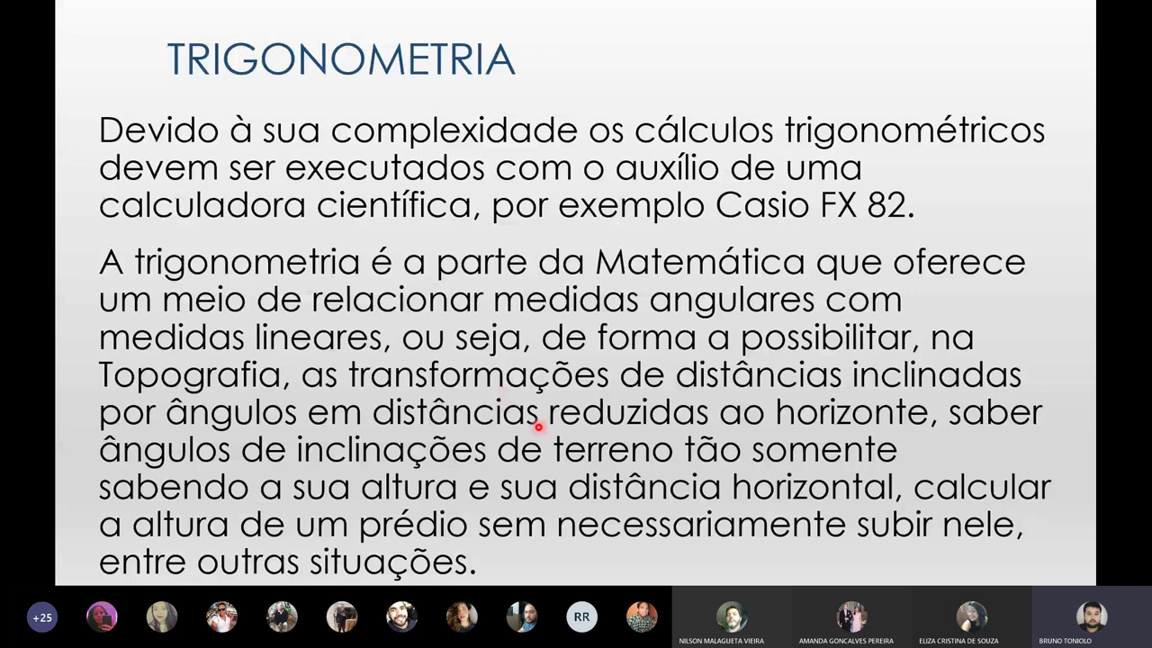
key("Right")
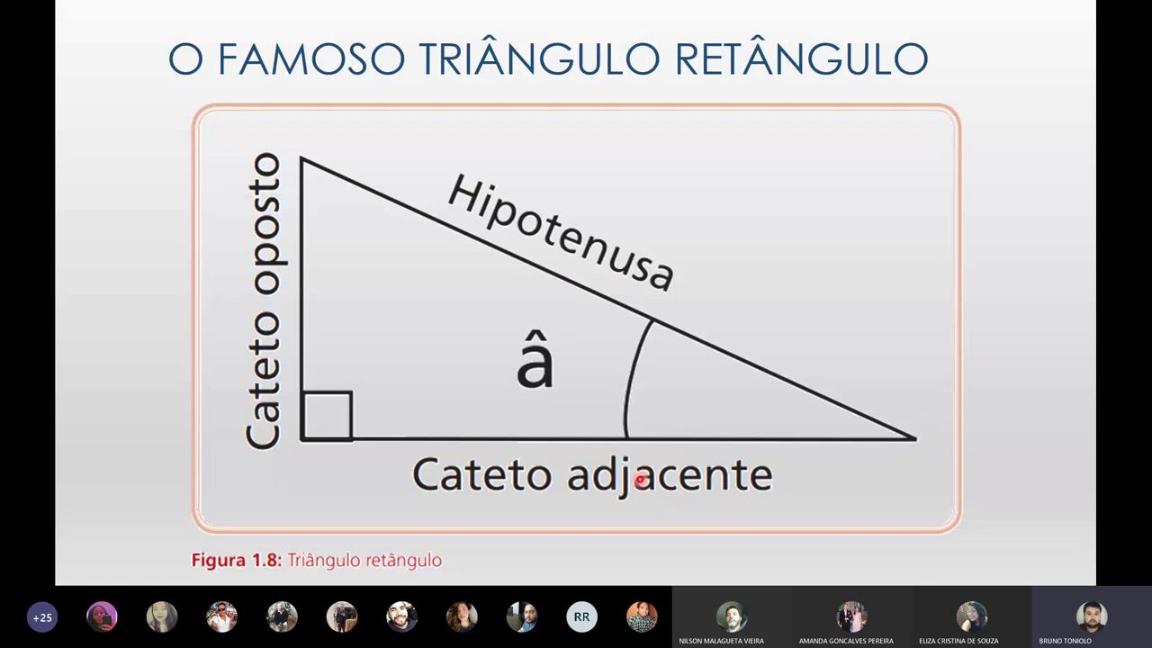
Step: With the pen, write yellow CO under the opposite leg and CA under the adjacent leg
right_click(257, 463)
mouse_move(318, 369)
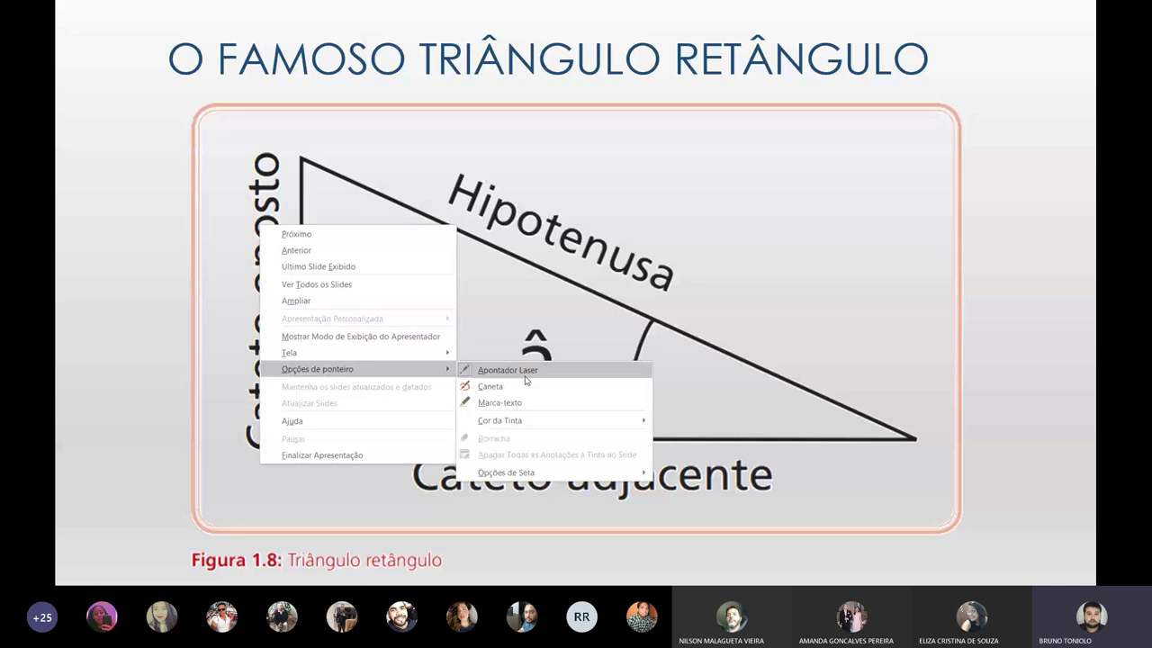
left_click(507, 396)
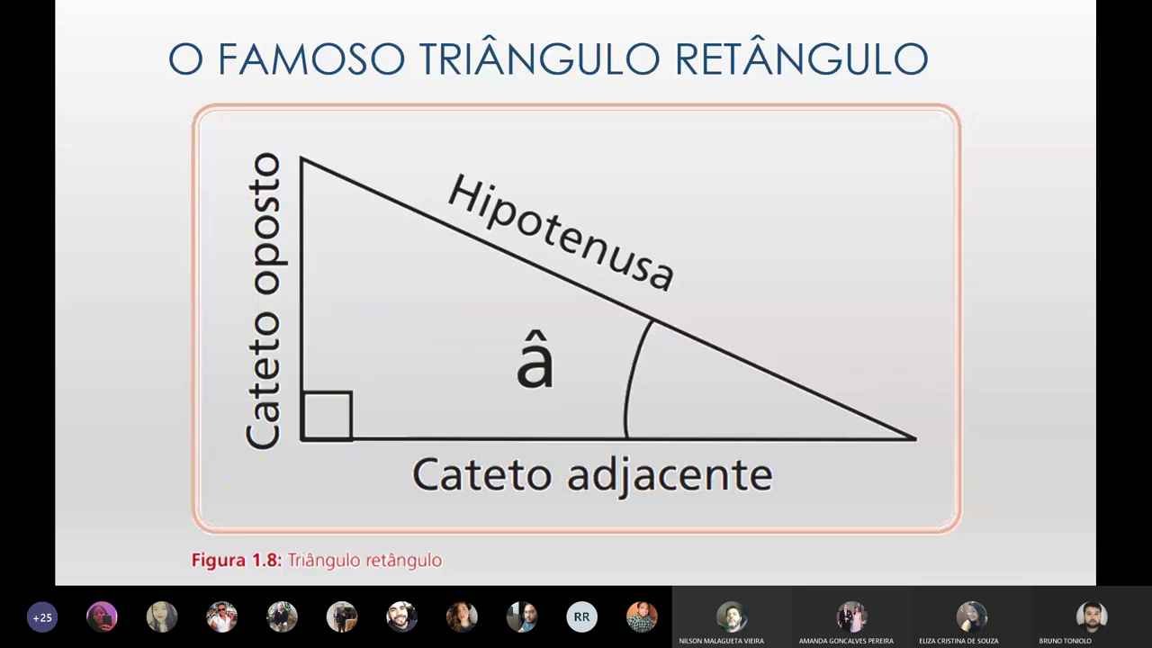
mouse_move(245, 462)
left_mouse_down()
mouse_move(255, 486)
mouse_move(264, 471)
left_mouse_up()
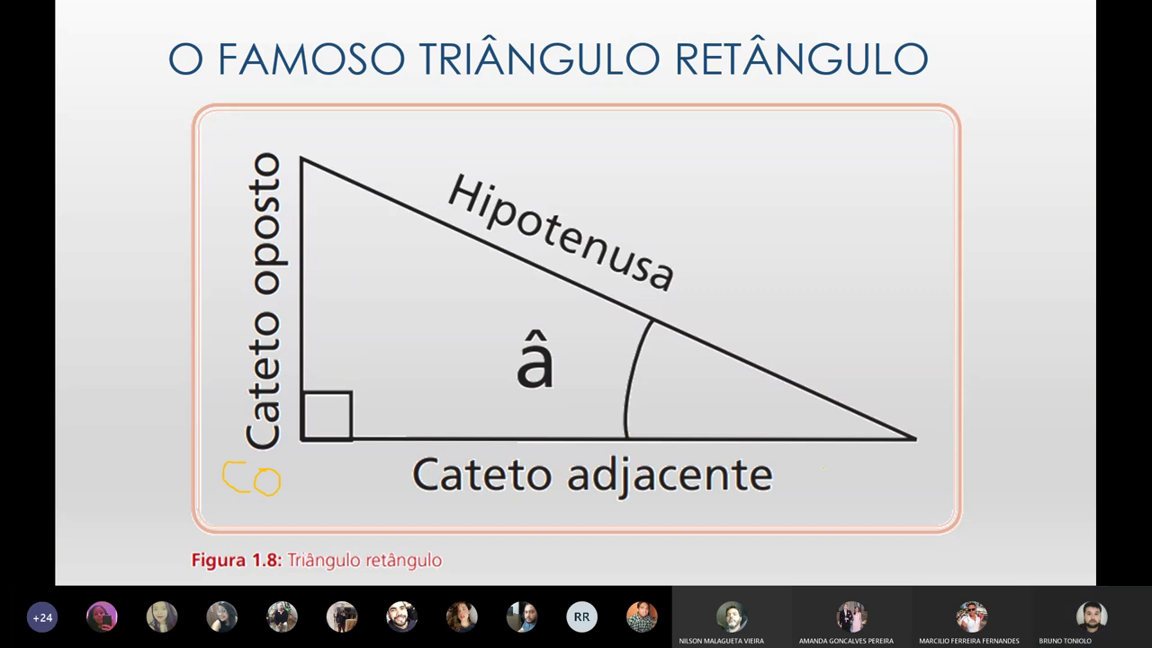
mouse_move(831, 467)
left_mouse_down()
mouse_move(831, 494)
mouse_move(878, 494)
left_mouse_up()
left_click_drag(854, 483, 872, 483)
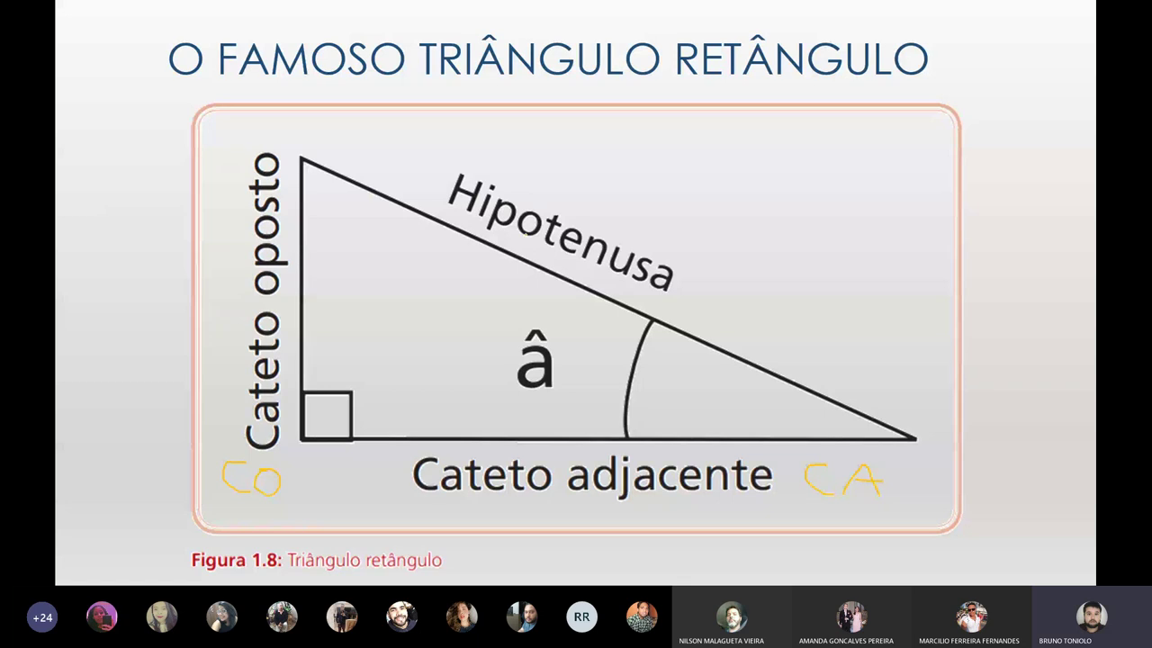
Step: Switch the ink to red, write (Hip) beside Hipotenusa, and advance to the Pythagorean slide
right_click(632, 192)
mouse_move(691, 335)
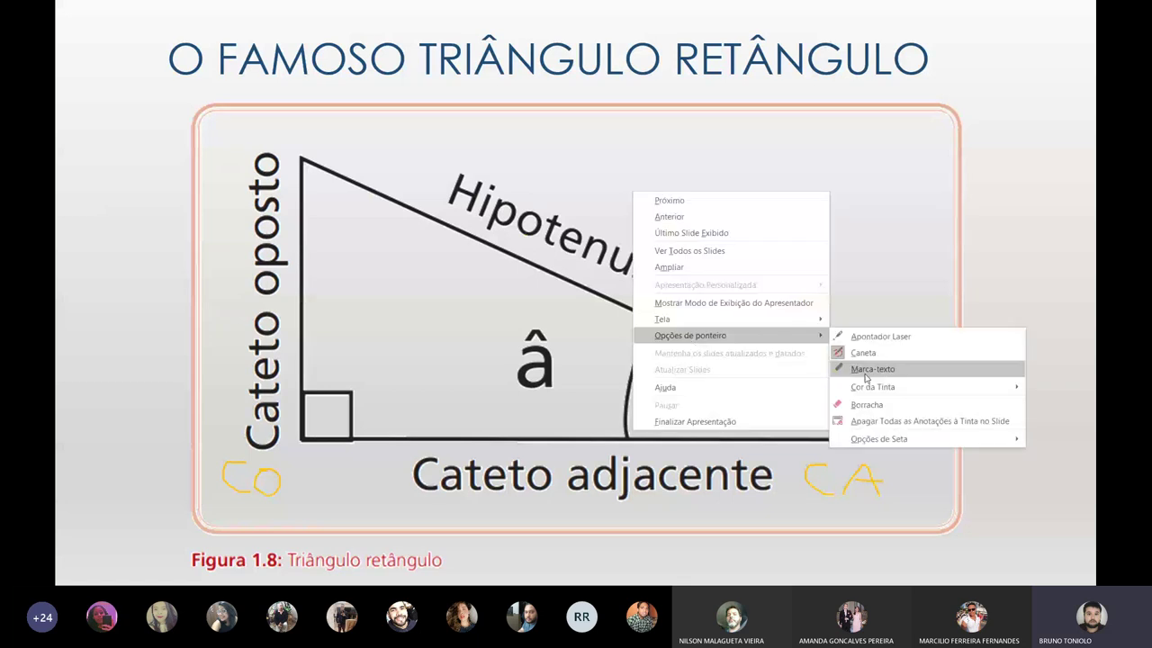
mouse_move(872, 386)
left_click(742, 386)
mouse_move(710, 282)
left_mouse_down()
mouse_move(705, 310)
mouse_move(734, 290)
mouse_move(747, 326)
mouse_move(779, 322)
mouse_move(764, 349)
mouse_move(697, 284)
mouse_move(695, 312)
left_mouse_up()
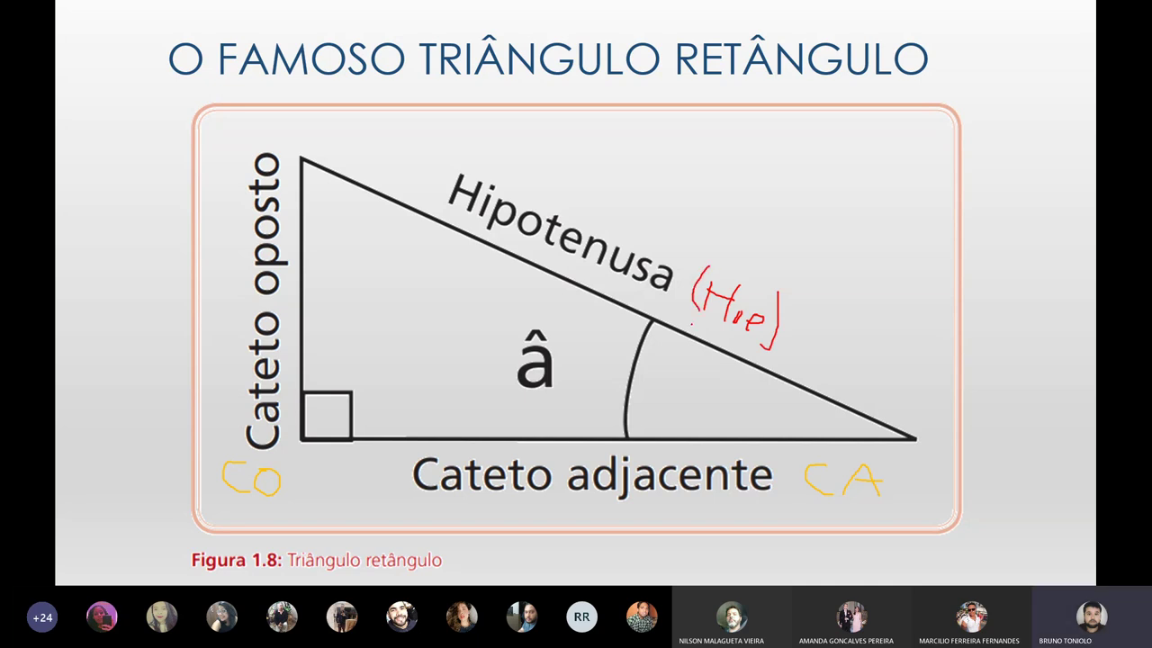
key("Right")
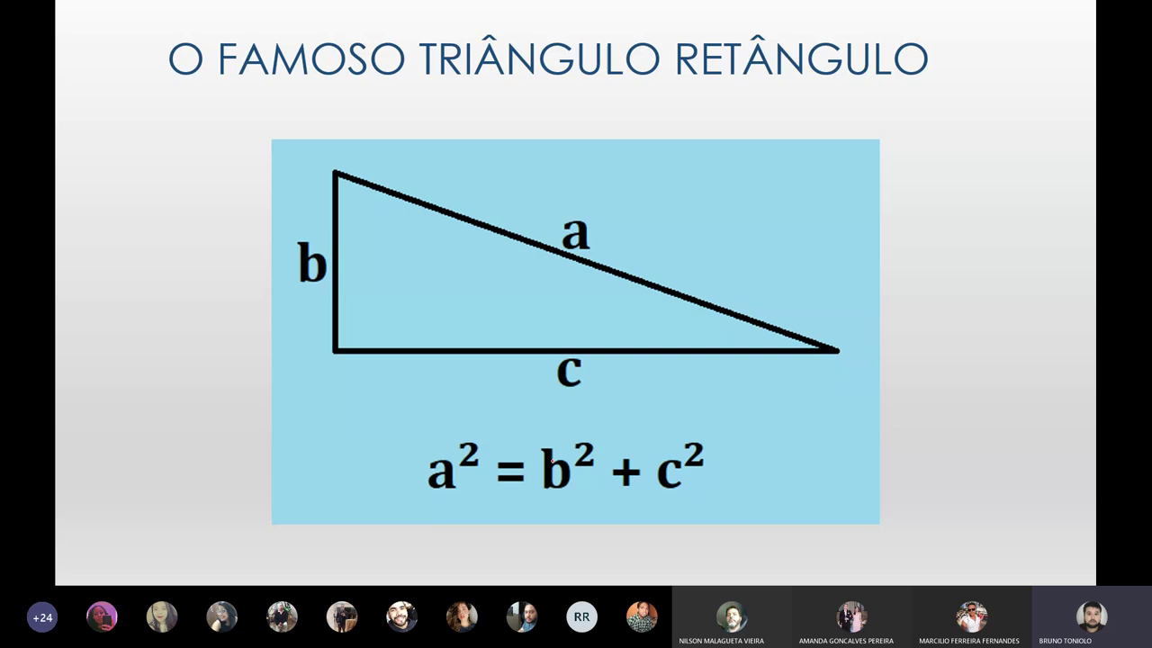
Step: Strike the square on a and draw a red root sign over b² + c², then advance
left_click_drag(482, 445, 441, 473)
mouse_move(525, 444)
left_mouse_down()
mouse_move(539, 486)
mouse_move(543, 429)
mouse_move(720, 438)
mouse_move(722, 459)
left_mouse_up()
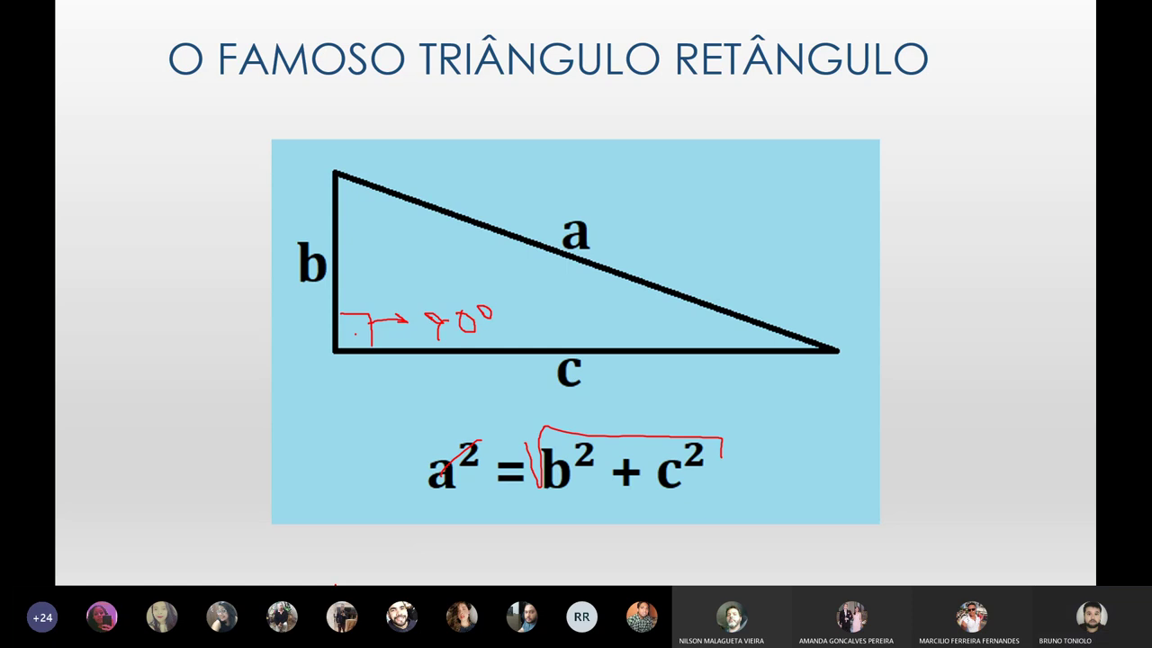
key("Right")
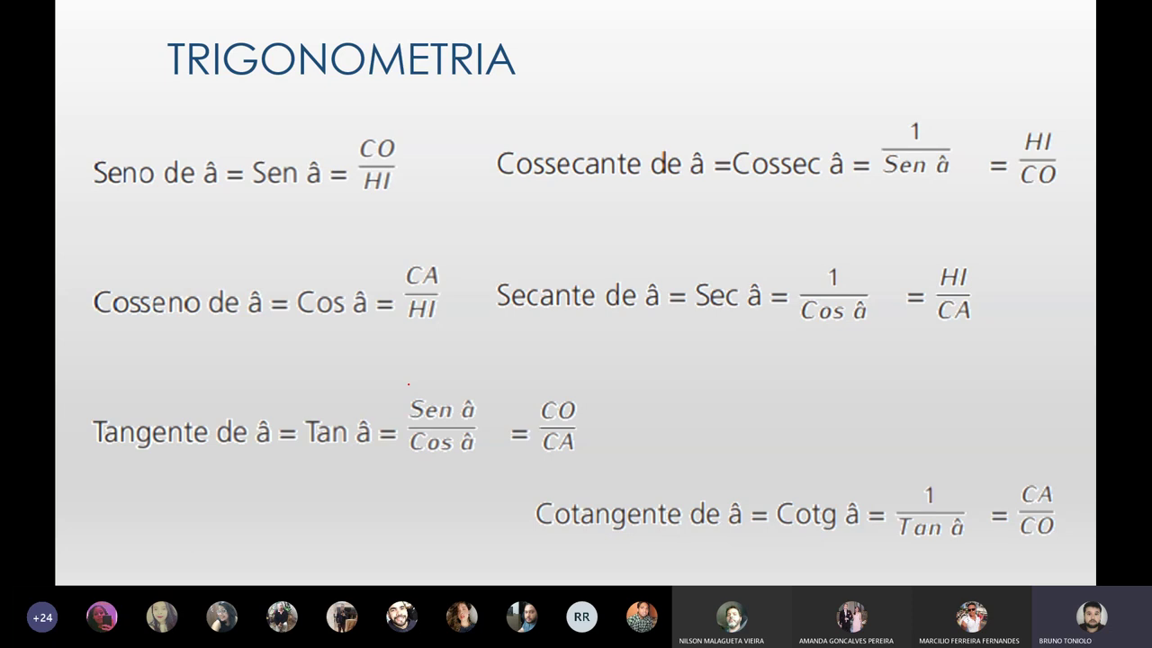
Step: Switch to the pen and draw a red X across the cosecant and secant formulas
right_click(408, 382)
mouse_move(467, 288)
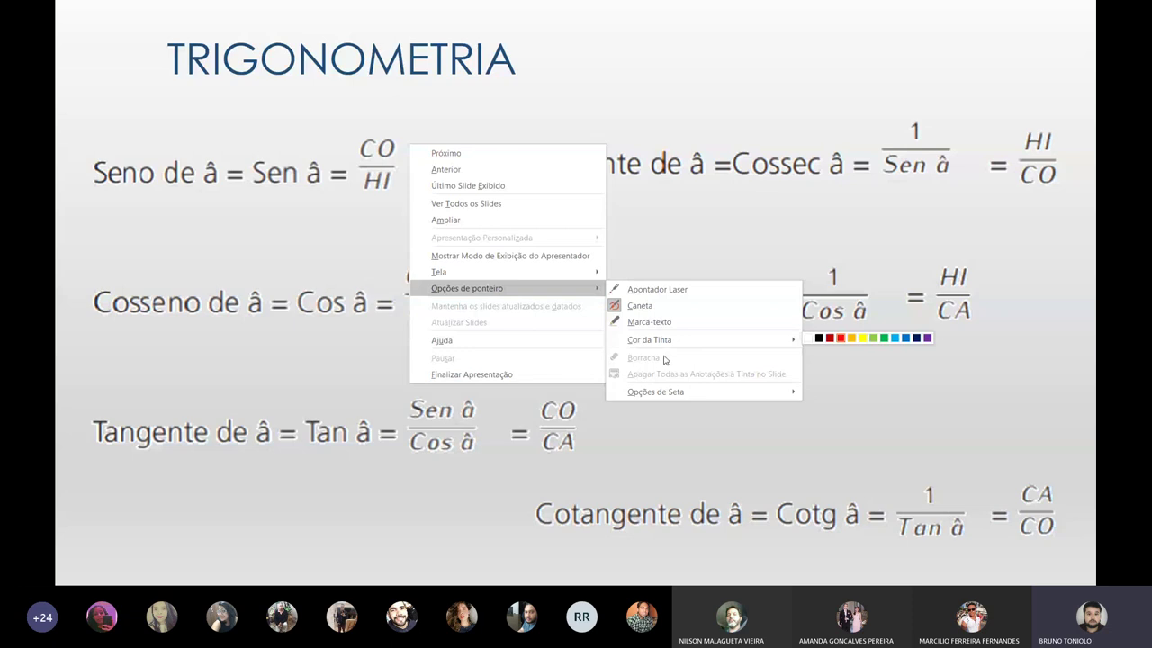
mouse_move(655, 392)
left_click(657, 291)
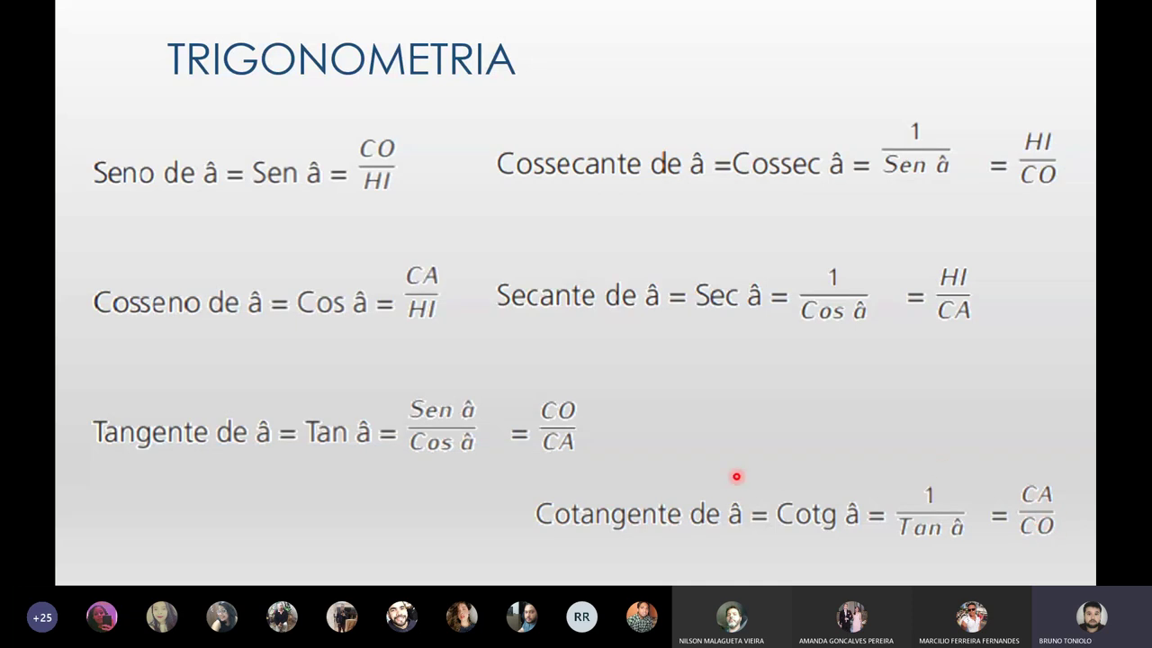
right_click(648, 218)
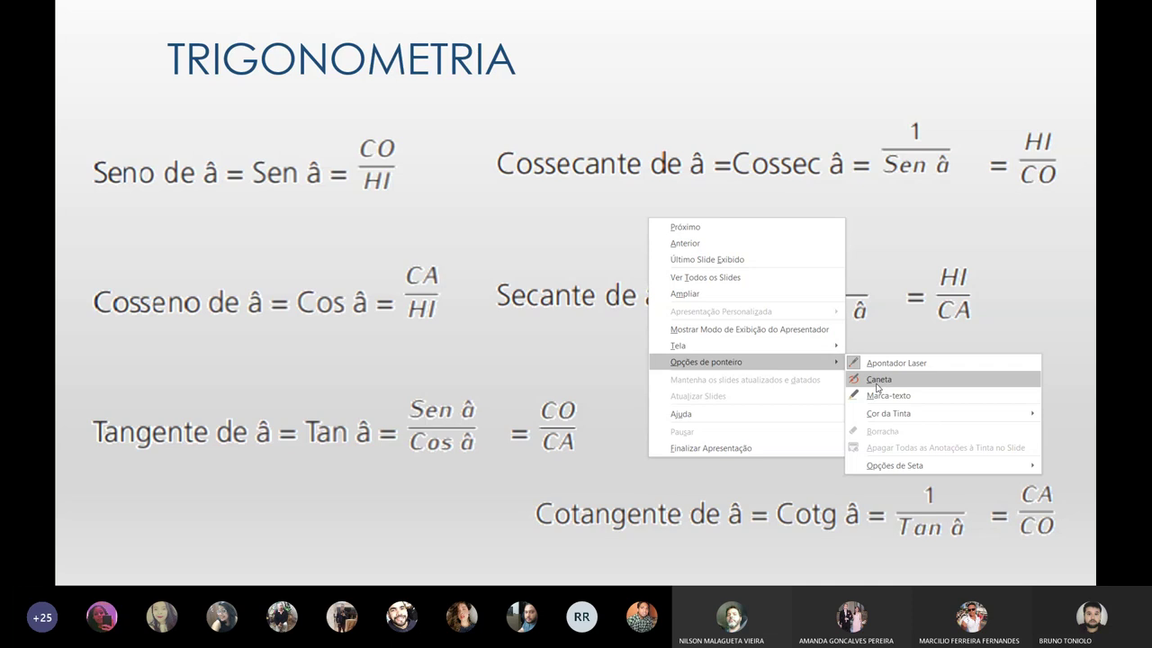
mouse_move(706, 362)
left_click(878, 382)
left_click_drag(577, 155, 973, 408)
mouse_move(969, 135)
left_mouse_down()
mouse_move(748, 448)
mouse_move(686, 484)
left_mouse_up()
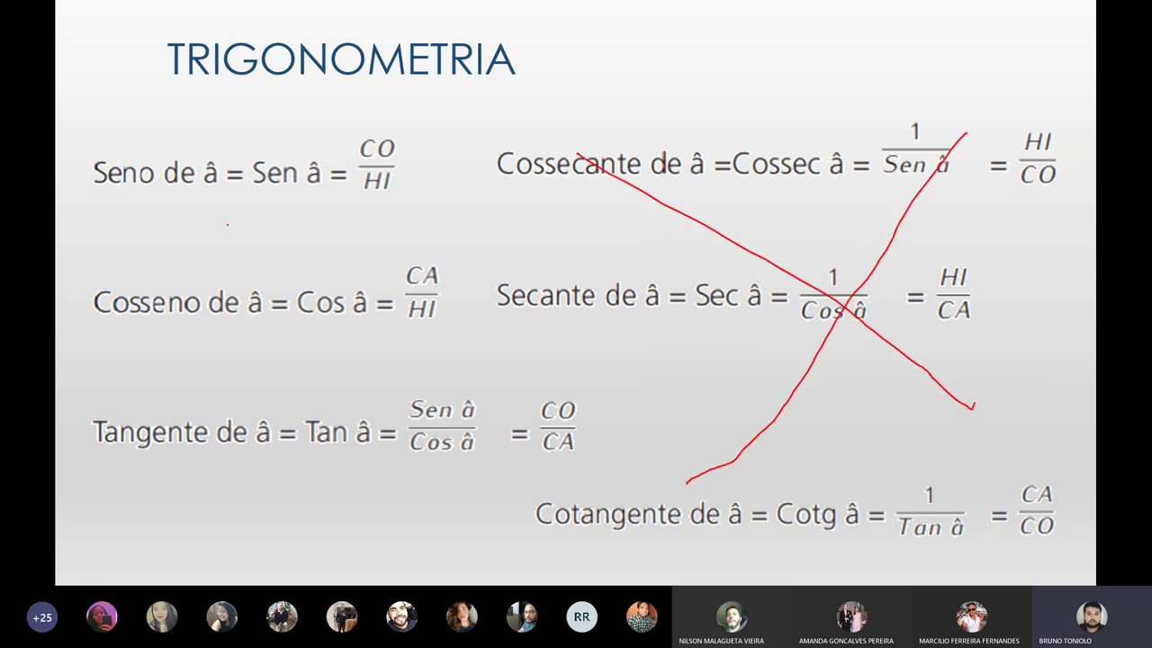
Step: Draw a red mark beside Cosseno, then advance to the scientific calculator slide
right_click(232, 240)
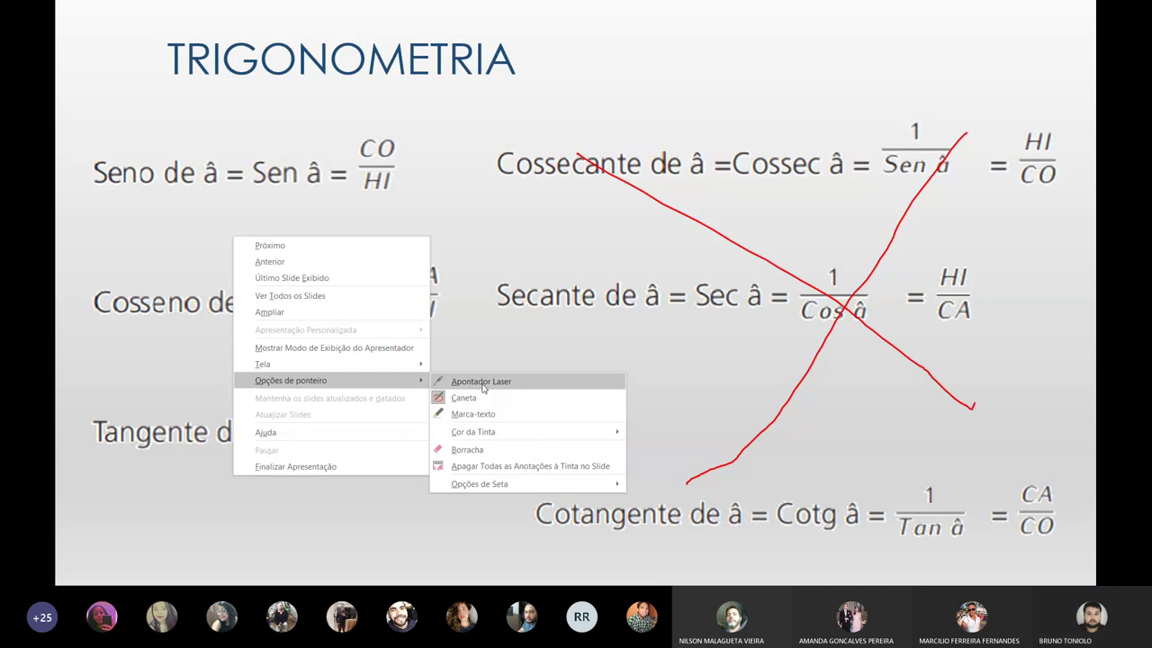
left_click(220, 213)
mouse_move(169, 221)
left_mouse_down()
mouse_move(183, 246)
mouse_move(373, 202)
left_mouse_up()
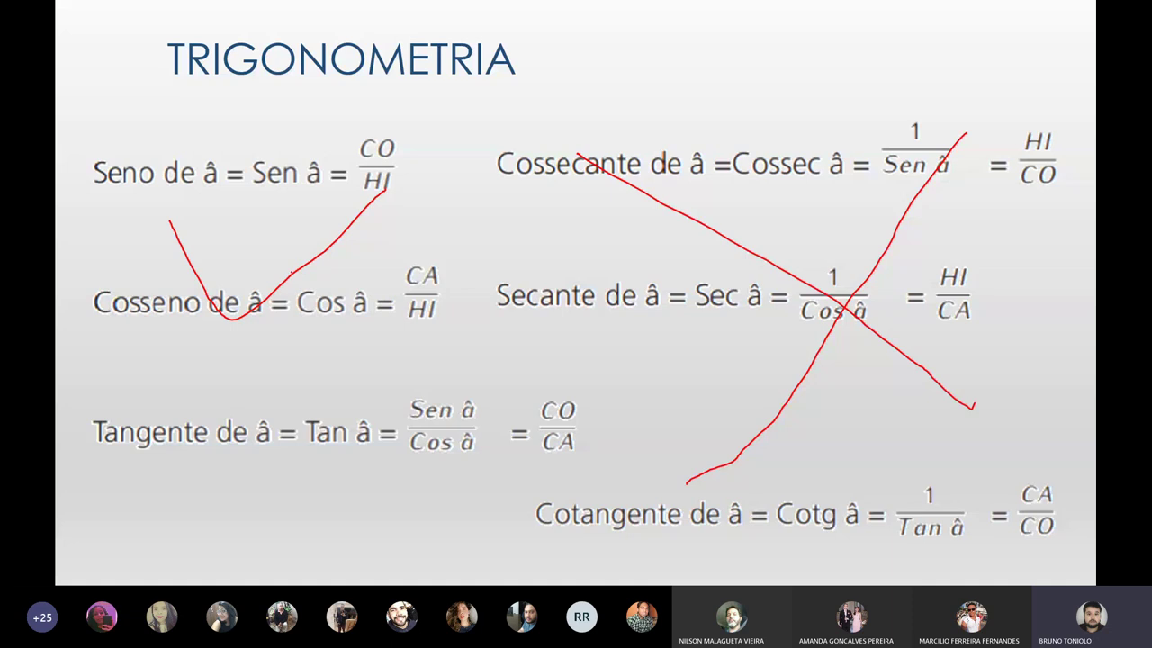
key("Right")
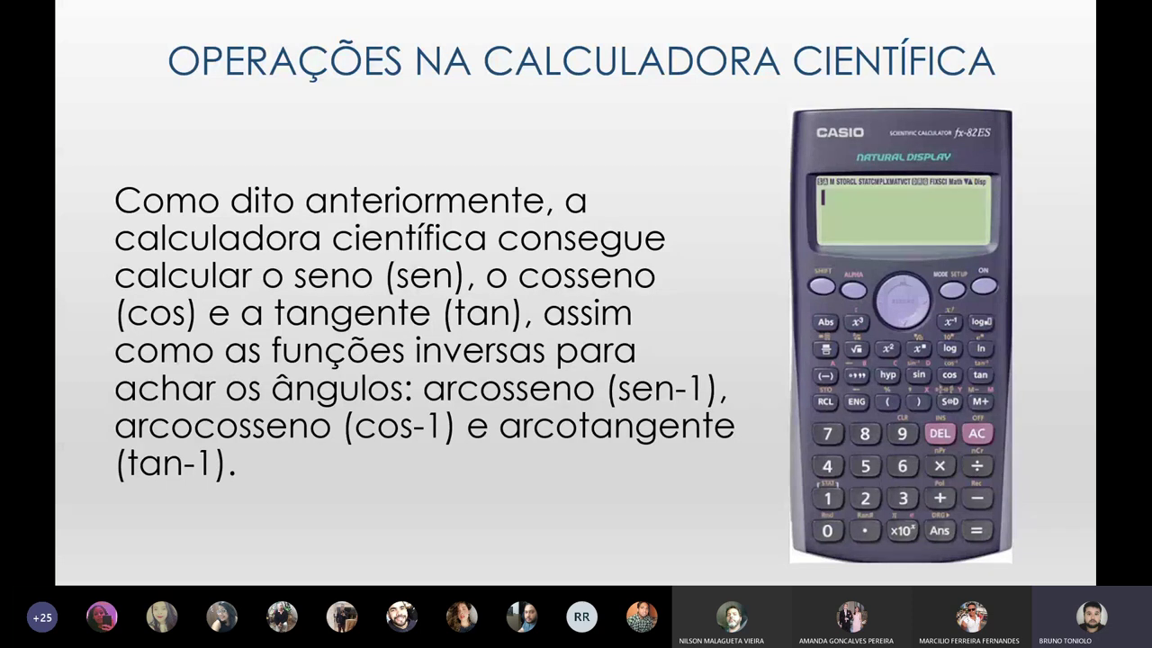
Step: Switch the slideshow pointer to the pen on the scientific calculator slide
right_click(618, 203)
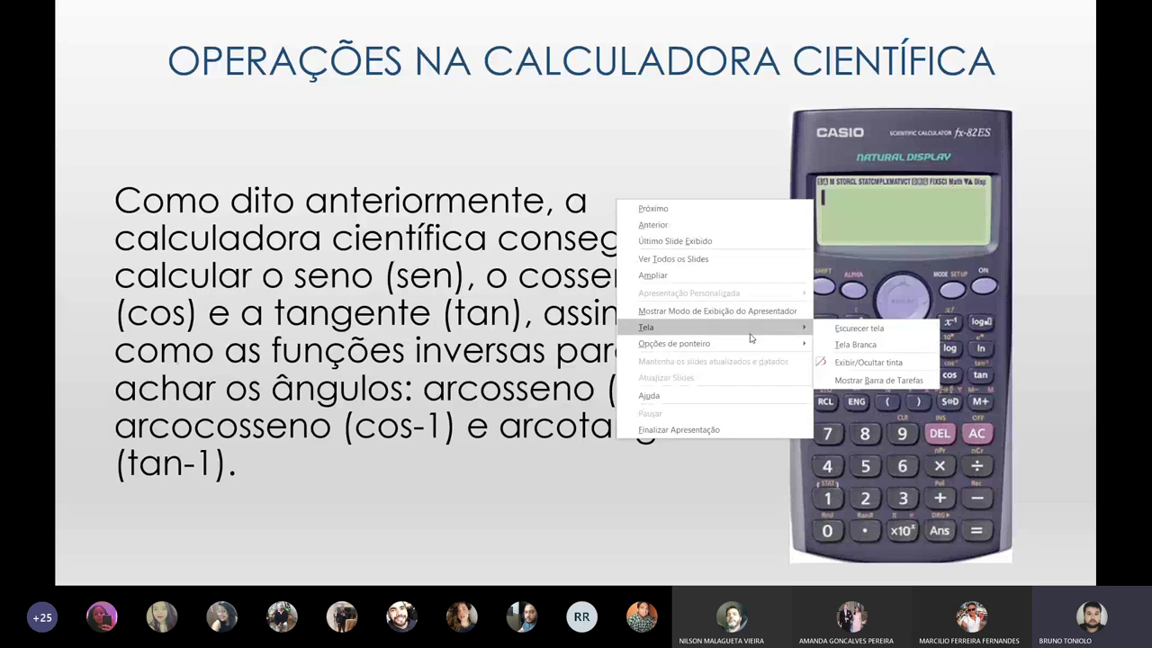
mouse_move(674, 343)
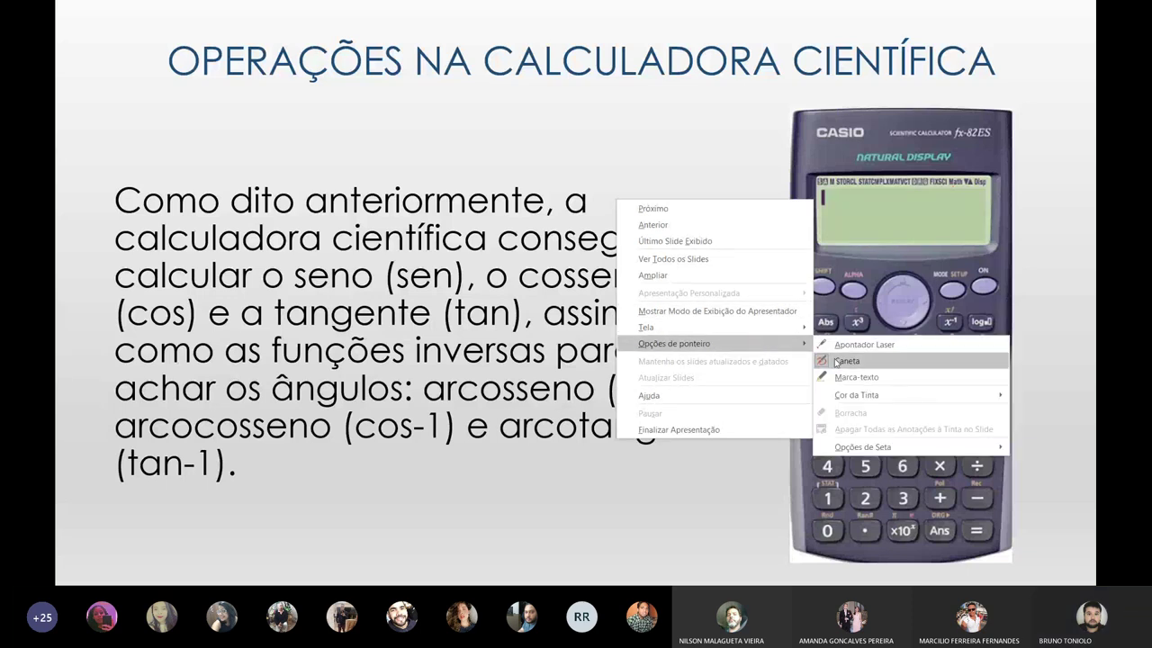
left_click(835, 360)
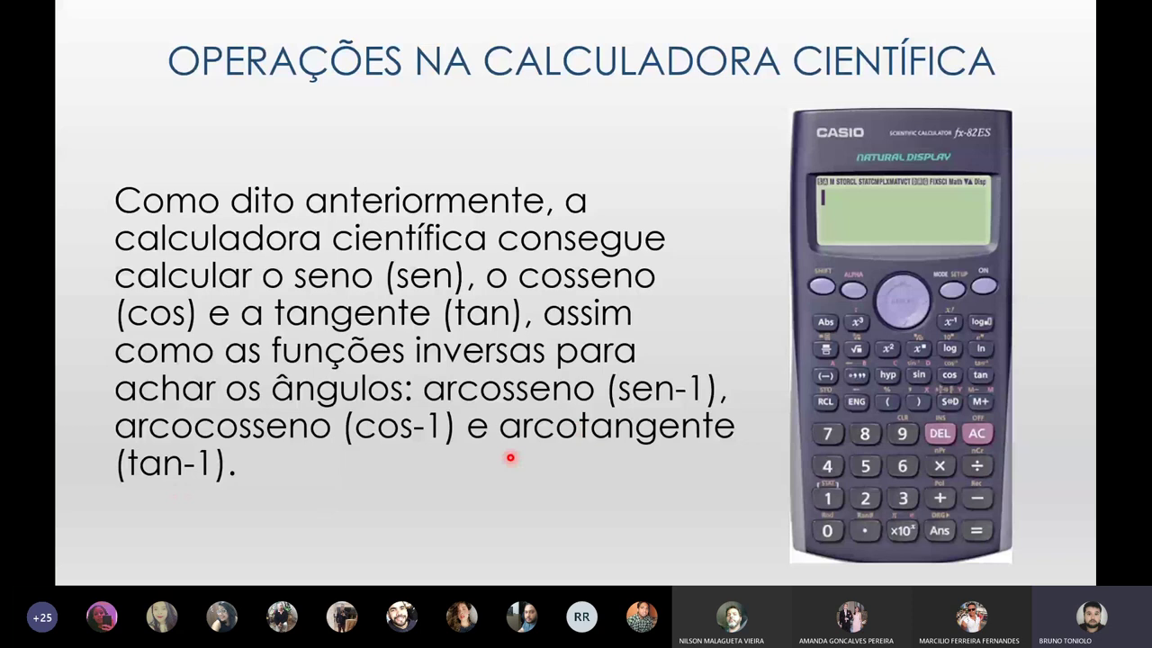
Step: Advance to the sine of 16°48'30" slide and bring up the Start menu
key("Right")
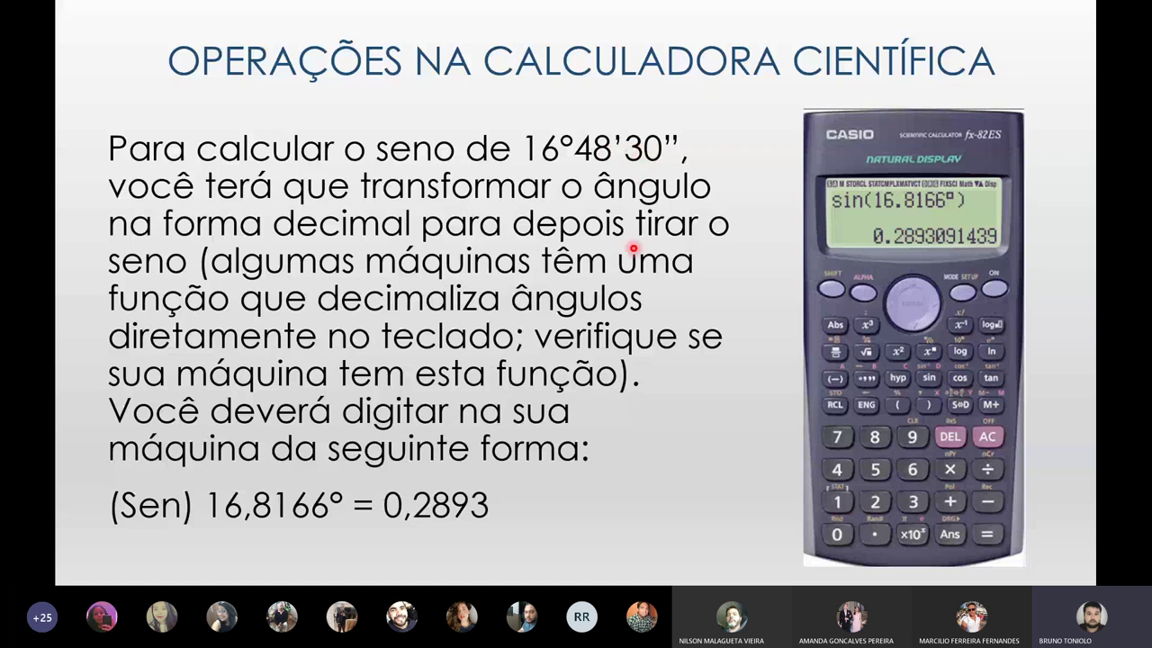
key("super")
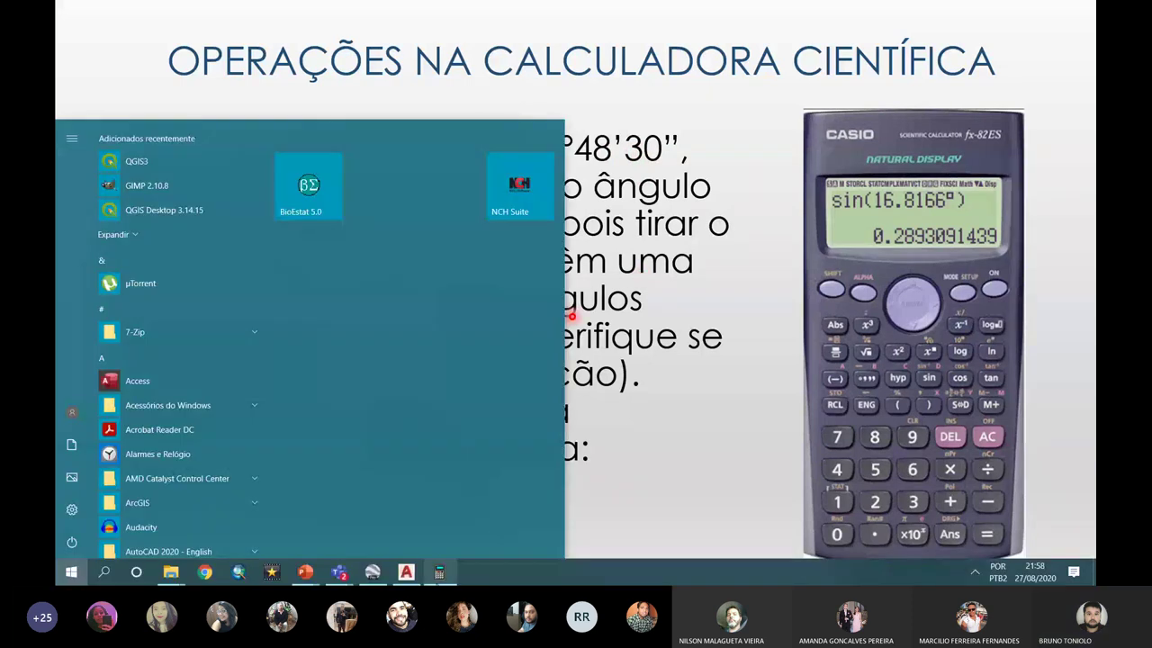
Step: Open the fx-82ES emulator and drag it over the slide's calculator picture
left_click(304, 258)
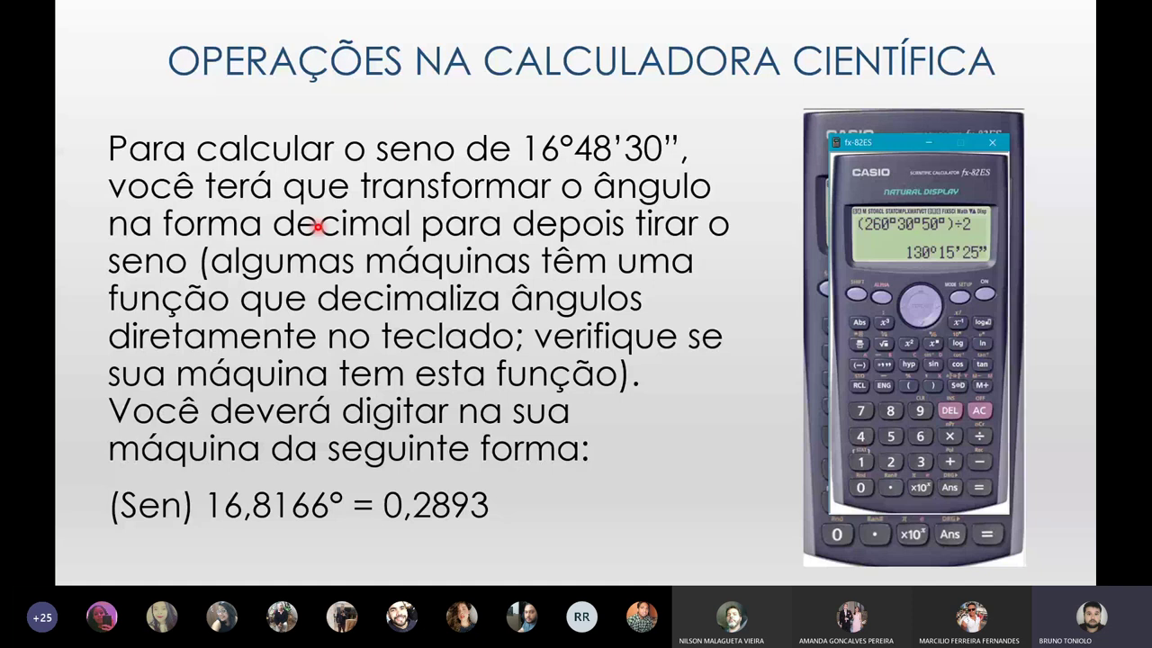
left_click_drag(898, 159, 873, 215)
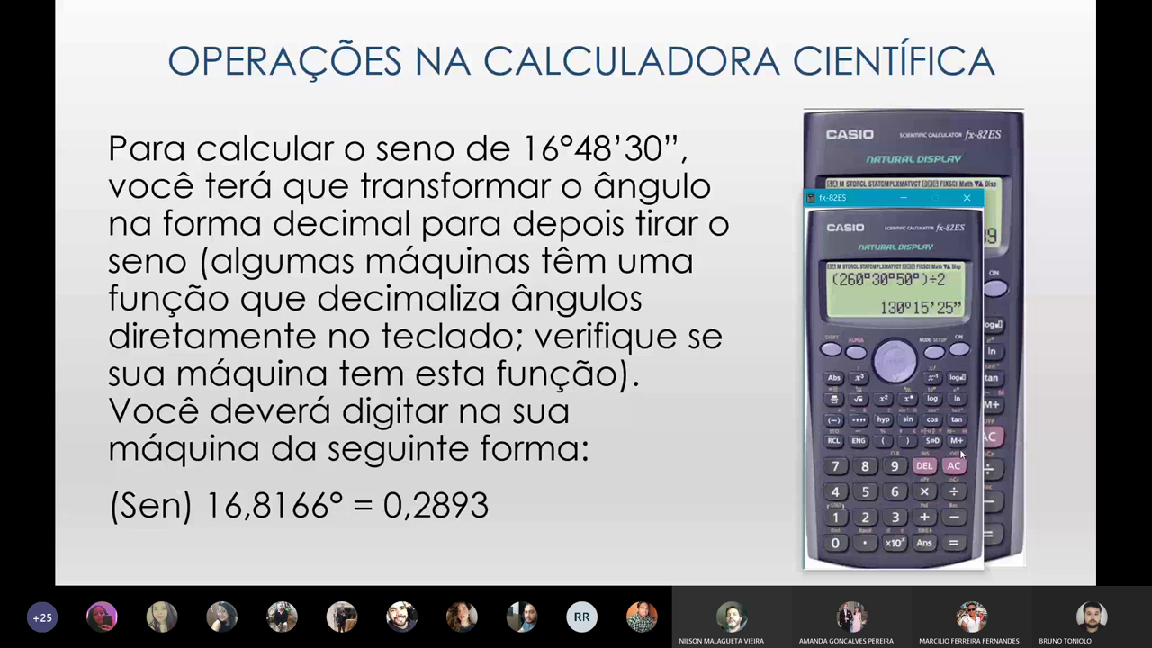
Step: Clear the calculator, then enter and evaluate the angle 16°48'30"
left_click(958, 460)
left_click_drag(870, 198, 888, 144)
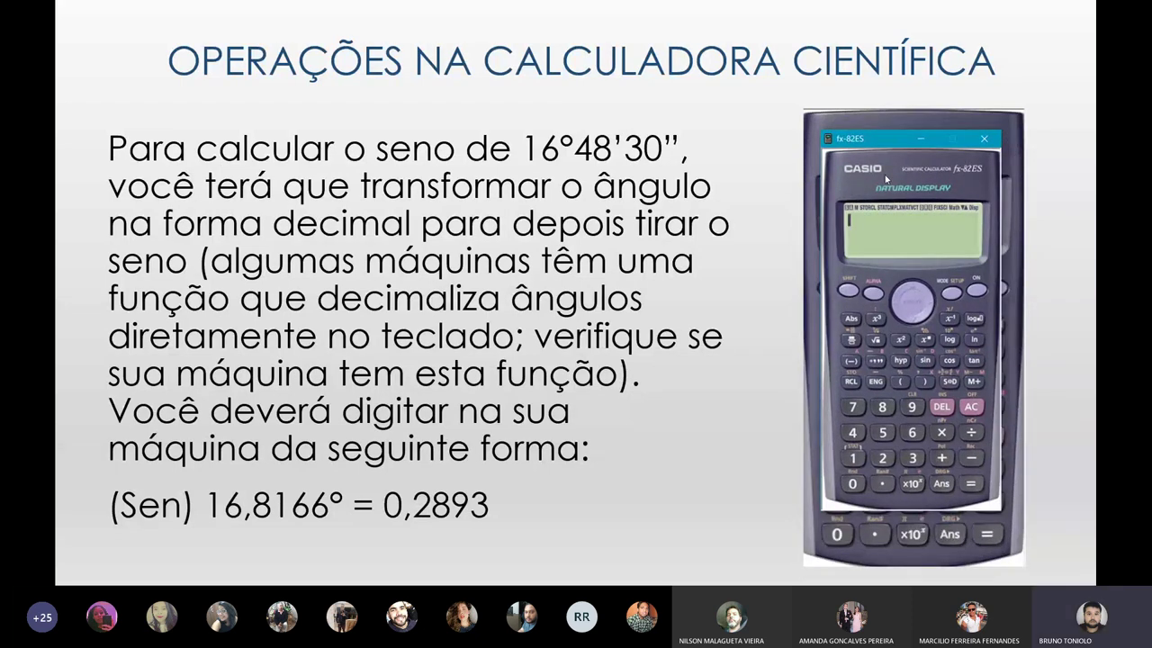
left_click(852, 457)
left_click(912, 433)
left_click(877, 361)
left_click(853, 433)
left_click(882, 407)
left_click(877, 361)
left_click(913, 458)
left_click(853, 485)
left_click(878, 361)
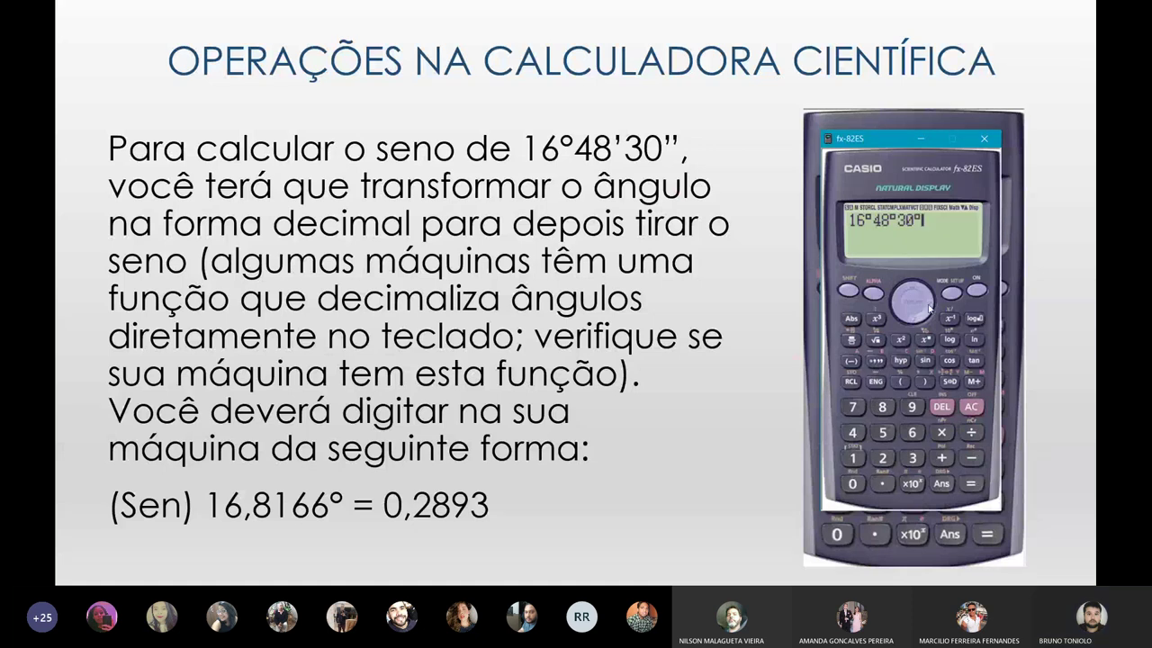
left_click(875, 364)
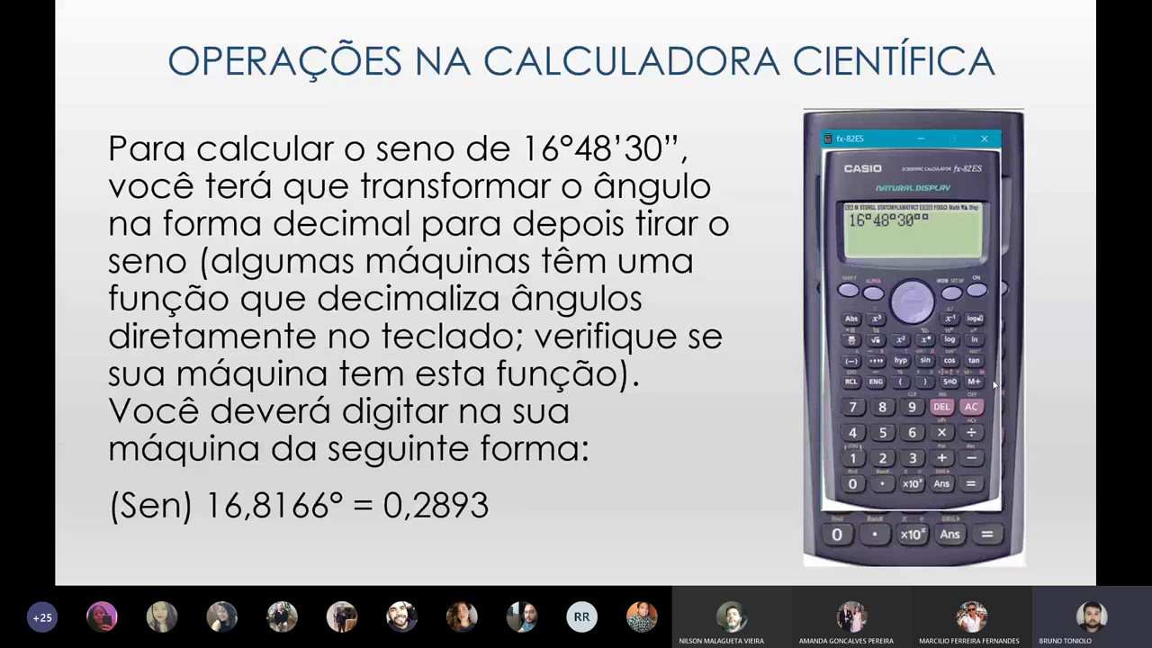
left_click(942, 407)
left_click(976, 481)
Step: Convert it to 16.80833333 degrees and take its sine, giving 0.2891710304
left_click(877, 364)
left_click(925, 361)
left_click(942, 483)
left_click(973, 483)
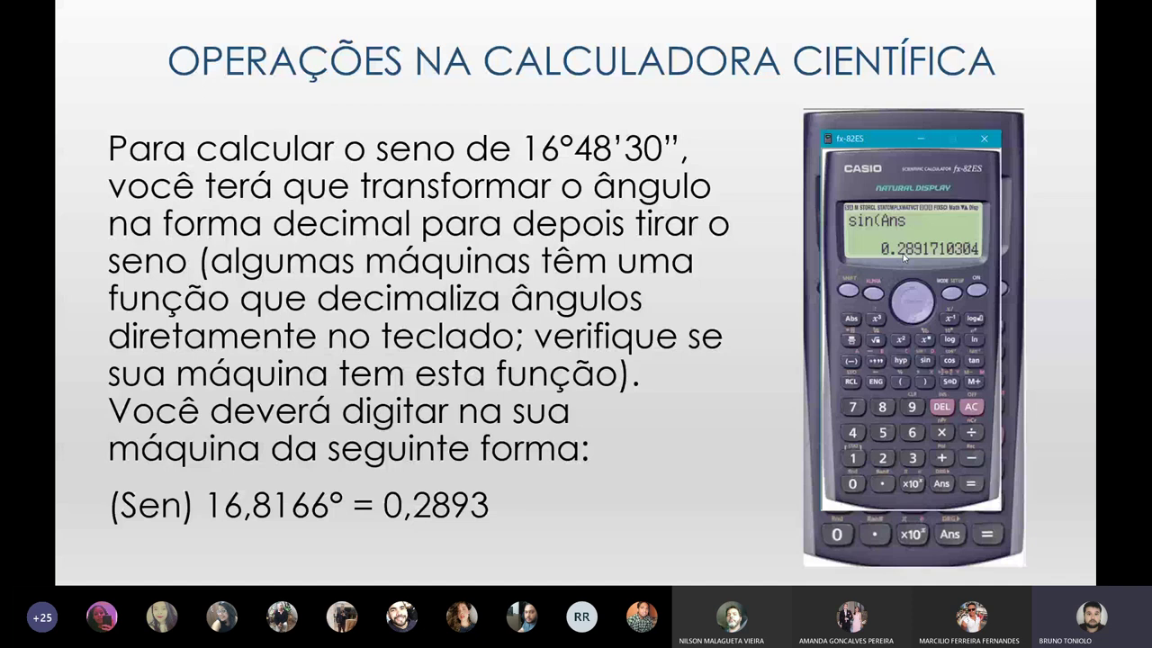
mouse_move(884, 141)
left_mouse_down()
mouse_move(659, 130)
mouse_move(879, 171)
left_mouse_up()
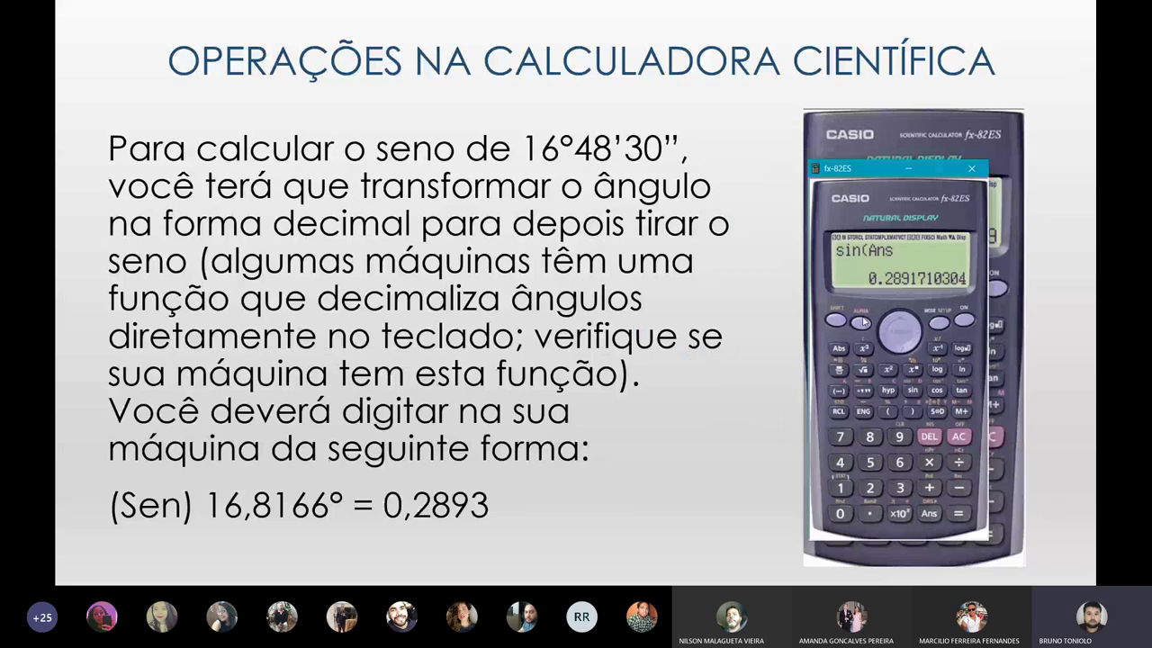
Step: Clear the calculator, enter 16°48'30" and get it as decimal degrees
left_click(937, 390)
left_click(958, 436)
left_click(839, 487)
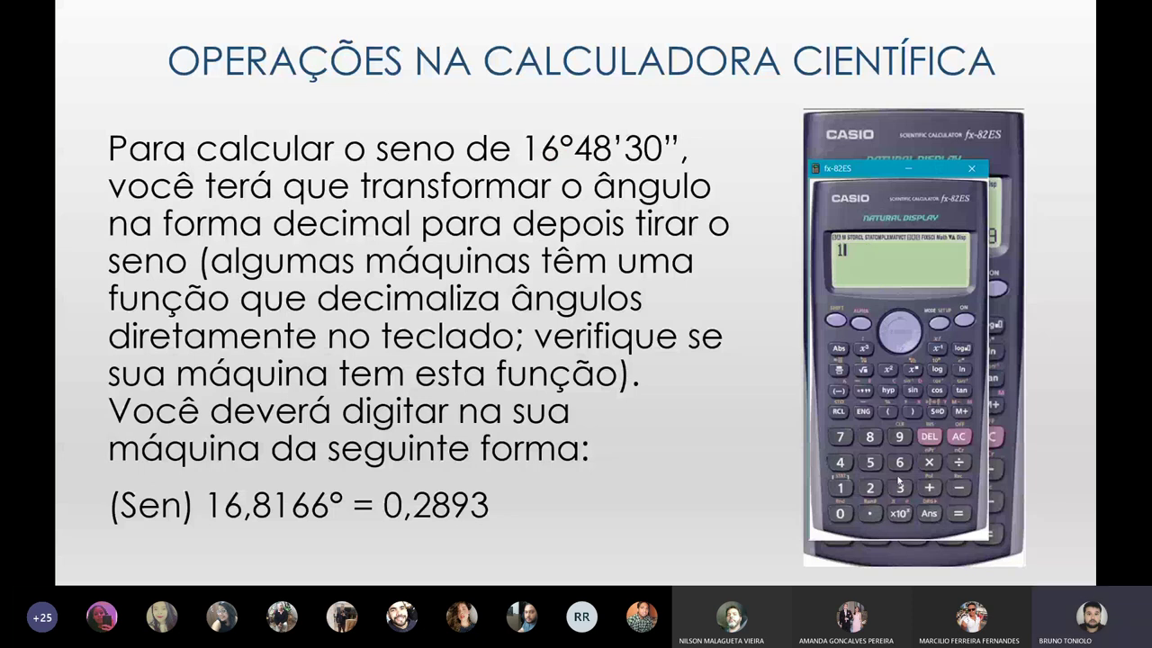
left_click(899, 464)
left_click(865, 390)
left_click(840, 461)
left_click(870, 437)
left_click(865, 390)
left_click(899, 488)
left_click(851, 516)
left_click(864, 390)
left_click(957, 512)
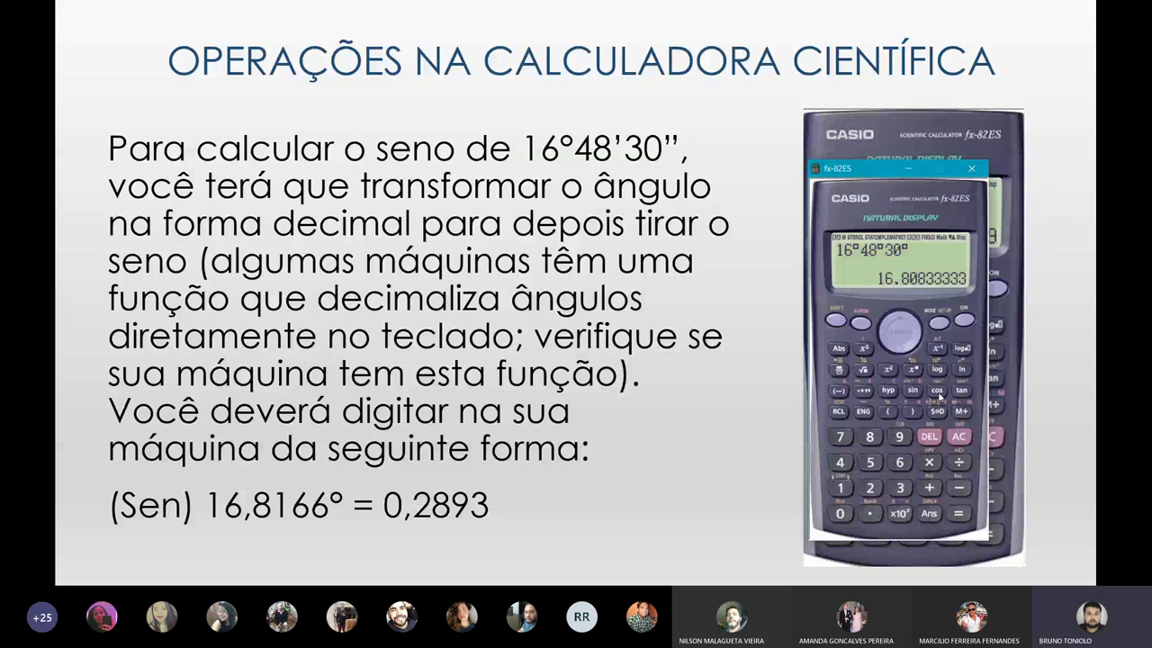
Step: Take the cosine of the answer, giving 0.9572774494, then advance to the examples slide
left_click(939, 393)
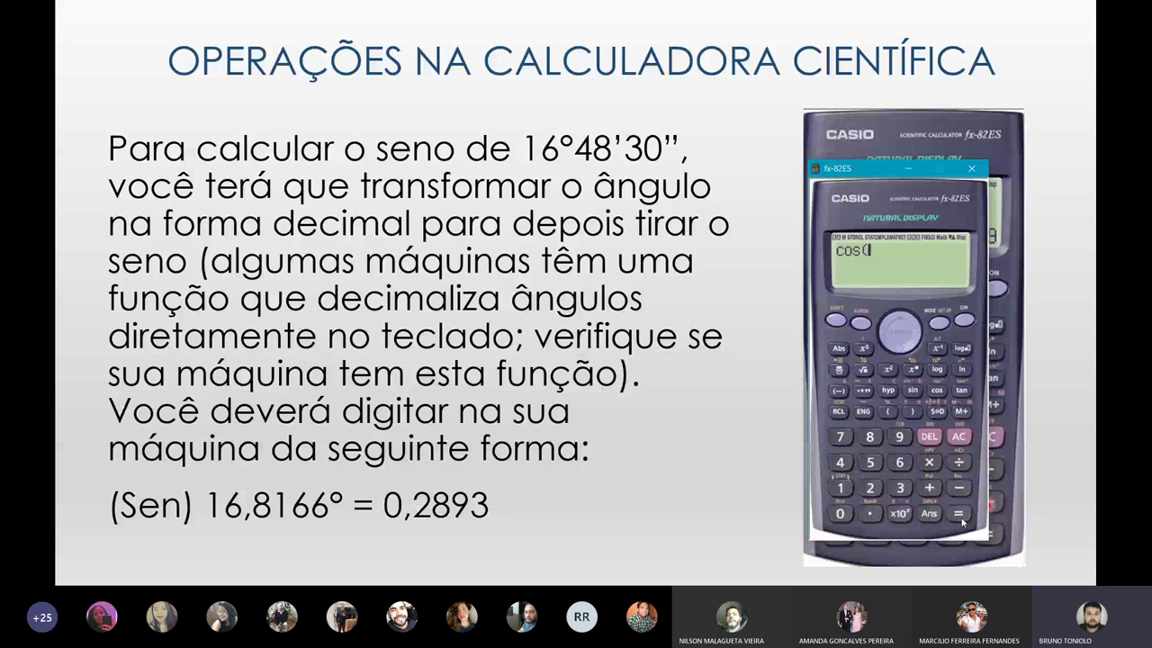
left_click(959, 514)
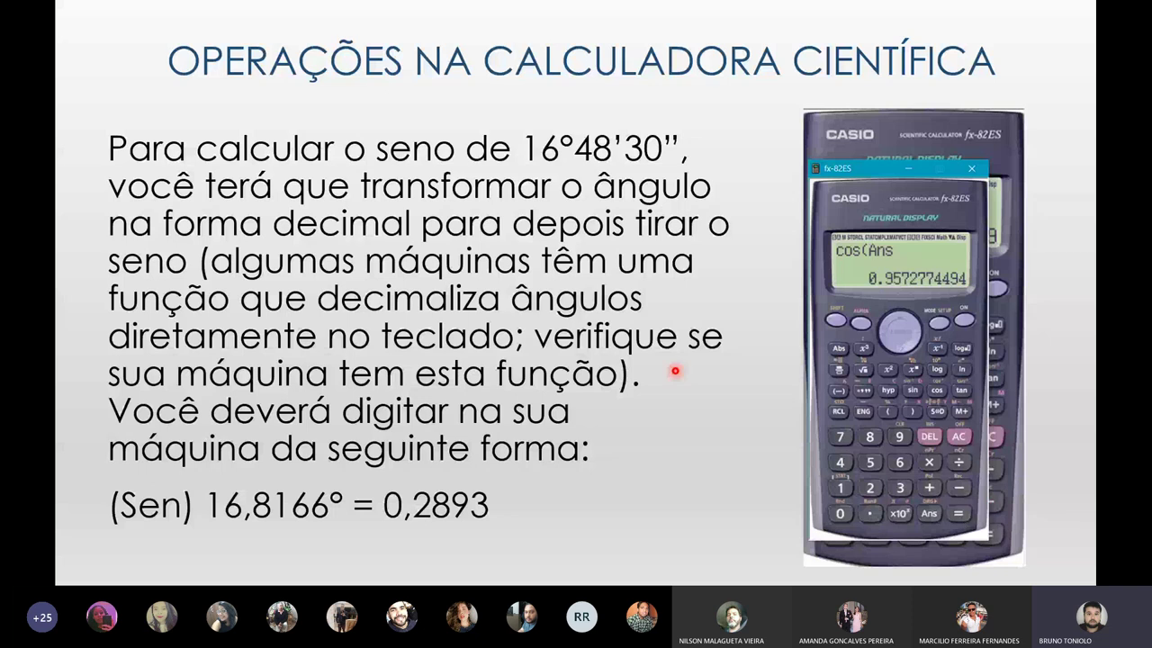
left_click(675, 371)
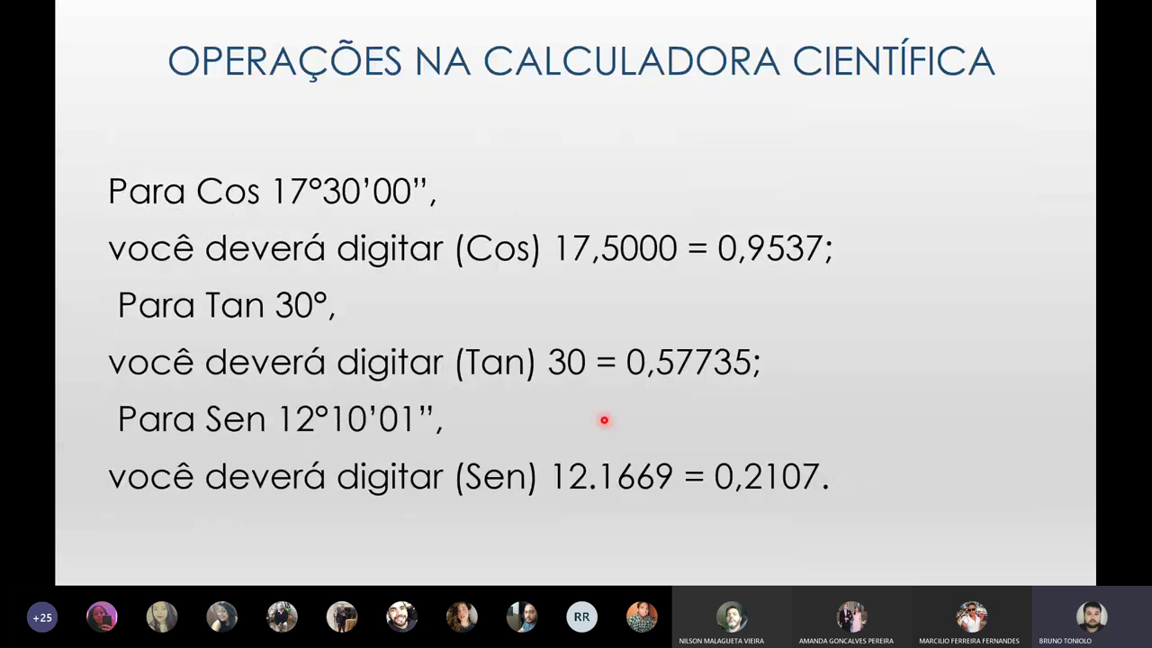
Step: Bring the fx-82ES back, clear it, and convert 17°30' to decimal 17.5
key("super")
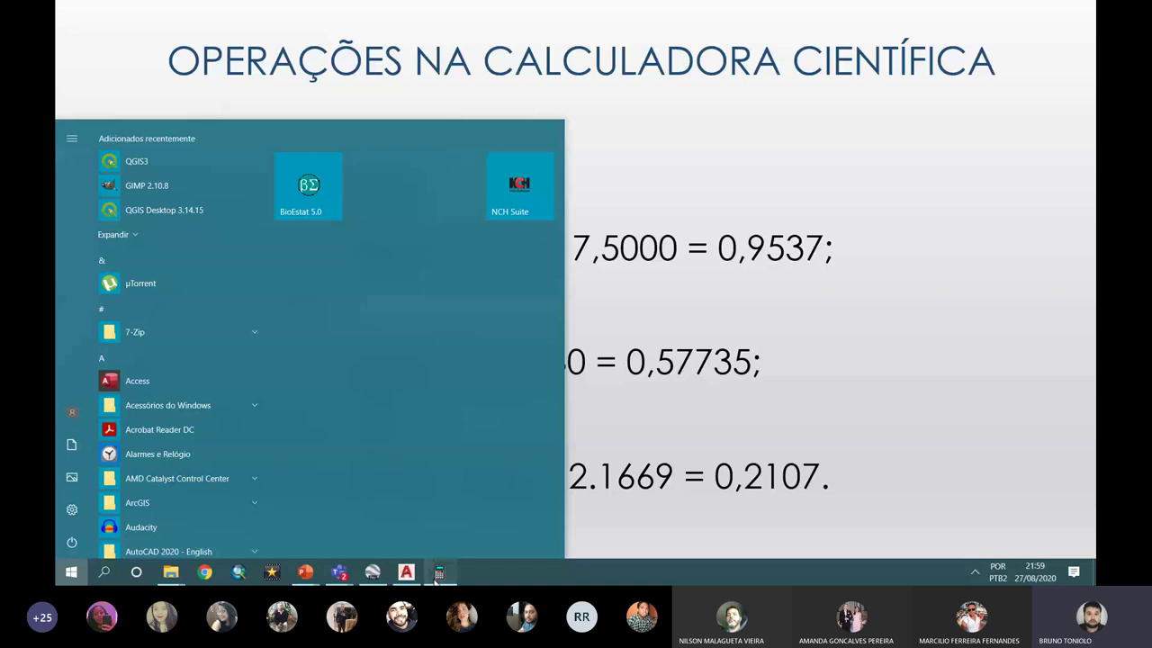
left_click(438, 573)
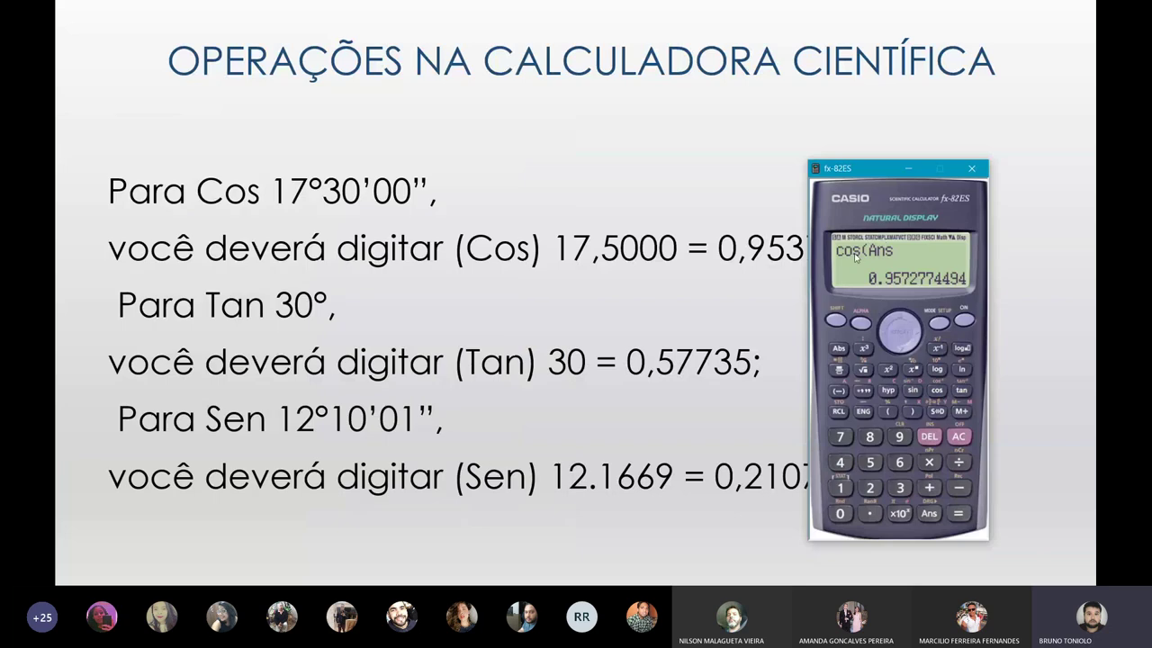
left_click(960, 323)
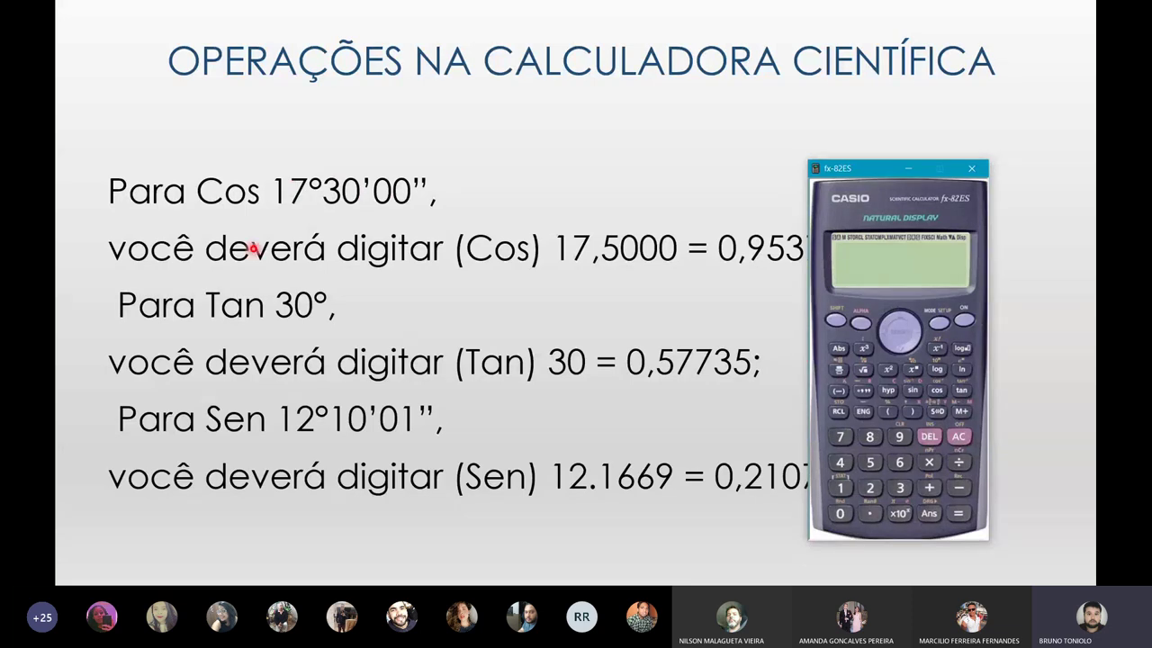
left_click(846, 495)
left_click(841, 438)
left_click(864, 391)
left_click(899, 487)
left_click(842, 513)
left_click(863, 391)
left_click(958, 513)
left_click(864, 392)
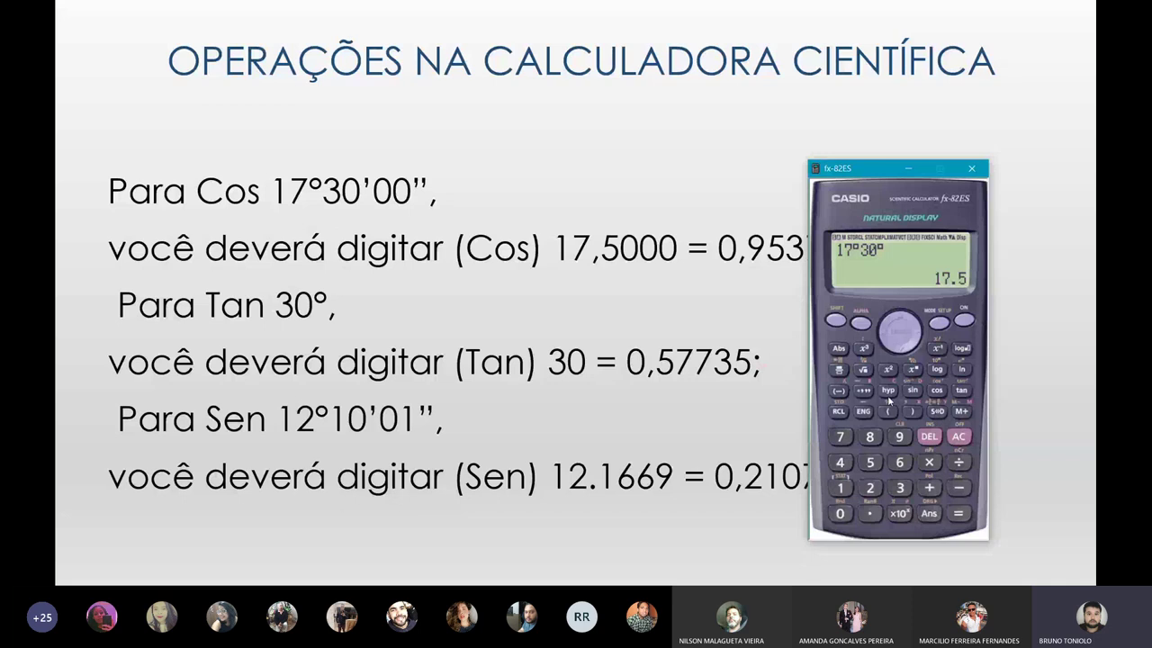
Step: Take the cosine of 17.5, giving 0.9537169507, and compare it with the slide
left_click(936, 393)
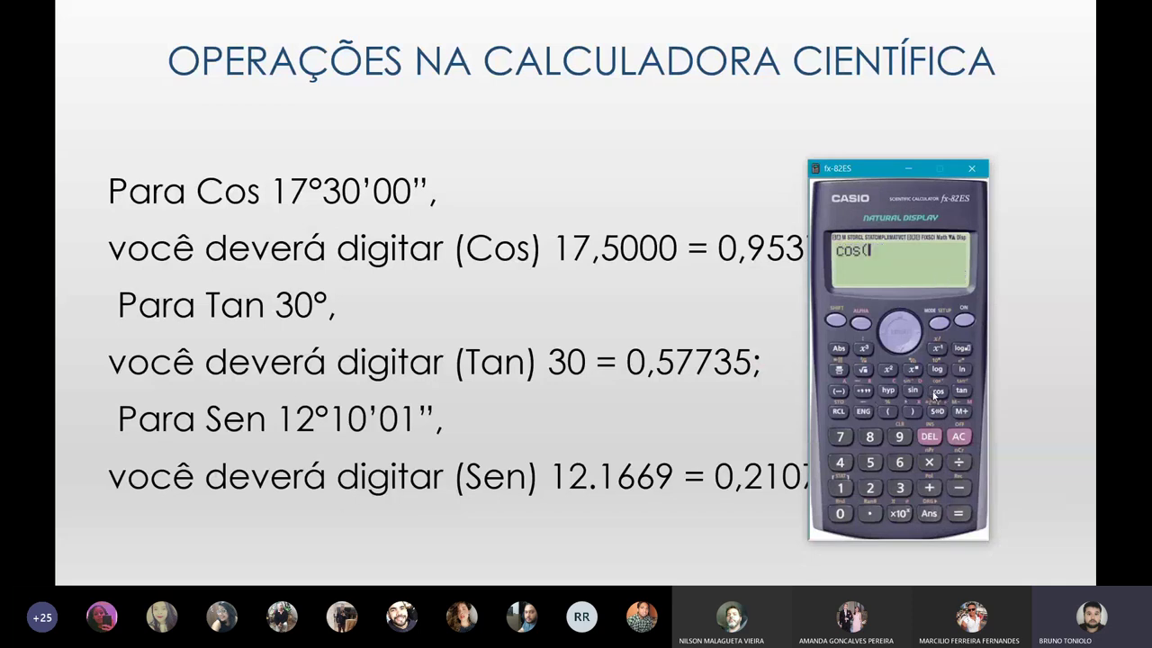
left_click(961, 515)
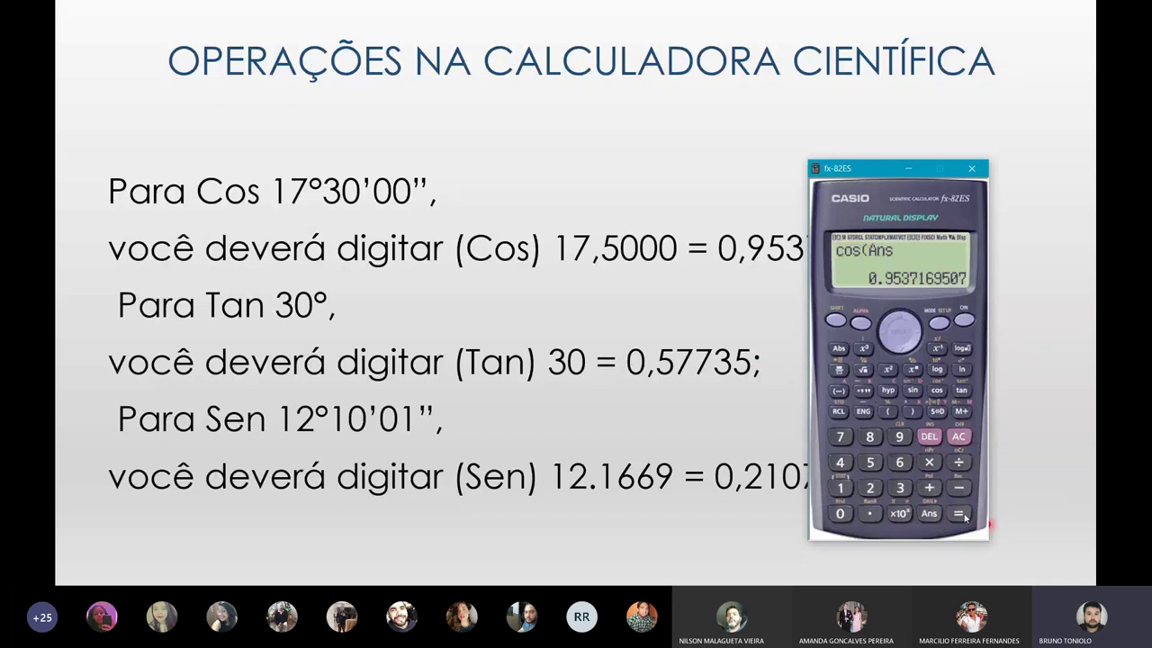
left_click_drag(862, 169, 943, 120)
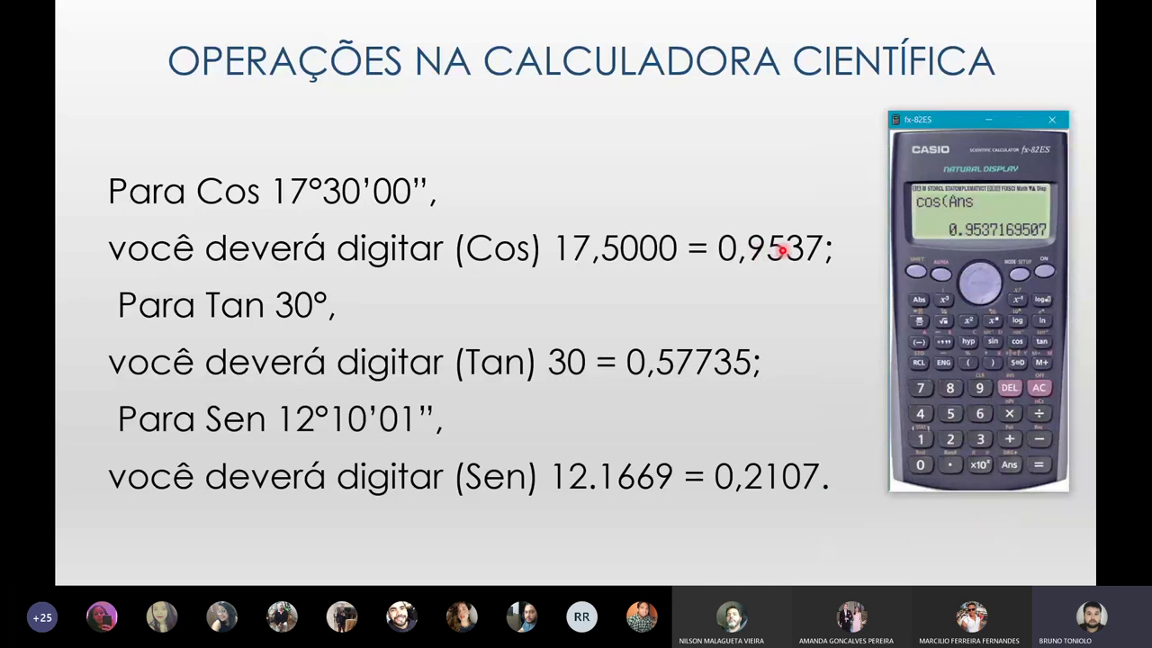
left_click_drag(944, 125, 855, 204)
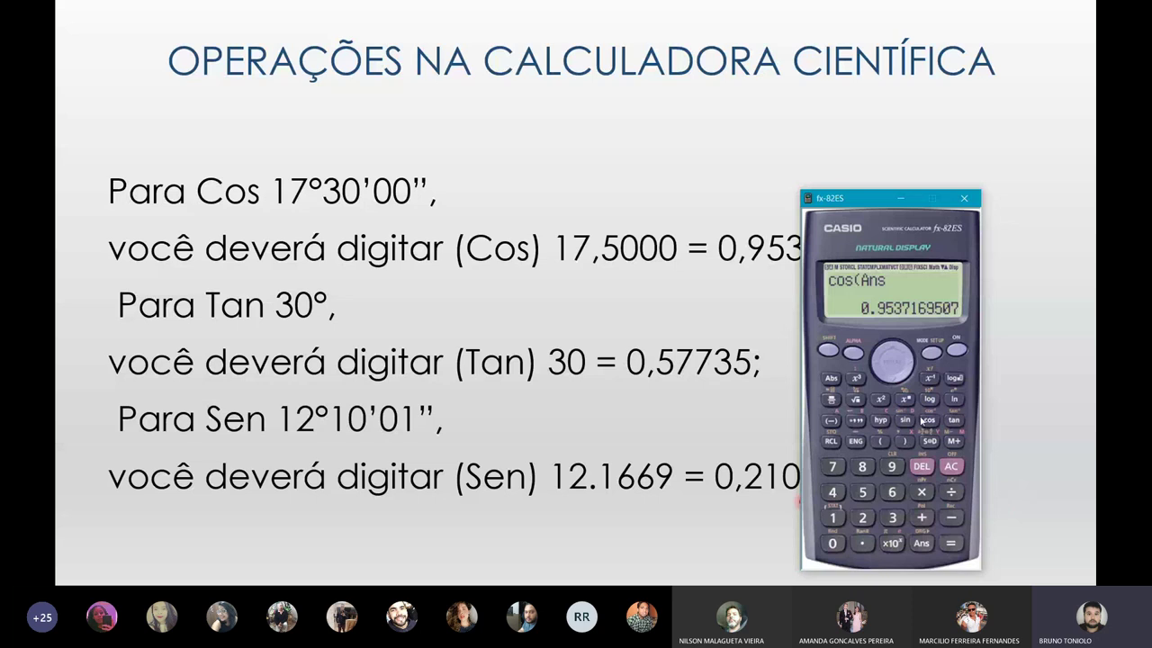
Step: Recompute cos(17°30') directly as 0.9537169507 and reposition the calculator beside the example
left_click(951, 467)
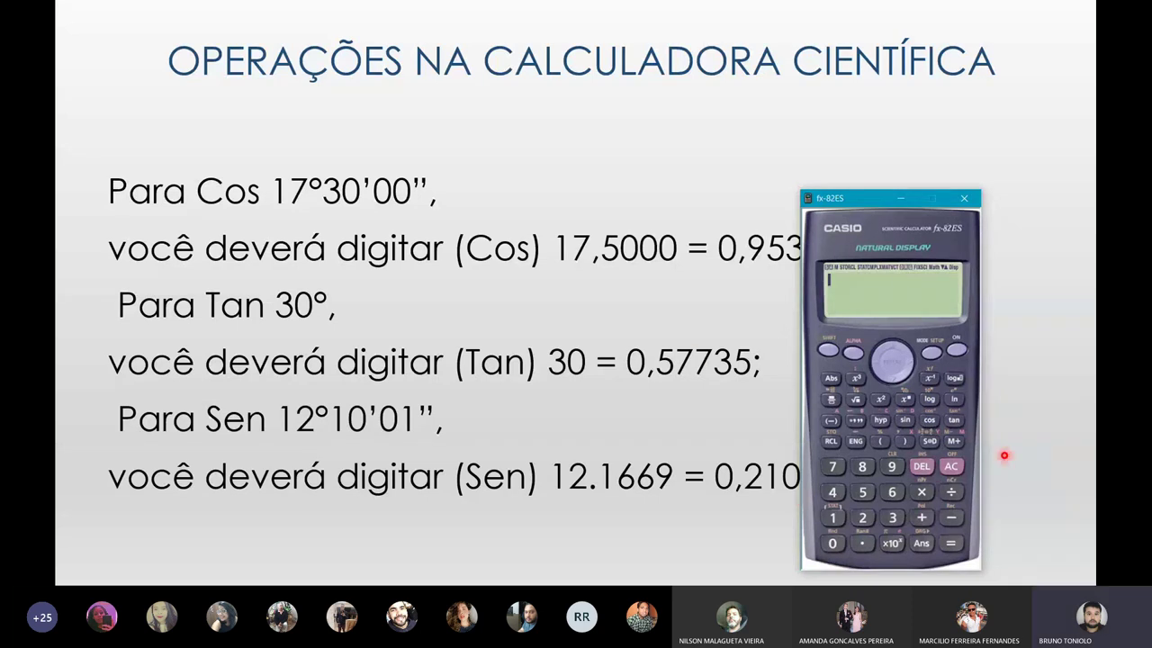
left_click(930, 420)
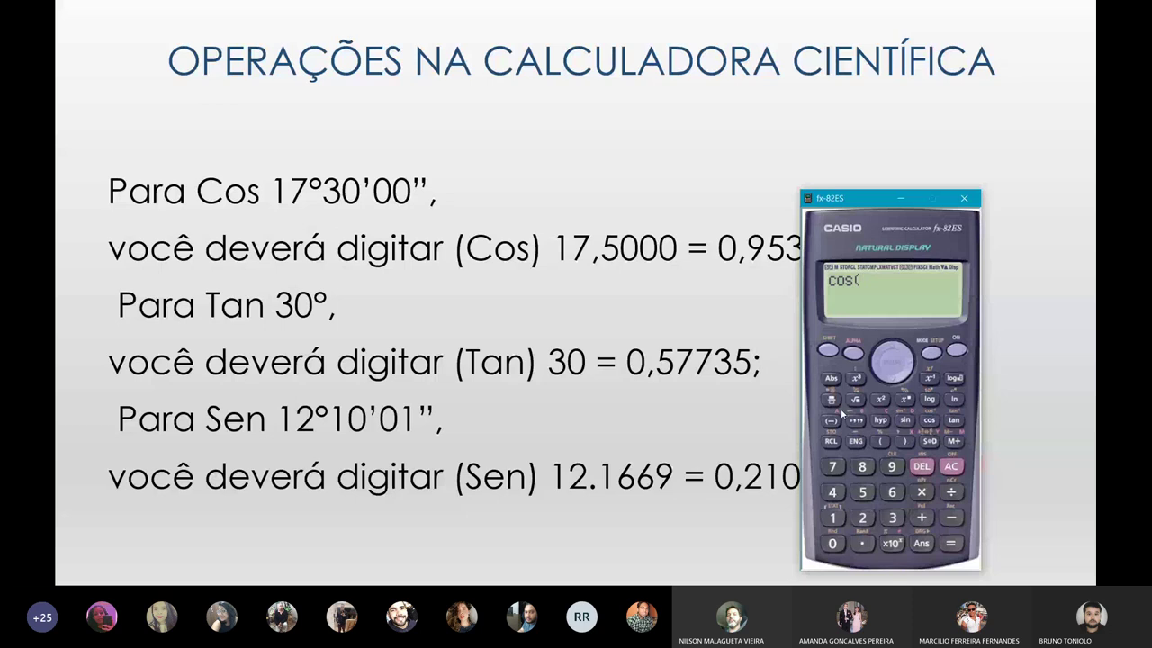
left_click(833, 518)
left_click(833, 466)
left_click(856, 423)
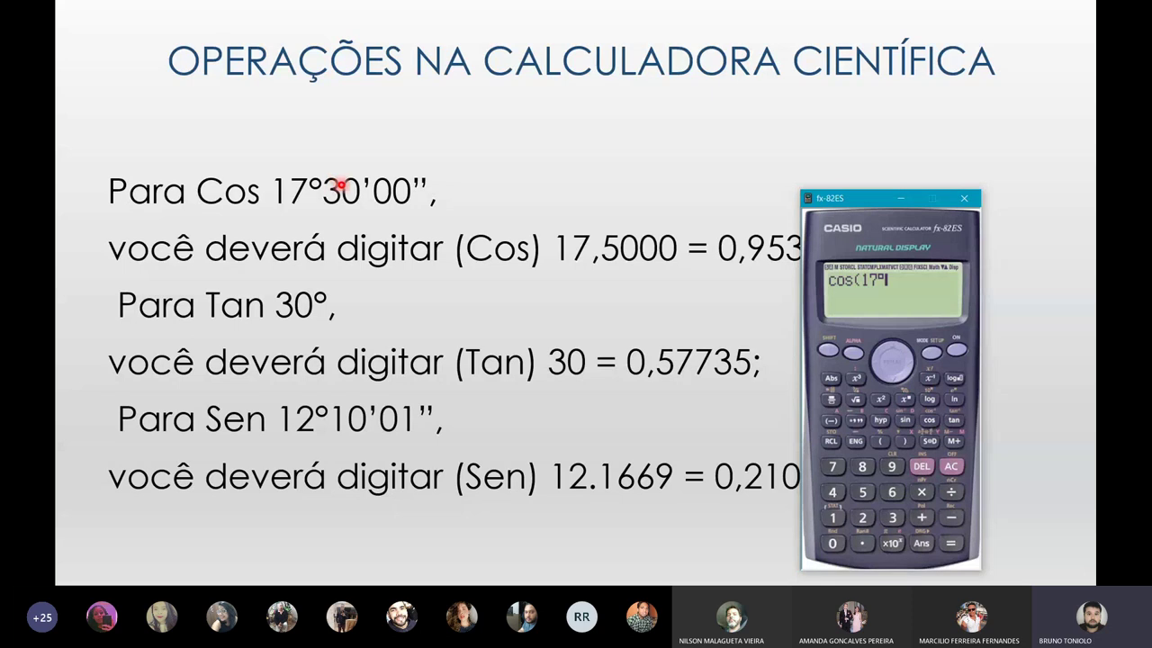
left_click(892, 517)
left_click(833, 543)
left_click(855, 422)
left_click(905, 441)
left_click(952, 540)
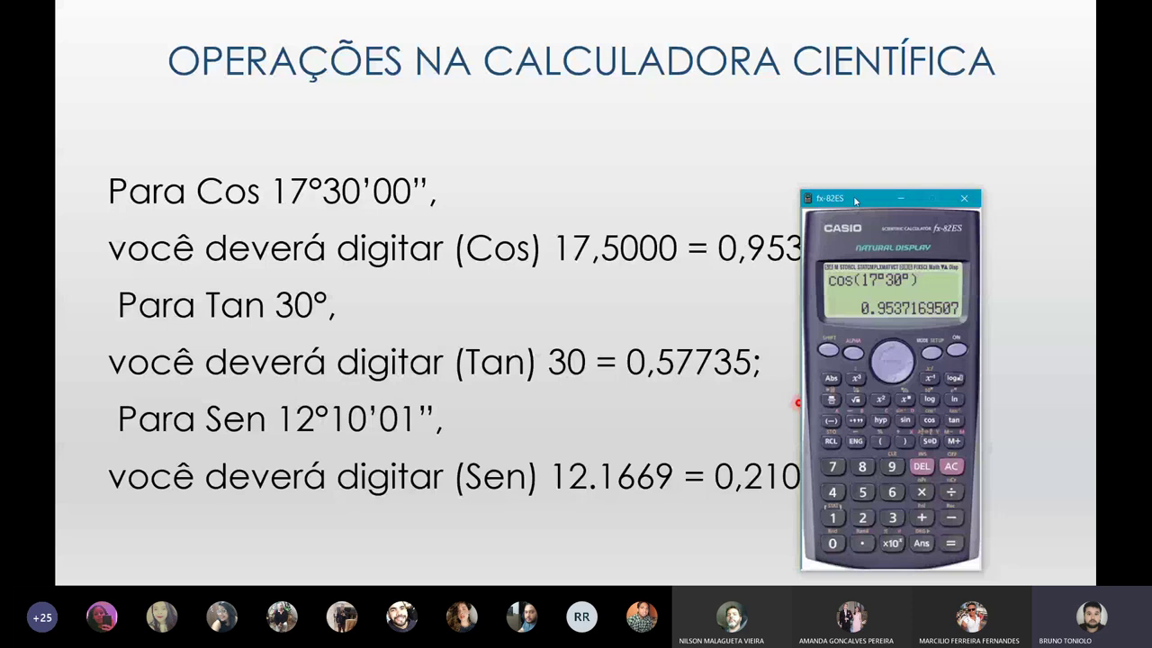
left_click_drag(855, 200, 938, 137)
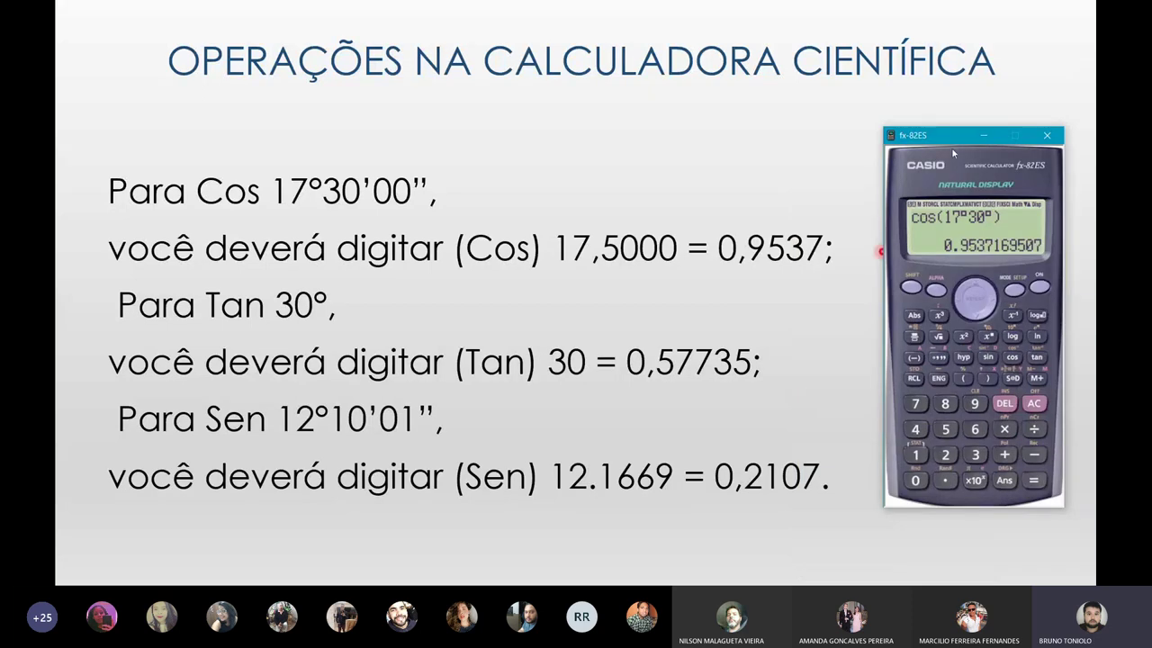
left_click_drag(891, 137, 874, 167)
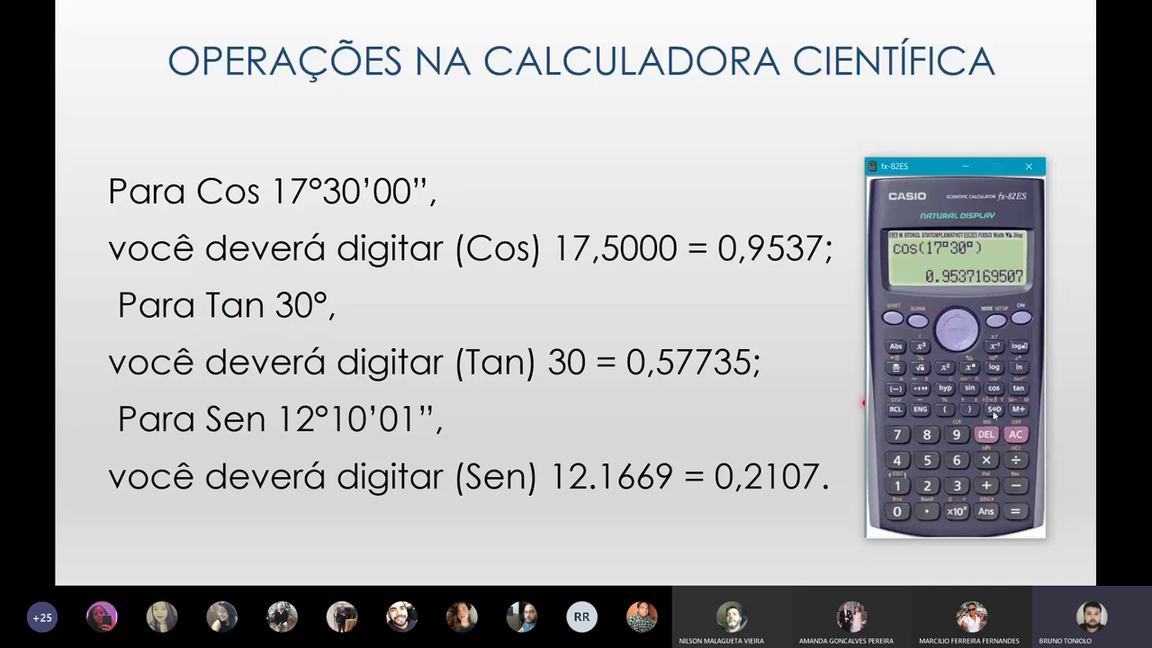
Step: Clear the calculator and evaluate tan(30°)
left_click(1022, 321)
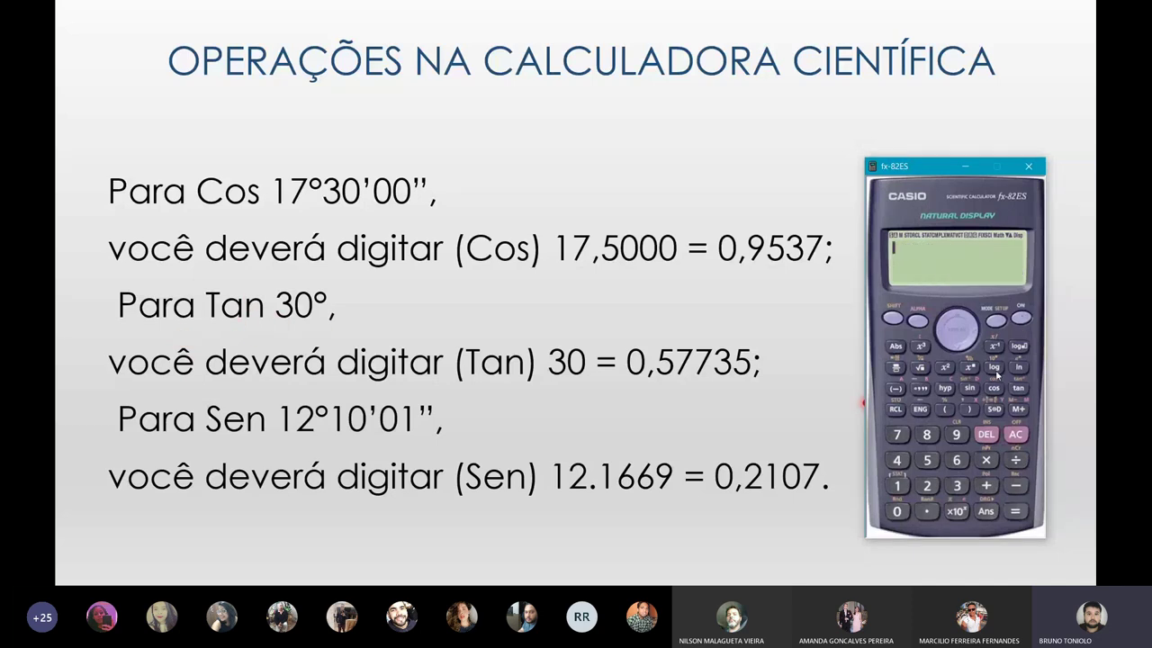
left_click(1021, 388)
left_click(957, 485)
left_click(905, 519)
left_click(920, 390)
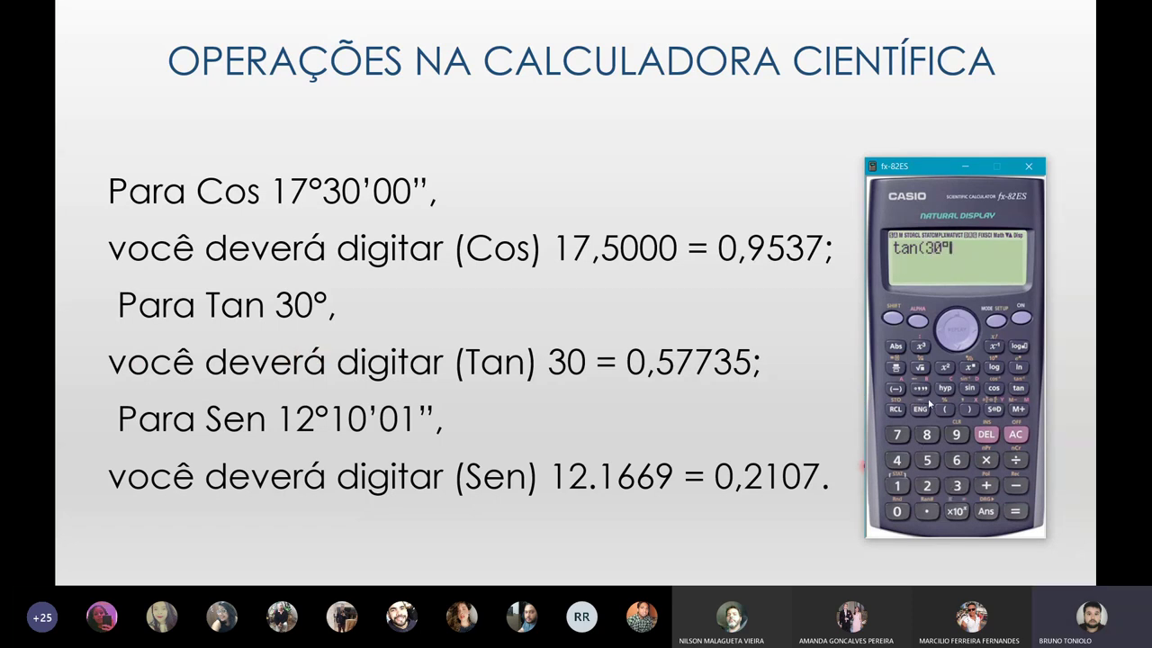
left_click(969, 410)
left_click(1023, 511)
Step: Toggle the result until it reads the decimal 0.5773502692, then clear the display
left_click(920, 393)
left_click(920, 393)
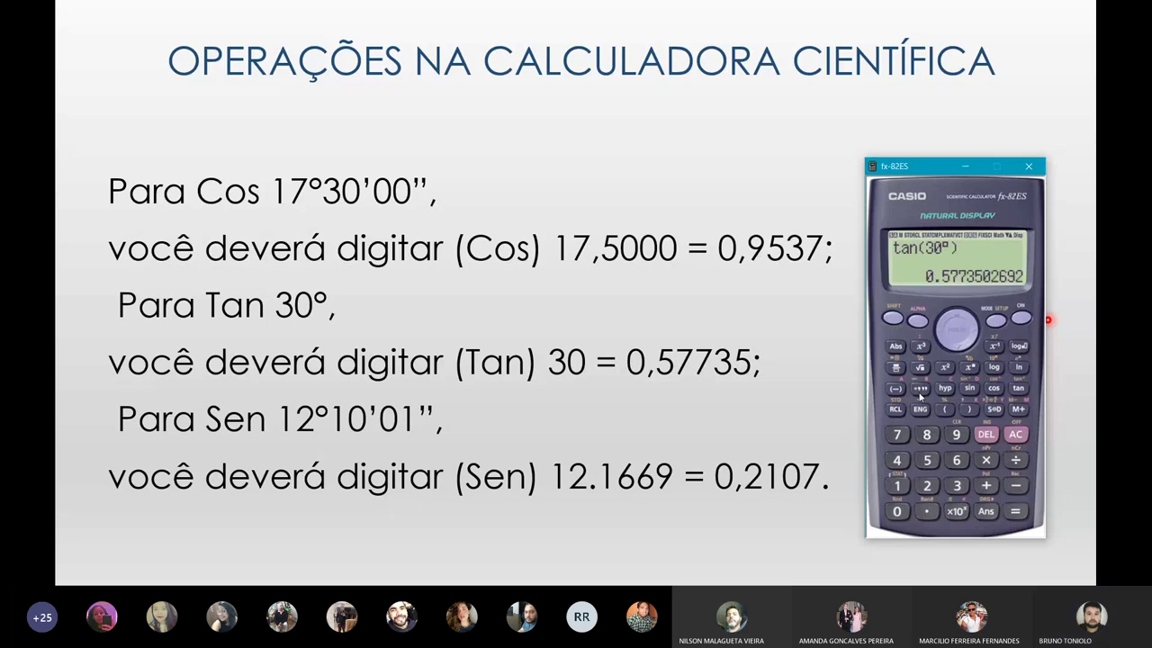
left_click(920, 393)
left_click(920, 393)
left_click(920, 394)
left_click(919, 394)
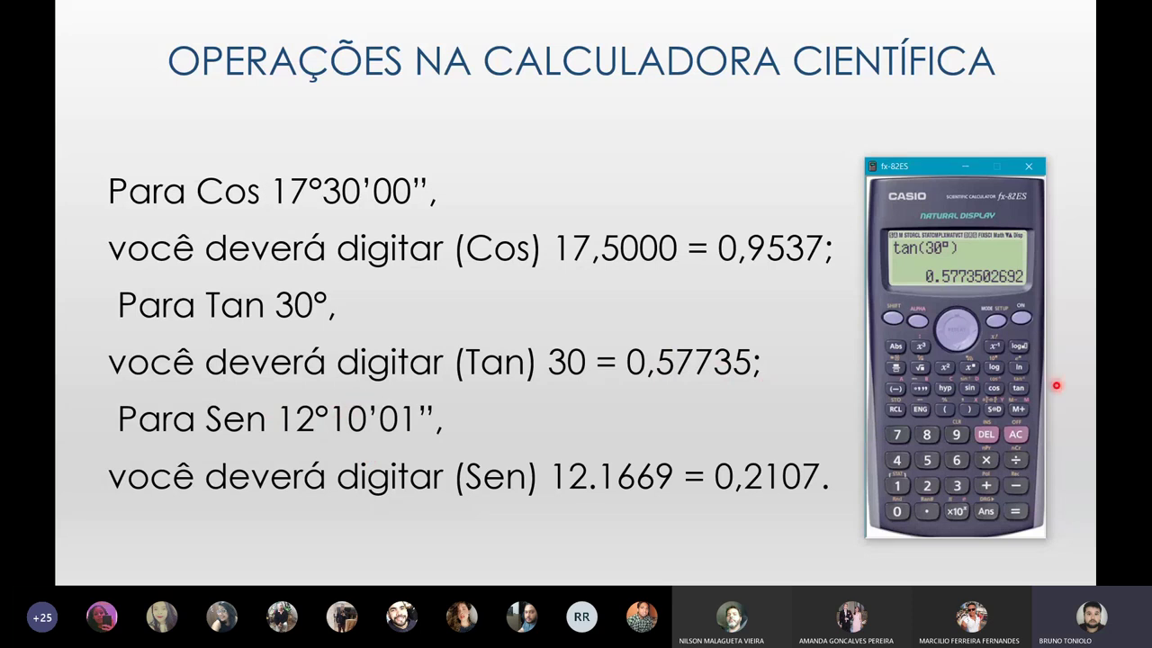
left_click(1021, 318)
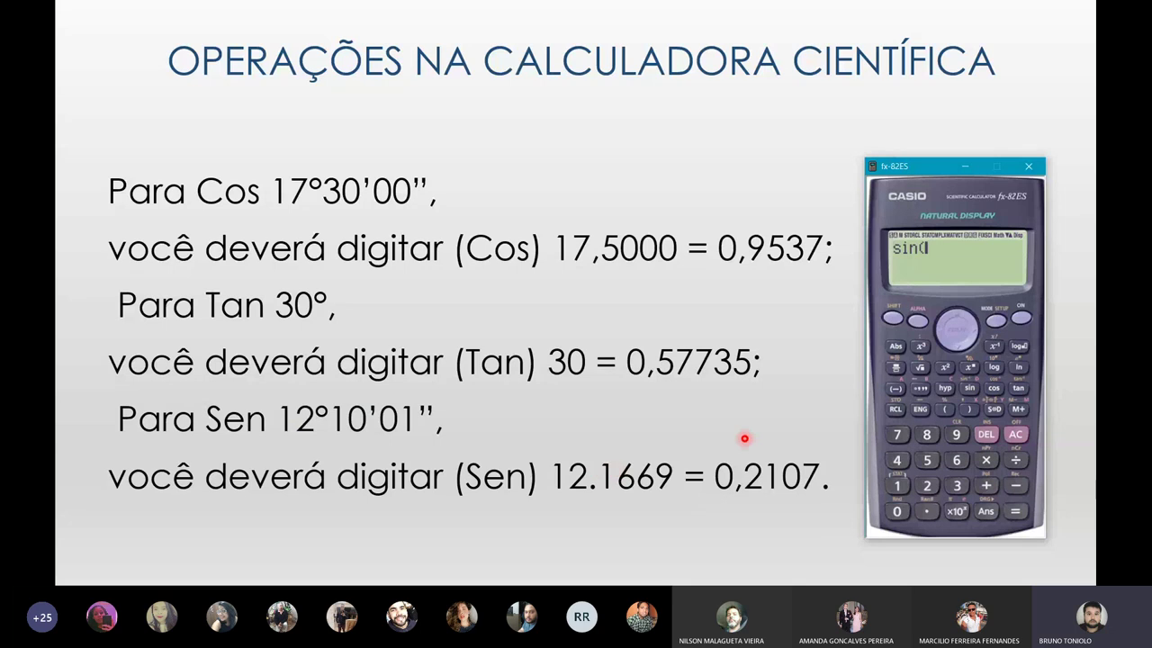
Step: Evaluate the sine of 12°10'01"
left_click(898, 486)
left_click(927, 486)
left_click(920, 407)
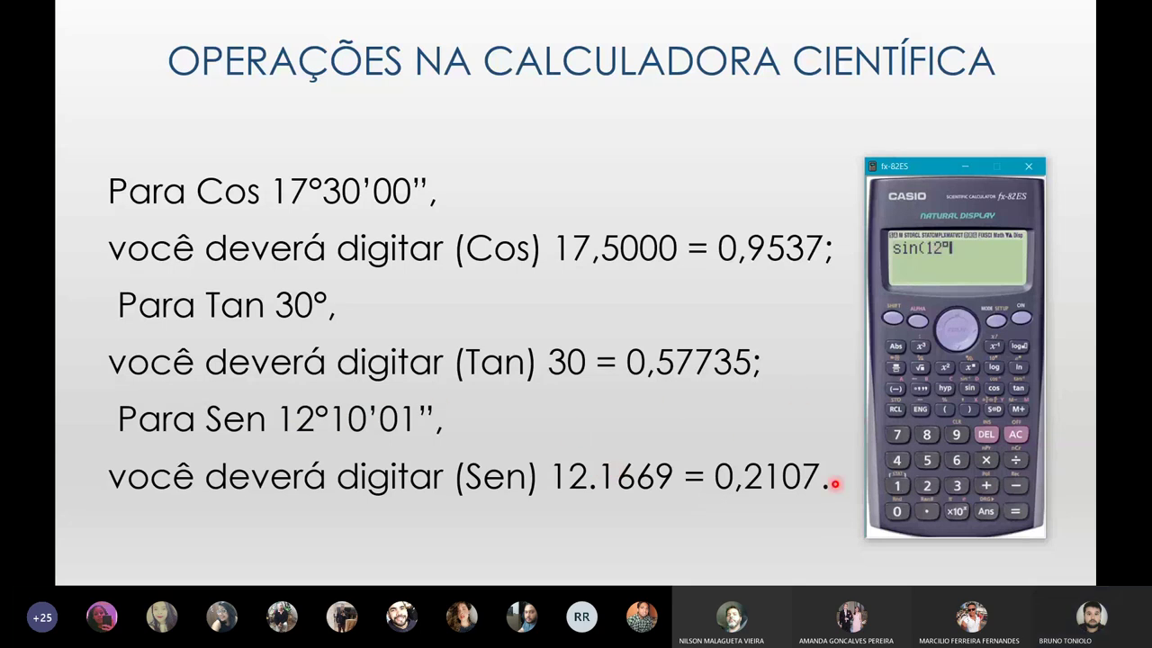
left_click(898, 486)
left_click(897, 511)
left_click(921, 406)
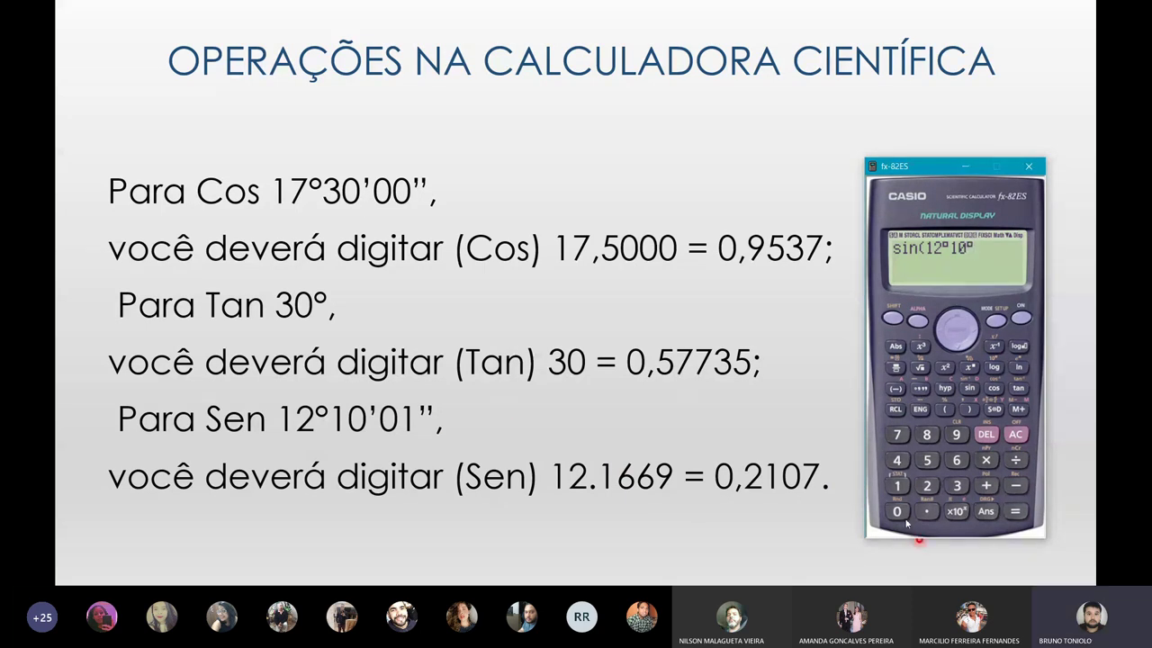
left_click(897, 511)
left_click(897, 486)
left_click(921, 389)
left_click(970, 410)
left_click(1016, 511)
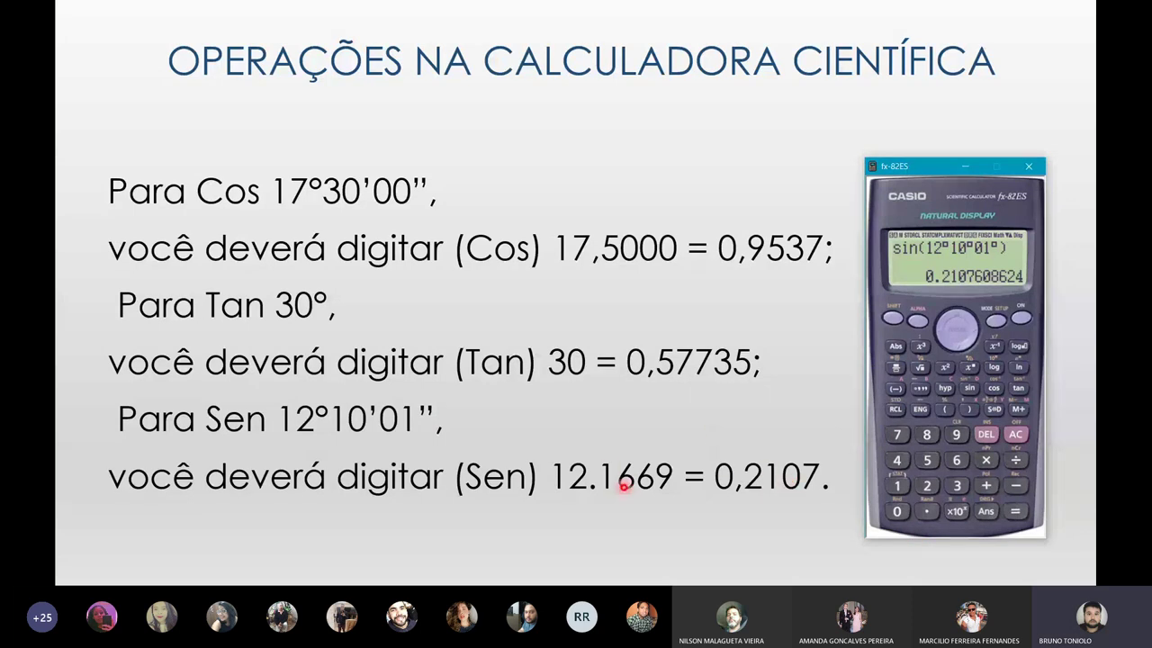
Step: Compute sin(12.1669), giving 0.2107601042, and close the calculator window
left_click(1015, 436)
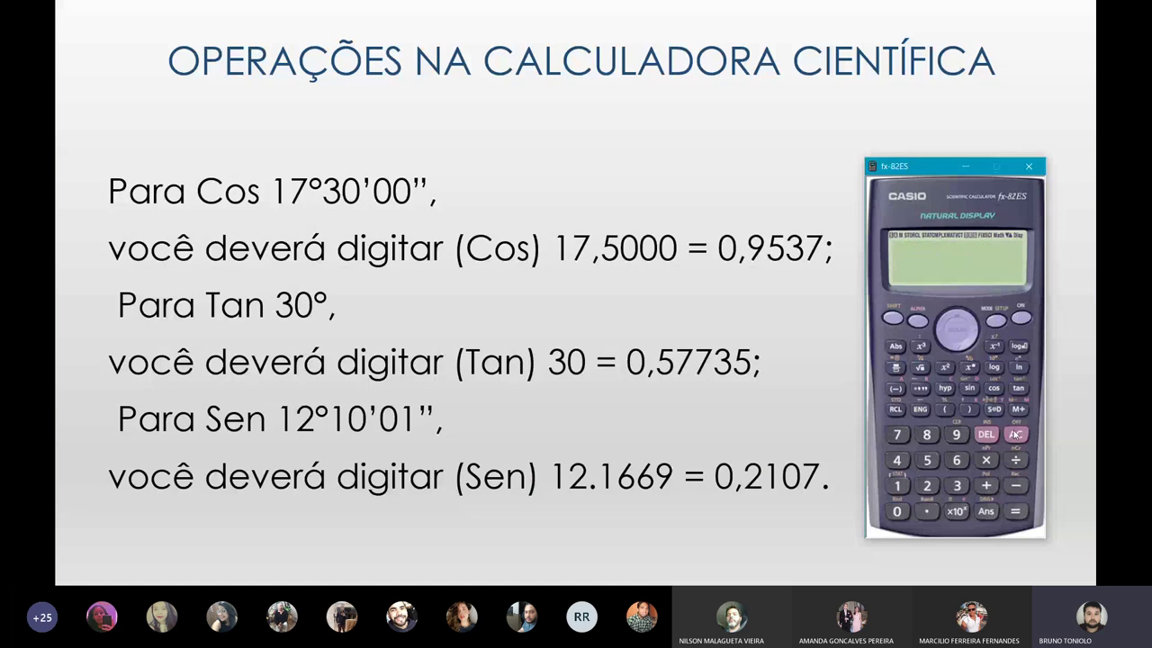
left_click(970, 389)
left_click(899, 489)
left_click(927, 491)
left_click(927, 510)
left_click(899, 486)
left_click(958, 462)
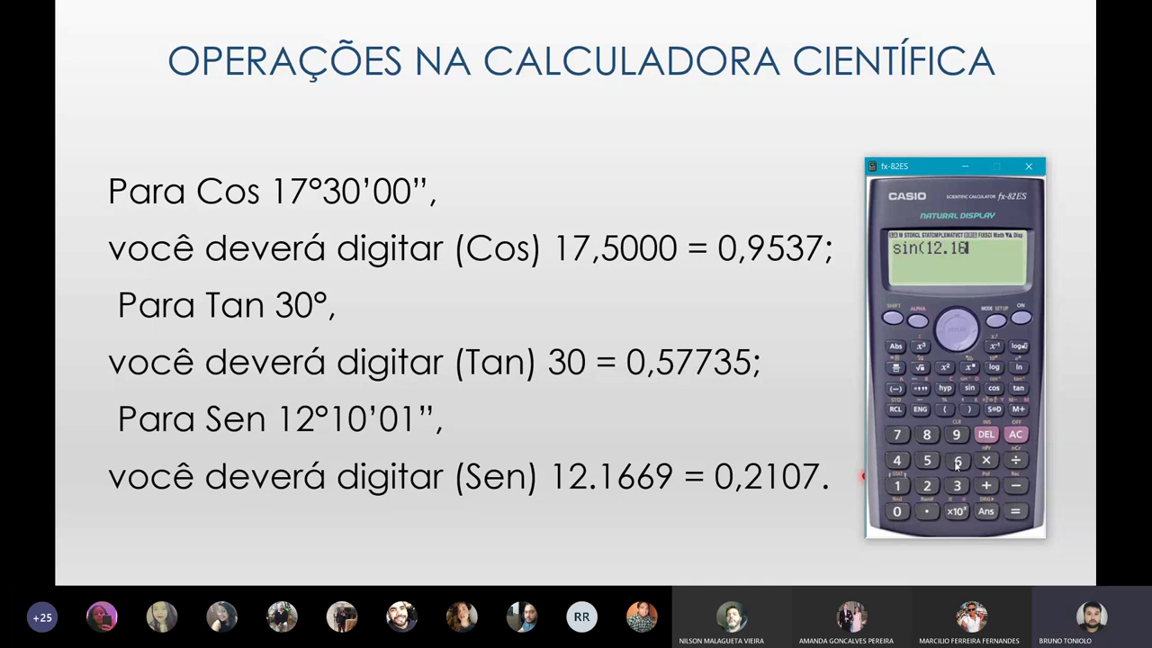
left_click(956, 462)
left_click(956, 435)
left_click(968, 411)
left_click(1017, 513)
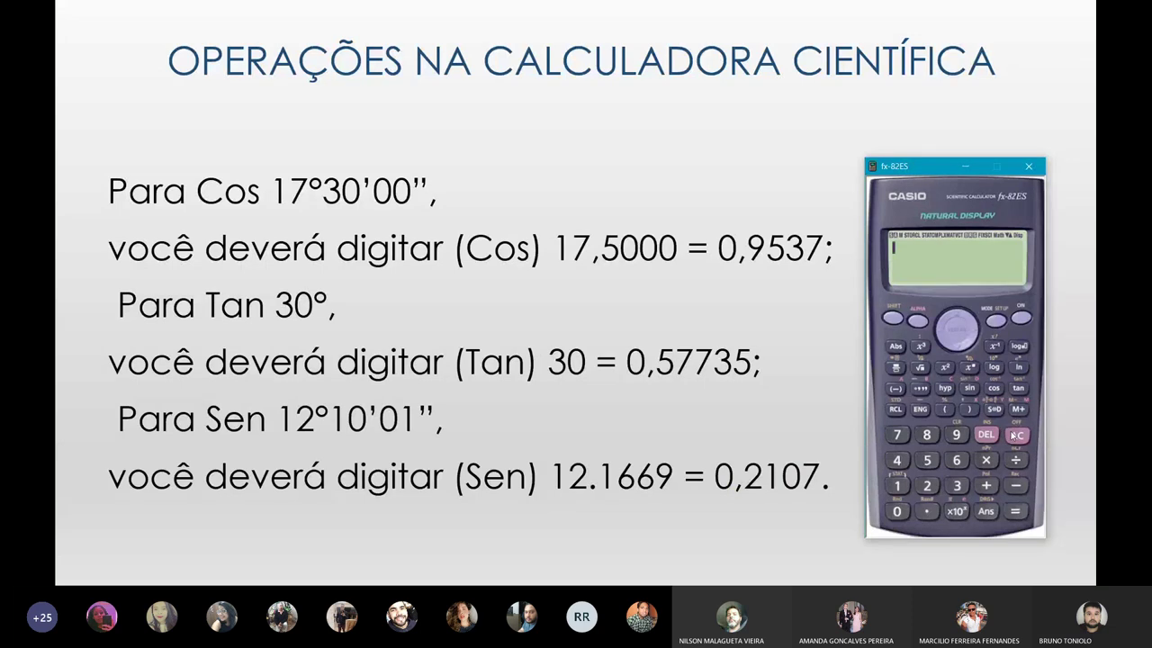
left_click(752, 378)
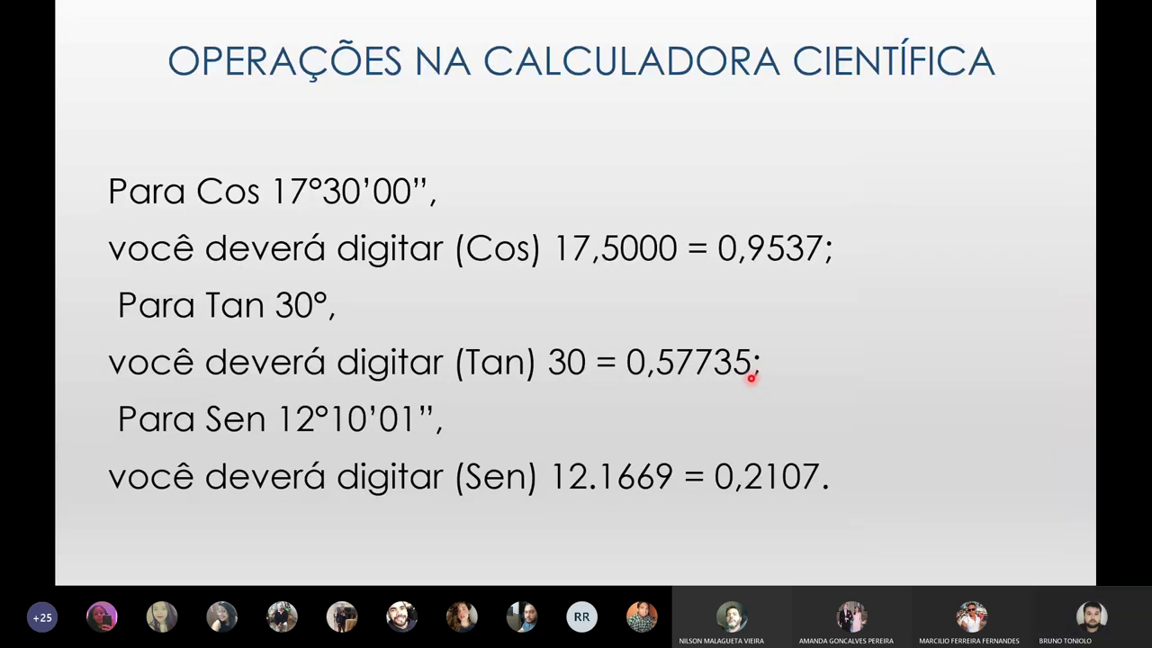
Step: Advance to the slide on finding the angle whose sine is 0,423
key("Right")
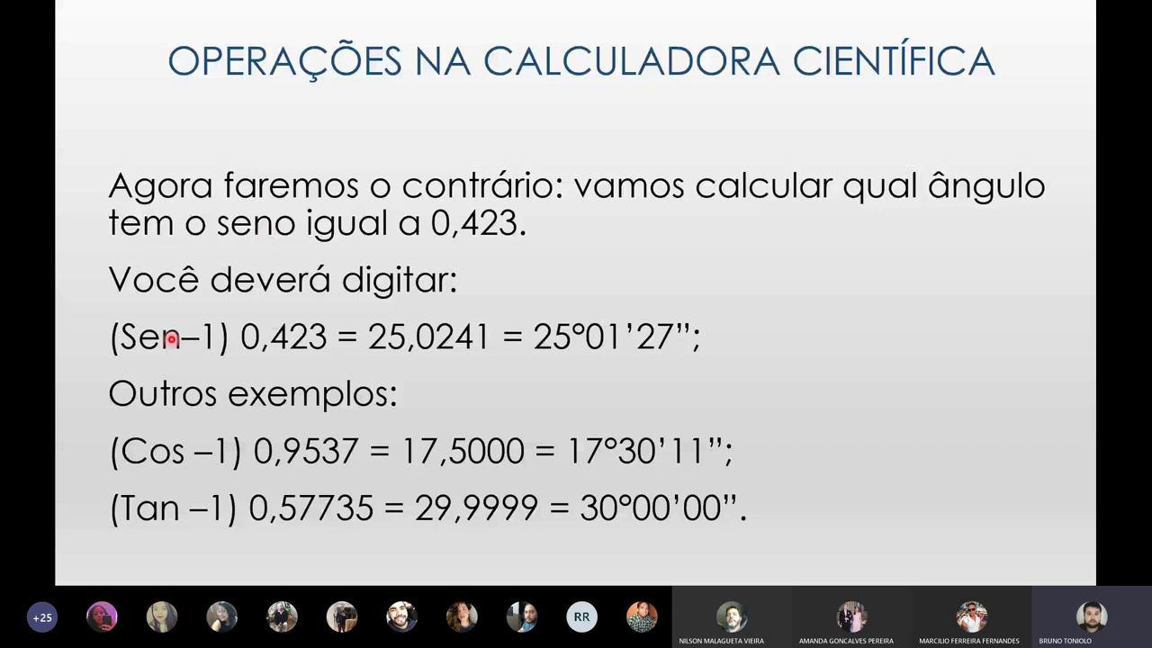
key("super")
Step: Launch the fx-82ES emulator and enter 0.423 as a decimal value
left_click(309, 180)
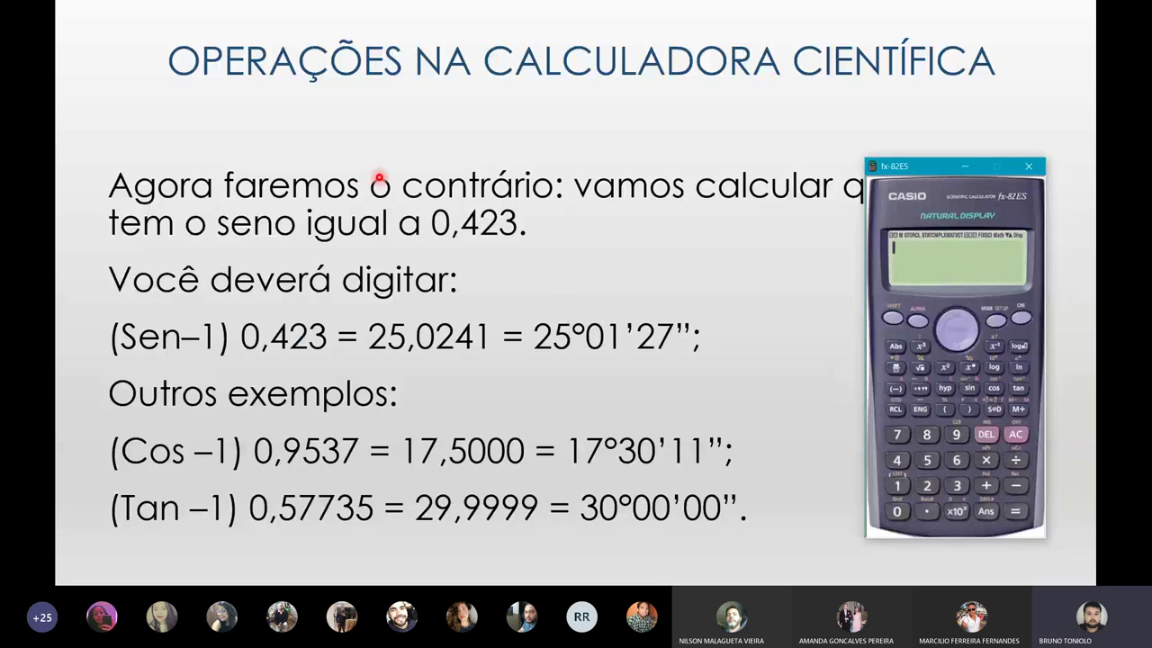
left_click(898, 512)
left_click(926, 511)
left_click(897, 462)
left_click(927, 486)
left_click(957, 487)
left_click(920, 388)
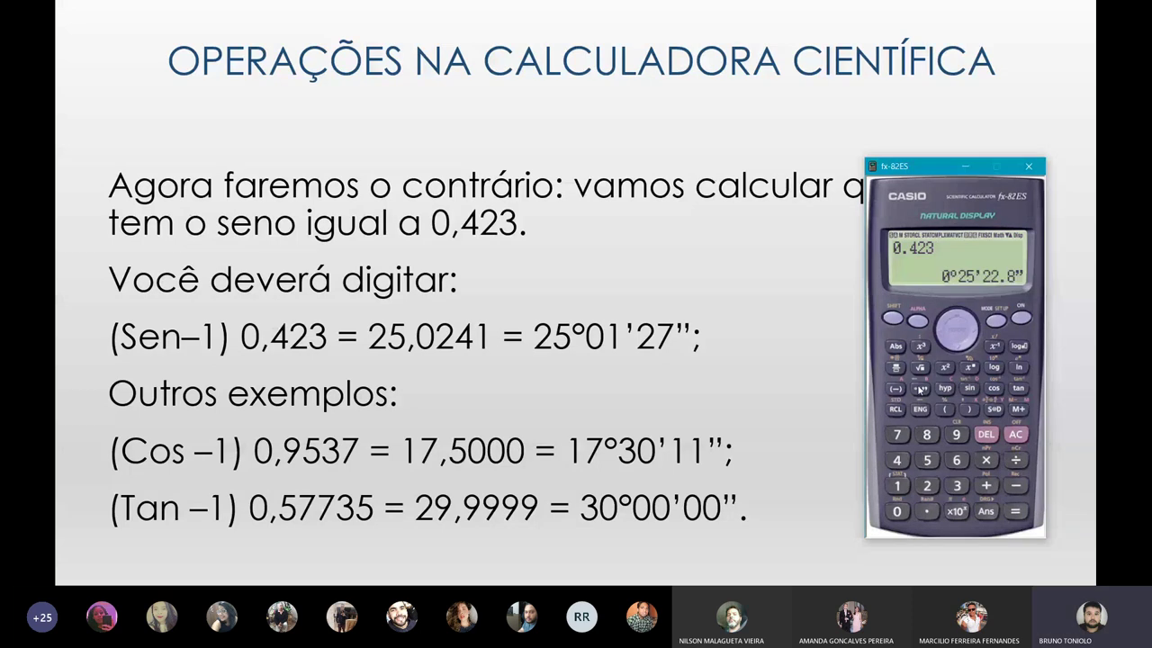
left_click(920, 389)
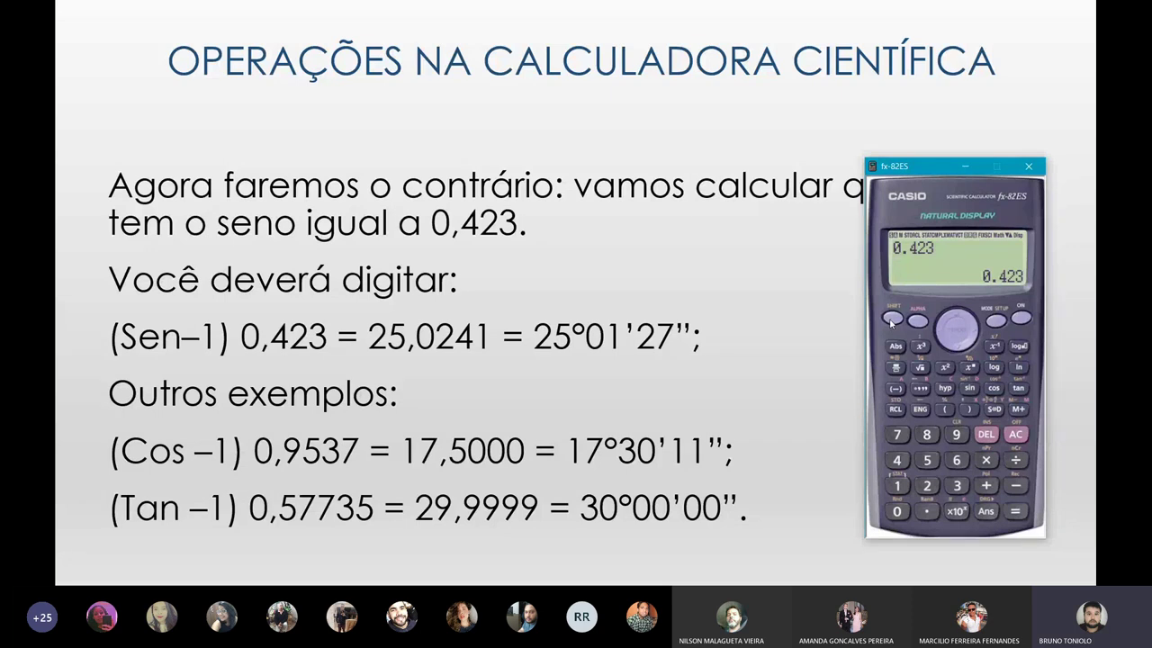
Step: Take the inverse sine of 0.423, converting 25.02413544 to 25°1'26.89", then clear
left_click(969, 388)
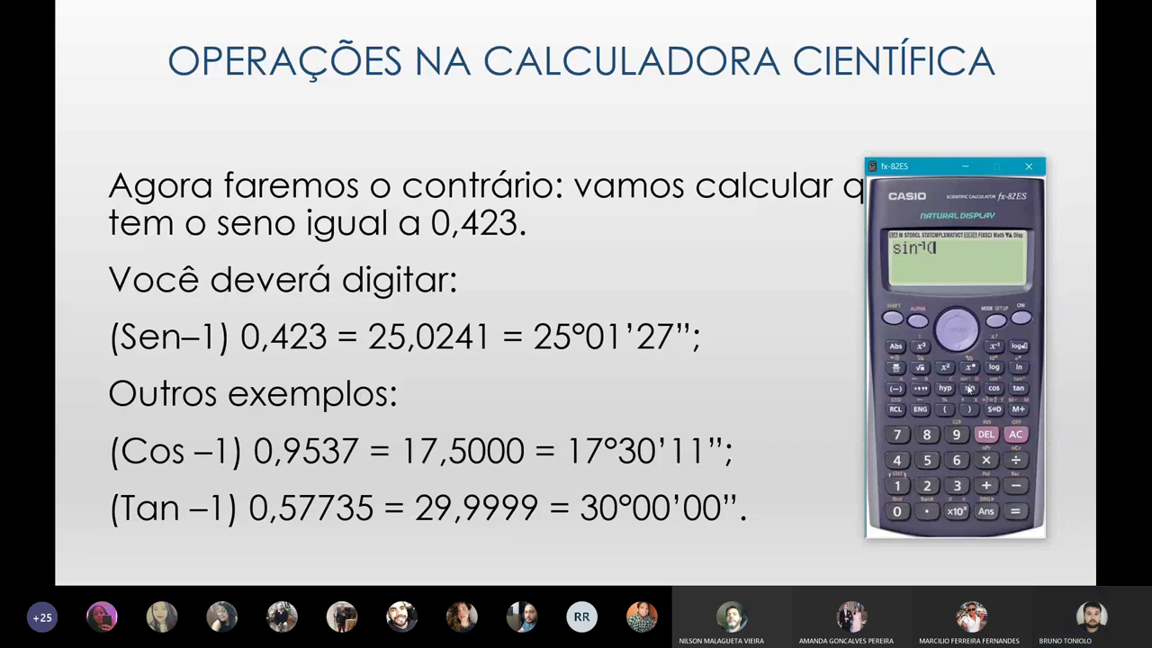
left_click(1021, 513)
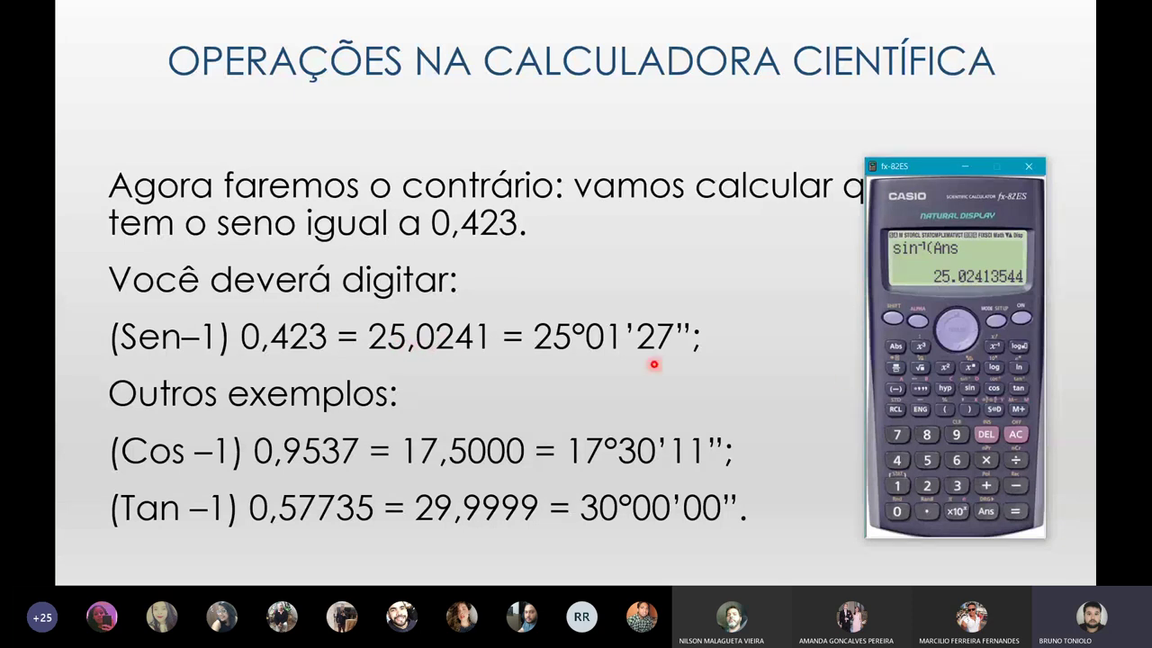
left_click(918, 389)
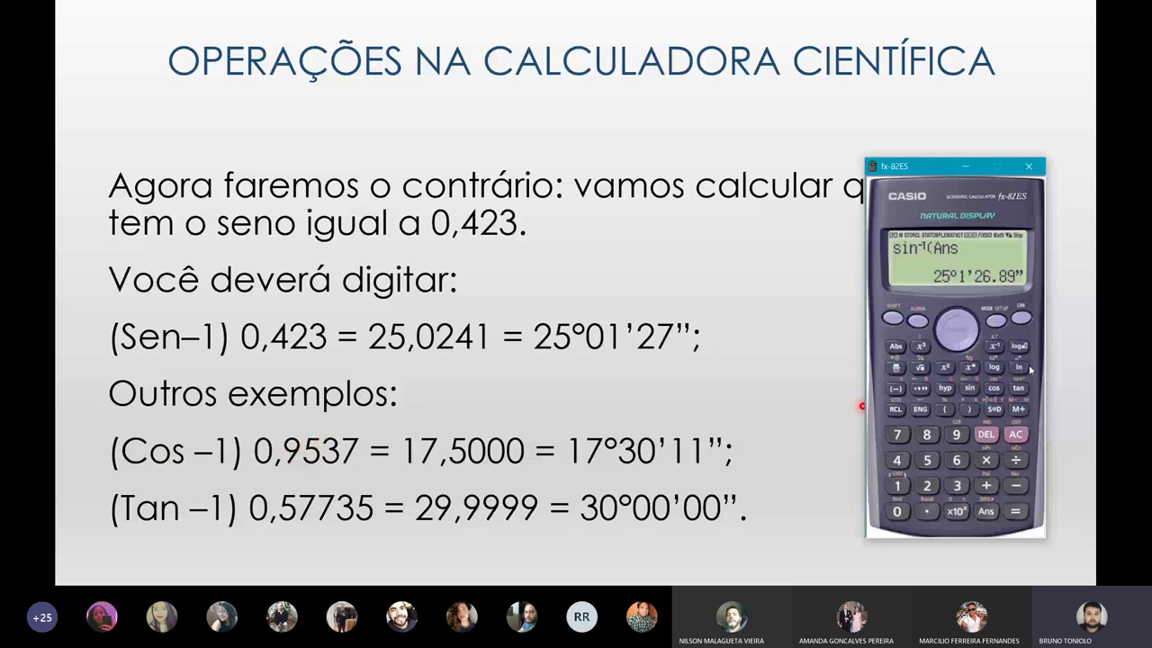
left_click(1022, 320)
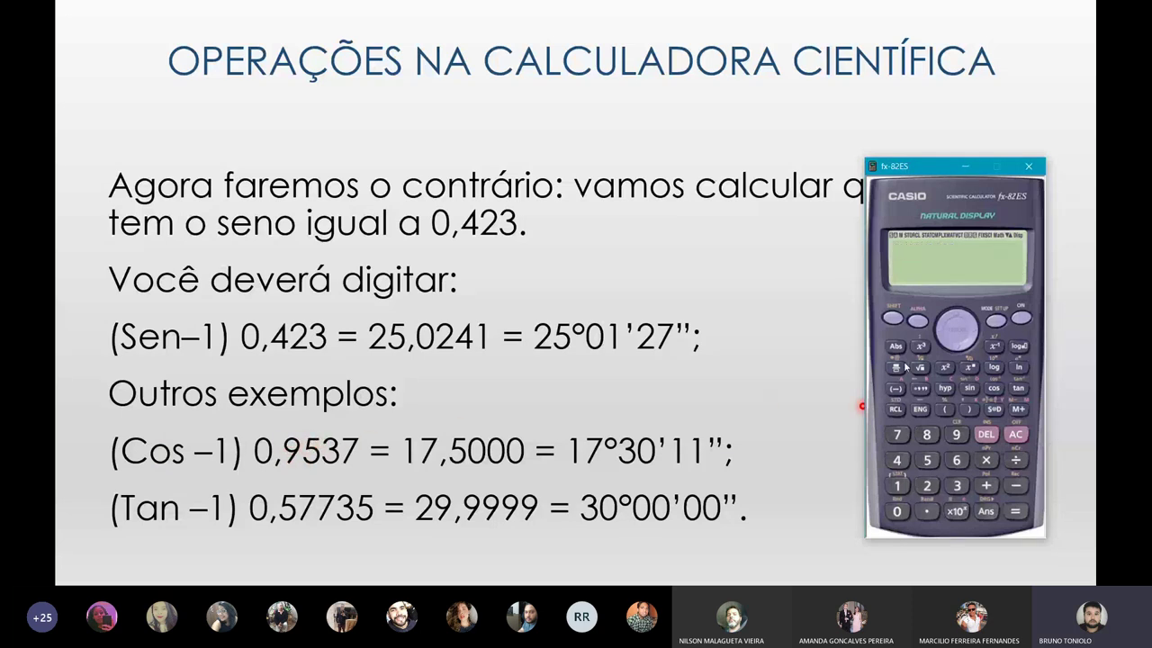
Step: Enter 0.9537 as the answer value on the calculator
left_click(900, 511)
left_click(925, 515)
left_click(956, 436)
left_click(931, 461)
left_click(957, 486)
left_click(899, 436)
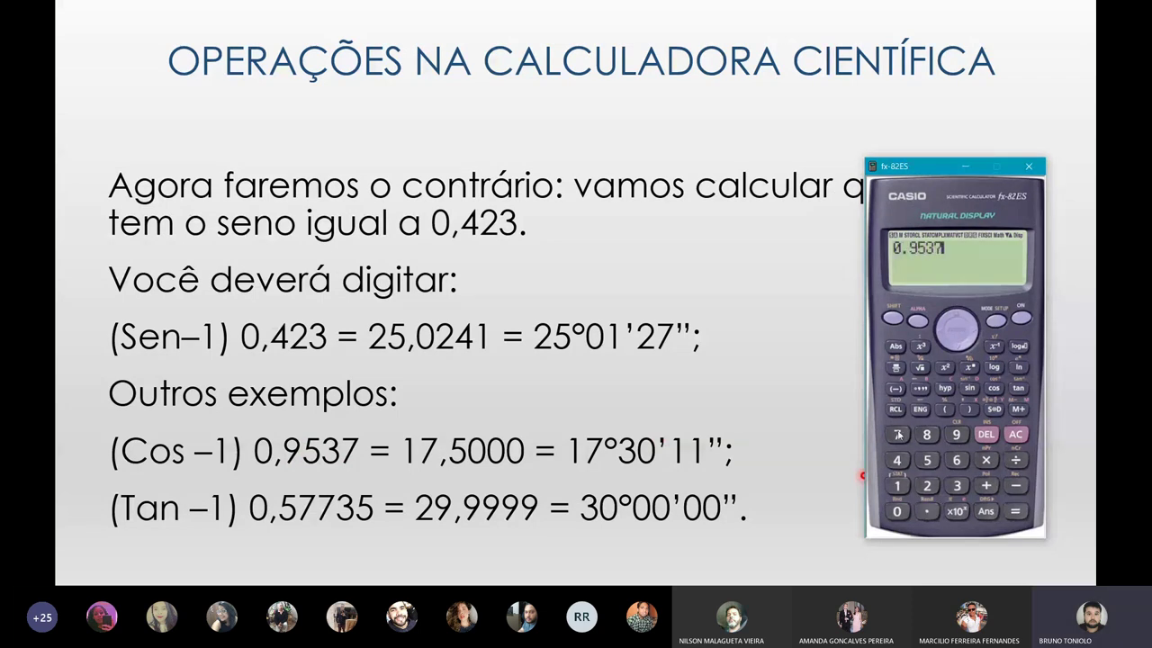
left_click(1014, 513)
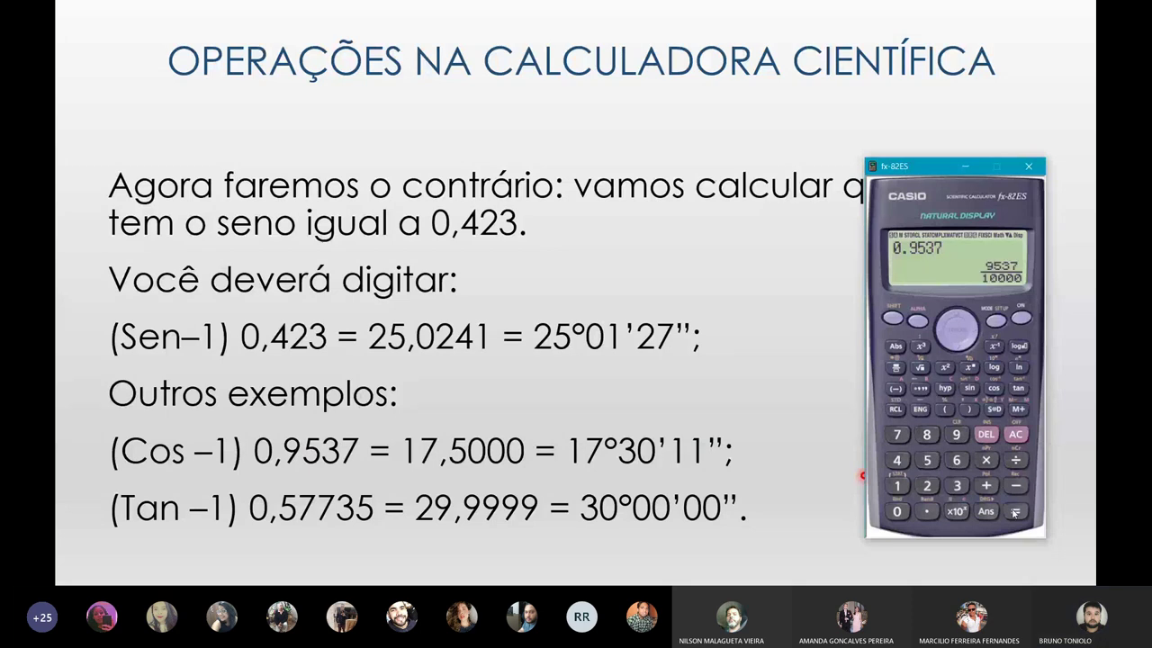
left_click(920, 390)
left_click(920, 390)
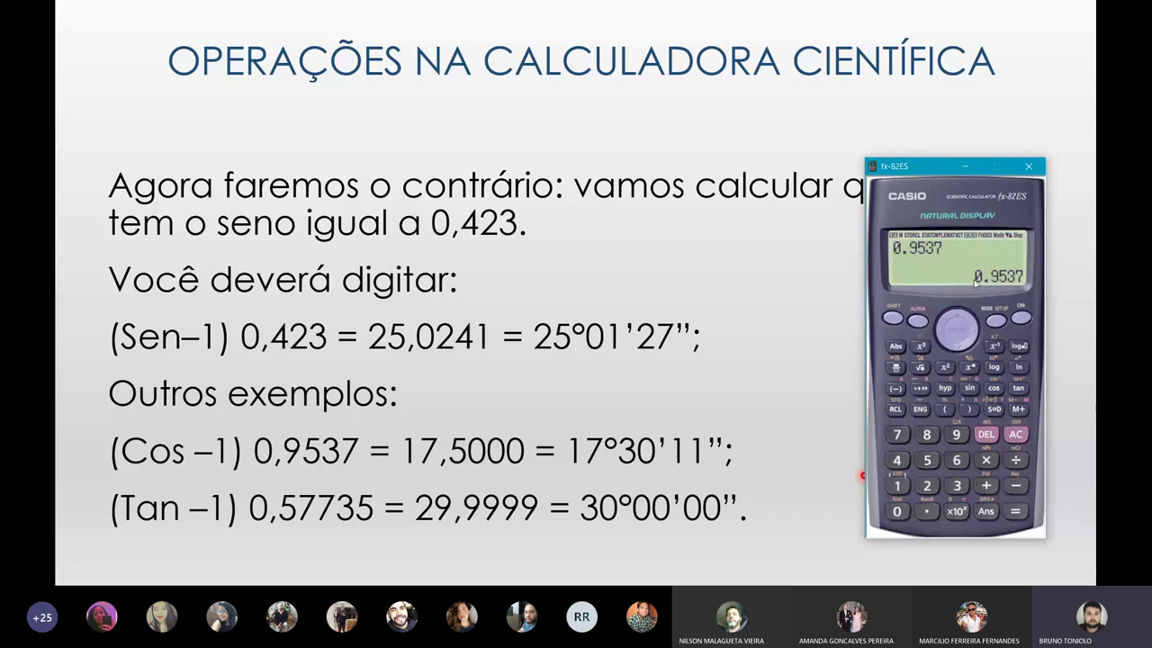
Step: Take the inverse cosine of 0.9537, converting 17.50322947 to 17°30'11.63", then clear
left_click(893, 320)
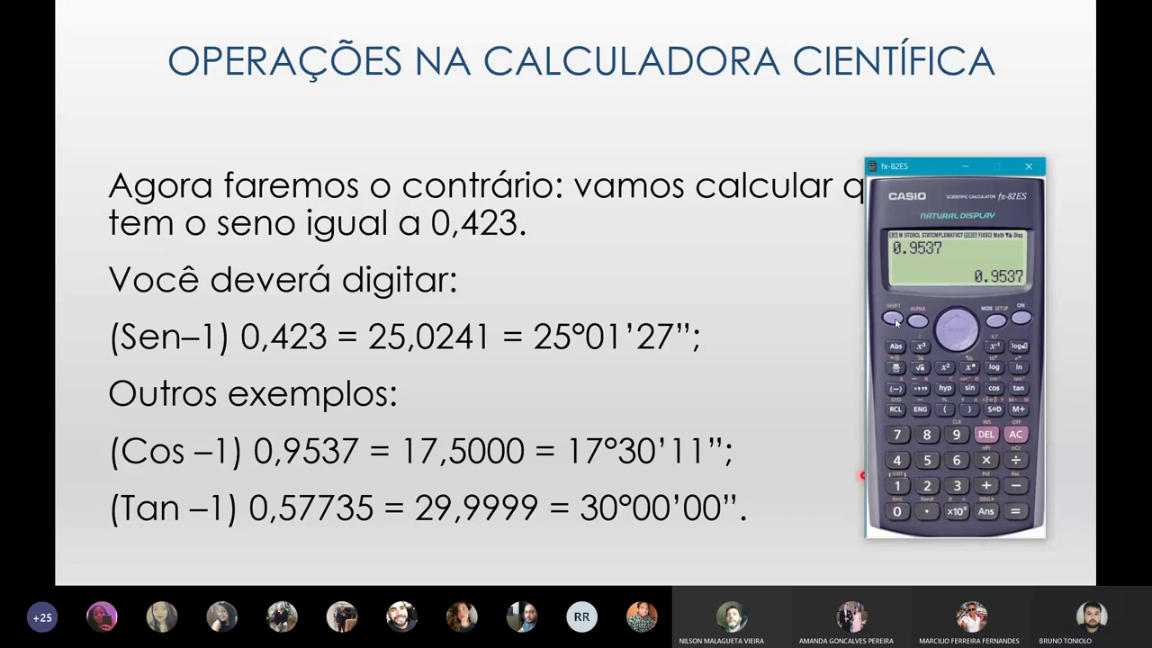
left_click(994, 392)
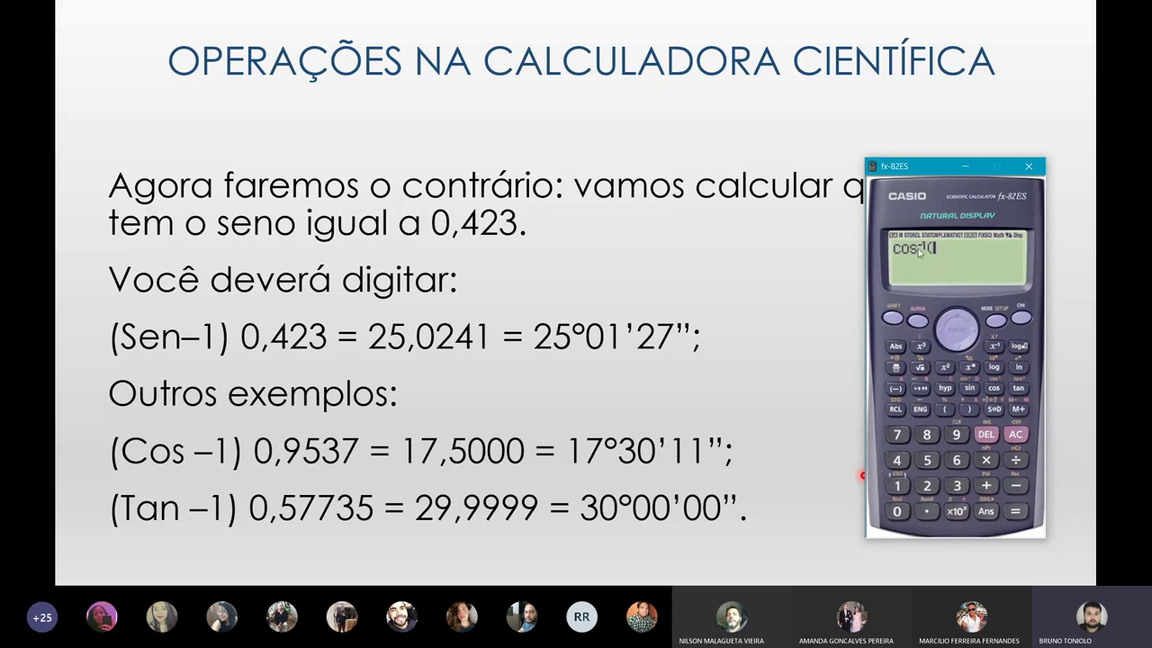
left_click(1018, 512)
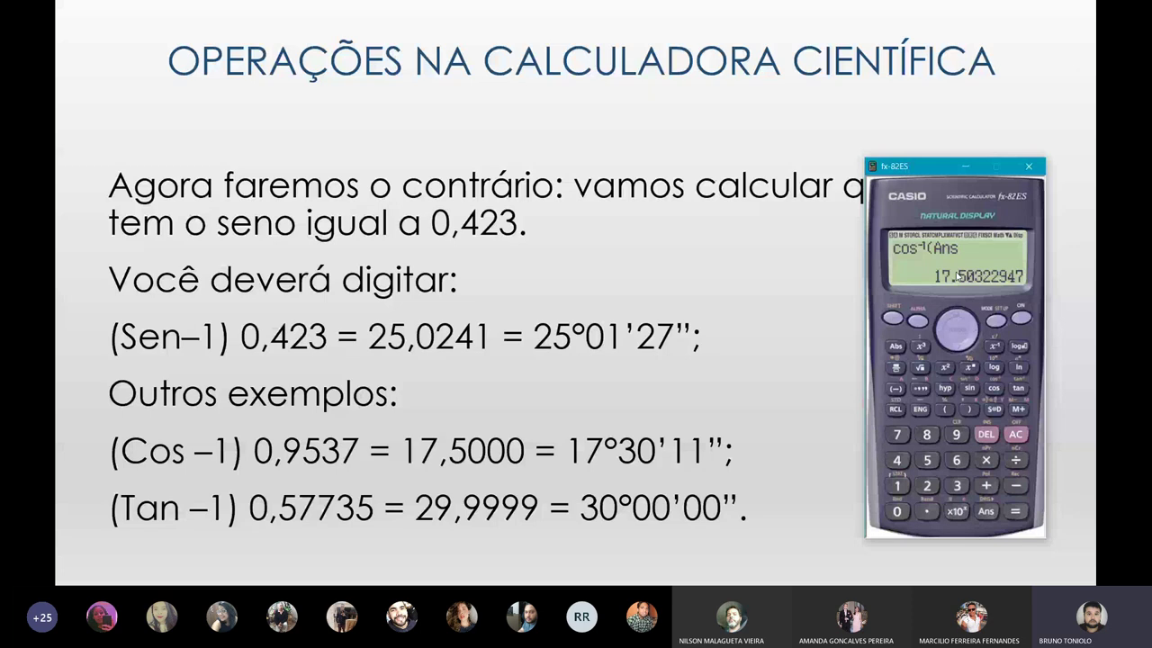
left_click(921, 388)
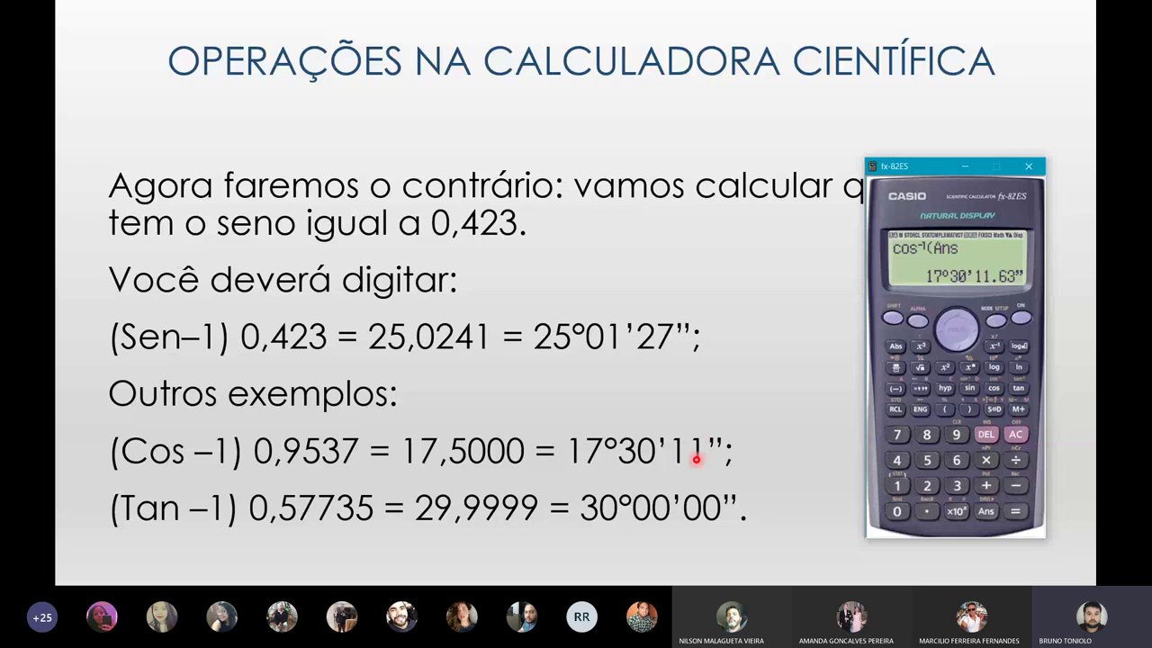
key("Escape")
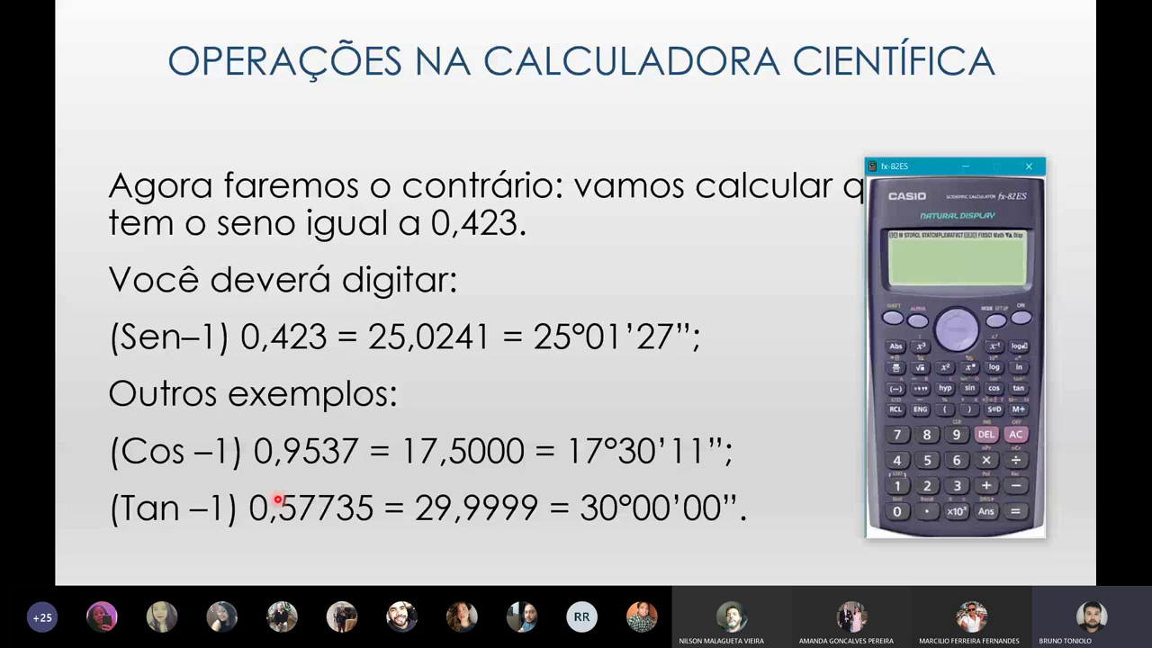
Step: Enter 0.57735 as the answer value on the calculator
left_click(896, 511)
left_click(927, 512)
left_click(927, 461)
left_click(898, 437)
left_click(897, 436)
left_click(955, 487)
left_click(927, 461)
left_click(1015, 512)
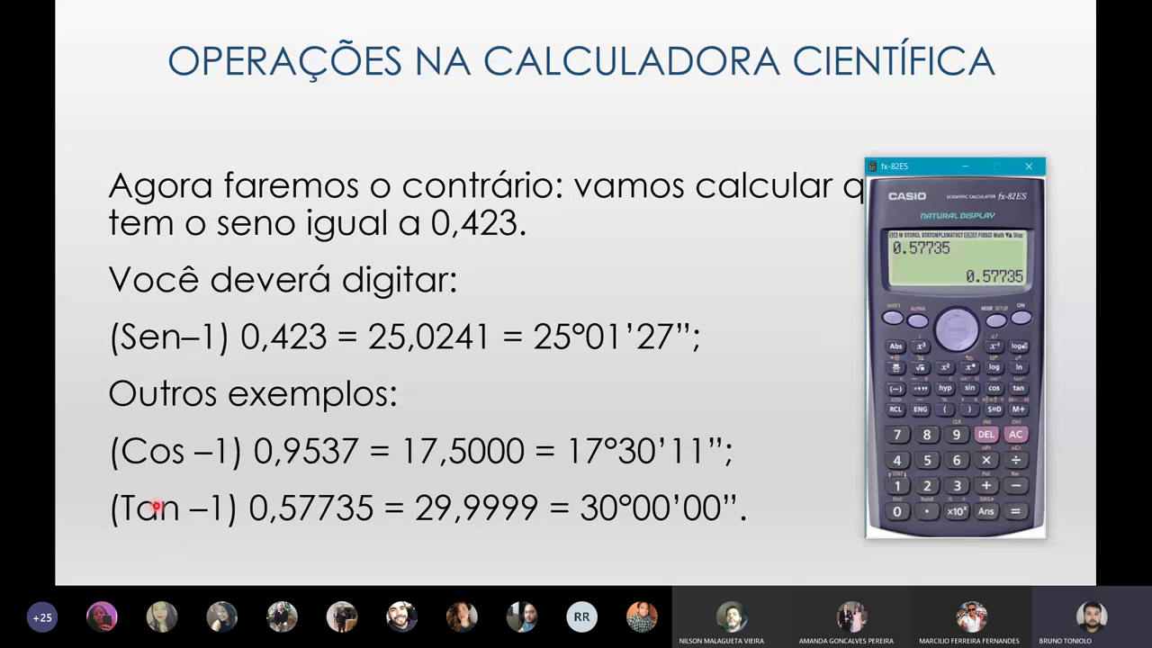
Step: Take the inverse tangent, shown as 29°59'59.96", and close the emulator
left_click(1020, 389)
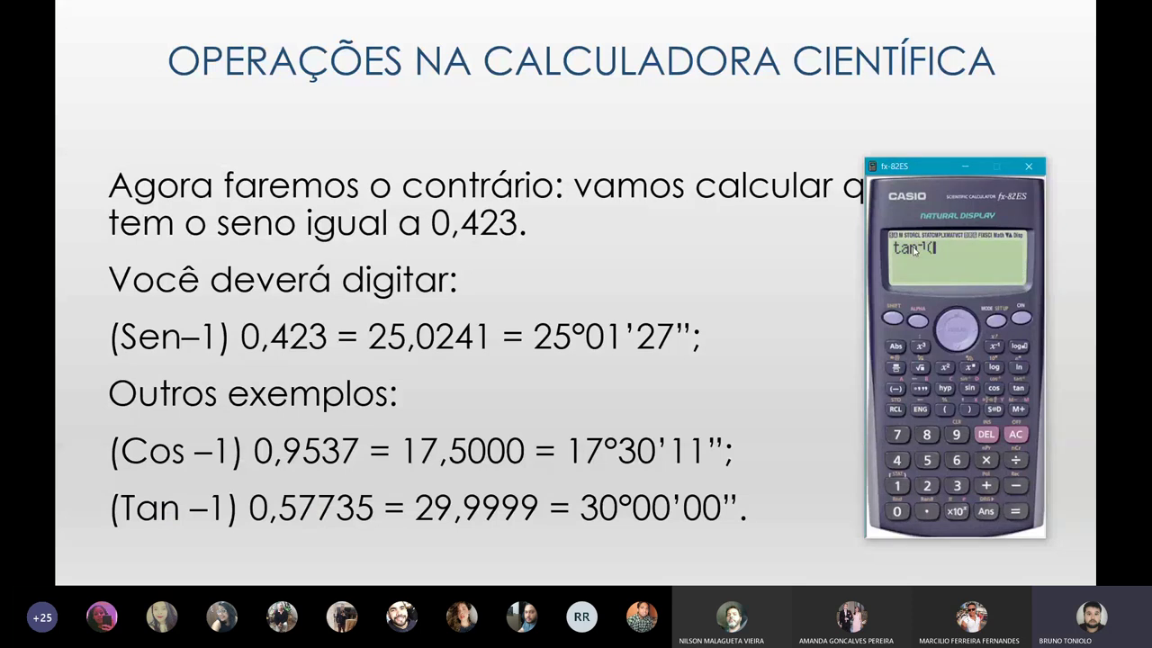
left_click(1020, 511)
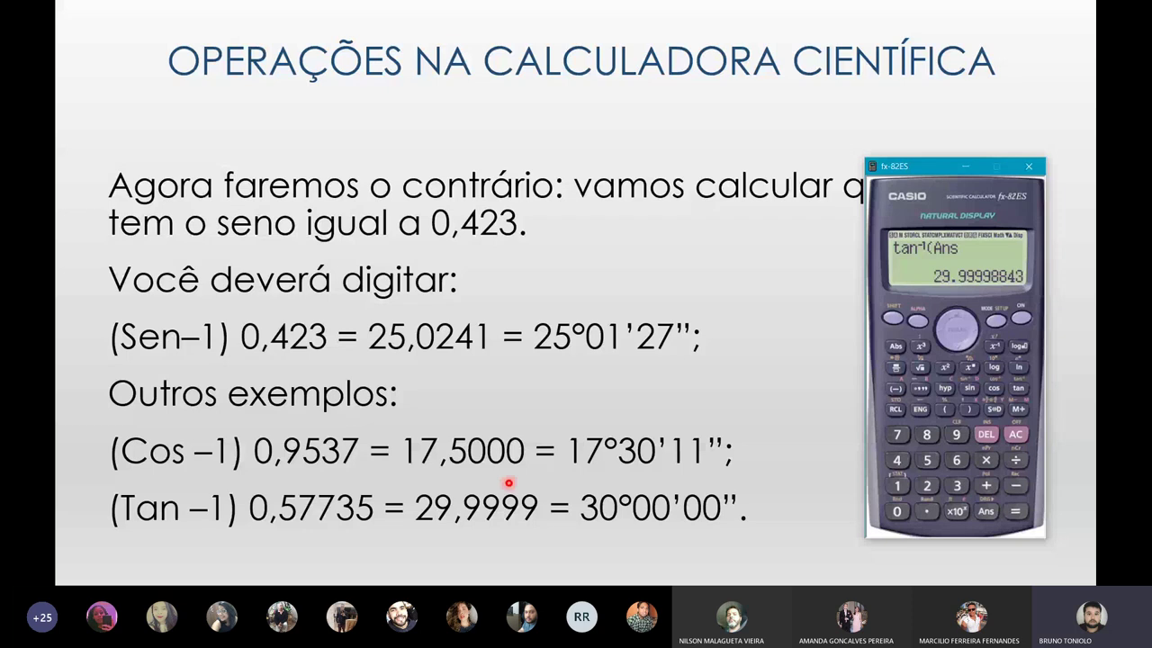
left_click(920, 391)
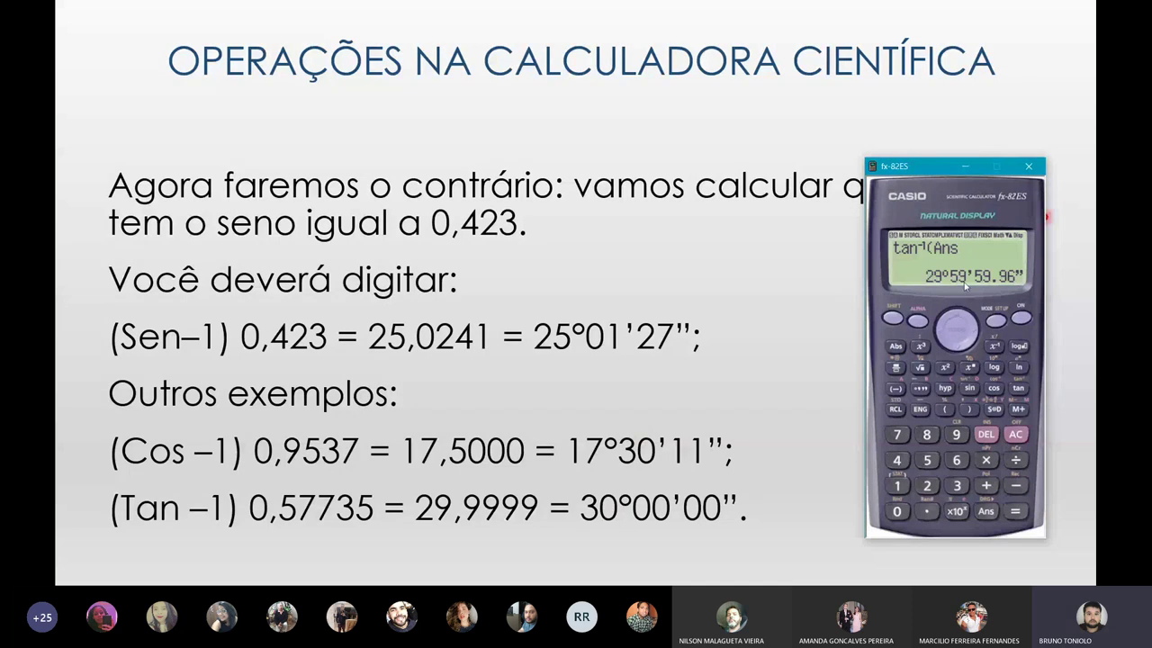
left_click(705, 455)
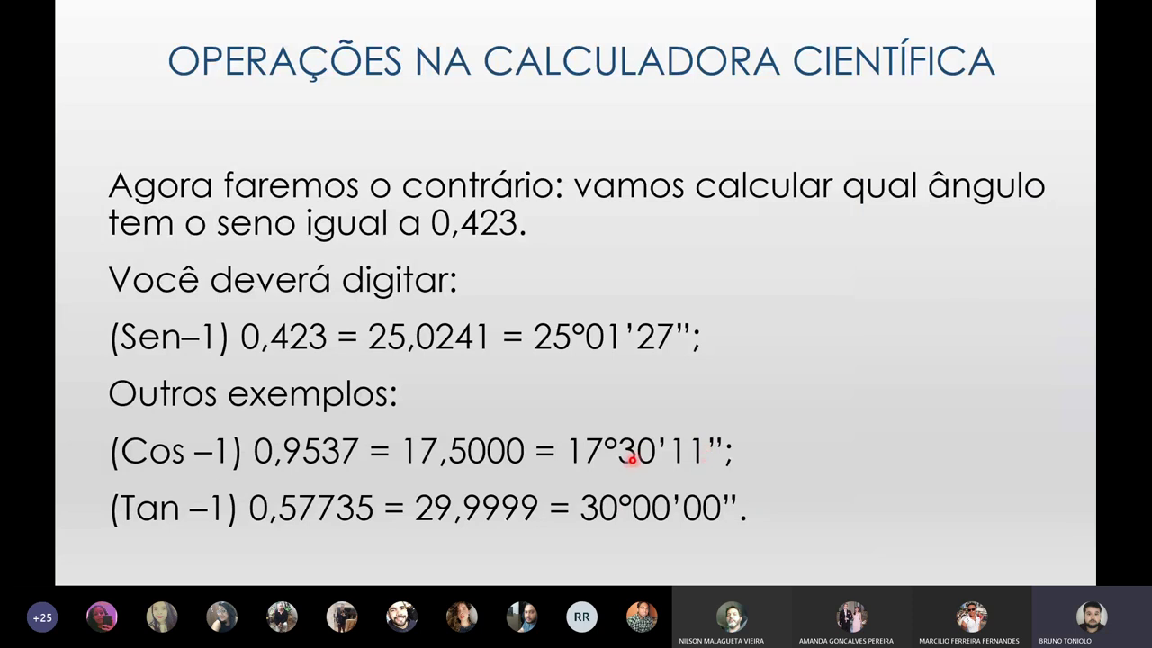
Step: Switch to the Teams meeting and show the meeting chat in the side panel
key("super")
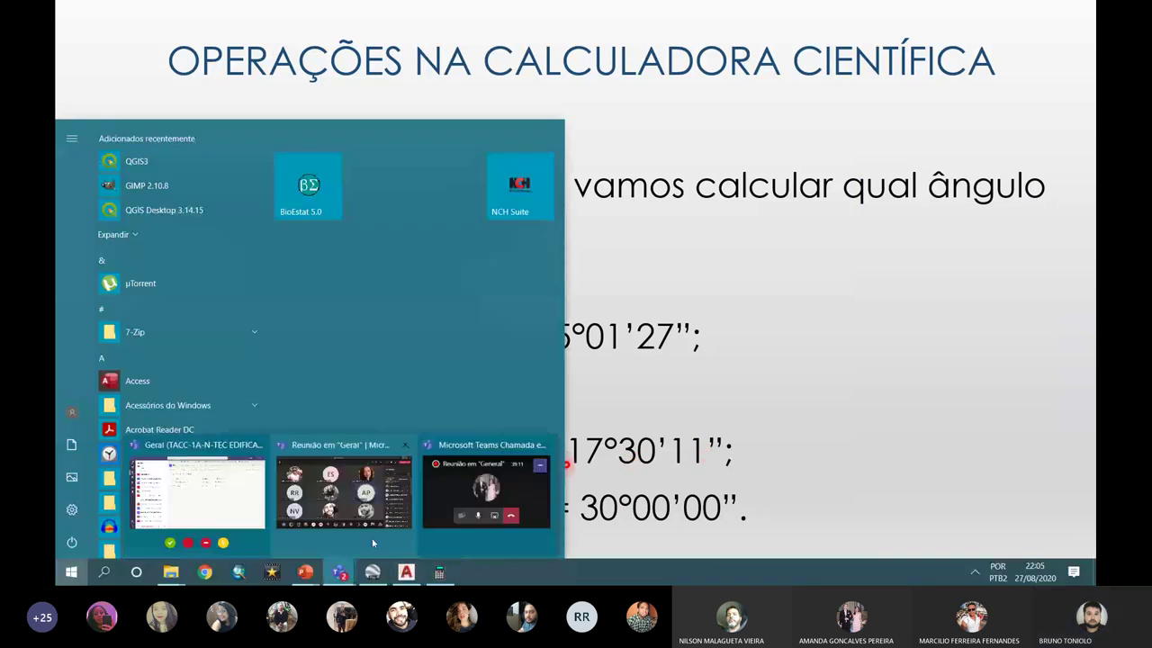
left_click(373, 543)
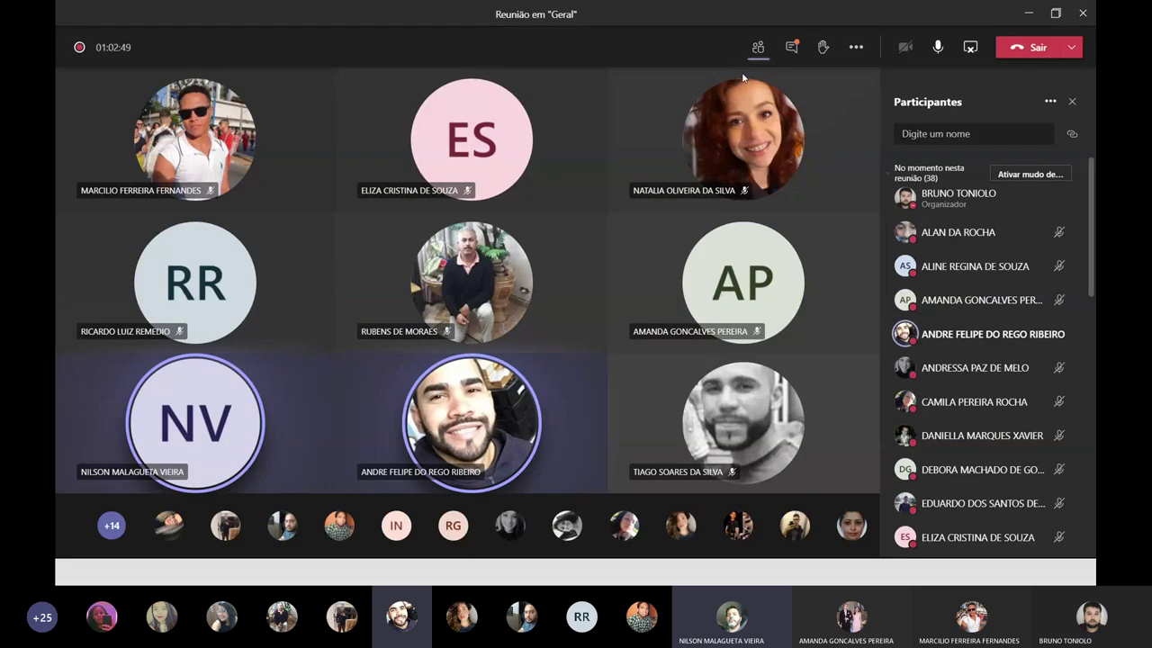
left_click(790, 54)
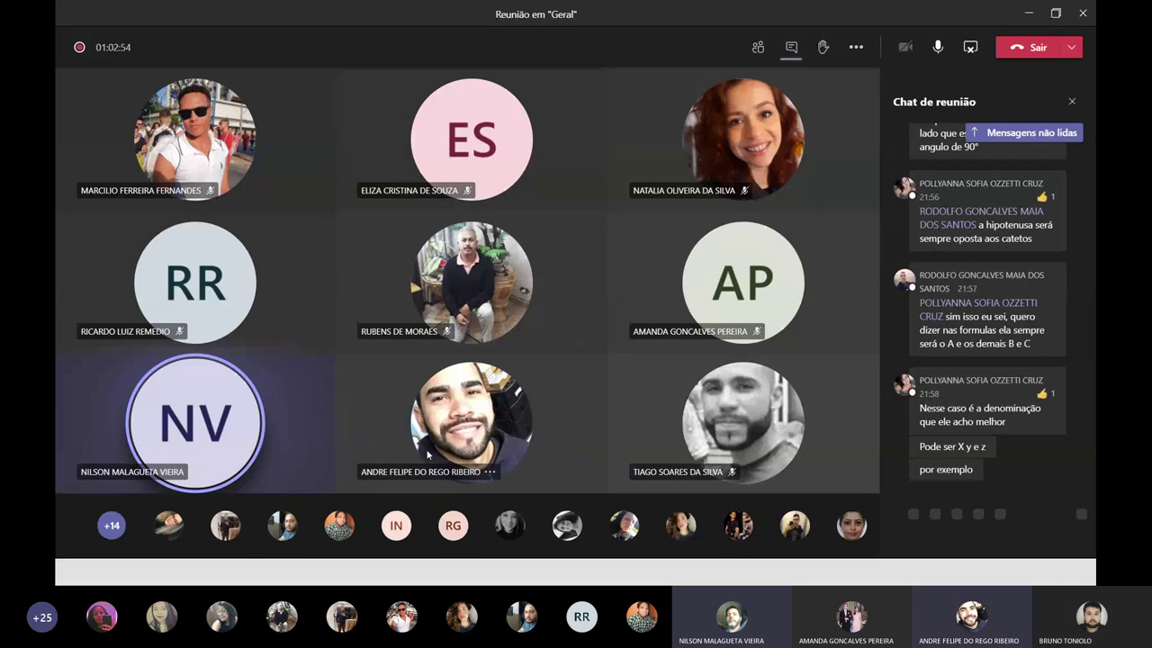
key("super")
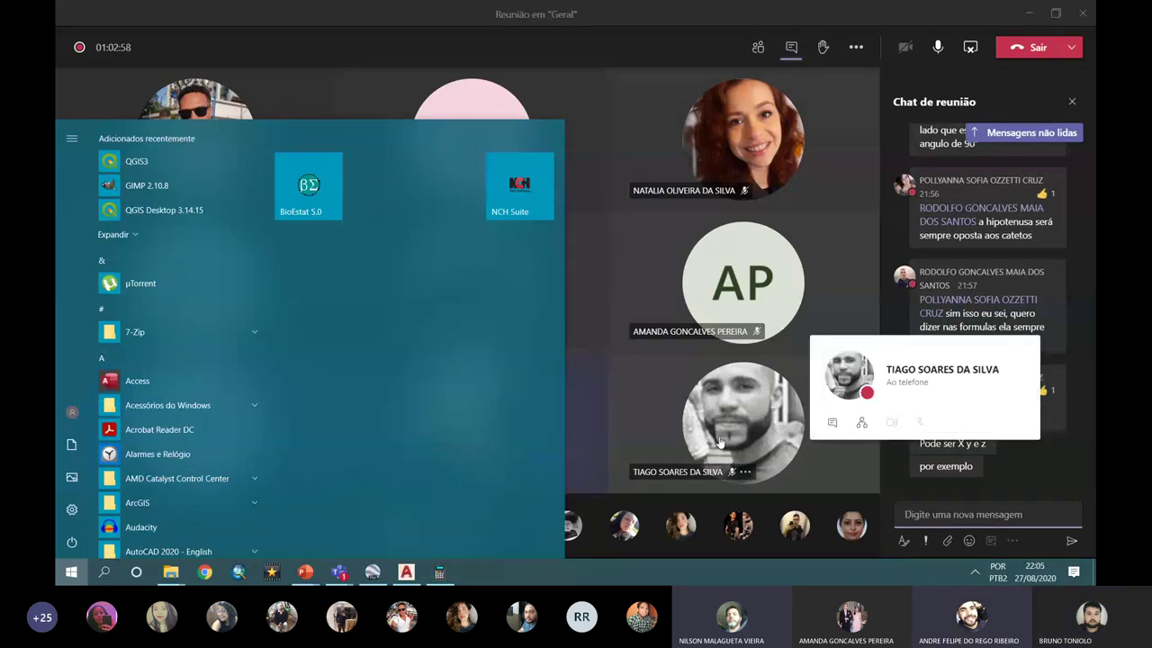
key("super")
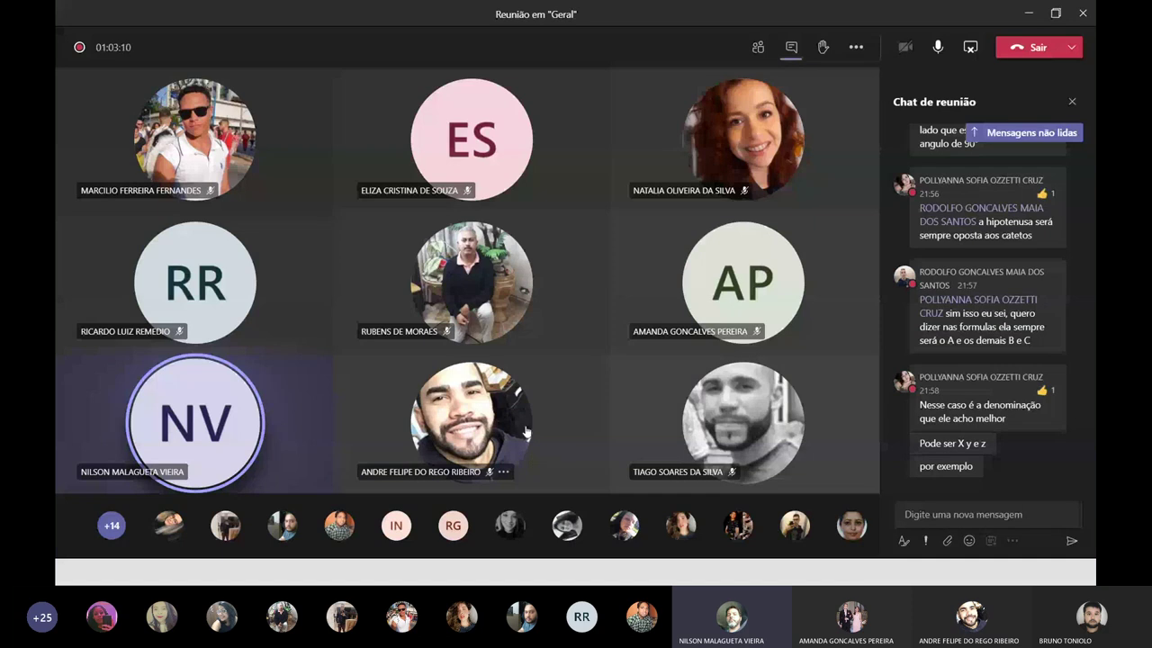
Step: Open two participants' profile cards, then switch back to the PowerPoint deck
left_click(527, 434)
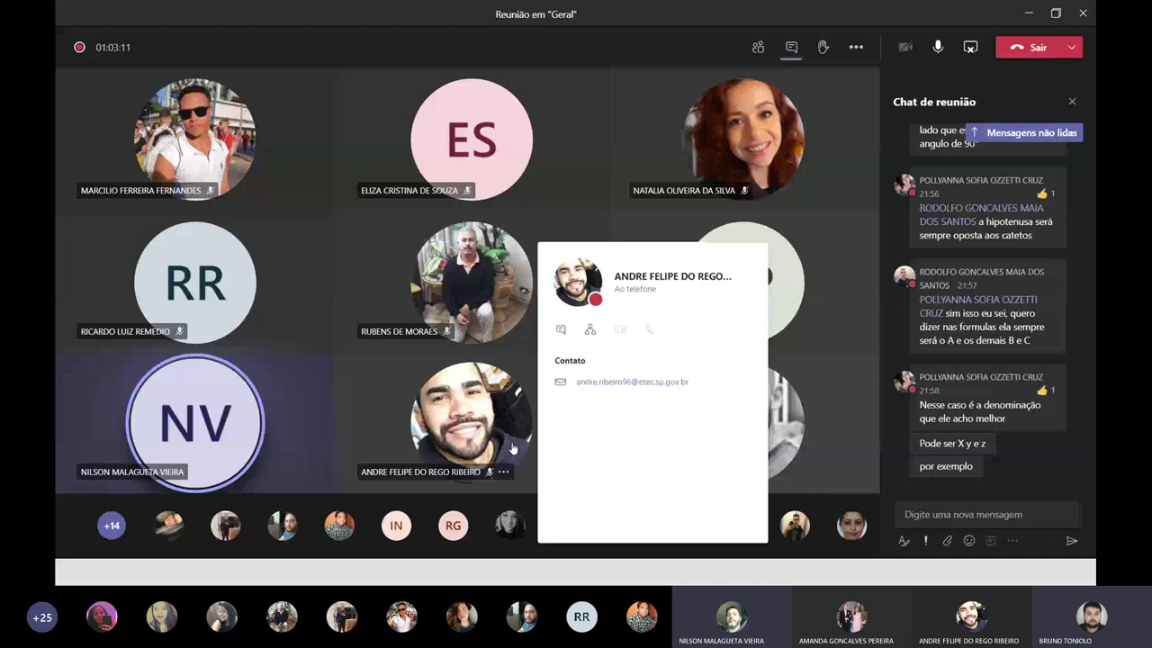
mouse_move(952, 444)
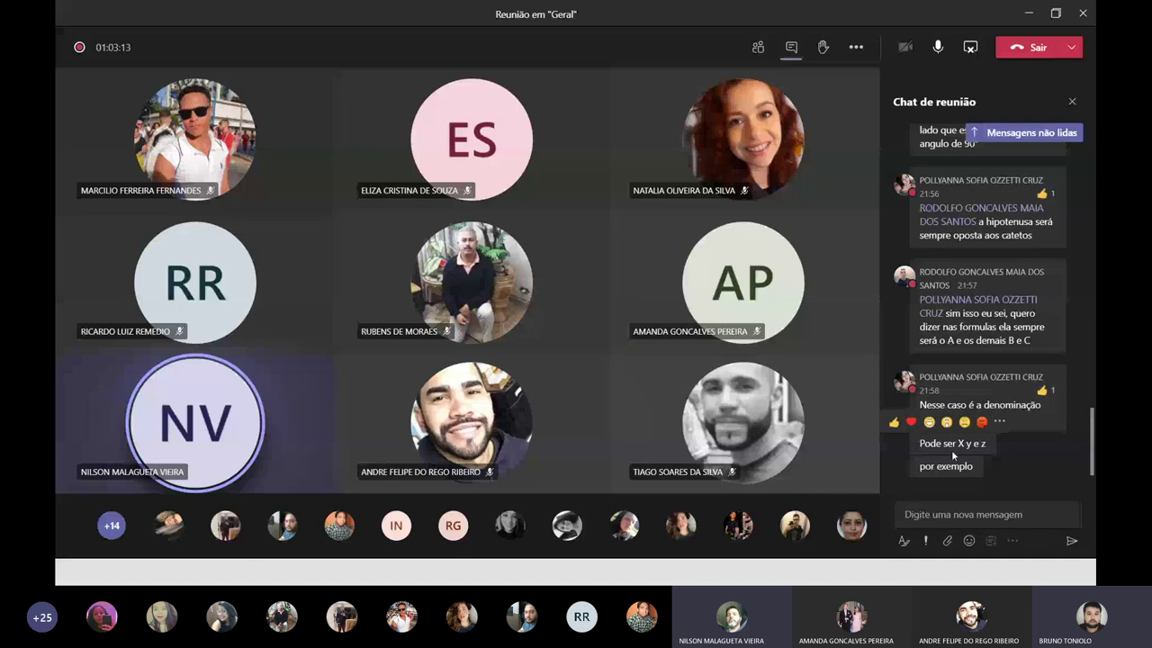
left_click(771, 270)
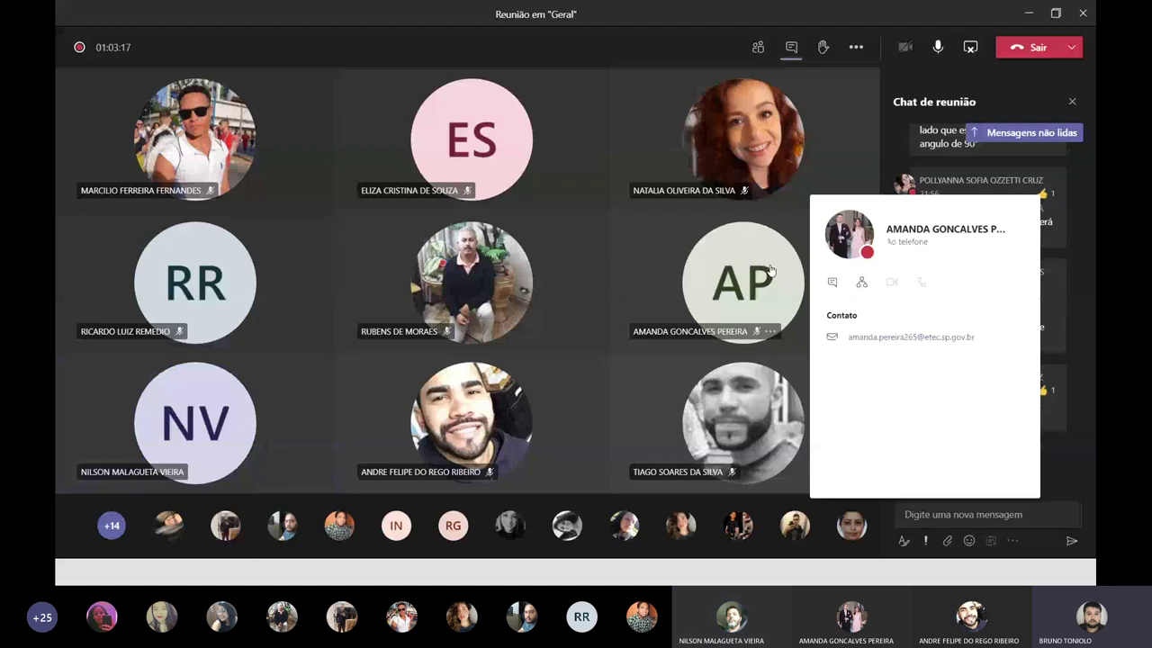
key("super")
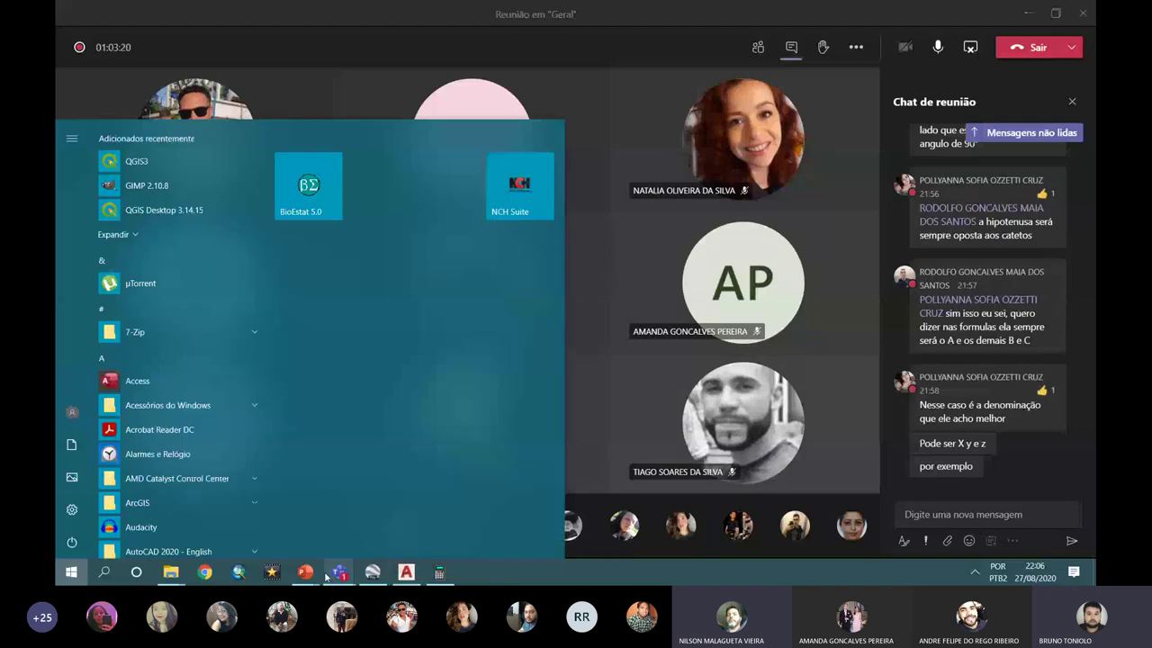
mouse_move(306, 571)
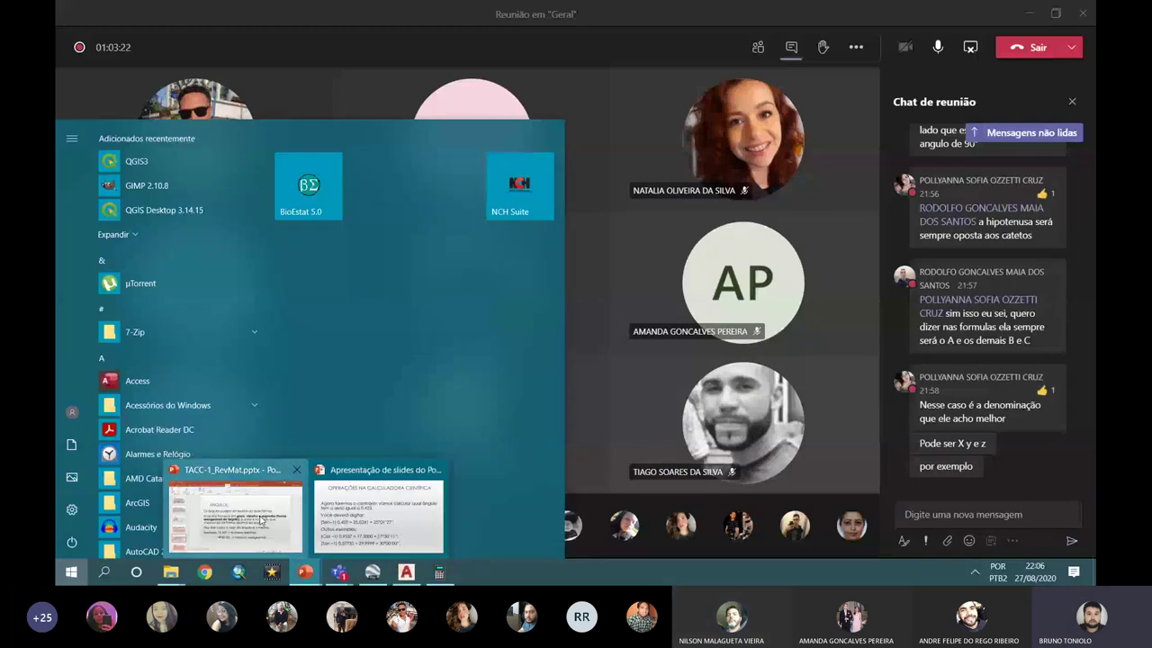
left_click(262, 521)
Step: Select slide 19 in the thumbnail pane and resume the full-screen slideshow
scroll(135, 270, "down", 1)
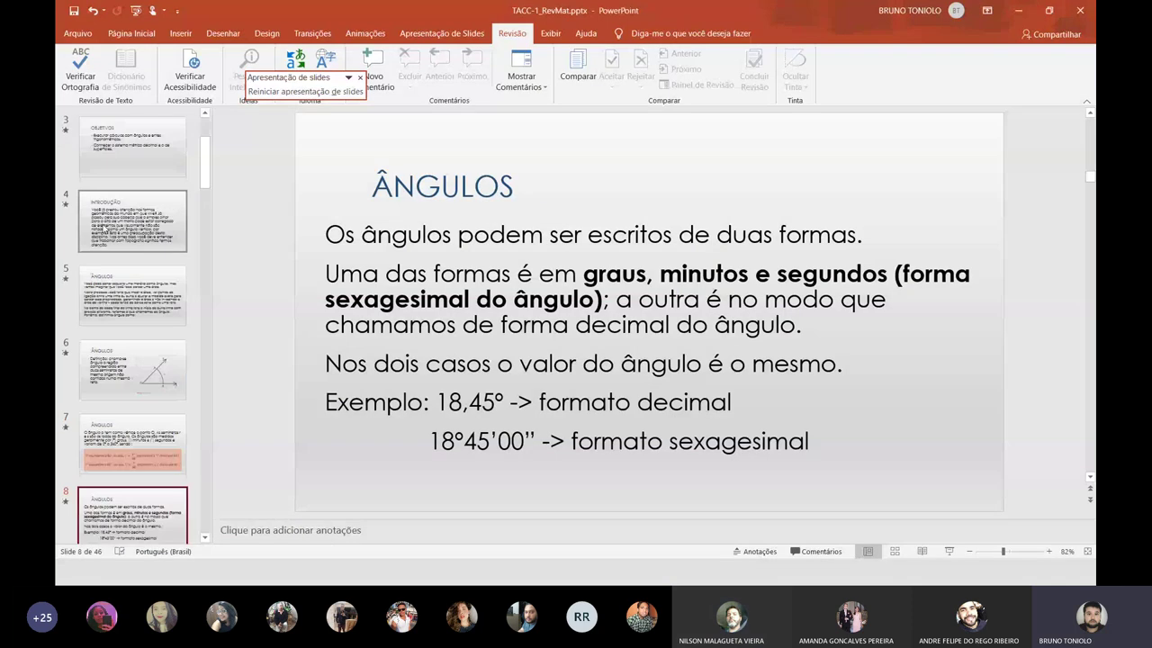
scroll(148, 351, "down", 3)
scroll(149, 351, "down", 1)
scroll(148, 352, "down", 3)
scroll(148, 351, "down", 5)
left_click(124, 493)
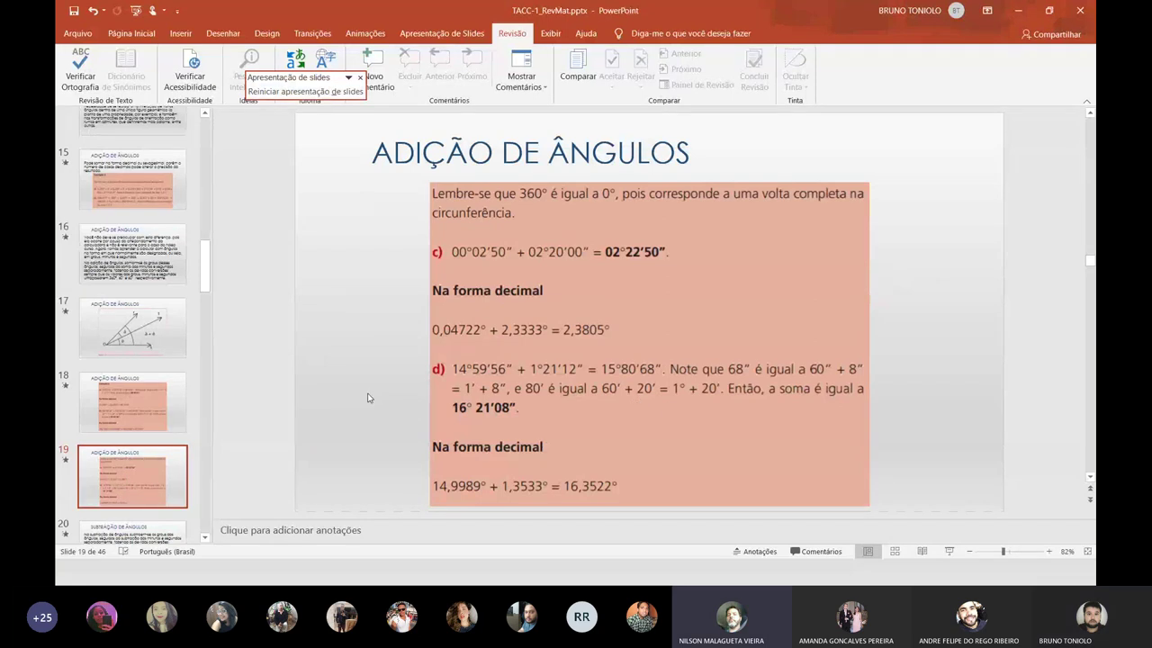
key("alt+Tab")
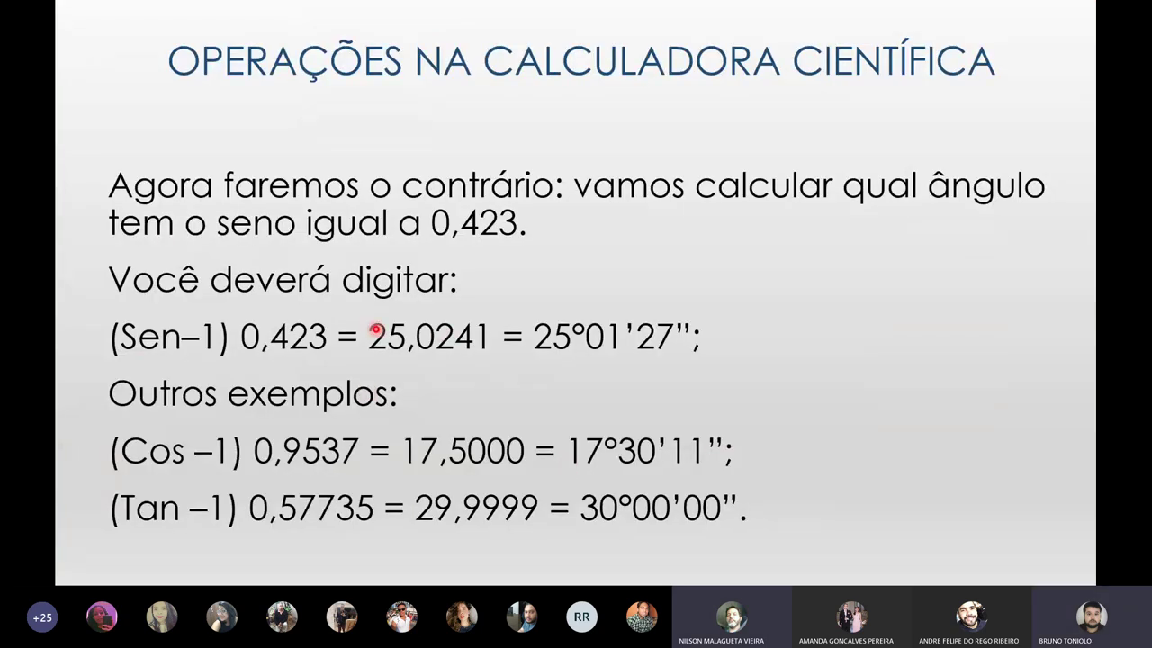
Step: Page through slides back to the Subtração de ângulos text slide, then switch to Teams class files
key("Right")
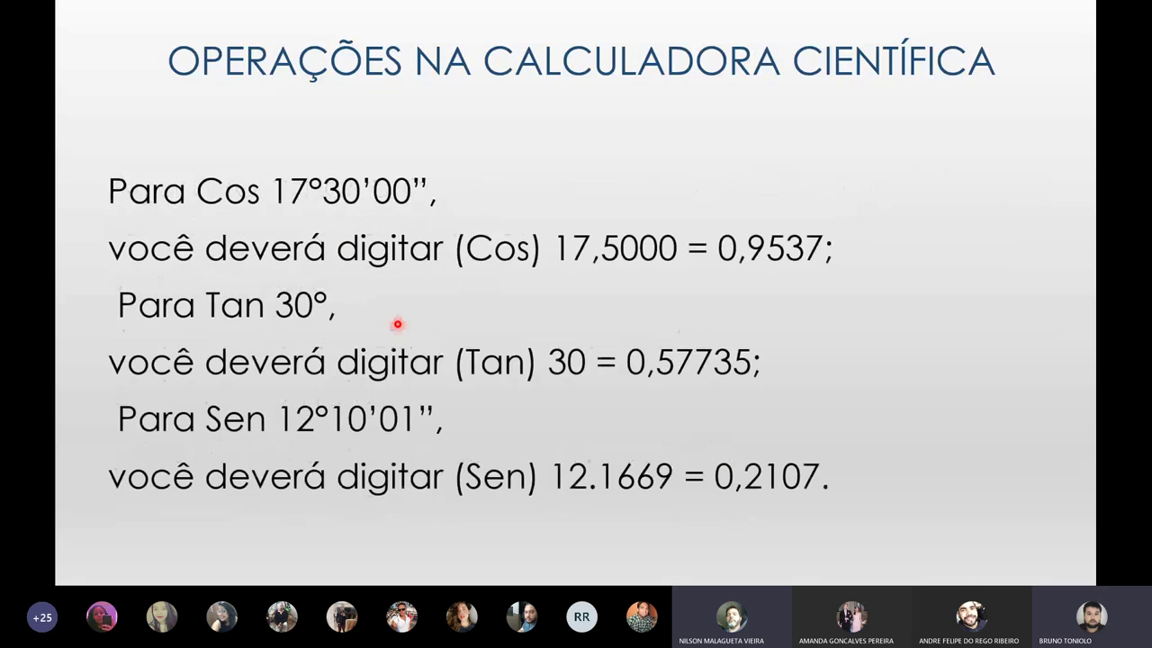
key("Right")
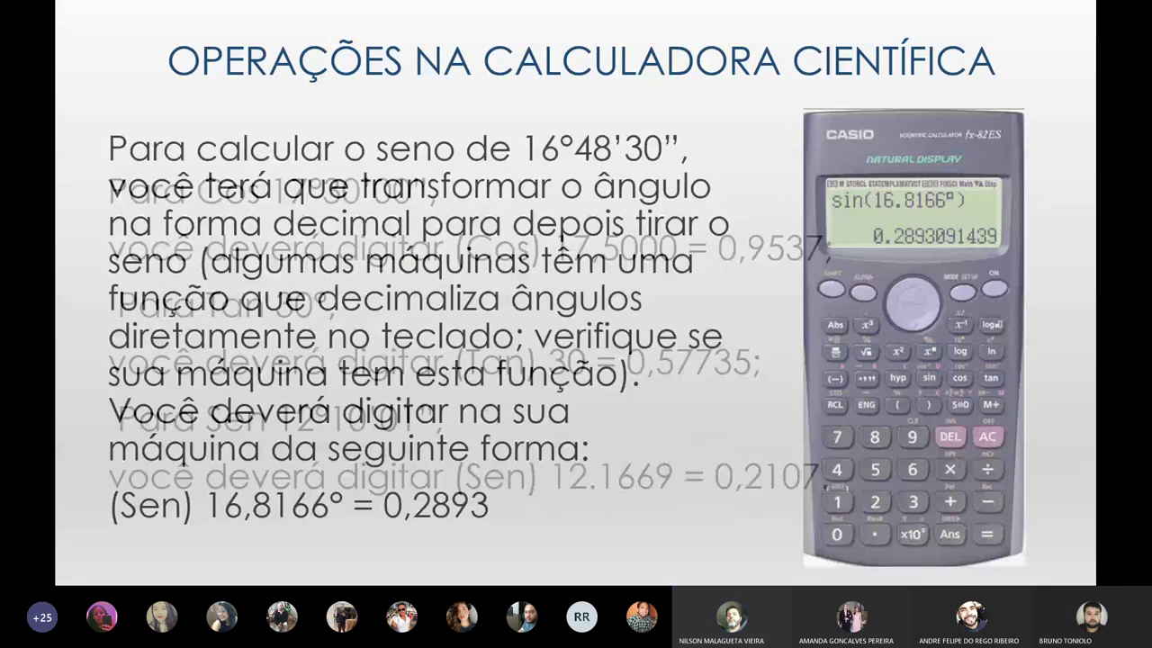
key("Right")
key("Right")
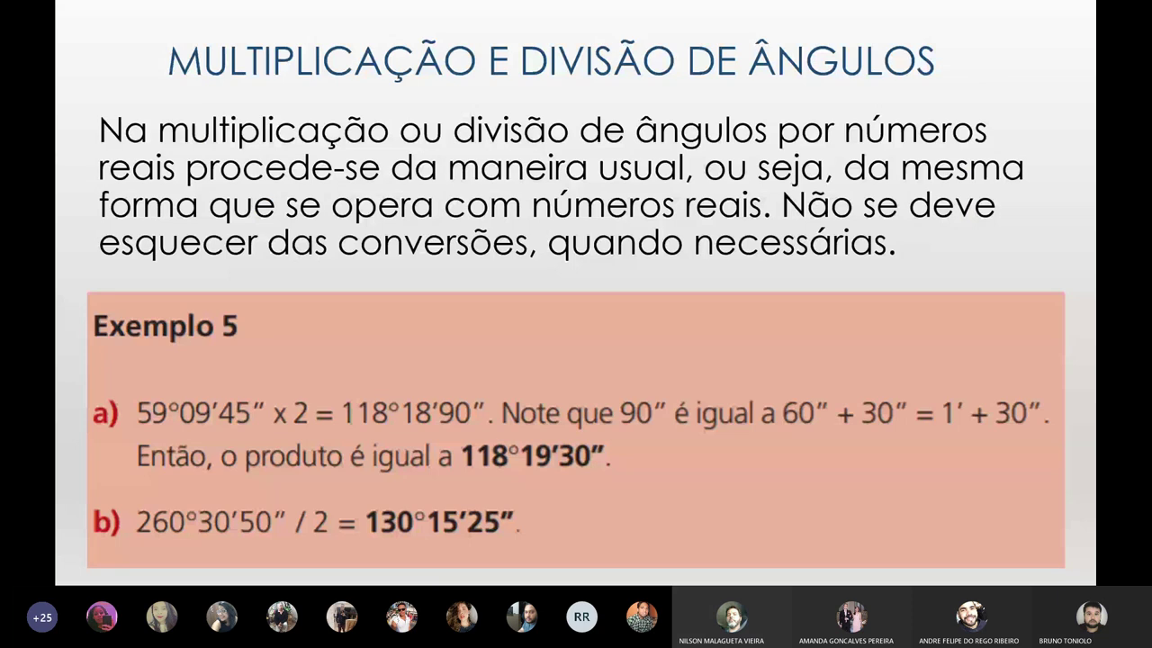
key("Left")
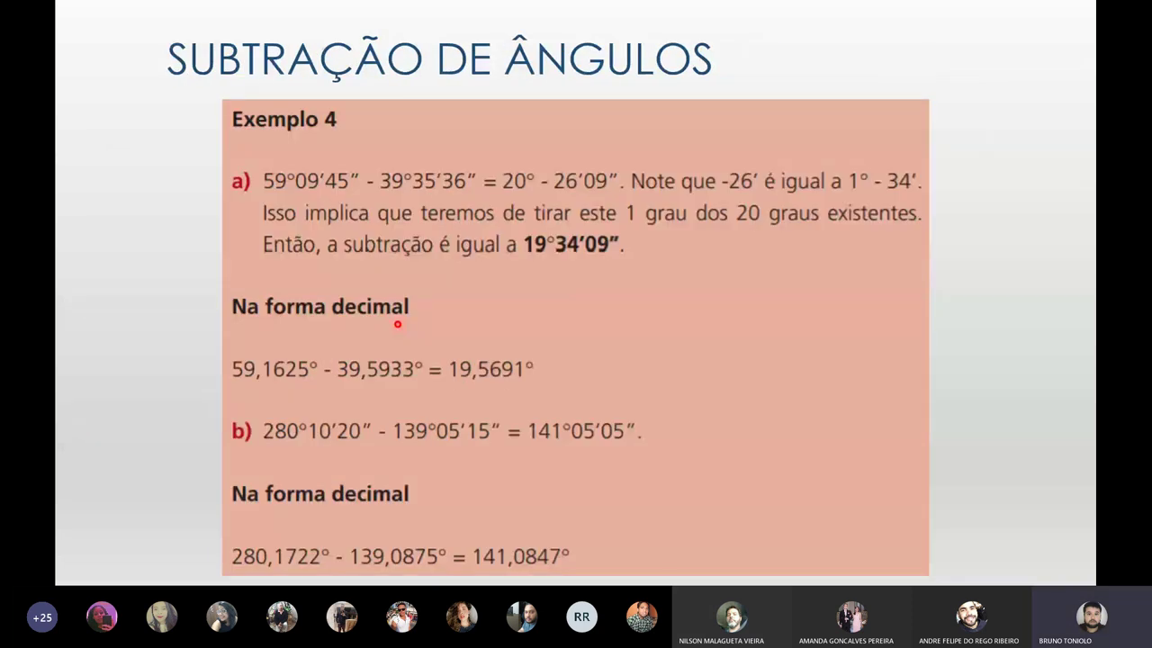
key("Left")
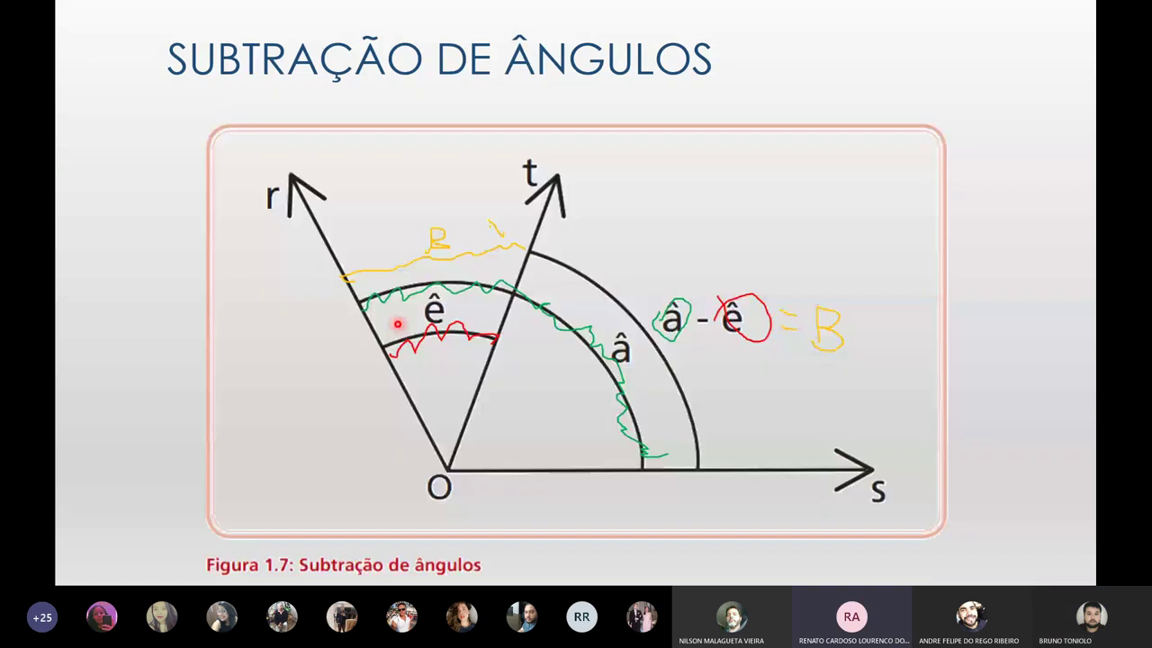
key("Right")
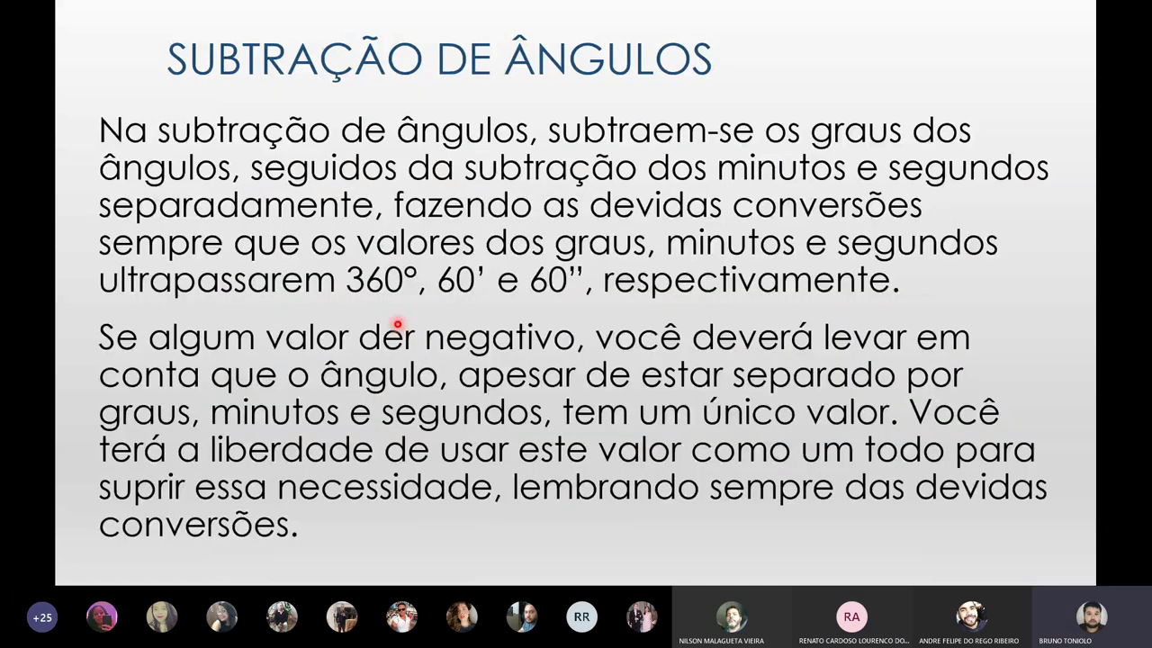
key("super")
left_click(284, 512)
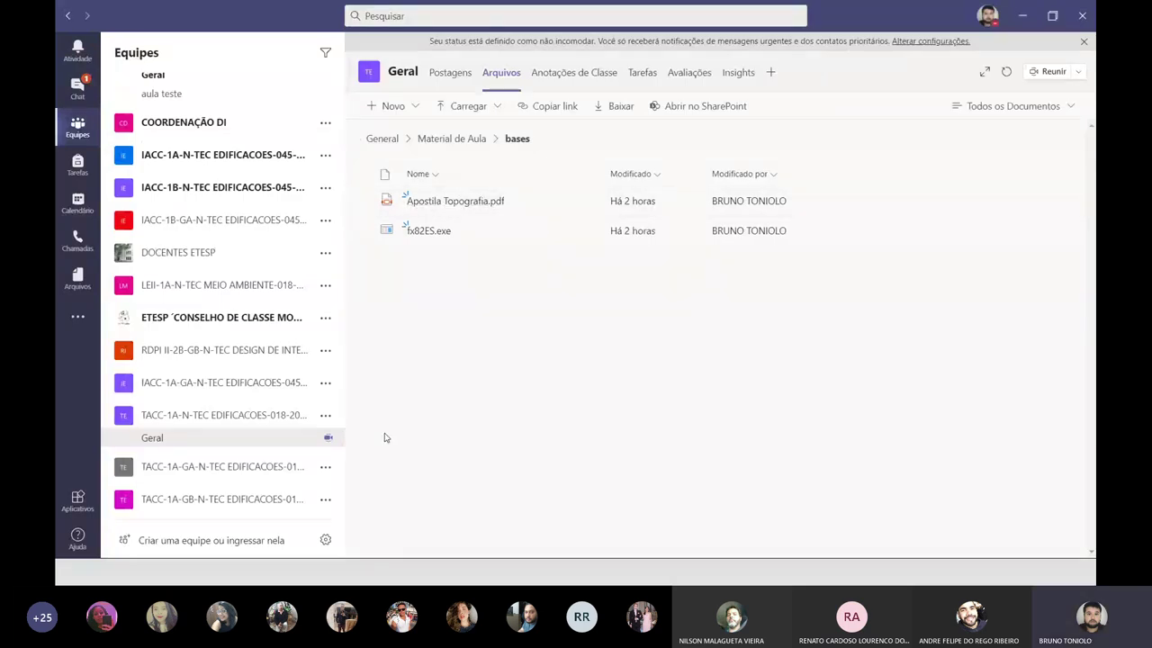
Step: Return to the slideshow and go back to the Adição de ângulos Exemplo 3 slide
key("super")
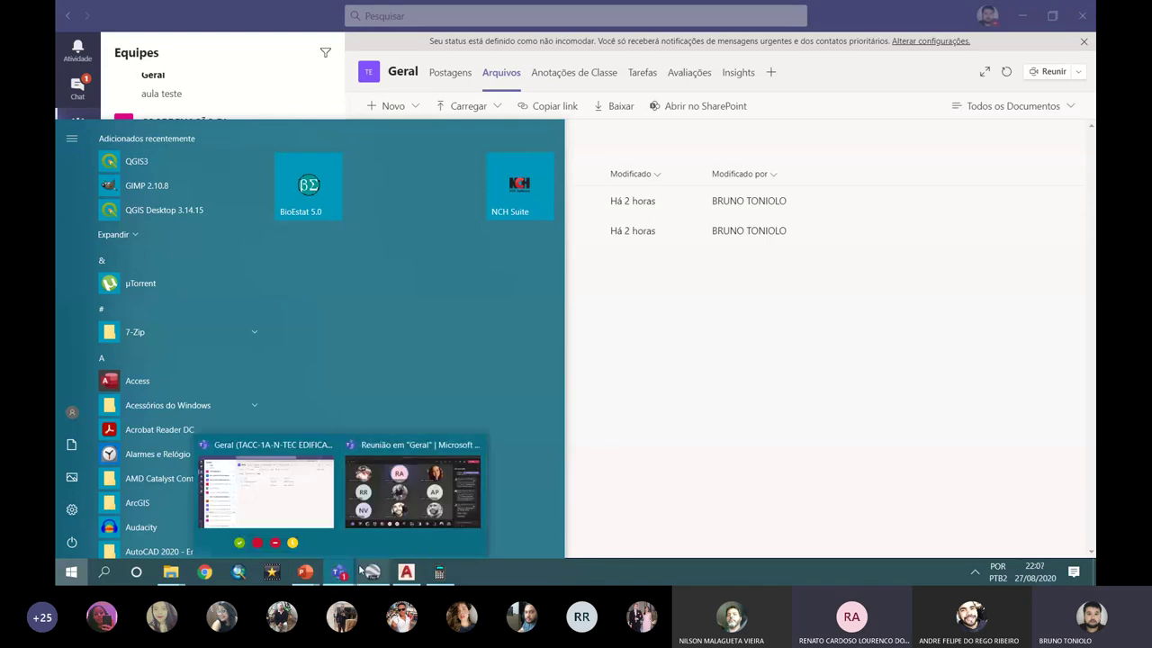
mouse_move(305, 571)
left_click(360, 533)
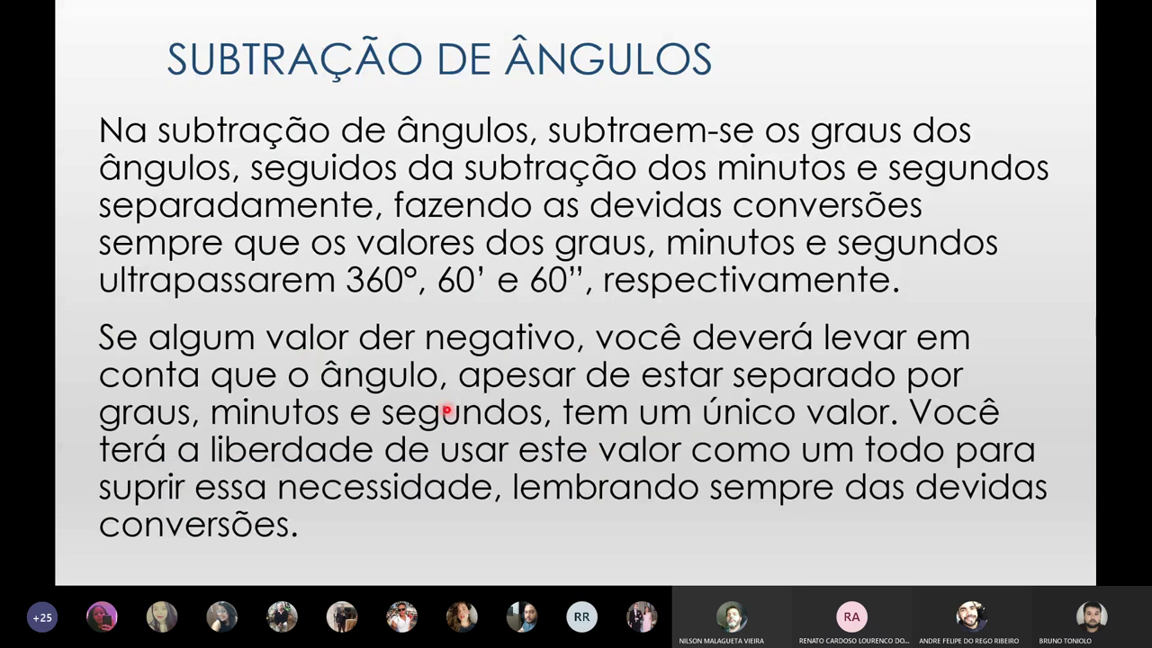
key("Left")
key("Left")
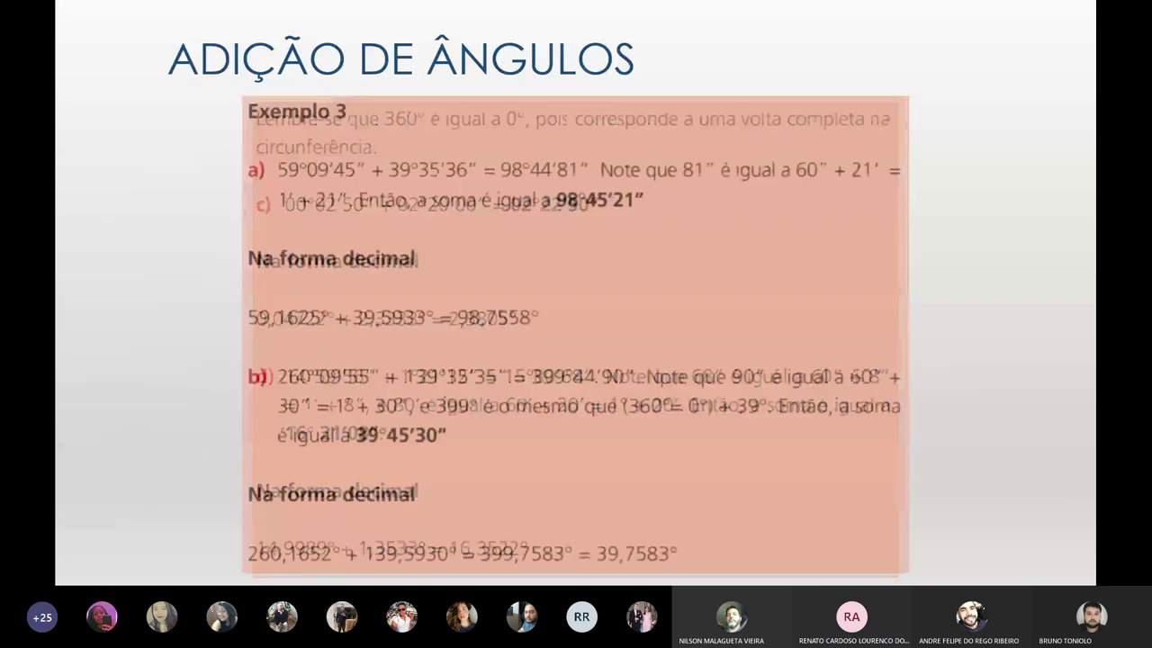
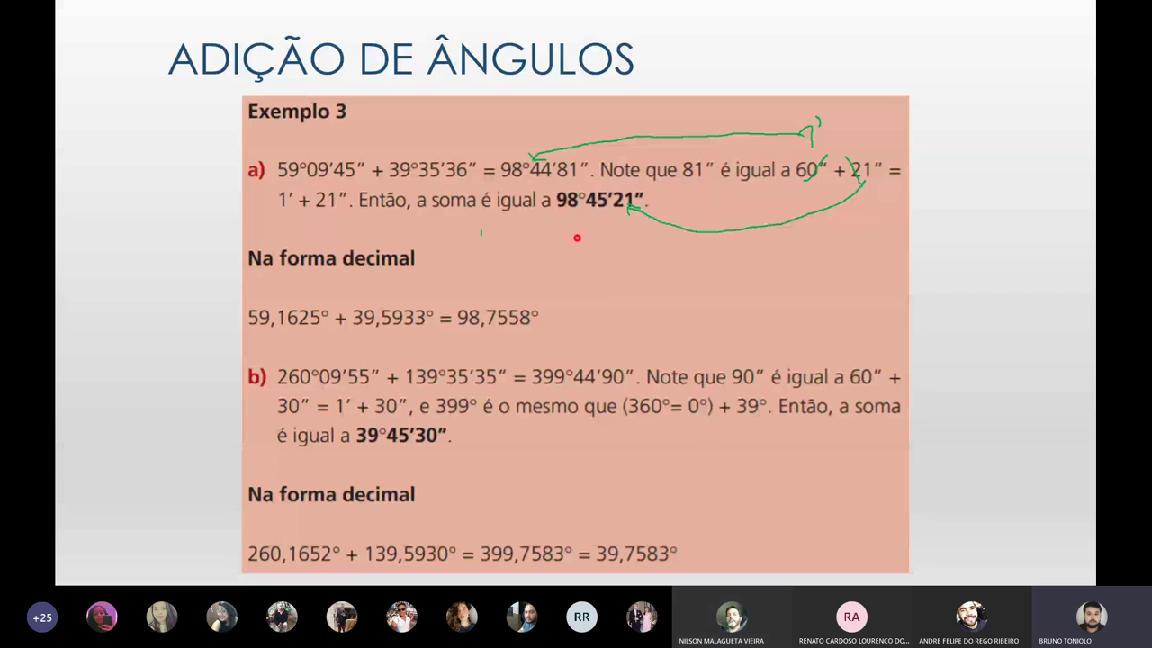
Step: Advance through the angle addition and subtraction slides, hiding the calculator window covering them
key("Right")
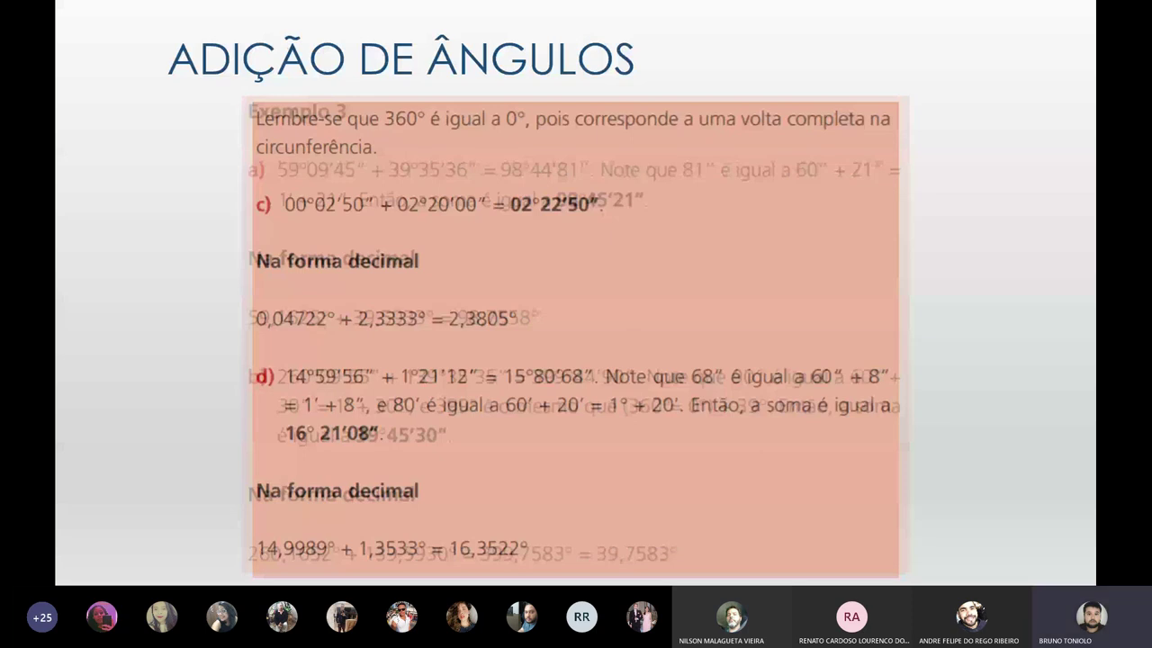
key("Right")
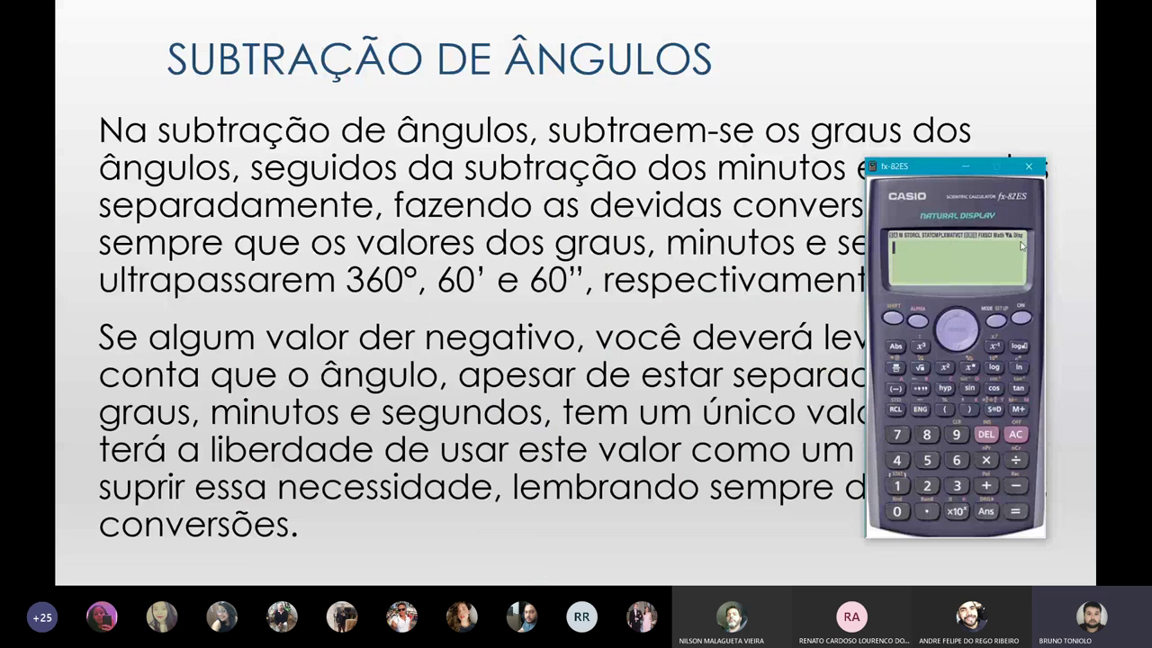
left_click(552, 249)
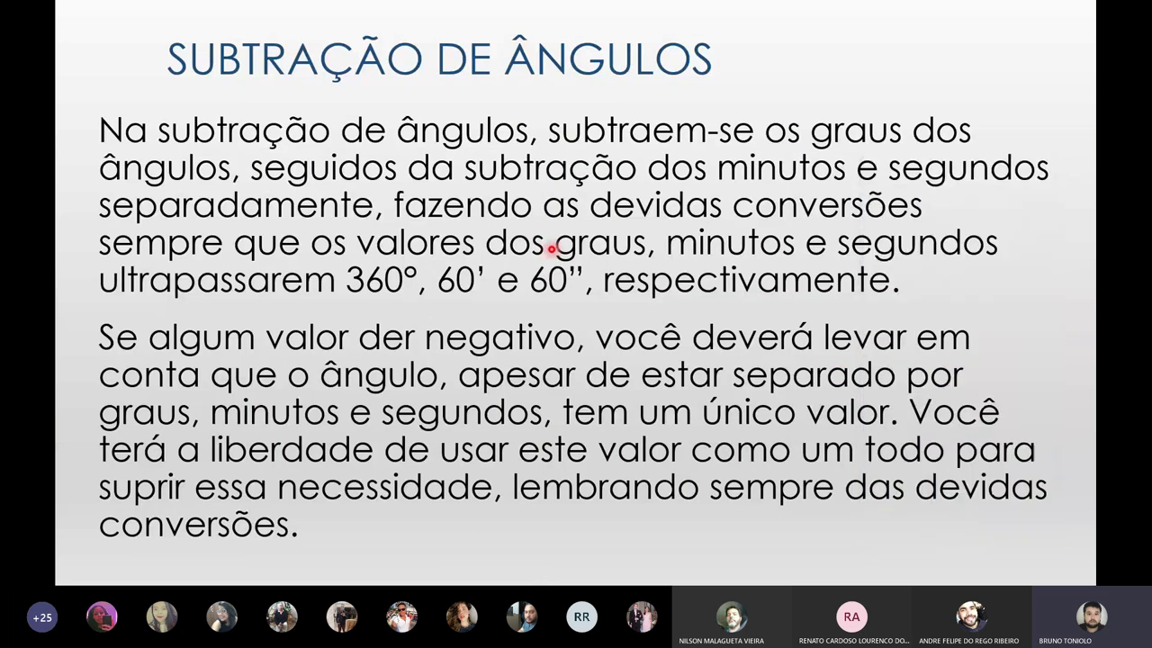
key("Right")
key("Right")
key("Right")
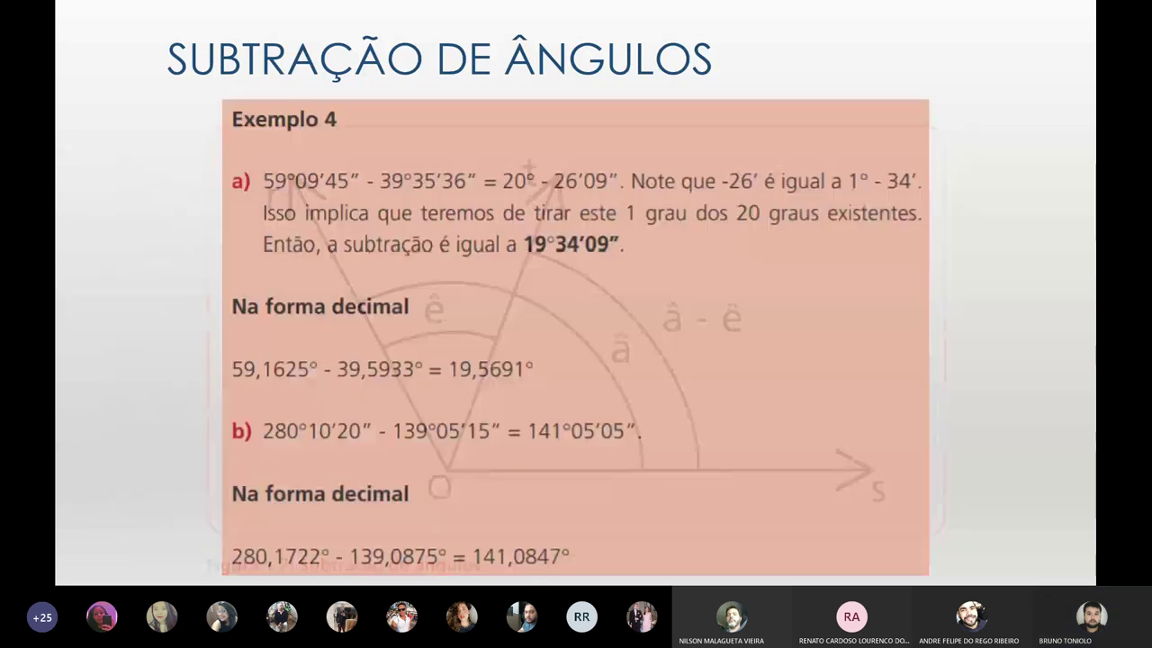
key("Right")
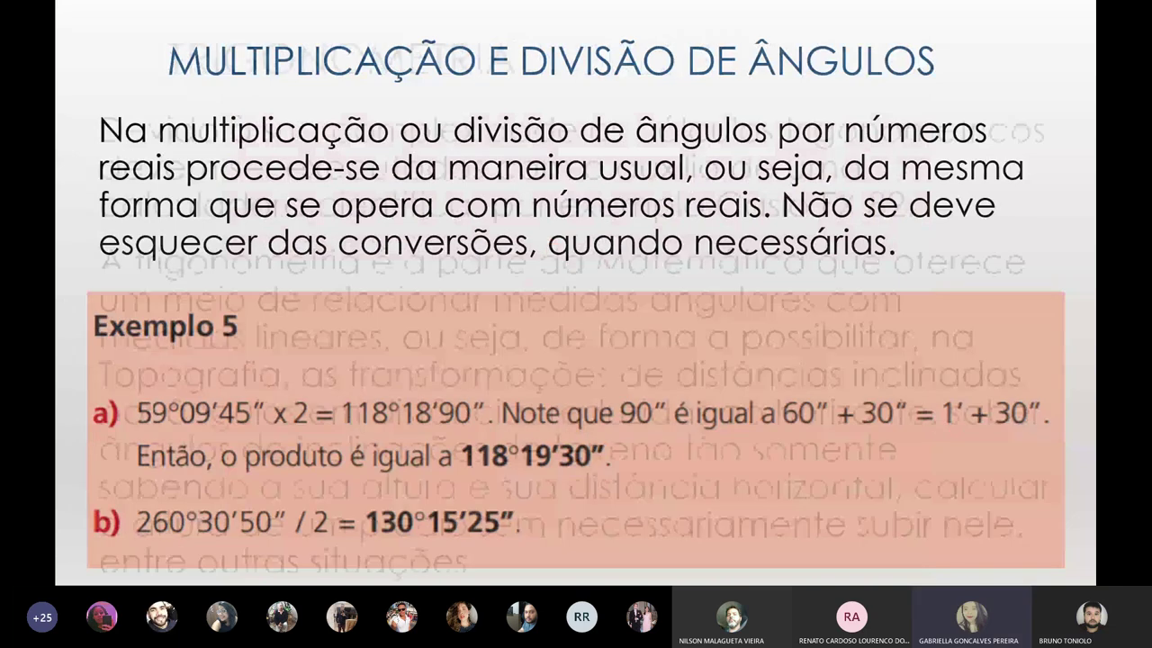
Step: Step through the trigonometry slides and settle on the inverse sine calculator example slide
key("Left")
key("Left")
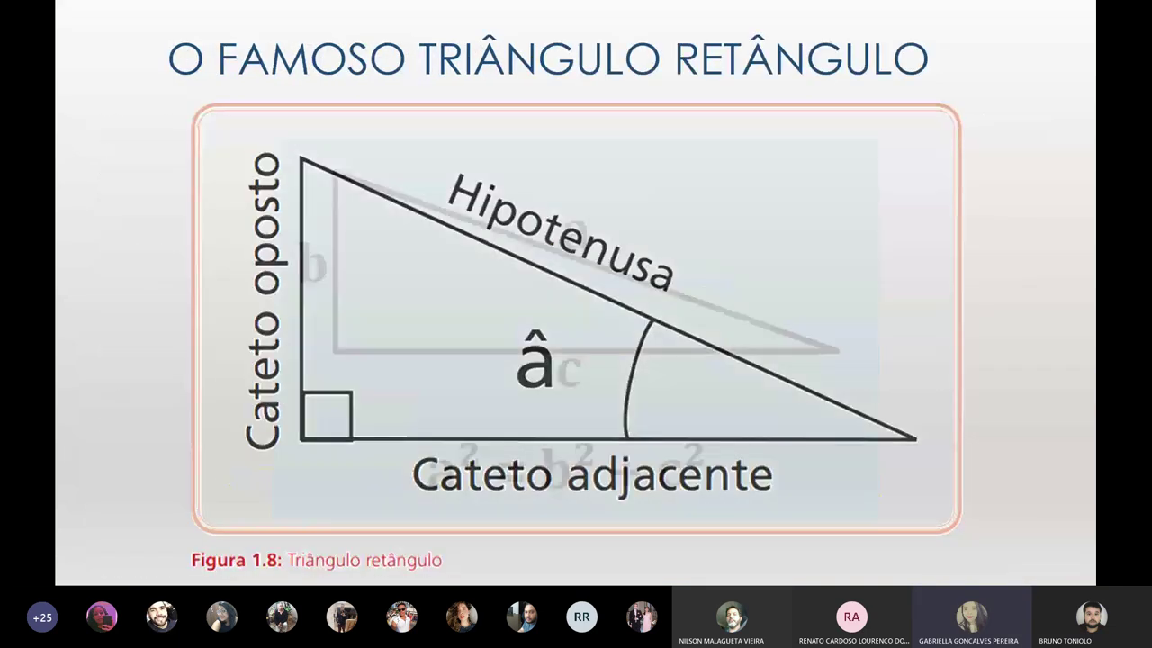
key("Right")
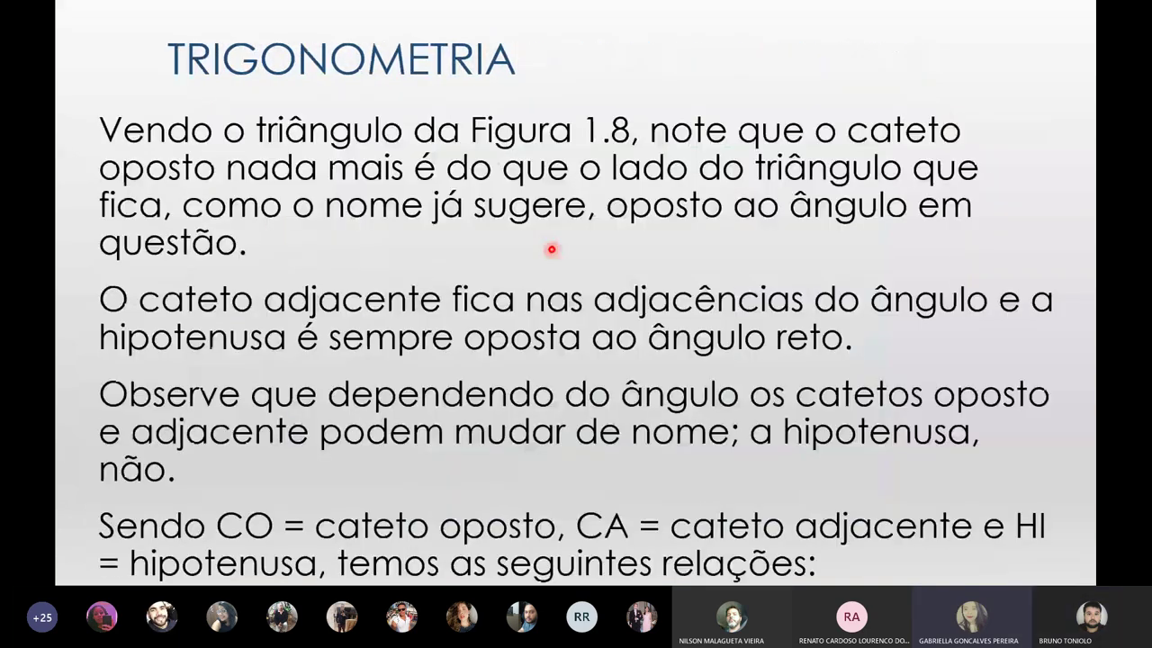
key("Right")
key("Right")
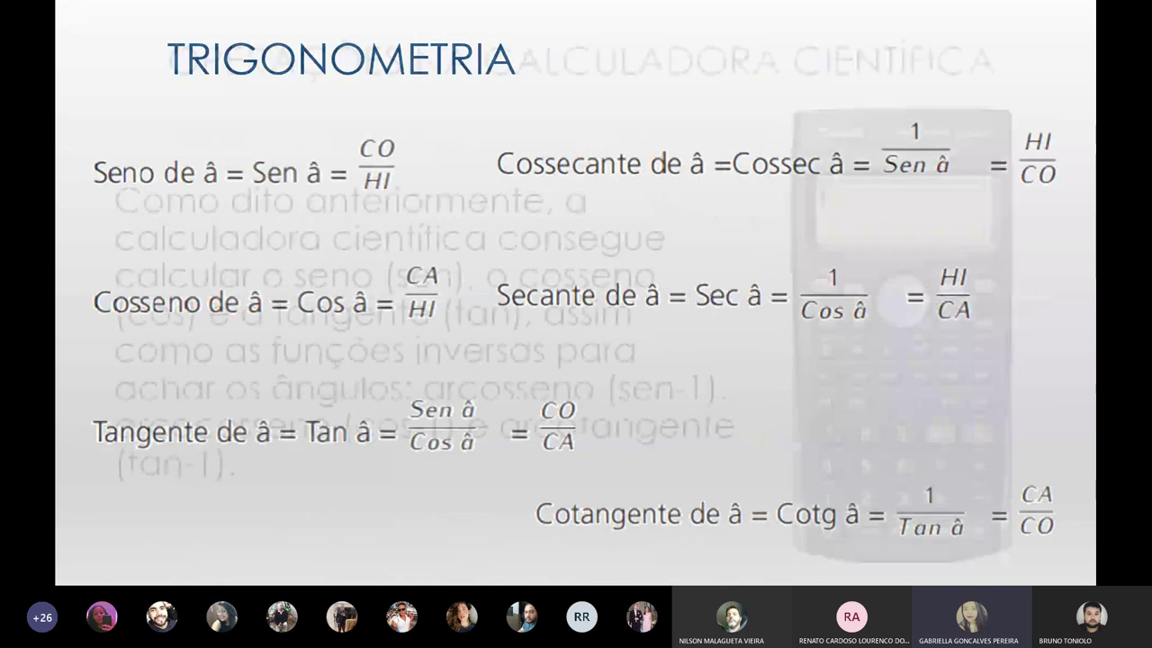
key("Right")
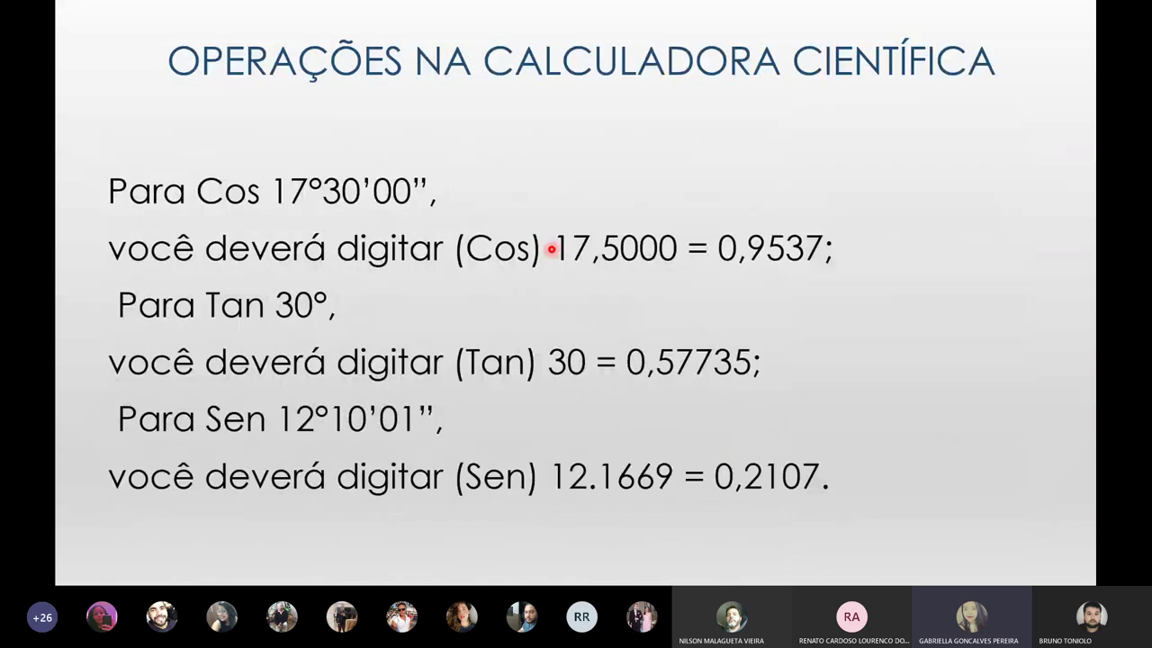
key("Right")
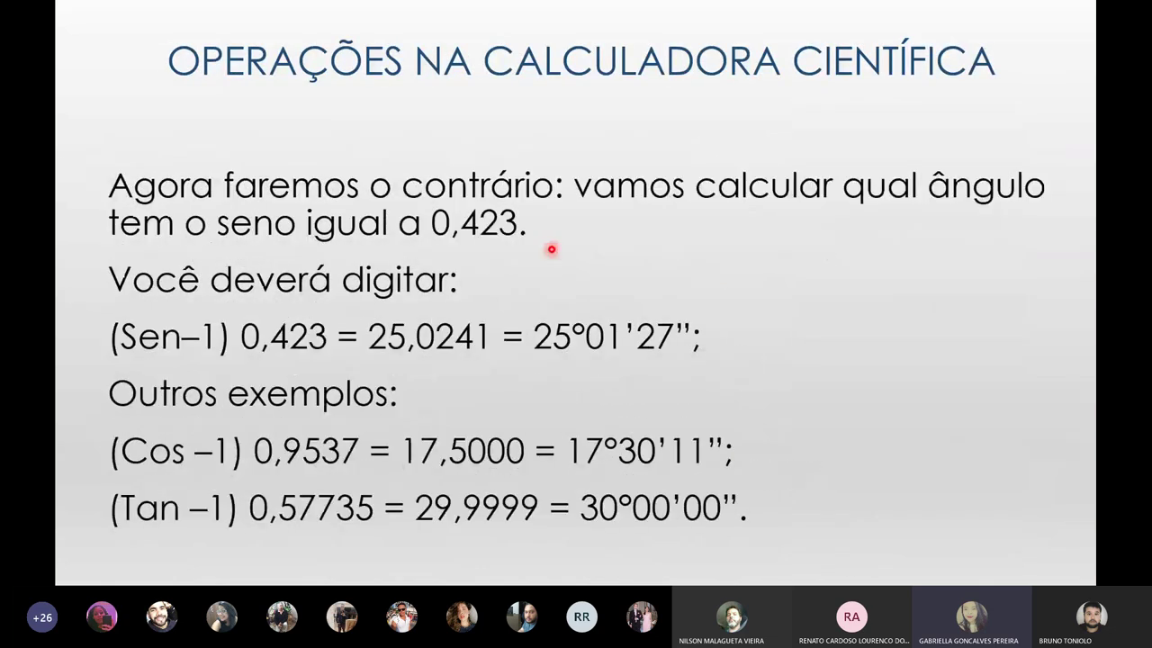
key("Right")
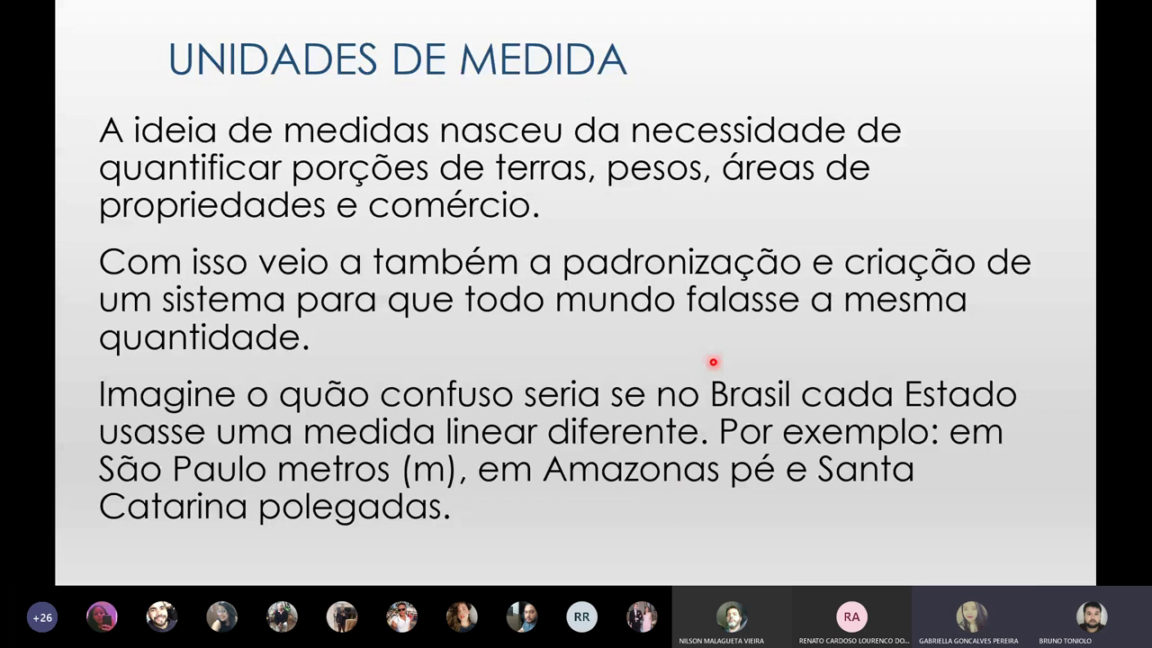
key("Right")
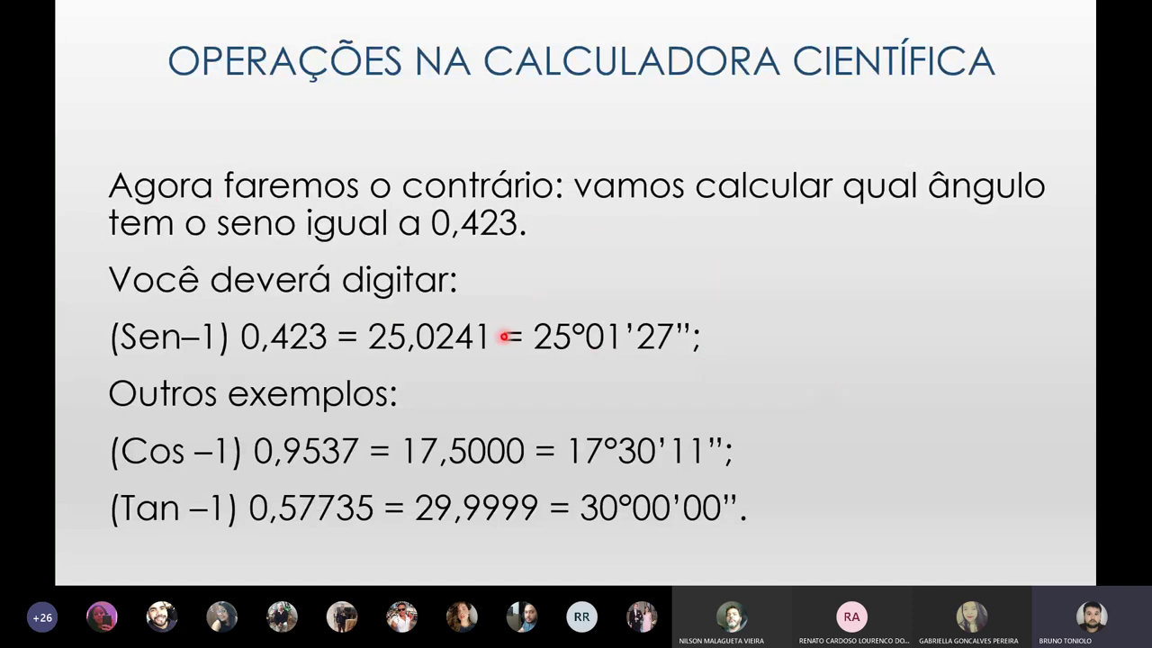
Step: Show the fx-82ES calculator emulator from the Start menu, close it, and advance to 'Unidades de medida'
key("super")
left_click(437, 575)
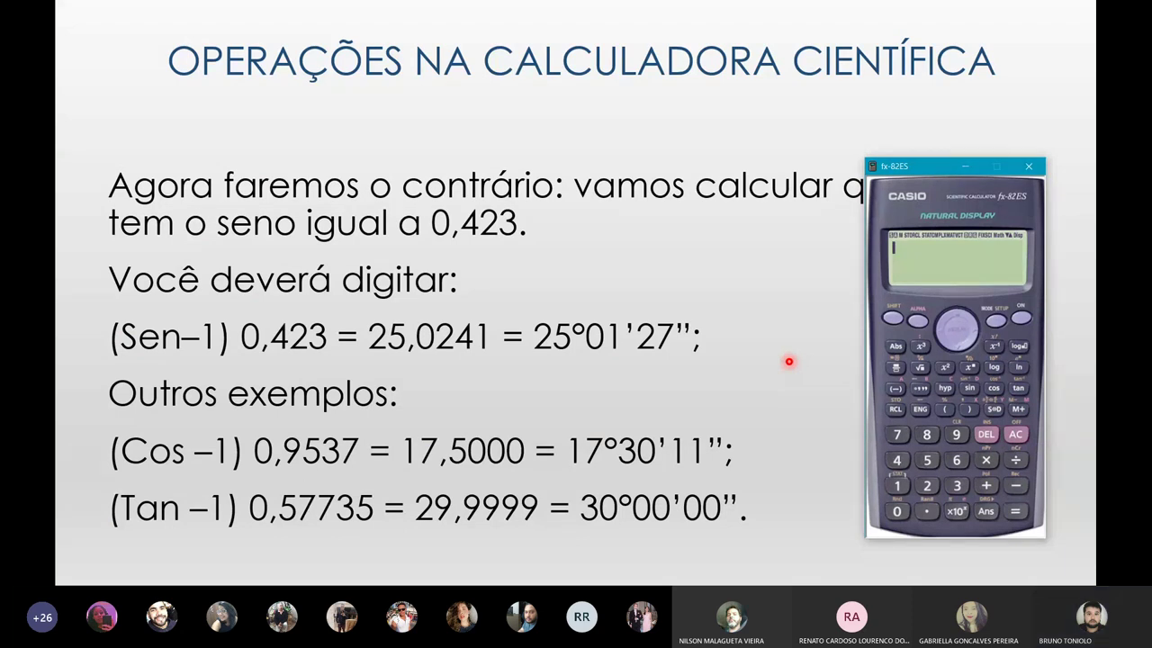
left_click(789, 361)
key("Right")
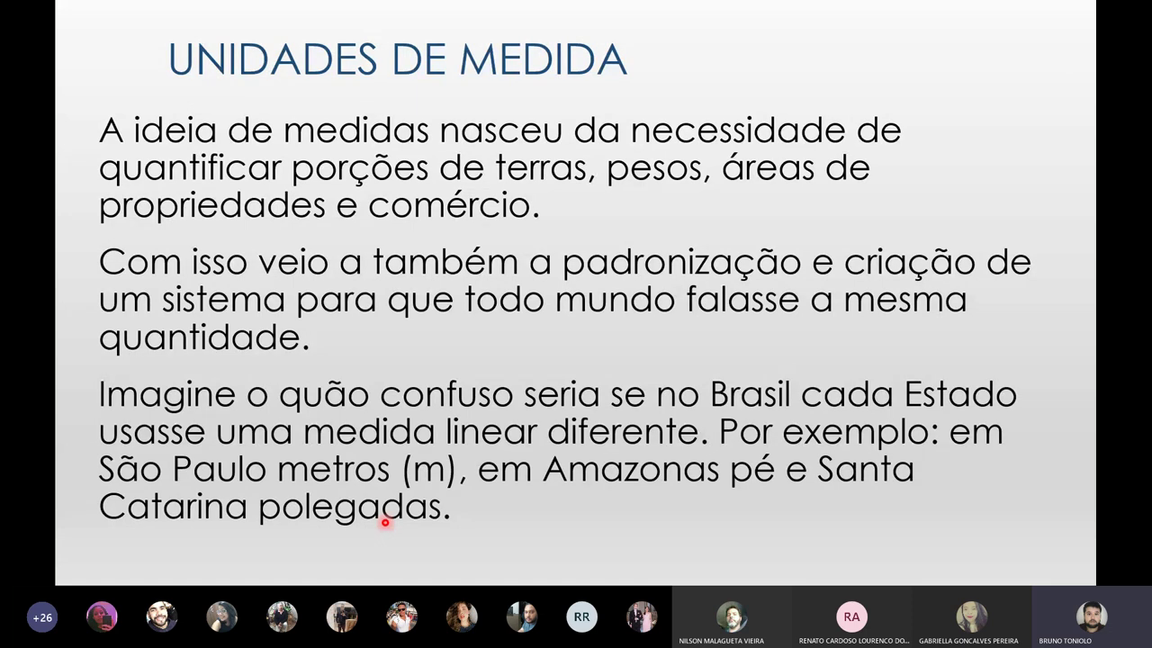
Step: Advance to the slide naming the metre (m) as the common linear reference unit
key("Right")
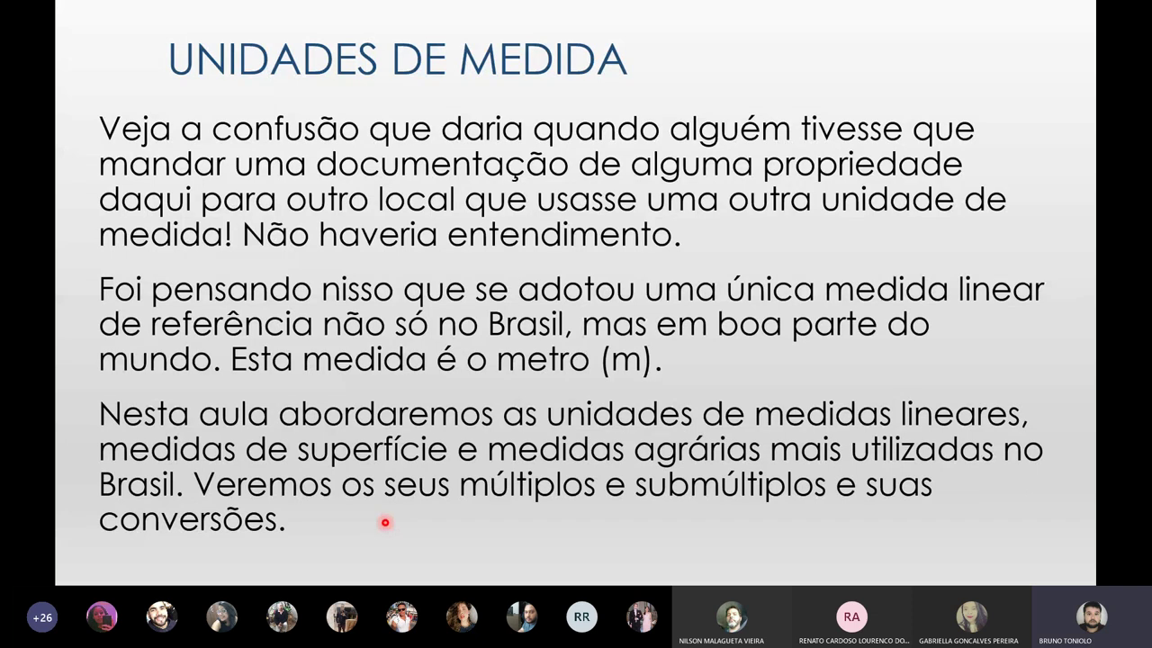
Step: Advance to the slide covering linear, surface and agrarian units with their multiples and conversions
key("Right")
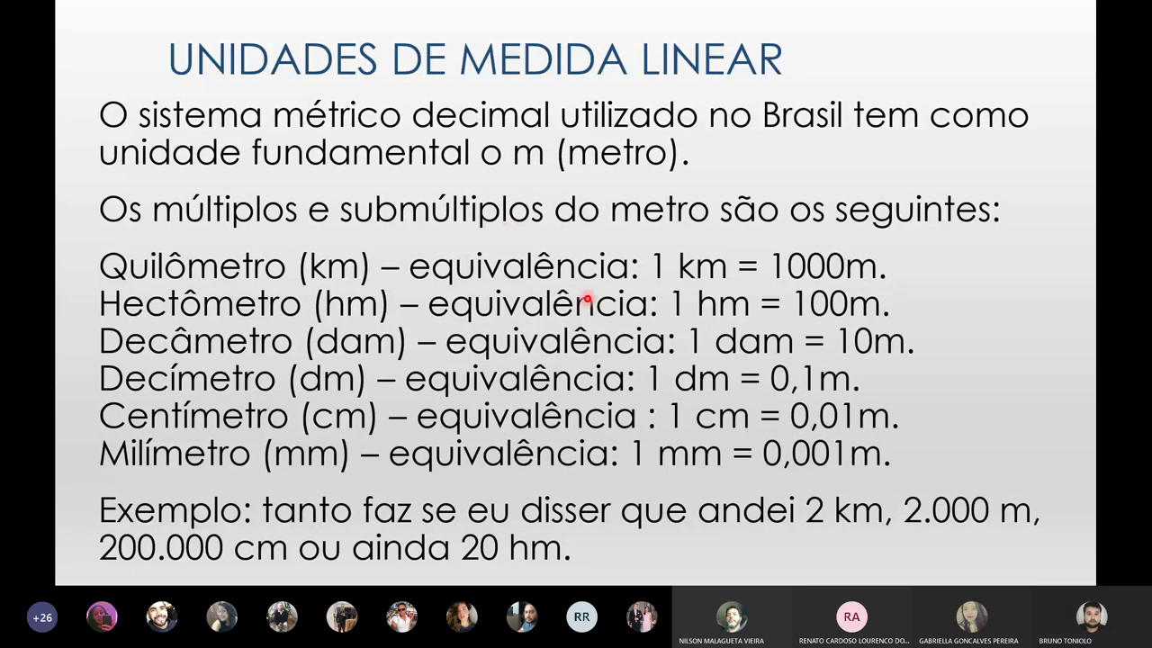
Step: Switch the pointer to the pen and underline 'equivalência' on the km, hm, dam, dm, cm and mm lines
right_click(561, 286)
mouse_move(618, 429)
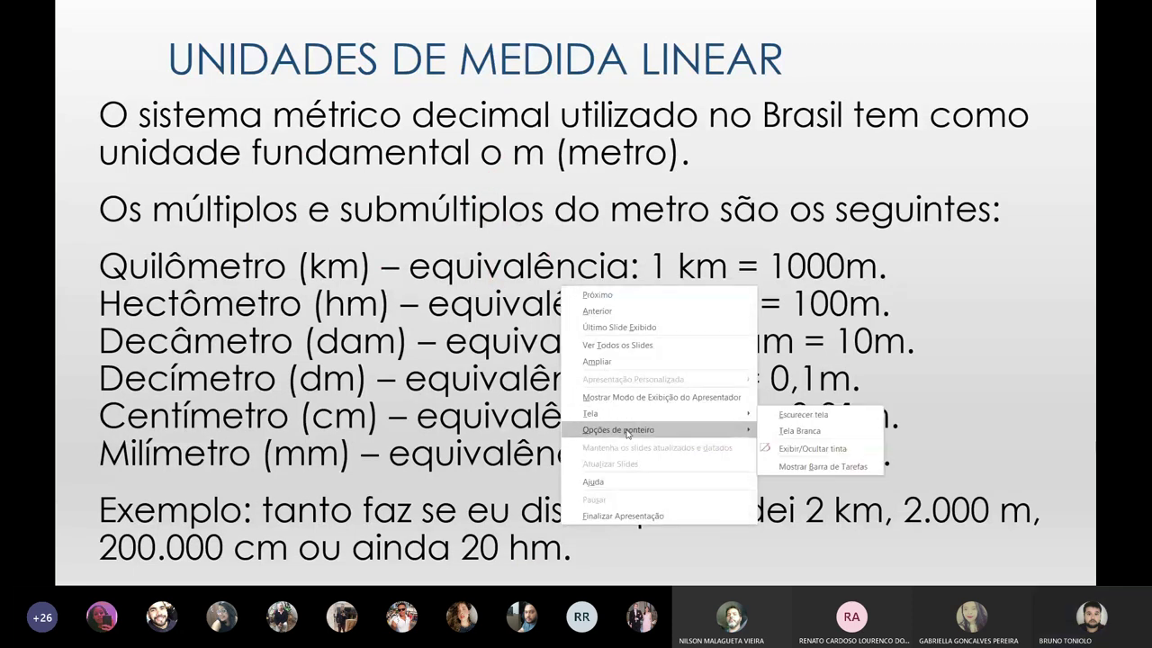
left_click(792, 430)
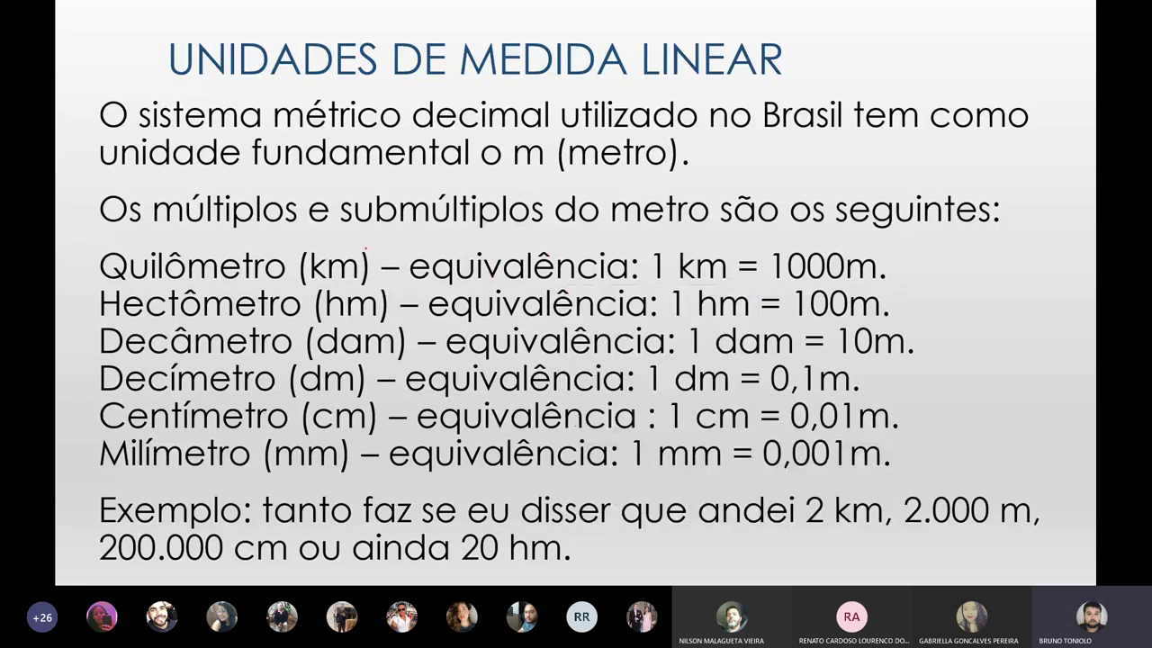
left_click_drag(409, 288, 619, 282)
left_click_drag(419, 321, 662, 320)
left_click_drag(448, 360, 626, 360)
left_click_drag(428, 403, 632, 411)
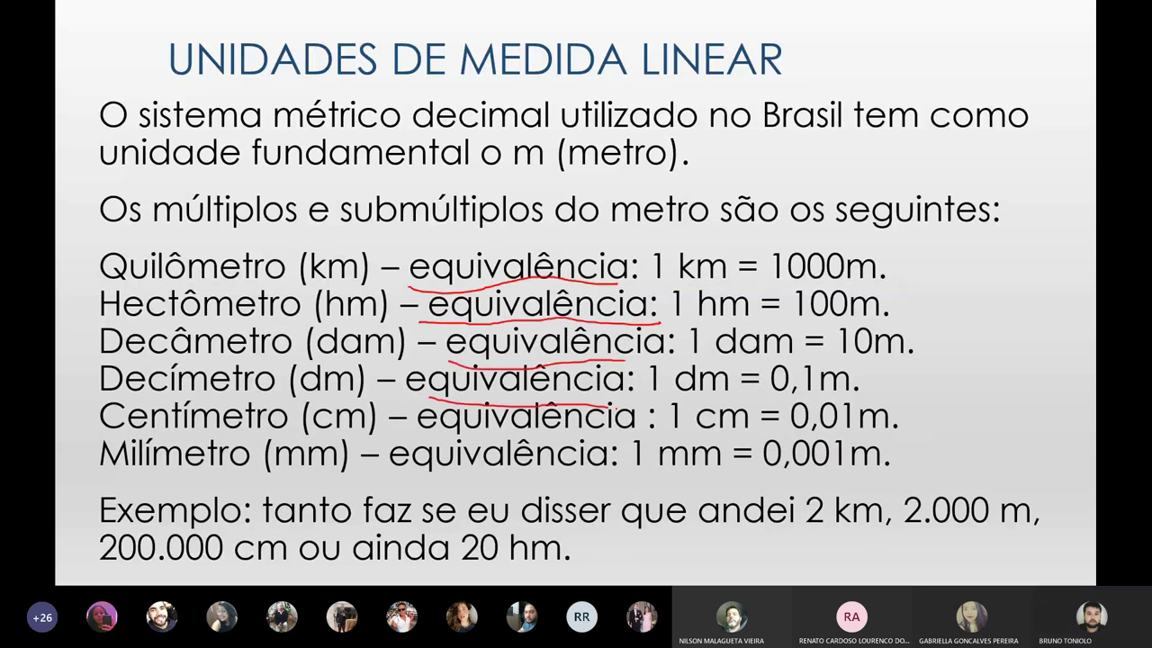
left_click_drag(425, 431, 607, 436)
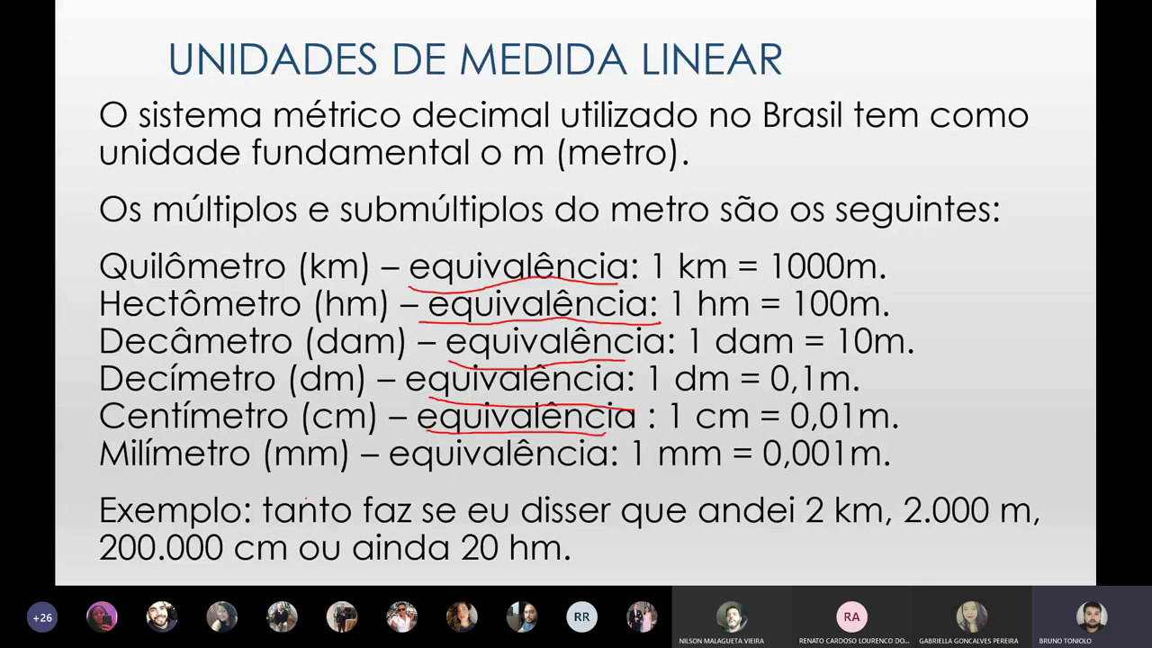
mouse_move(347, 478)
left_mouse_down()
mouse_move(502, 468)
mouse_move(638, 478)
left_mouse_up()
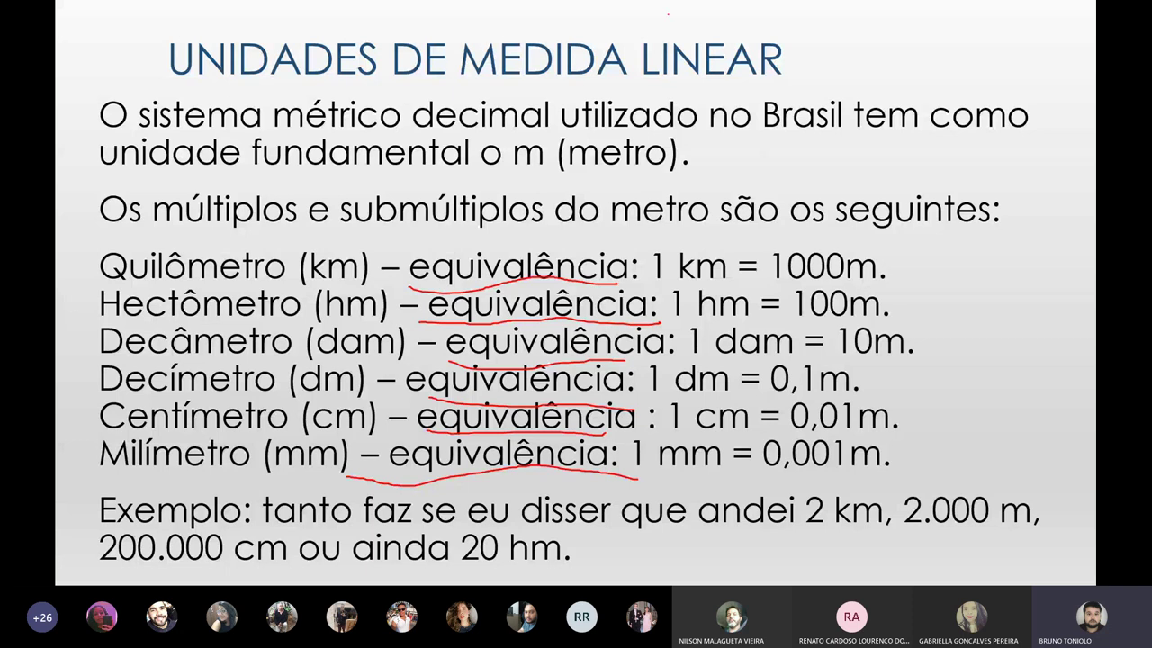
Step: Mark LINEAR, the km in 1 km = 1000m and cm in 1 cm = 0,01m, then advance
left_click_drag(765, 66, 824, 108)
mouse_move(675, 241)
left_mouse_down()
mouse_move(736, 248)
mouse_move(740, 282)
mouse_move(697, 239)
left_mouse_up()
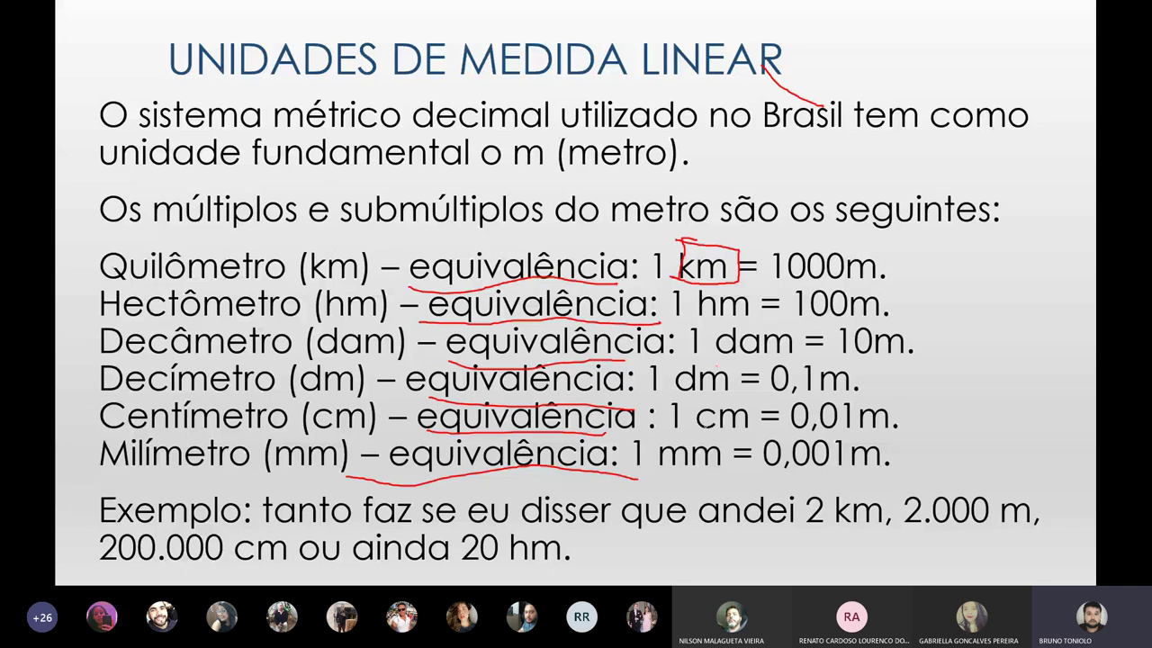
left_click_drag(696, 430, 767, 429)
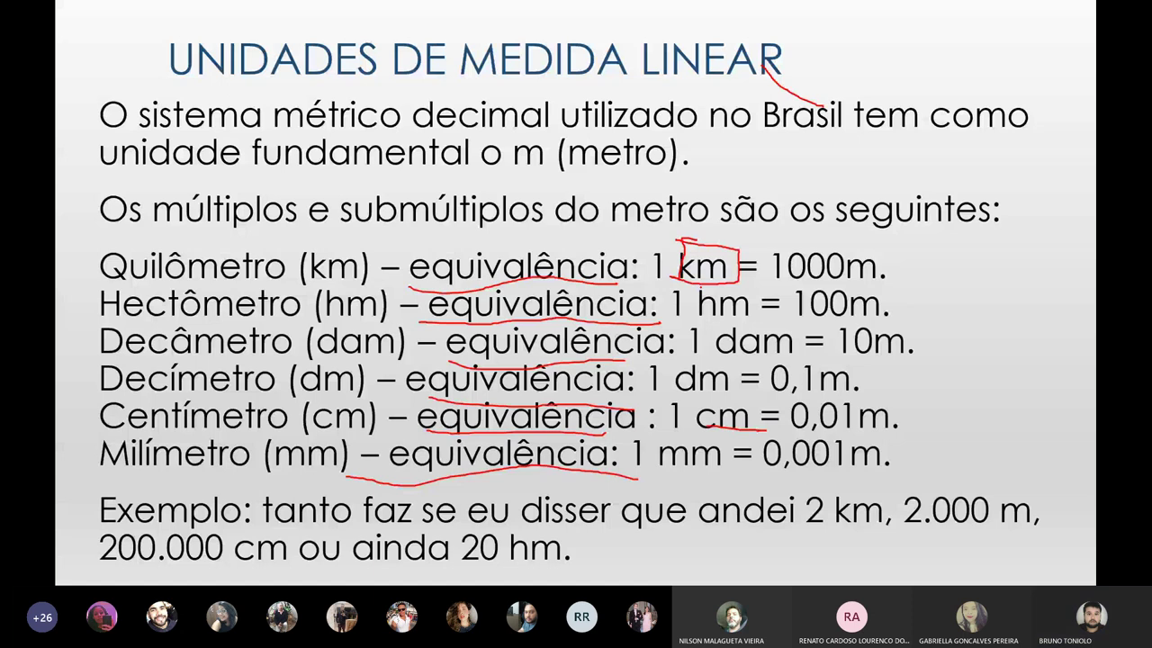
key("Right")
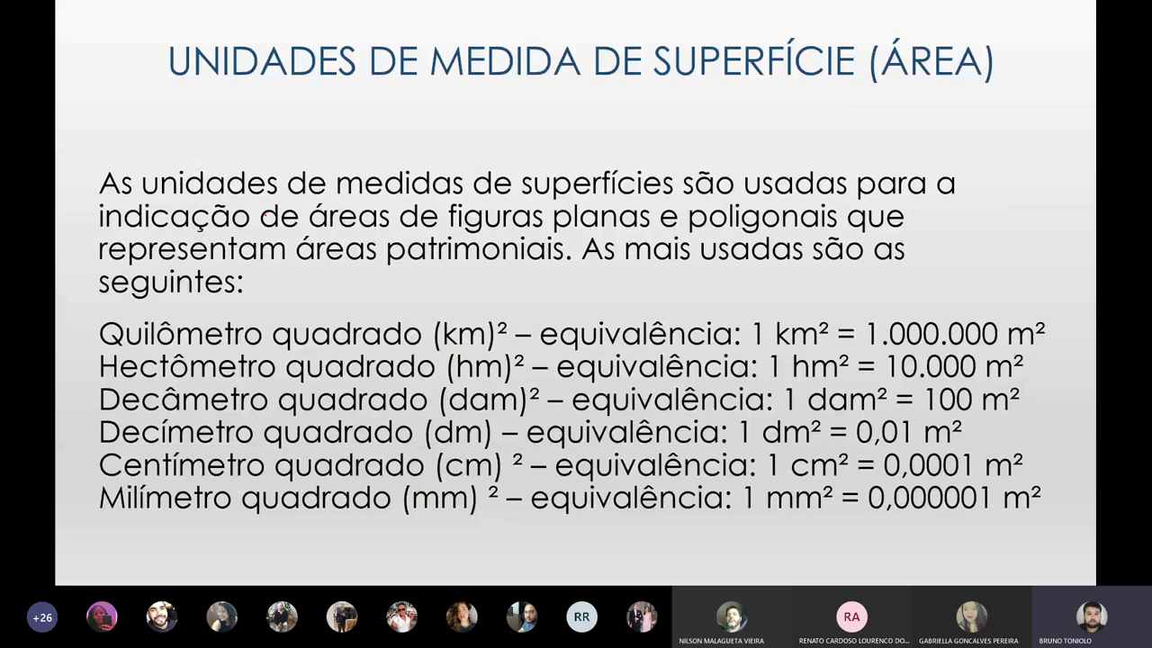
Step: Underline SUPERFÍCIE (ÁREA) in the title and (km), 1 km² and 1.000.000 m² in the first line
left_click_drag(846, 2, 896, 23)
mouse_move(688, 84)
left_mouse_down()
mouse_move(907, 106)
mouse_move(939, 89)
left_mouse_up()
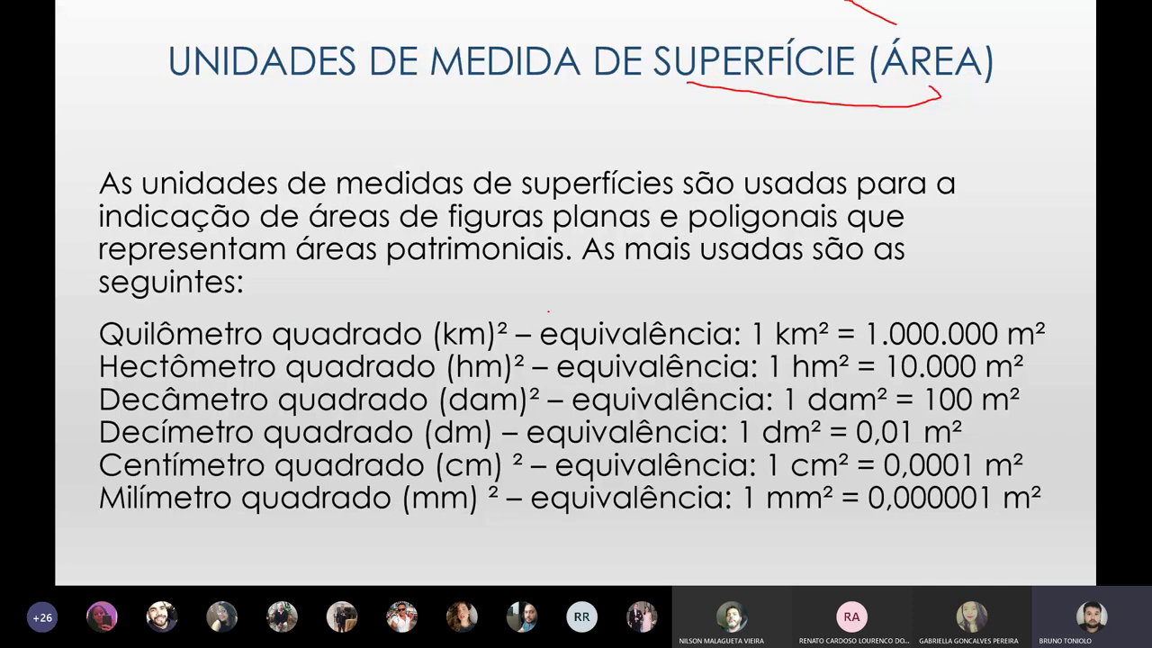
left_click_drag(447, 348, 495, 346)
left_click_drag(753, 351, 816, 353)
left_click_drag(876, 350, 1049, 353)
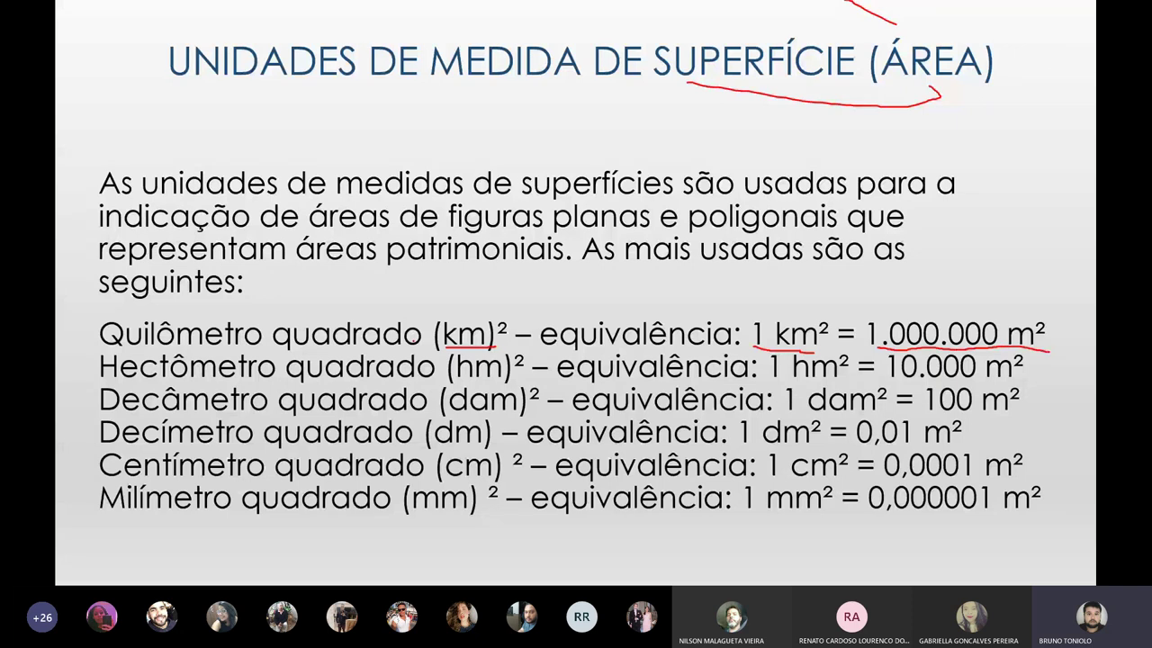
mouse_move(950, 304)
left_mouse_down()
mouse_move(942, 279)
mouse_move(996, 288)
mouse_move(978, 268)
mouse_move(1006, 269)
left_mouse_up()
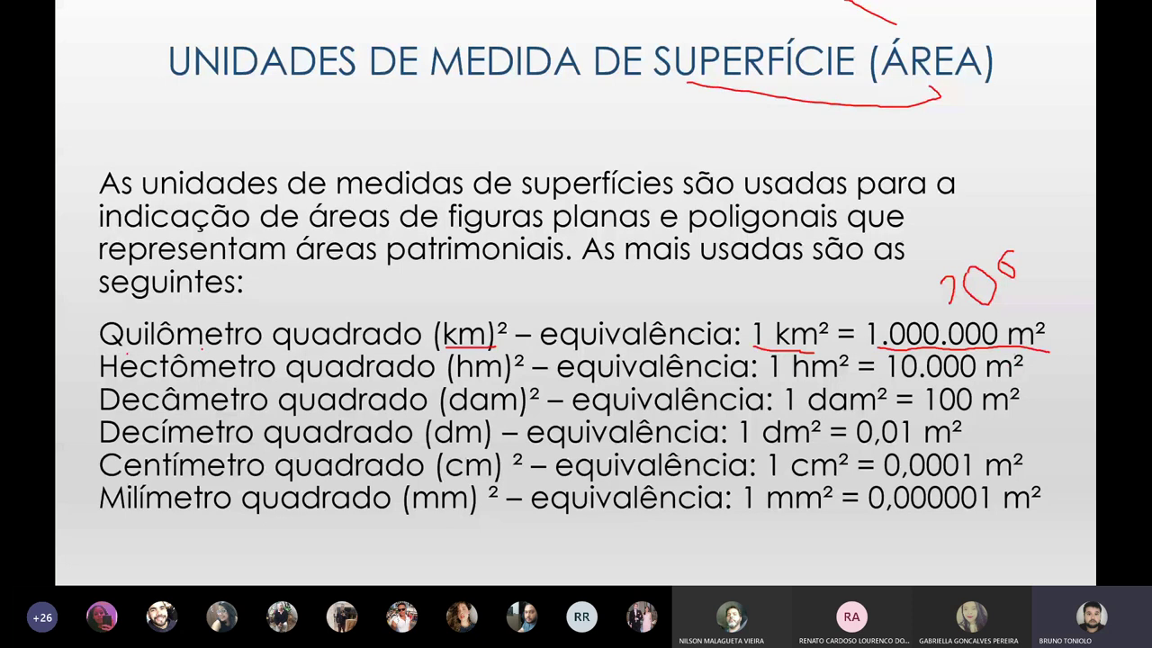
Step: Cross out Hectômetro, Decâmetro and Decímetro in red and tick the quilômetro quadrado line
left_click_drag(164, 351, 220, 396)
left_click_drag(211, 353, 148, 378)
mouse_move(166, 383)
left_mouse_down()
mouse_move(197, 410)
mouse_move(141, 416)
left_mouse_up()
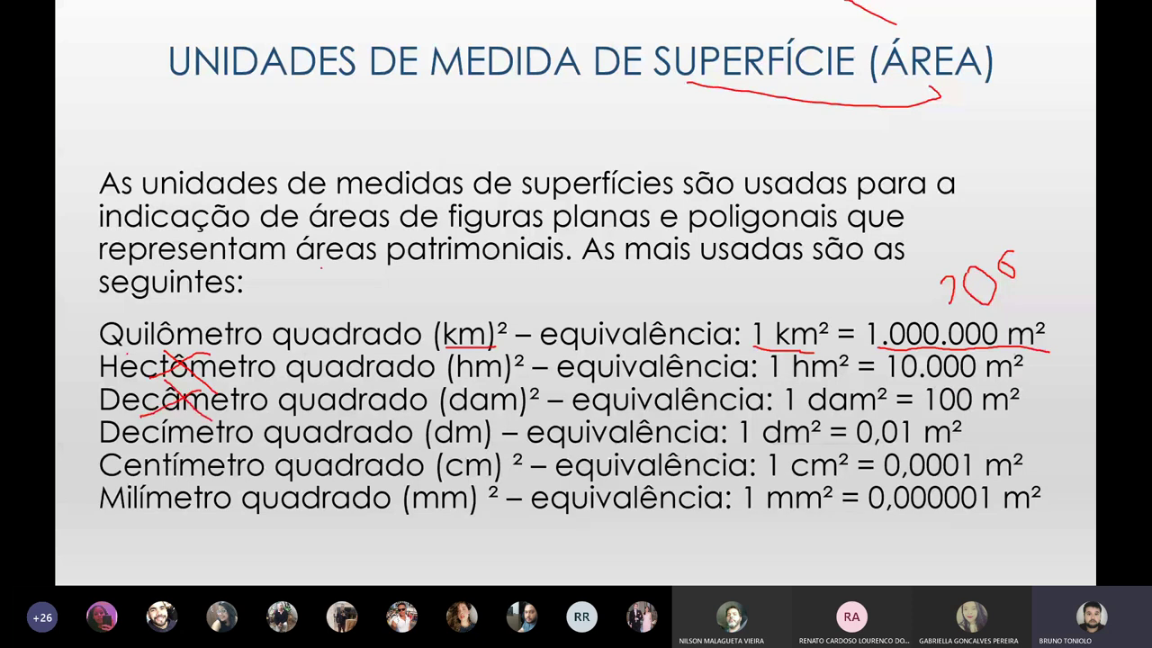
mouse_move(376, 306)
left_mouse_down()
mouse_move(396, 319)
mouse_move(428, 293)
left_mouse_up()
mouse_move(167, 421)
left_mouse_down()
mouse_move(203, 447)
mouse_move(172, 432)
left_mouse_up()
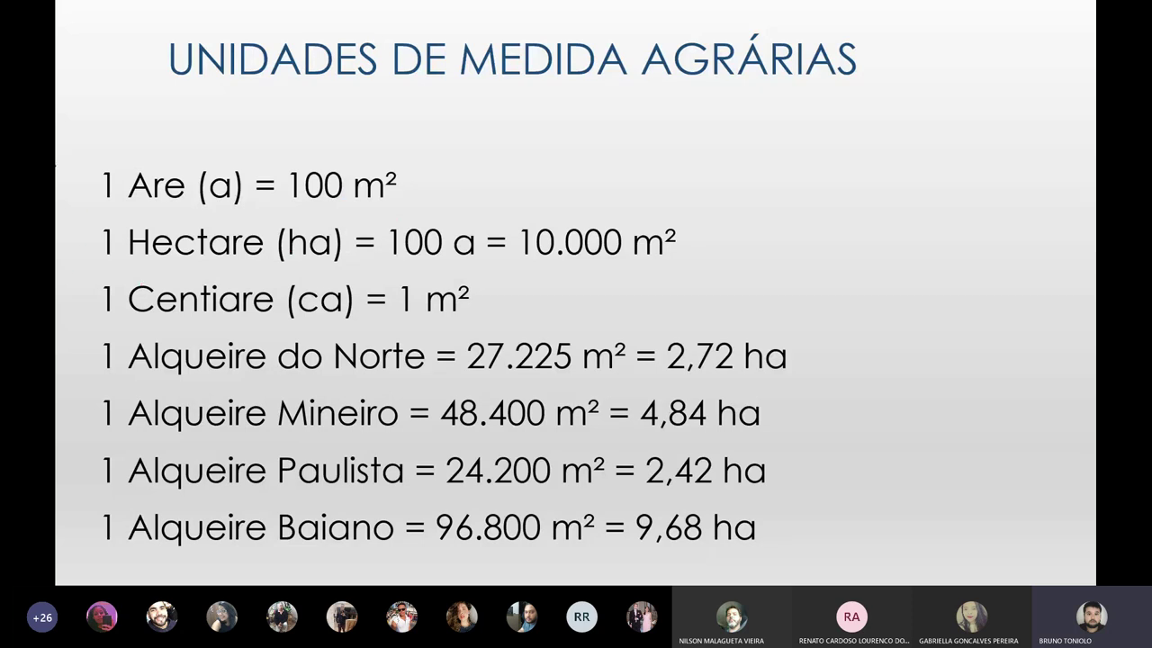
Step: Strike through Are and part of Centiare, then start handwriting RURAL beside the Hectare line
mouse_move(135, 171)
left_mouse_down()
mouse_move(178, 191)
mouse_move(169, 221)
left_mouse_up()
mouse_move(186, 286)
left_mouse_down()
mouse_move(232, 315)
mouse_move(168, 313)
left_mouse_up()
left_click_drag(826, 264, 895, 250)
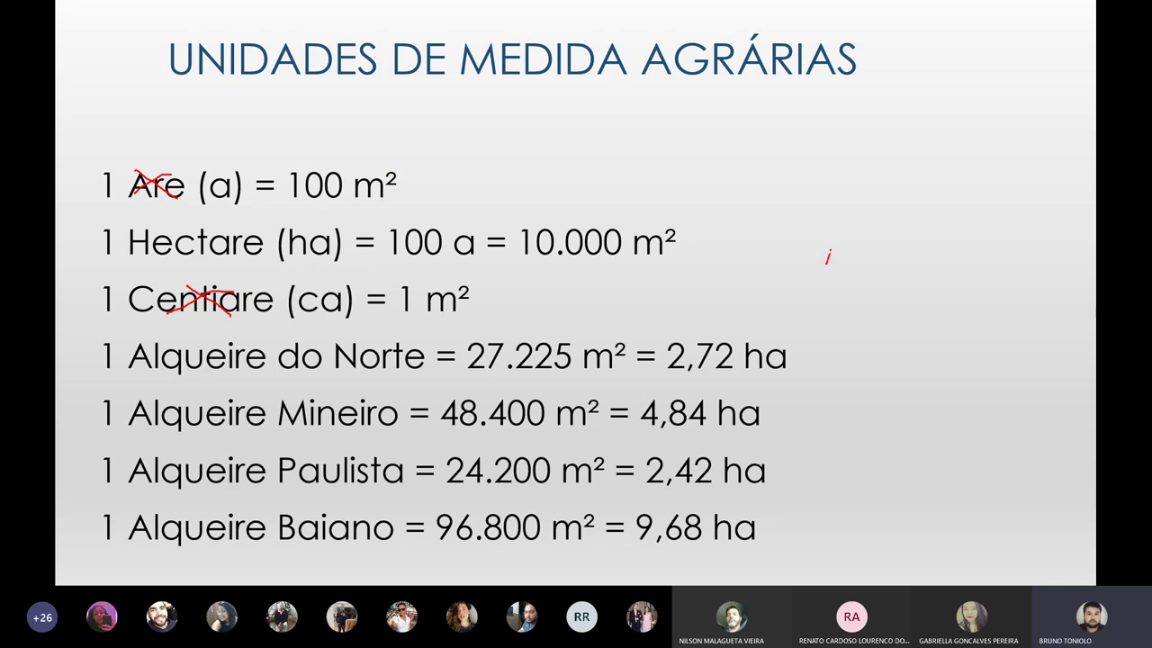
left_click_drag(907, 195, 954, 174)
mouse_move(965, 253)
left_mouse_down()
mouse_move(981, 202)
mouse_move(1001, 239)
mouse_move(1035, 194)
mouse_move(1060, 232)
left_mouse_up()
Step: Finish the red RURAL, write URBANA beneath it, and draw an arrow down to an m
left_click_drag(1024, 195, 1082, 225)
mouse_move(829, 326)
left_mouse_down()
mouse_move(875, 323)
mouse_move(885, 342)
mouse_move(931, 357)
left_mouse_up()
mouse_move(937, 353)
left_mouse_down()
mouse_move(935, 322)
mouse_move(956, 329)
mouse_move(943, 351)
left_mouse_up()
mouse_move(974, 315)
left_mouse_down()
mouse_move(962, 349)
mouse_move(991, 346)
mouse_move(996, 331)
mouse_move(998, 352)
mouse_move(1030, 347)
mouse_move(1041, 322)
mouse_move(1058, 324)
mouse_move(1075, 348)
left_mouse_up()
left_click_drag(1053, 341, 1071, 338)
mouse_move(960, 360)
left_mouse_down()
mouse_move(951, 430)
mouse_move(976, 421)
left_mouse_up()
mouse_move(886, 500)
left_mouse_down()
mouse_move(927, 461)
mouse_move(943, 494)
left_mouse_up()
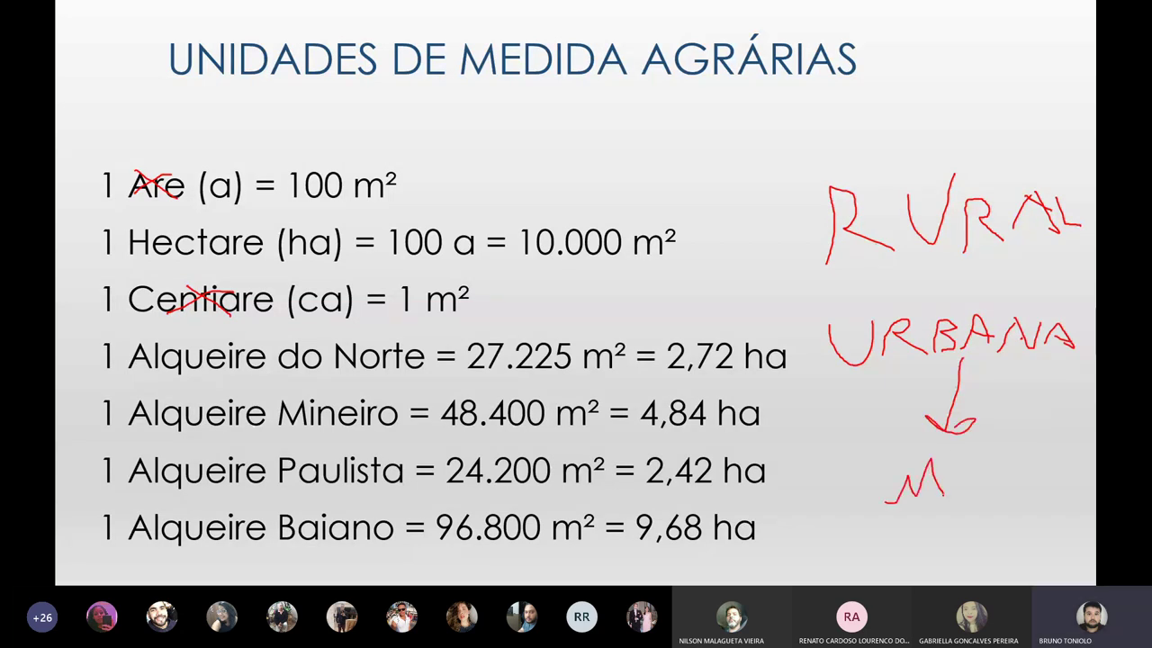
left_click_drag(944, 453, 978, 465)
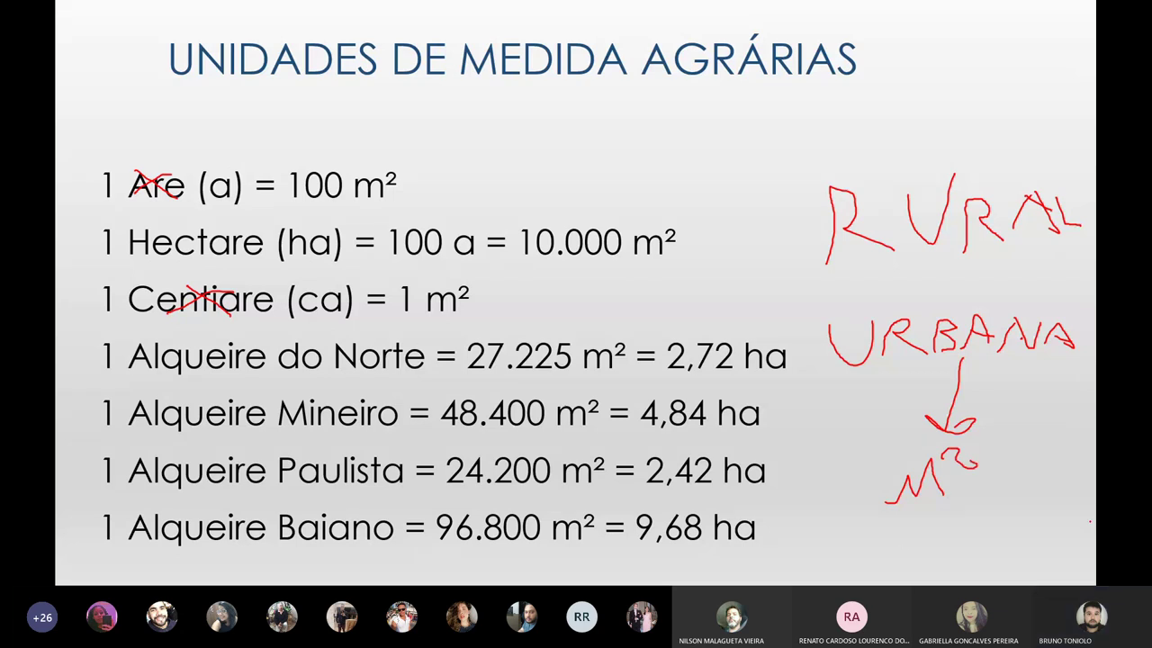
Step: Add the ² to m, draw arrows from RURAL to Are, Hectare, Centiare, and bracket URBANA to the alqueire rows
left_click_drag(1097, 545, 996, 542)
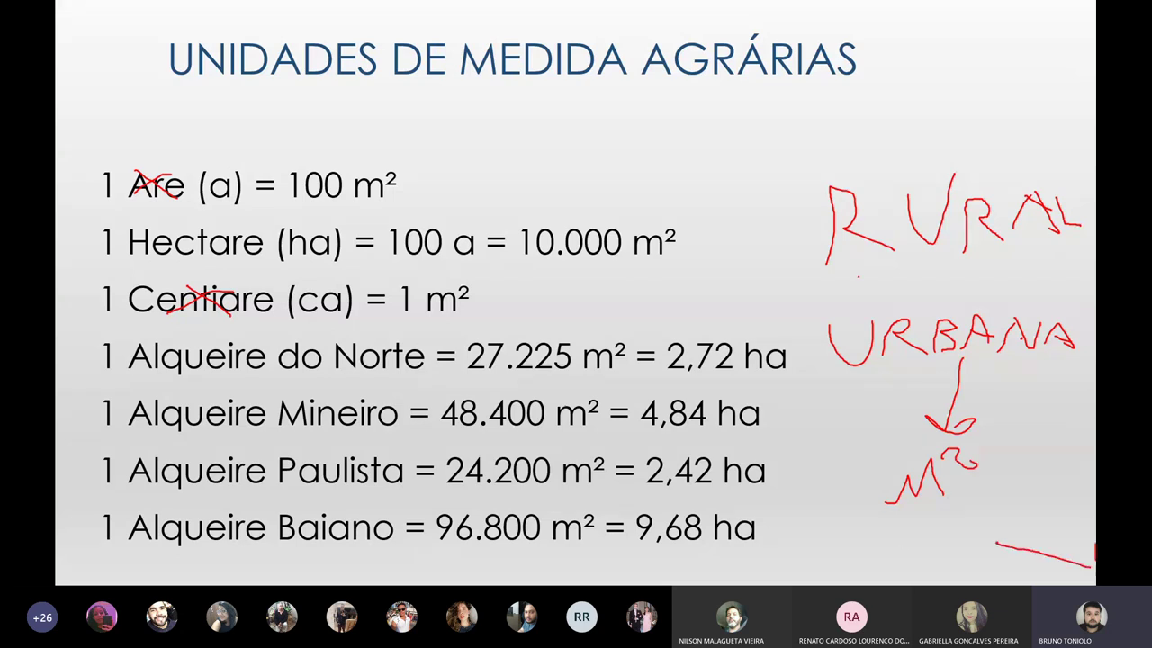
mouse_move(827, 226)
left_mouse_down()
mouse_move(760, 194)
mouse_move(562, 146)
mouse_move(547, 166)
left_mouse_up()
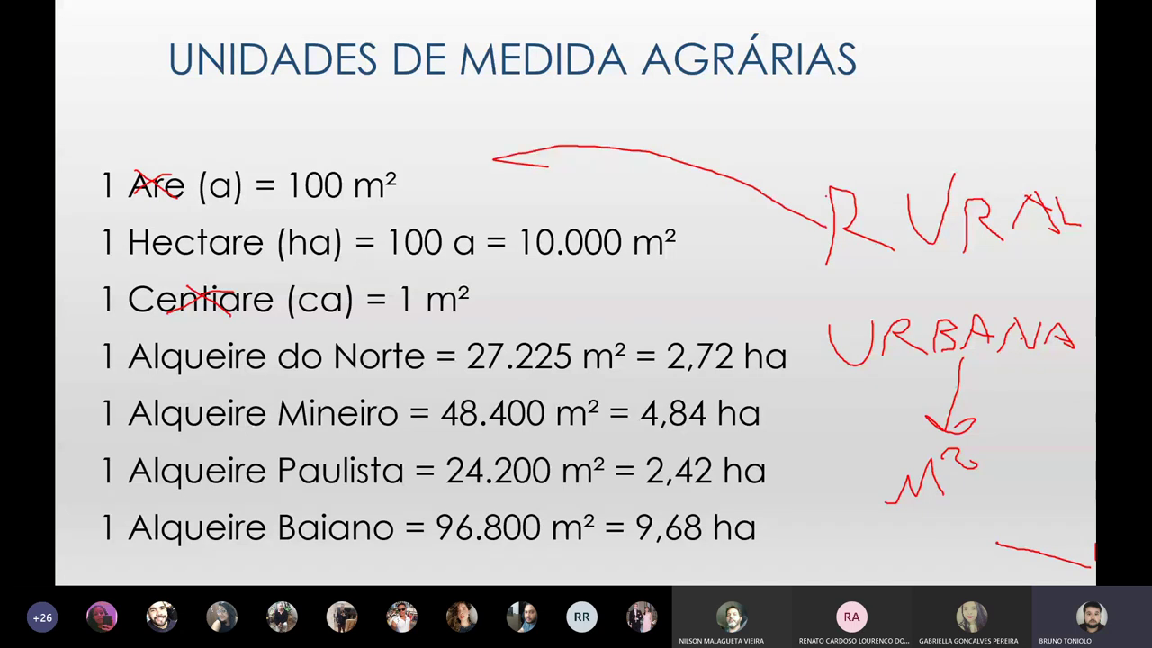
left_click_drag(805, 214, 695, 239)
left_click_drag(788, 266, 581, 295)
left_click_drag(810, 282, 789, 344)
mouse_move(822, 275)
left_mouse_down()
mouse_move(821, 351)
mouse_move(753, 416)
mouse_move(765, 441)
left_mouse_up()
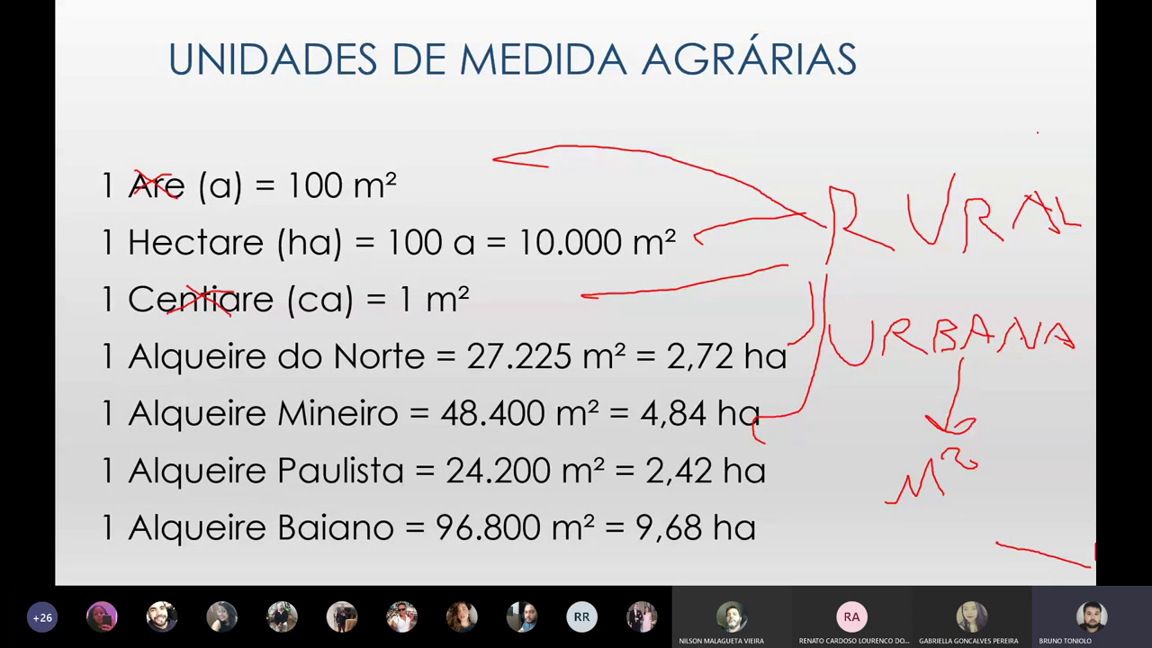
left_click_drag(1049, 131, 1050, 145)
Step: Switch the pen ink to green, circle 1 Hectare, and advance to the 2 ha conversion example
right_click(391, 157)
left_click(125, 218)
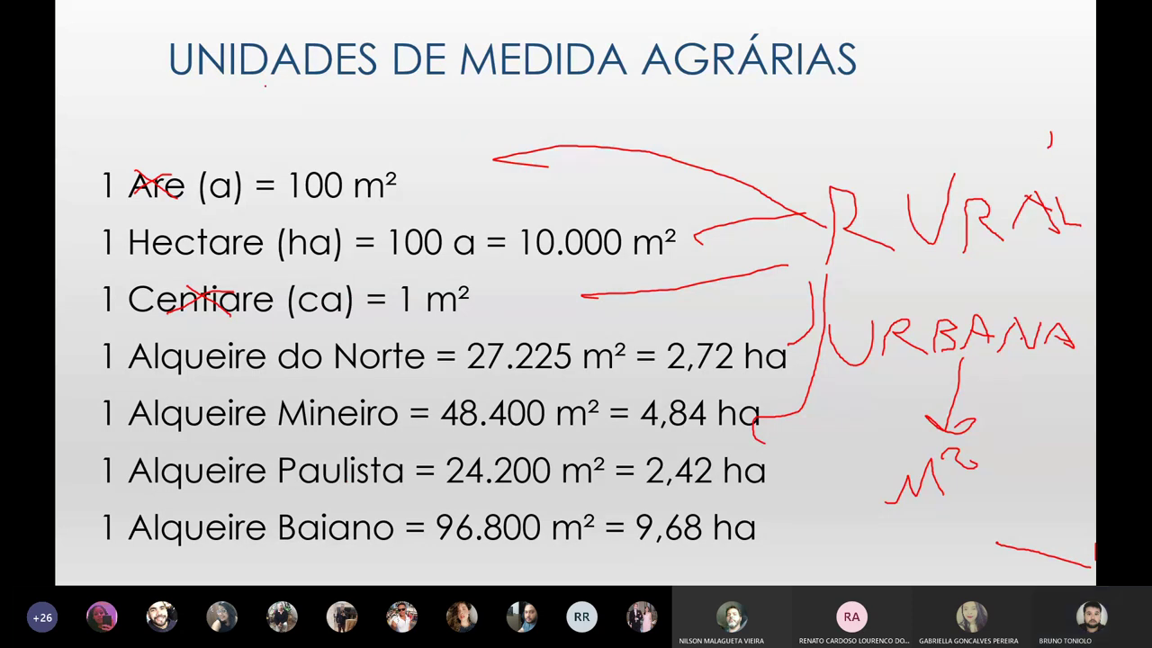
right_click(270, 70)
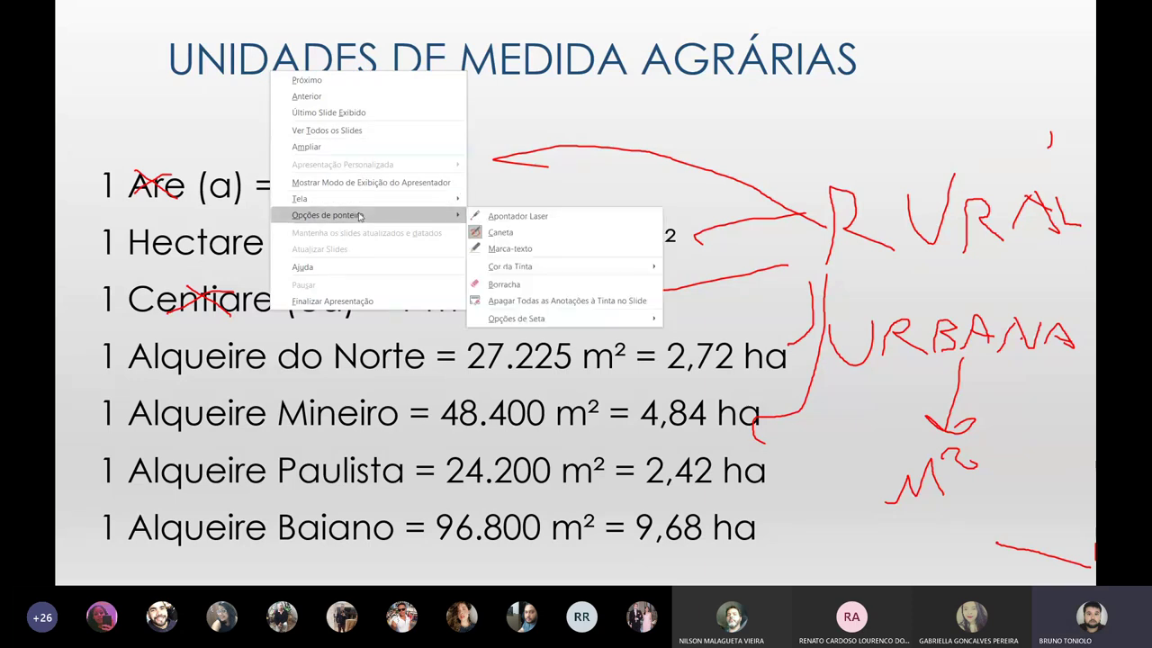
mouse_move(328, 215)
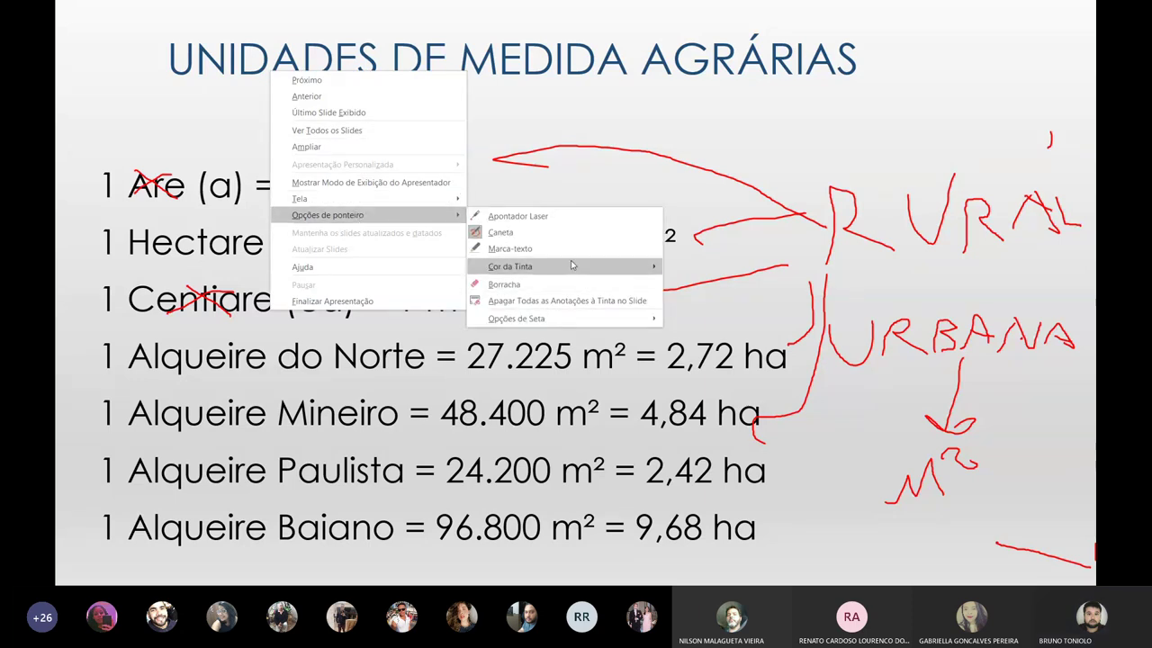
mouse_move(510, 266)
left_click(745, 265)
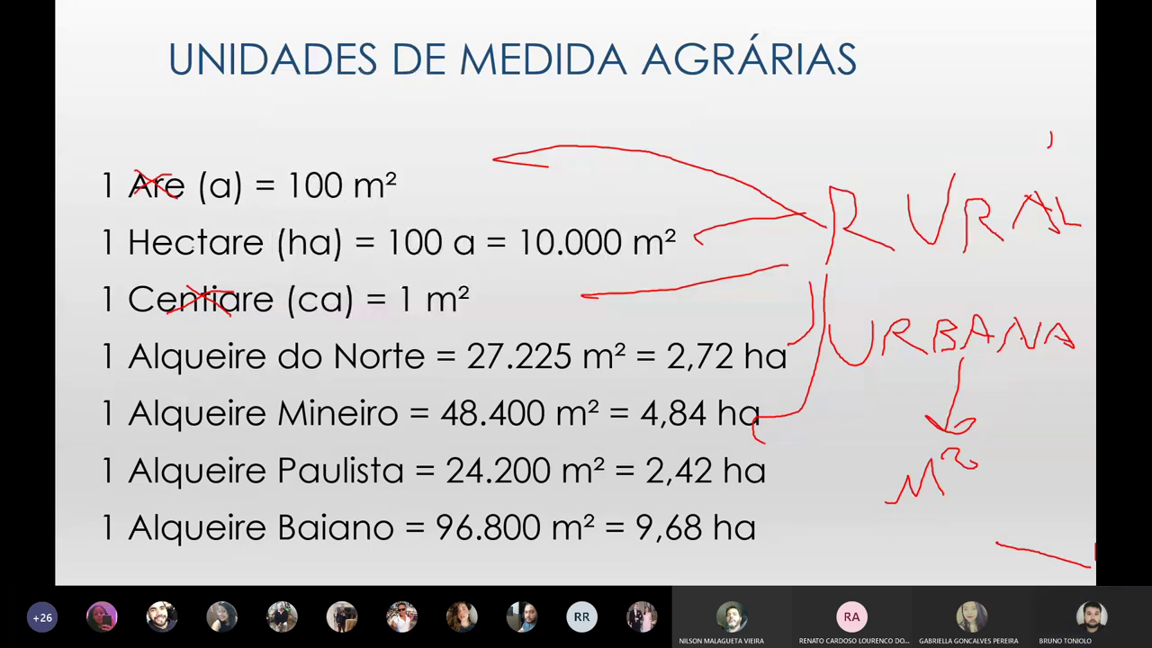
mouse_move(108, 218)
left_mouse_down()
mouse_move(275, 248)
mouse_move(183, 261)
mouse_move(110, 227)
mouse_move(137, 228)
left_mouse_up()
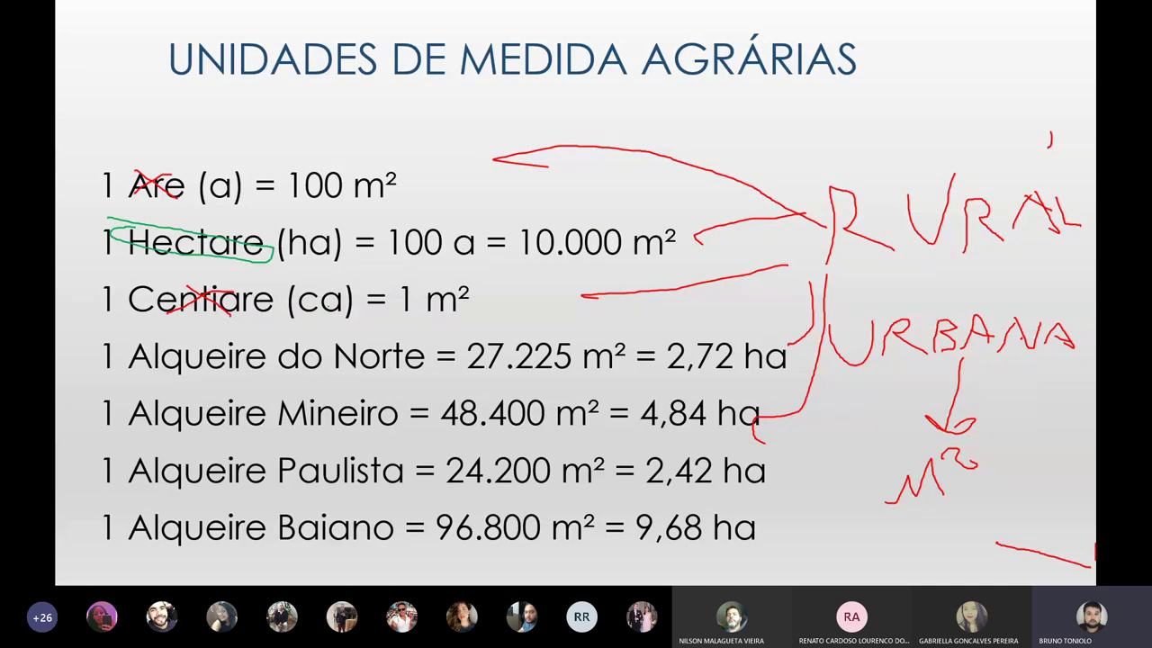
key("e")
key("Right")
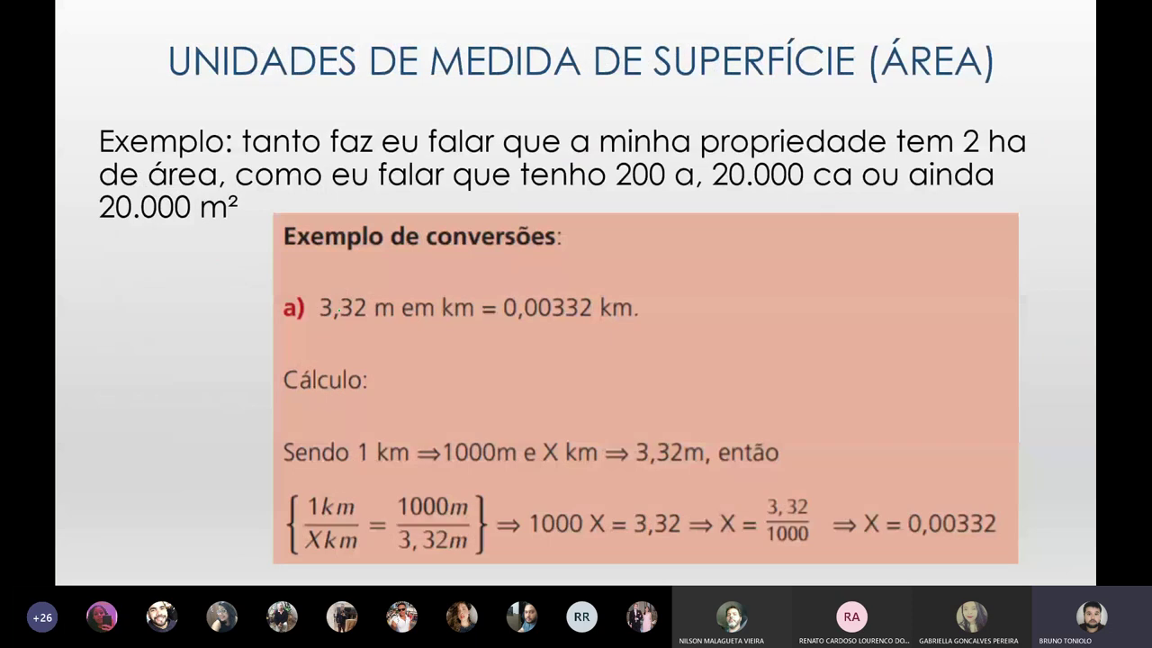
Step: Launch the fx-82ES calculator emulator from the Start menu beside the conversion slide
key("super")
left_click(308, 186)
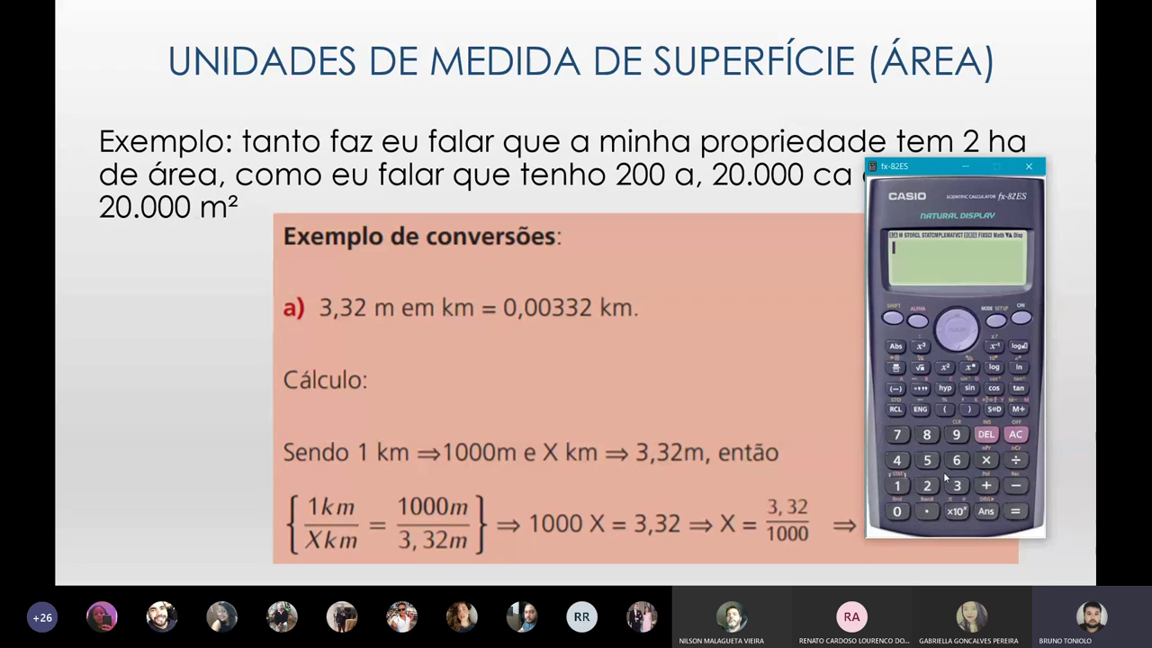
Step: Compute 3.32 ÷ 1000 on the fx-82ES emulator
left_click(956, 487)
left_click(927, 511)
left_click(957, 486)
left_click(929, 486)
left_click(1016, 460)
left_click(898, 487)
left_click(897, 512)
left_click(897, 511)
left_click(897, 511)
left_click(1017, 520)
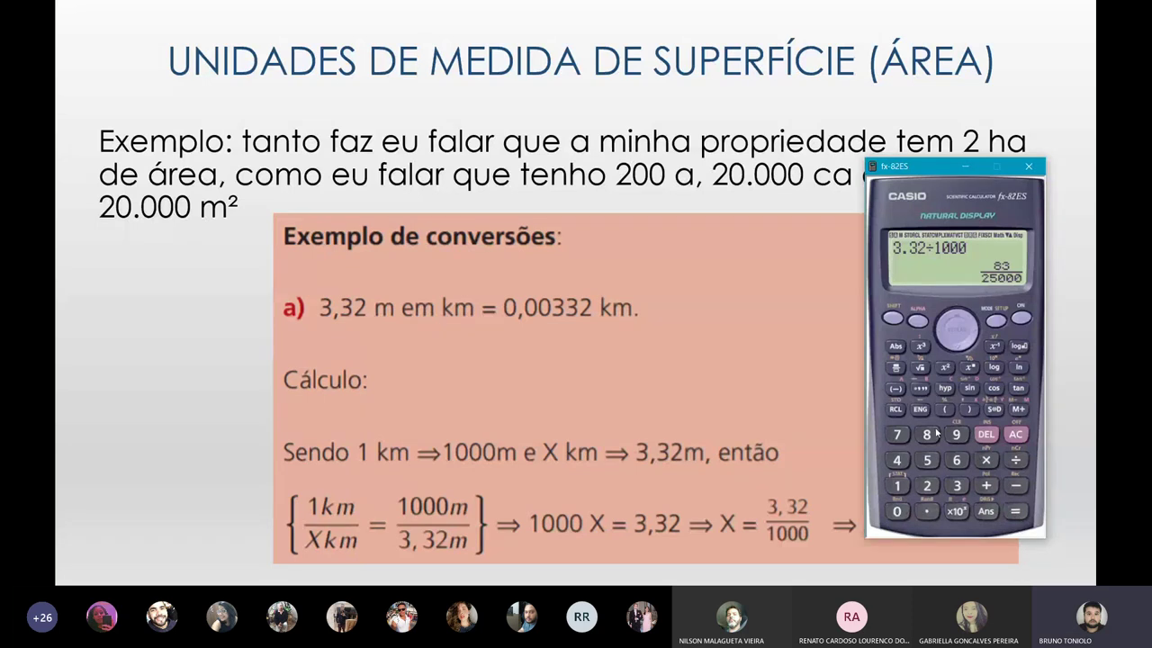
Step: Cycle the result's display format until it reads 3.32×10⁻³
left_click(919, 392)
left_click(919, 391)
left_click(919, 392)
left_click(919, 392)
left_click(919, 391)
left_click(919, 392)
left_click(919, 391)
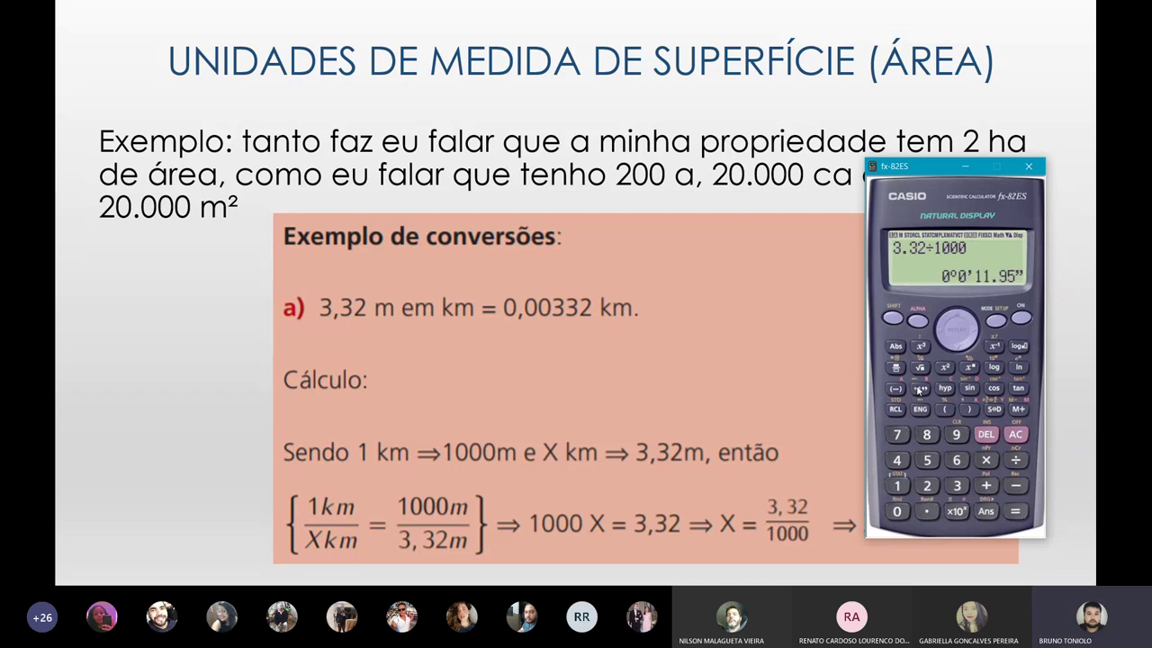
left_click(919, 391)
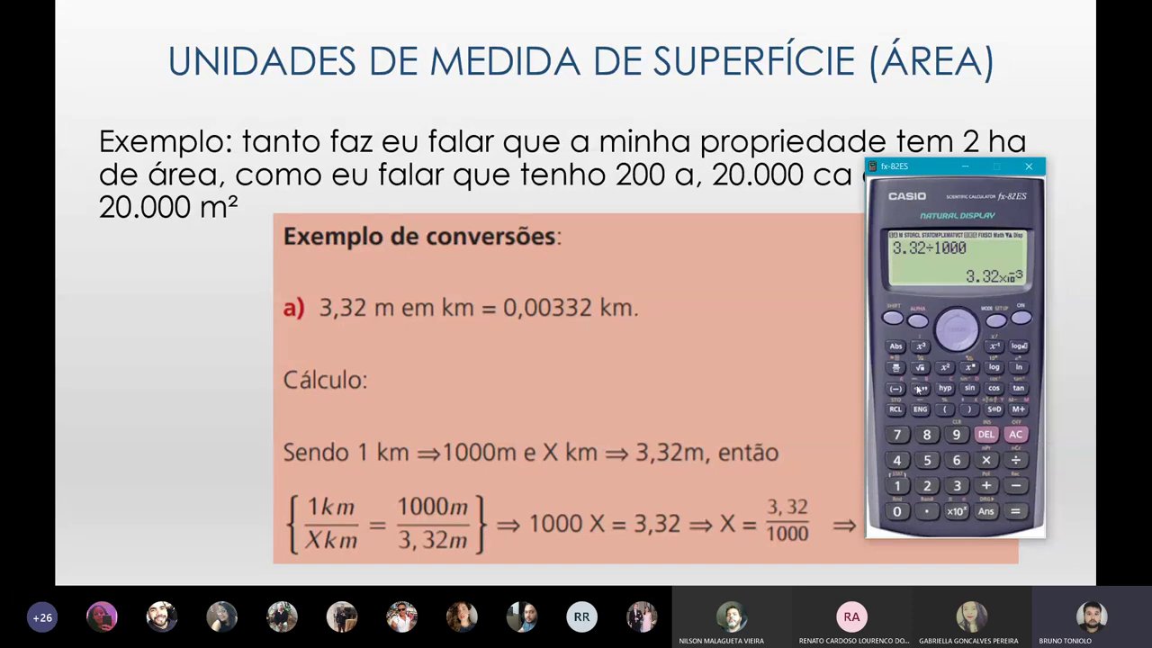
left_click(919, 390)
left_click(918, 389)
left_click(919, 390)
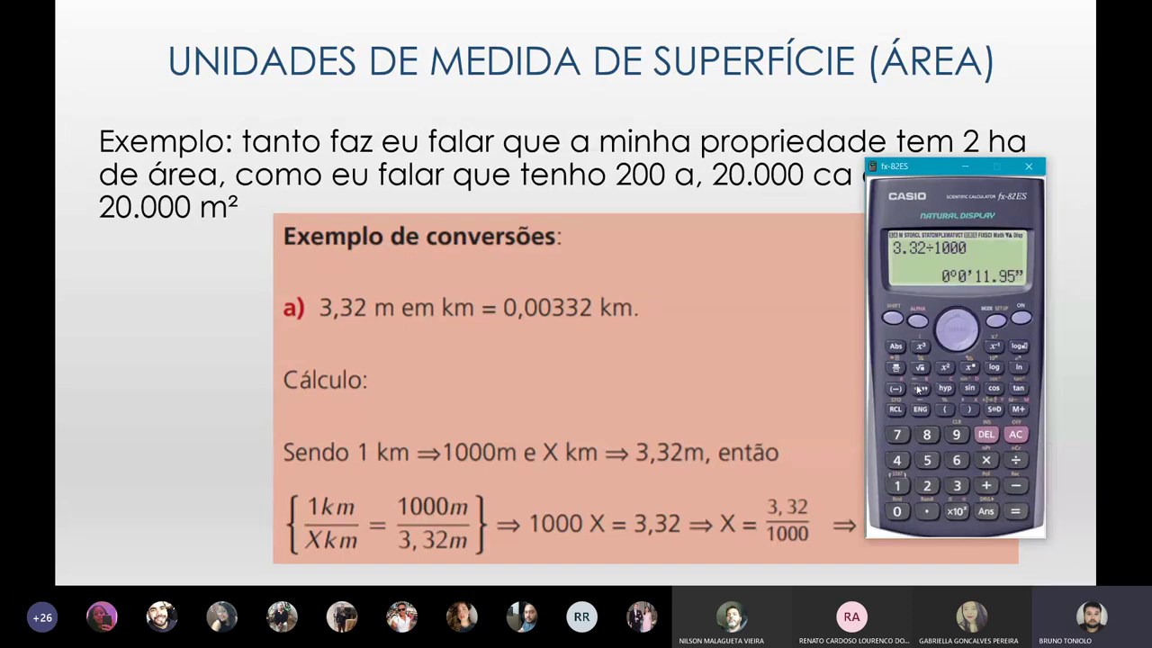
left_click(918, 390)
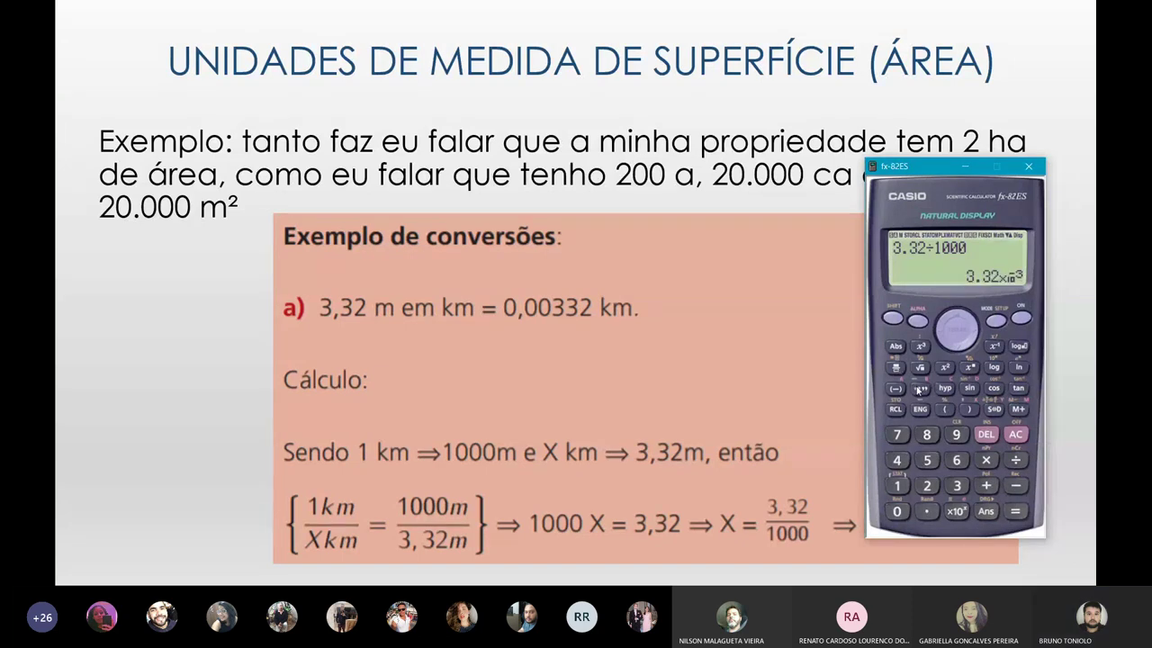
Step: Check the calculator's MODE choices, then close the emulator window
left_click(995, 326)
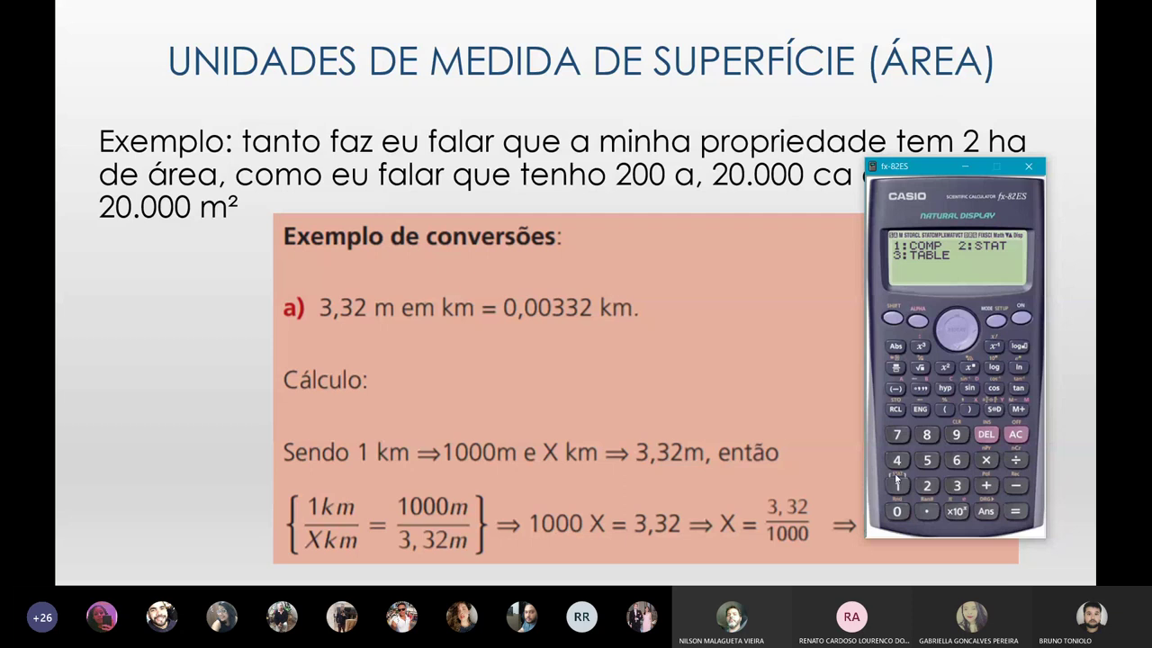
left_click(898, 487)
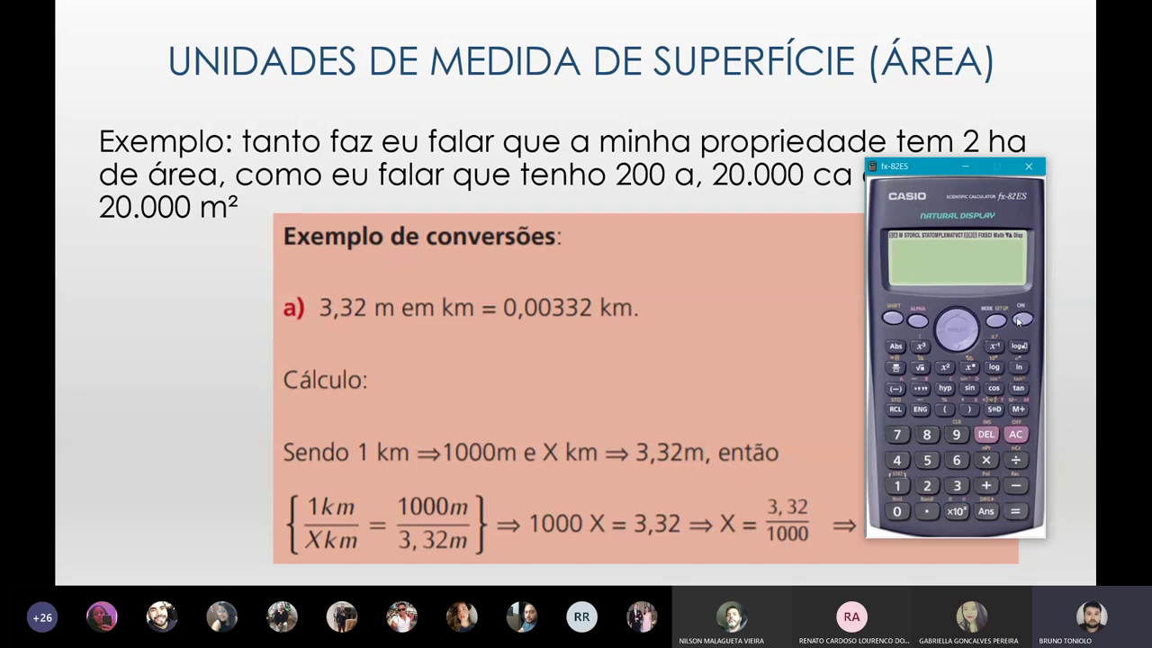
left_click(999, 322)
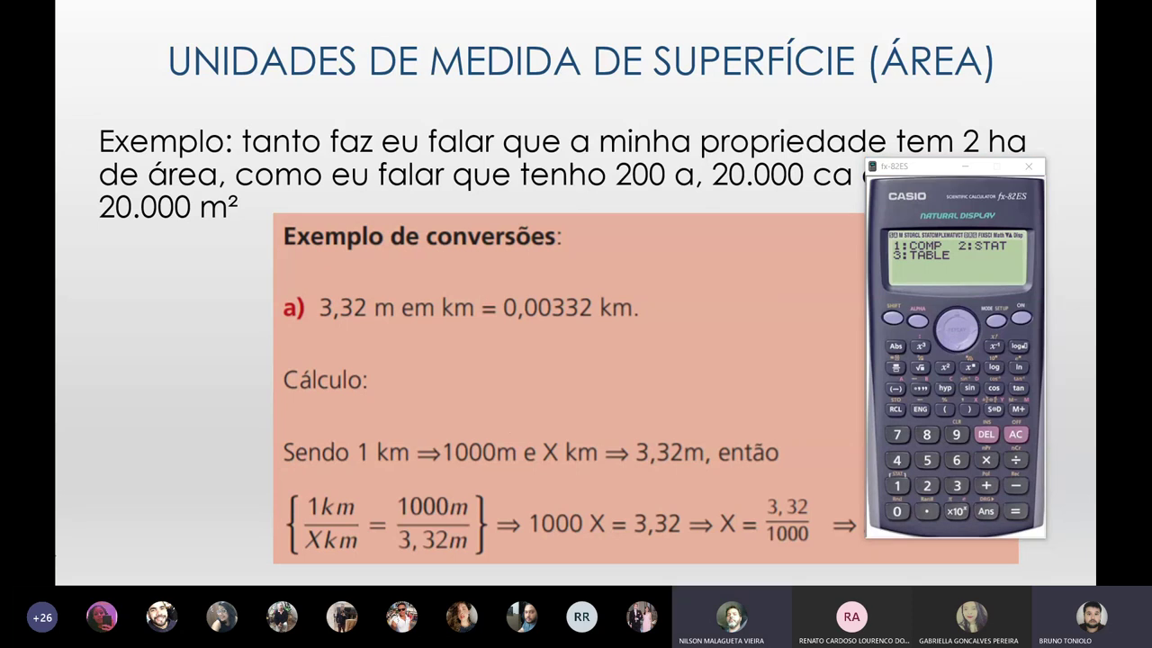
left_click(71, 578)
left_click(72, 576)
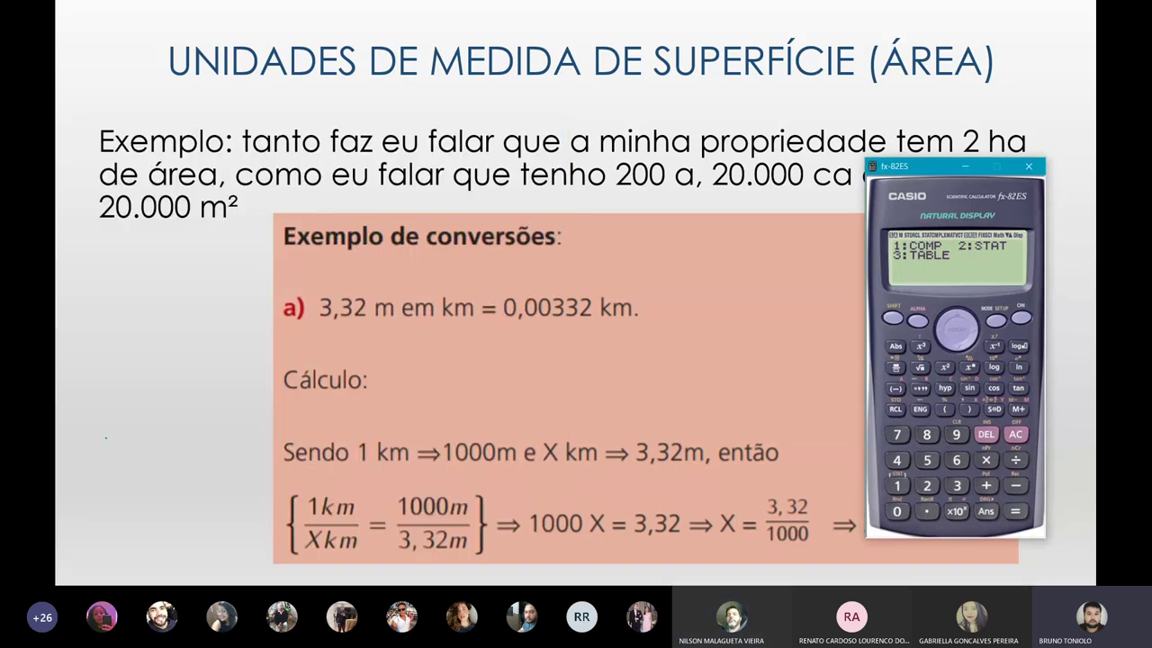
left_click(65, 580)
left_click(65, 581)
left_click(65, 580)
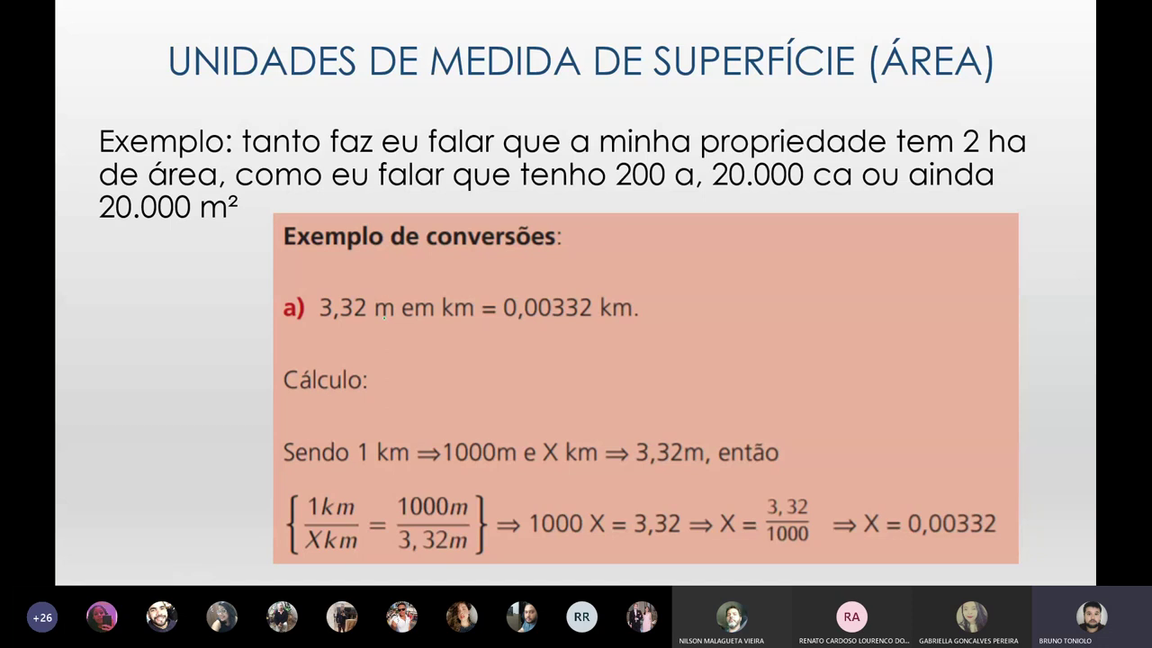
Step: Launch the Windows Calculadora app by searching 'CA' from Start
key("super")
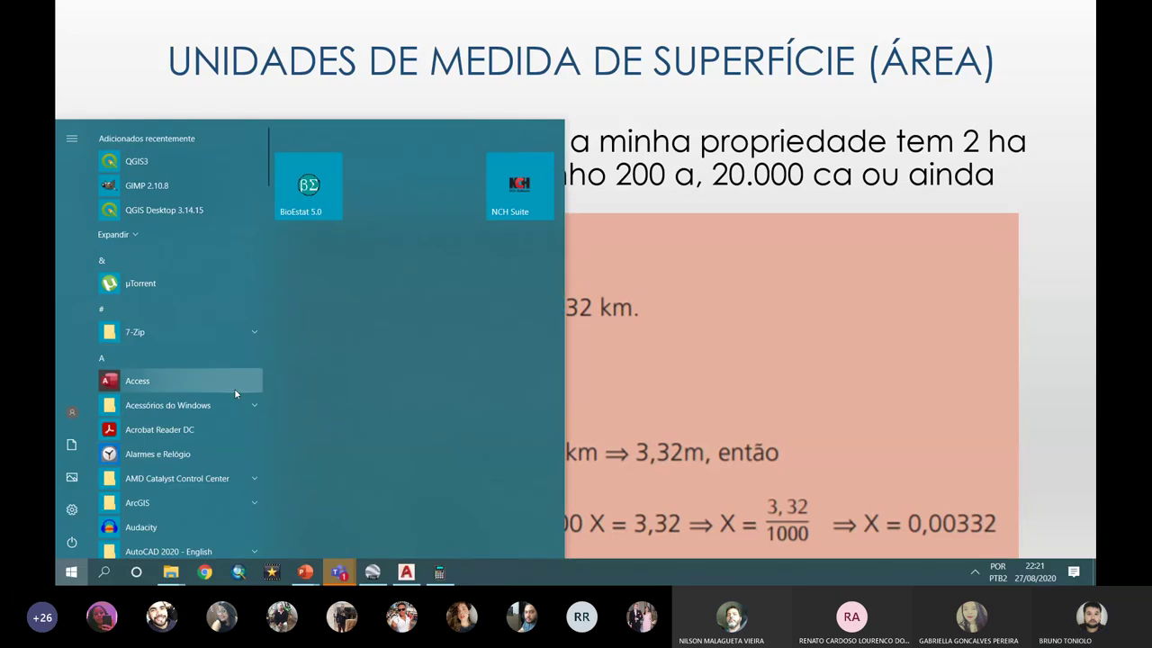
type("CA")
left_click(192, 205)
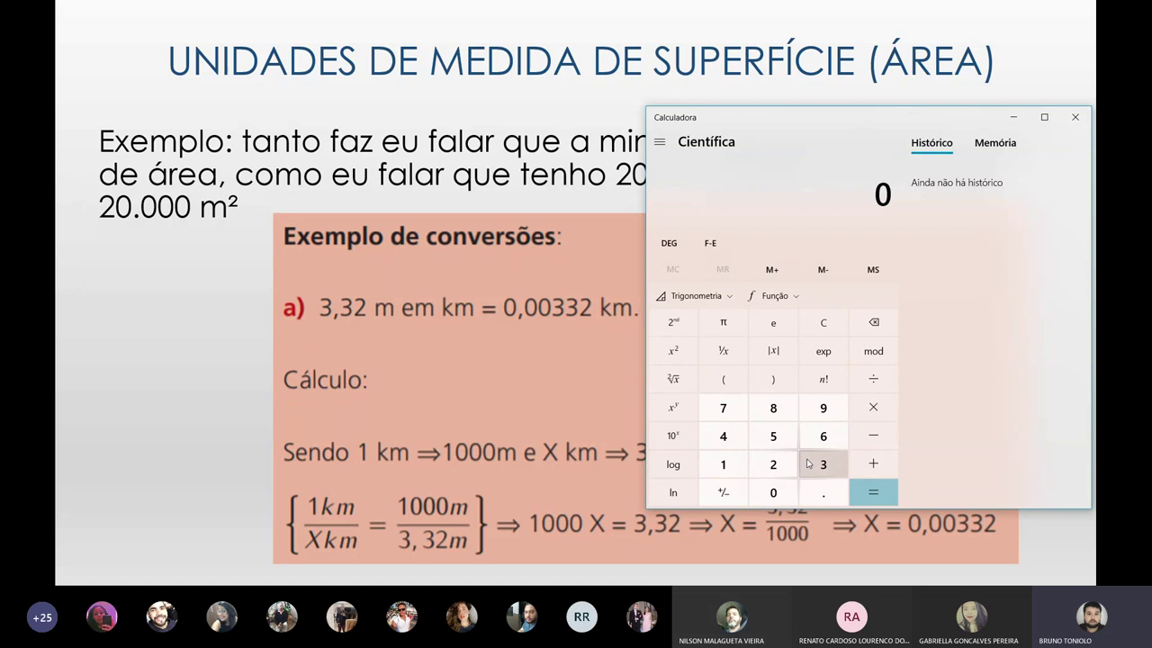
Step: Compute 3.32 ÷ 1000 = 0.00332, move the calculator up, and return to the slide
left_click(808, 464)
left_click(815, 492)
left_click(810, 464)
left_click(778, 470)
left_click(873, 379)
left_click(723, 463)
left_click(773, 492)
left_click(773, 493)
left_click(773, 493)
left_click(868, 491)
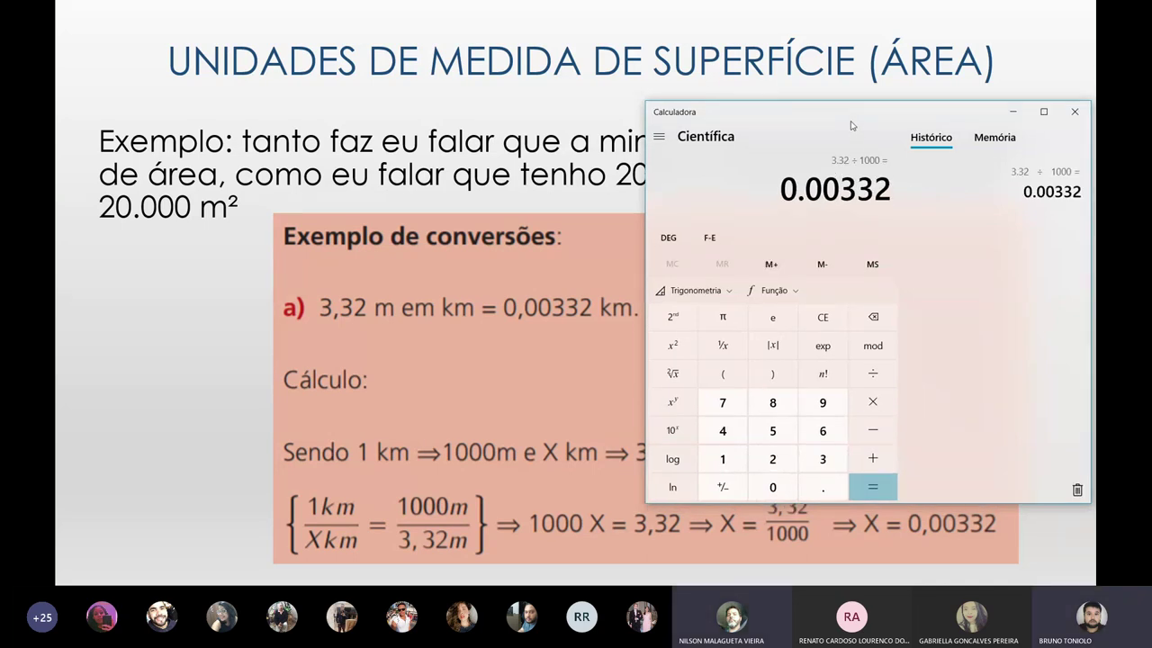
left_click_drag(851, 117, 888, 26)
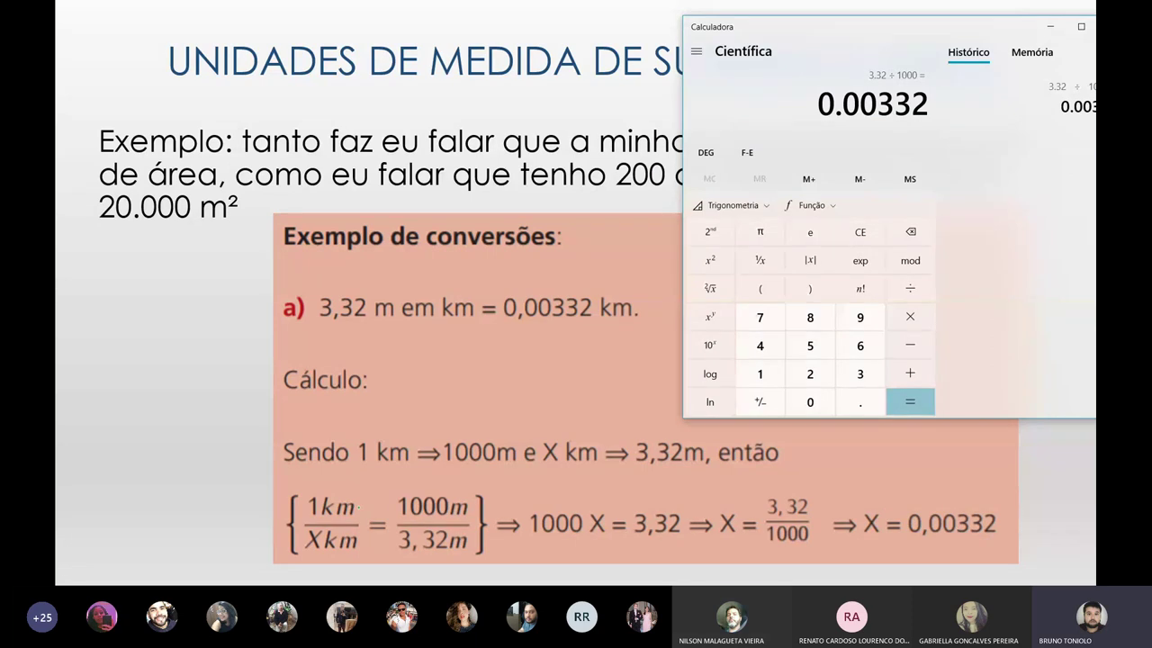
key("alt+Tab")
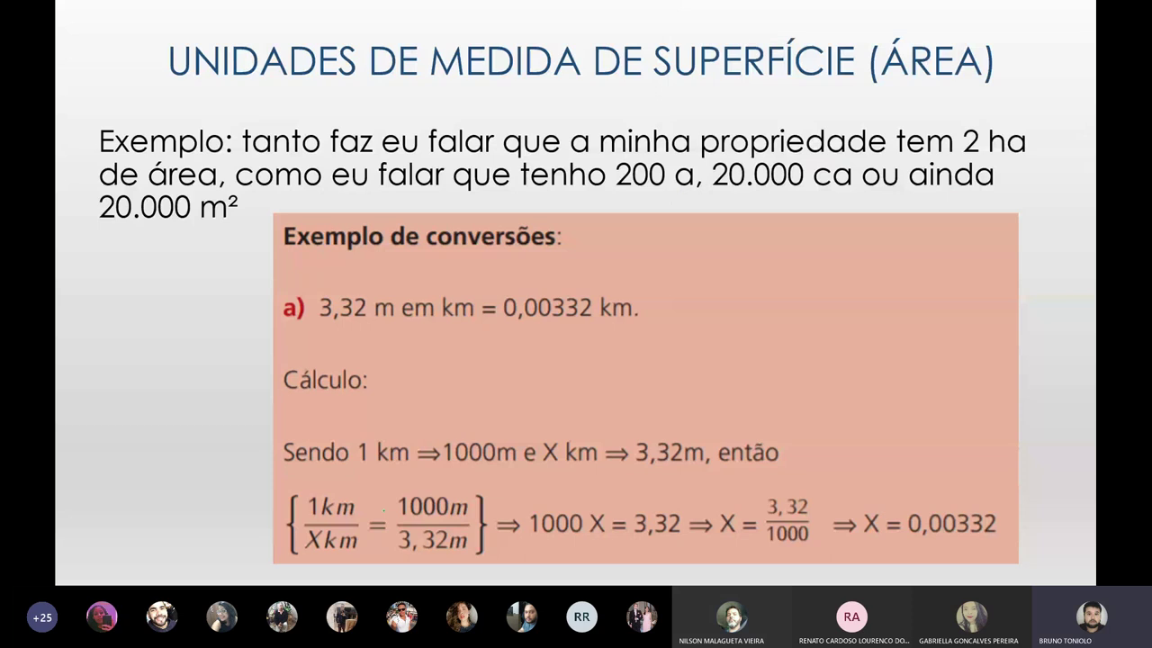
Step: Draw a green stroke between 1km and 1000m, briefly recall the calculator, then advance to example b)
left_click_drag(364, 509, 402, 515)
key("super")
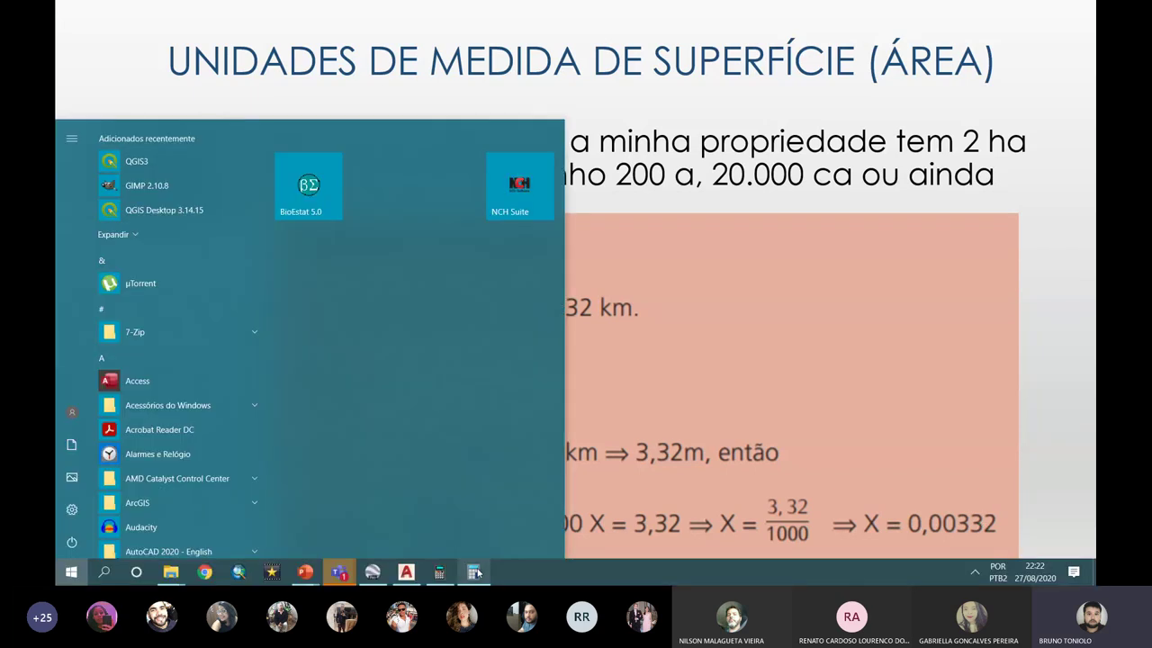
left_click(472, 560)
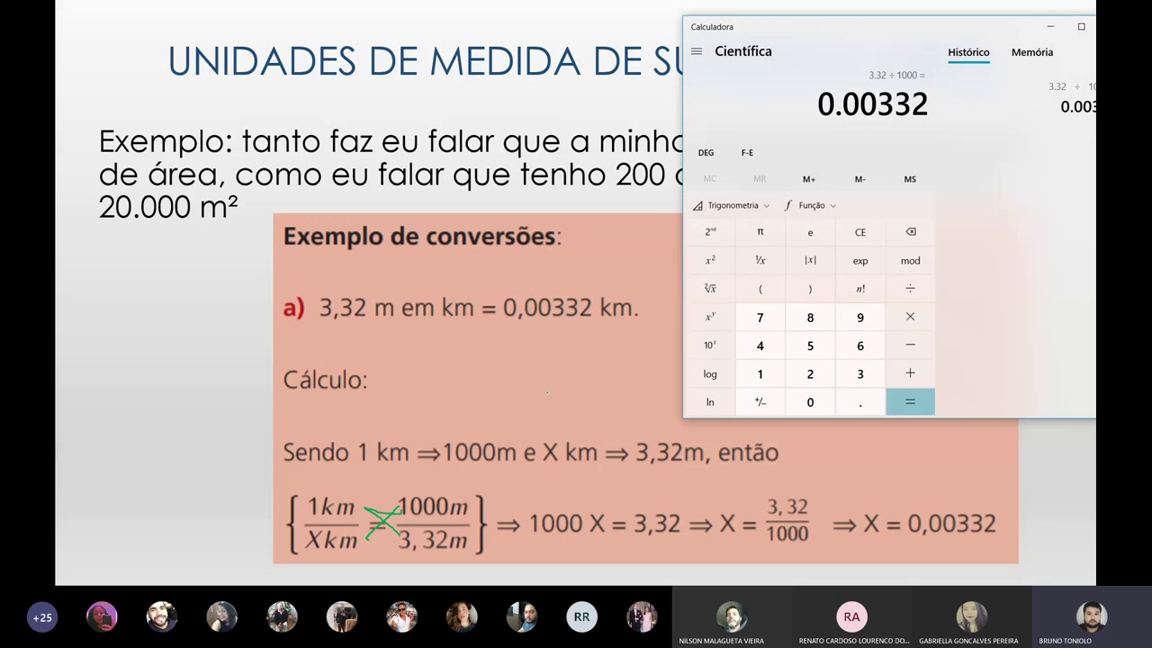
key("alt+Tab")
key("Right")
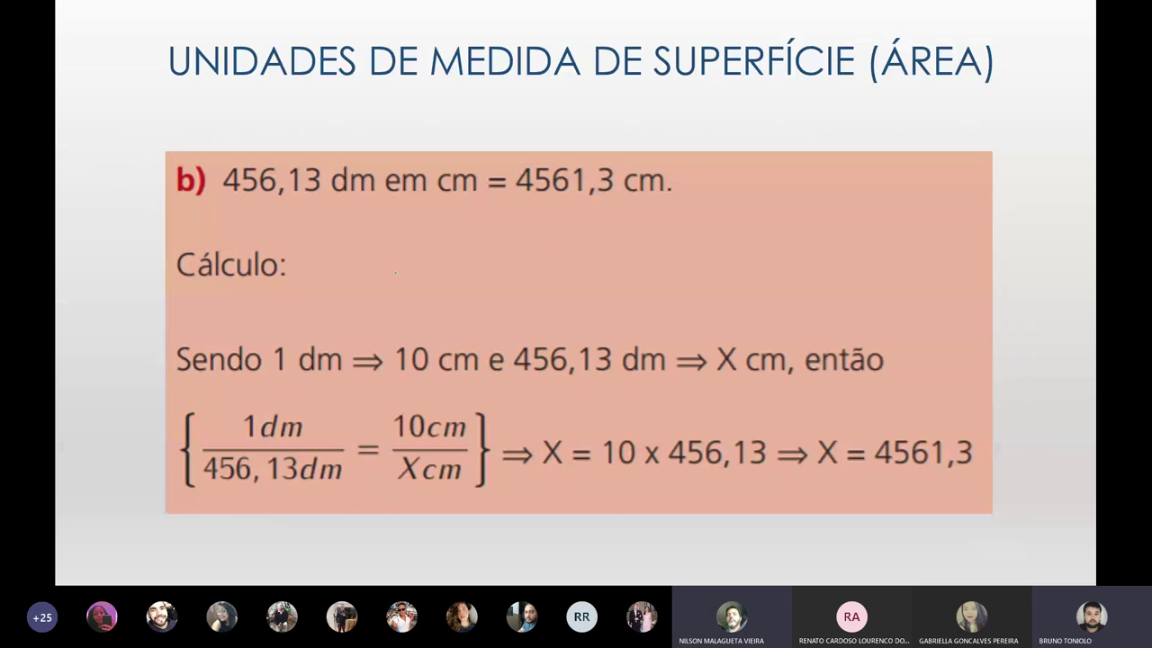
Step: Return to example a), draw a green X across its fractions, then advance to example b)
key("Left")
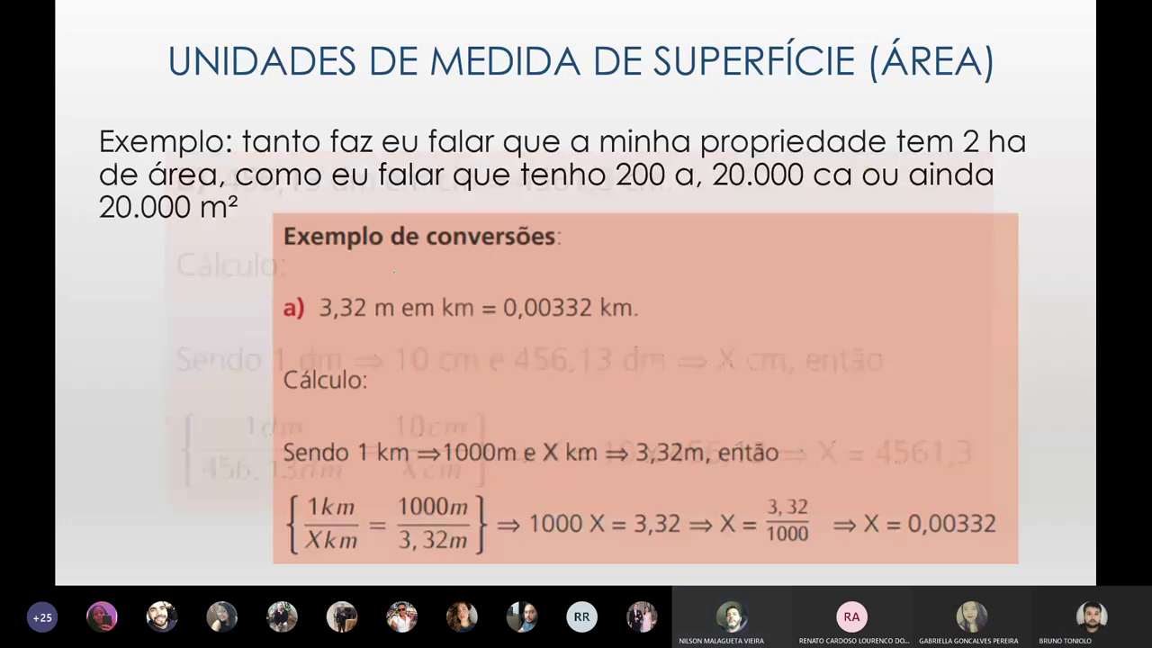
left_click_drag(364, 509, 401, 537)
left_click_drag(400, 507, 367, 539)
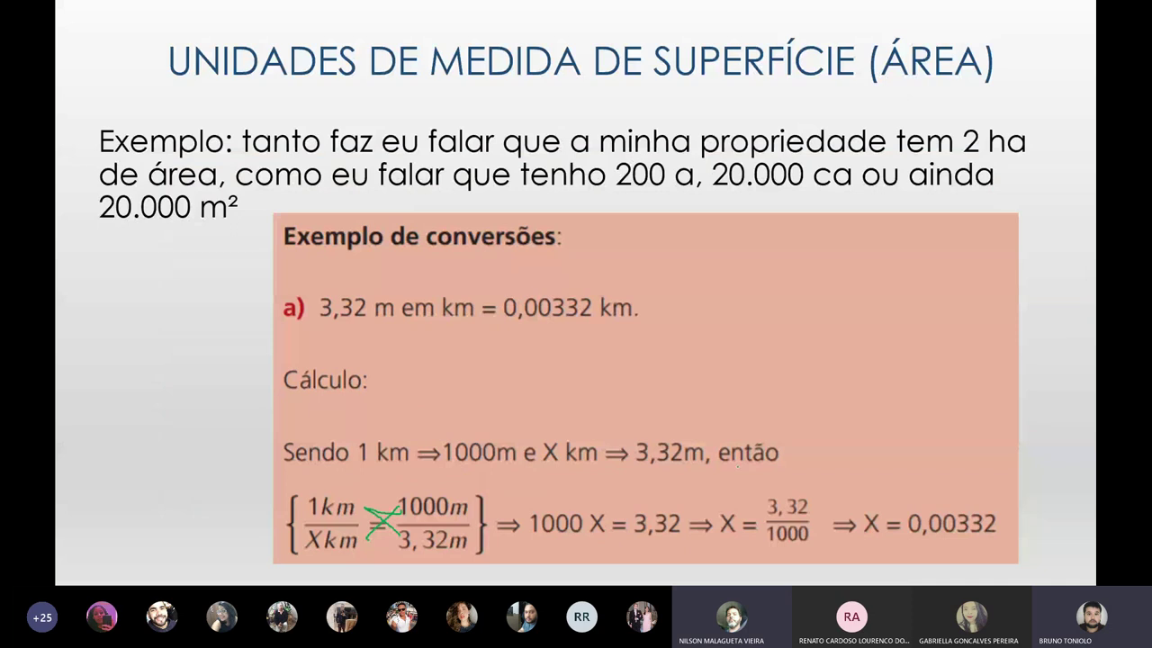
key("Right")
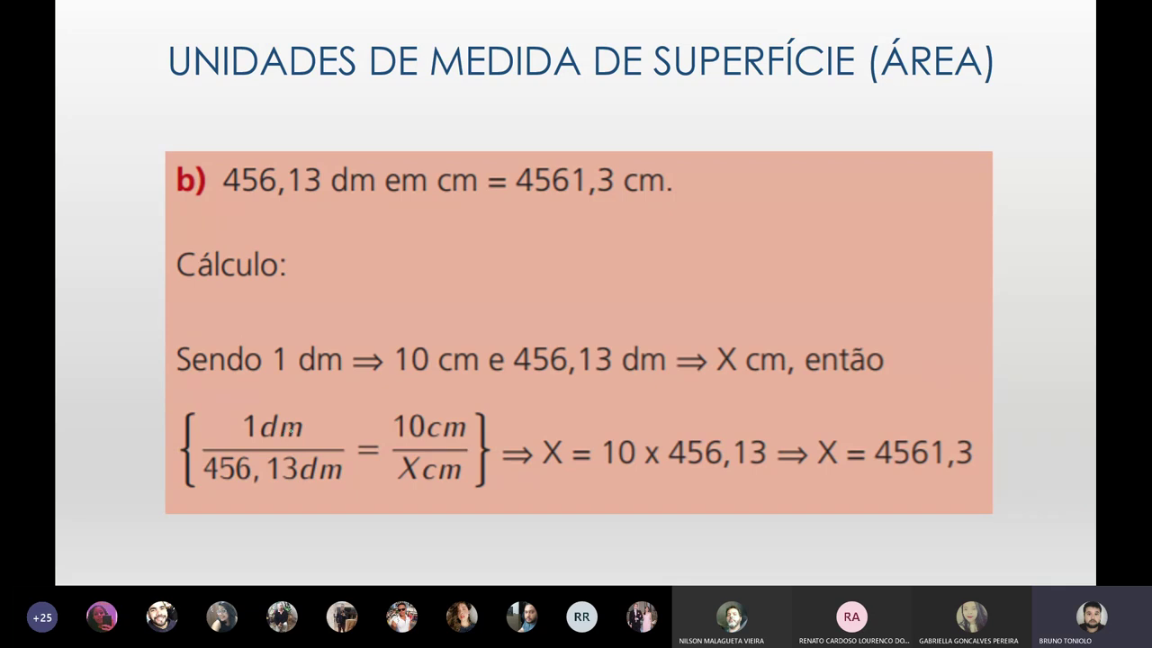
Step: Draw a green line between 1dm and 10cm, erase the ink, and advance to example c)
mouse_move(327, 427)
left_mouse_down()
mouse_move(383, 425)
mouse_move(372, 431)
left_mouse_up()
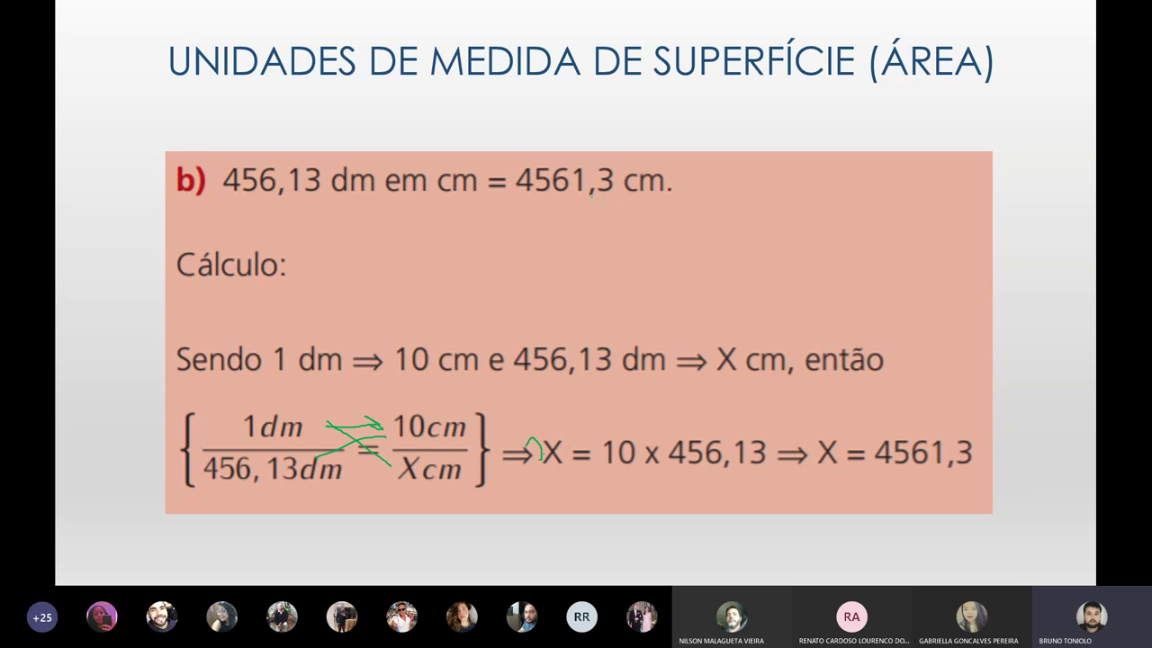
key("e")
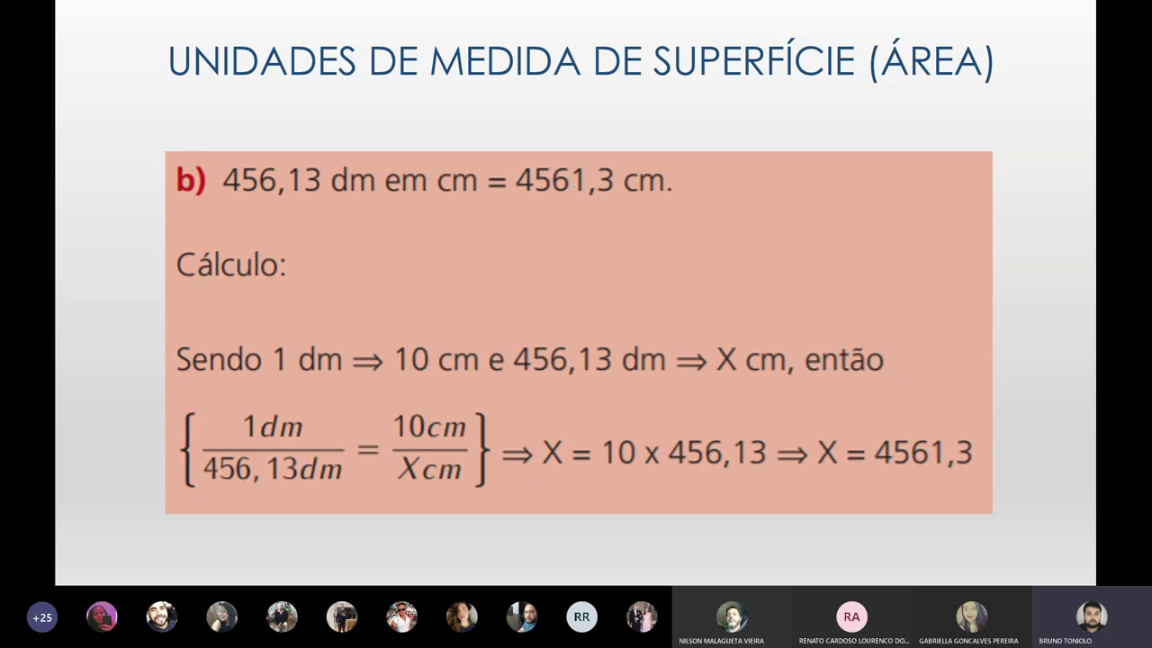
key("Right")
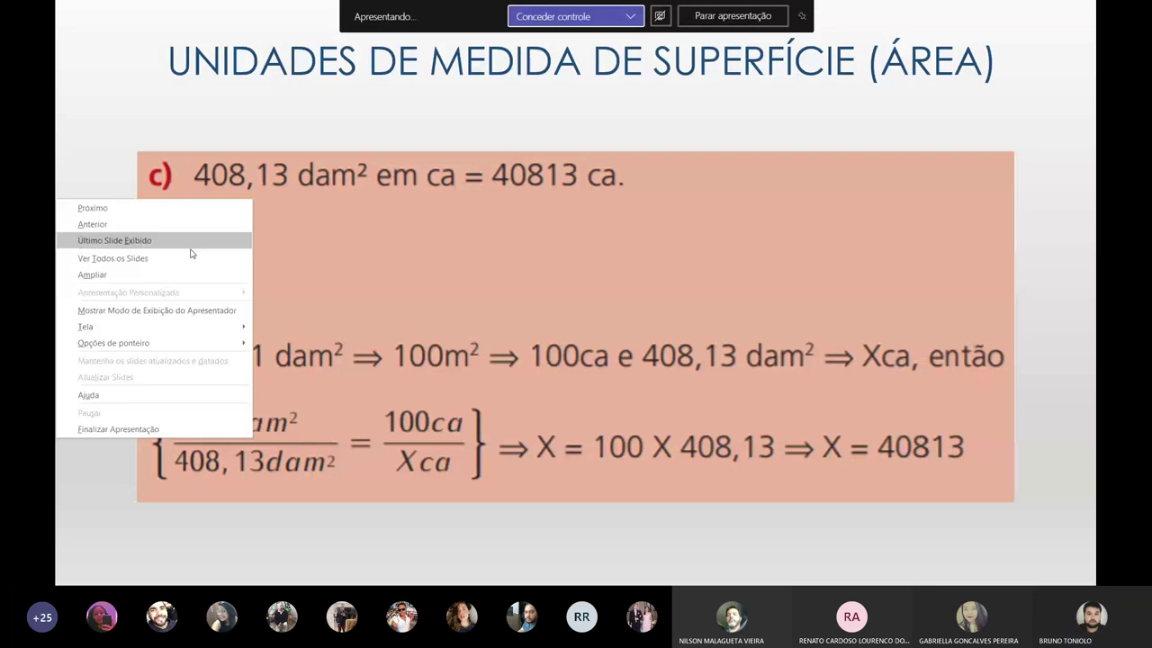
Step: Switch the pointer to Apontador Laser and go back one slide
right_click(57, 199)
mouse_move(113, 343)
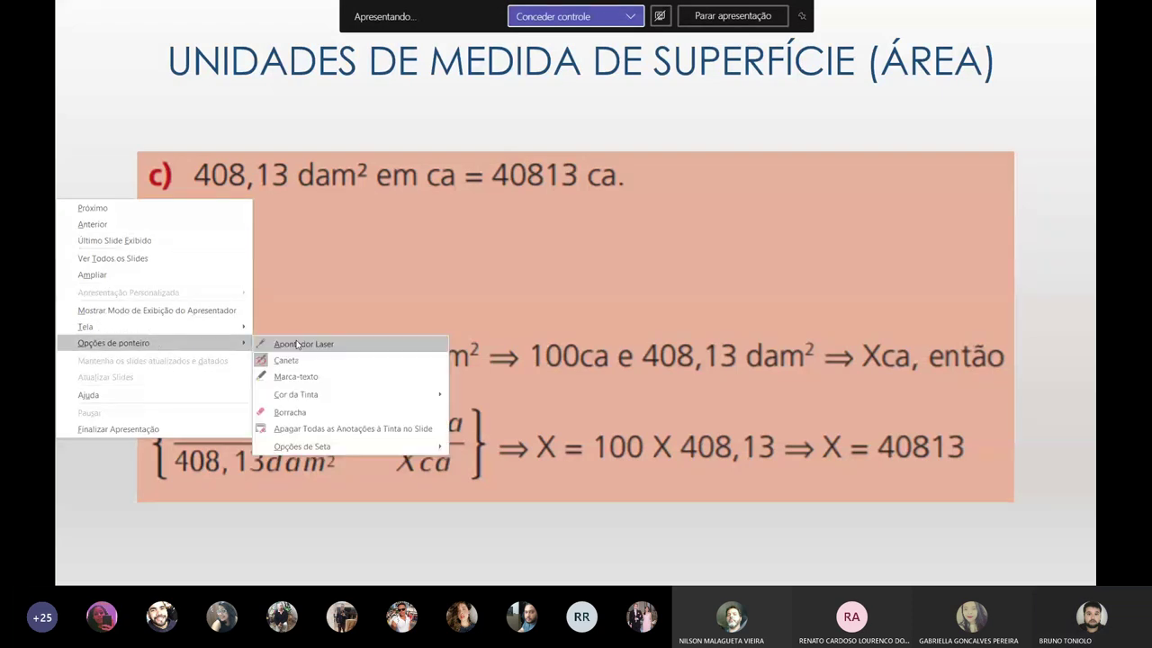
left_click(297, 343)
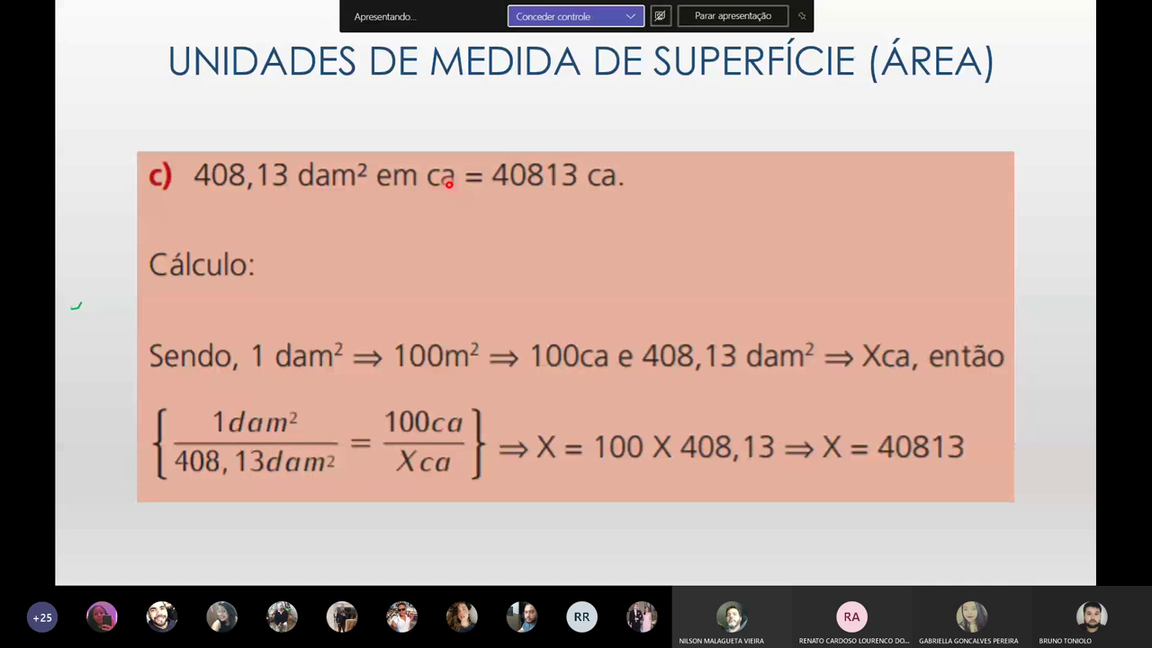
key("Left")
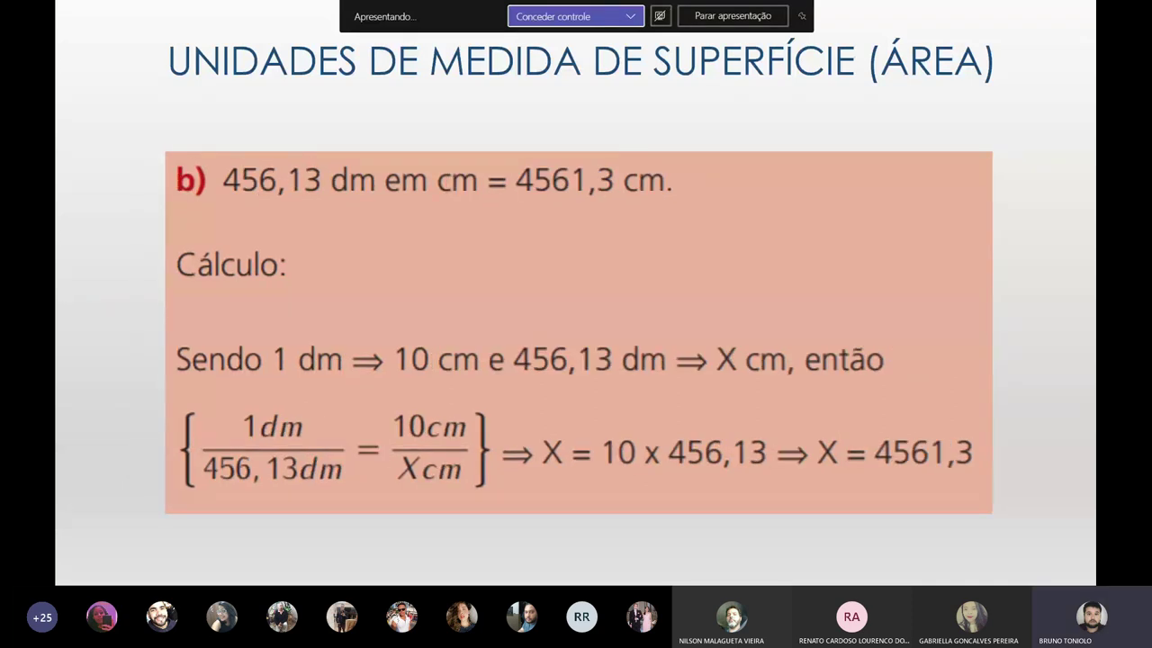
Step: Page back and forth between the agrarian units and conversion example slides, ending on example c)
key("Left")
key("Left")
key("e")
key("Right")
key("Right")
key("Right")
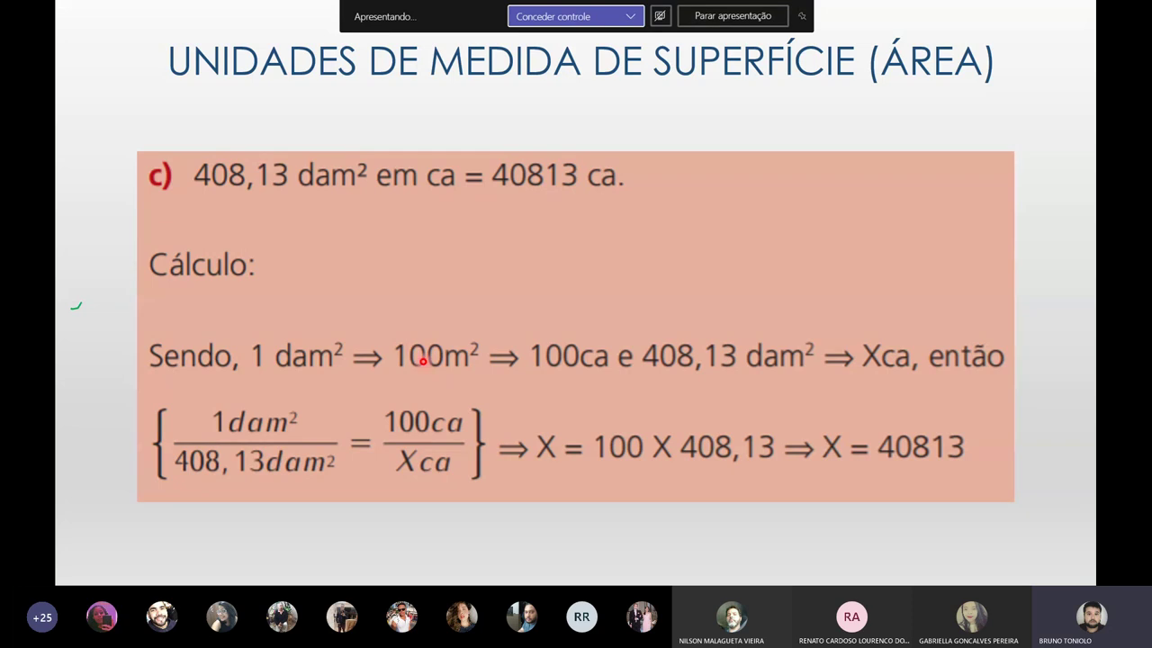
key("Left")
key("Left")
key("Left")
key("Left")
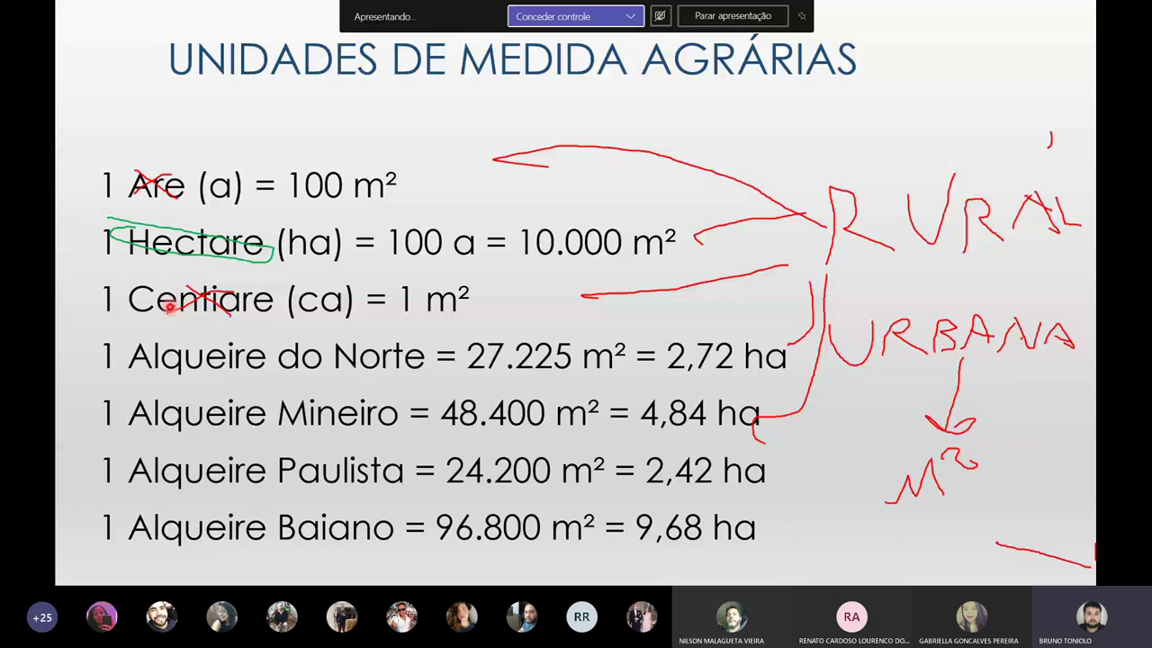
key("Right")
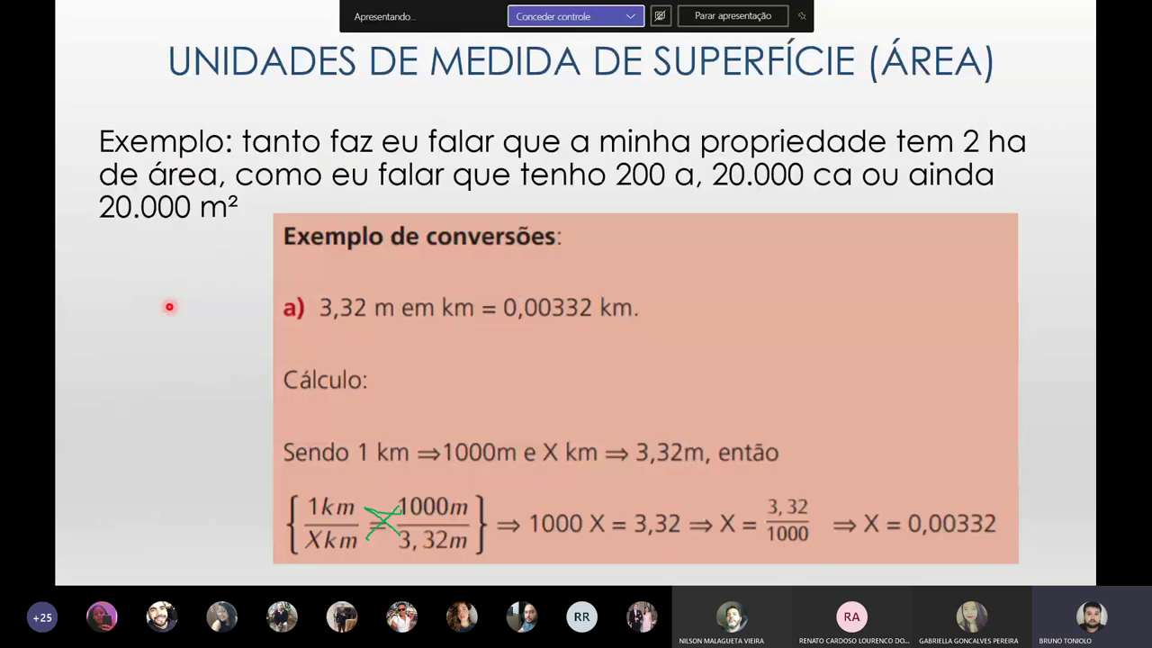
key("Right")
key("Right")
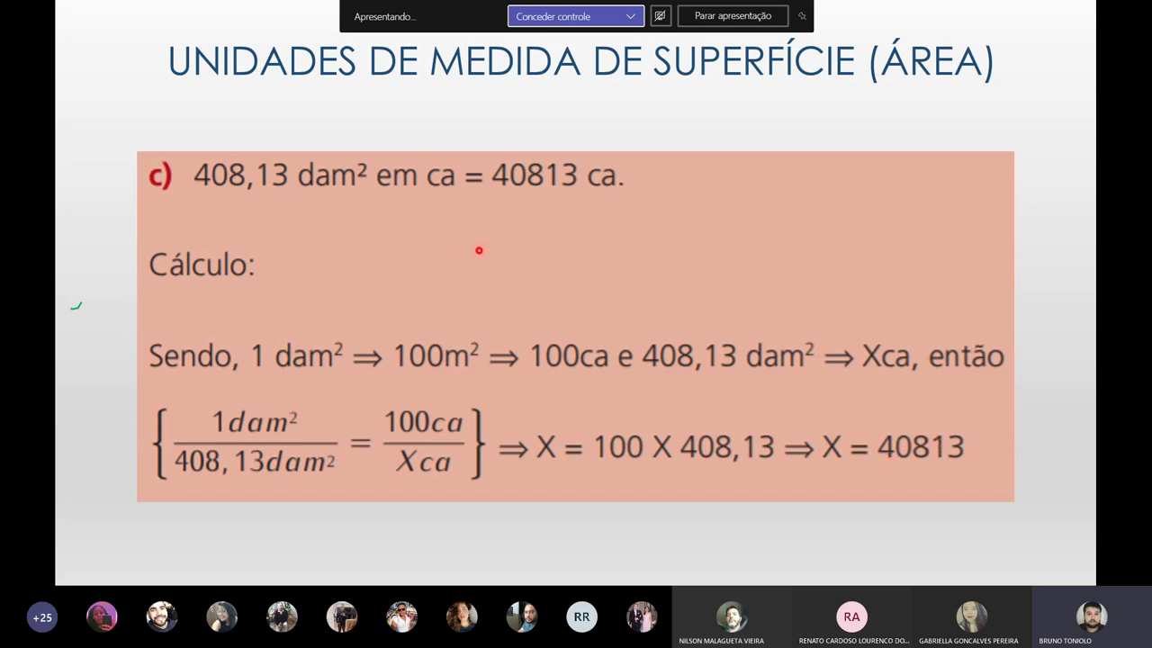
Step: Advance to example d), converting 32 ha into 320000 m²
key("Right")
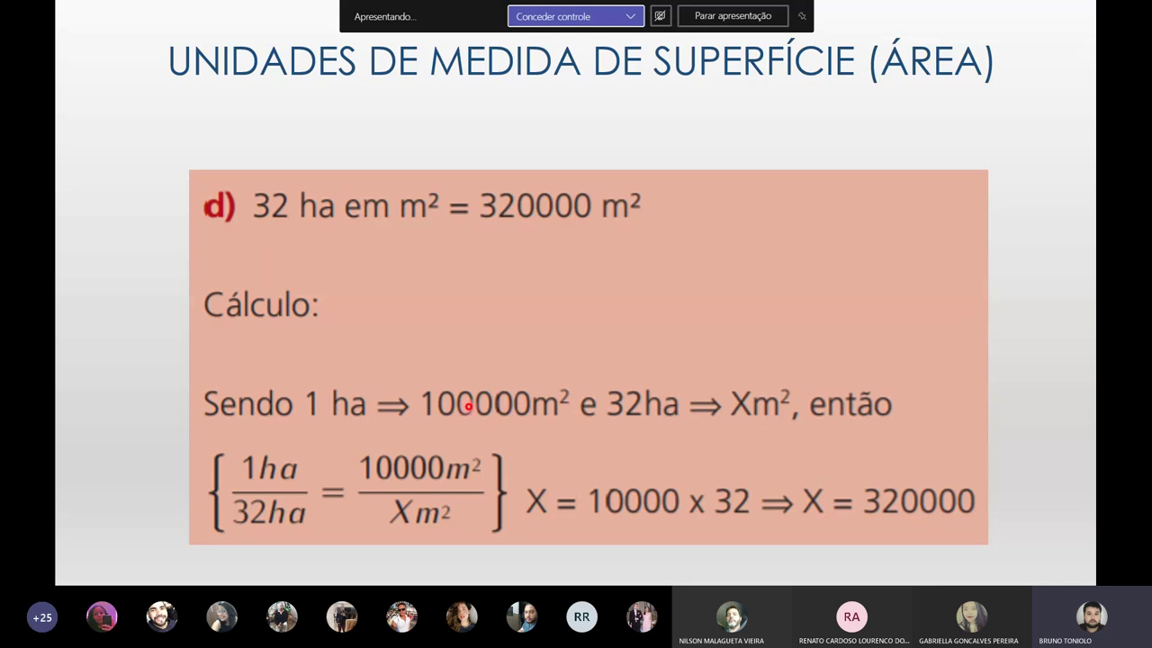
Step: Switch the slideshow pointer to a pen with red ink
right_click(490, 333)
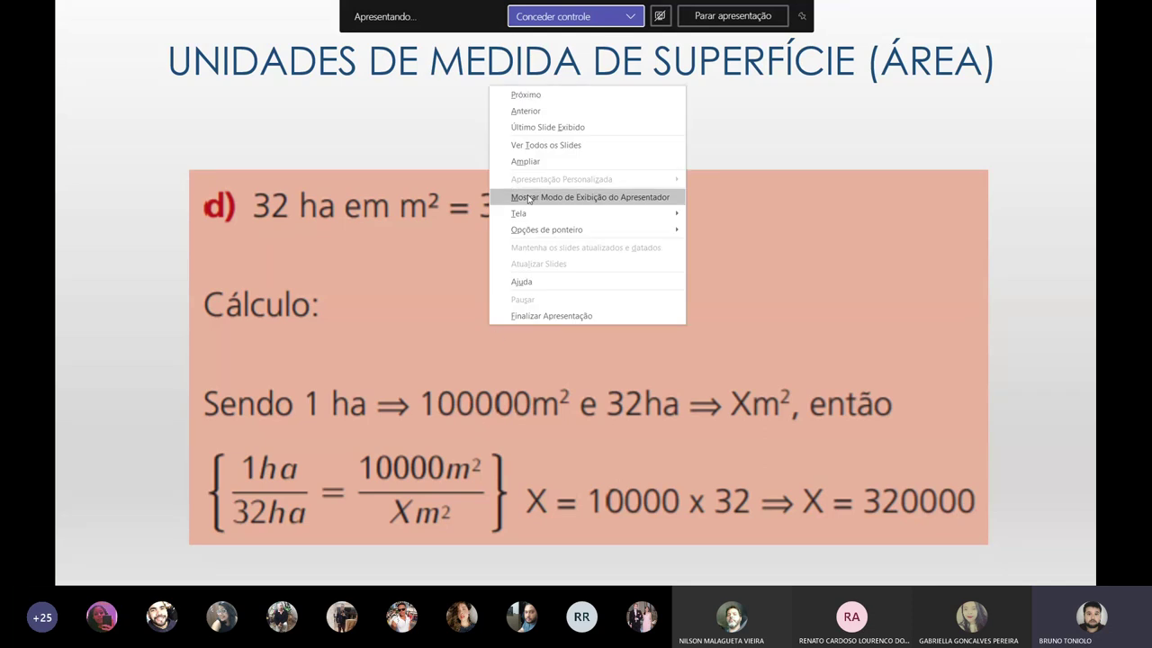
mouse_move(546, 230)
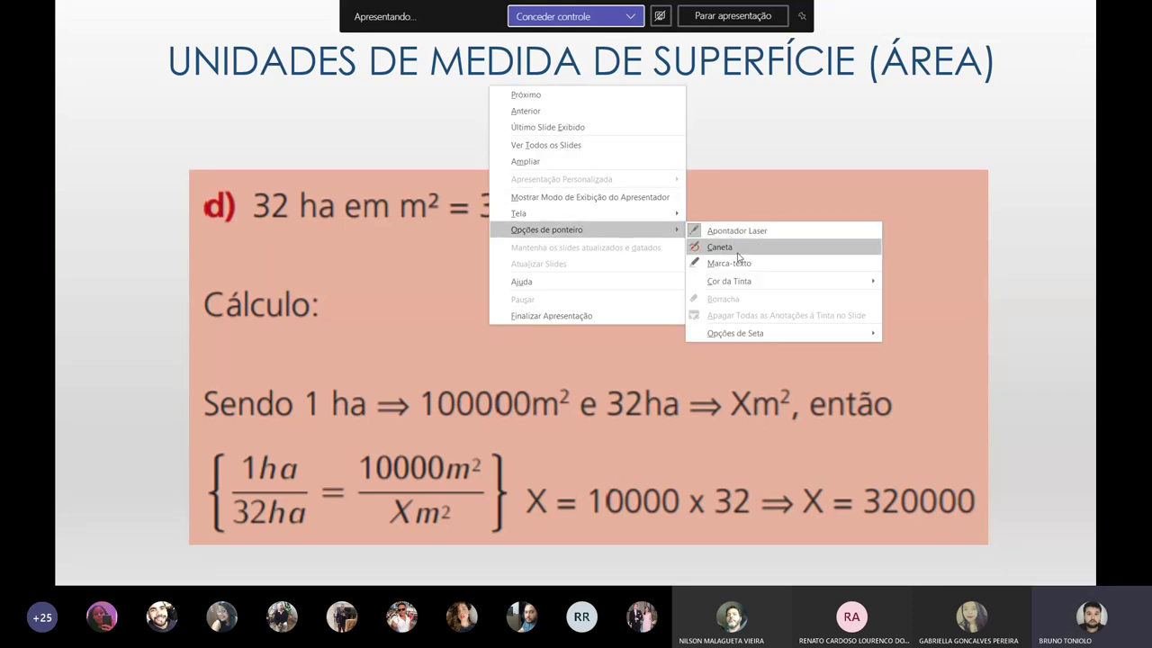
left_click(739, 251)
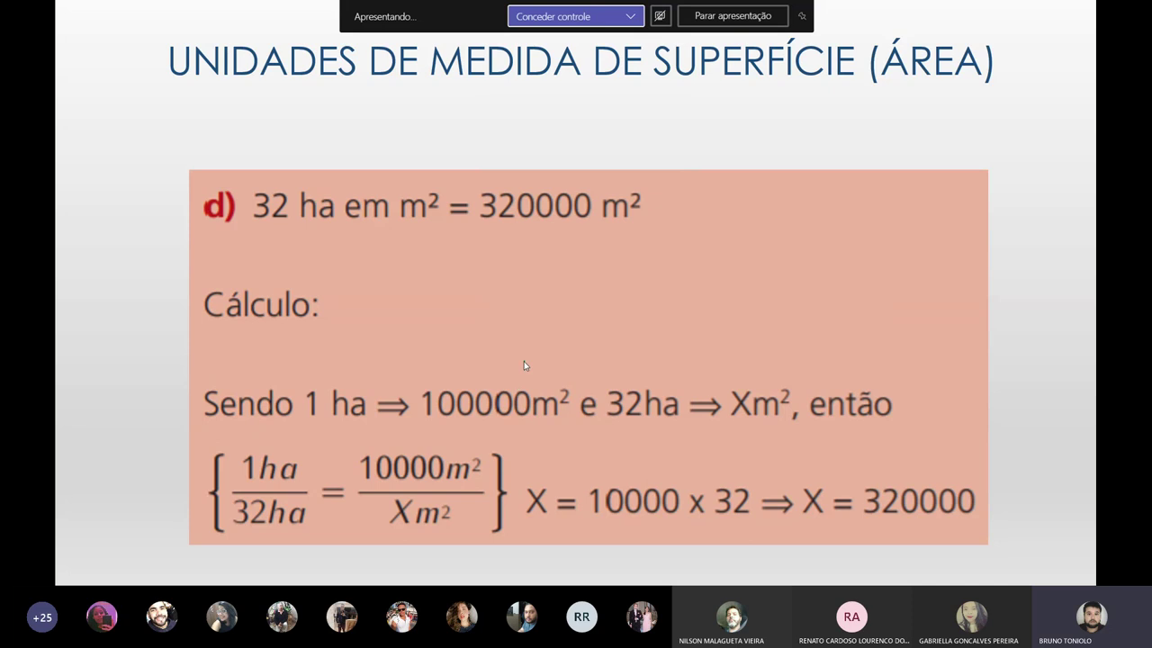
right_click(524, 361)
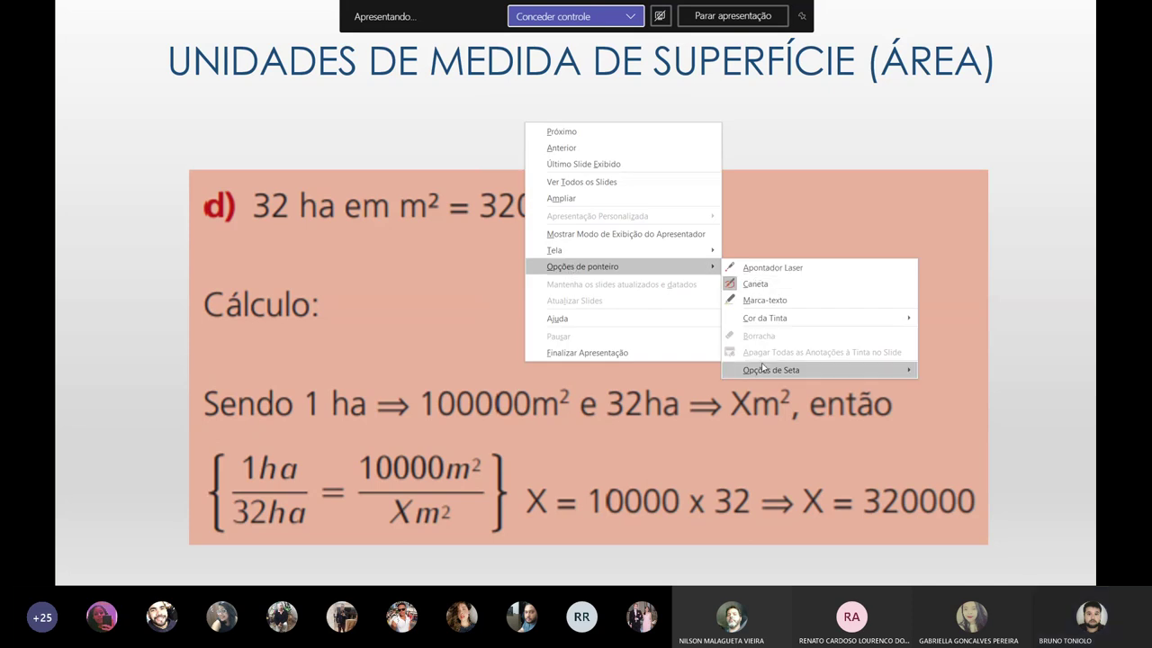
mouse_move(765, 317)
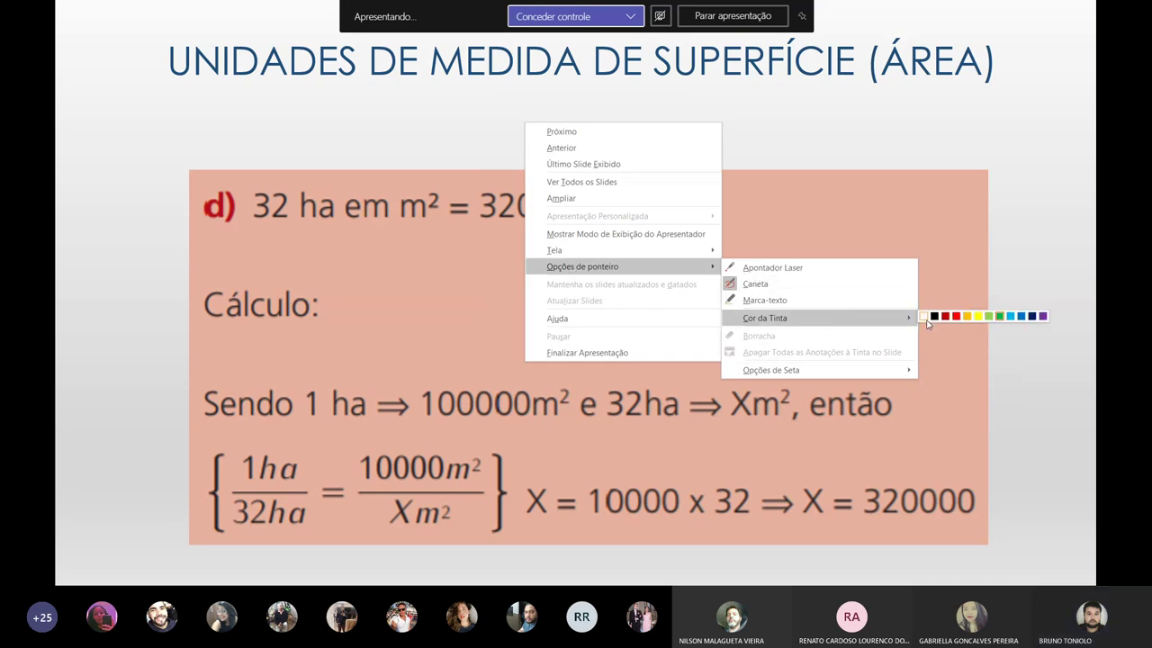
left_click(957, 316)
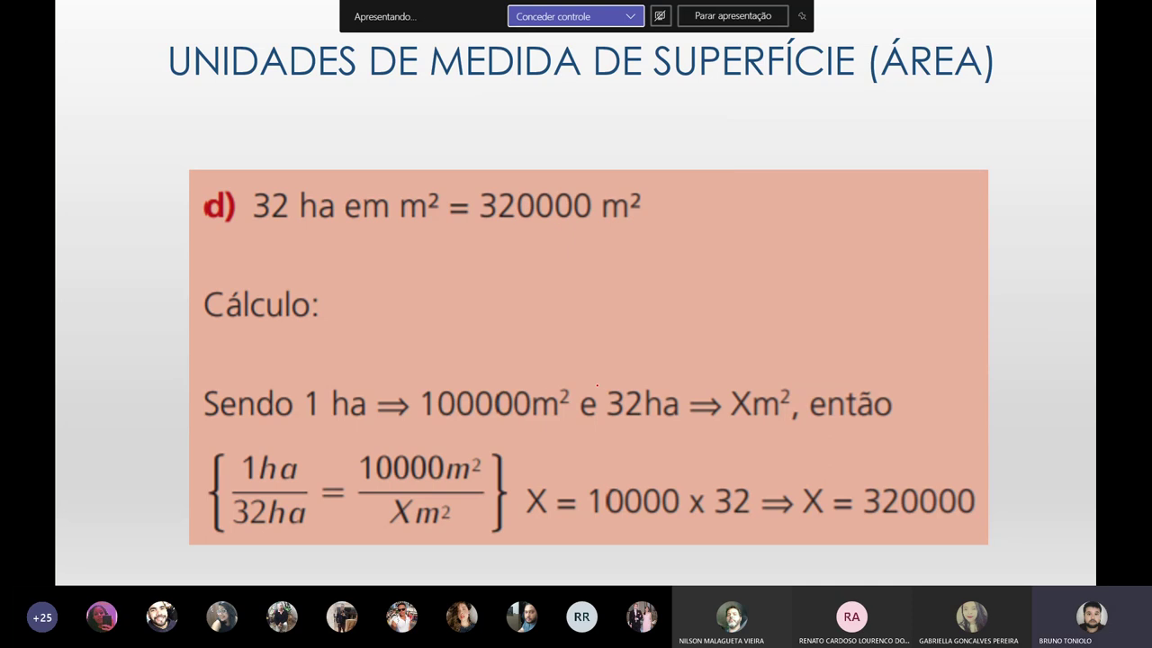
Step: Mark up example d)'s 1ha proportion in red, then move on to the RESUMO slide
mouse_move(522, 394)
left_mouse_down()
mouse_move(530, 417)
mouse_move(524, 407)
left_mouse_up()
left_click_drag(303, 471, 369, 512)
left_click_drag(512, 511, 506, 493)
key("Right")
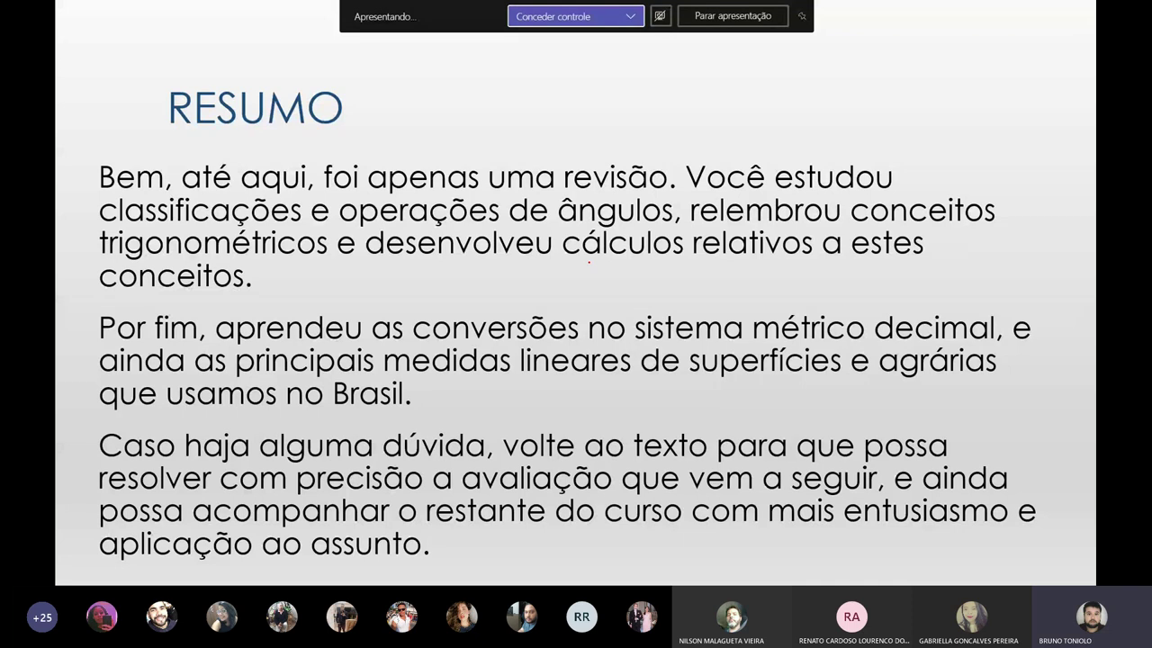
Step: Advance from the summary through the ATIVIDADES slides to the exercises 4 and 5 slide
key("Right")
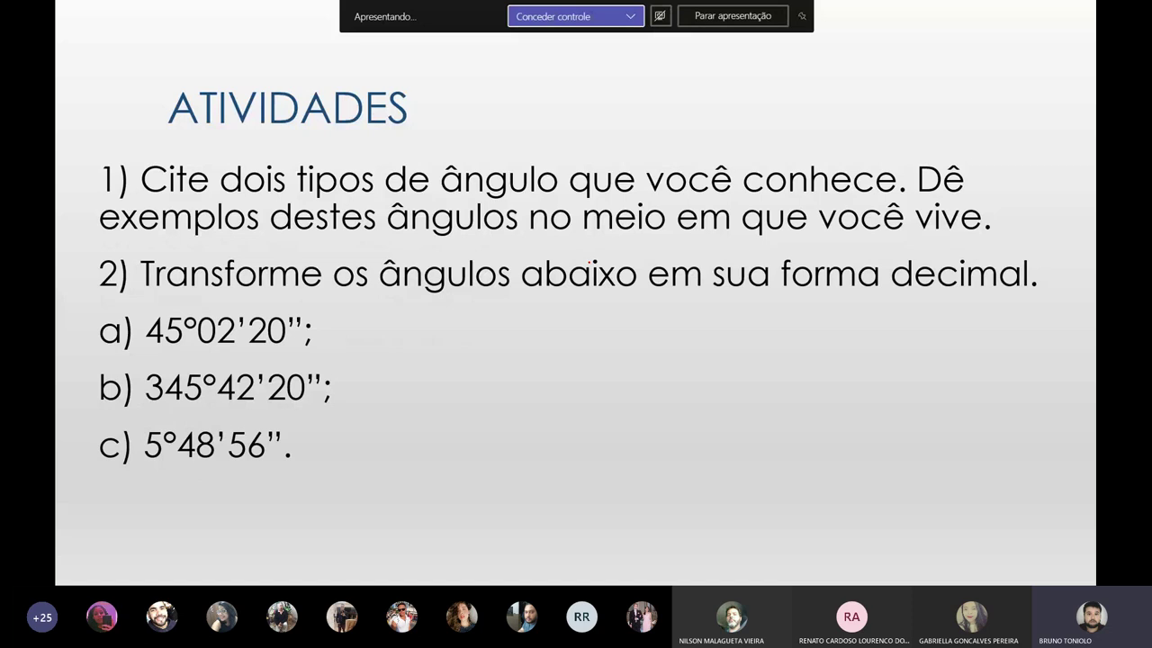
key("Right")
key("Left")
key("Right")
key("Right")
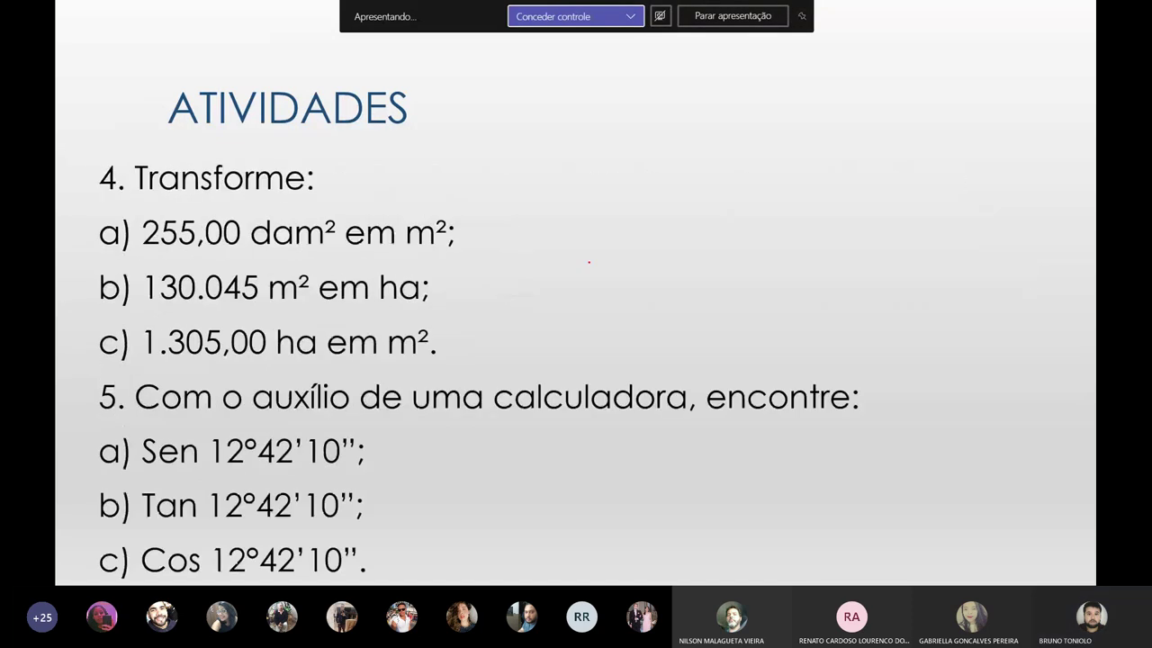
key("Right")
key("Left")
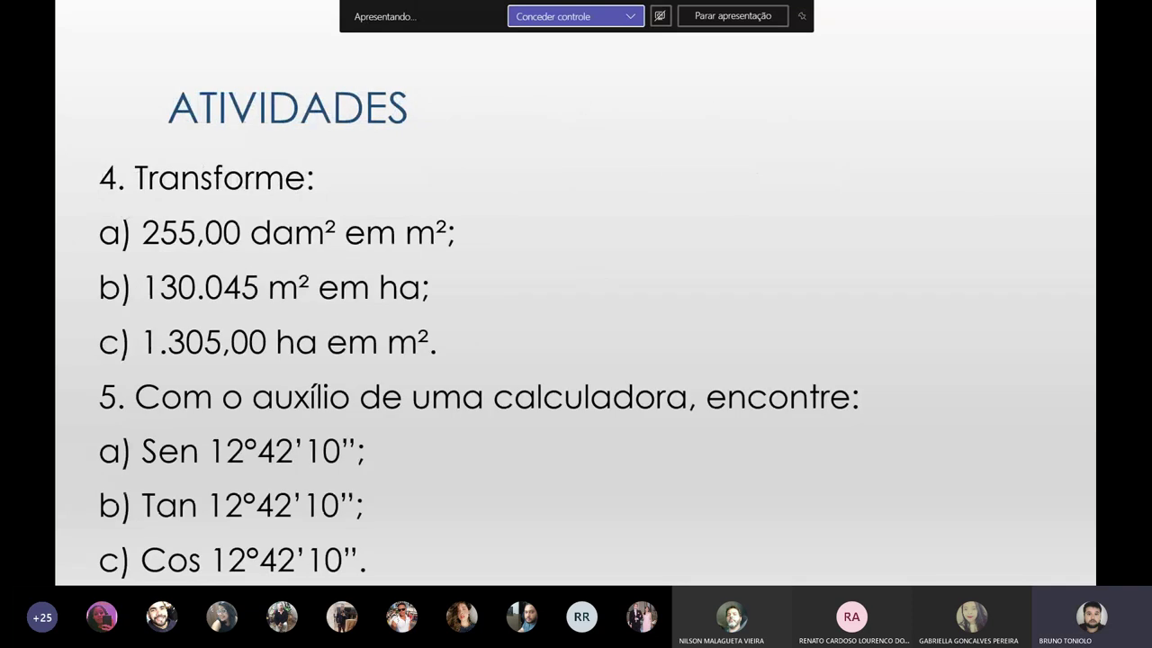
Step: End the slideshow, dismissing the confirmation prompt, to return to editing view on slide 45
key("Escape")
left_click(610, 326)
key("Escape")
mouse_move(339, 573)
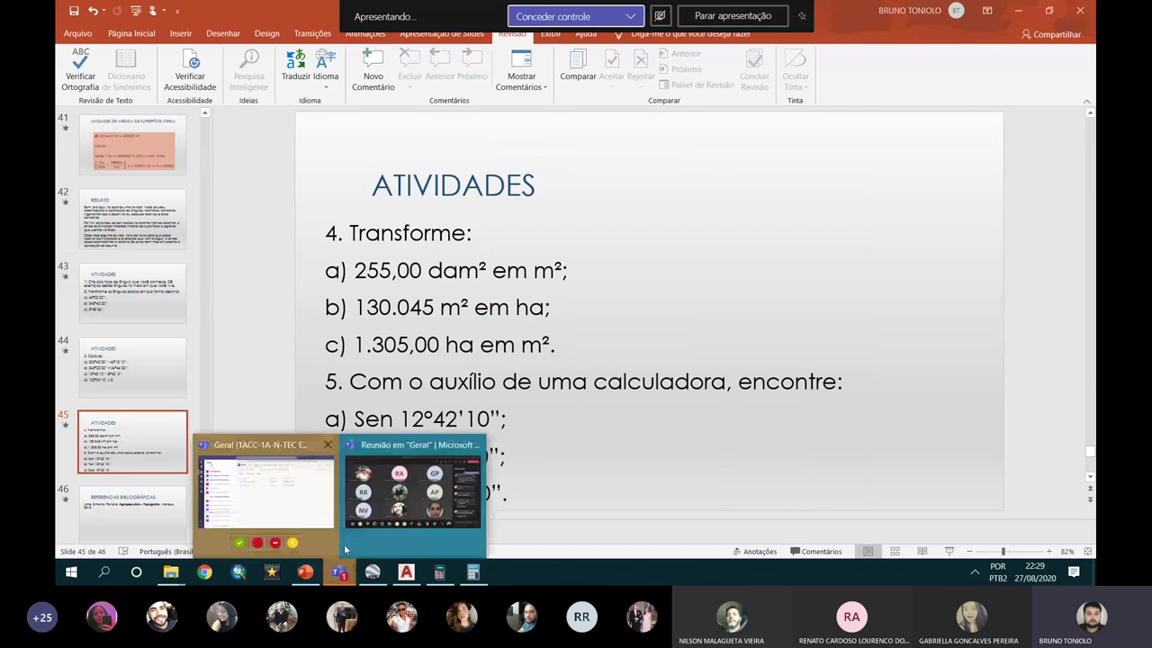
Step: Open Tarefa 1 TACC - Revisão Matemática from Tarefas in student view and launch its quiz form
left_click(306, 495)
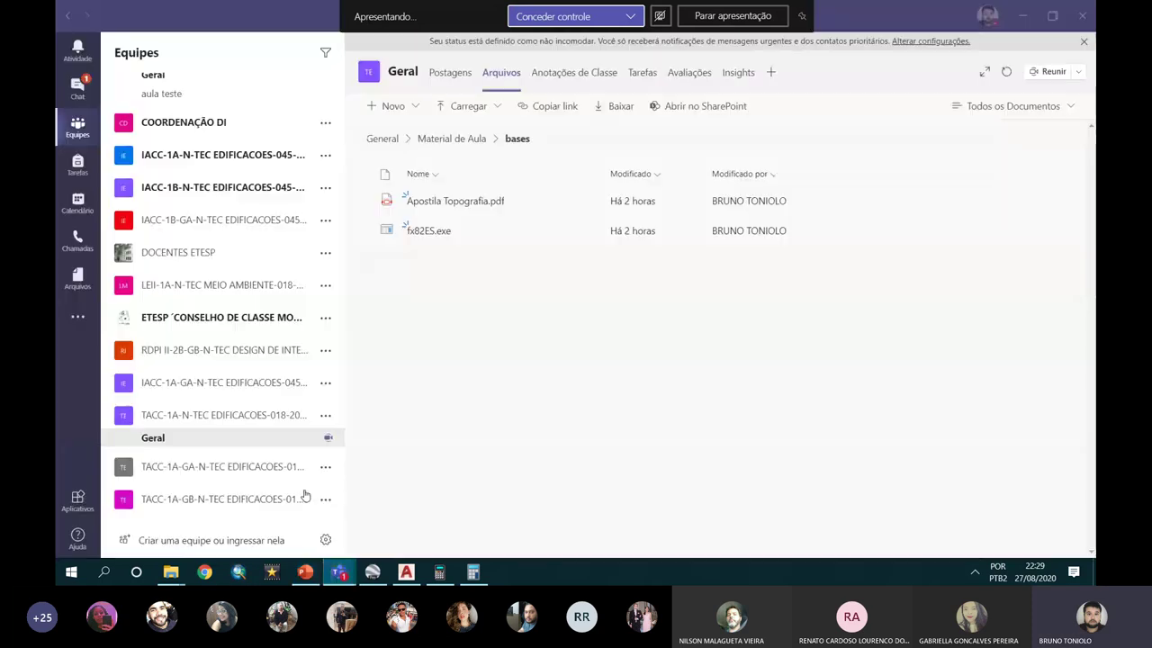
left_click(655, 81)
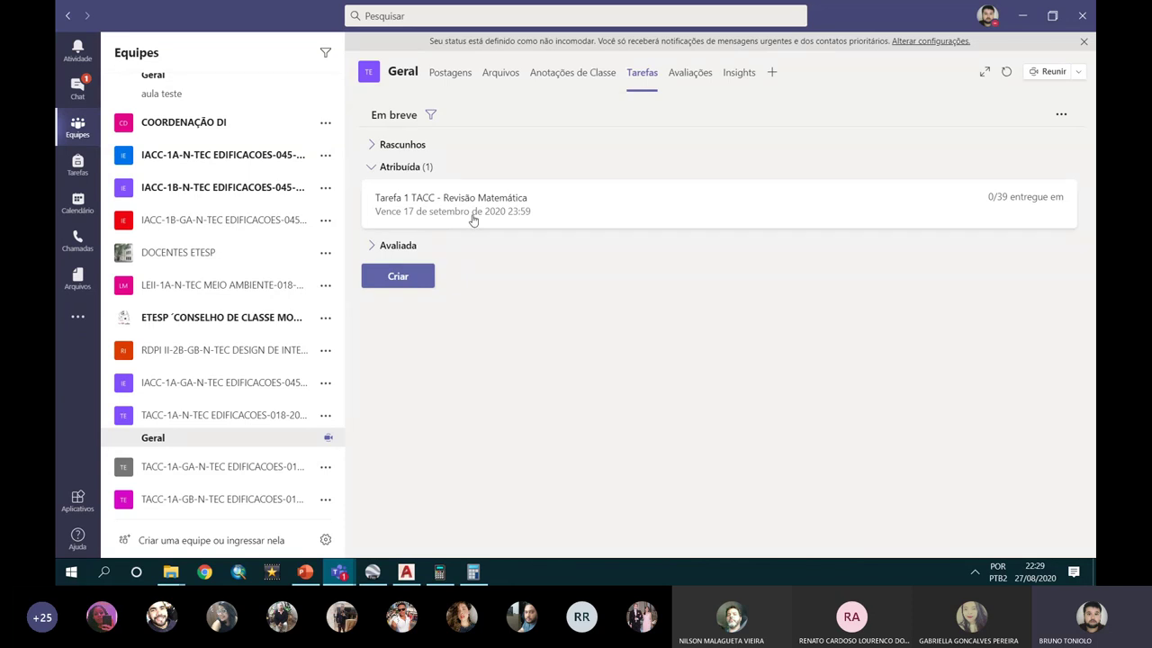
left_click(473, 218)
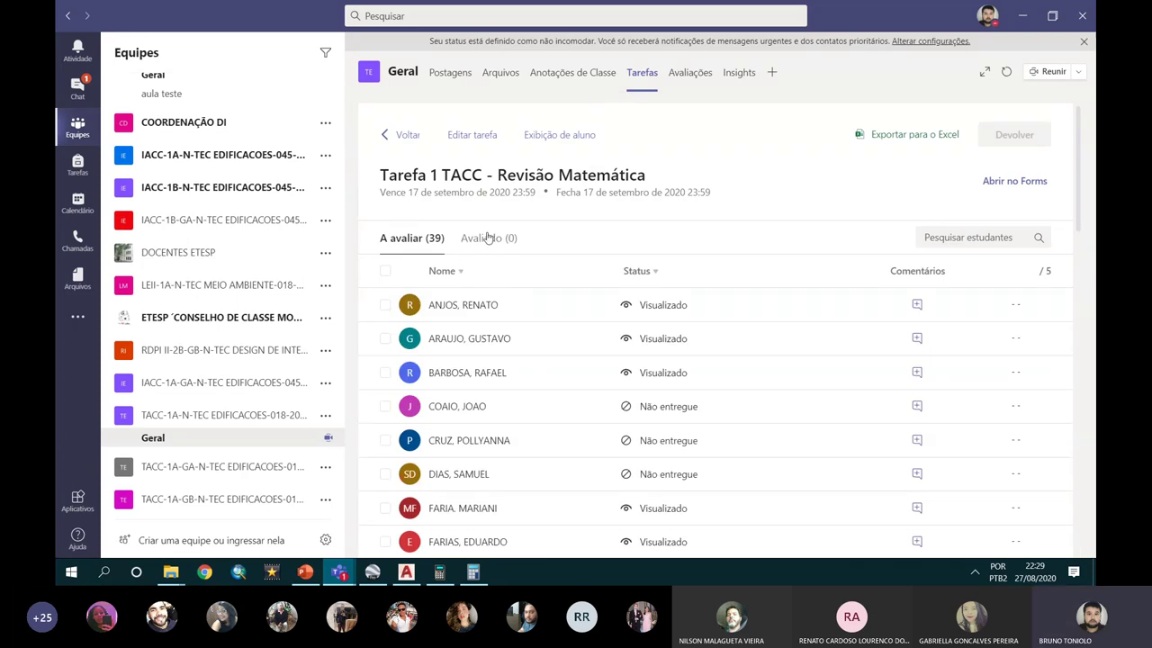
left_click(393, 135)
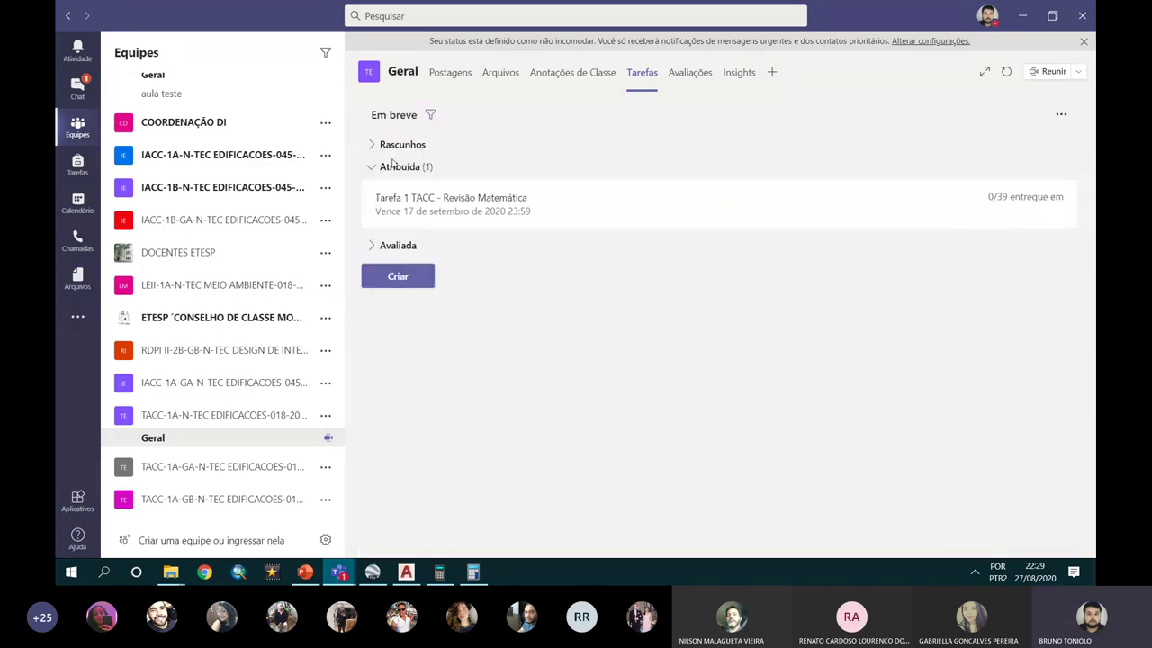
left_click(439, 205)
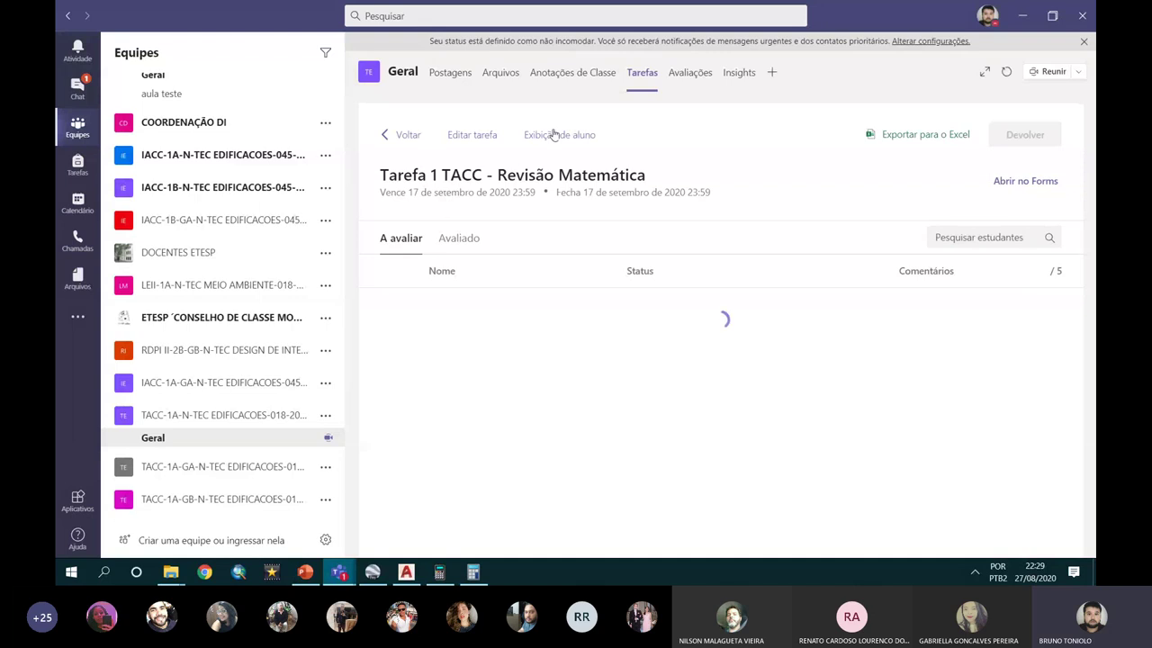
left_click(552, 136)
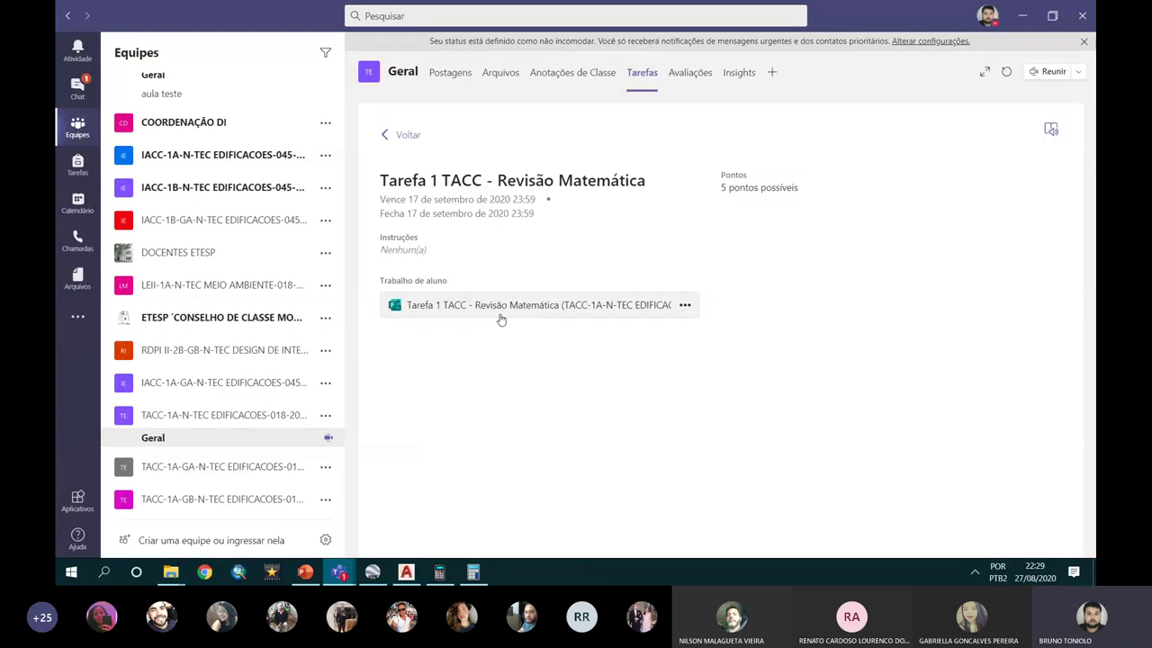
left_click(510, 311)
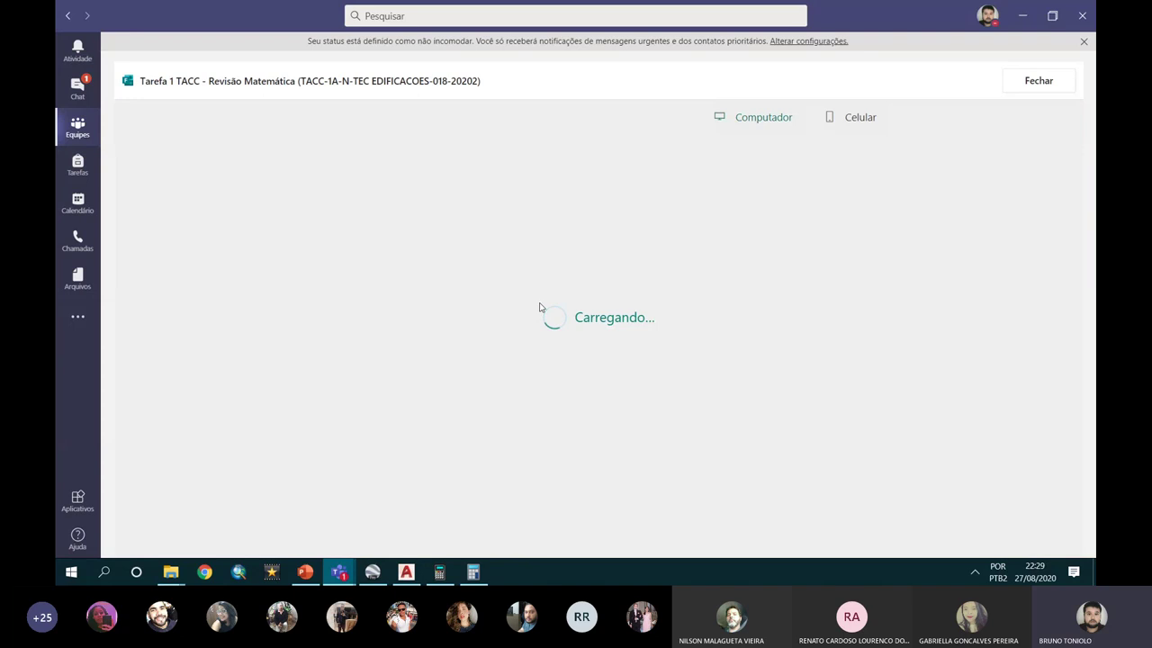
Step: Scroll through the quiz, checking the answer boxes for questions 2, 3 and 5
scroll(539, 307, "down", 2)
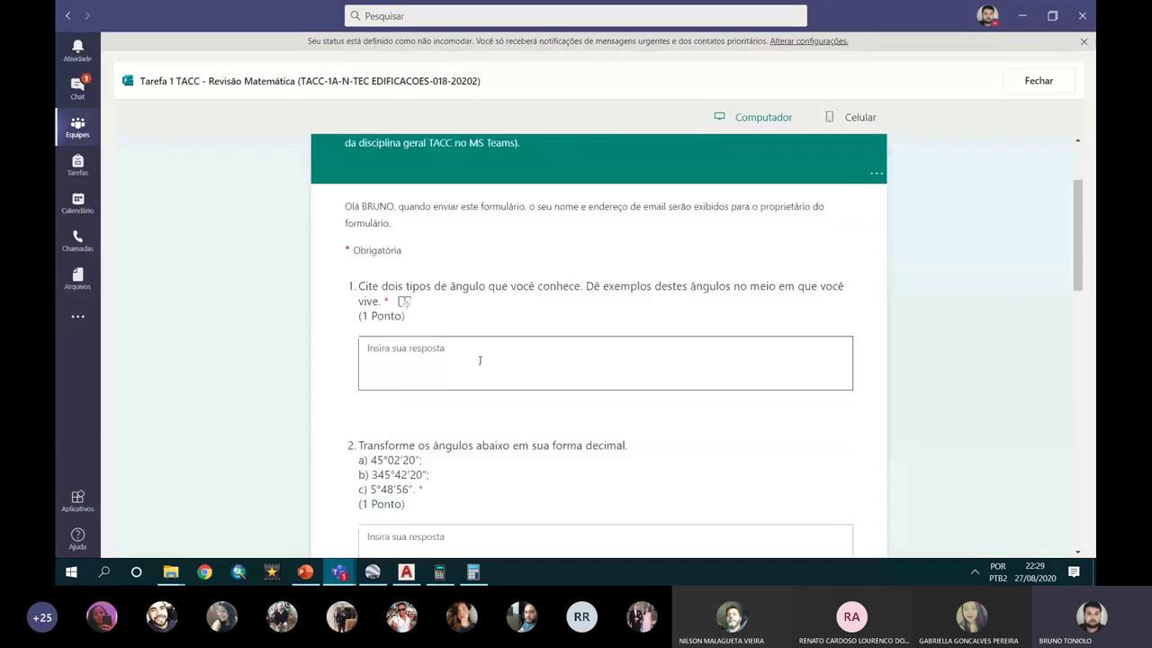
scroll(477, 355, "down", 1)
left_click(428, 468)
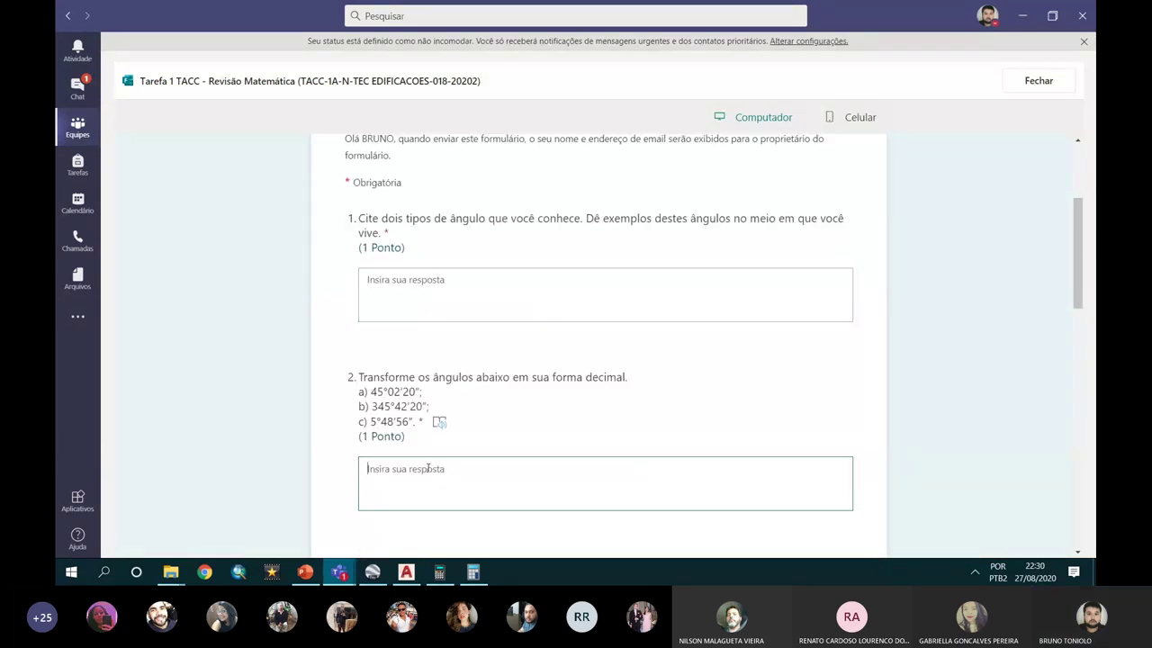
scroll(429, 468, "down", 1)
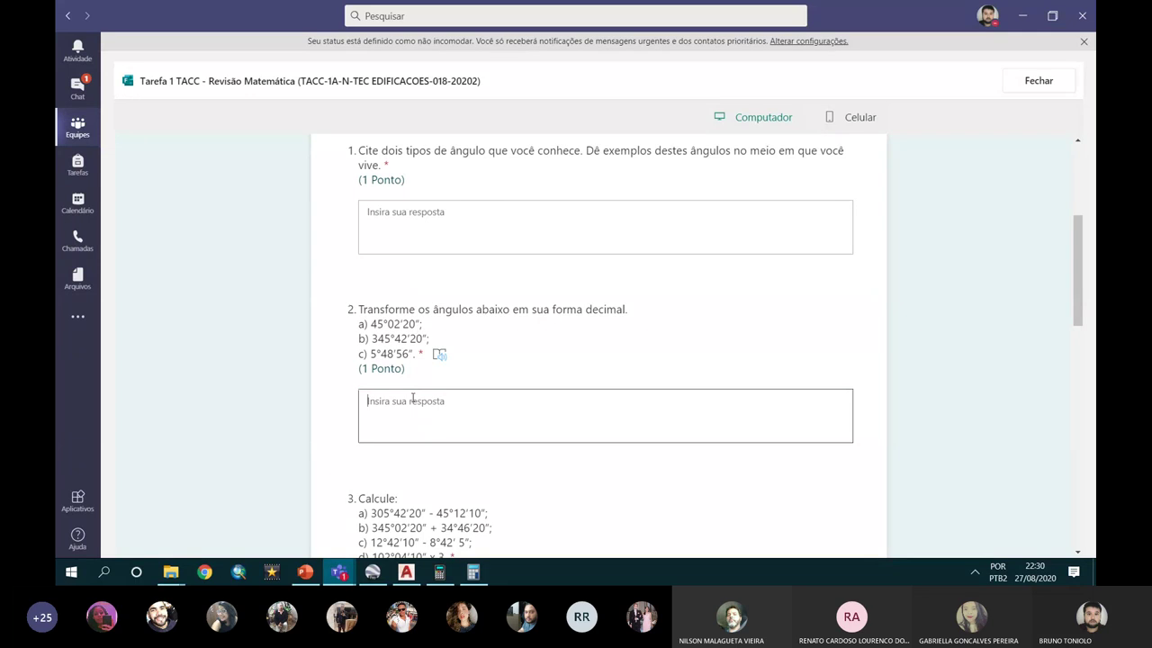
scroll(417, 401, "down", 2)
left_click(439, 441)
scroll(439, 441, "down", 5)
scroll(458, 406, "down", 5)
left_click(446, 300)
Step: Close the quiz form and switch over to Google Earth Pro
scroll(447, 299, "up", 2)
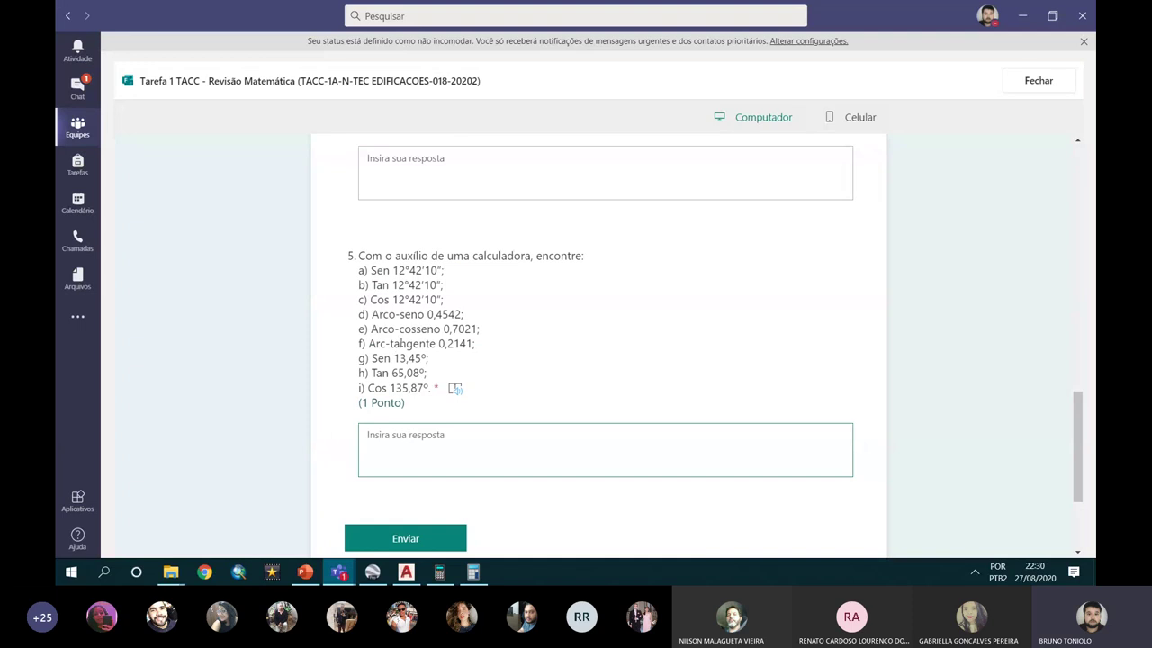
left_click(1044, 81)
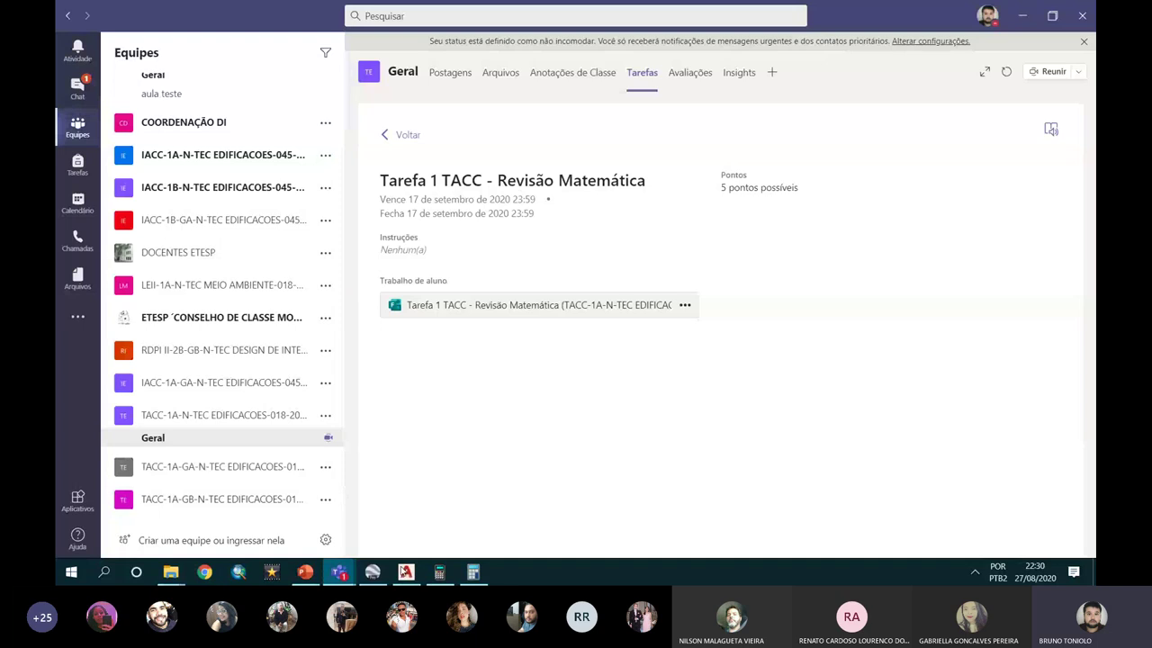
left_click(373, 573)
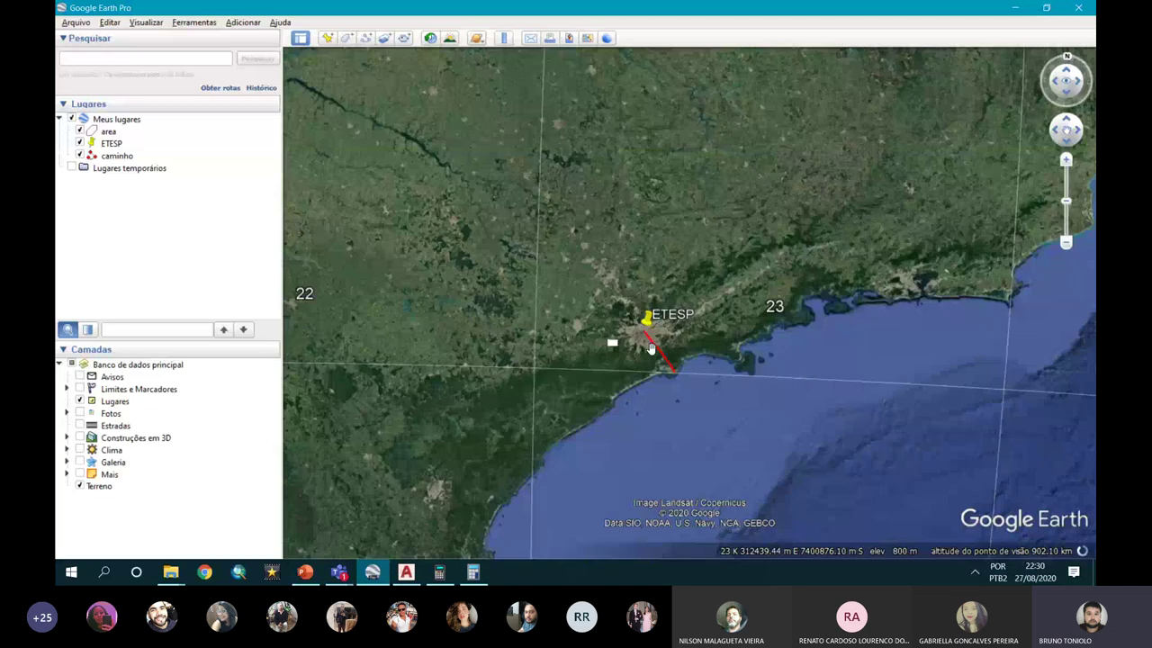
Step: Delete the ETESP placemark and the caminho path from Meus lugares, confirming each
scroll(651, 348, "up", 5)
left_click(117, 156)
right_click(117, 157)
key("Escape")
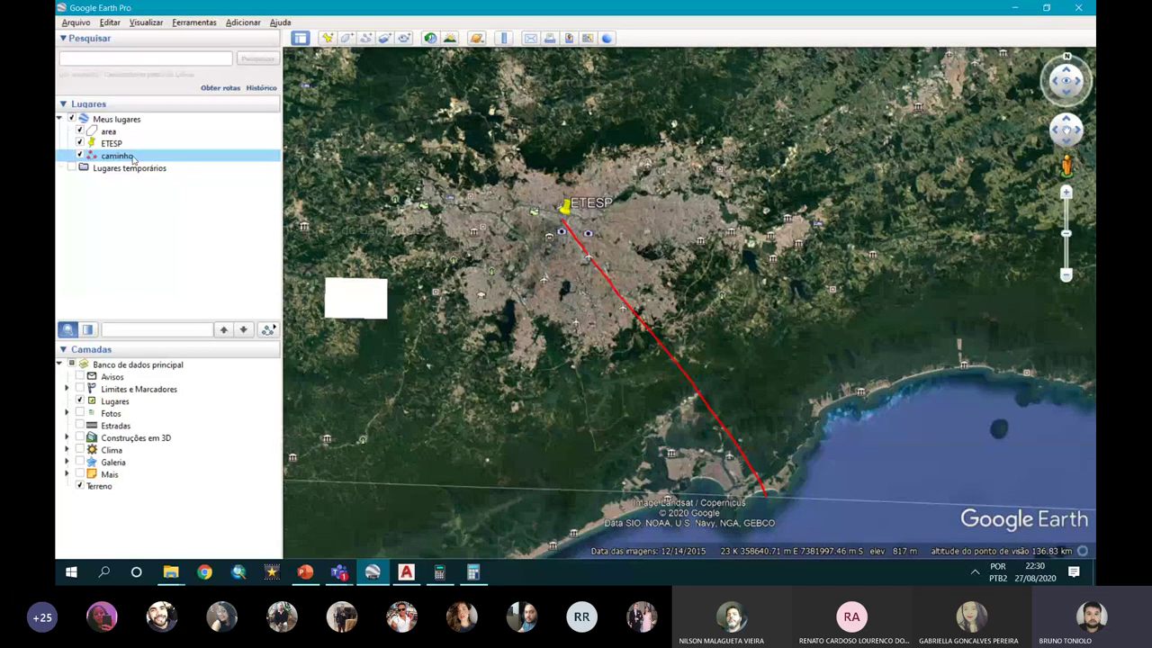
left_click(112, 143)
right_click(112, 143)
left_click(166, 203)
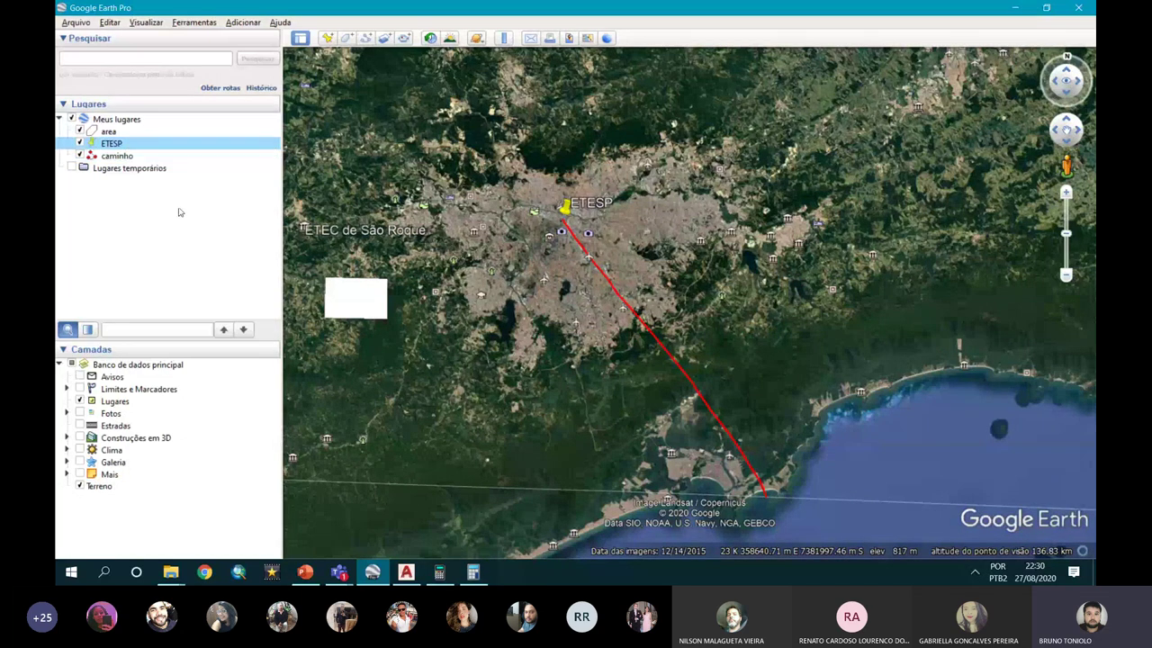
left_click(582, 302)
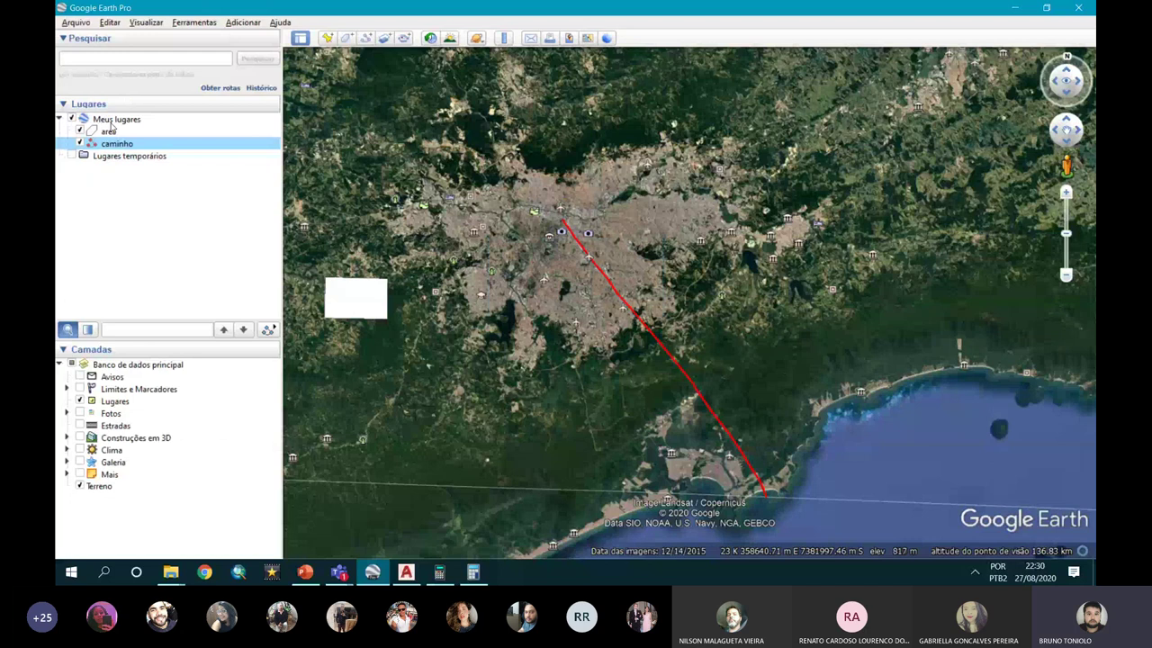
key("Delete")
left_click(571, 298)
Step: Delete the area polygon from Meus lugares and confirm the deletion
scroll(565, 248, "up", 2)
scroll(565, 247, "up", 2)
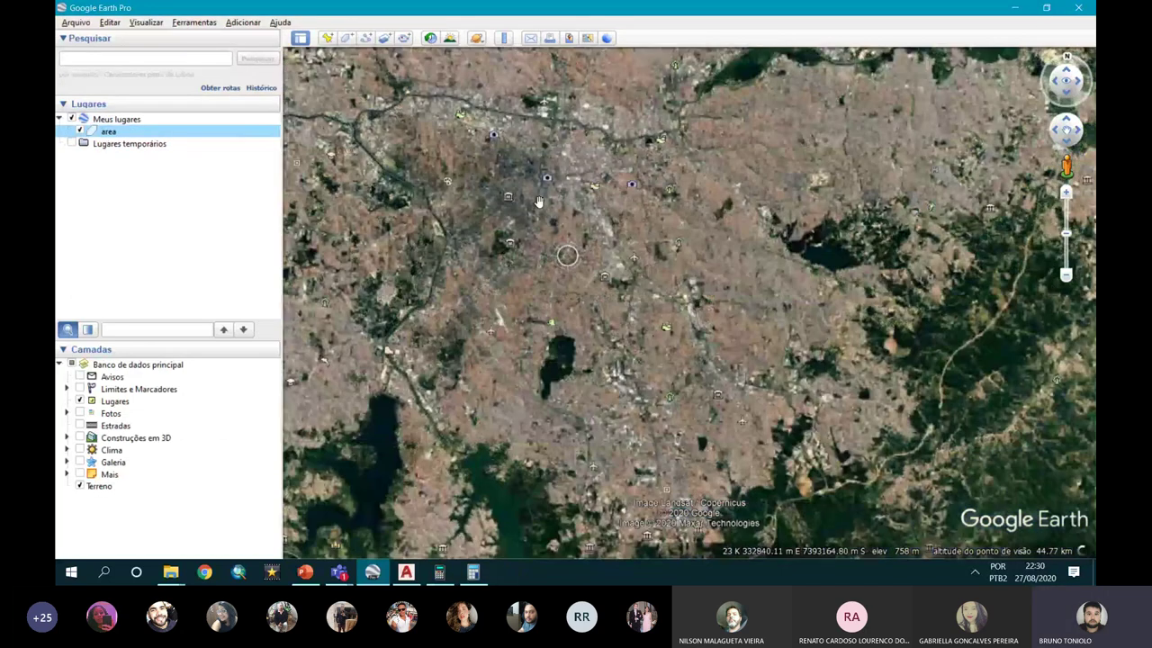
scroll(538, 202, "up", 2)
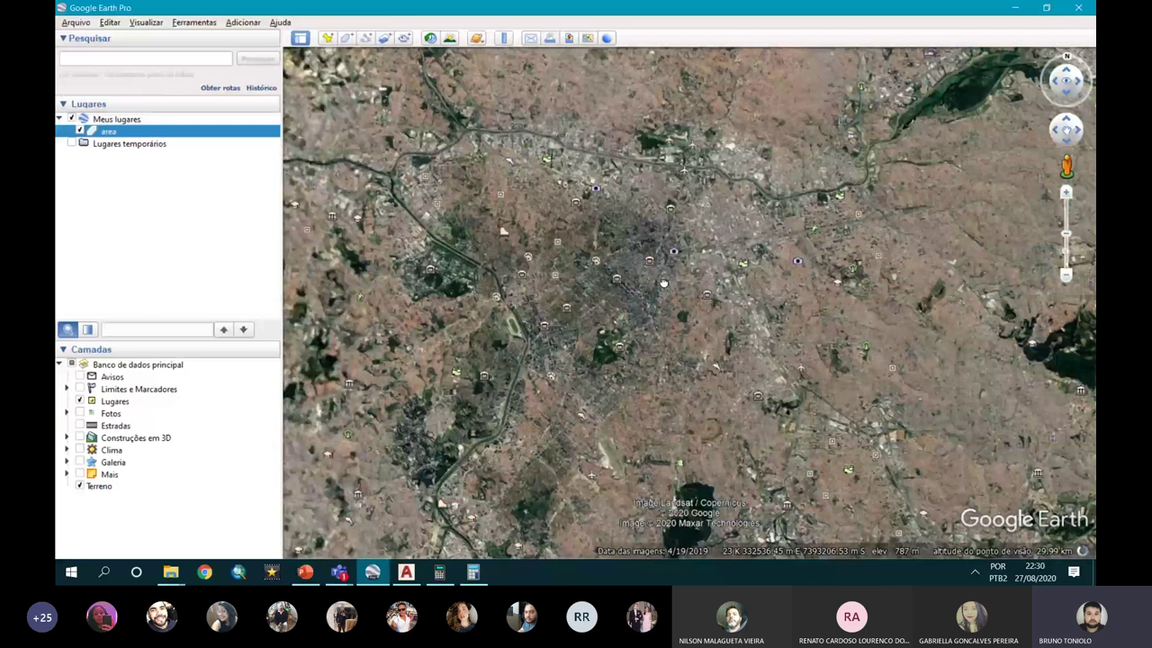
scroll(663, 283, "up", 1)
scroll(565, 197, "down", 3)
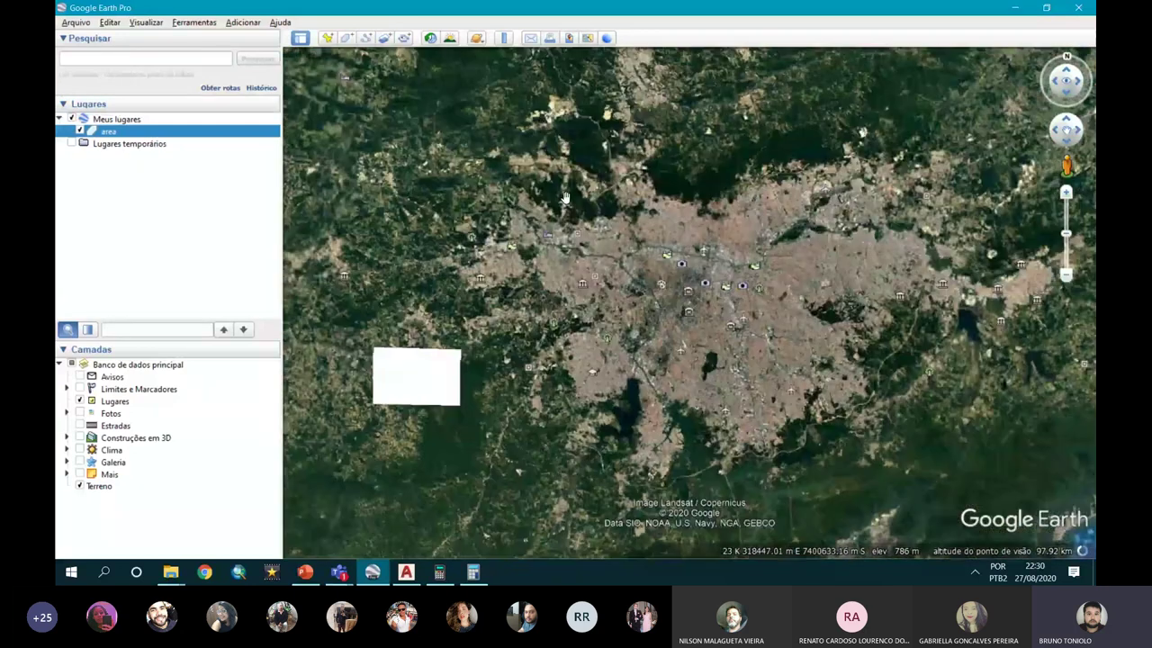
right_click(136, 131)
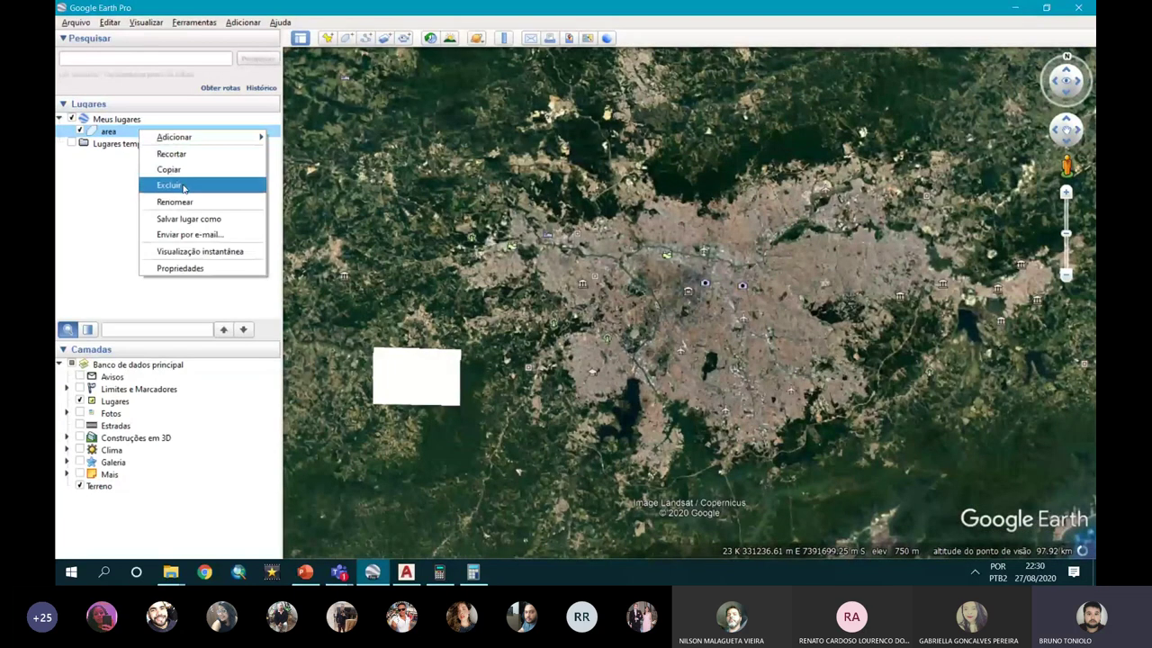
left_click(184, 185)
left_click(563, 298)
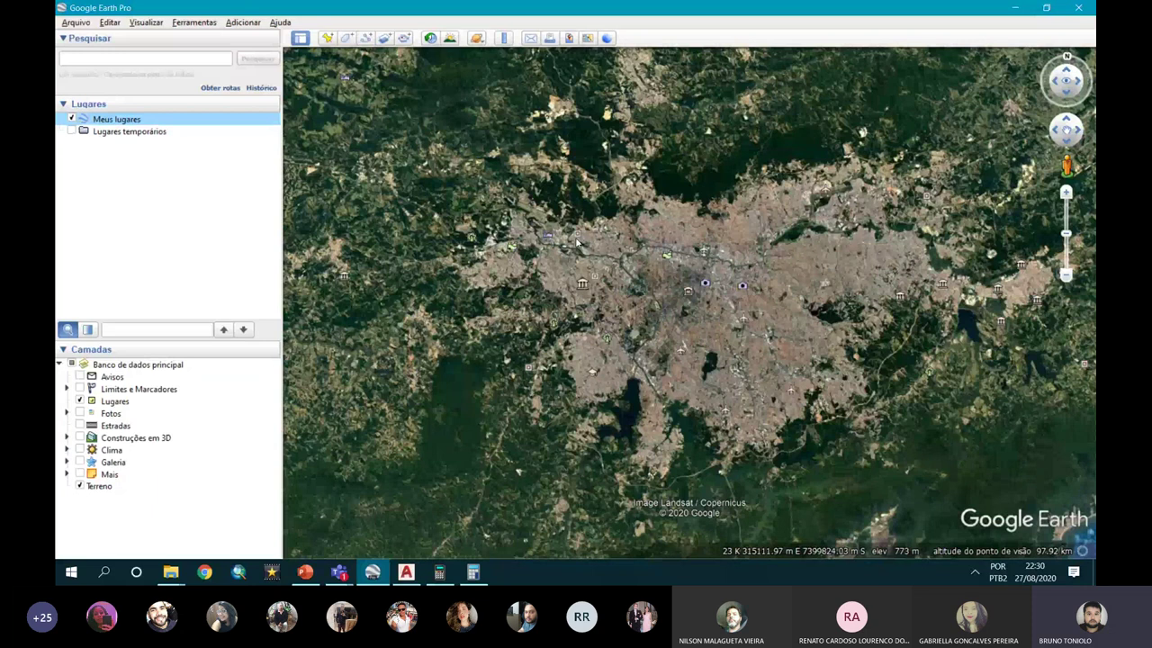
Step: Zoom and pan the map over the nearby central São Paulo streets
scroll(579, 241, "up", 2)
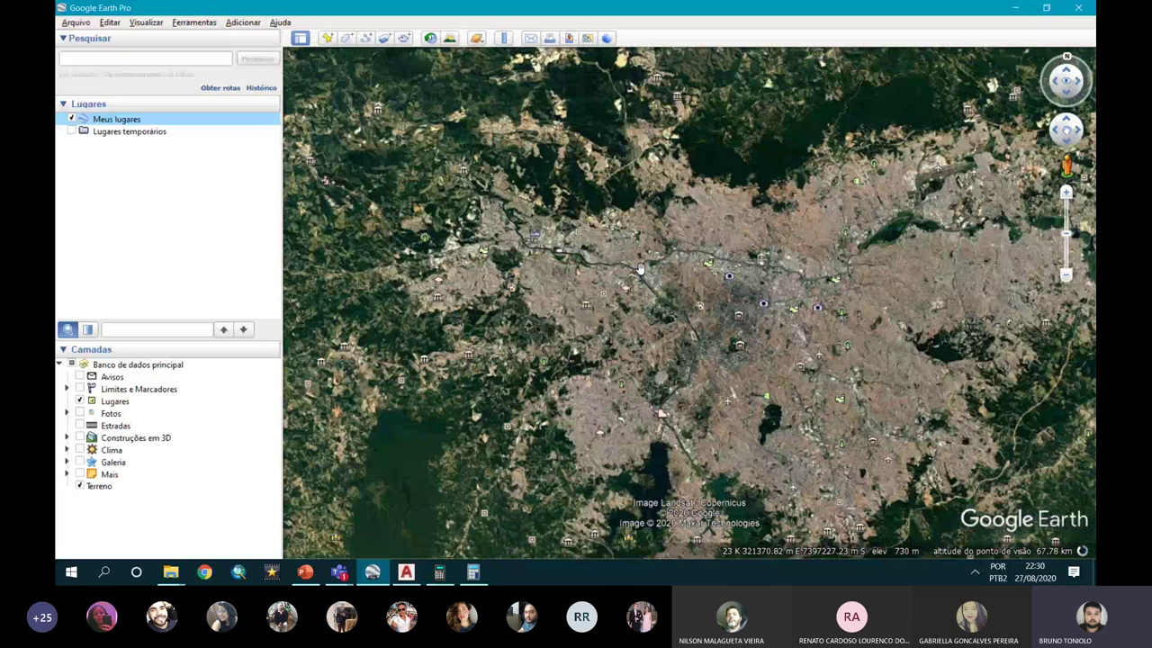
scroll(640, 268, "up", 5)
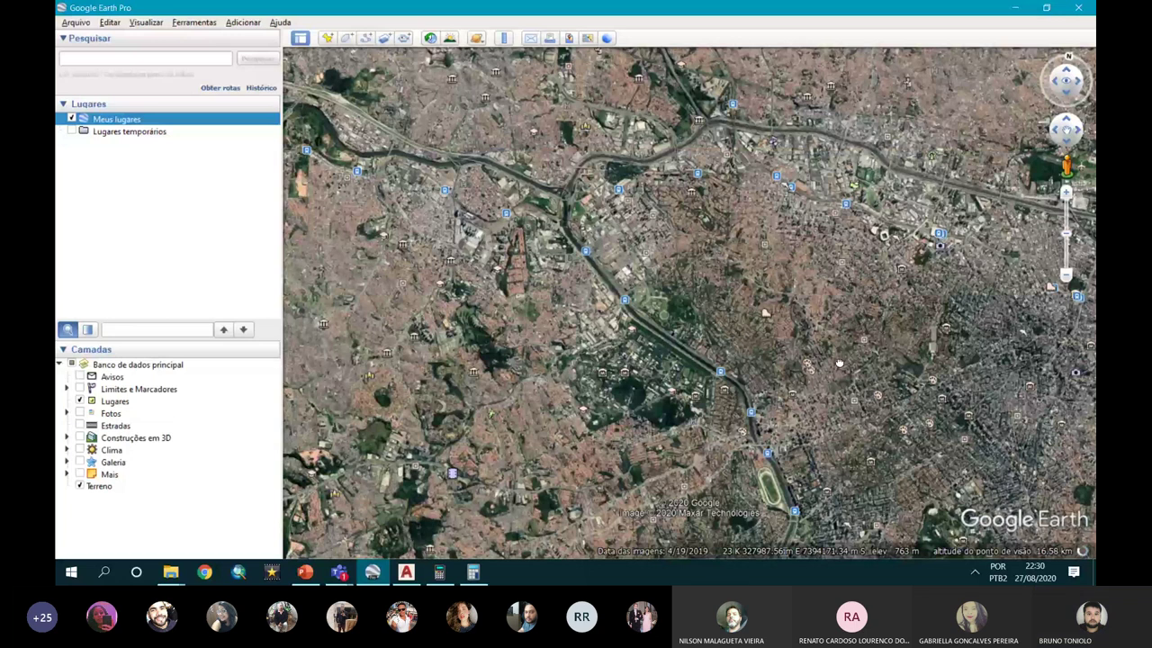
scroll(839, 364, "down", 3)
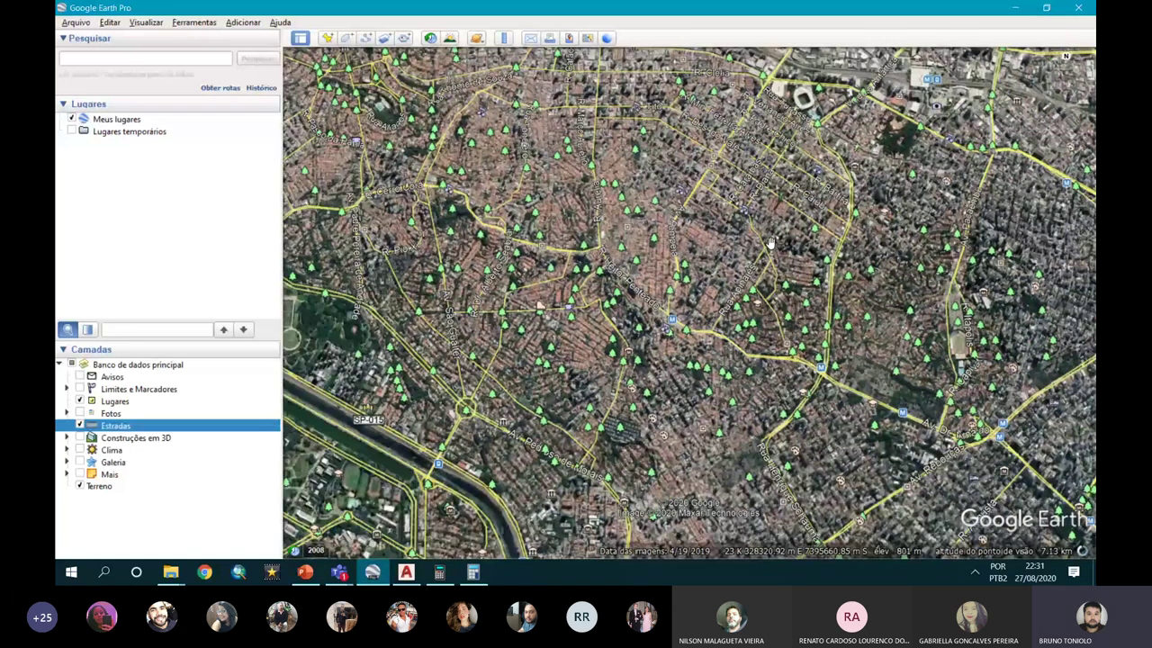
left_click_drag(770, 243, 628, 255)
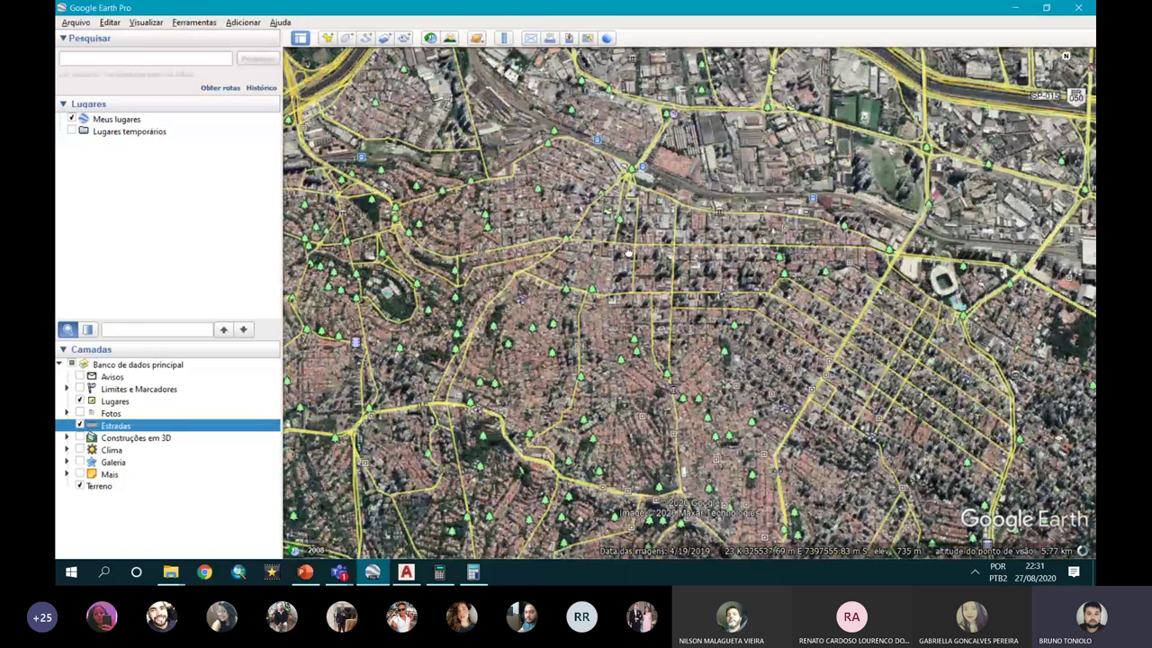
Step: Search for FATEC and zoom in on the Jardim da Luz park
left_click(142, 57)
type("FATEC")
key("Return")
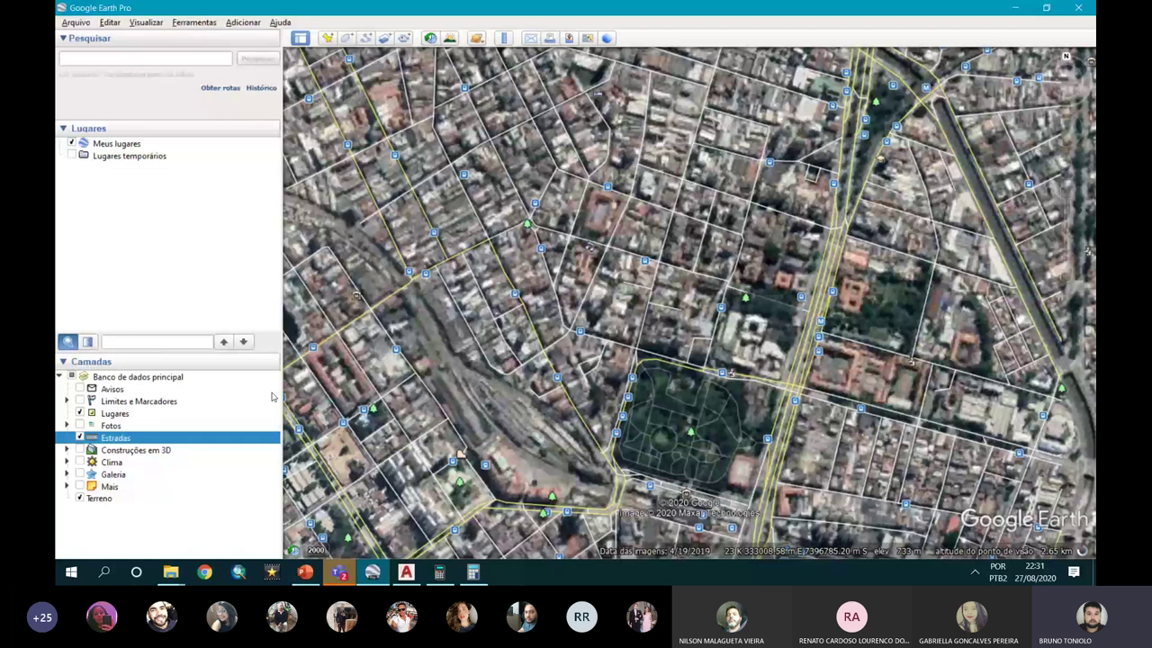
scroll(645, 248, "up", 3)
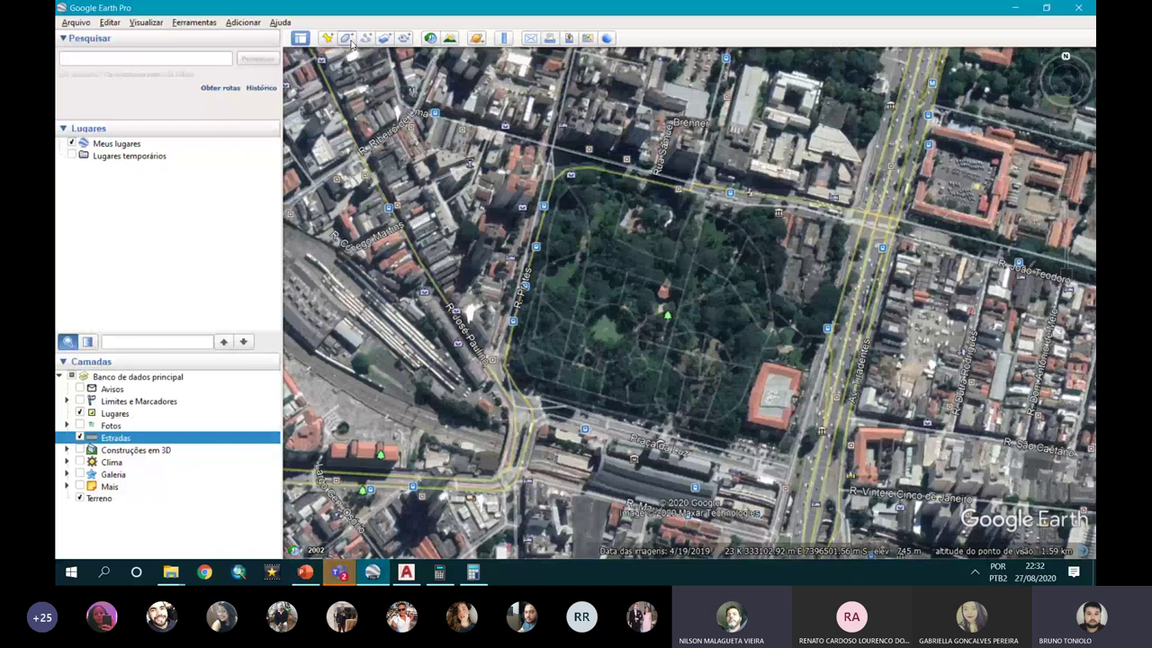
Step: Start a new polygon named 'Jardim da Luz' and set its area drawing style
left_click(347, 39)
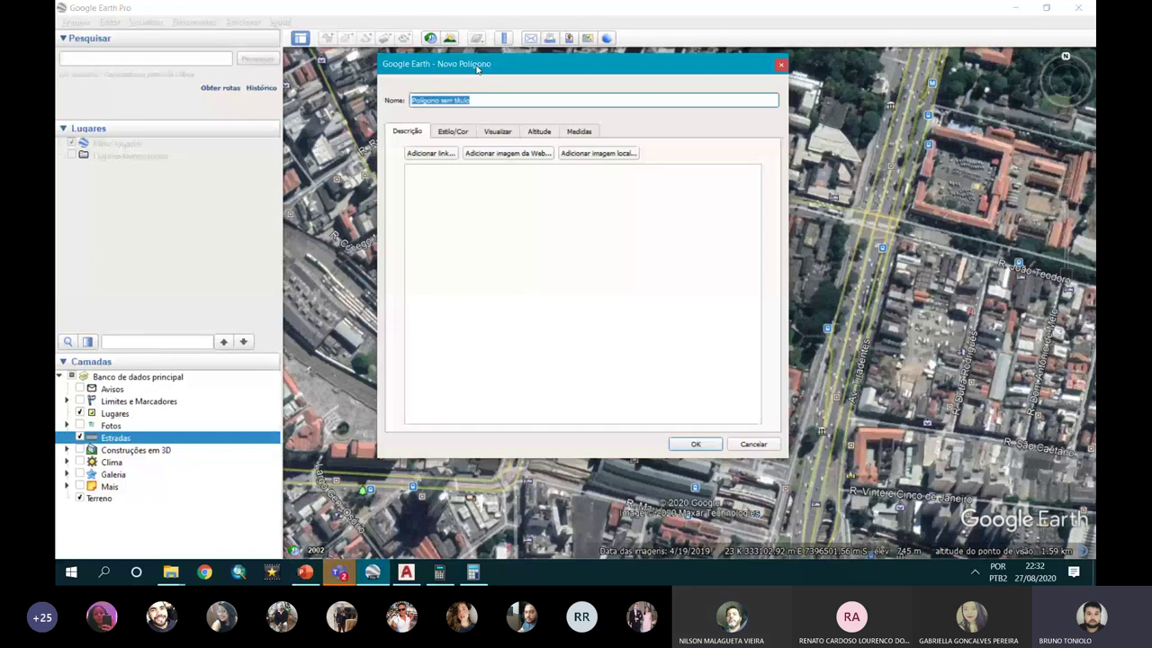
left_click_drag(477, 69, 958, 159)
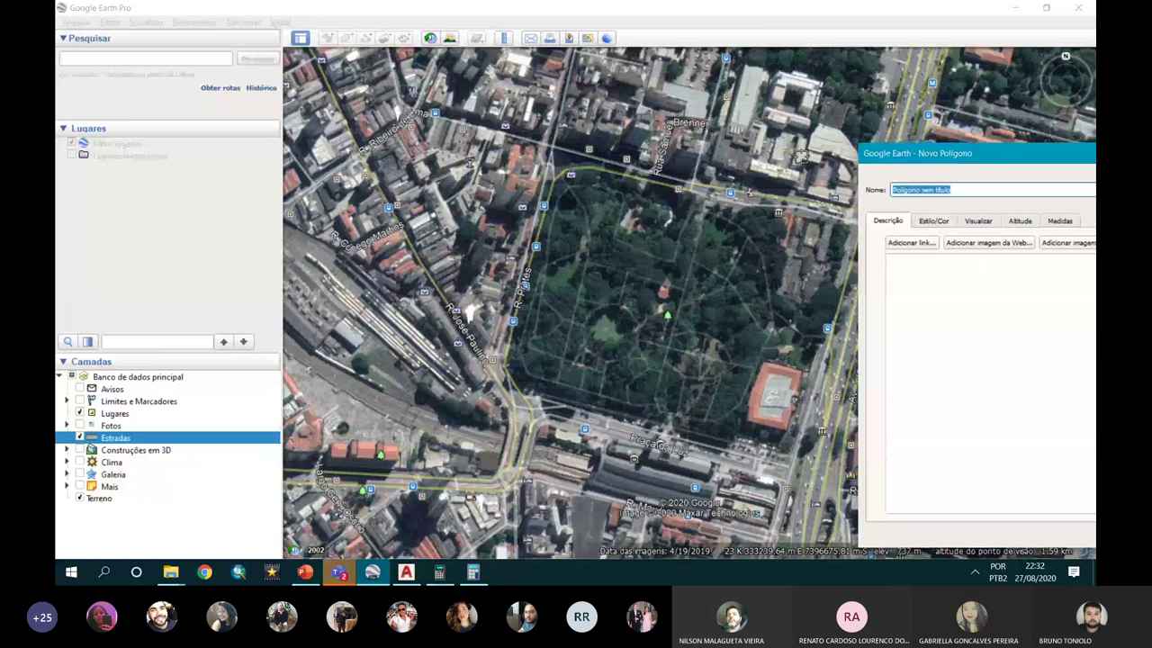
type("jARDI")
key("BackSpace")
key("BackSpace")
key("BackSpace")
type("Jardim da Luz")
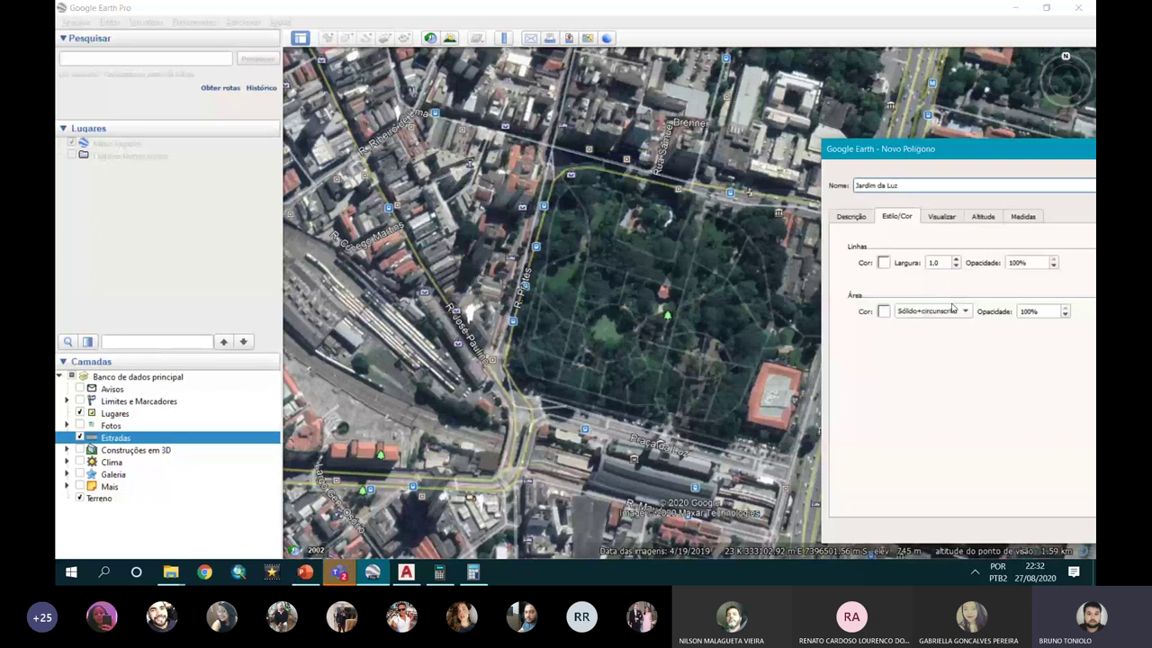
left_click(945, 311)
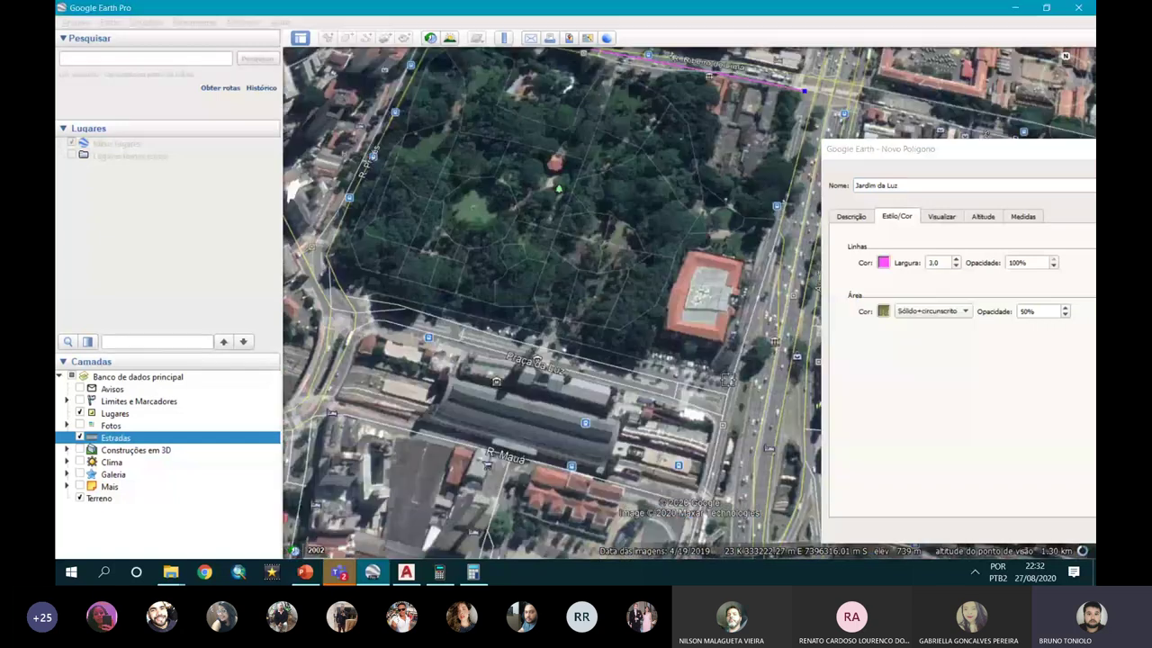
Step: Trace the park's corners on the map and save the Jardim da Luz polygon
scroll(726, 379, "down", 3)
scroll(371, 338, "up", 3)
left_click(516, 304)
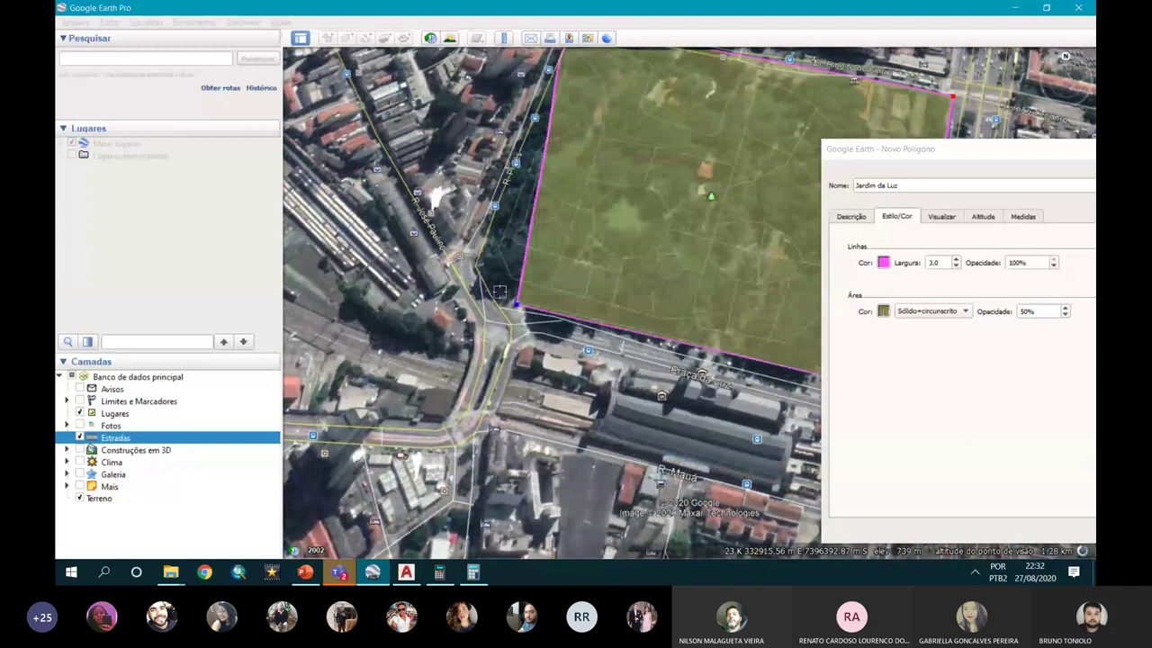
left_click(477, 266)
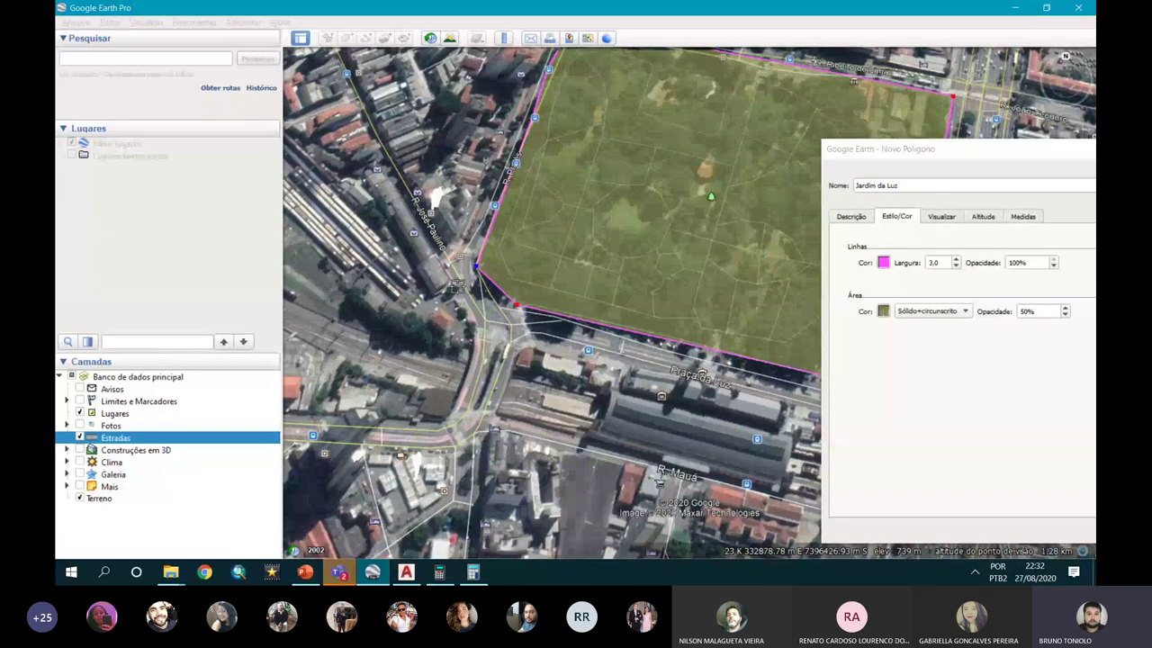
scroll(457, 287, "down", 2)
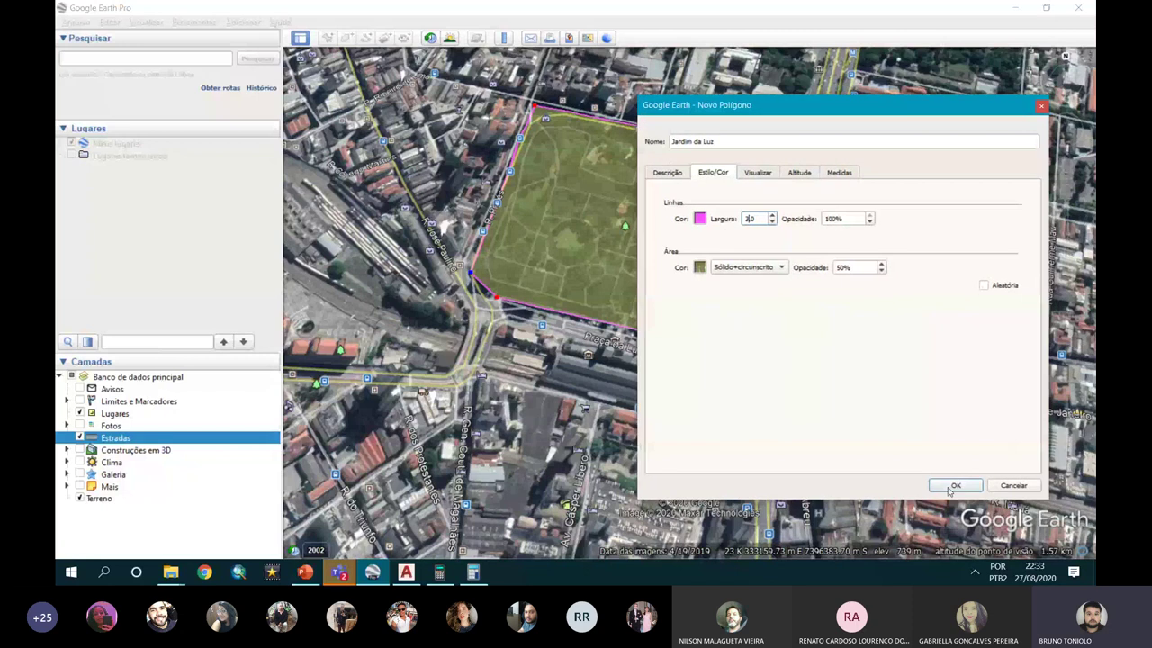
left_click(952, 484)
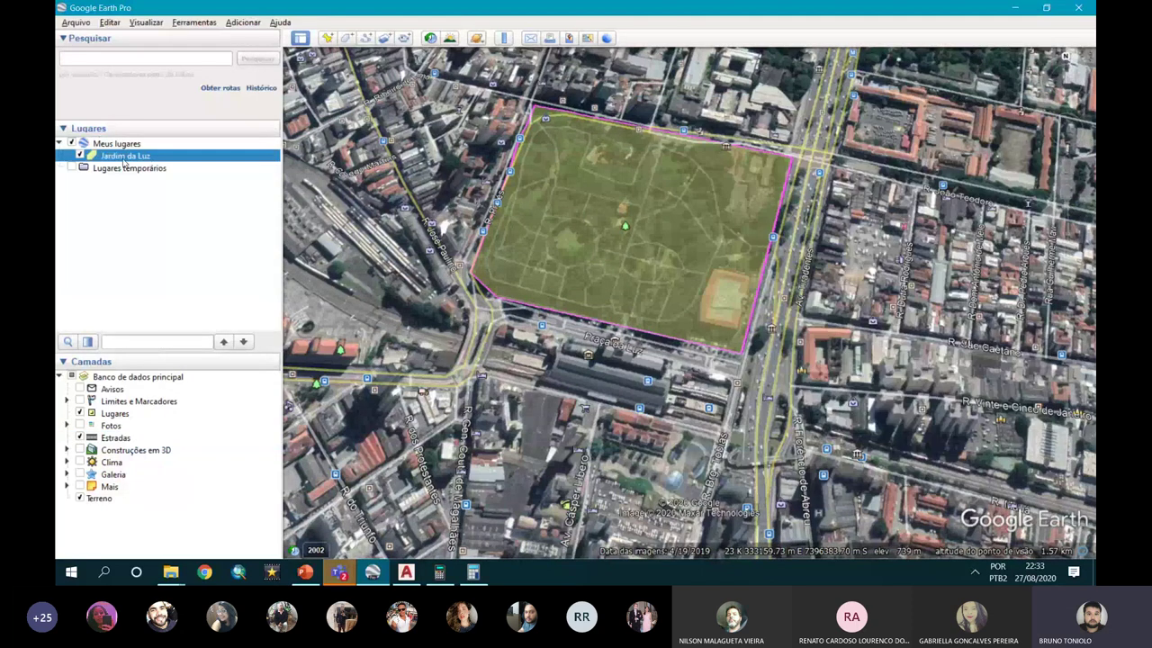
Step: Zoom out from the park and pan east to the residential blocks beside the canal
scroll(680, 331, "down", 1)
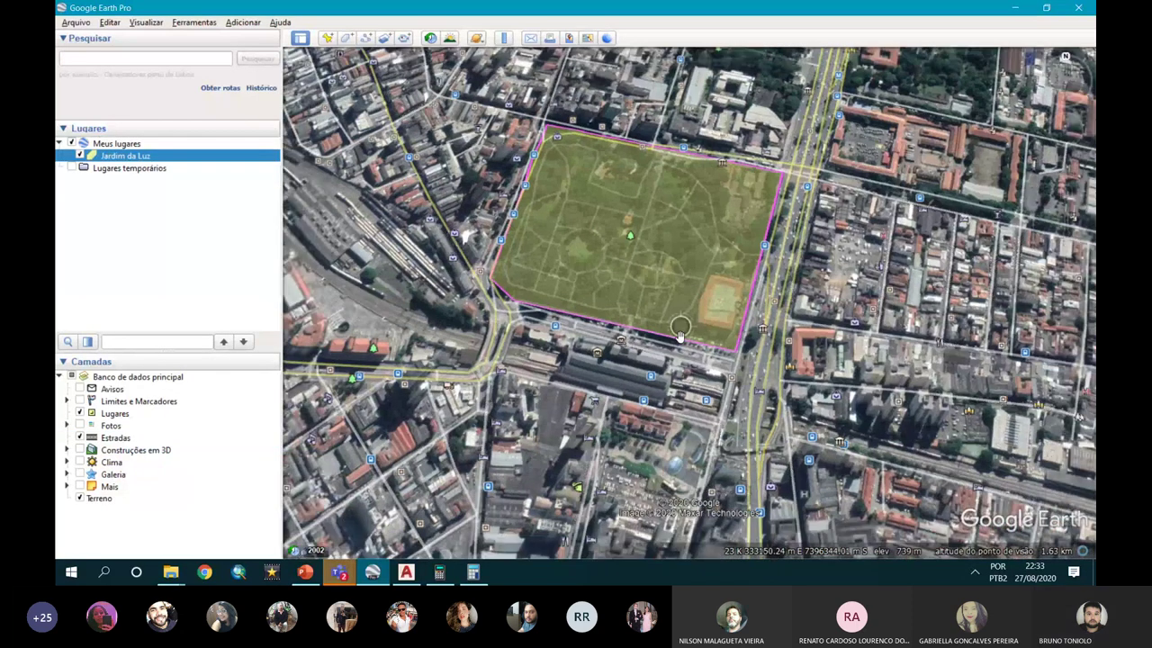
scroll(680, 335, "down", 3)
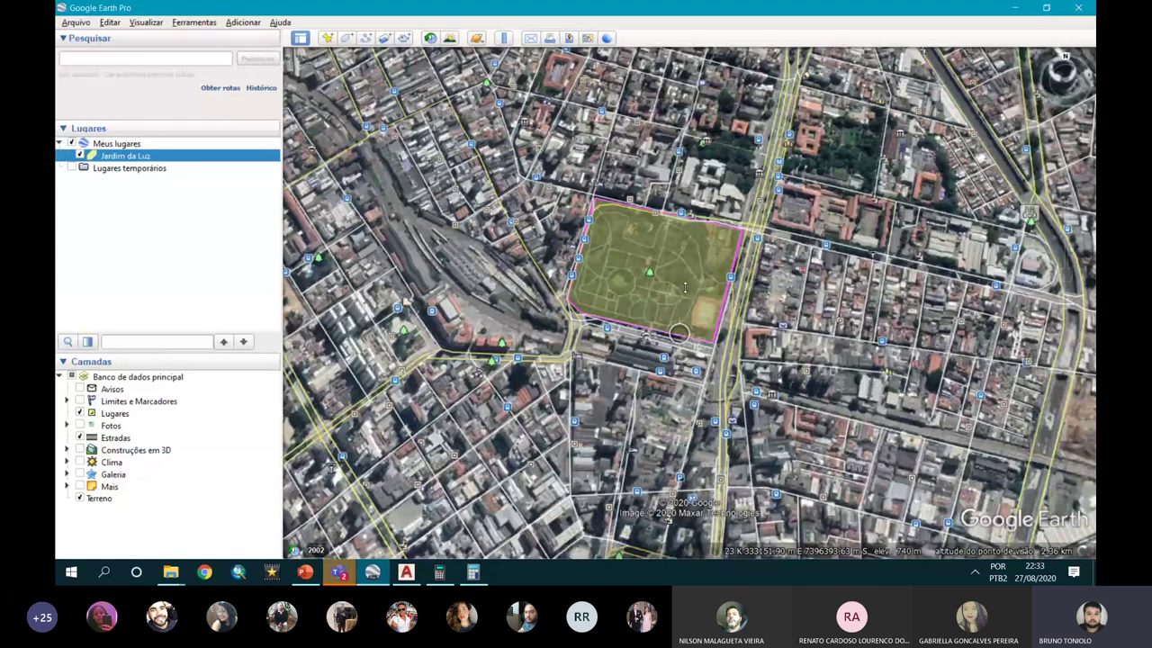
left_click_drag(685, 288, 602, 366)
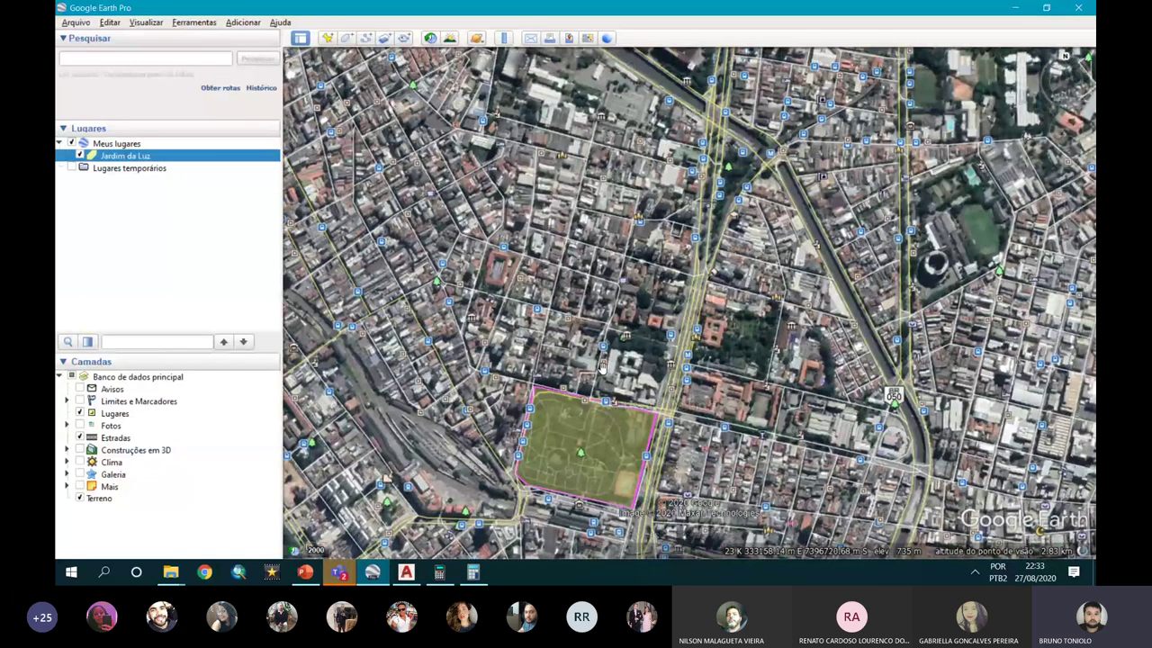
scroll(602, 366, "up", 2)
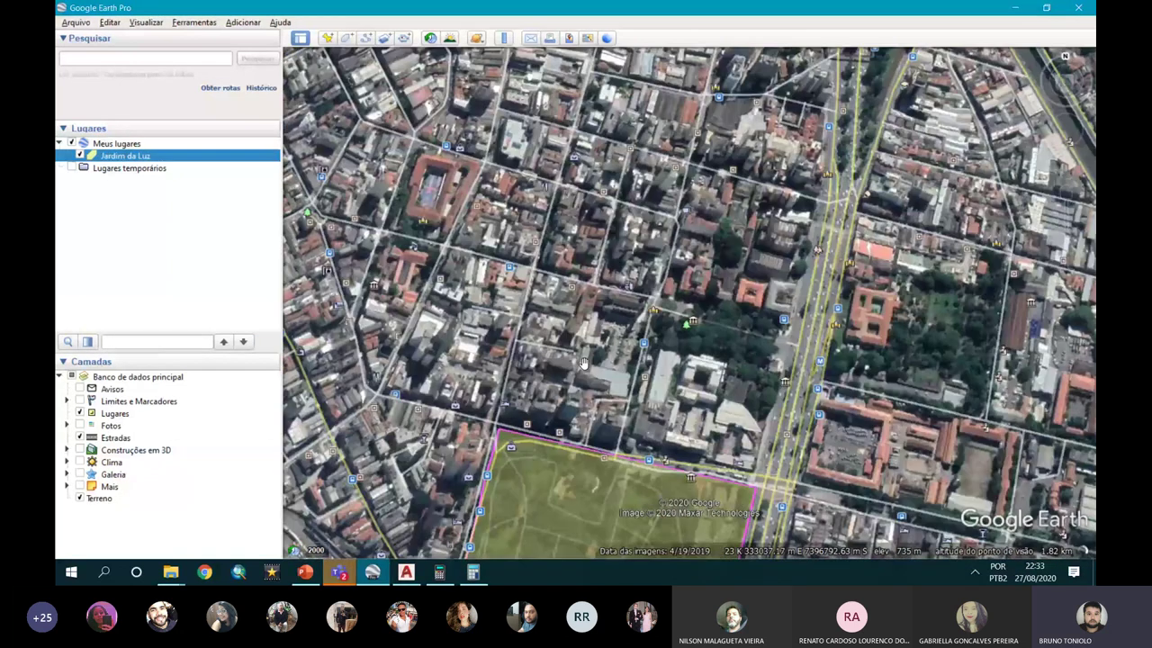
mouse_move(584, 363)
left_mouse_down()
mouse_move(557, 157)
mouse_move(456, 194)
left_mouse_up()
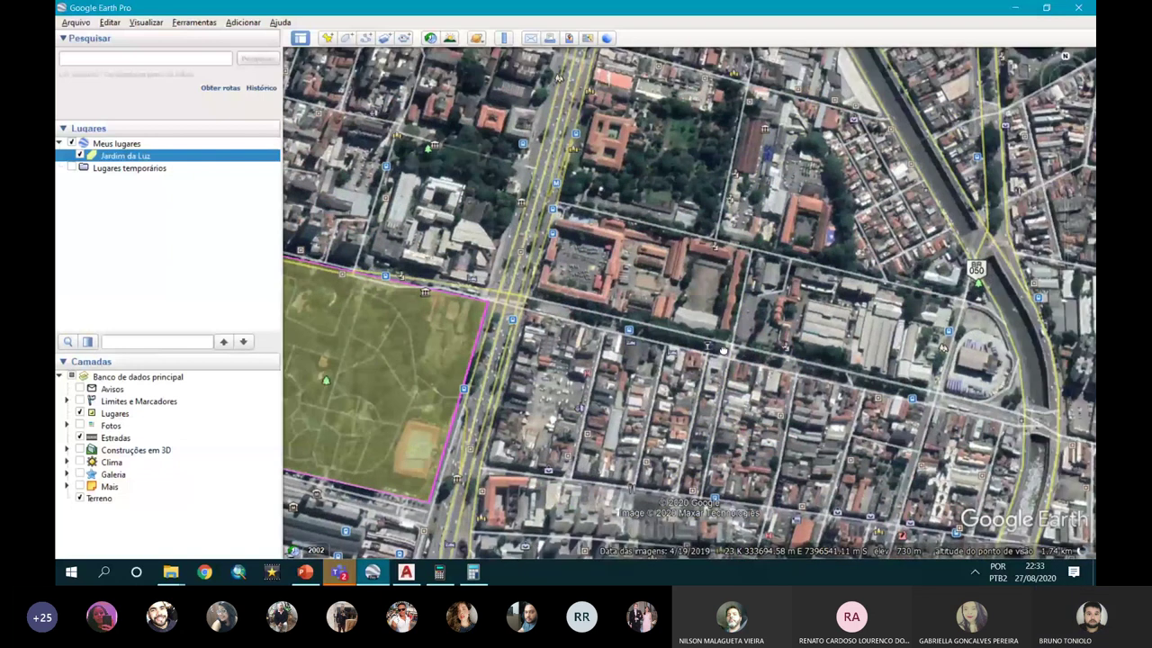
left_click_drag(723, 349, 398, 353)
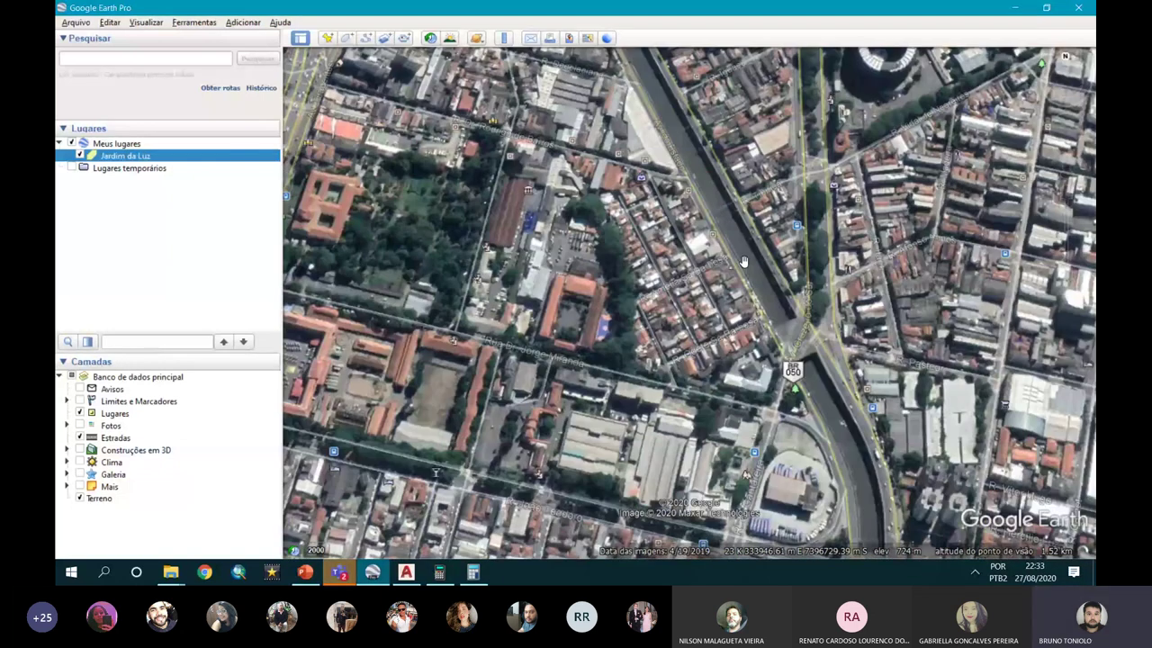
scroll(692, 297, "down", 3)
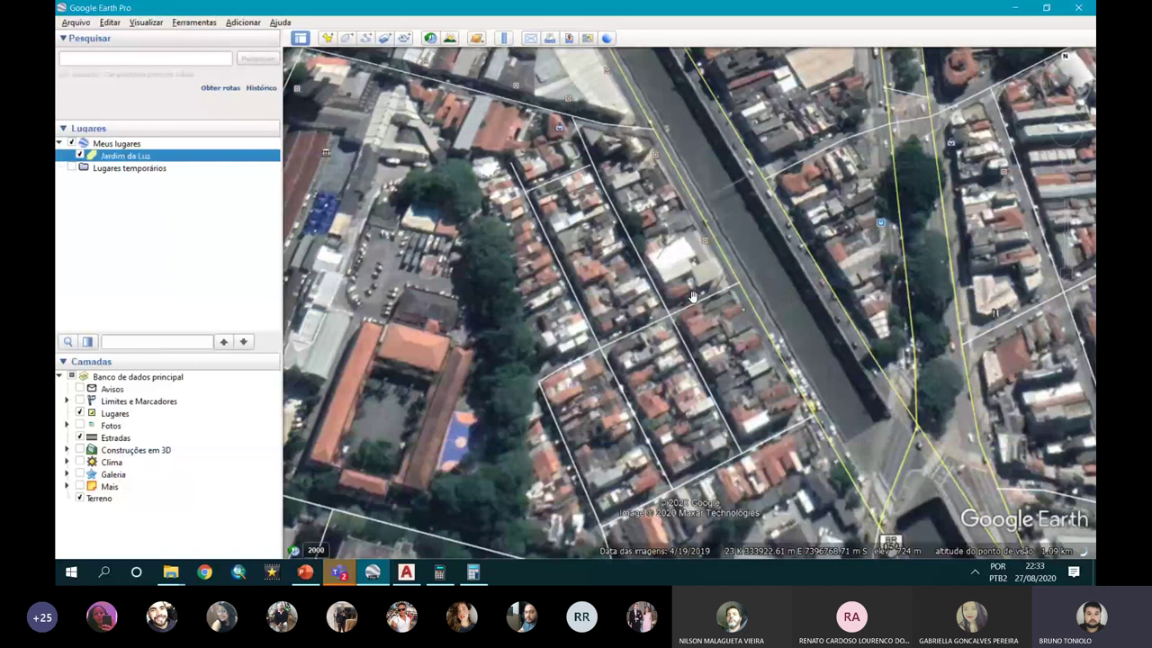
scroll(692, 297, "down", 3)
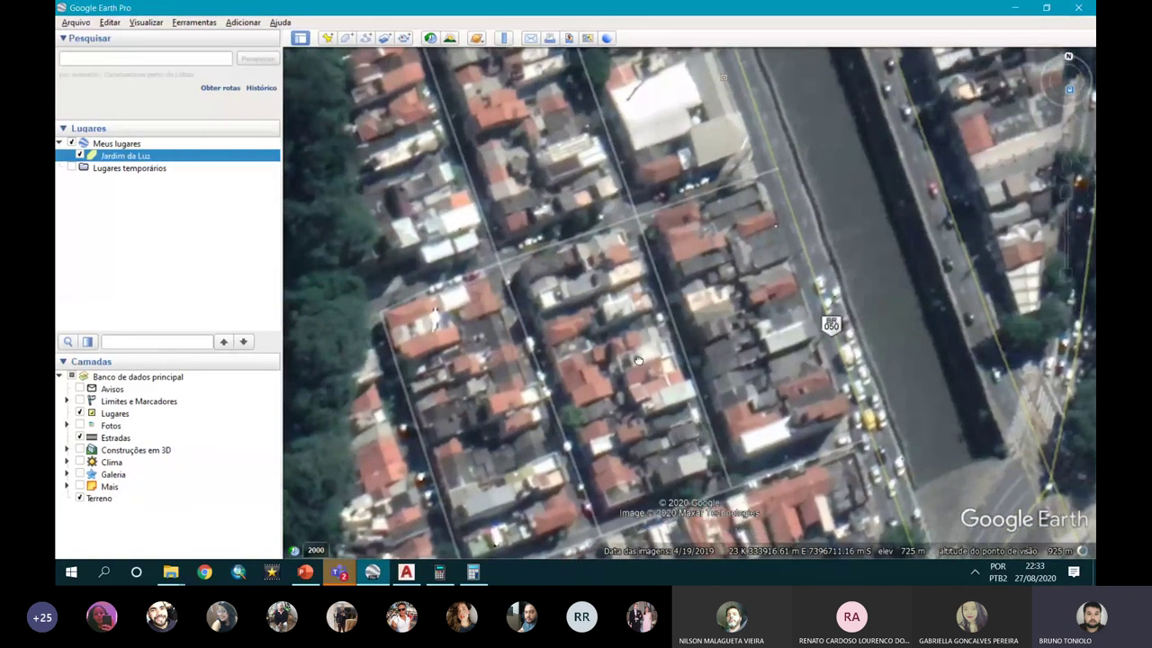
left_click_drag(638, 360, 543, 323)
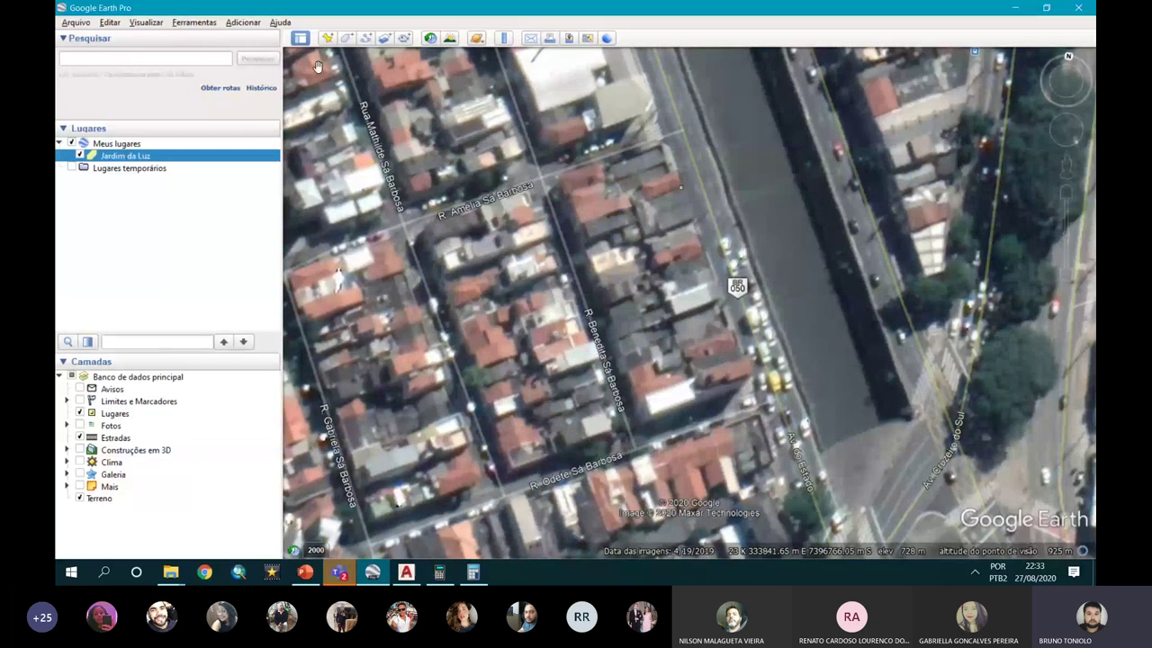
left_click(347, 38)
Step: Name the polygon 'Casa', outline the house with four corners, and save it
type("Casa")
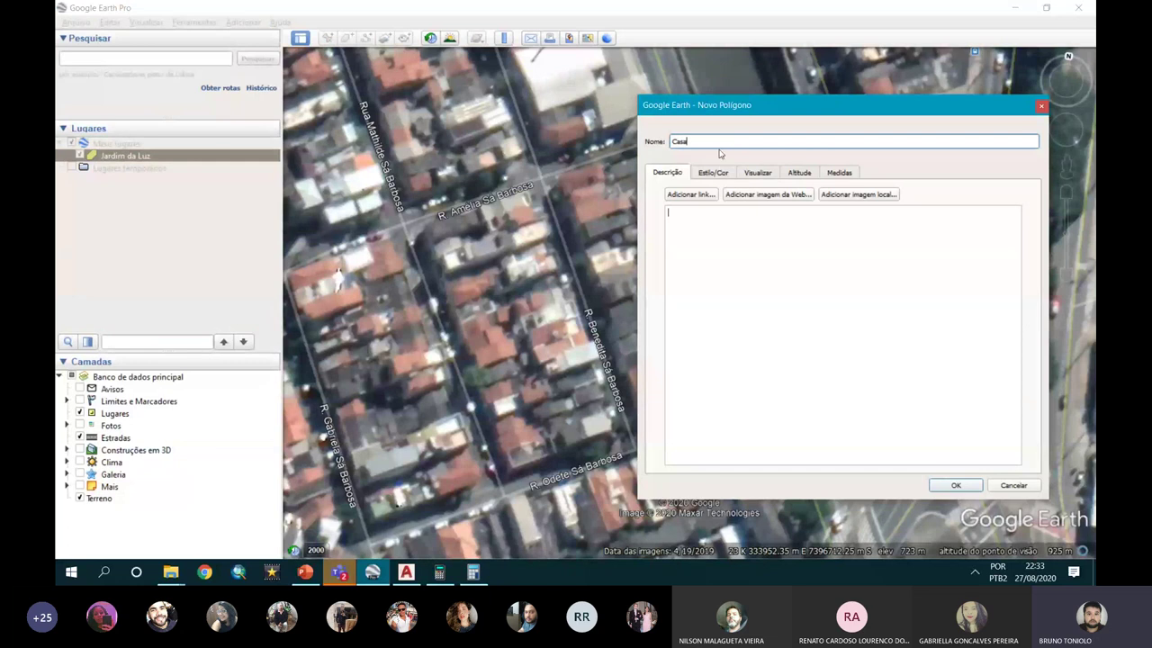
left_click_drag(728, 105, 910, 118)
left_click(896, 185)
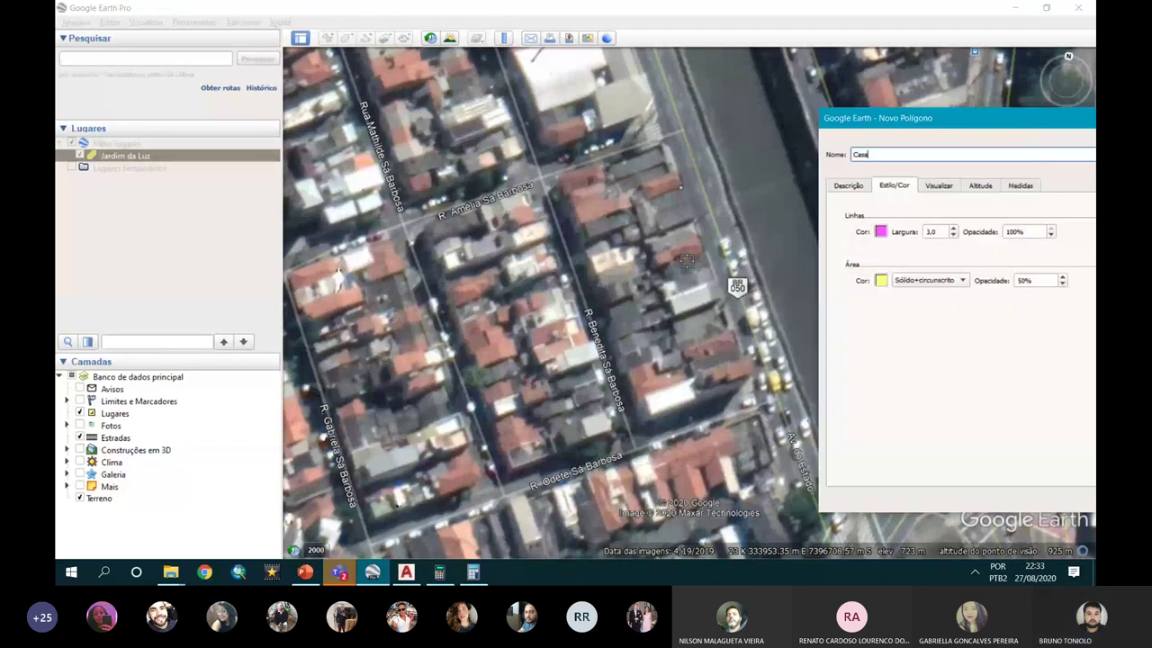
left_click(631, 194)
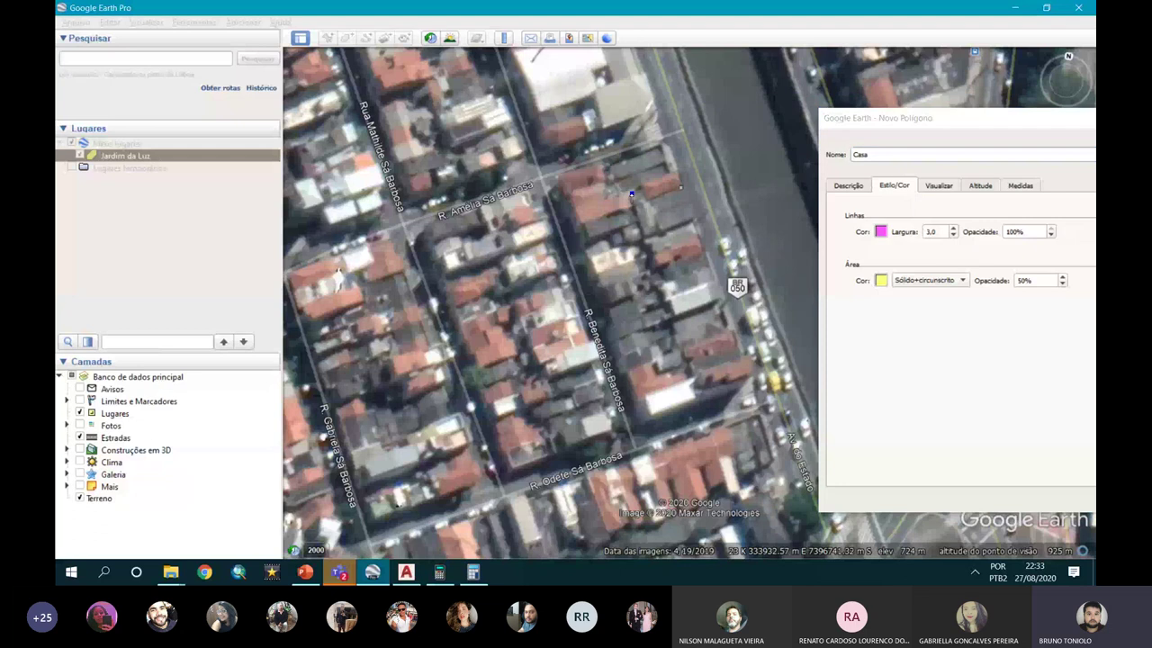
left_click(646, 238)
left_click(696, 221)
left_click(675, 174)
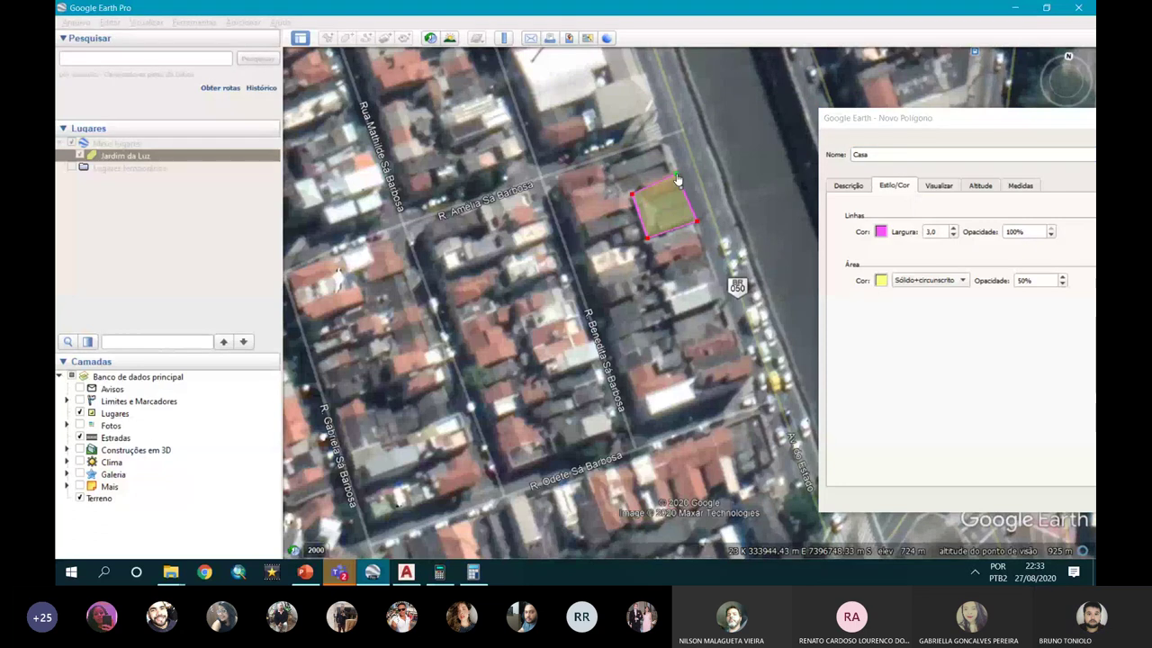
left_click(818, 118)
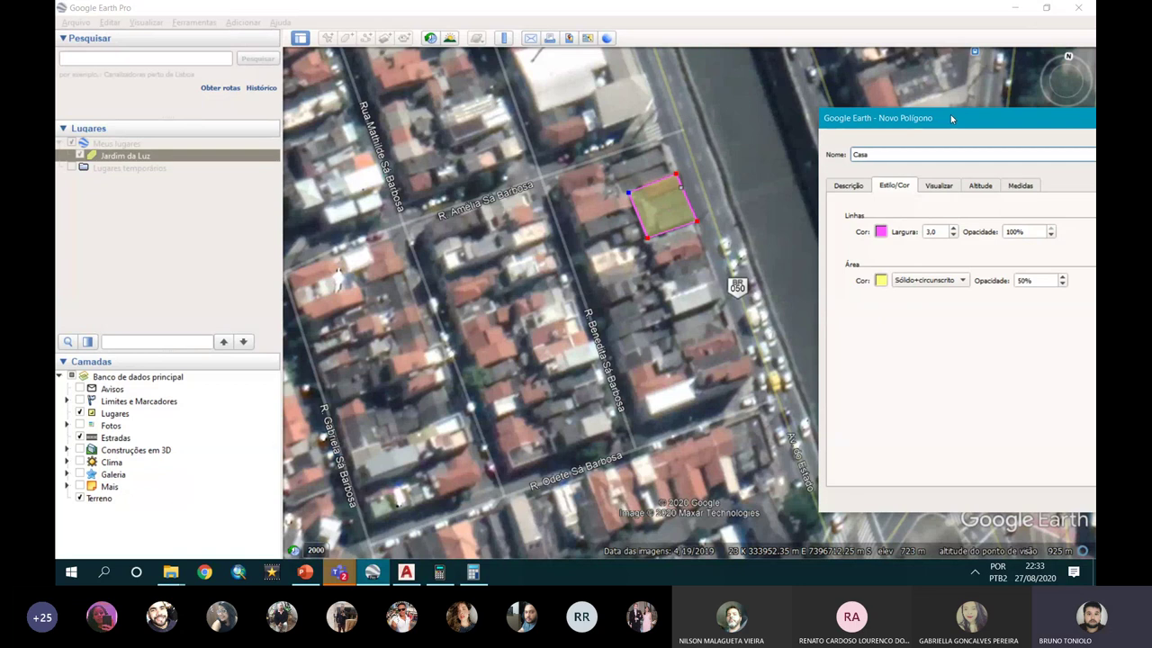
left_click_drag(953, 115, 651, 111)
left_click(851, 496)
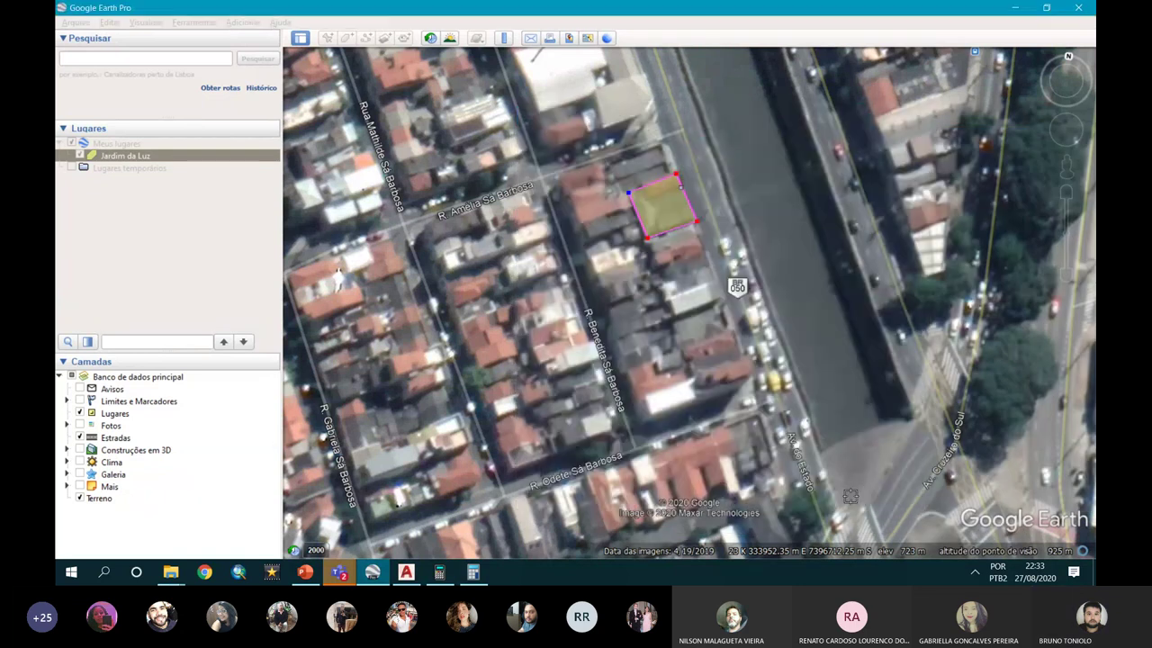
Step: Zoom out from the airfield to a wide regional view of greater São Paulo
scroll(850, 496, "down", 3)
scroll(762, 357, "down", 2)
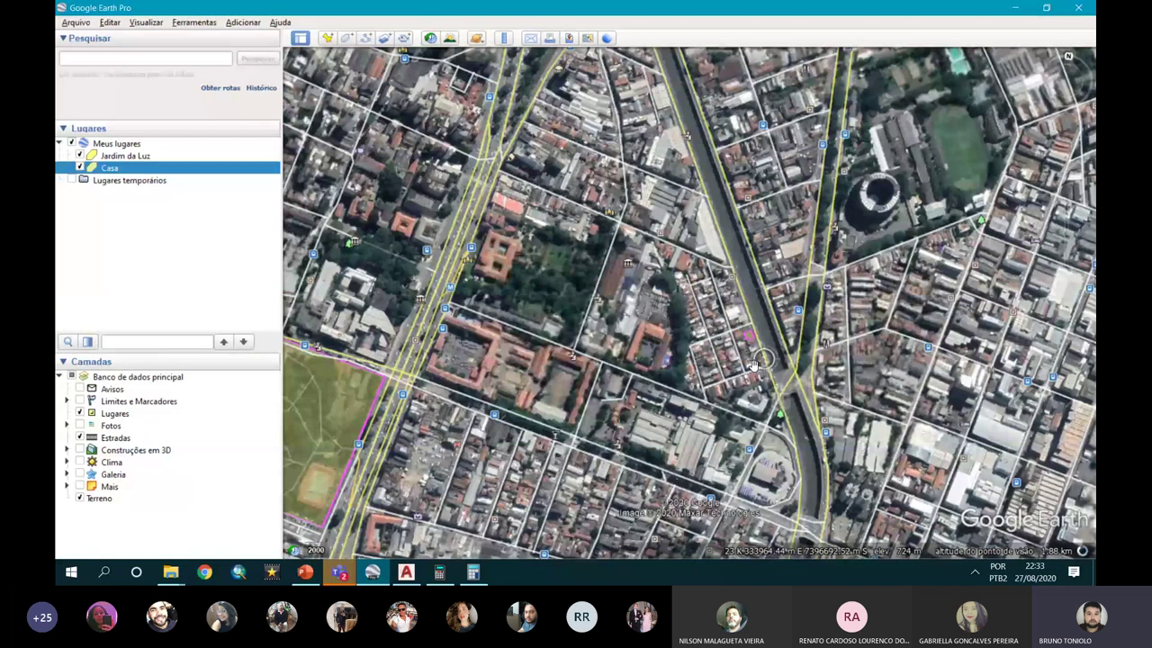
scroll(755, 364, "down", 2)
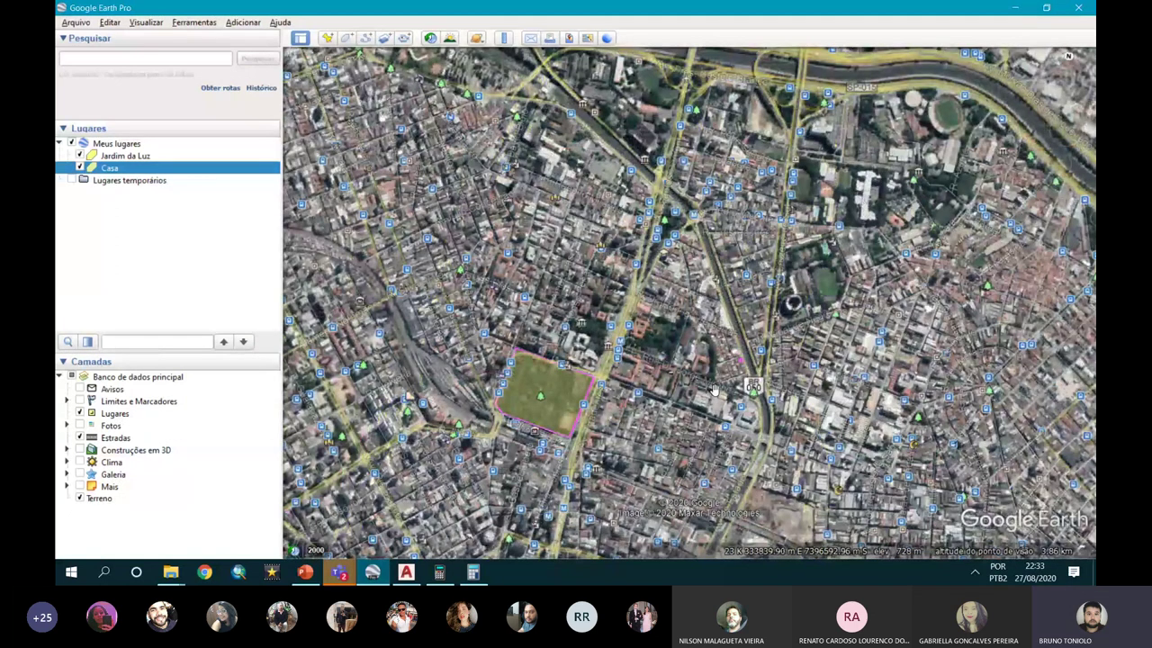
scroll(714, 389, "down", 2)
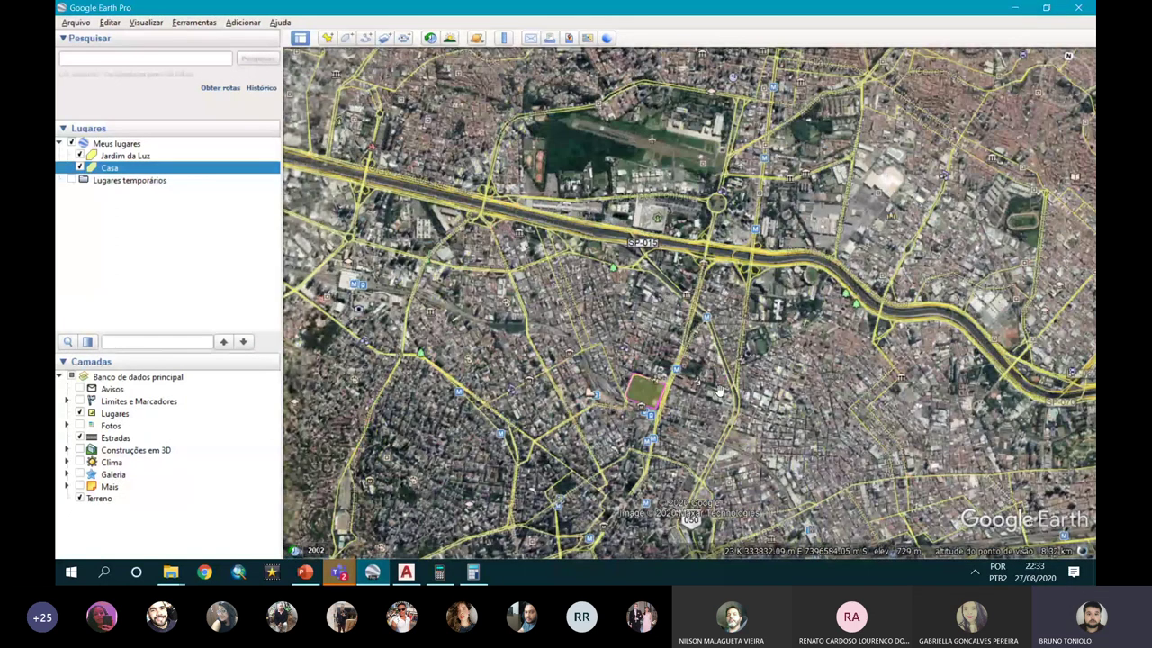
left_click_drag(681, 345, 666, 379)
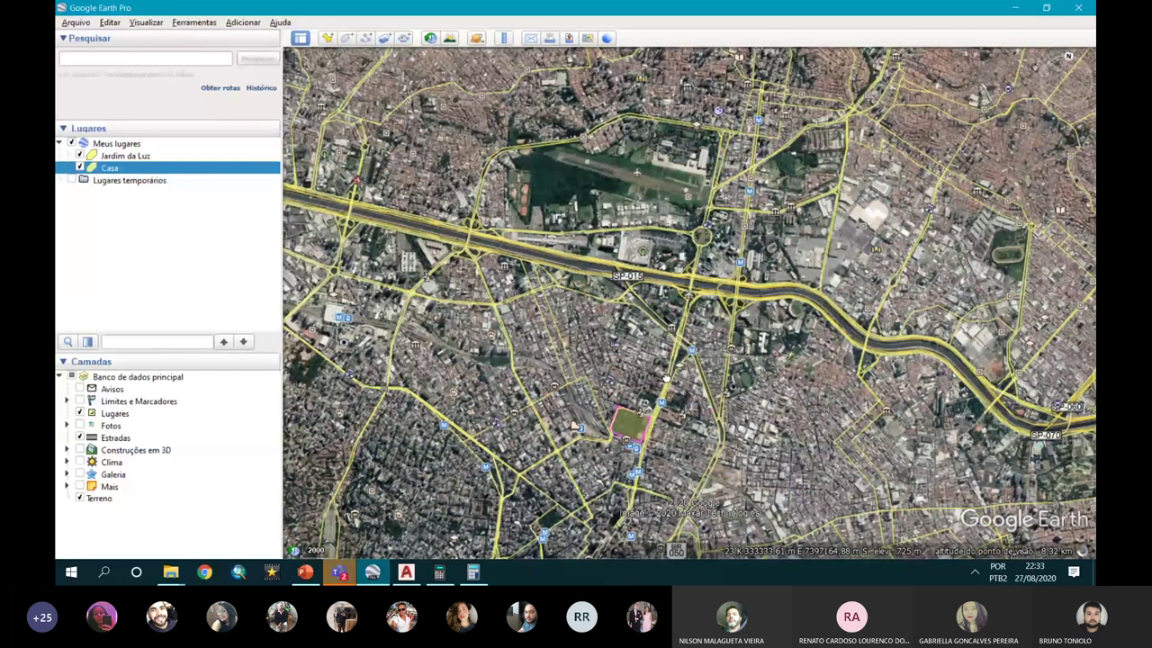
scroll(610, 213, "up", 2)
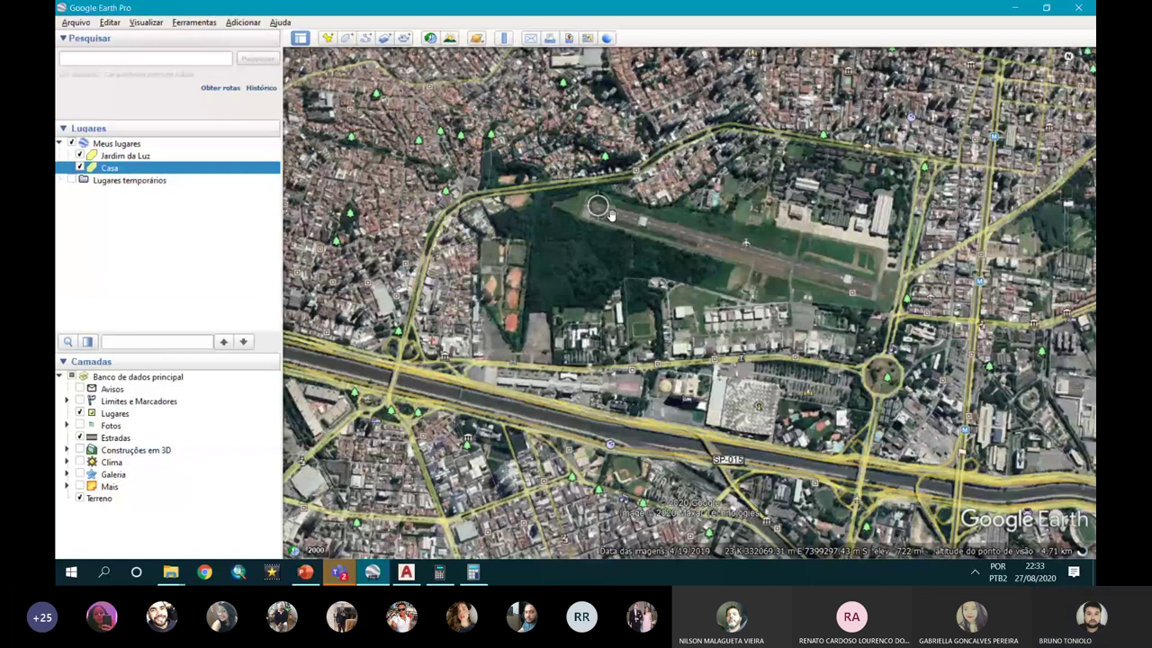
scroll(609, 214, "down", 5)
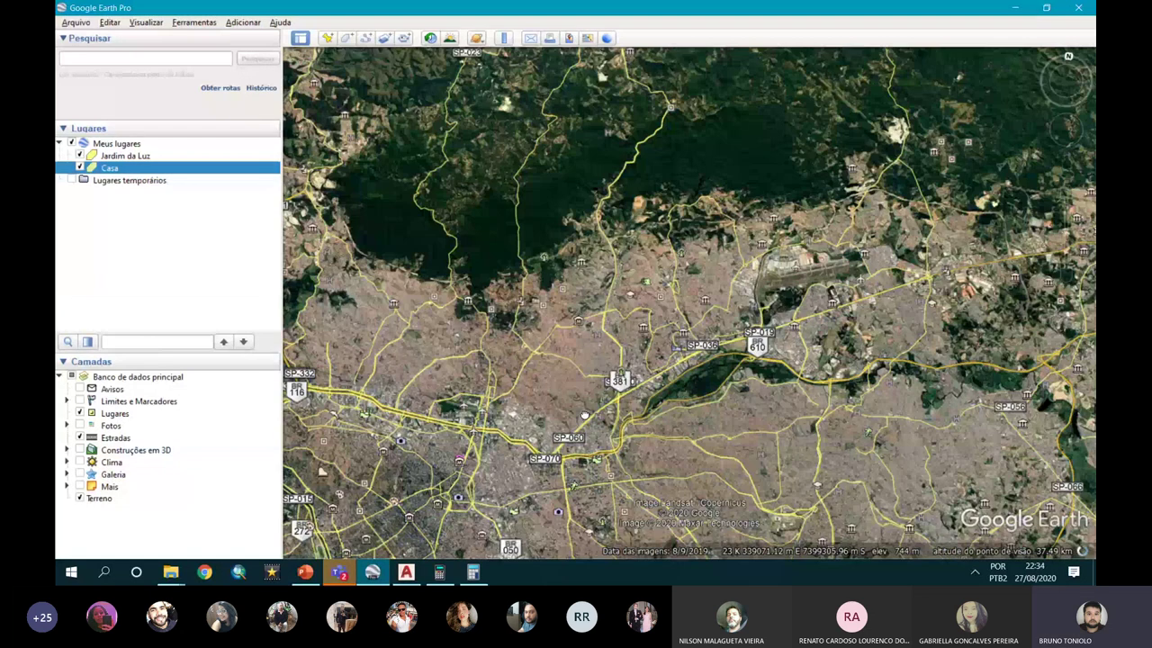
left_click_drag(586, 416, 608, 334)
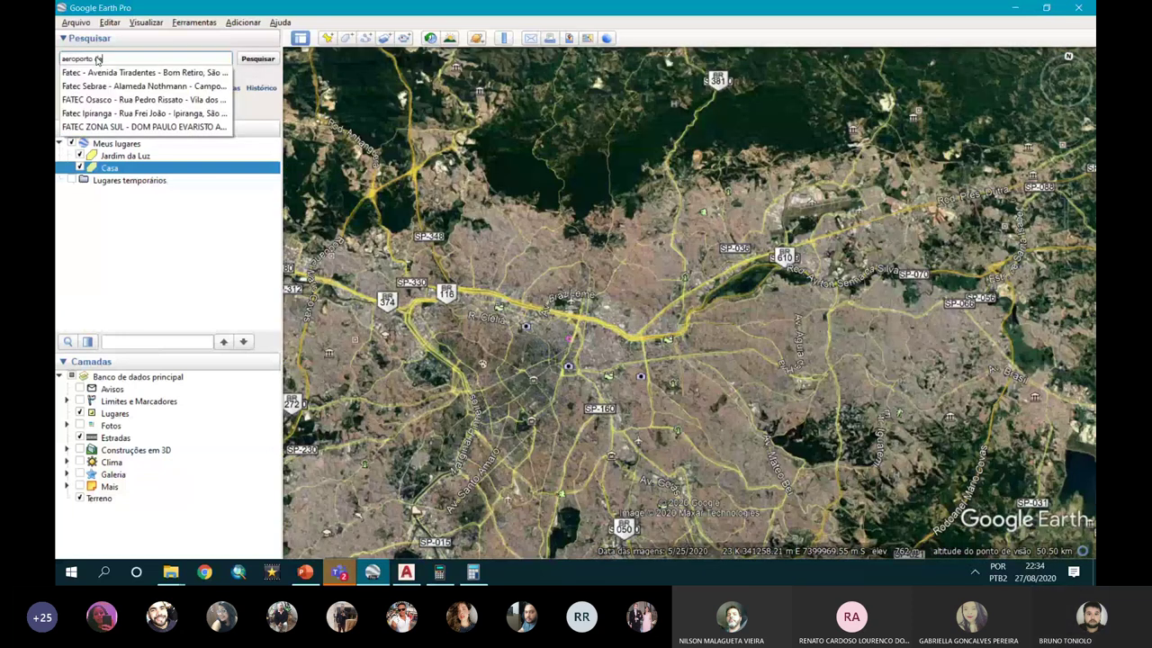
Step: Fly to Guarulhos airport and name the new polygon 'Aeroporto Guarulhos'
key("Return")
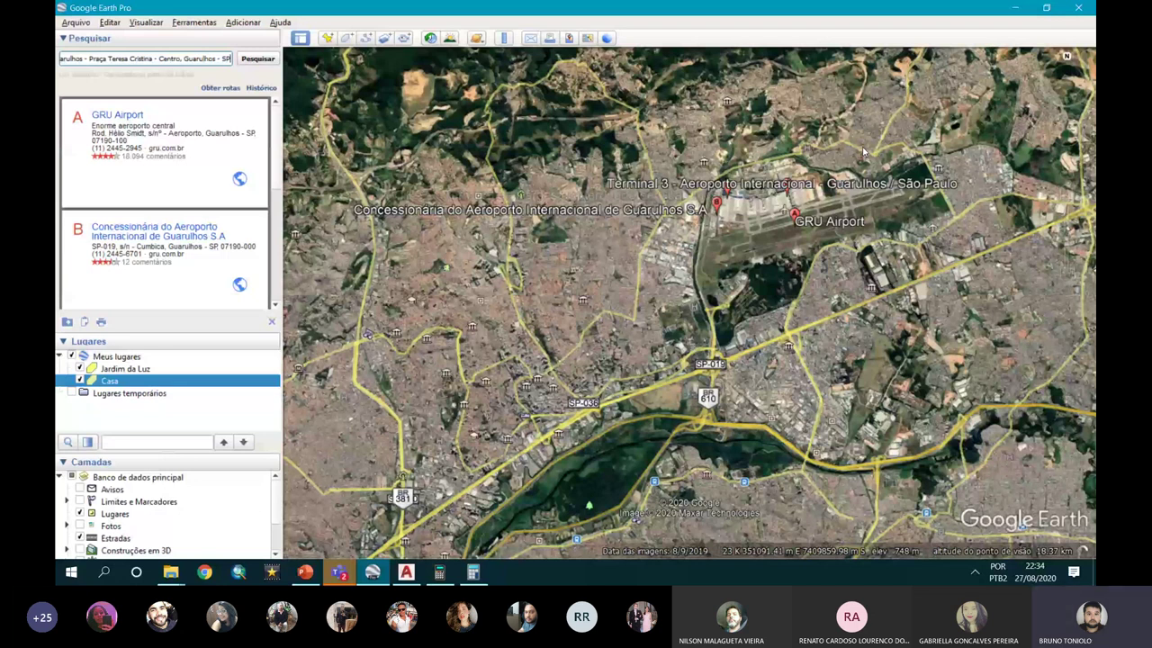
type("ulhos")
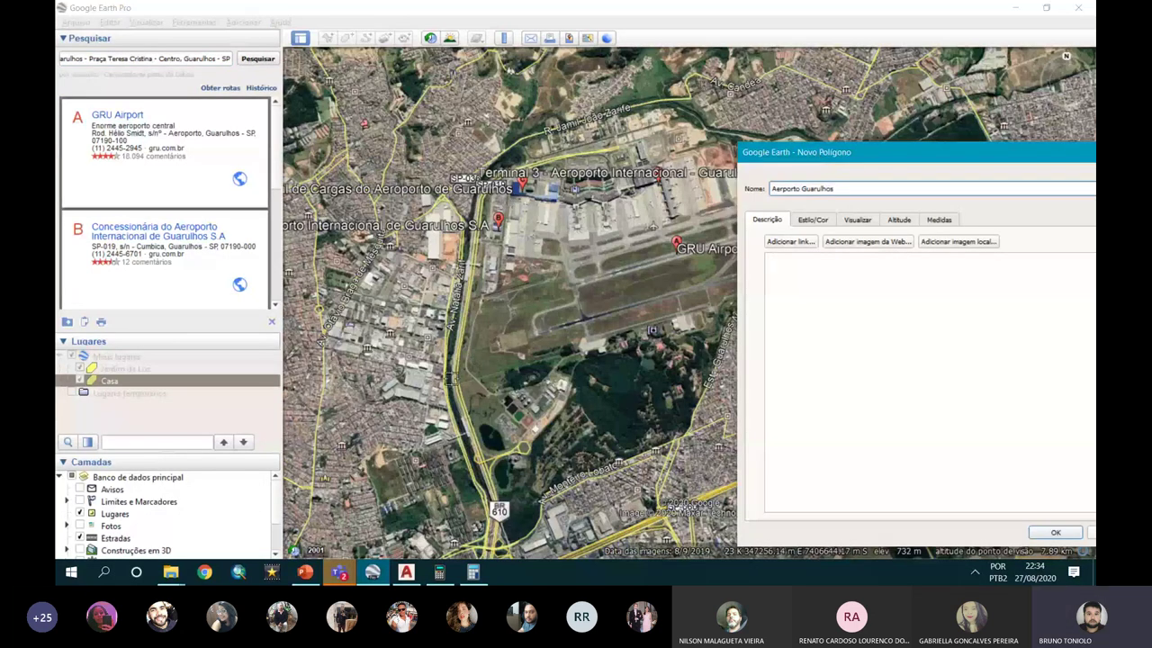
Step: Place the first polygon corner at the airport and dismiss the no-point-to-delete message
left_click(454, 378)
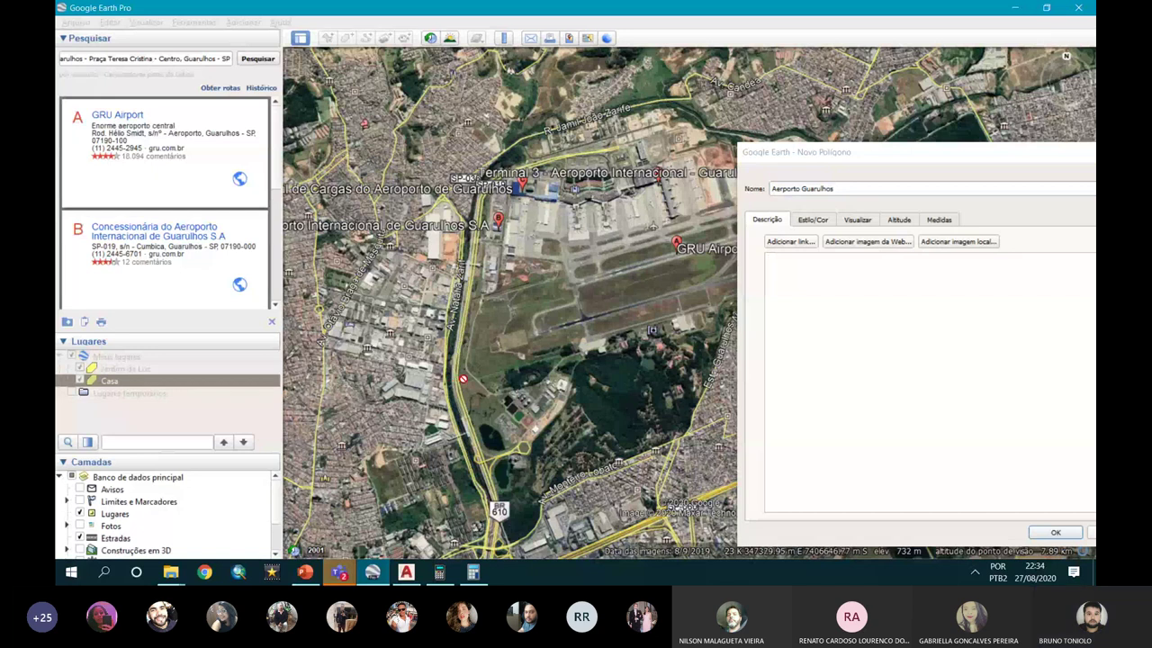
key("Delete")
left_click(710, 303)
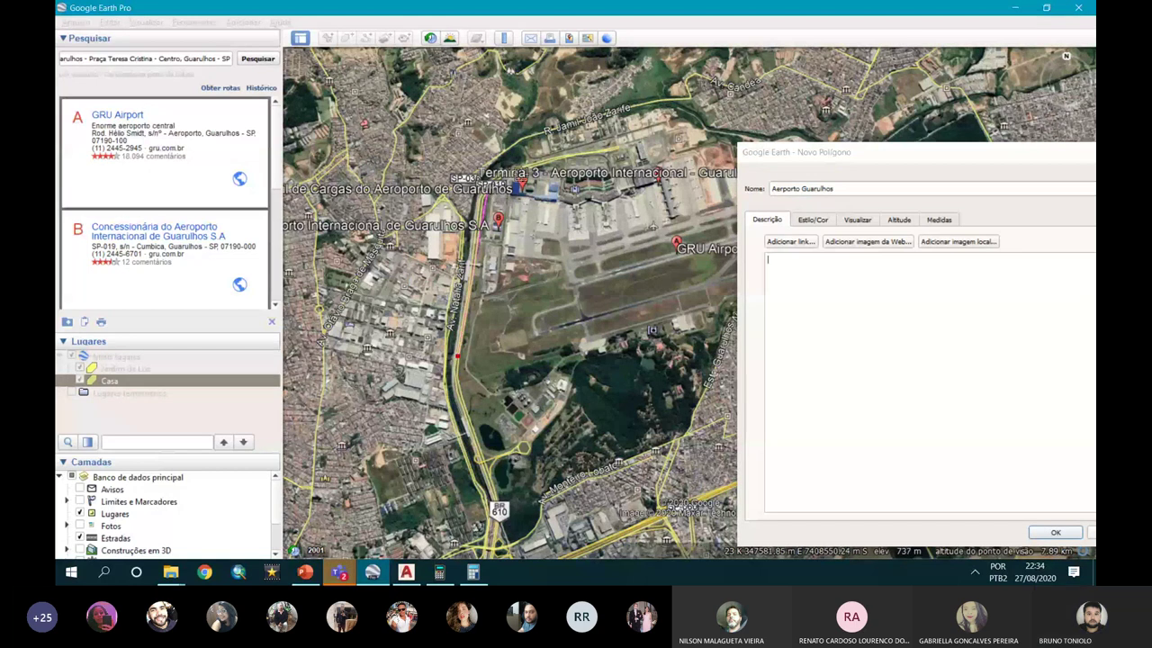
Step: Trace the airport's western, northern and eastern edges with polygon corners
left_click(527, 162)
left_click(532, 144)
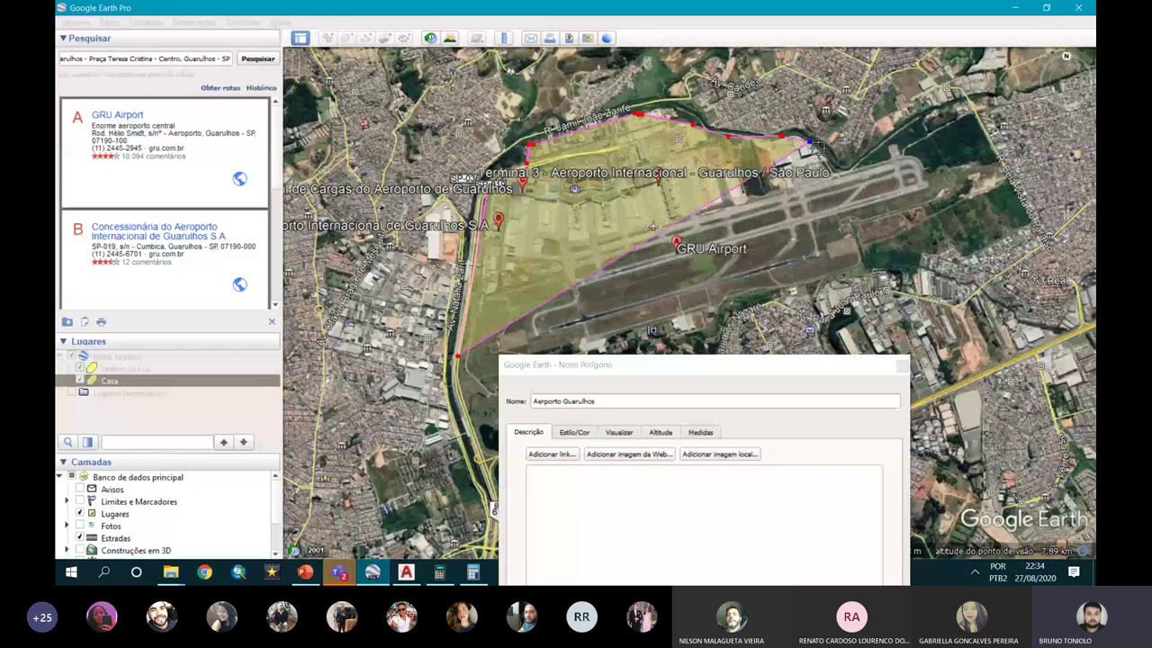
left_click(895, 160)
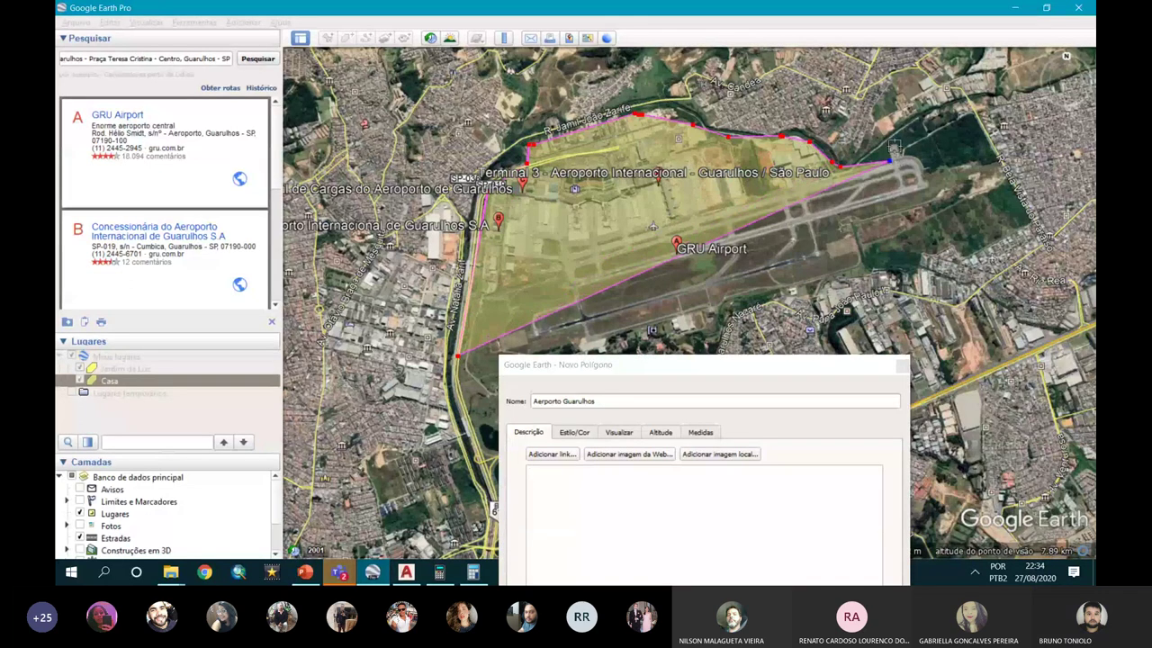
left_click(890, 144)
left_click(899, 145)
left_click(922, 163)
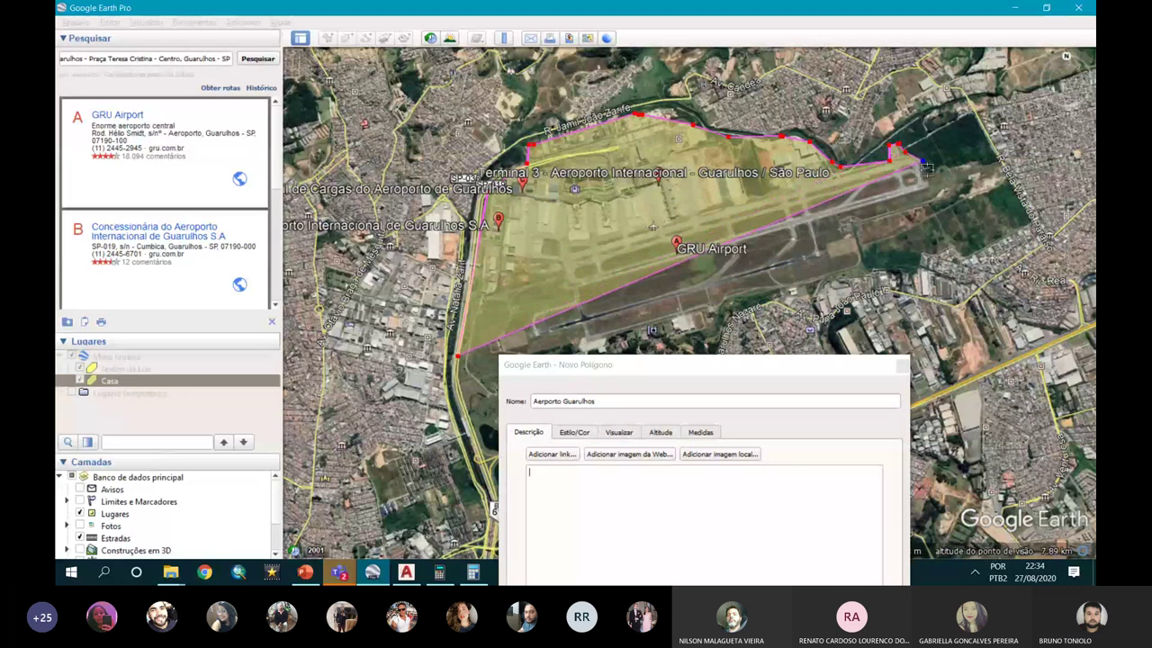
left_click(927, 187)
left_click(919, 208)
left_click(855, 232)
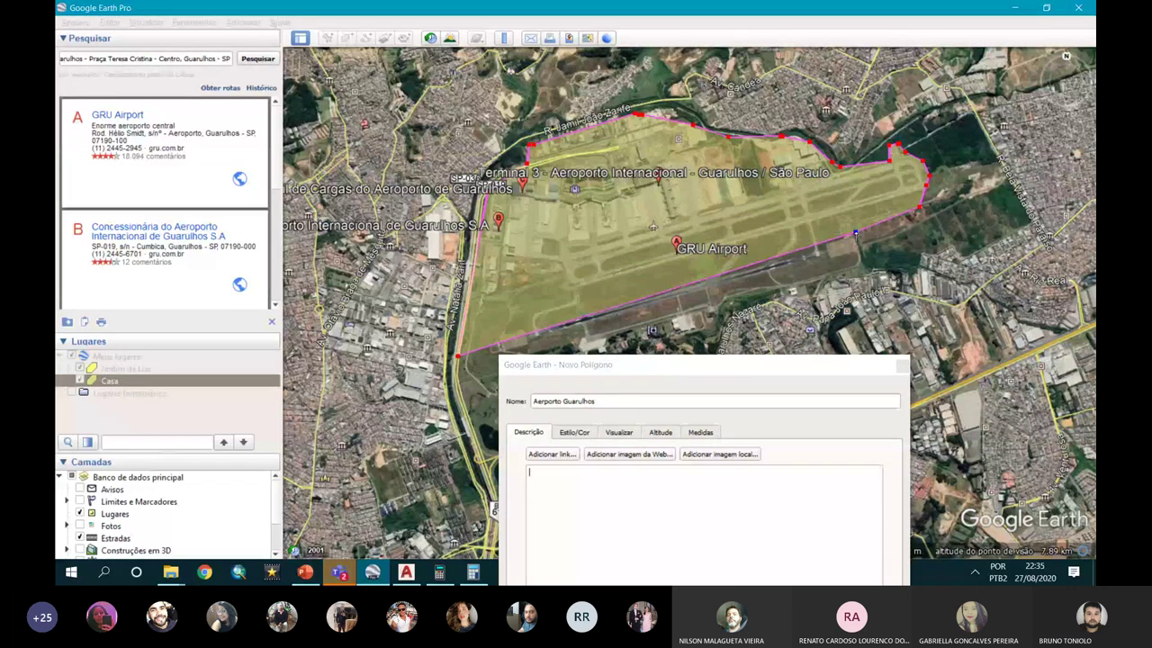
left_click(860, 261)
Step: Trace the southern and lower-left edges to close the outline and save 'Aeroporto Guarulhos'
left_click(772, 289)
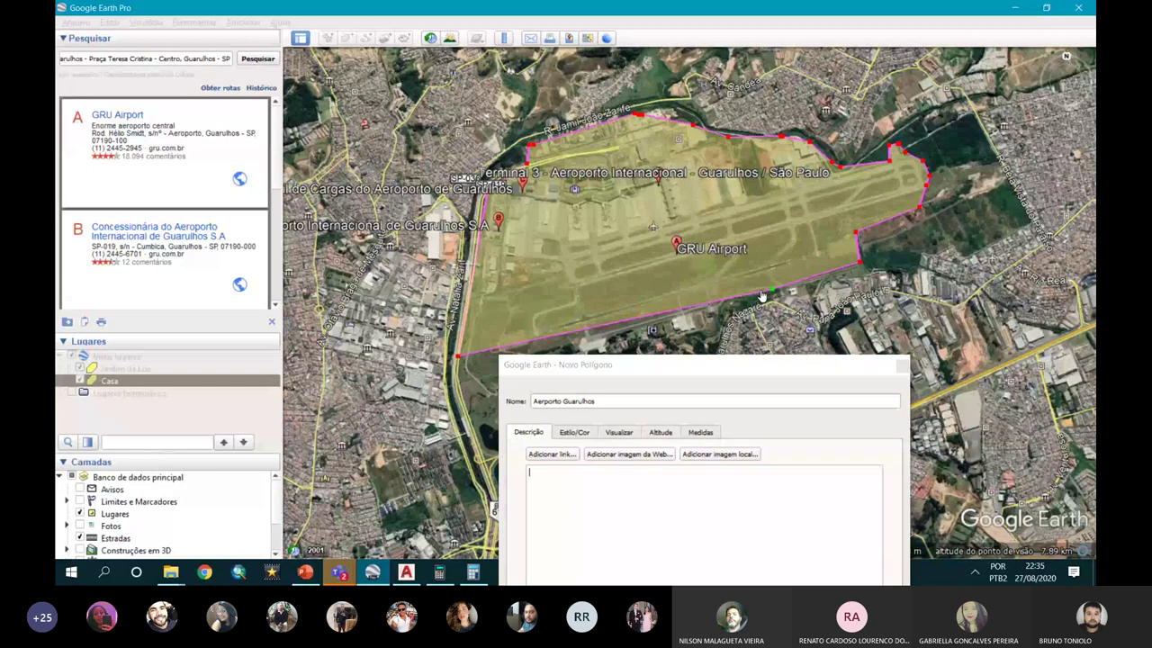
left_click(704, 310)
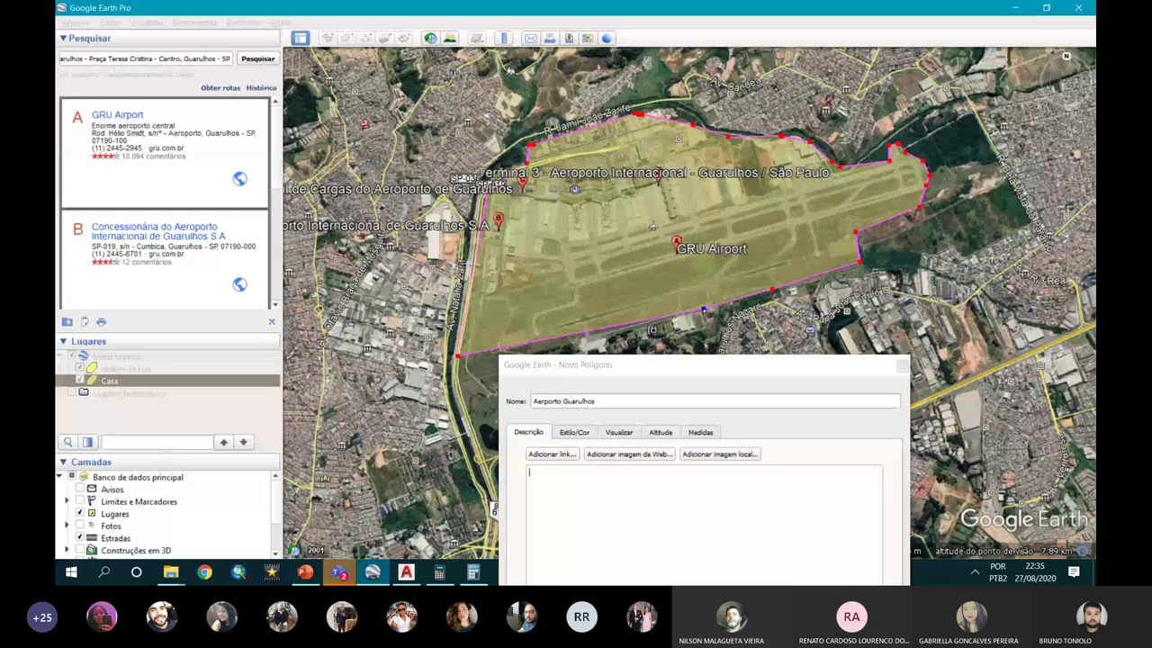
left_click_drag(585, 365, 916, 341)
left_click(707, 329)
left_click(622, 350)
left_click(582, 356)
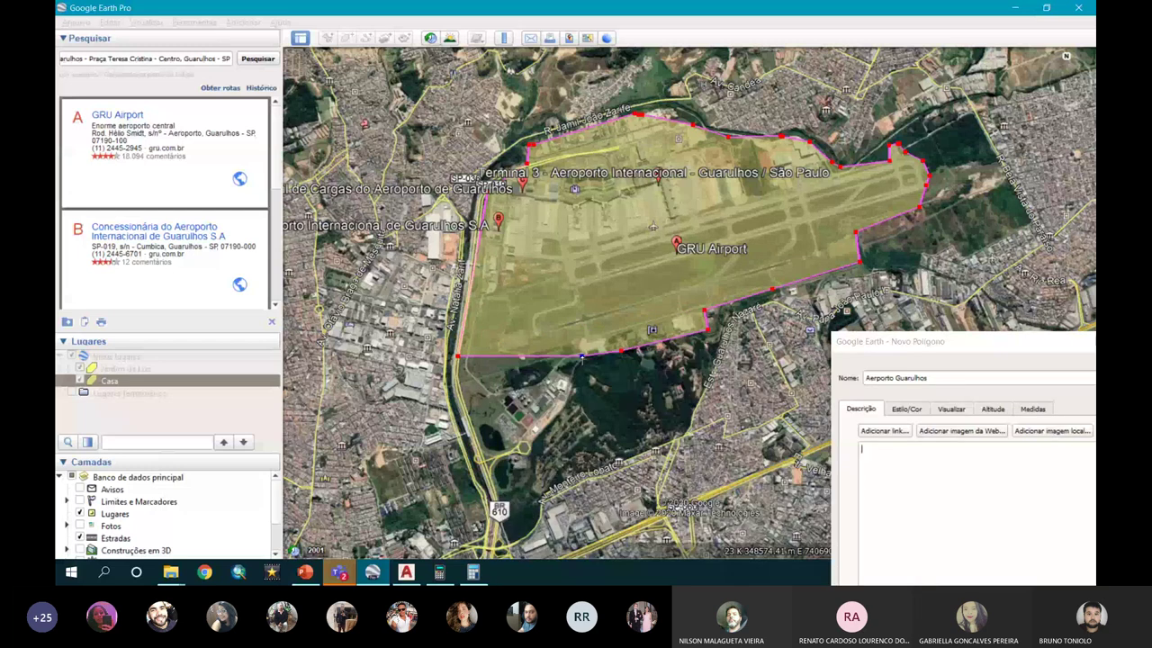
left_click(552, 361)
left_click(510, 392)
left_click(486, 393)
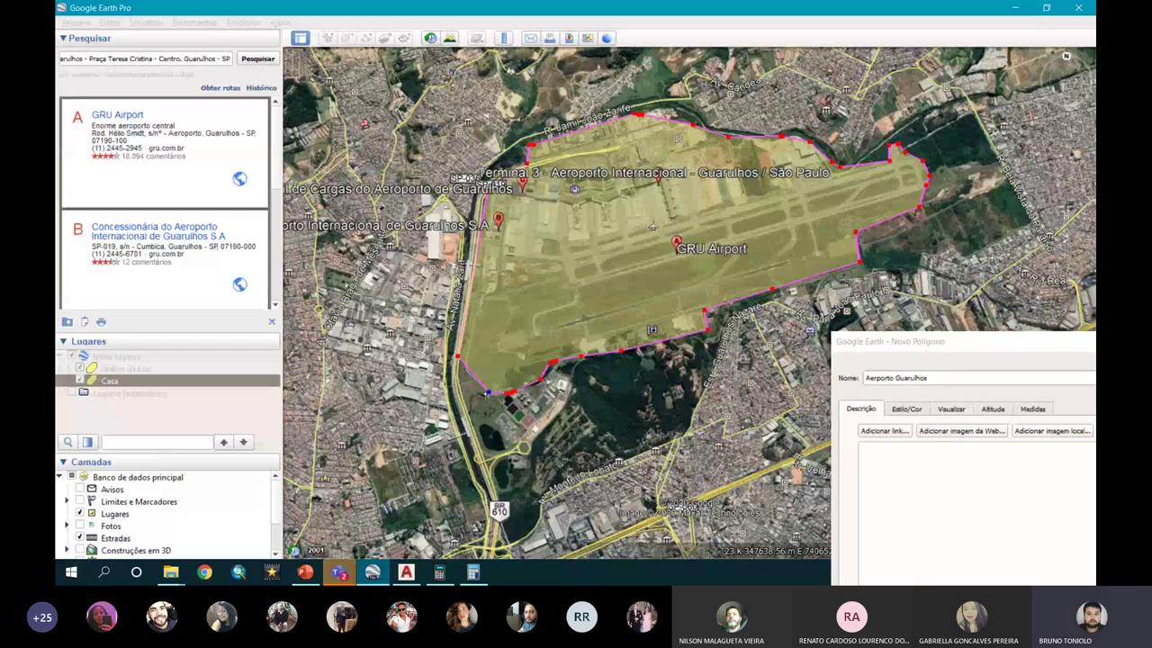
left_click_drag(1028, 347, 689, 87)
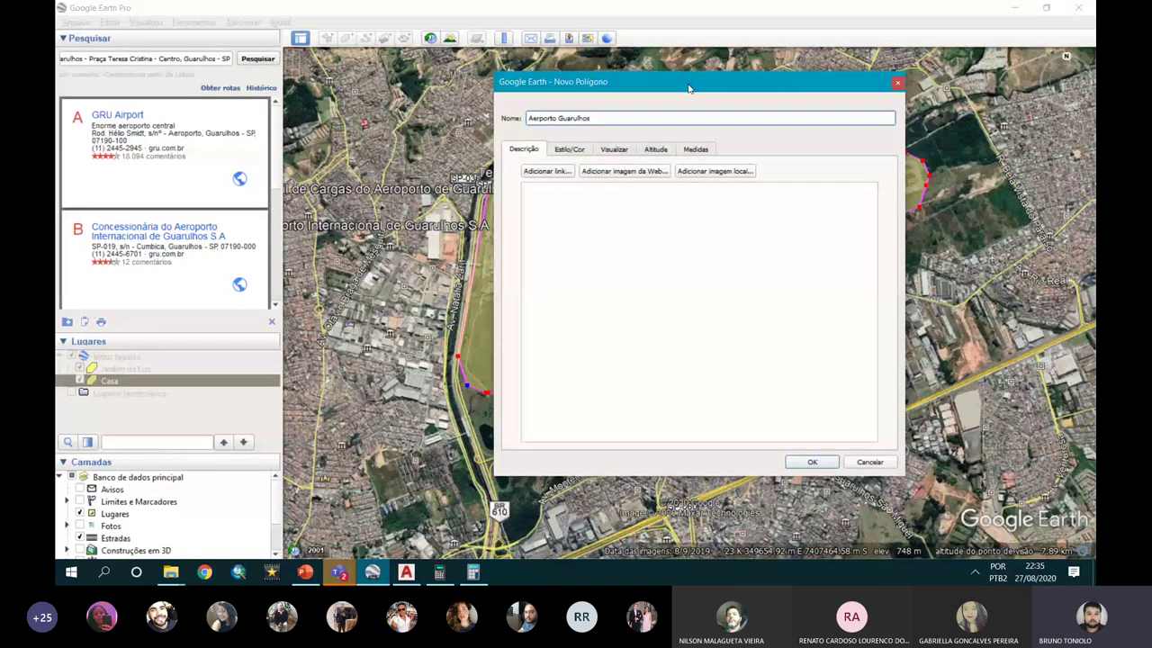
key("Return")
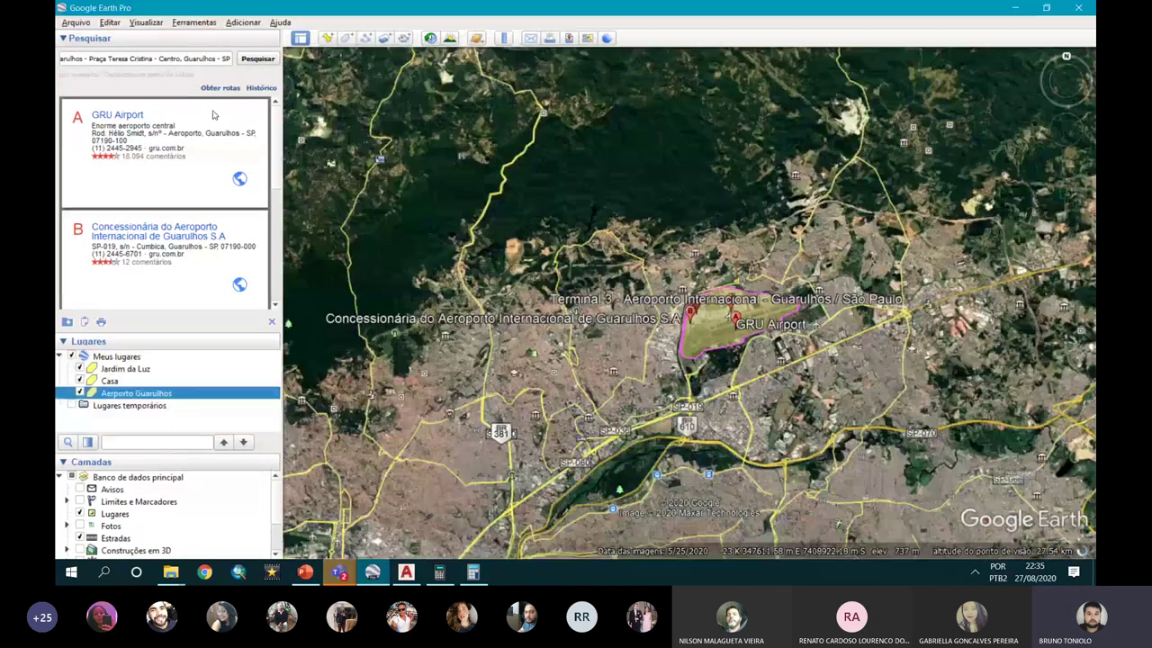
Step: Pan and zoom away from the airport to a rural stretch and start a new untitled polygon
left_click_drag(867, 341, 915, 180)
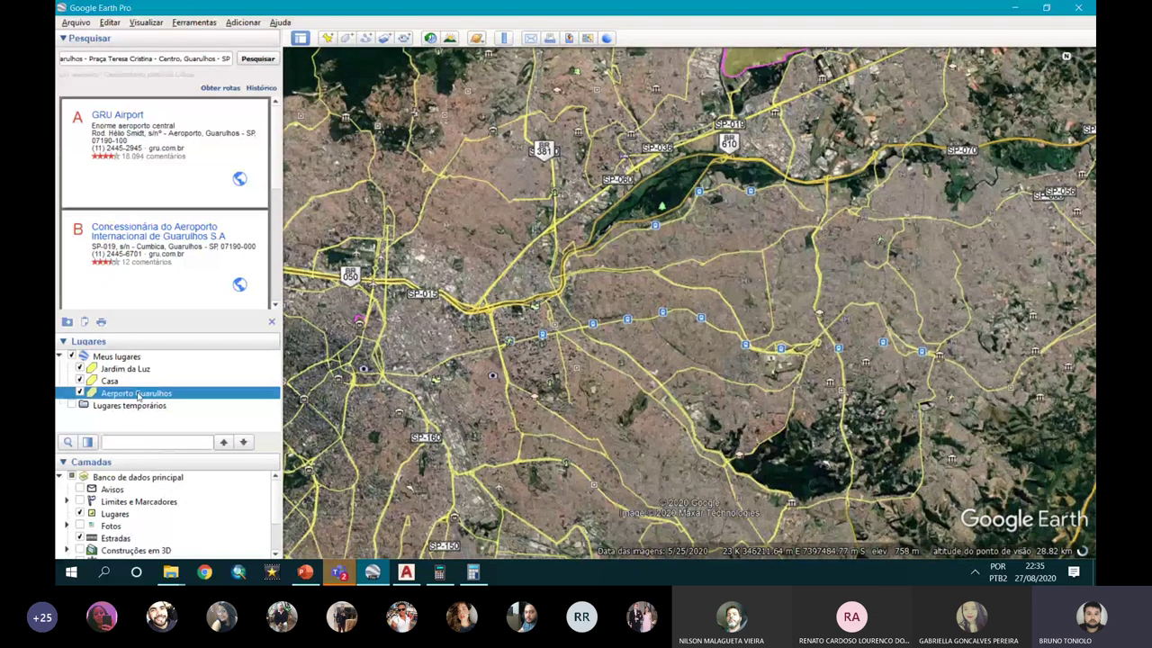
scroll(655, 317, "down", 3)
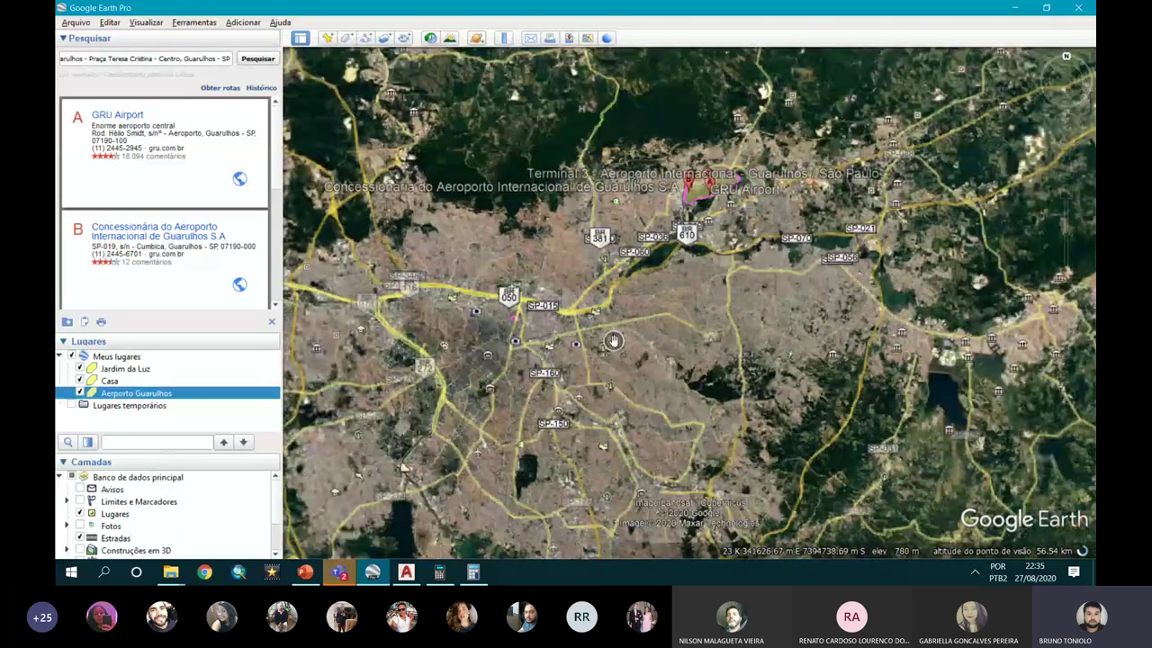
scroll(613, 340, "down", 3)
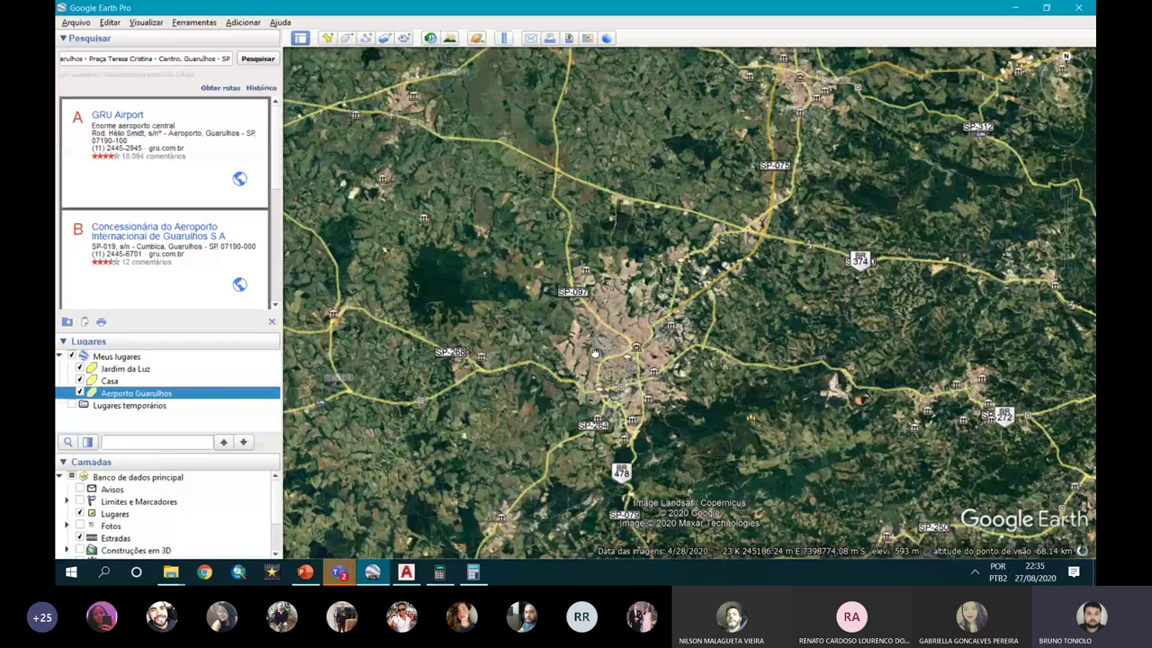
scroll(595, 354, "up", 3)
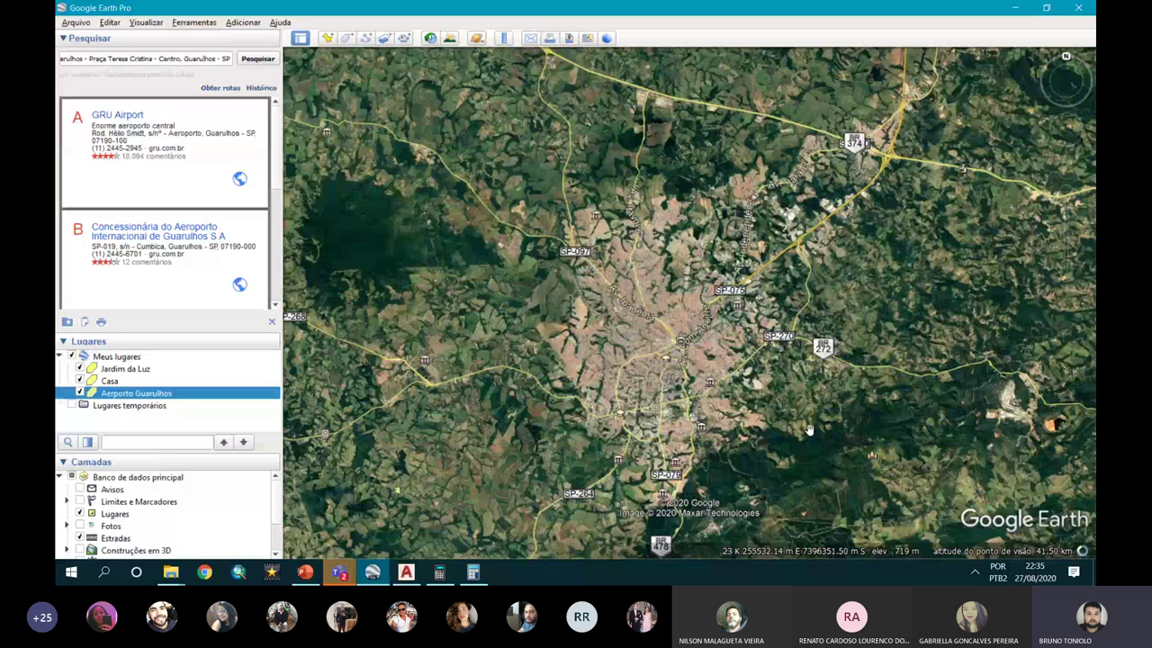
key("ctrl+shift+g")
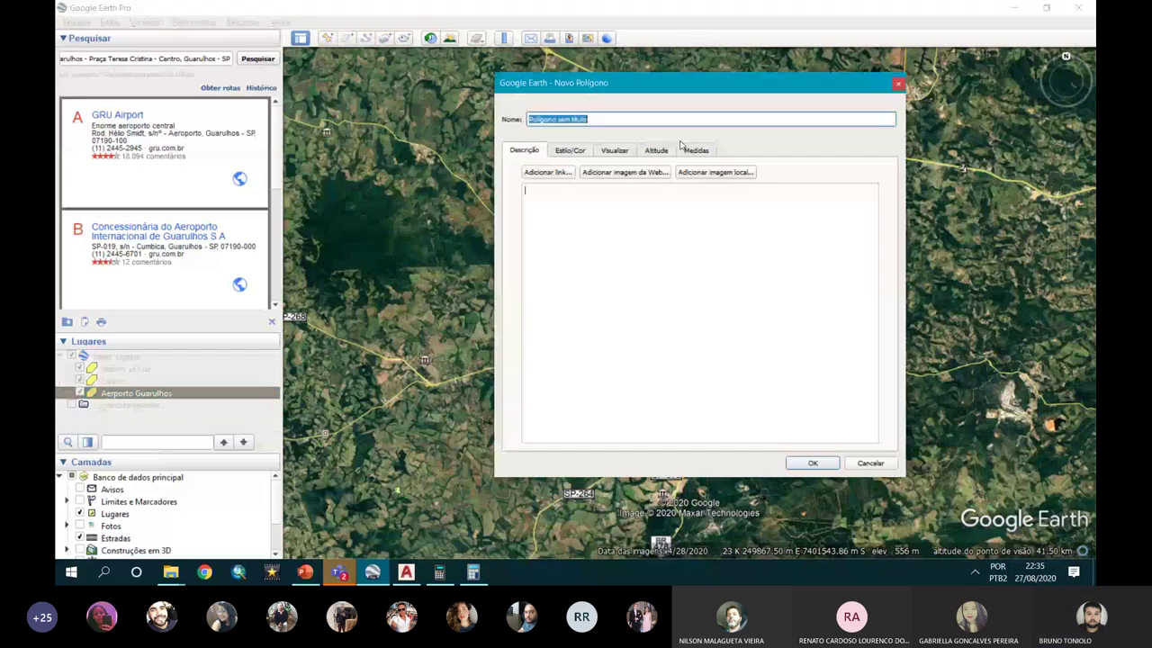
Step: Name the polygon 'Sorocaba', show its line and area colour settings, and place the first point west of town
type("Sorocaba")
key("Tab")
left_click_drag(683, 90, 961, 92)
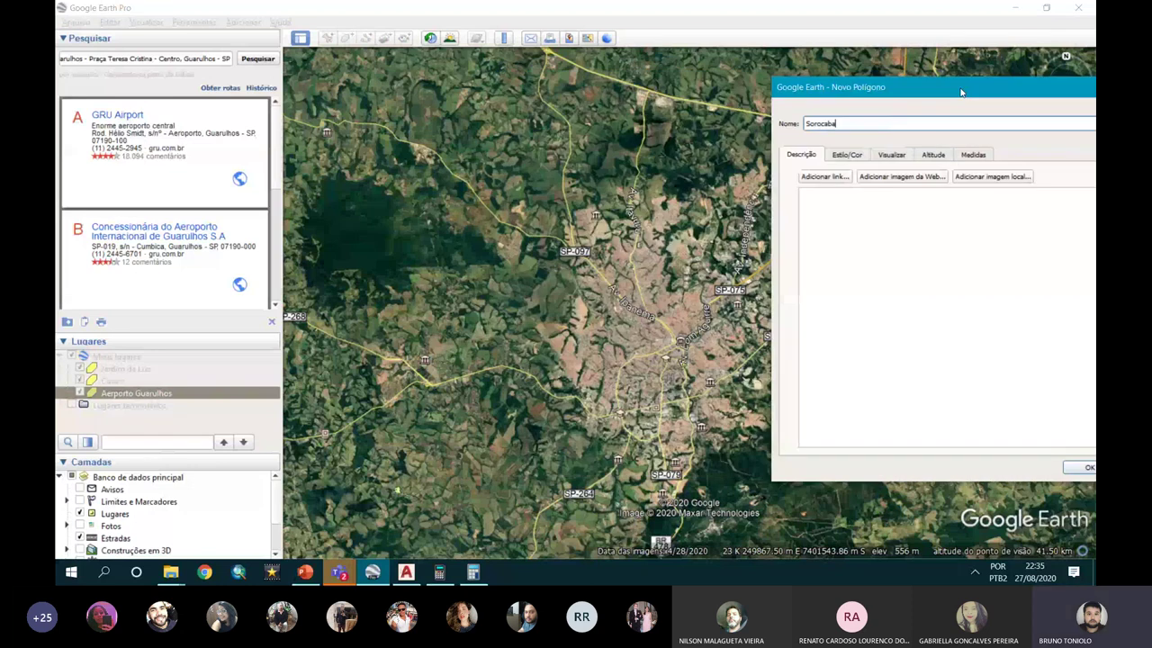
left_click_drag(962, 92, 1026, 109)
left_click(911, 172)
left_click(540, 327)
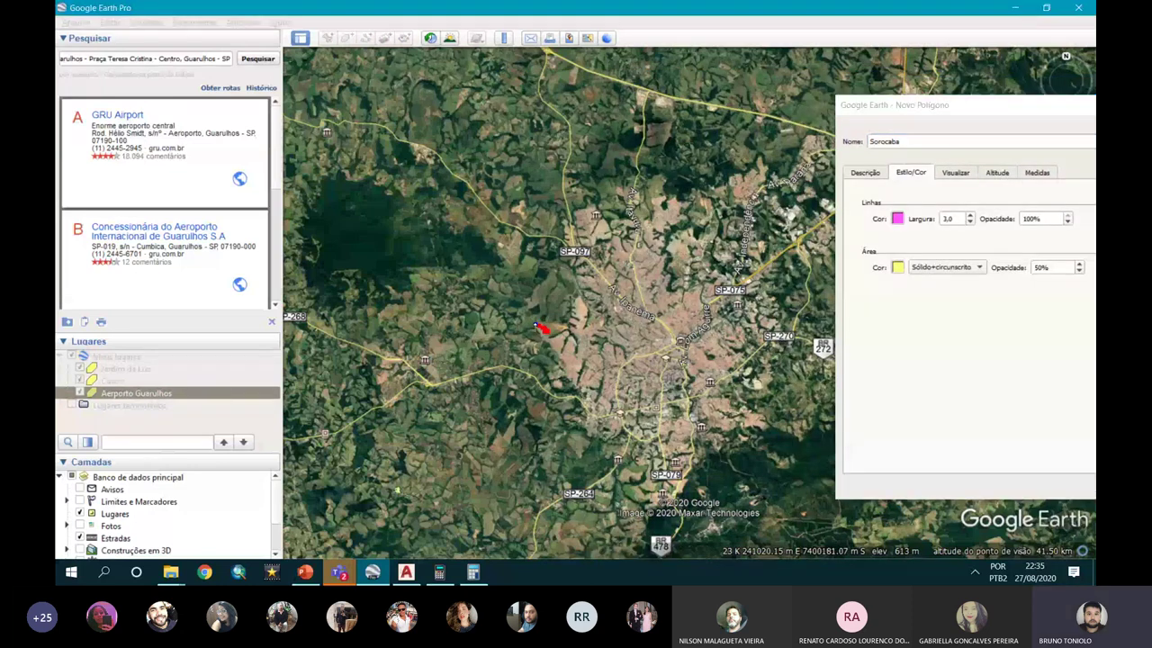
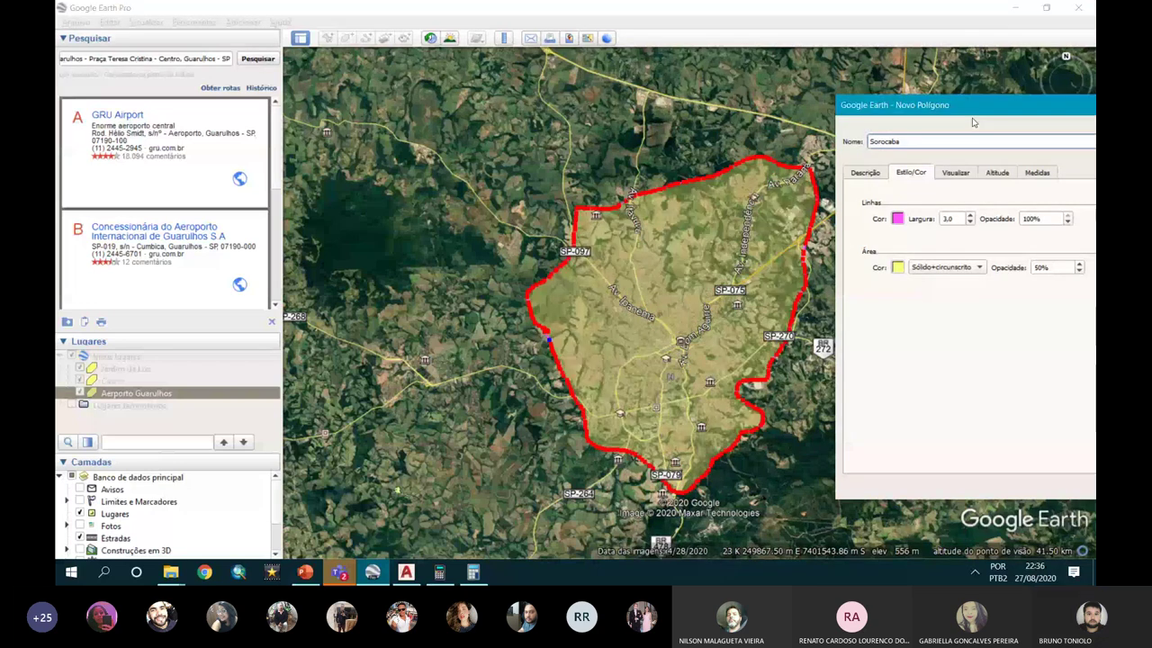
Step: Save the new Sorocaba polygon to My Places
left_click(968, 477)
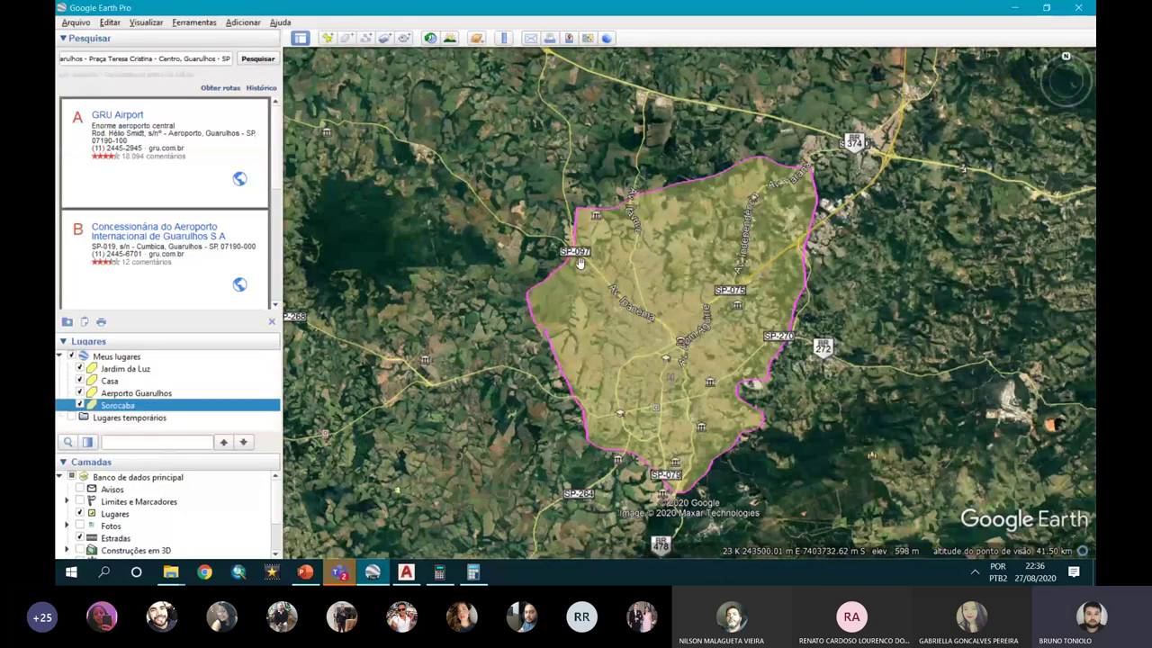
scroll(579, 262, "down", 3)
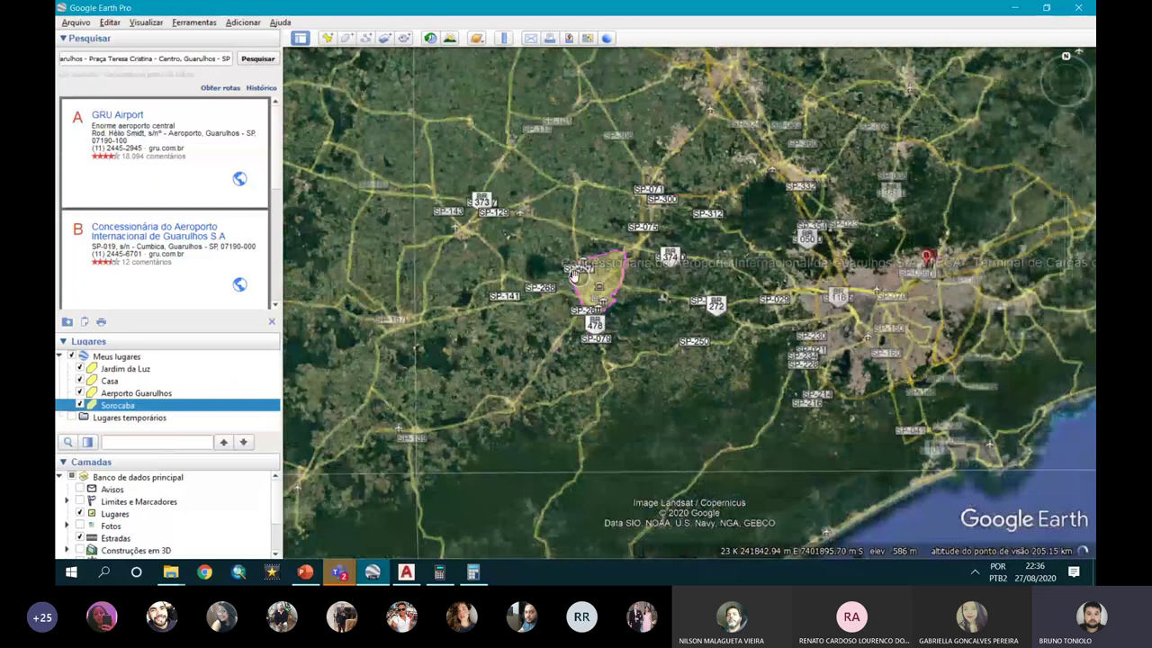
scroll(573, 275, "down", 2)
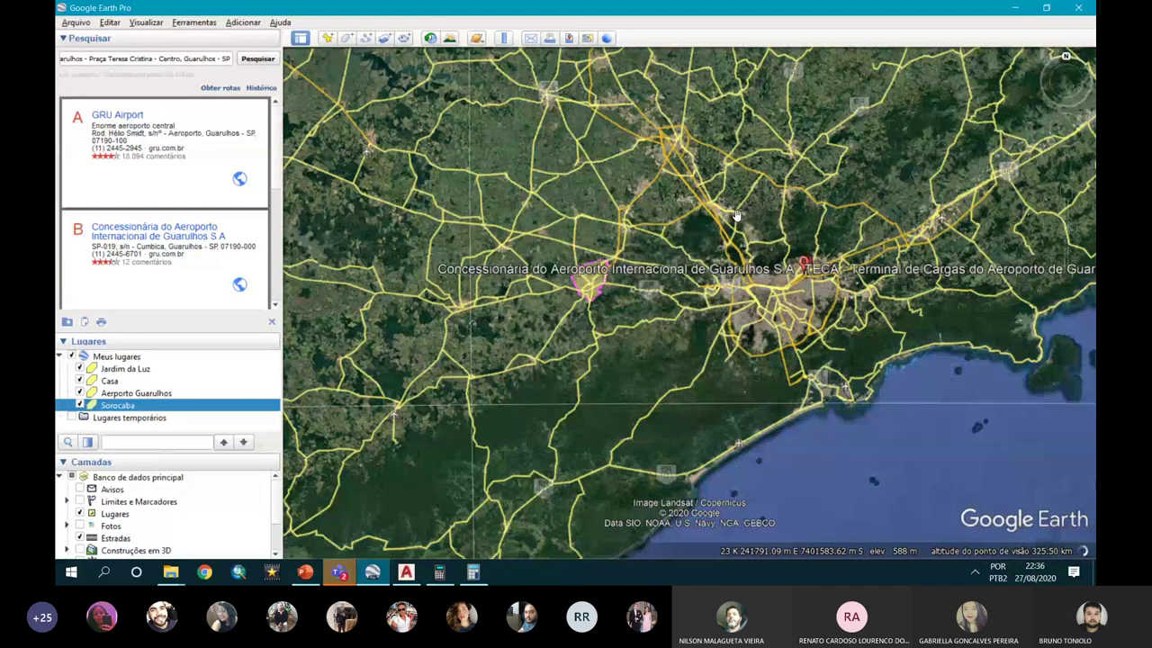
Step: Fly in close to the saved Jardim da Luz polygon
left_click(272, 321)
double_click(124, 157)
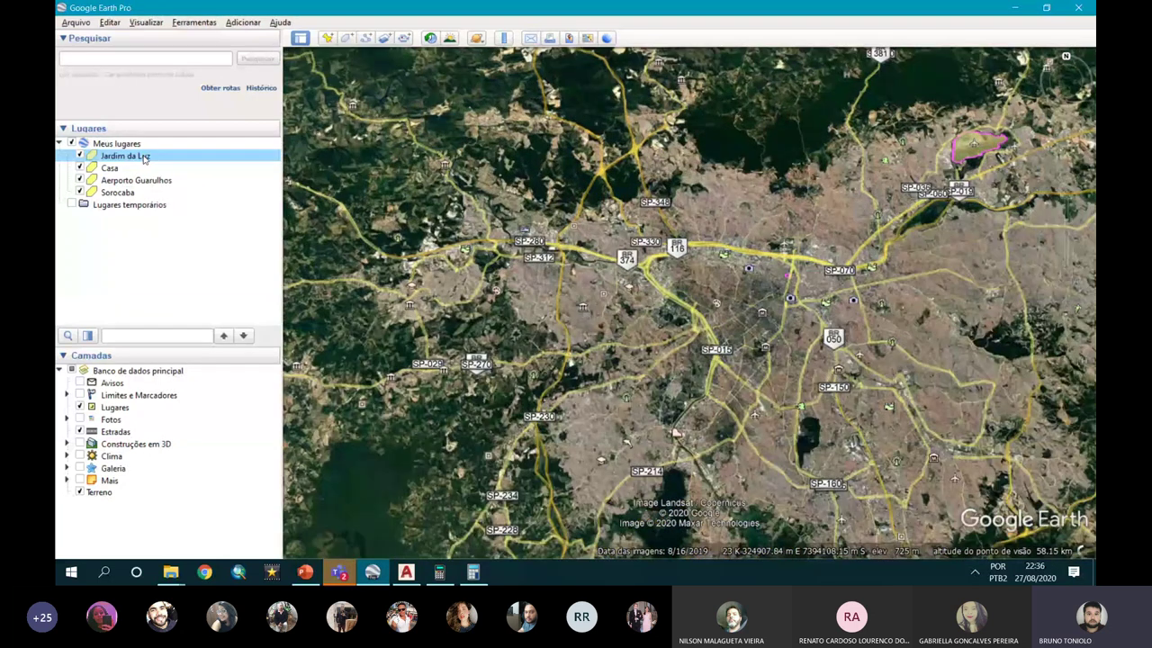
double_click(144, 159)
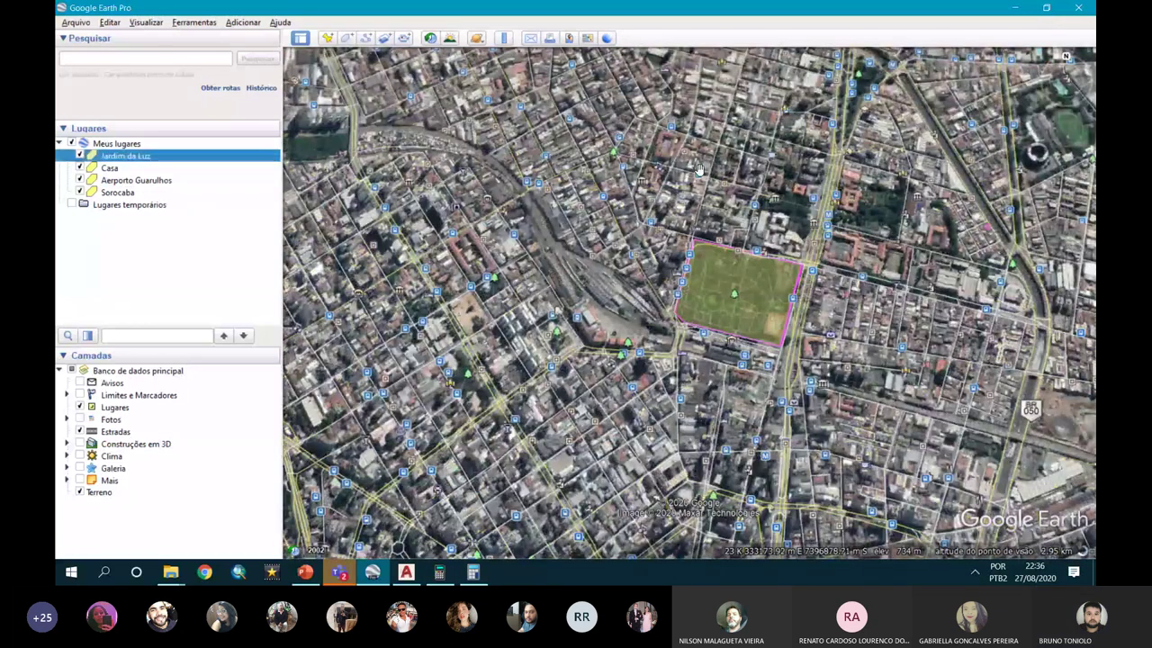
left_click(66, 574)
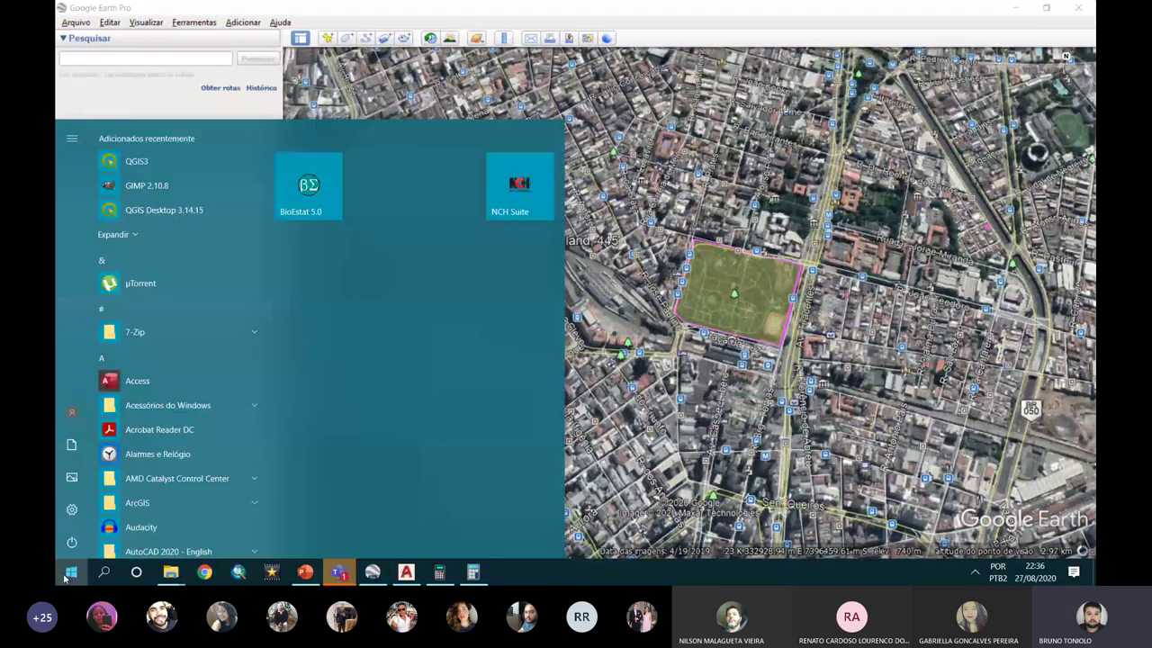
Step: Launch Excel from Start search and create a blank workbook
type("excel")
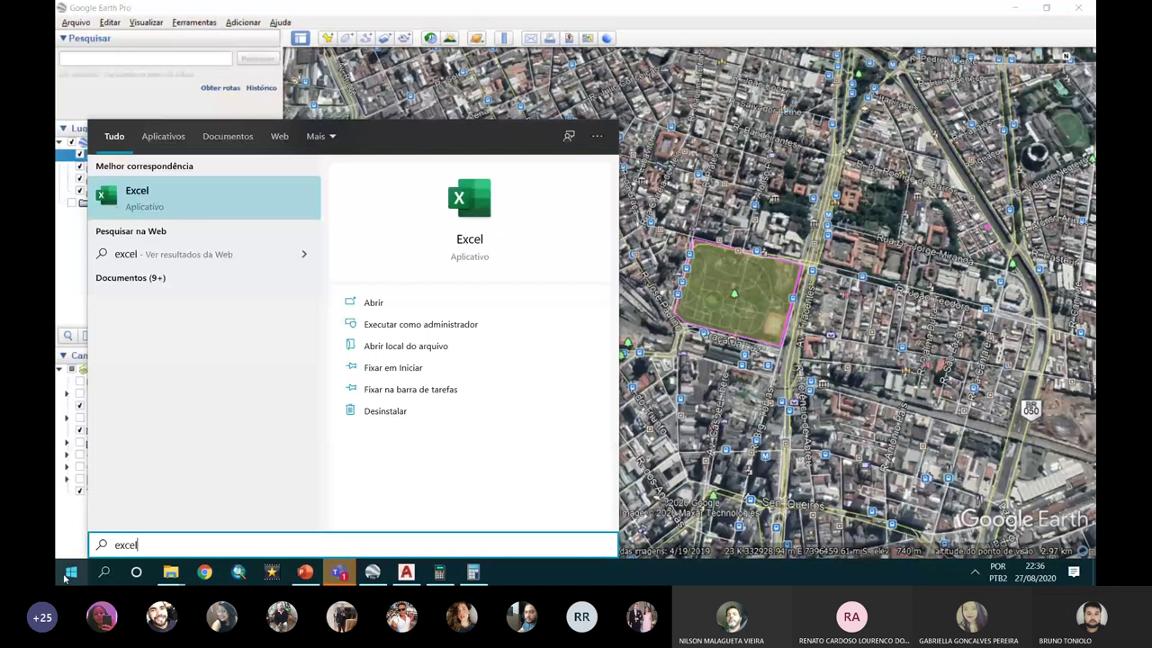
key("Return")
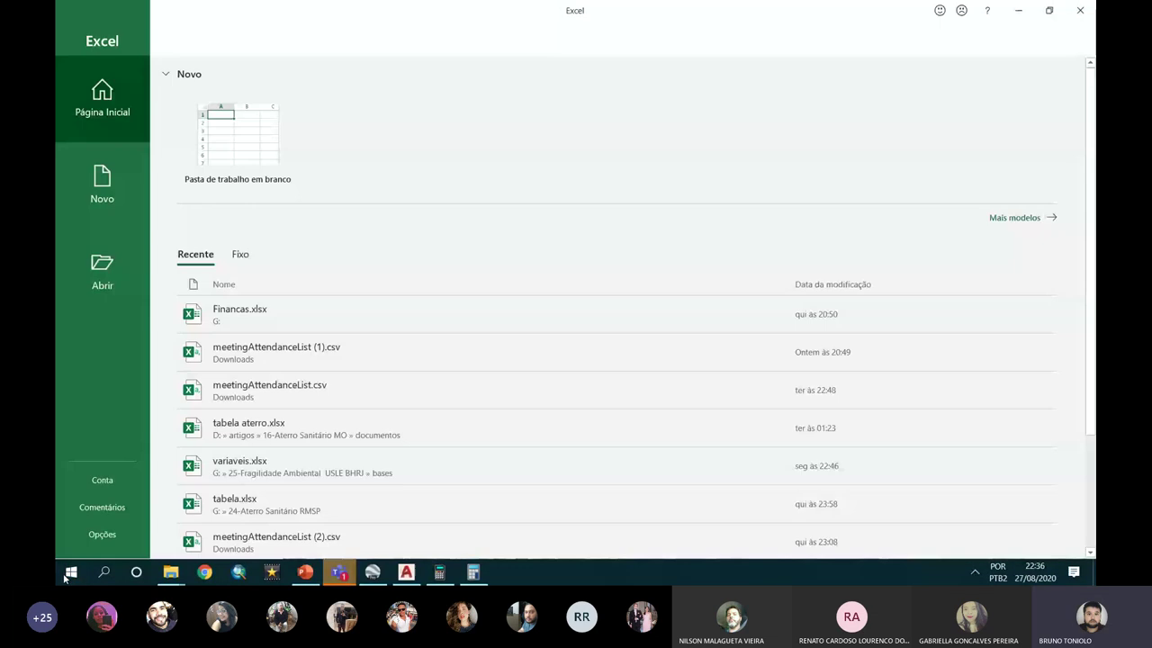
left_click(241, 161)
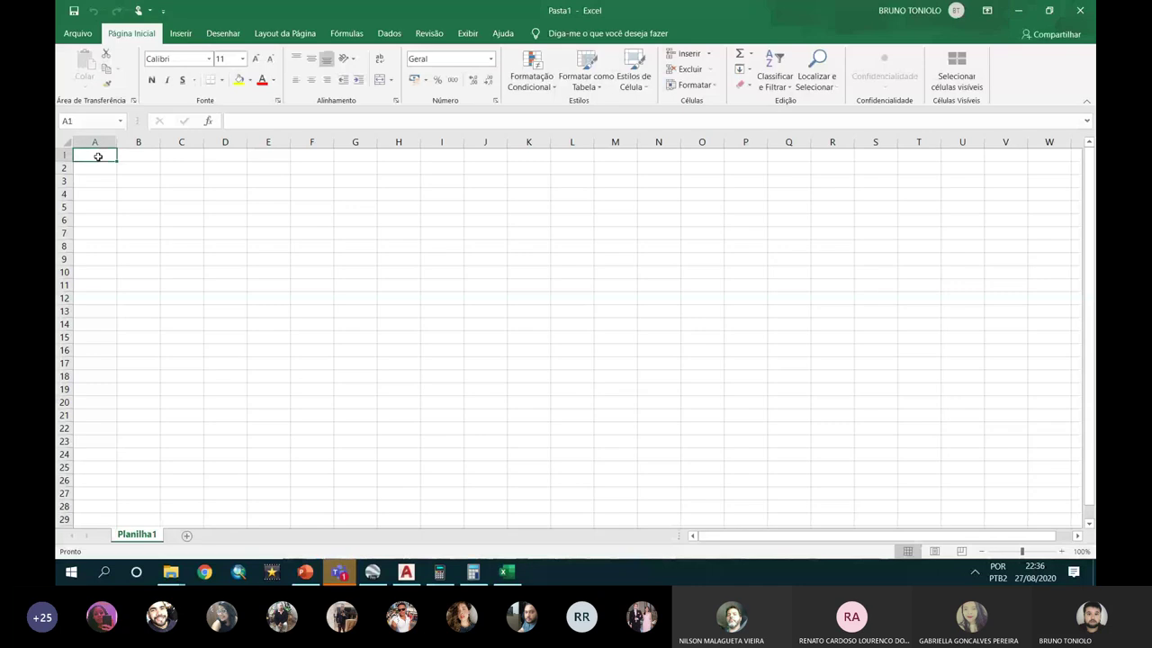
Step: Enter headers Local, Área (m²), Área (há) and Área (km²) across A1:D1
type("Local")
key("Return")
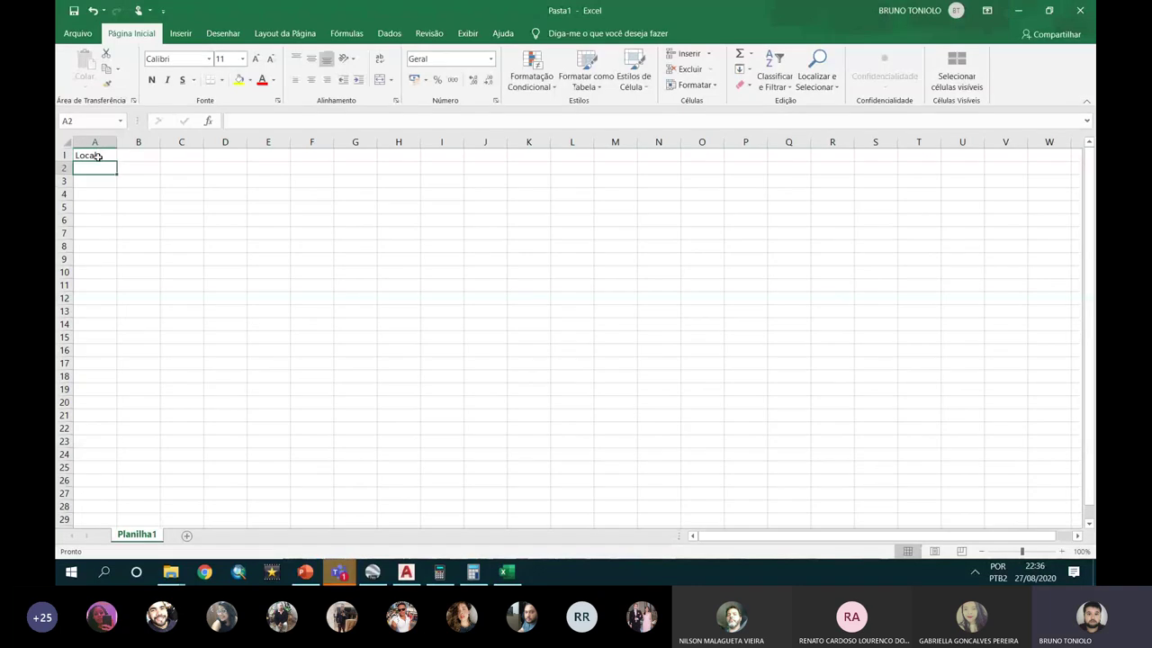
key("Up")
key("Right")
type("Á")
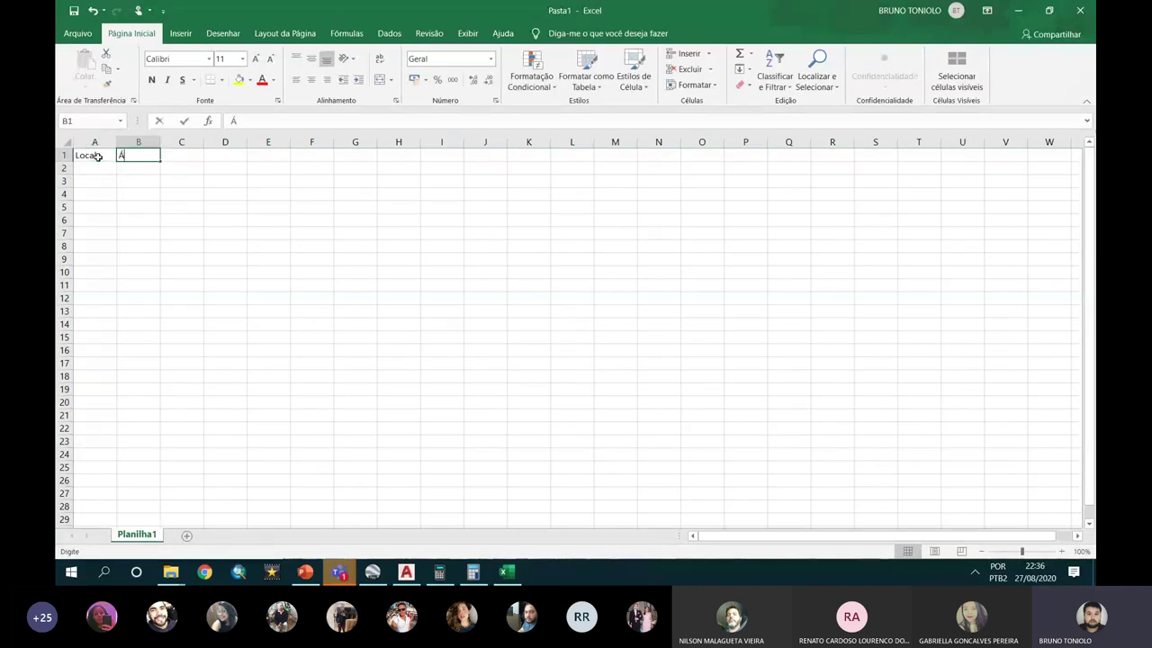
type("rea (m²)")
key("Return")
key("Up")
key("Right")
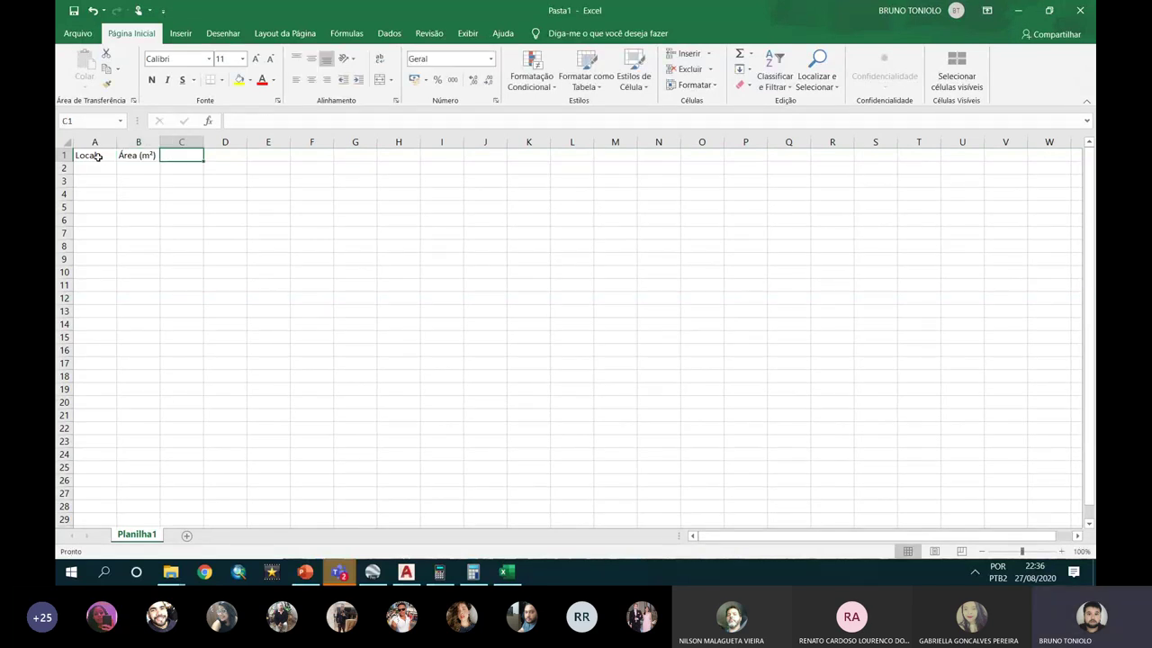
type("Área ")
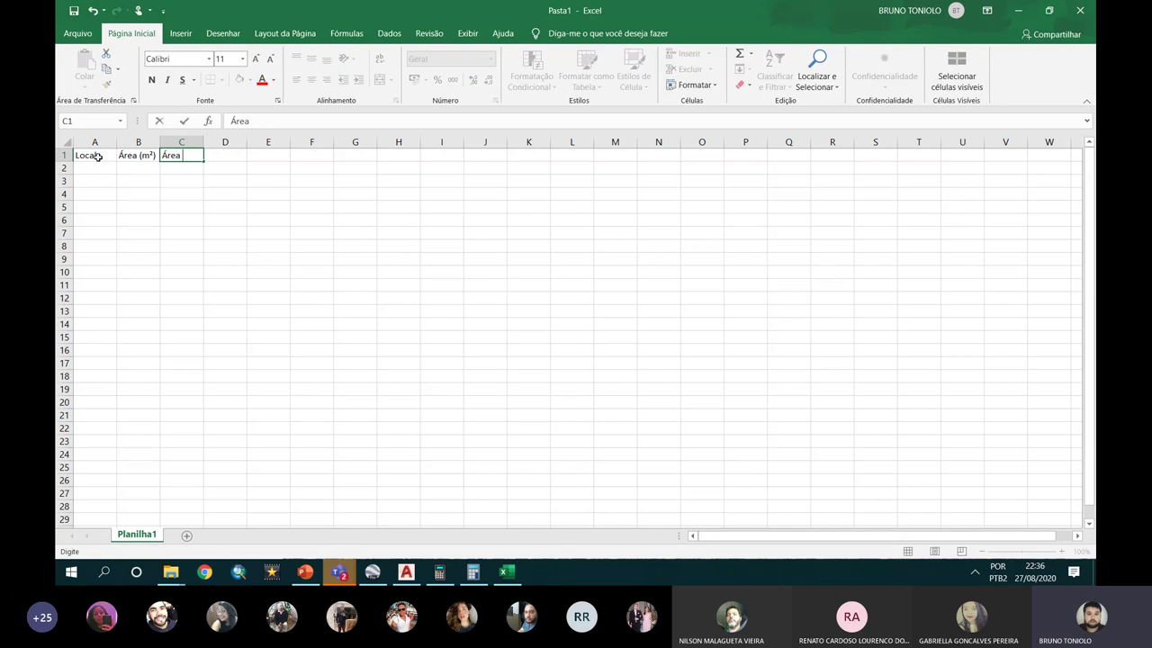
type("(há)")
key("Return")
key("Up")
key("Right")
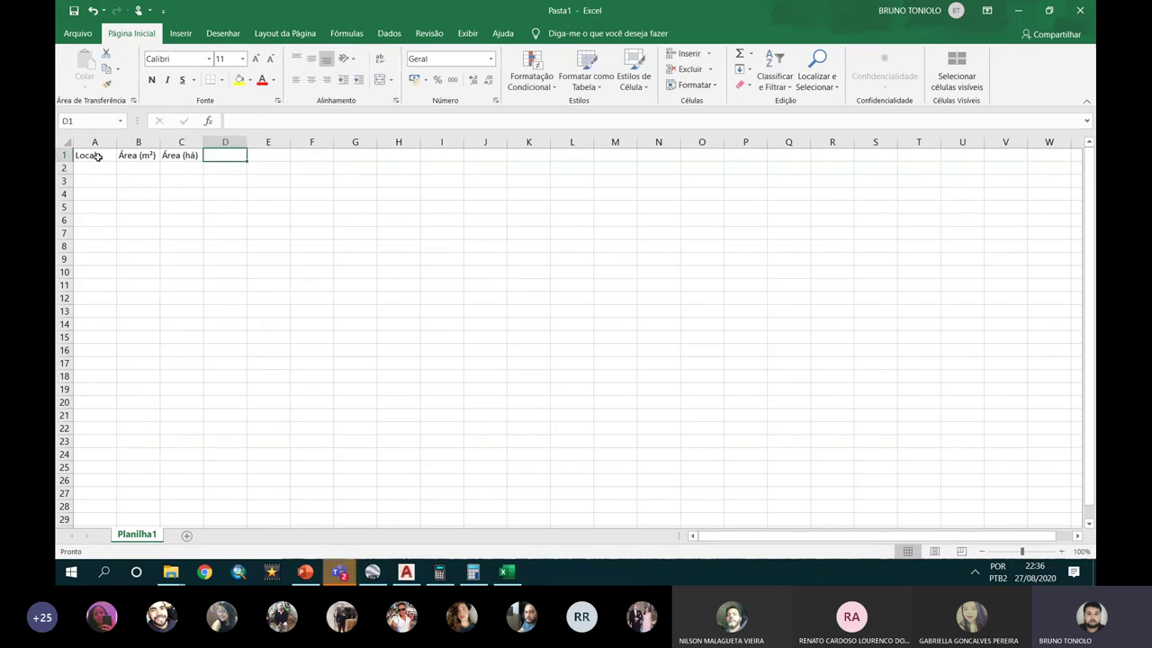
type("Área (km²)")
key("Return")
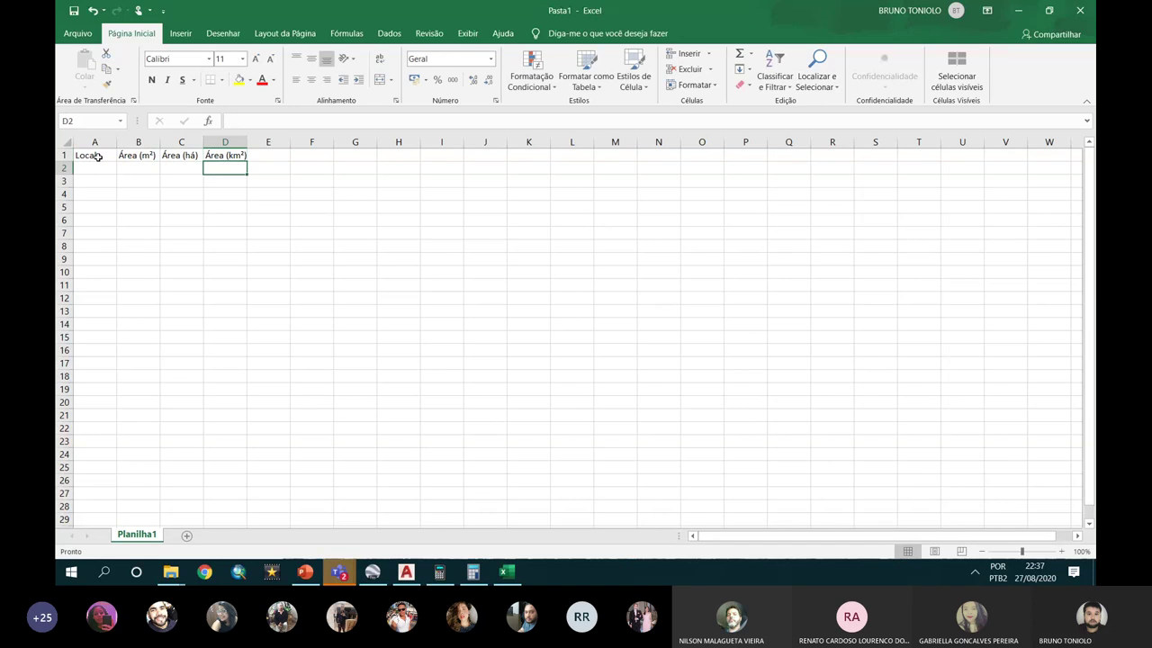
Step: Zoom the sheet to about 237% and select cell A2
left_click_drag(97, 156, 364, 245)
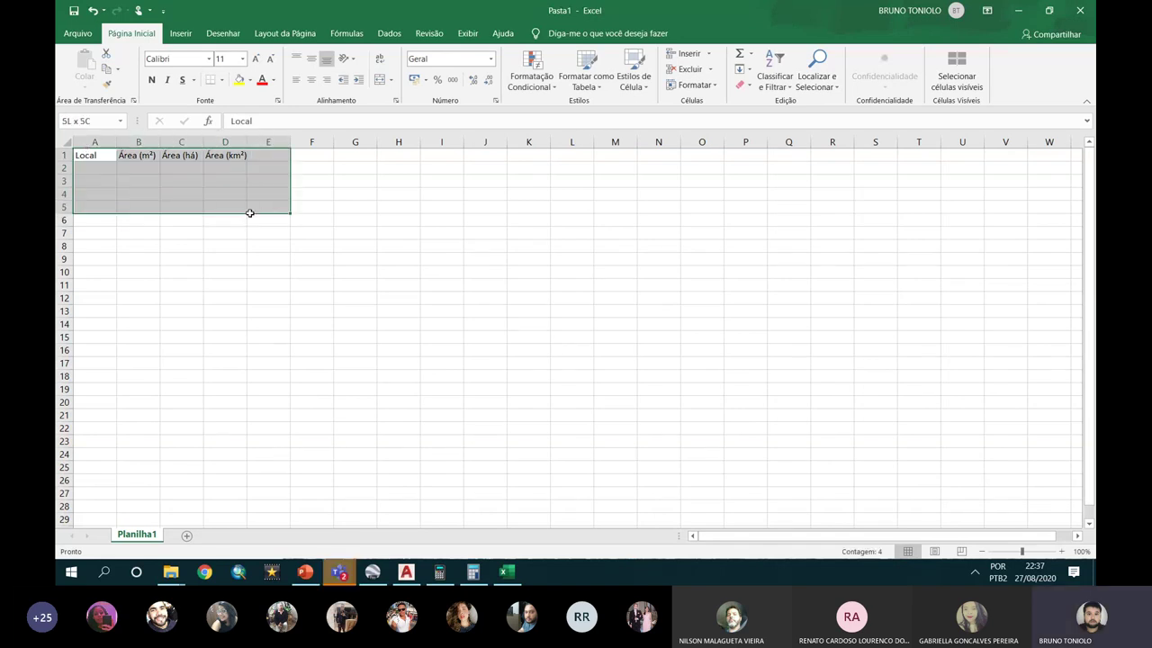
left_click(109, 156)
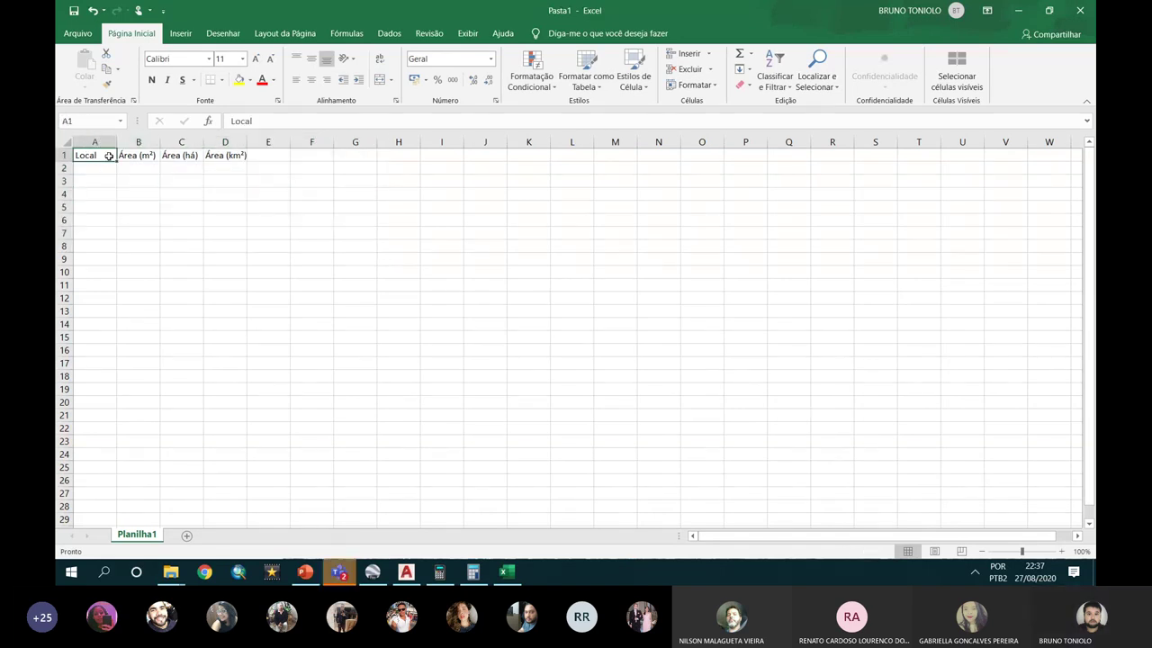
left_click_drag(109, 156, 238, 219)
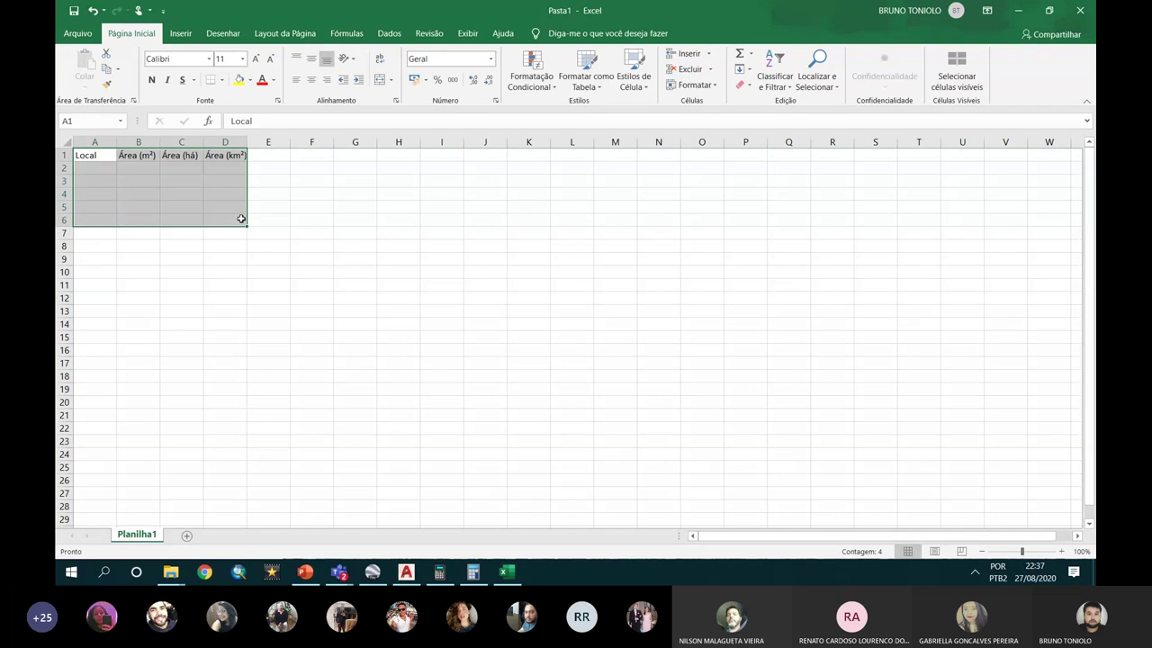
left_click_drag(1022, 551, 1037, 551)
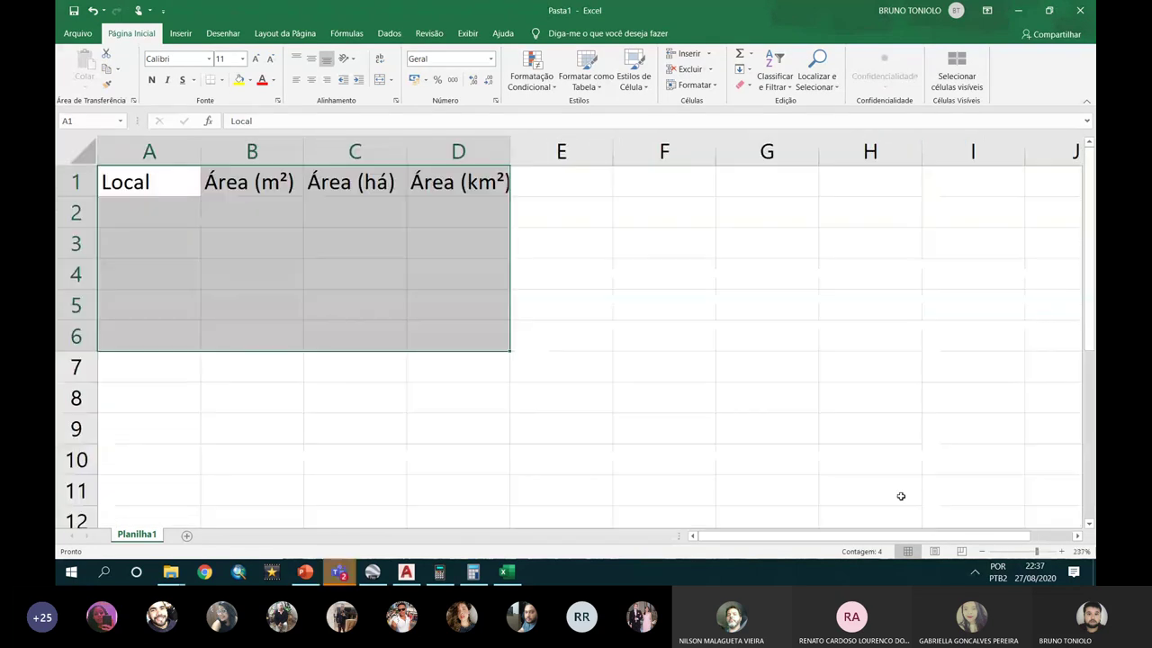
left_click_drag(504, 367, 238, 278)
left_click(140, 188)
Step: Enter Jardim da Luz and Casa in A2:A3, widening column A
double_click(142, 203)
type("Jardim da Lu z")
key("Return")
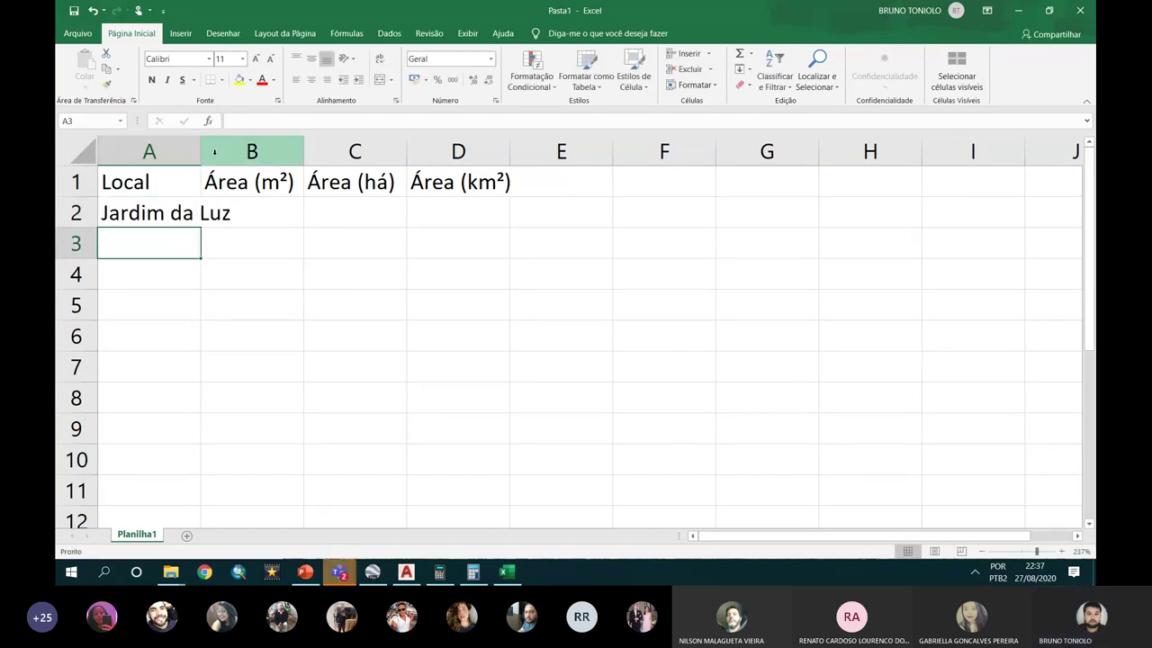
double_click(201, 152)
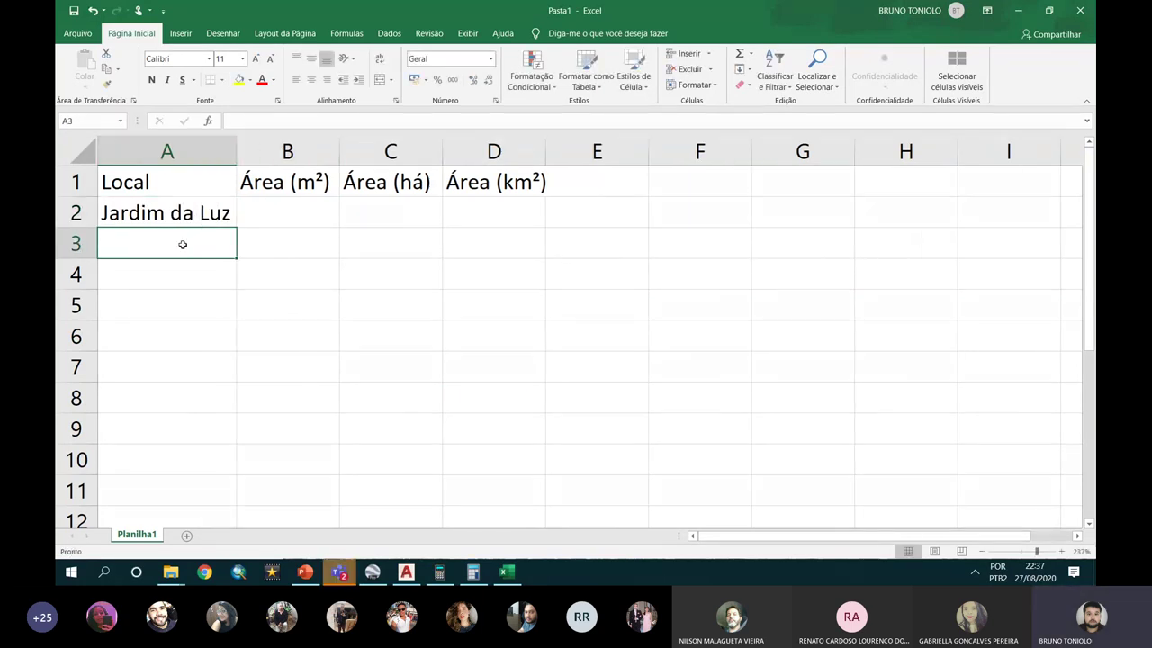
type("Casa")
key("Return")
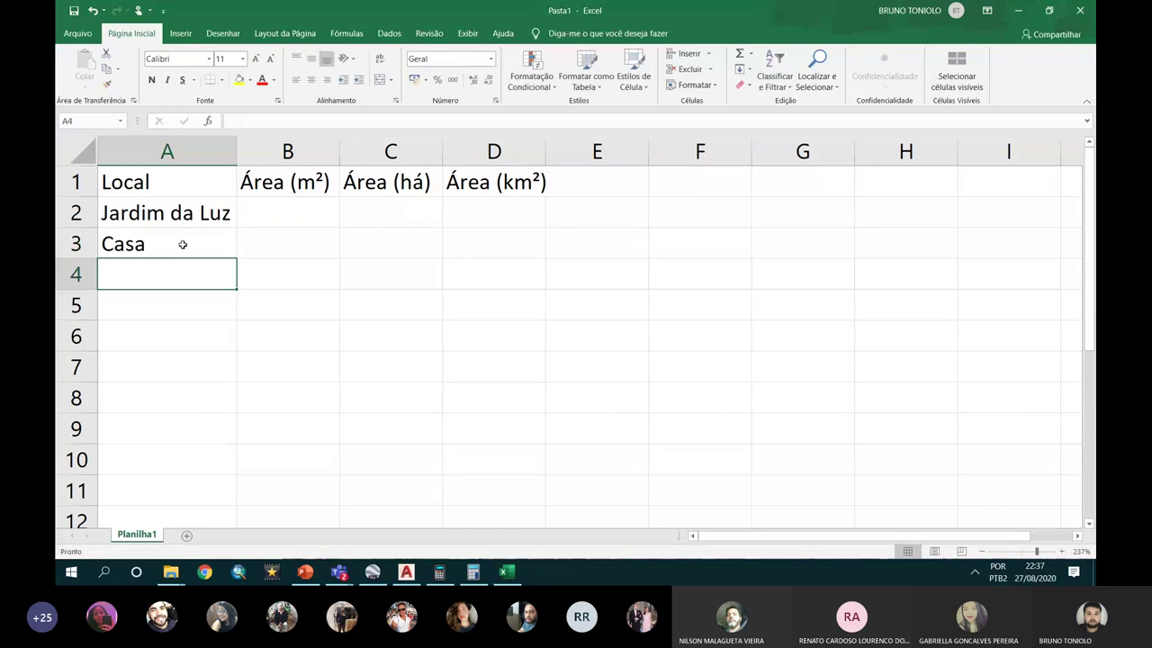
Step: Add Aeroporto de Guarulhos and Município de Sorocaba in A4:A5, then autofit column A
type("Aeropo")
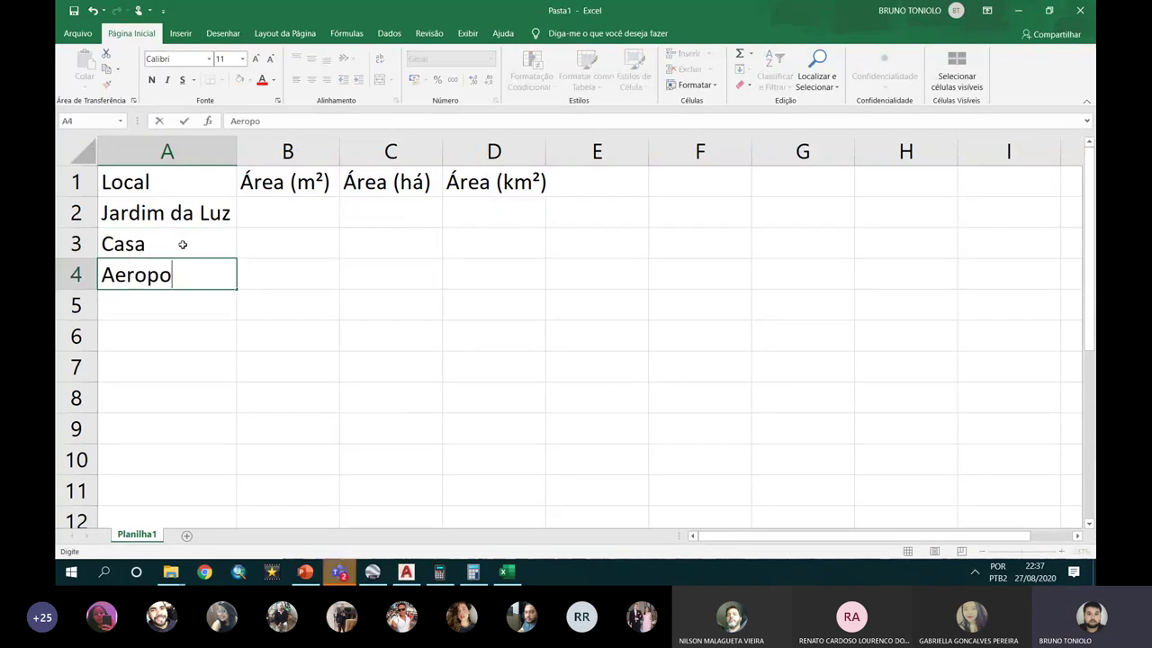
type("rto de")
key("BackSpace")
type("de g")
key("BackSpace")
type("Guarul")
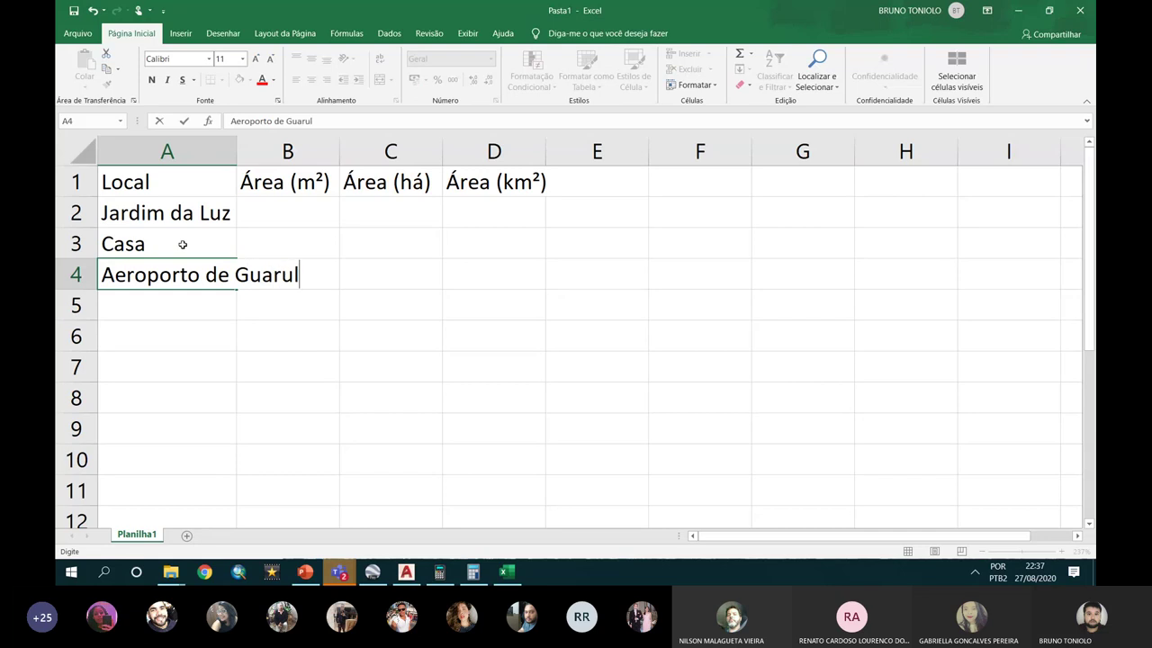
type("hos")
key("Return")
type("S")
key("BackSpace")
type("Município de Sorocaba")
key("Return")
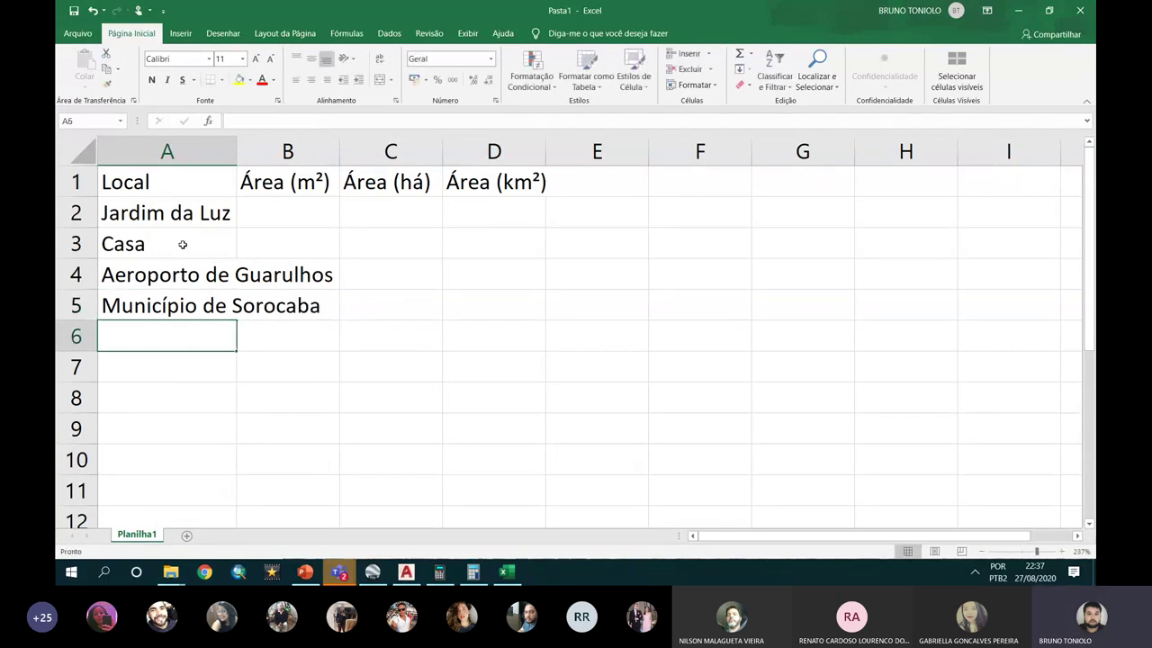
double_click(237, 151)
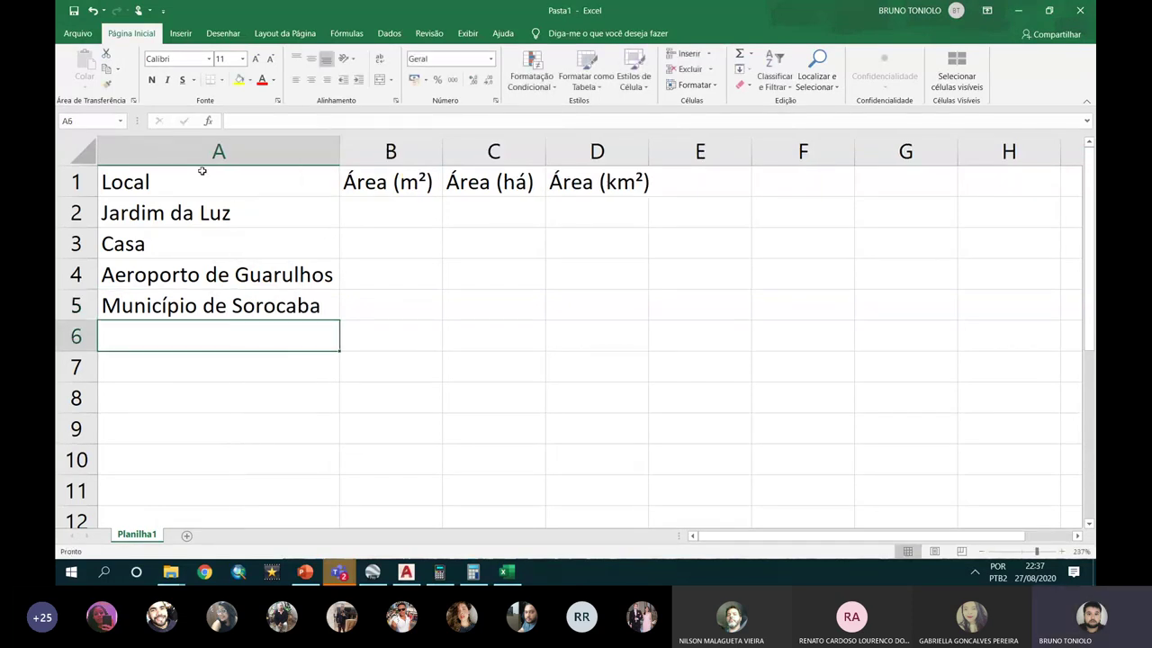
Step: Fill the header row yellow, the Jardim da Luz row orange and the Casa row green
left_click_drag(200, 171, 605, 167)
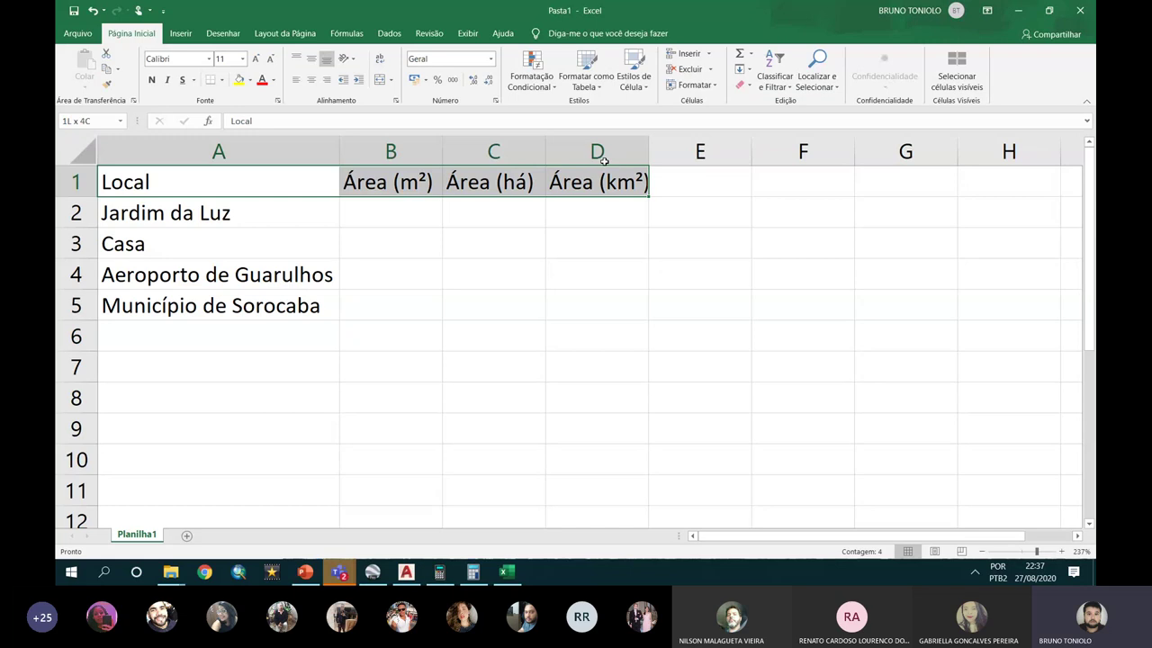
left_click(240, 79)
left_click_drag(189, 209, 553, 203)
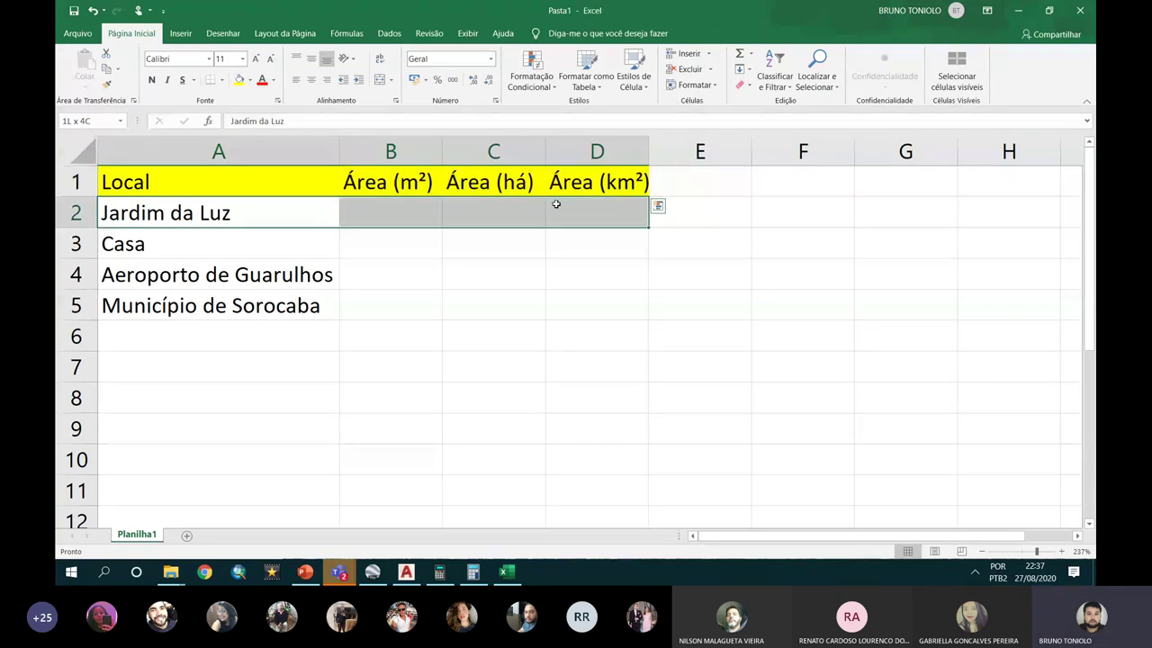
left_click(250, 79)
left_click(287, 144)
key("Down")
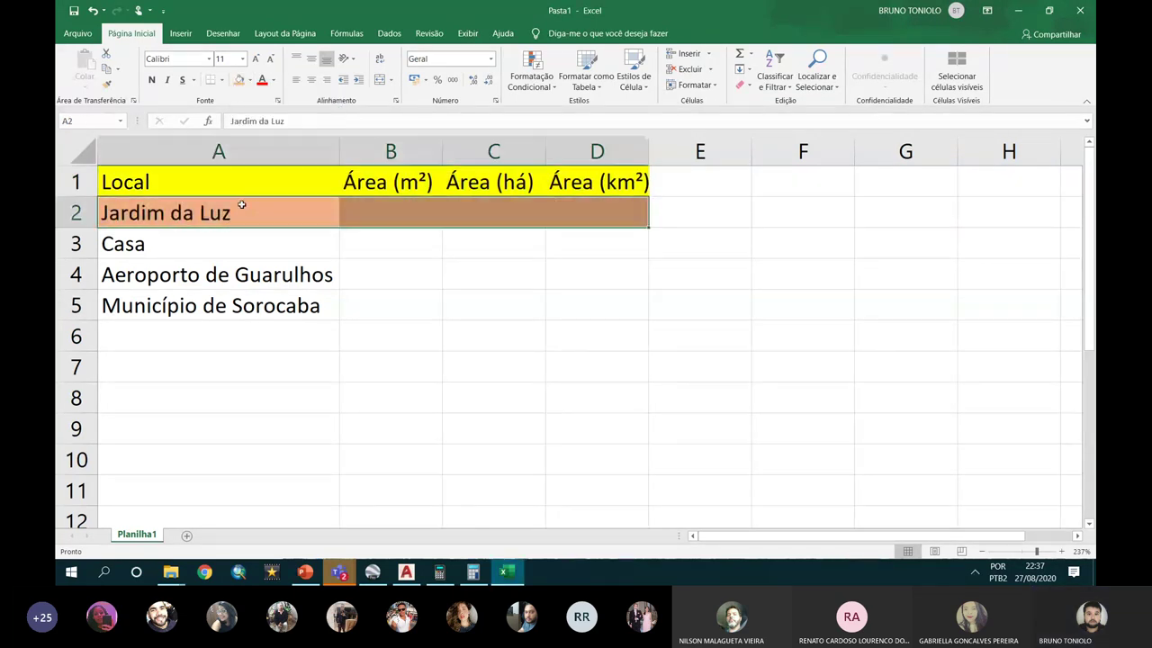
left_click_drag(433, 237, 599, 243)
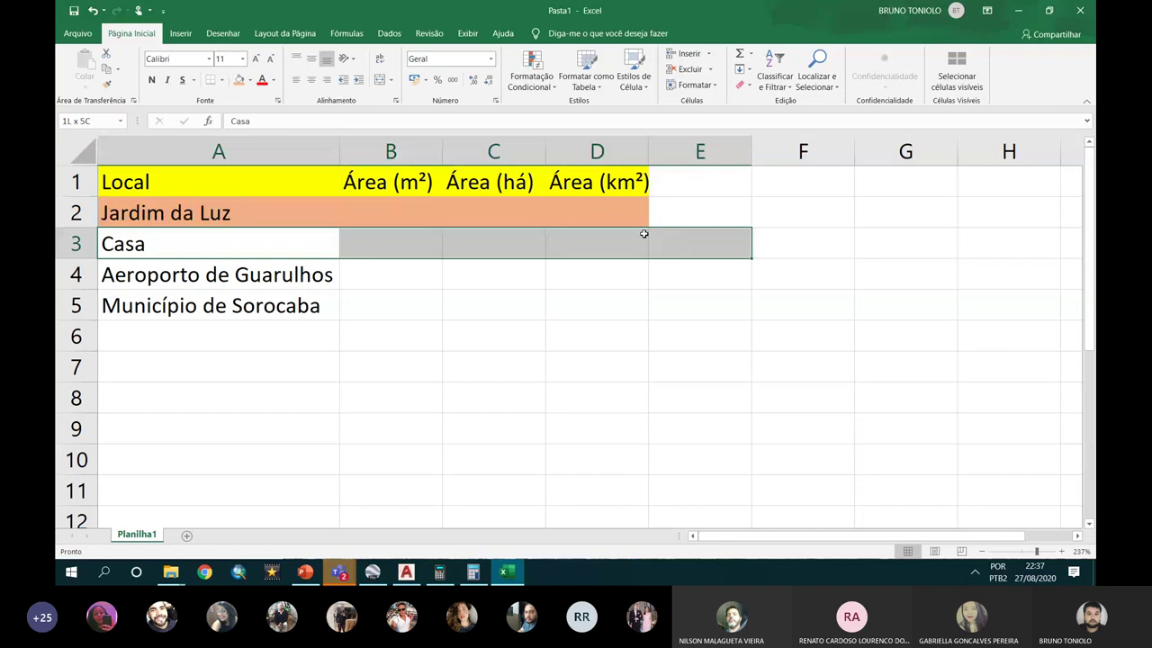
left_click(251, 79)
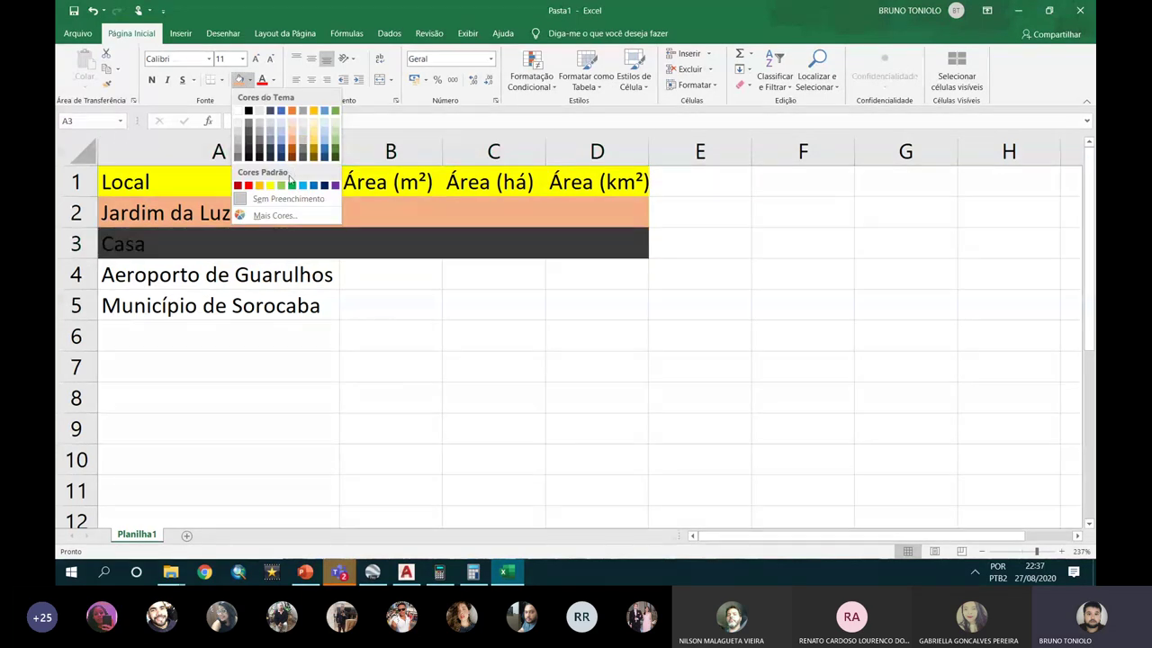
left_click(282, 186)
Step: Fill the Aeroporto de Guarulhos row blue and the Município de Sorocaba row light peach
left_click_drag(218, 270, 520, 270)
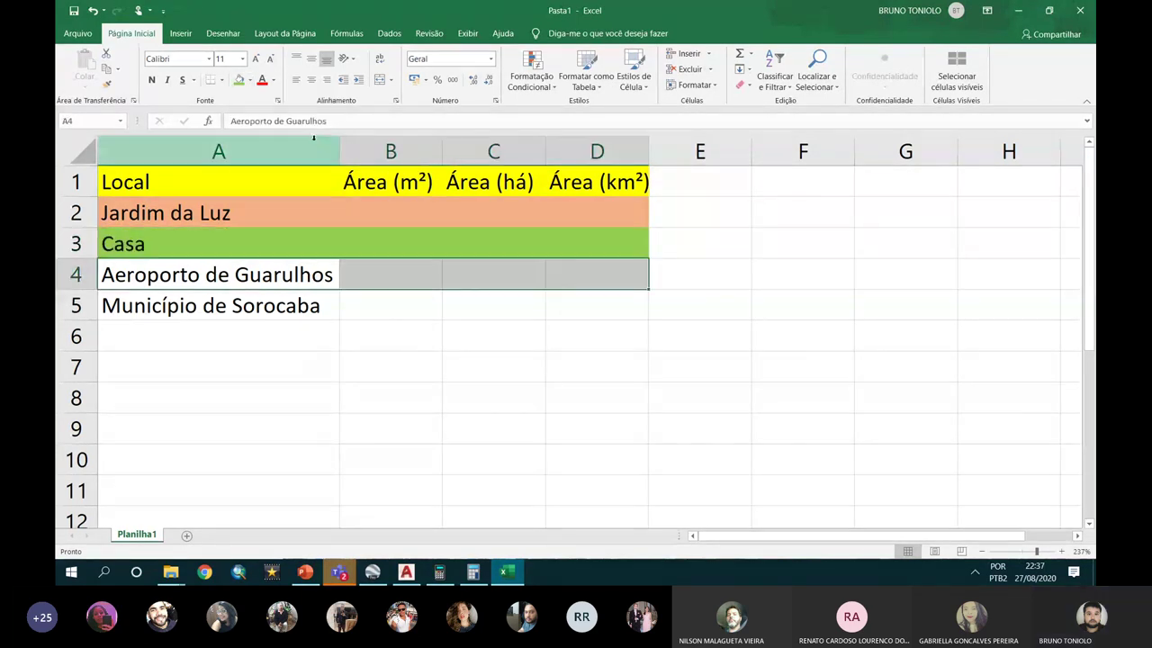
left_click(250, 80)
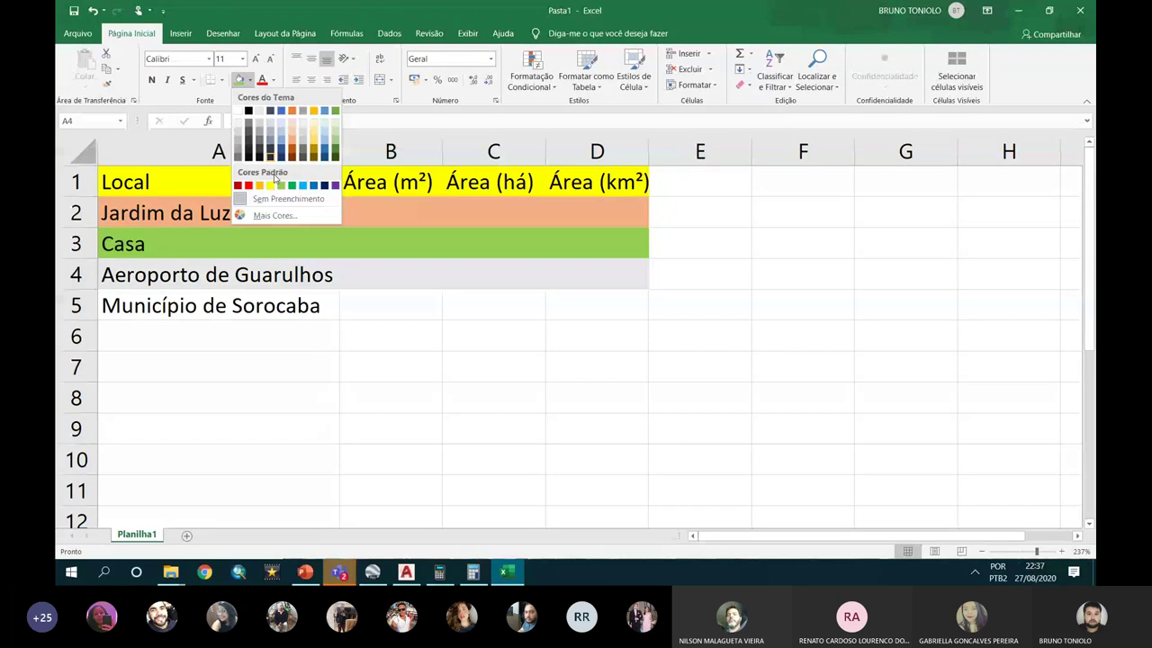
left_click(302, 185)
left_click_drag(219, 306, 589, 298)
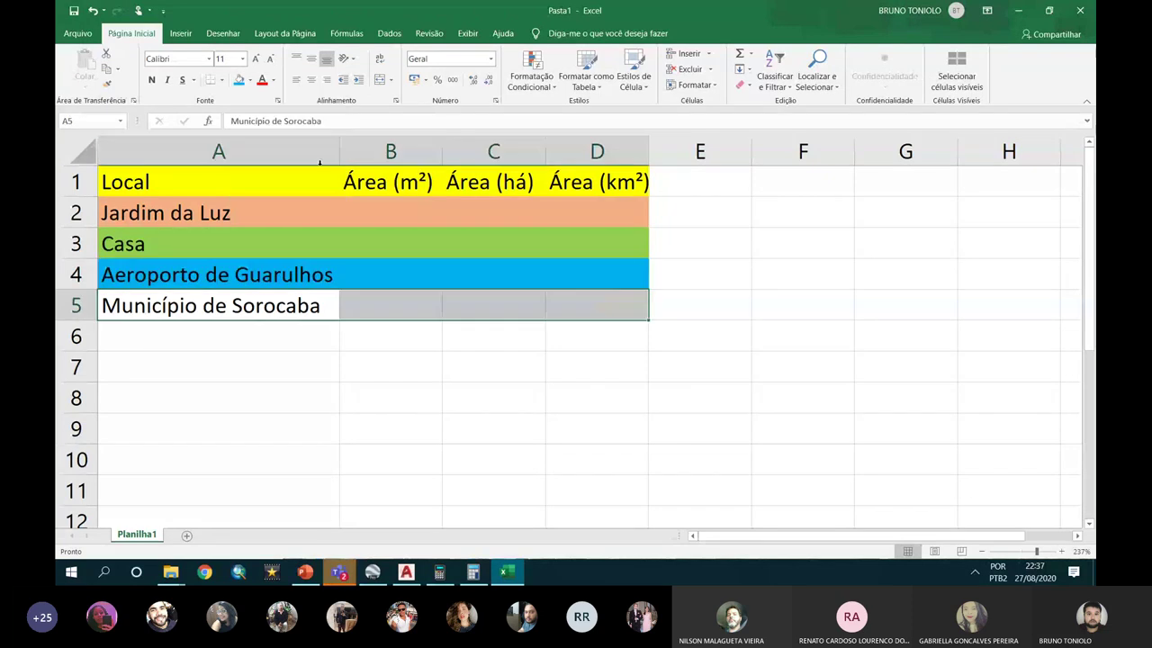
left_click(252, 79)
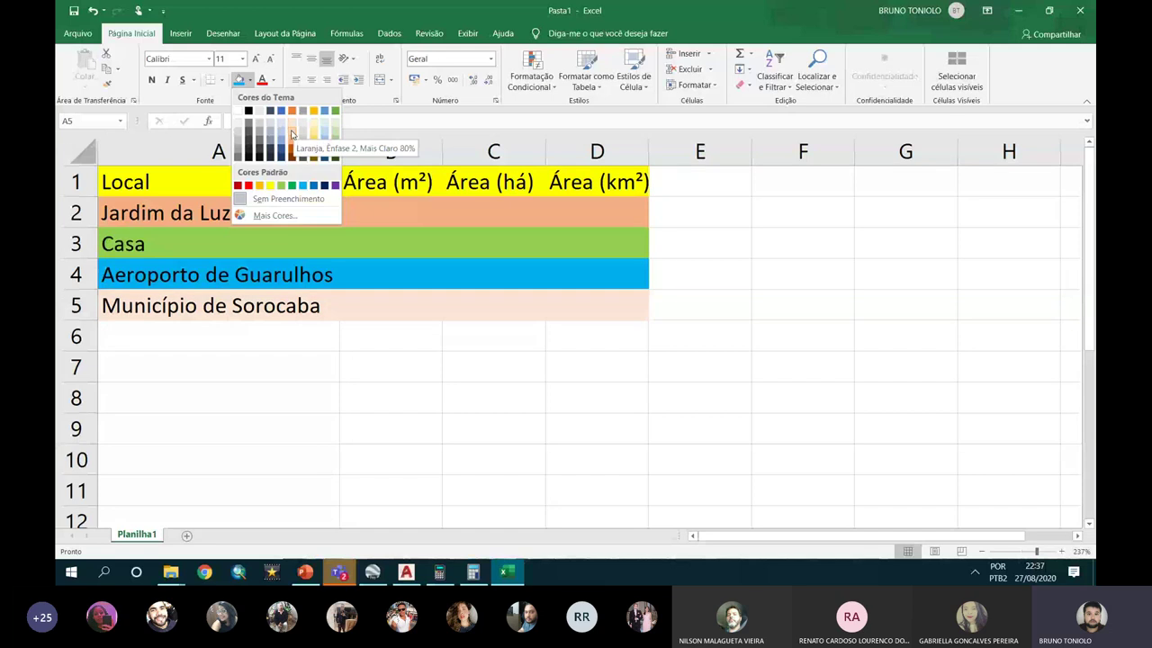
left_click(293, 131)
Step: Apply All Borders to the whole table A1:D5
mouse_move(236, 182)
left_mouse_down()
mouse_move(411, 195)
mouse_move(630, 310)
left_mouse_up()
left_click(222, 79)
left_click(252, 197)
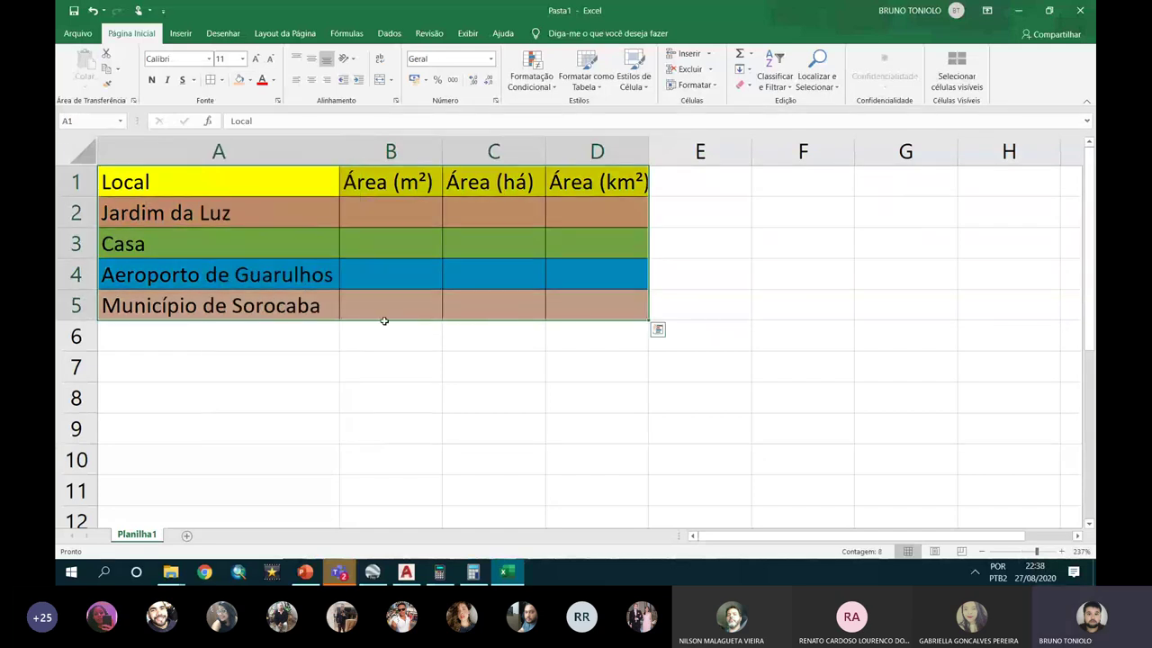
left_click(400, 335)
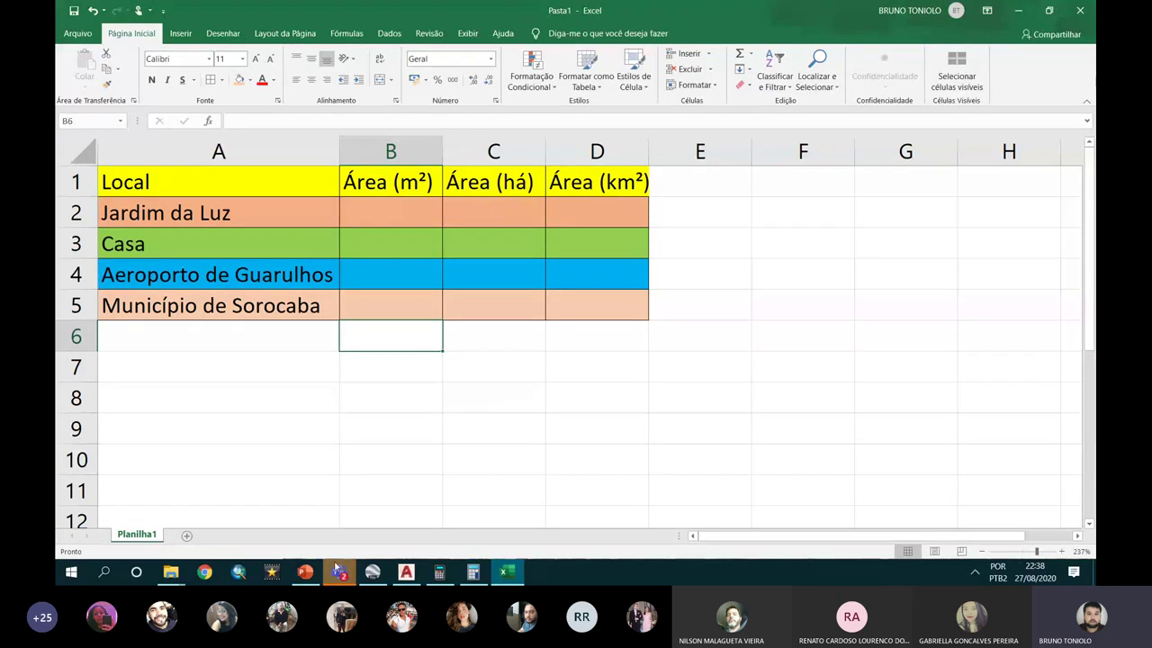
Step: Snap Excel to the left half of the screen with Google Earth Pro on the right
key("super+Down")
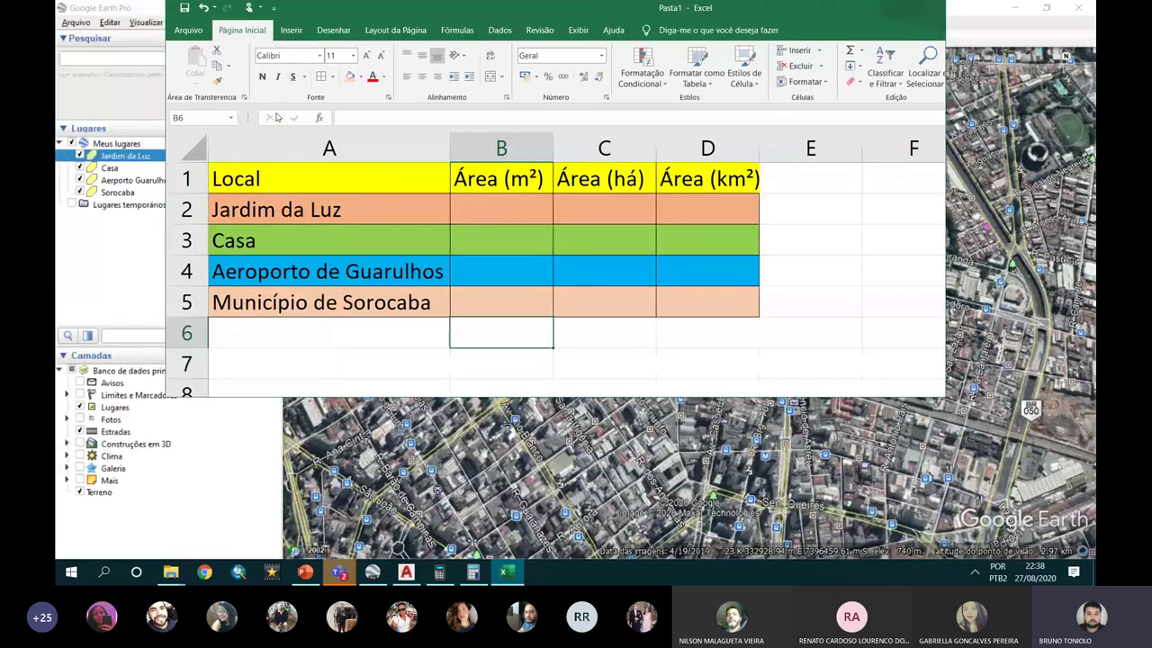
key("super+Left")
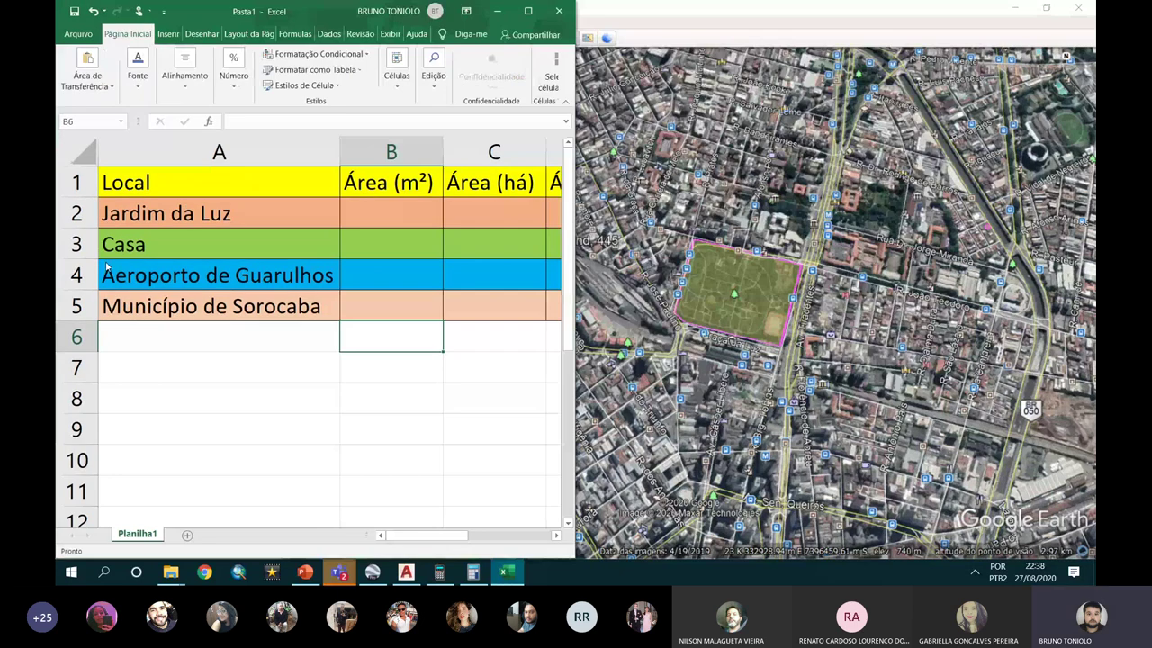
left_click(671, 181)
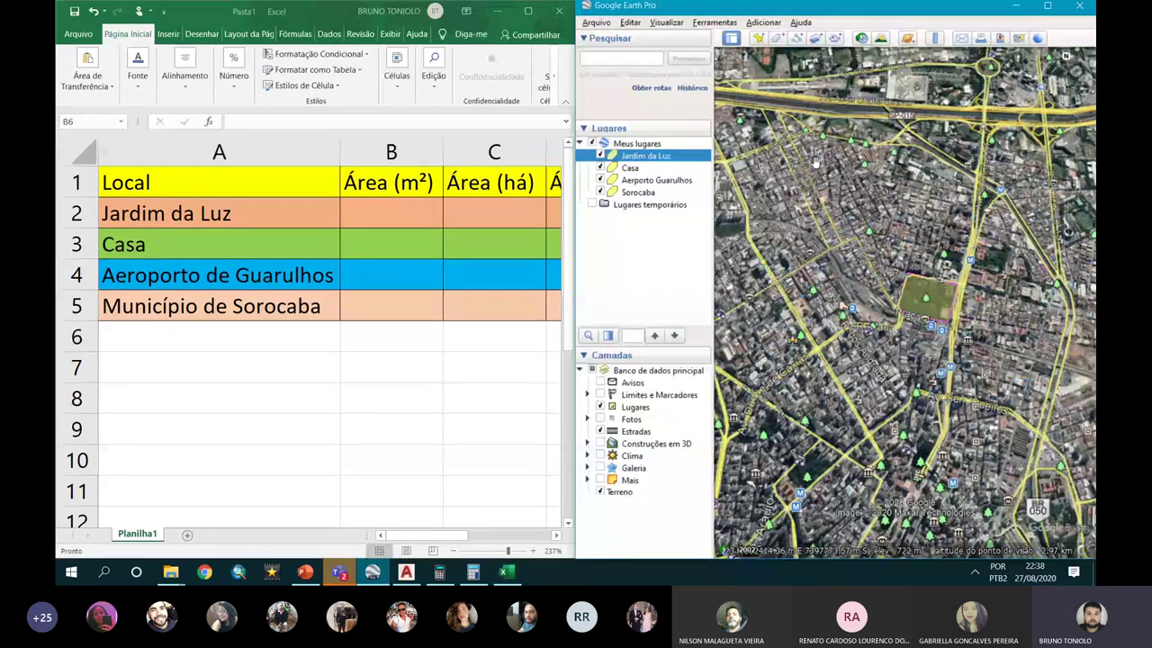
scroll(815, 162, "down", 3)
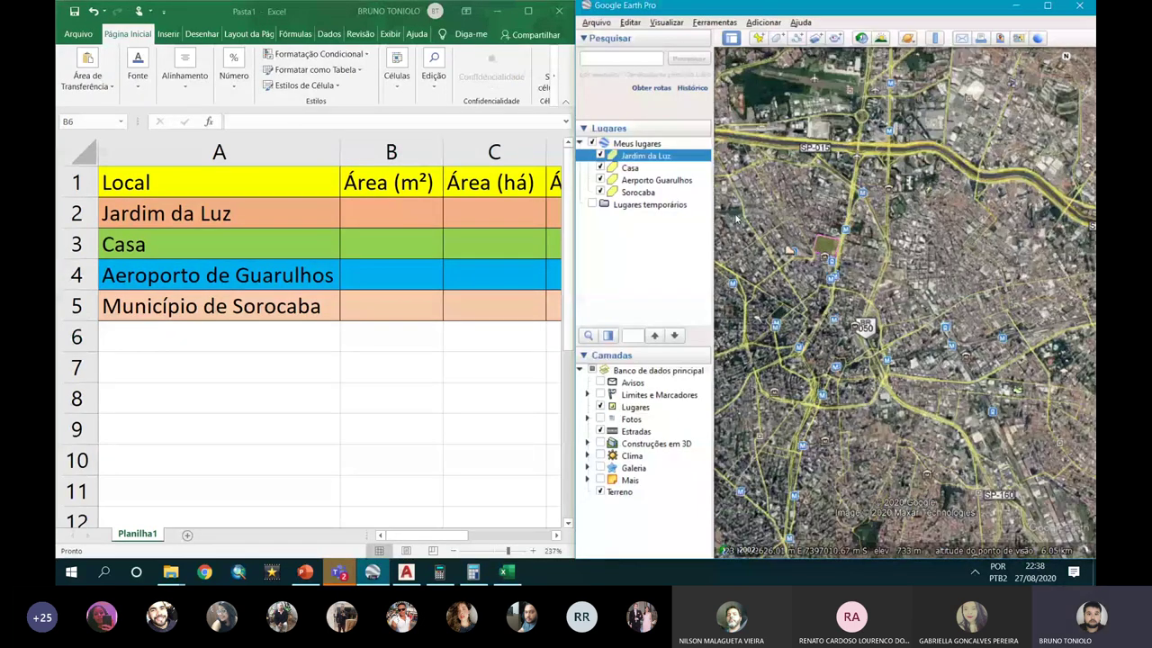
scroll(796, 241, "up", 1)
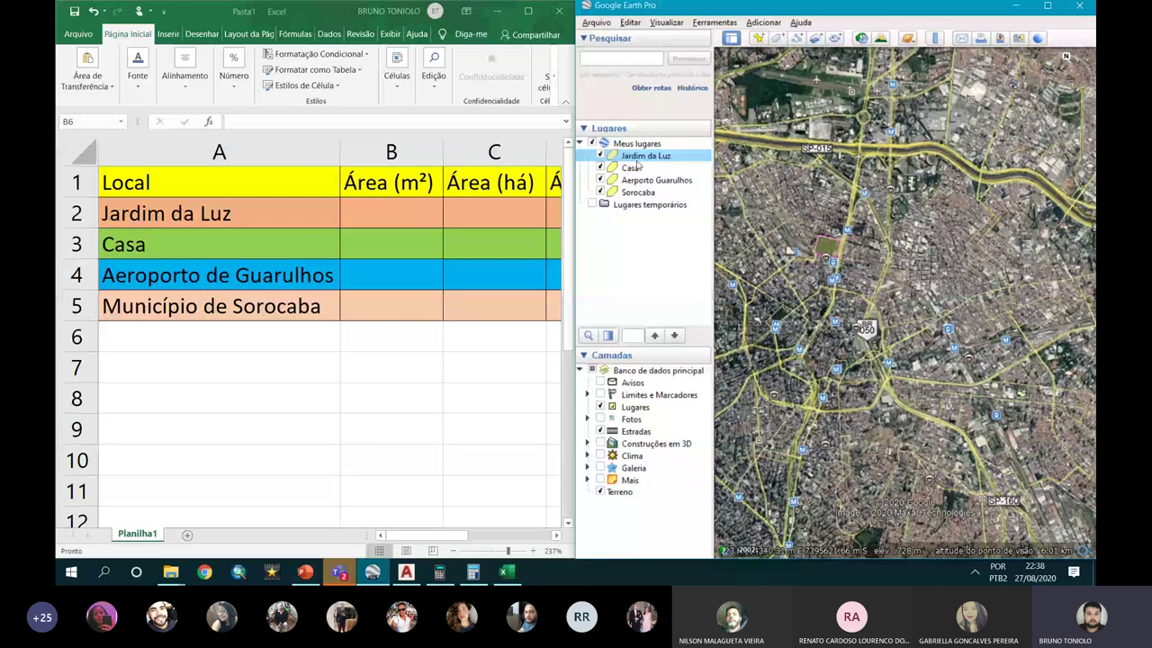
Step: Zoom the map in to the Jardim da Luz park
scroll(796, 241, "up", 1)
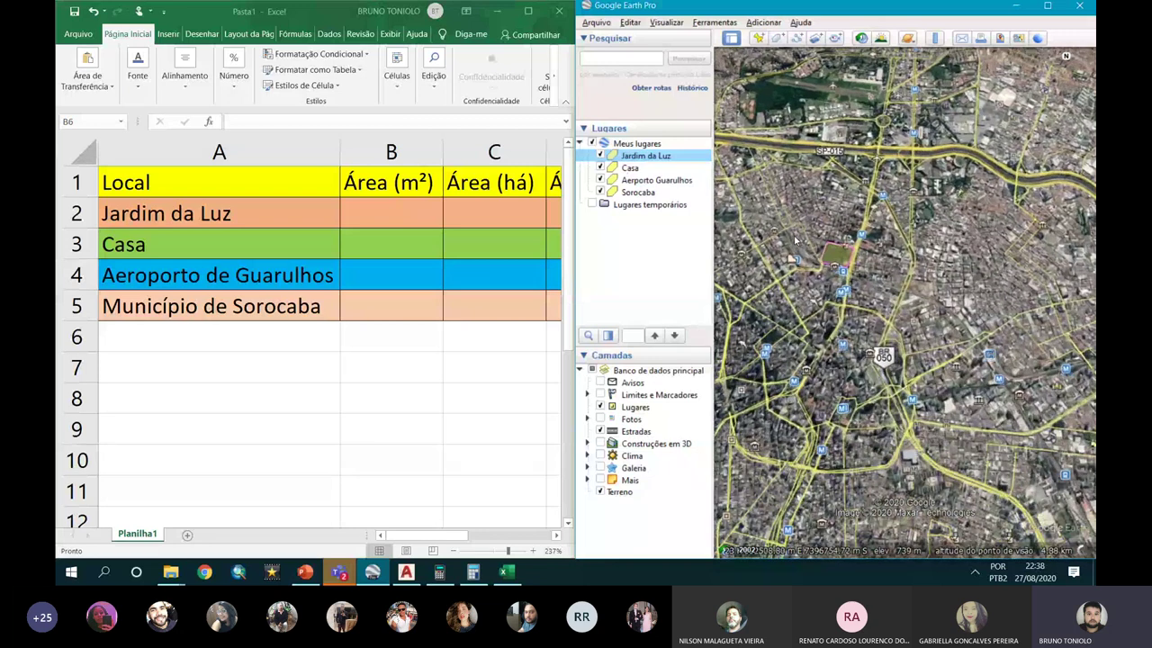
scroll(795, 241, "up", 1)
scroll(796, 241, "up", 2)
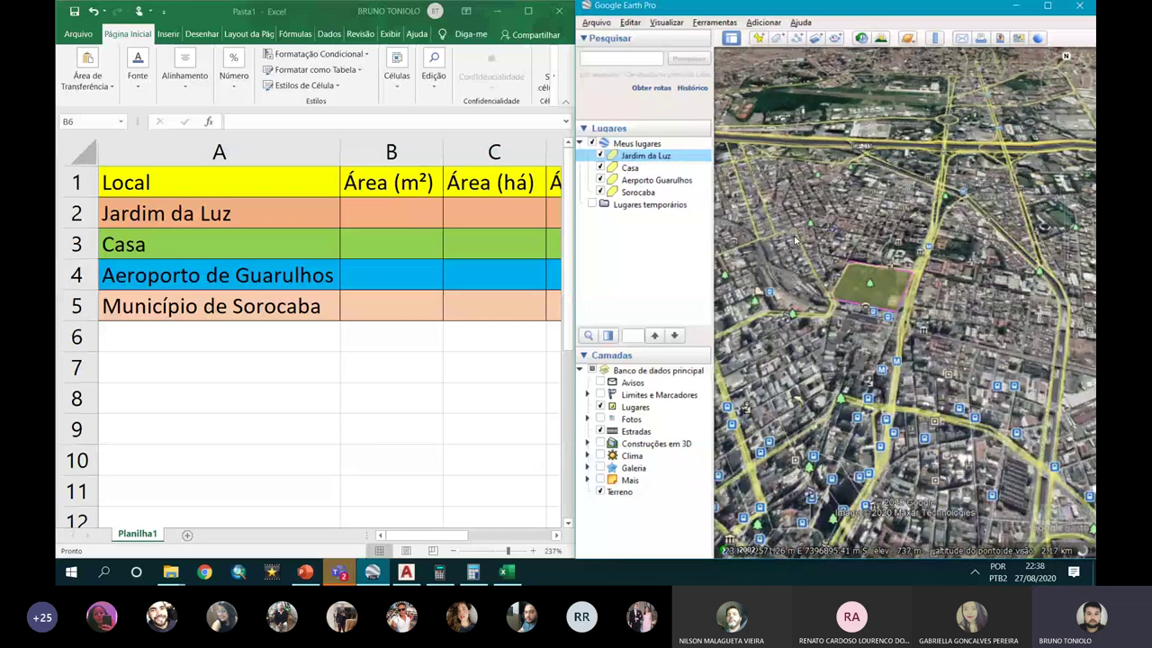
scroll(796, 241, "up", 1)
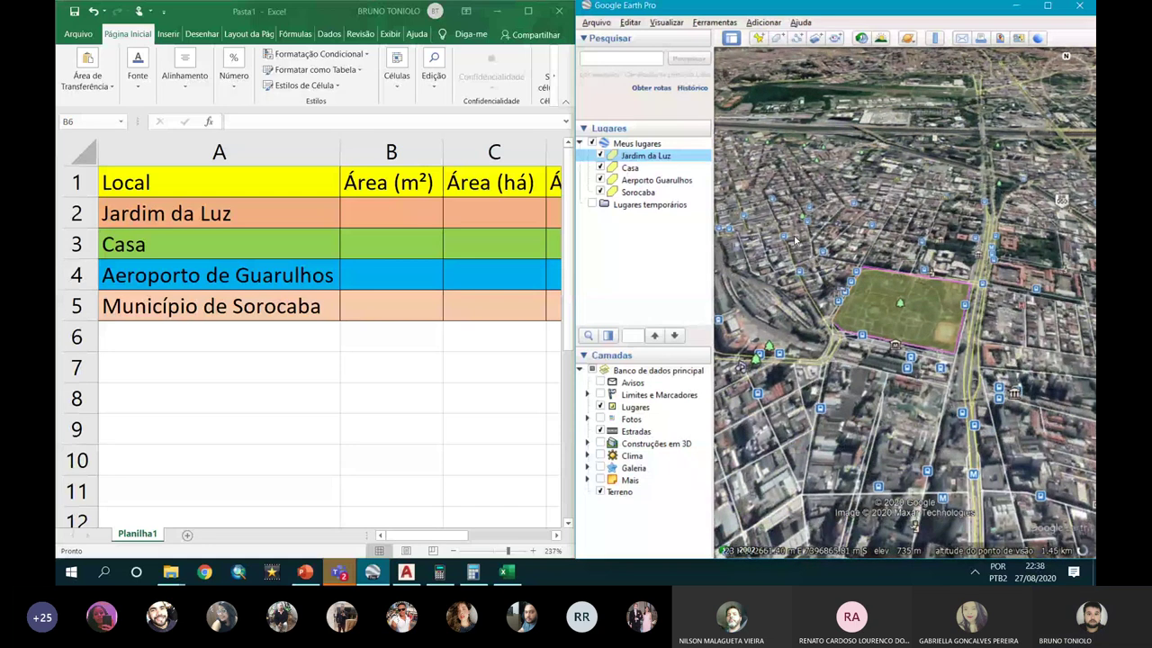
double_click(906, 325)
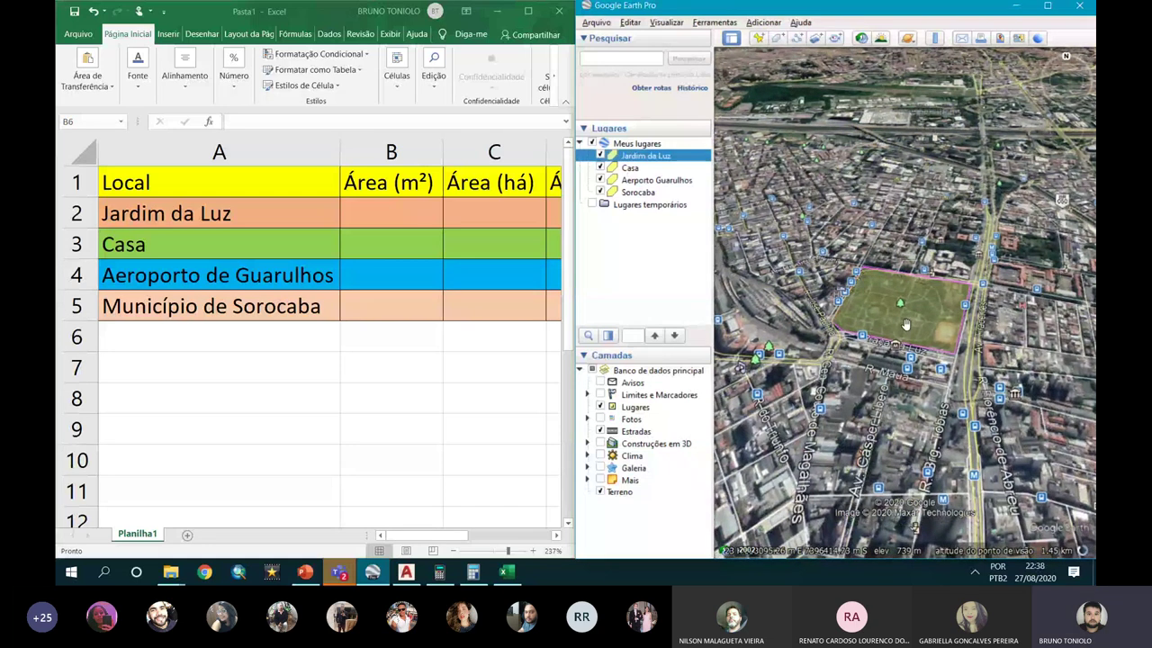
scroll(905, 325, "up", 1)
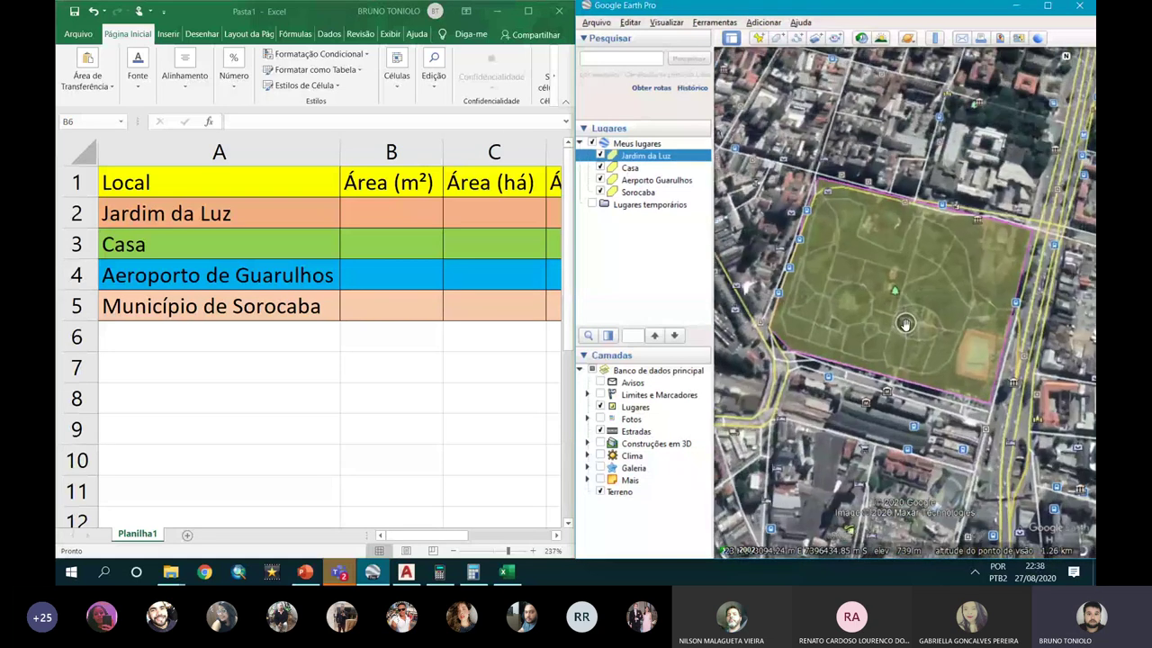
Step: Show Jardim da Luz's polygon measurements with area in square metres (105.161)
right_click(646, 160)
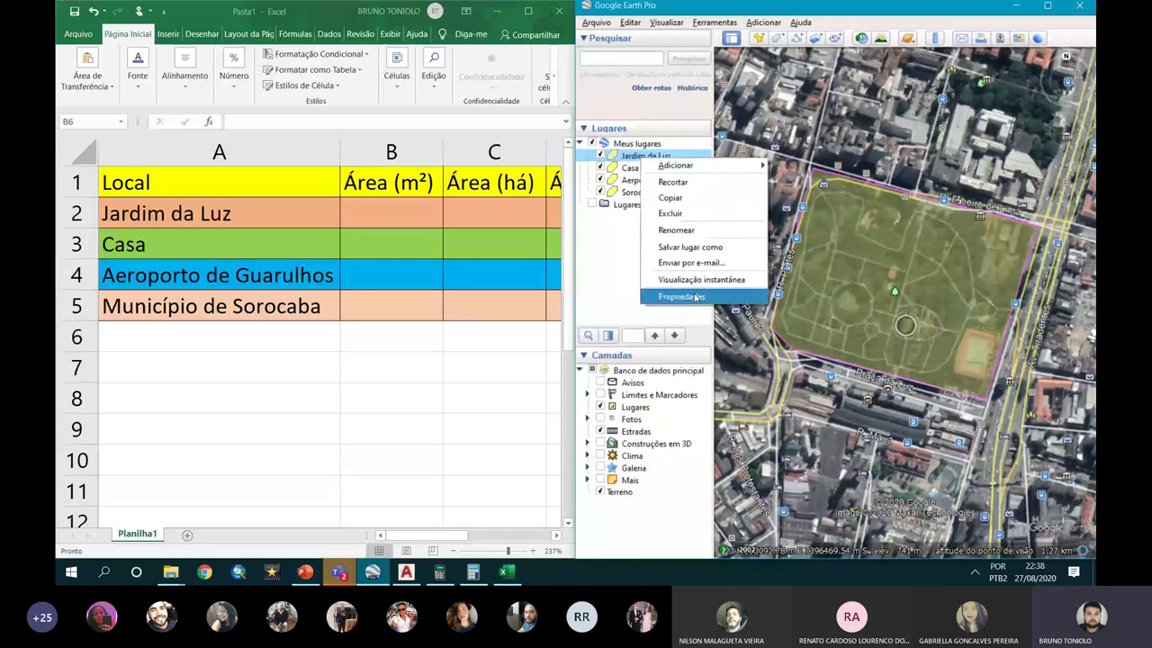
left_click(694, 298)
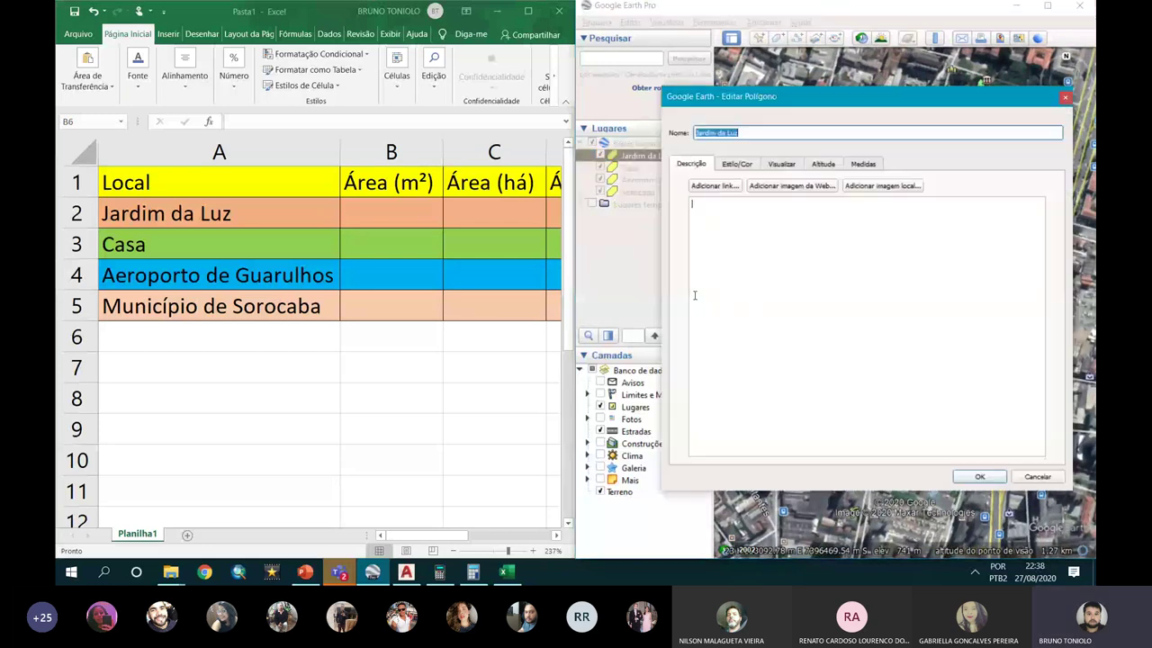
left_click(869, 166)
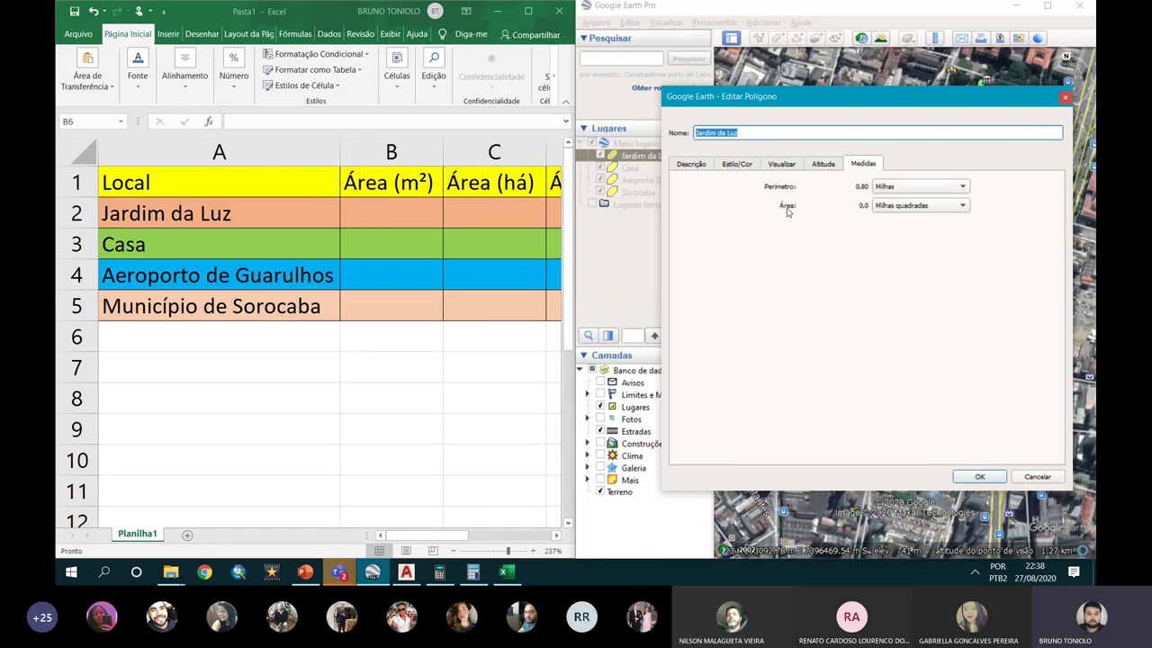
left_click(887, 206)
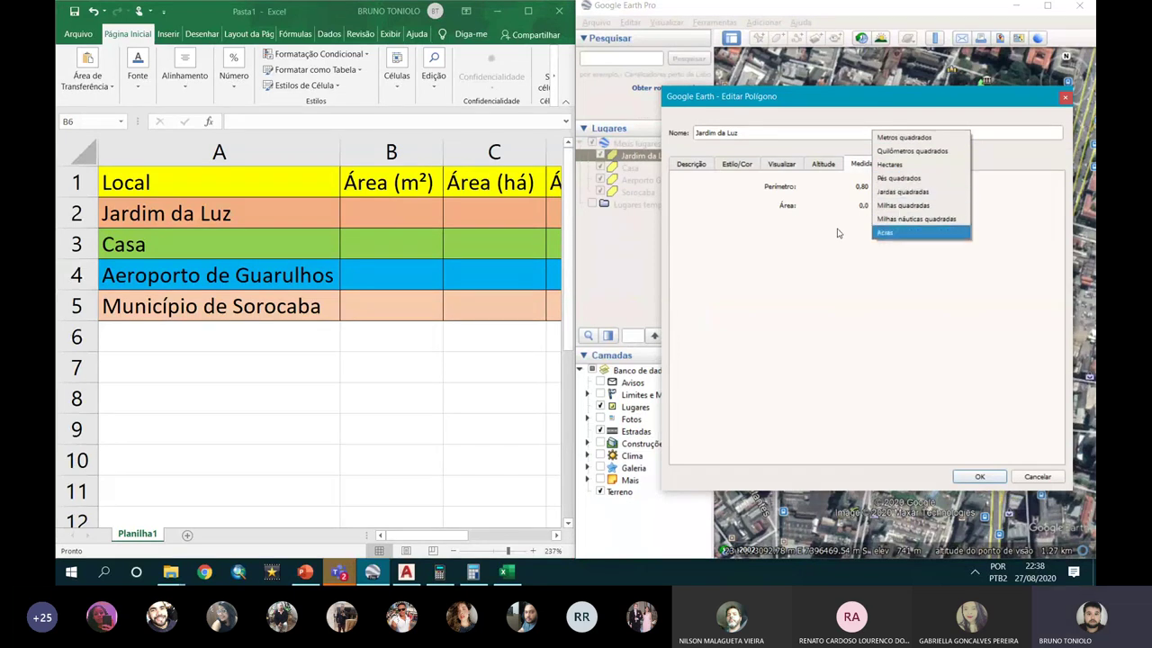
left_click(890, 137)
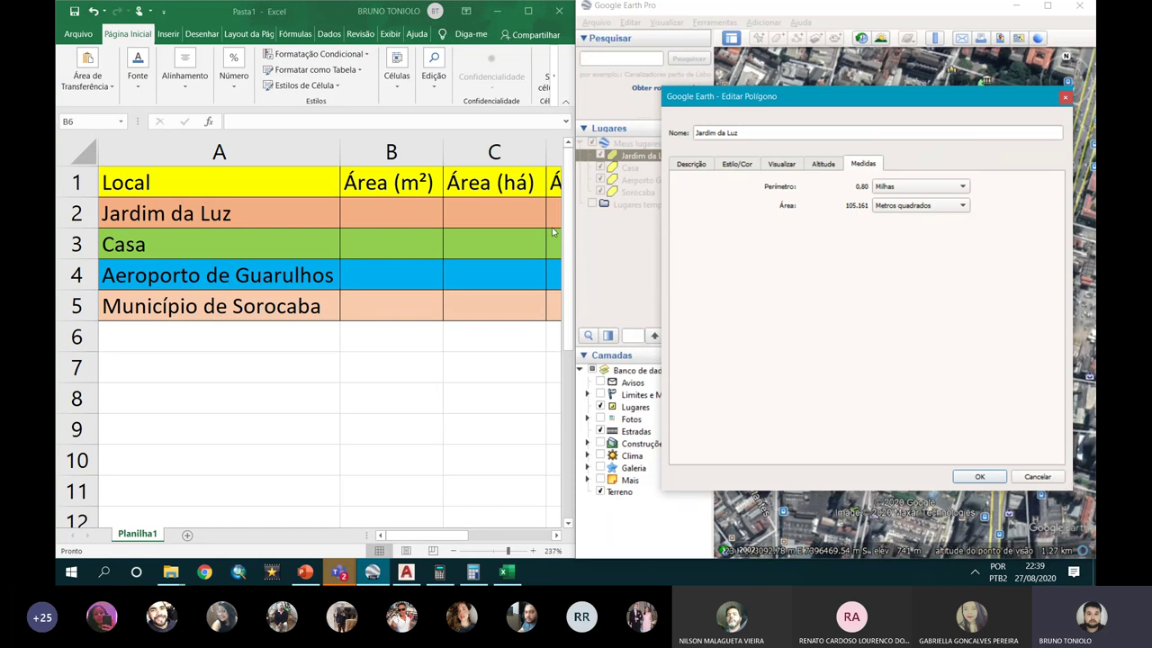
Step: Enter 105000 m² for Jardim da Luz in B2
left_click(378, 221)
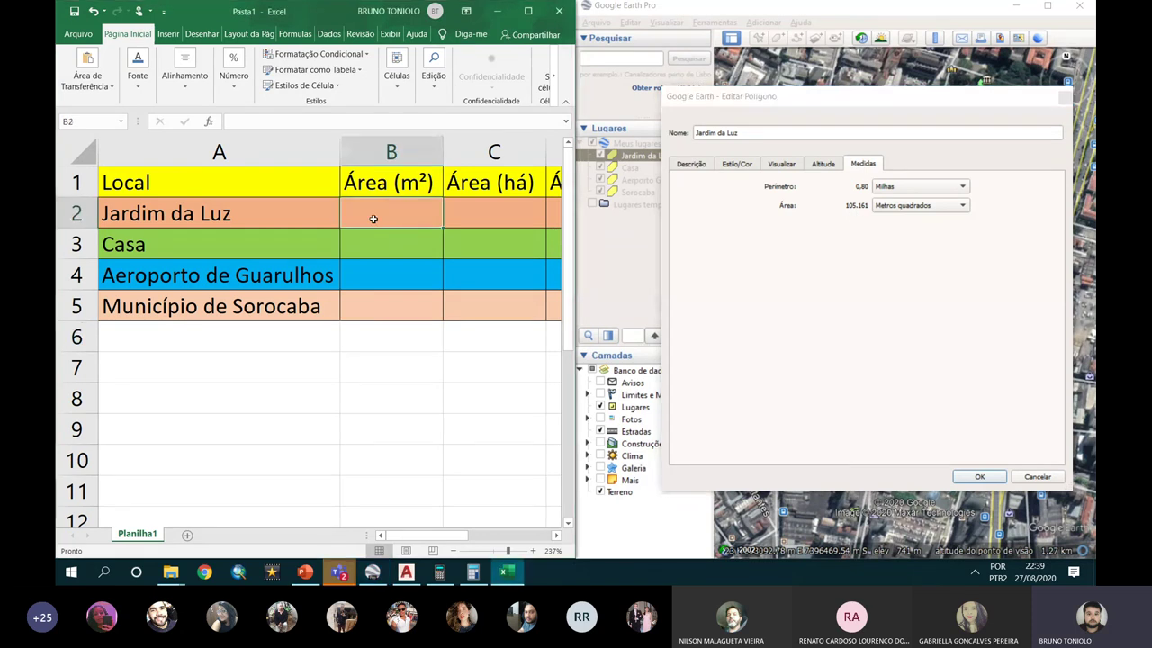
type("105000")
key("Return")
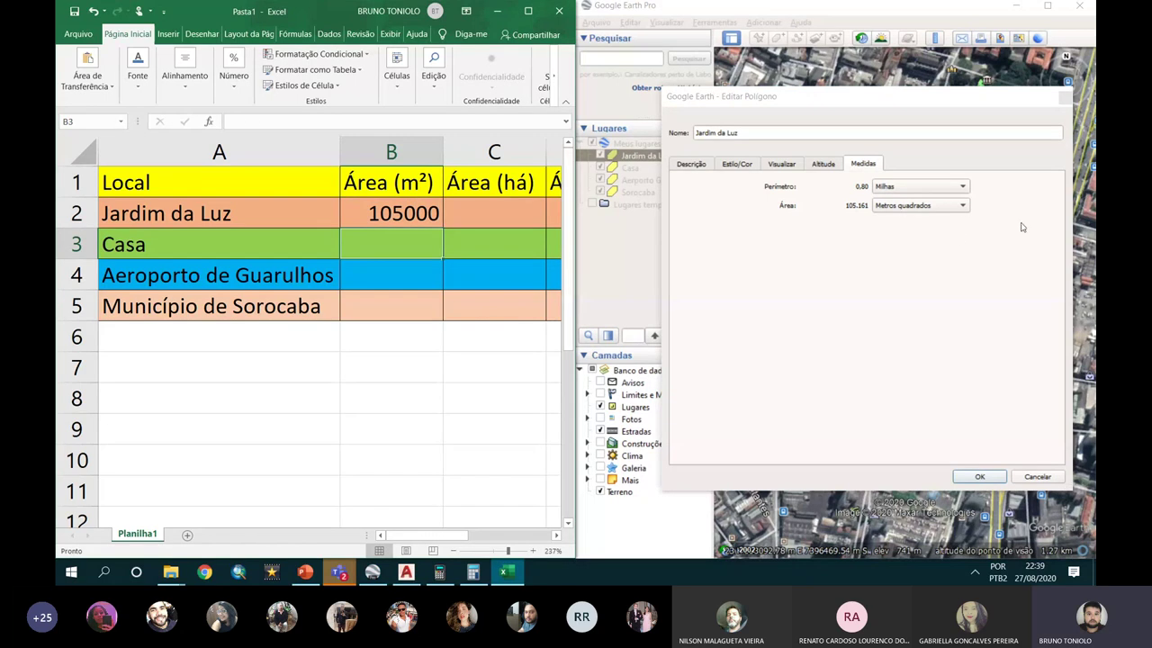
Step: Switch the area unit to hectares and record 10,5 ha in C2
left_click(963, 205)
left_click(889, 232)
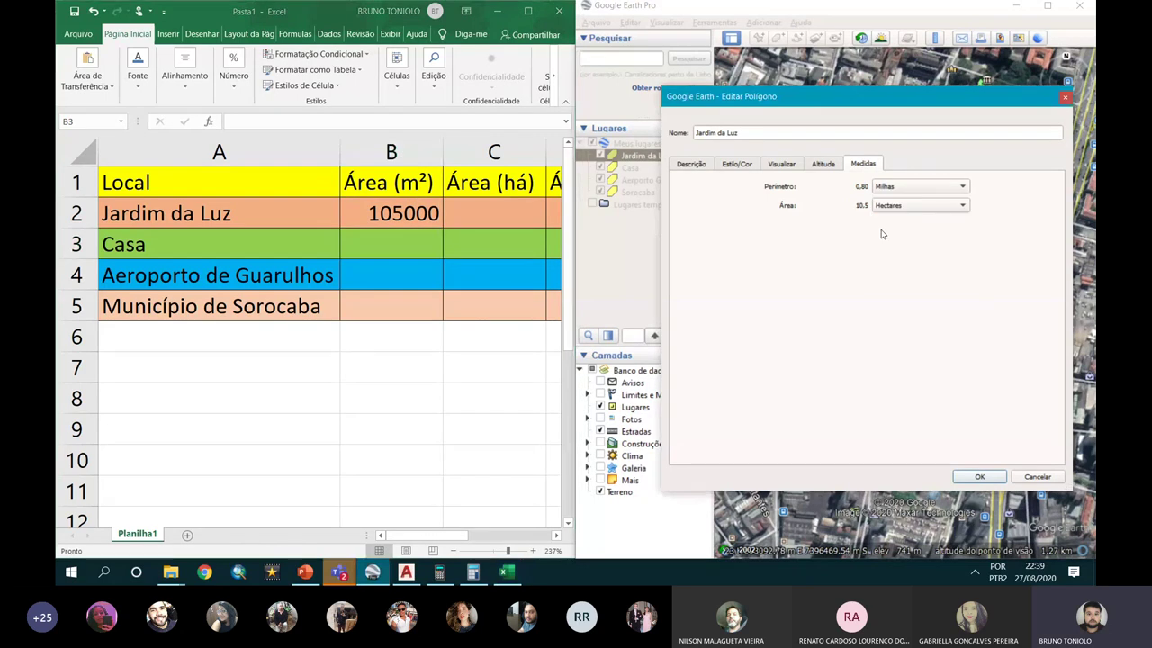
key("alt+Tab")
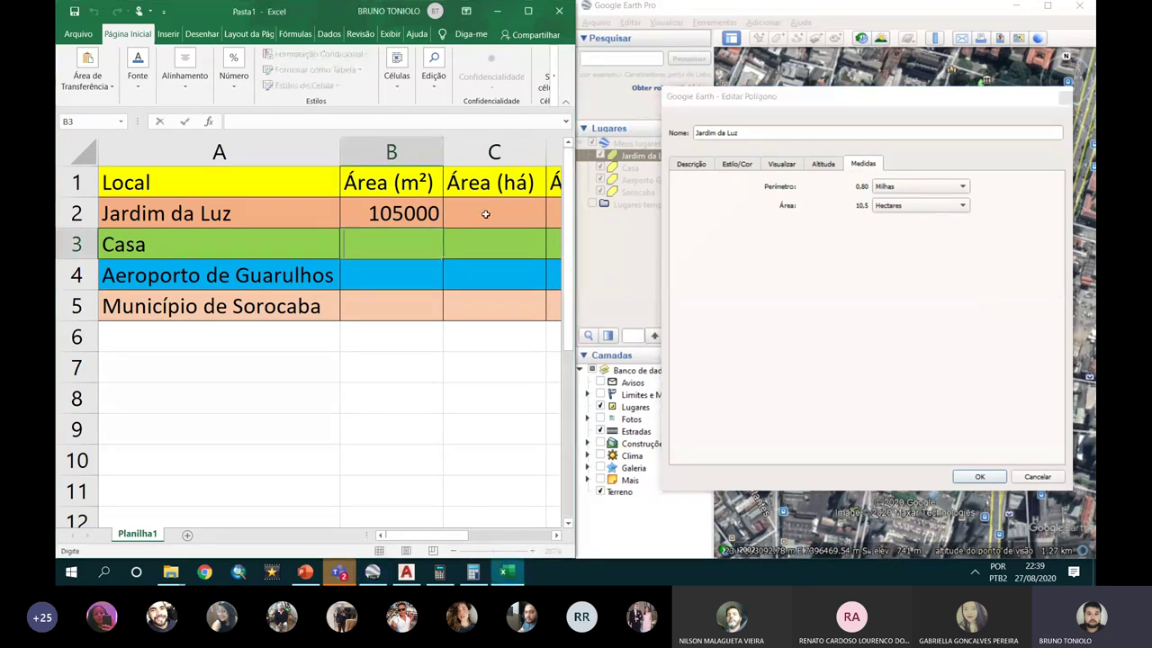
left_click(485, 214)
type("1")
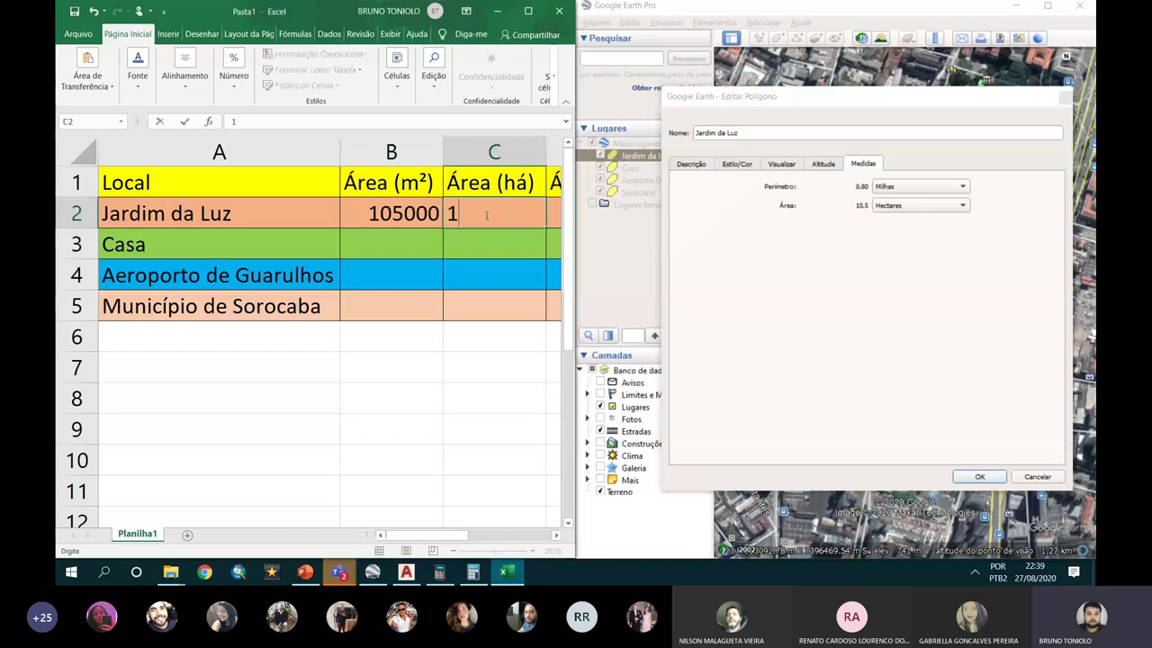
type("0,5")
key("Return")
left_click_drag(432, 537, 447, 541)
Step: Switch the area unit to square kilometres and record 0,11 km² in D2
left_click(357, 221)
left_click(883, 205)
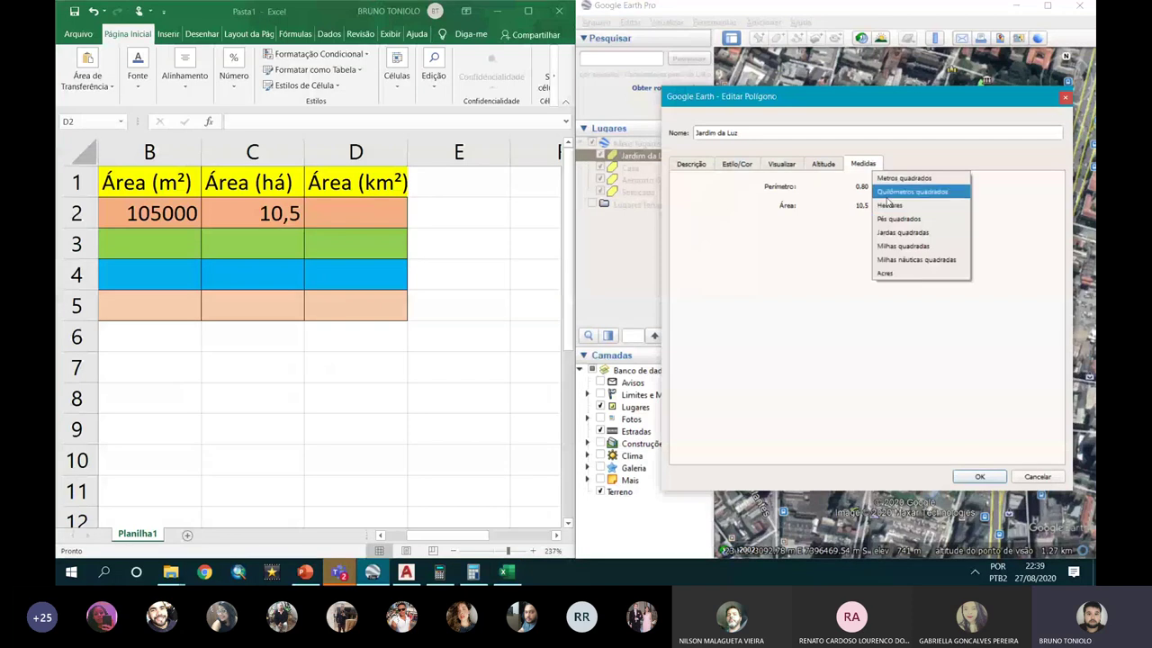
left_click(882, 190)
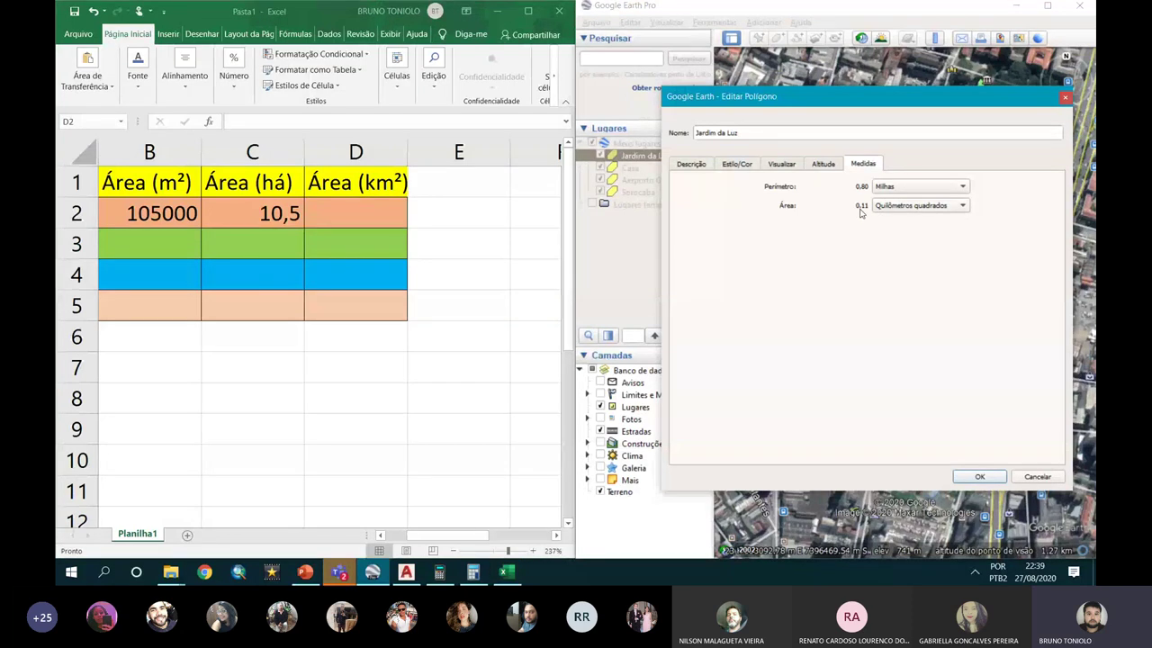
left_click(360, 214)
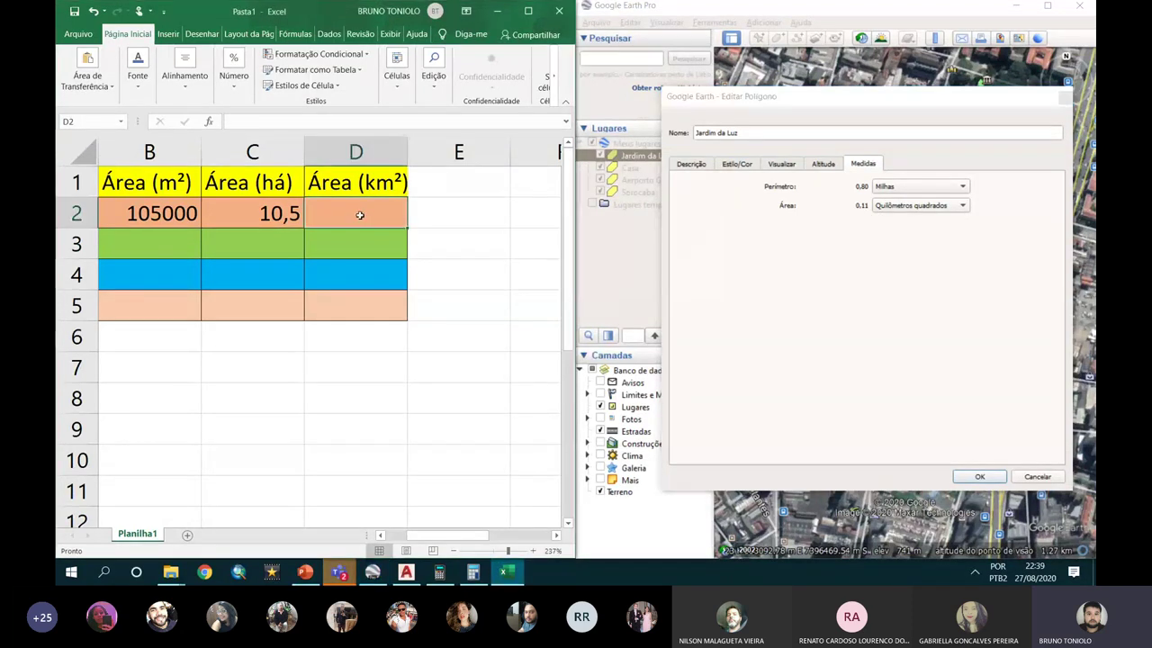
type("0,11")
key("Return")
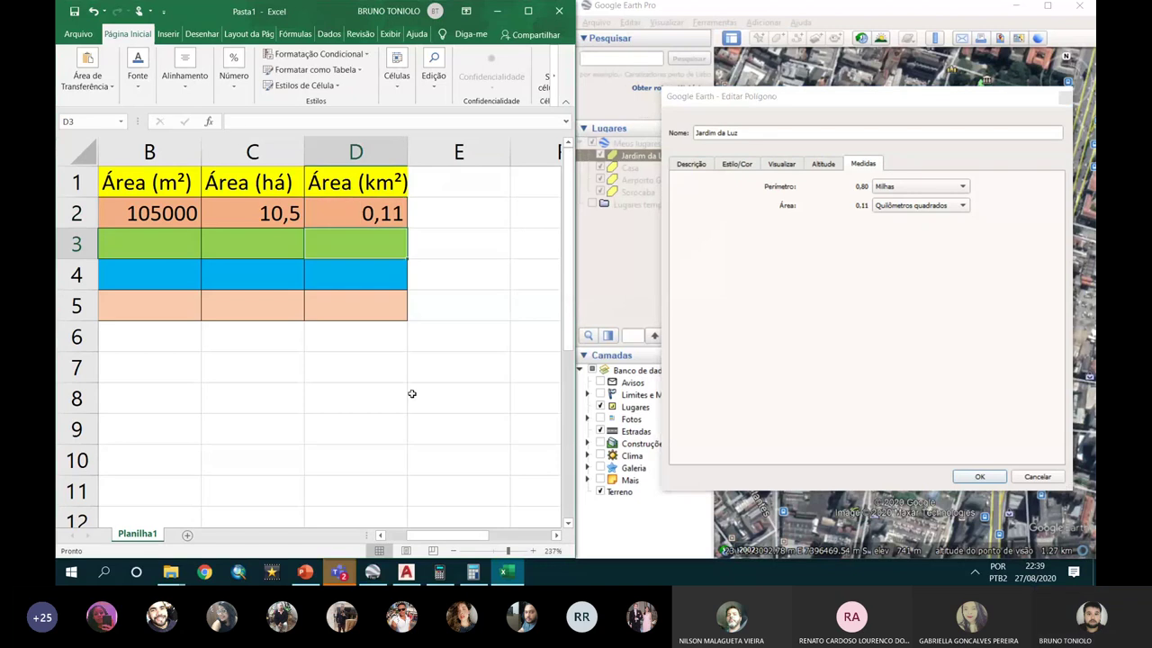
left_click_drag(439, 535, 419, 535)
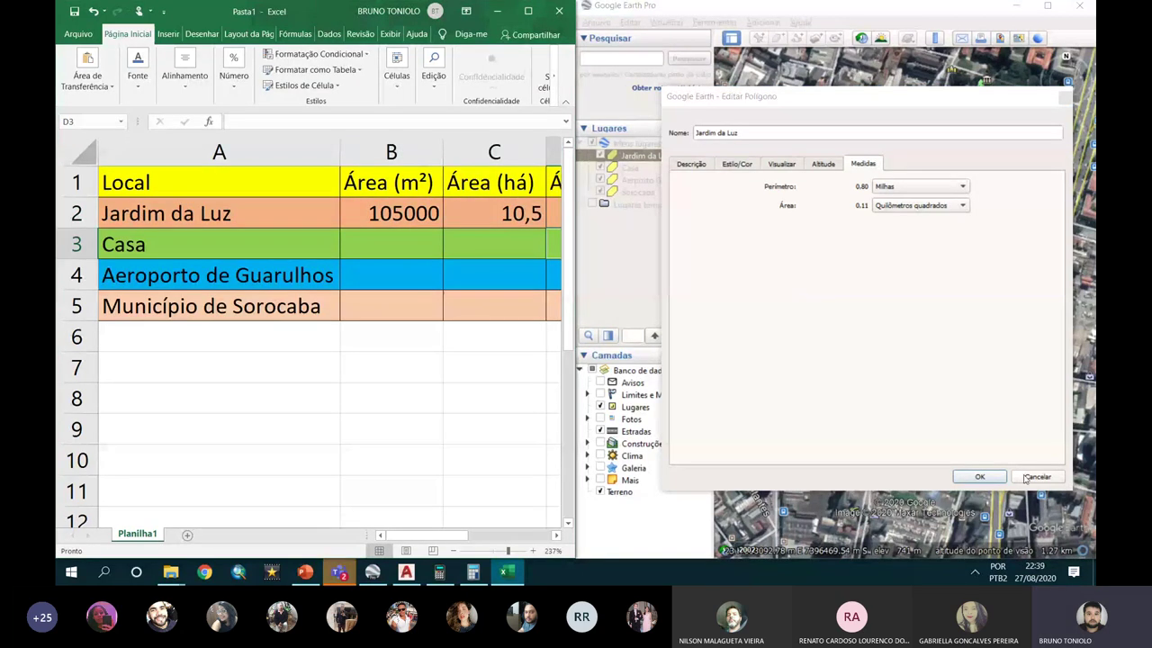
Step: Close the polygon properties without saving and fly to the Casa place
left_click(630, 223)
key("Return")
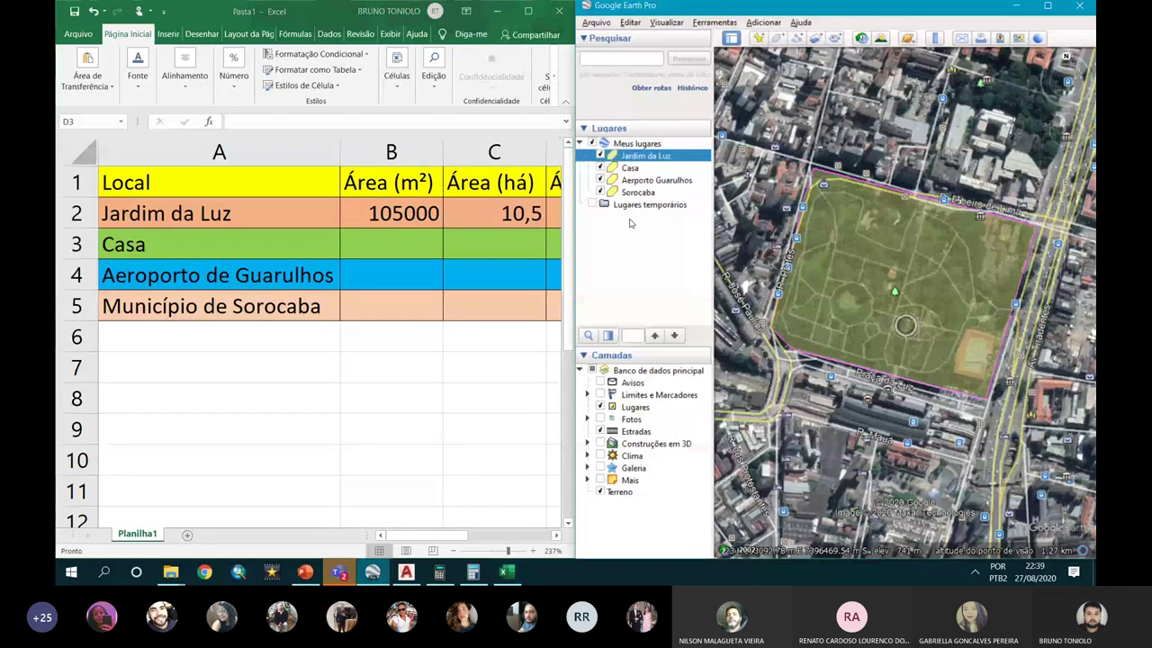
key("Down")
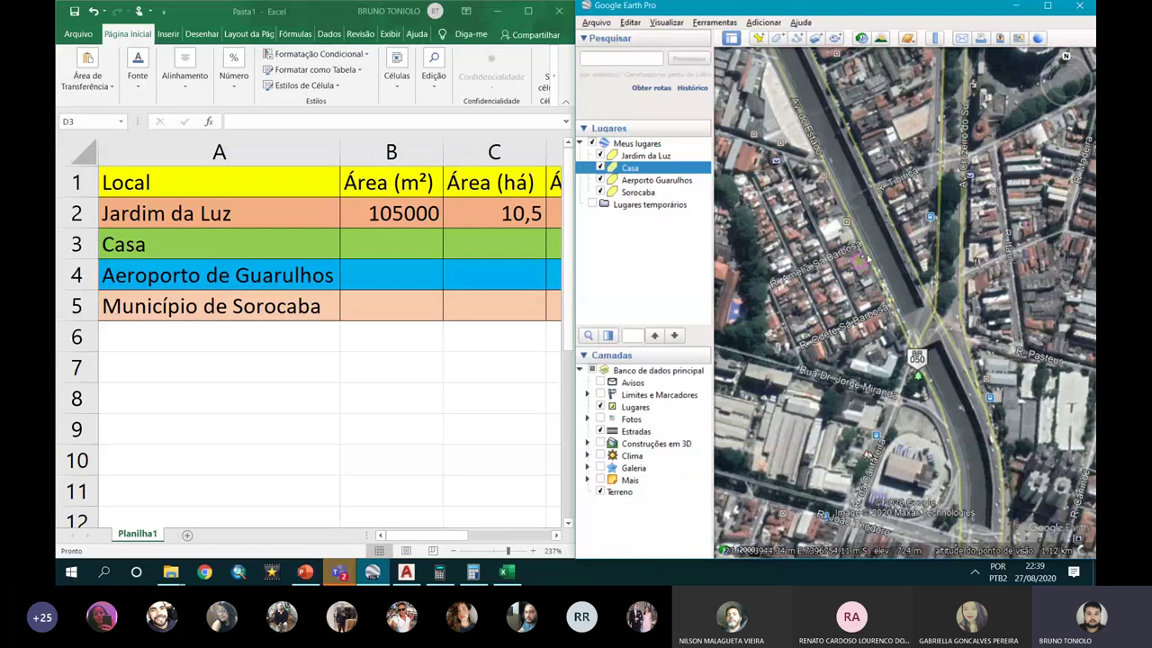
Step: Show the Casa polygon's measurements with area in square metres
scroll(862, 302, "up", 2)
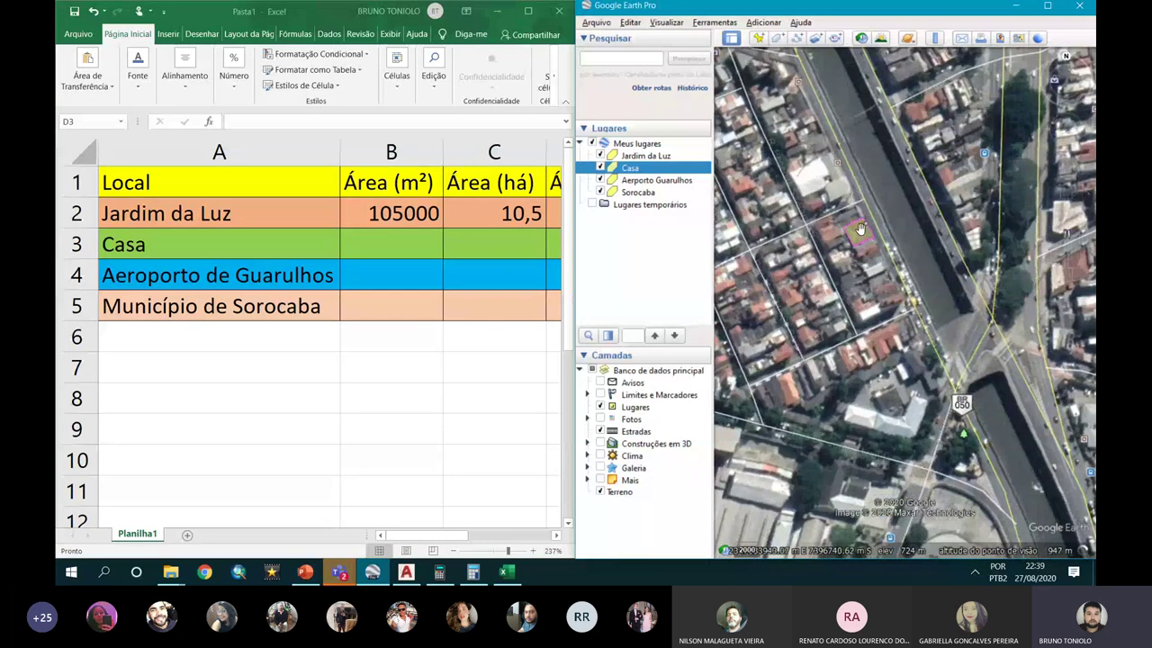
right_click(861, 232)
left_click(904, 352)
left_click(855, 168)
left_click(901, 201)
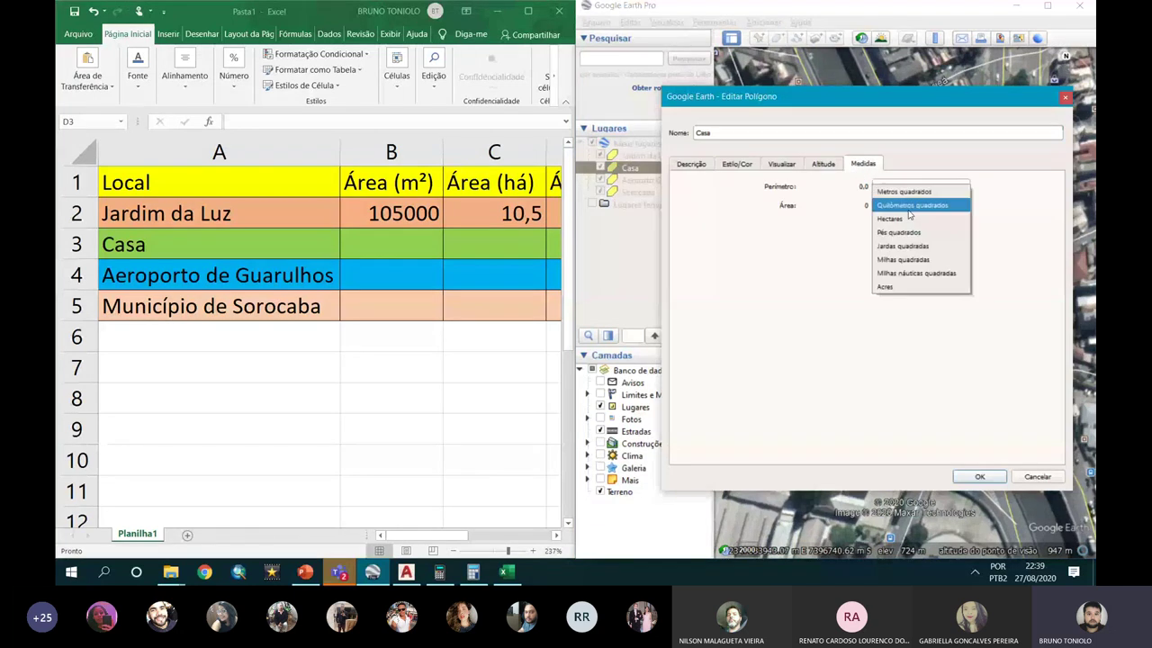
left_click(904, 191)
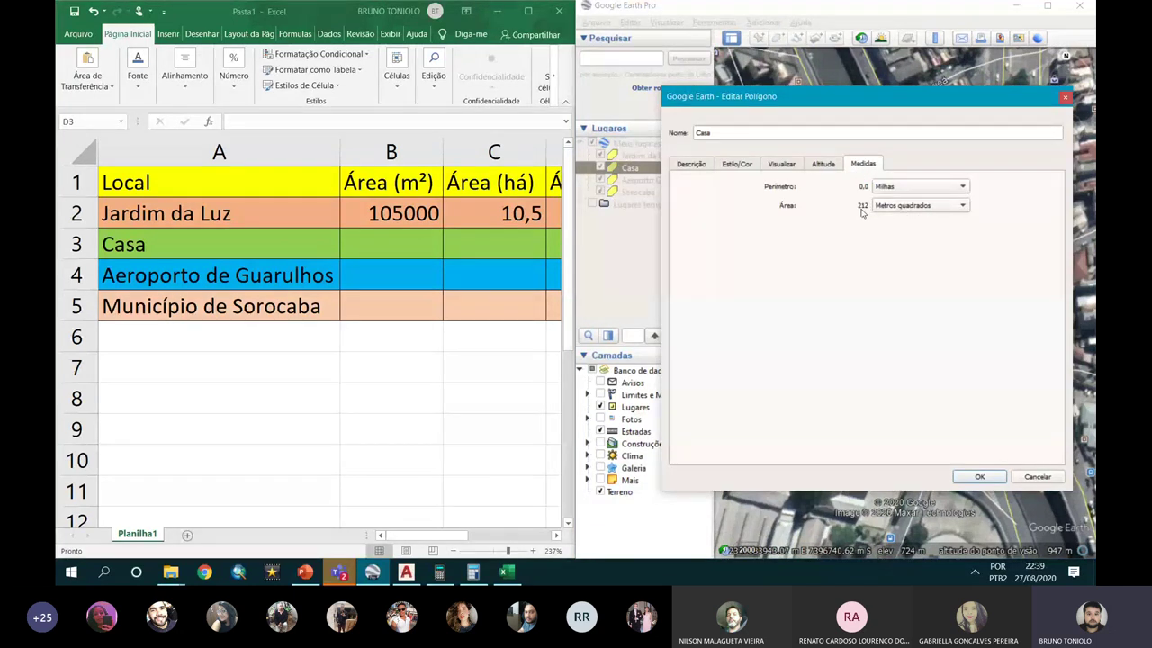
Step: Record 212 m² for Casa in cell B3
left_click(388, 241)
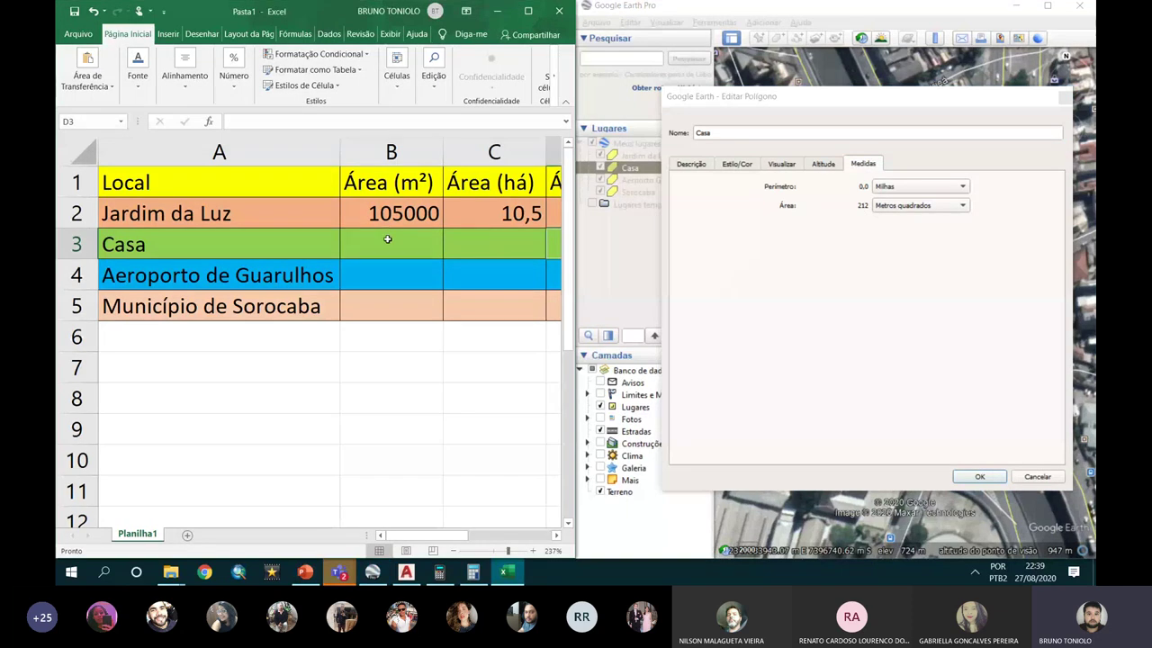
type("212")
key("Return")
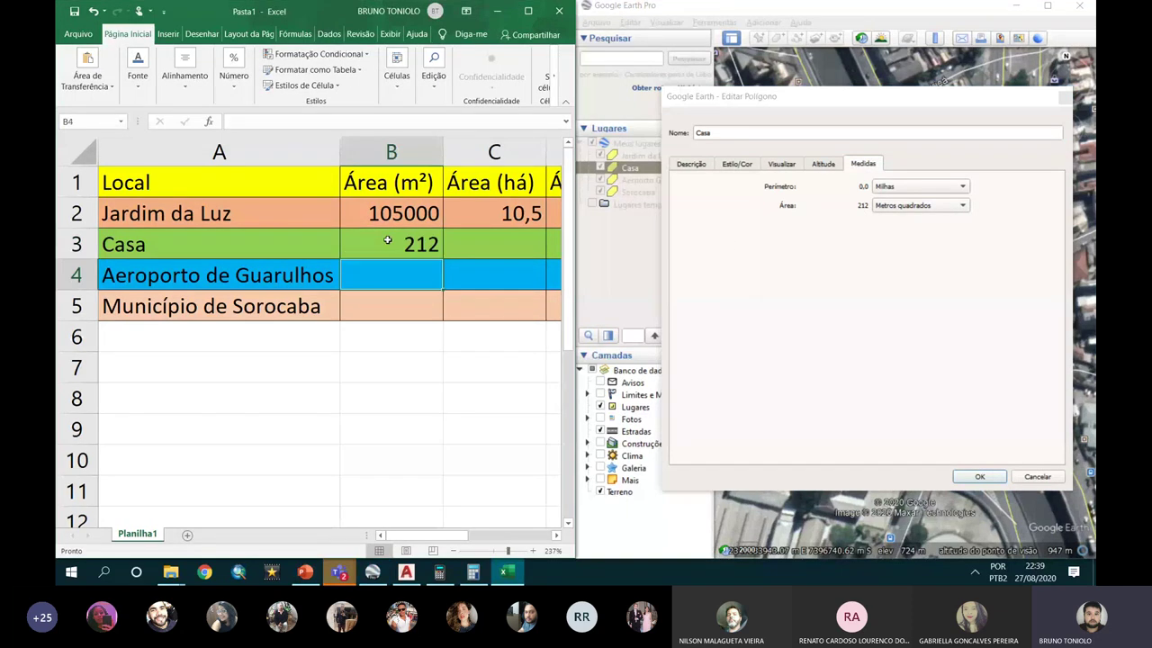
left_click(902, 208)
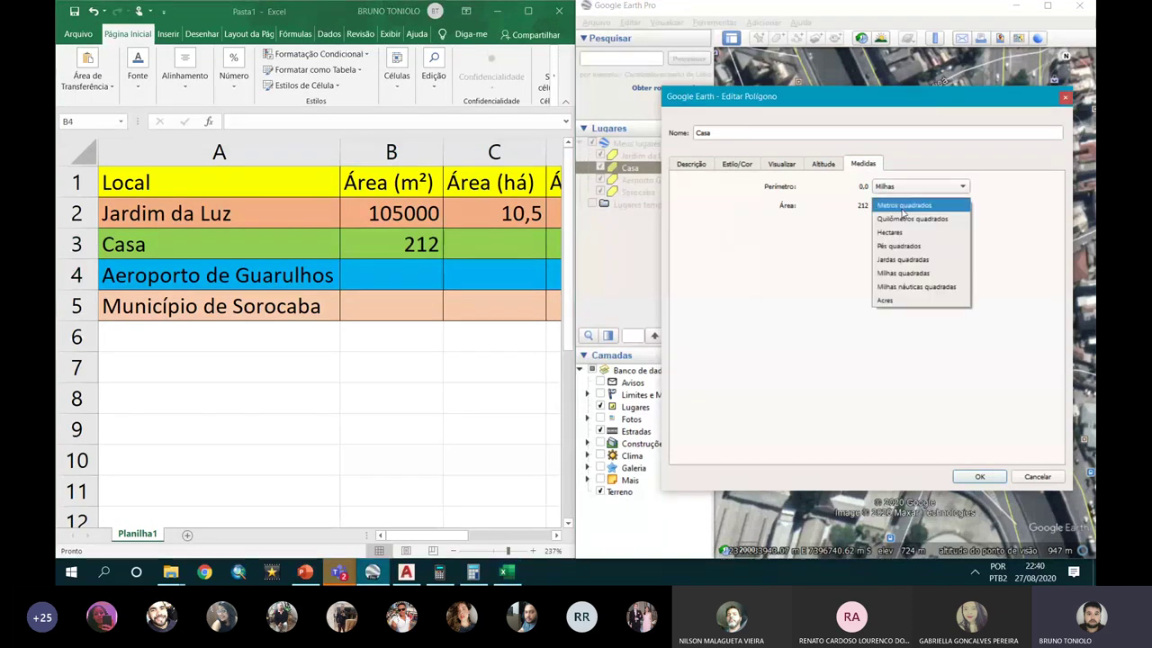
Step: Check Casa's area in hectares and km², entering 0 in C3 and D3
left_click(888, 232)
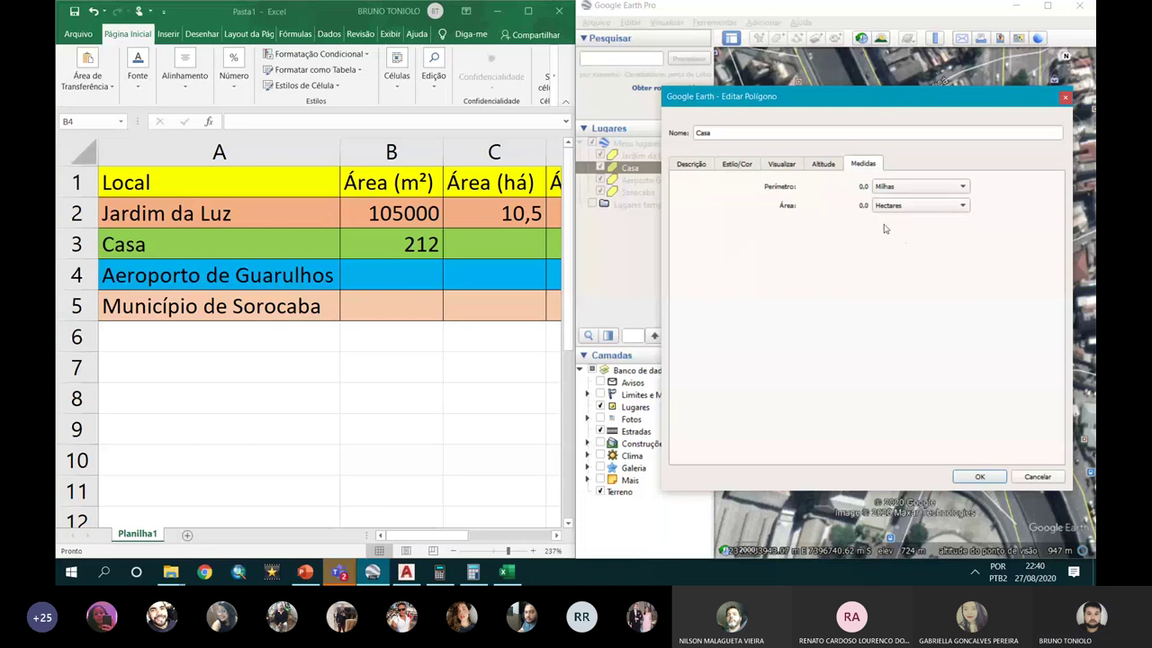
left_click(498, 249)
type("0")
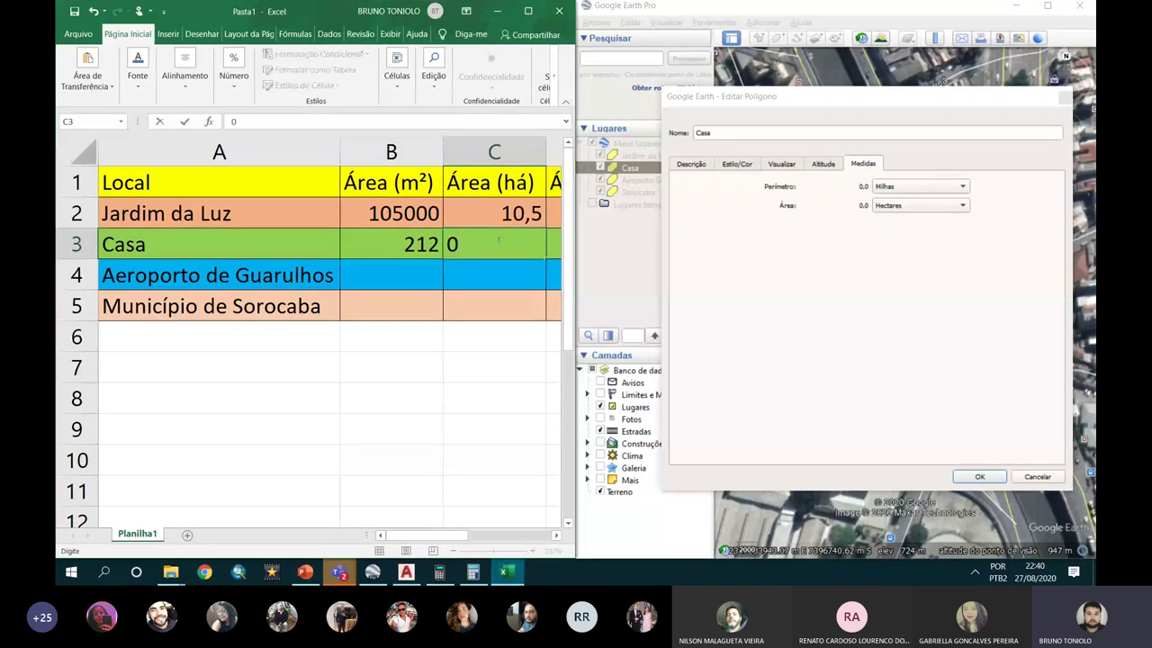
key("Return")
left_click(502, 247)
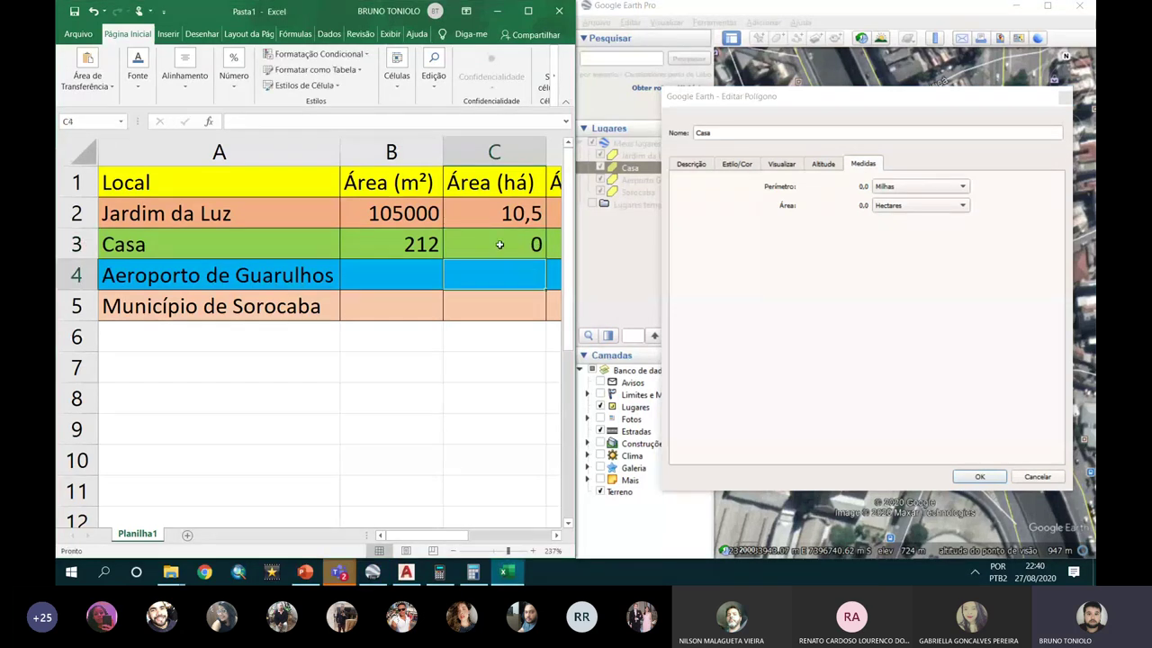
left_click(886, 212)
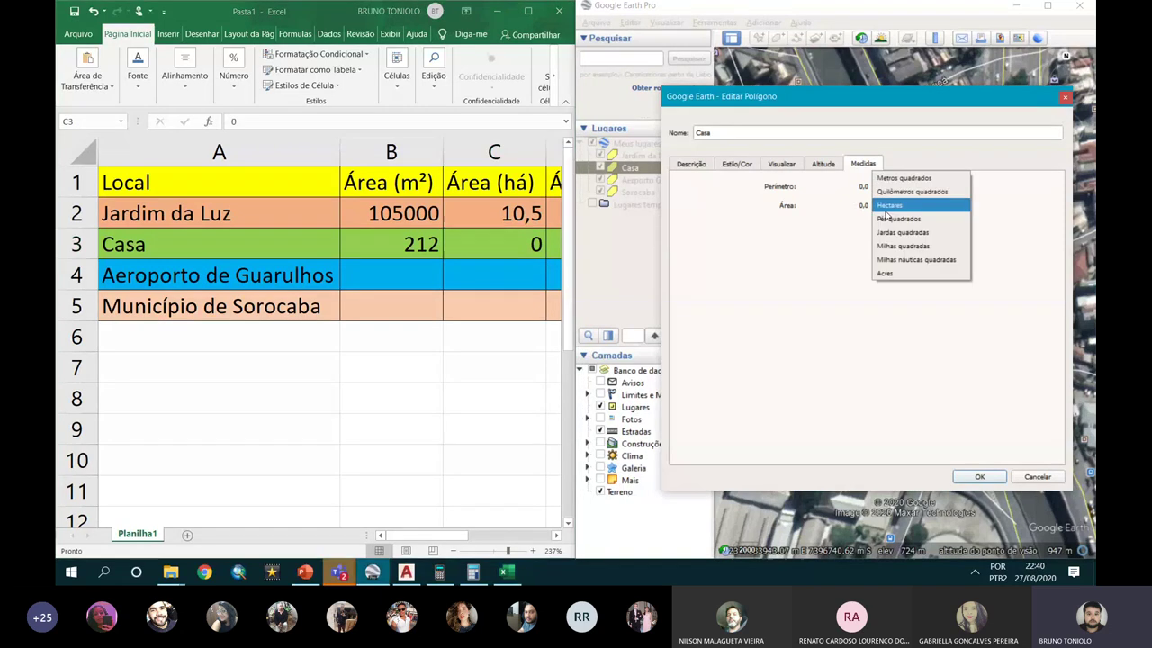
left_click(887, 194)
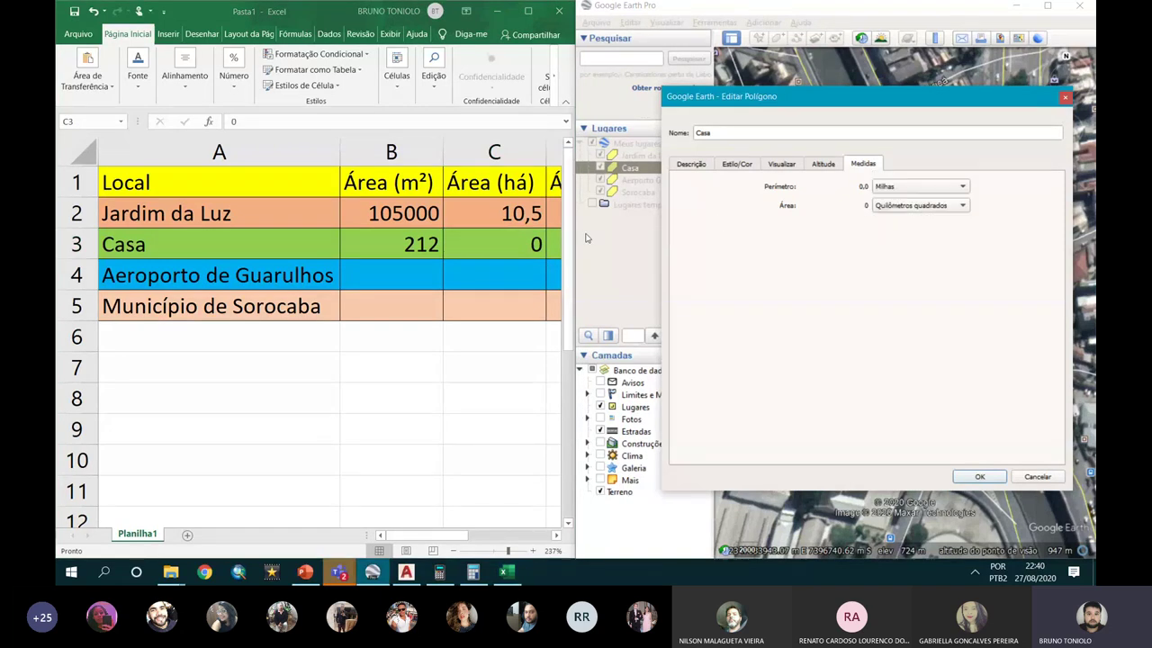
left_click_drag(441, 535, 452, 540)
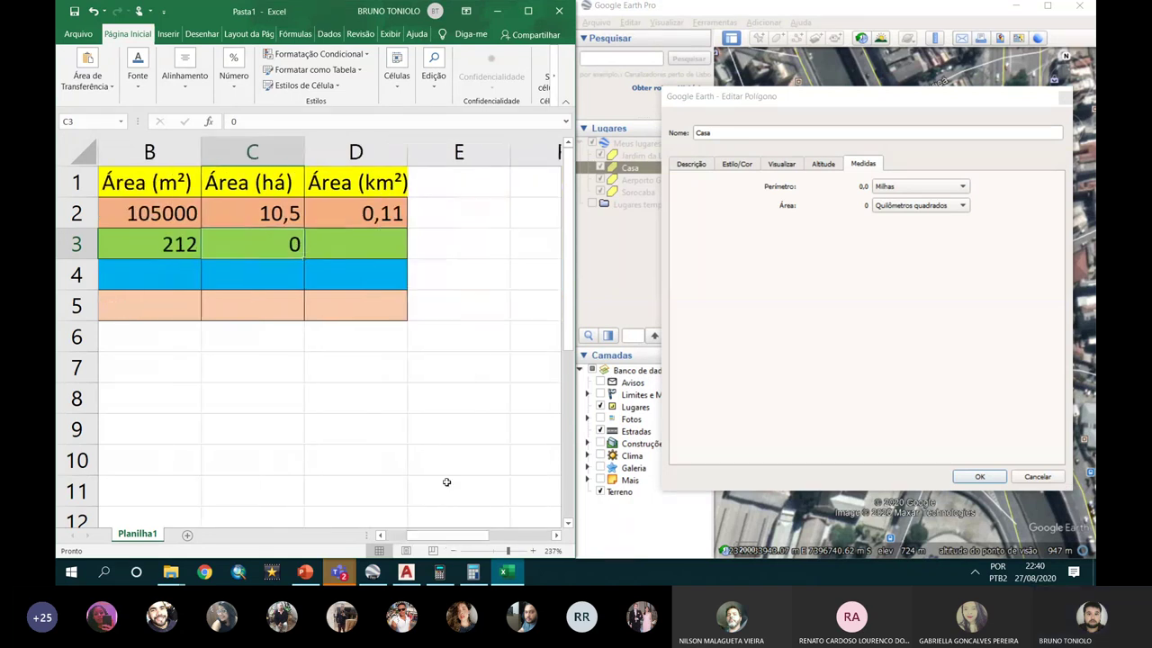
left_click(355, 245)
type("0")
key("Return")
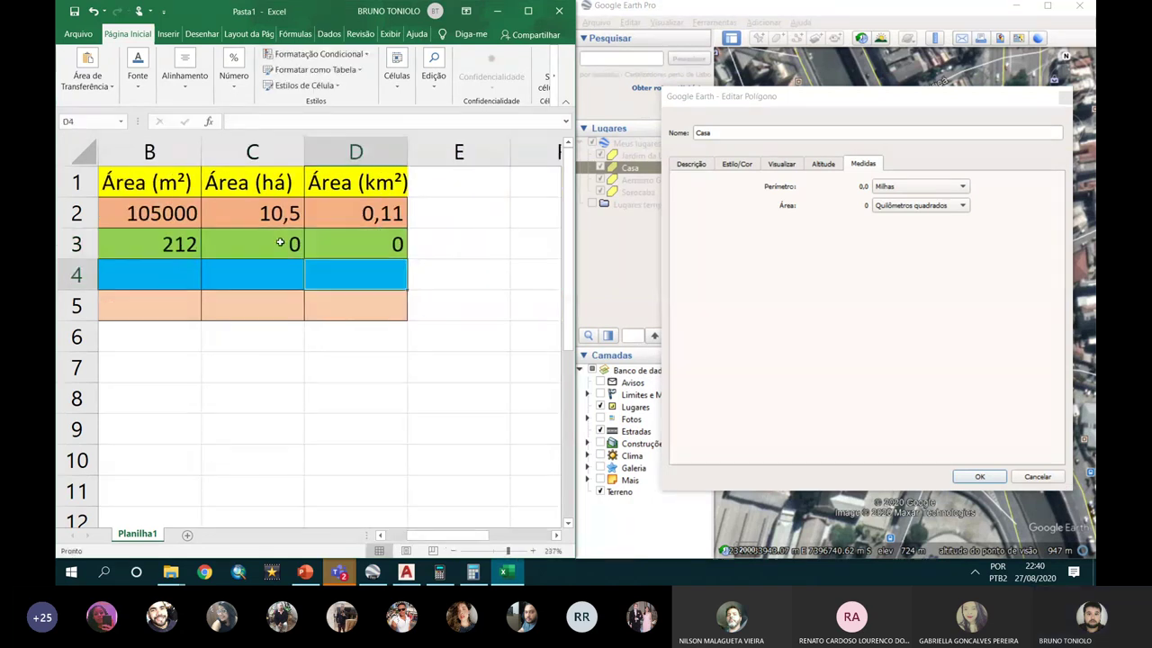
Step: Replace C3 with the formula =B3/10000, giving 0,0212 ha
left_click(252, 244)
type("=")
left_click(166, 244)
type("/10000")
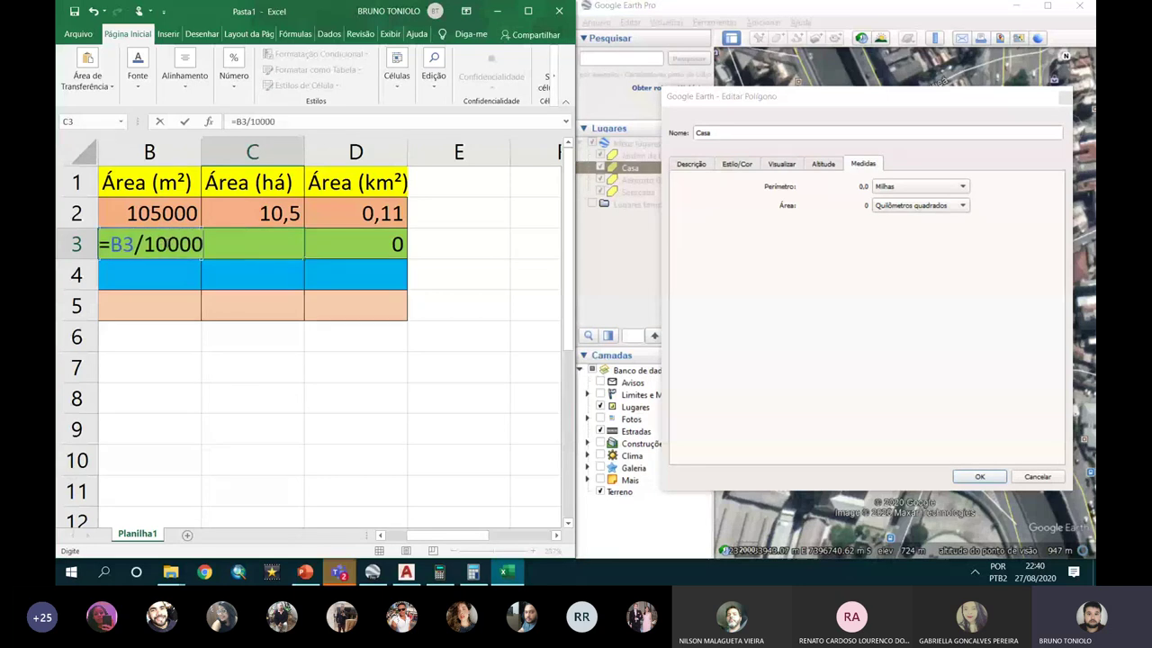
key("ctrl+Return")
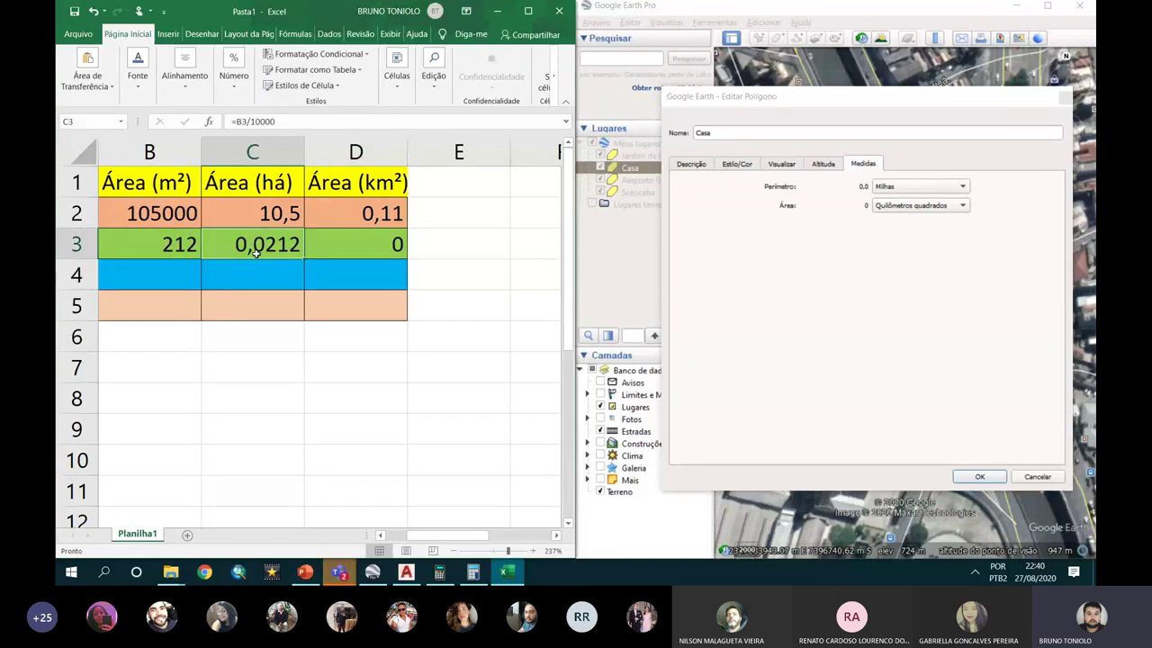
Step: Set D3 to the formula =B3/1000000, giving 0,000212 km²
left_click(337, 245)
type("=")
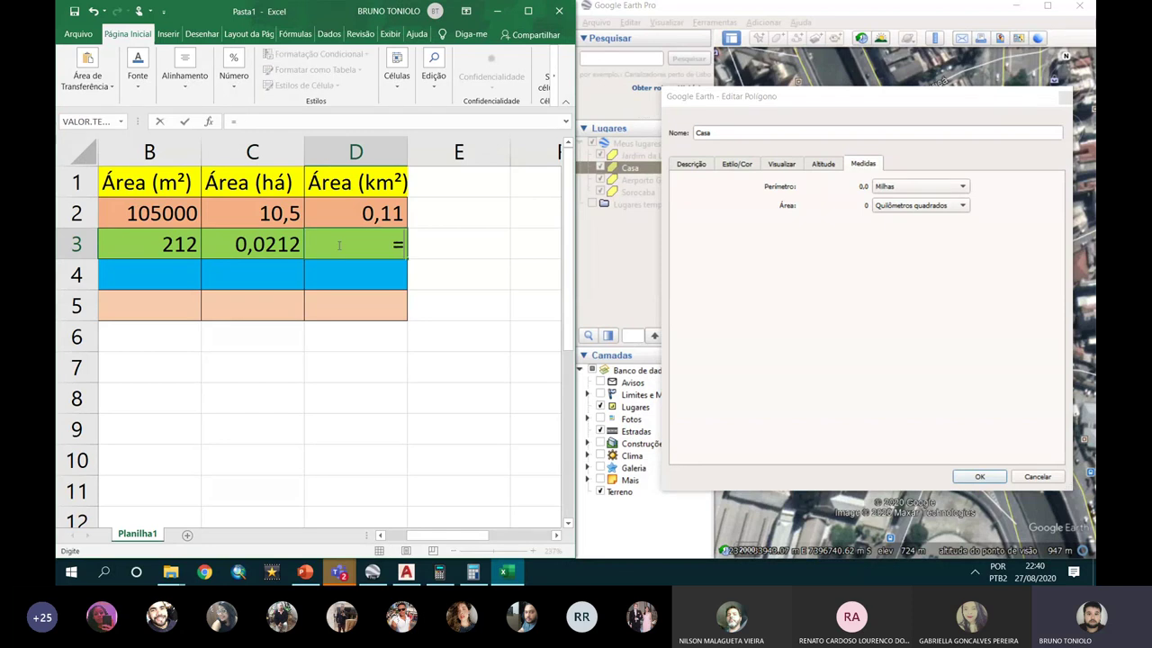
left_click(180, 243)
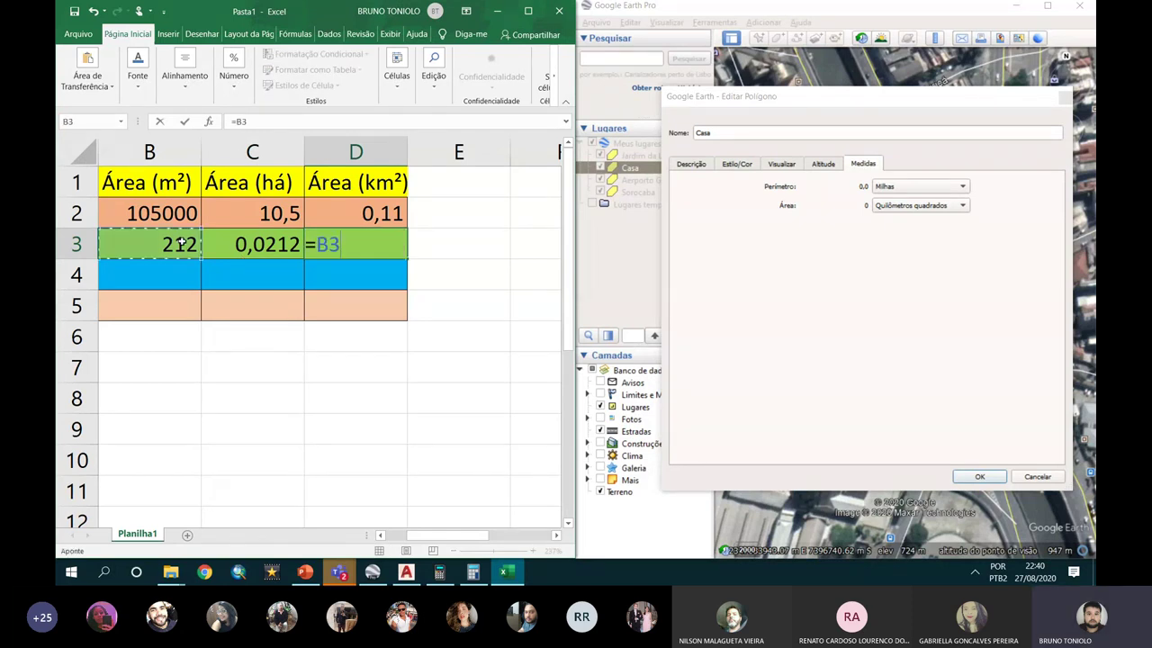
type("/")
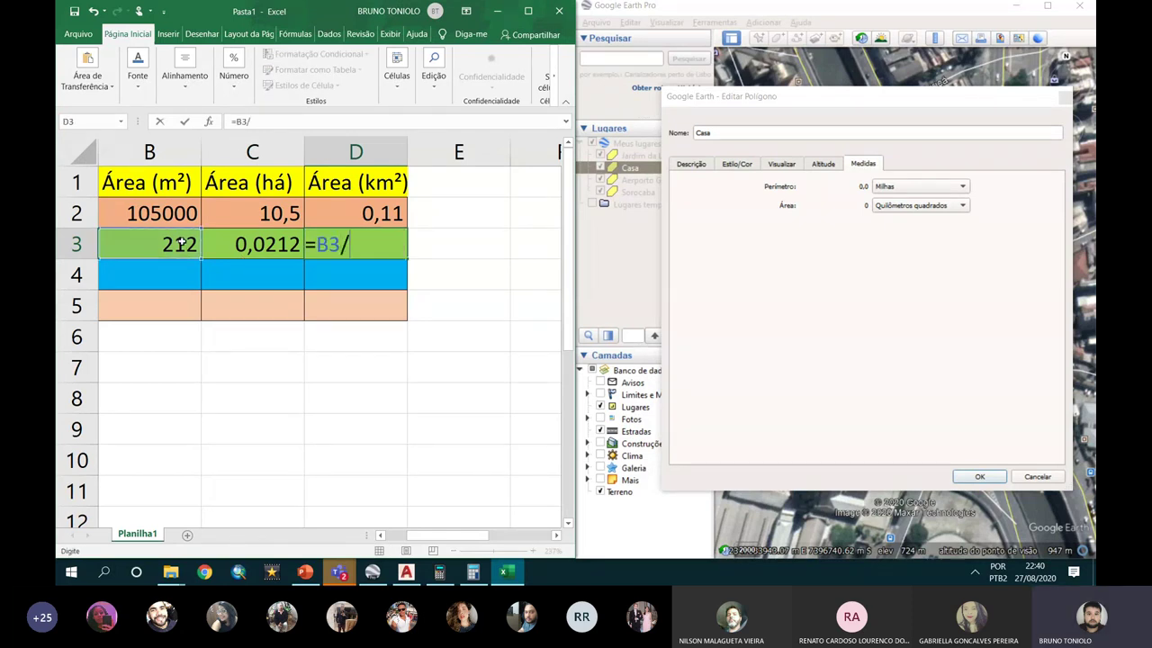
type("10")
type("000")
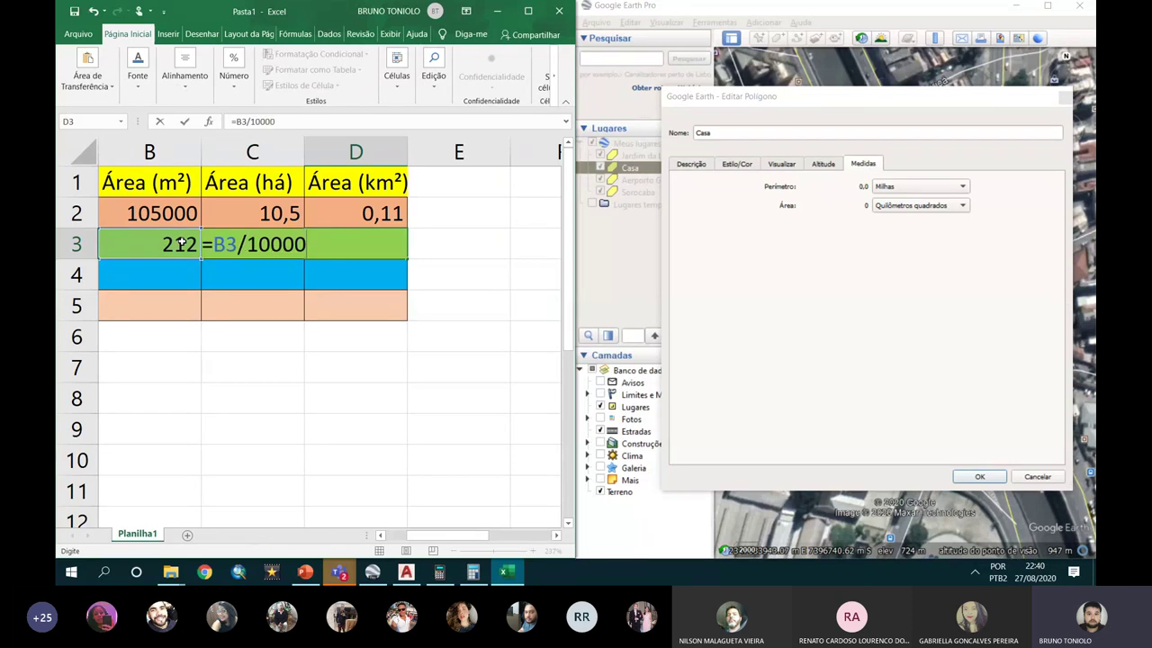
type("00")
key("Return")
left_click(347, 250)
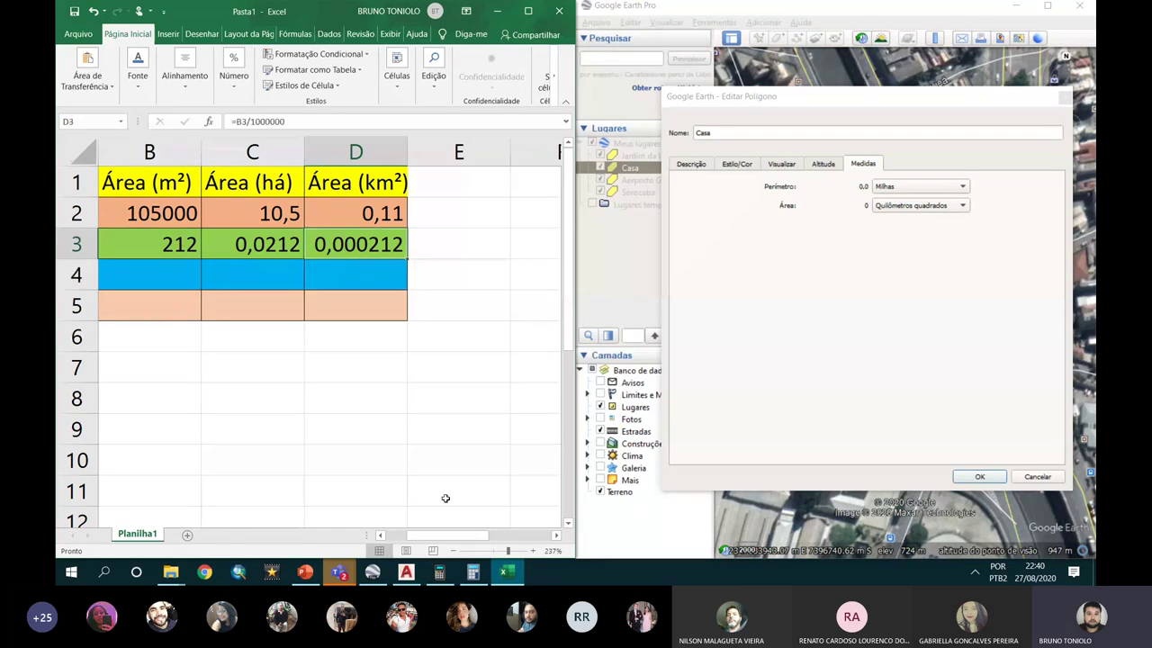
left_click_drag(445, 538, 430, 538)
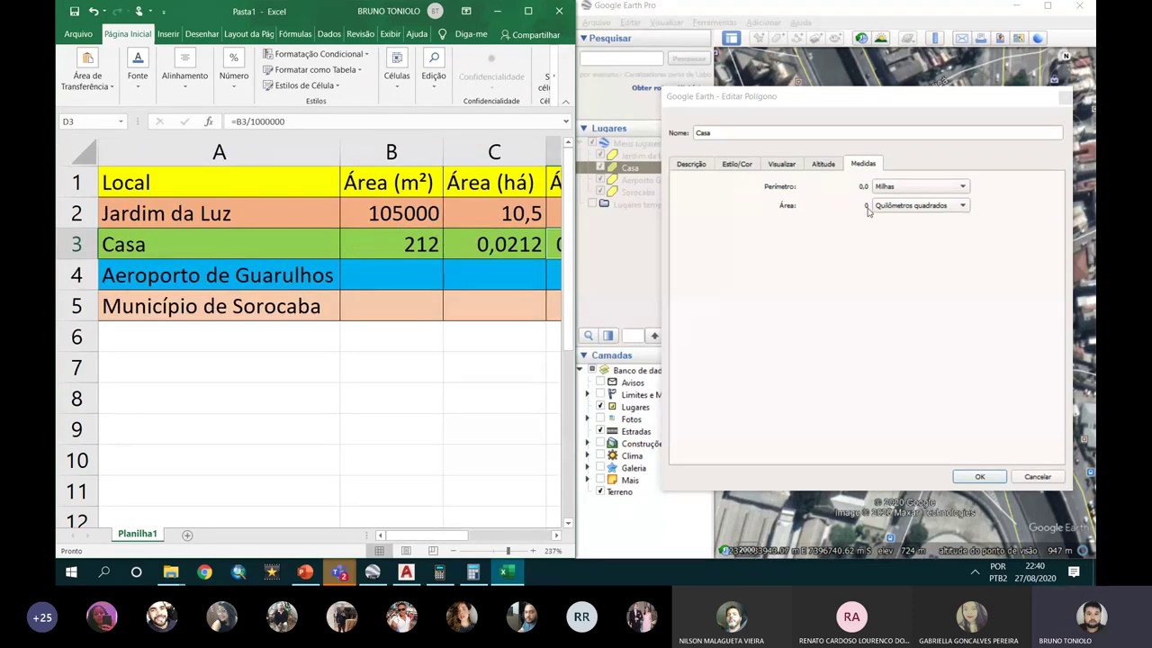
Step: Close Casa's properties window and move on to the Aeroporto Guarulhos place
left_click(1067, 99)
left_click(1067, 99)
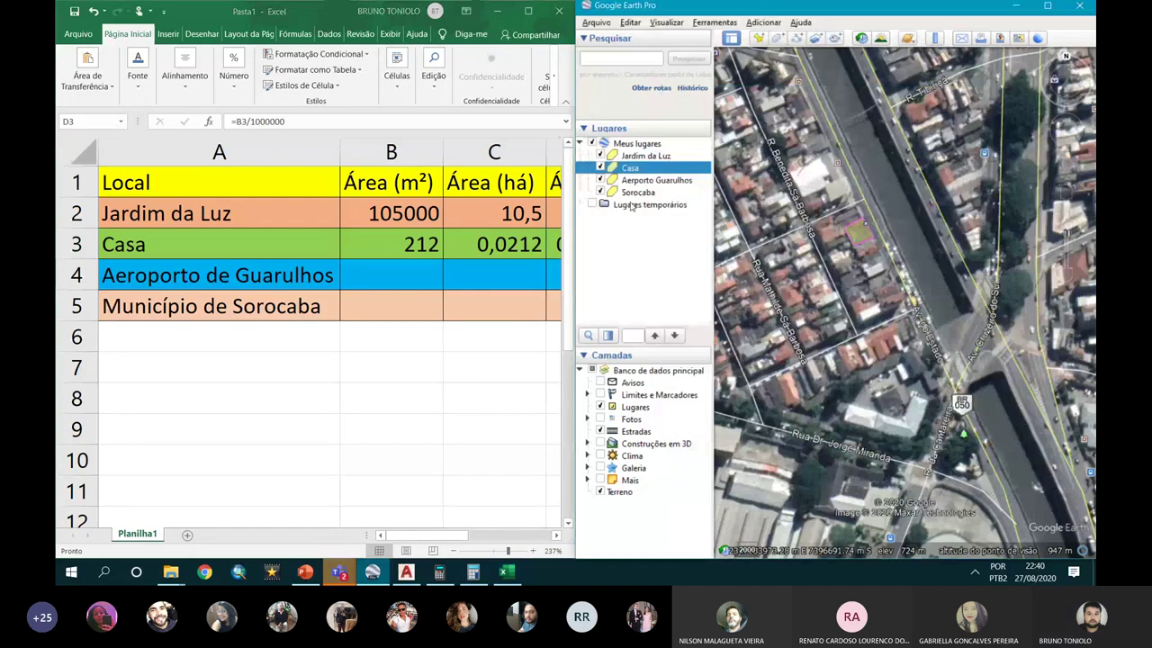
key("Down")
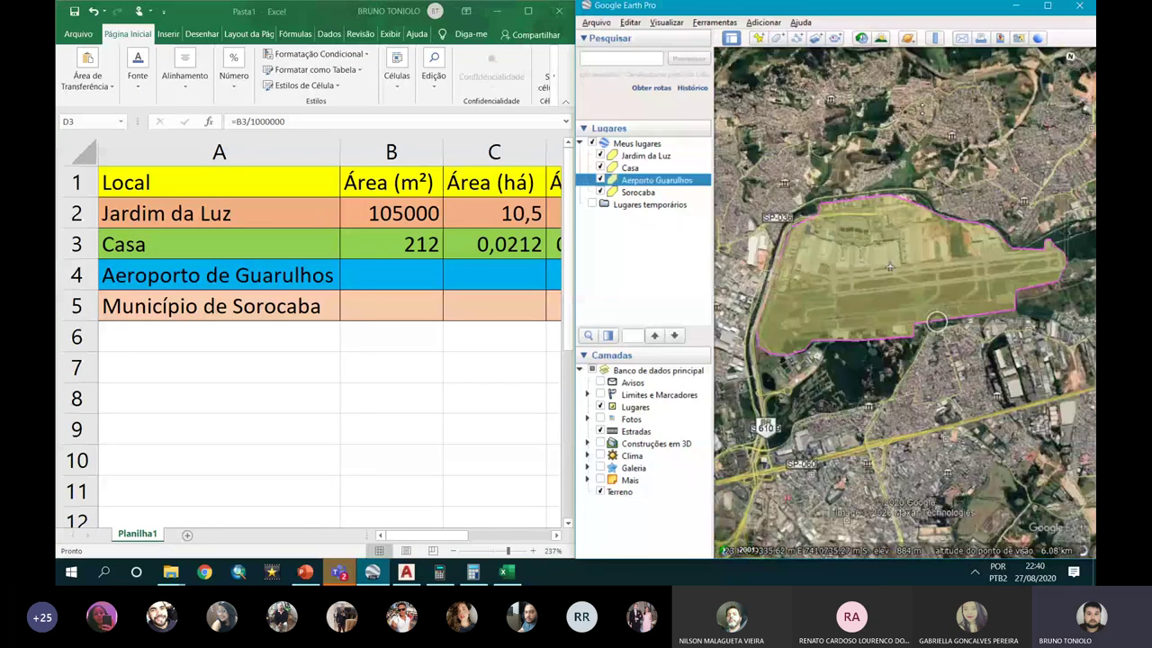
Step: Open the airport polygon's measurements in square meters and enter 8000000 in B4
right_click(886, 243)
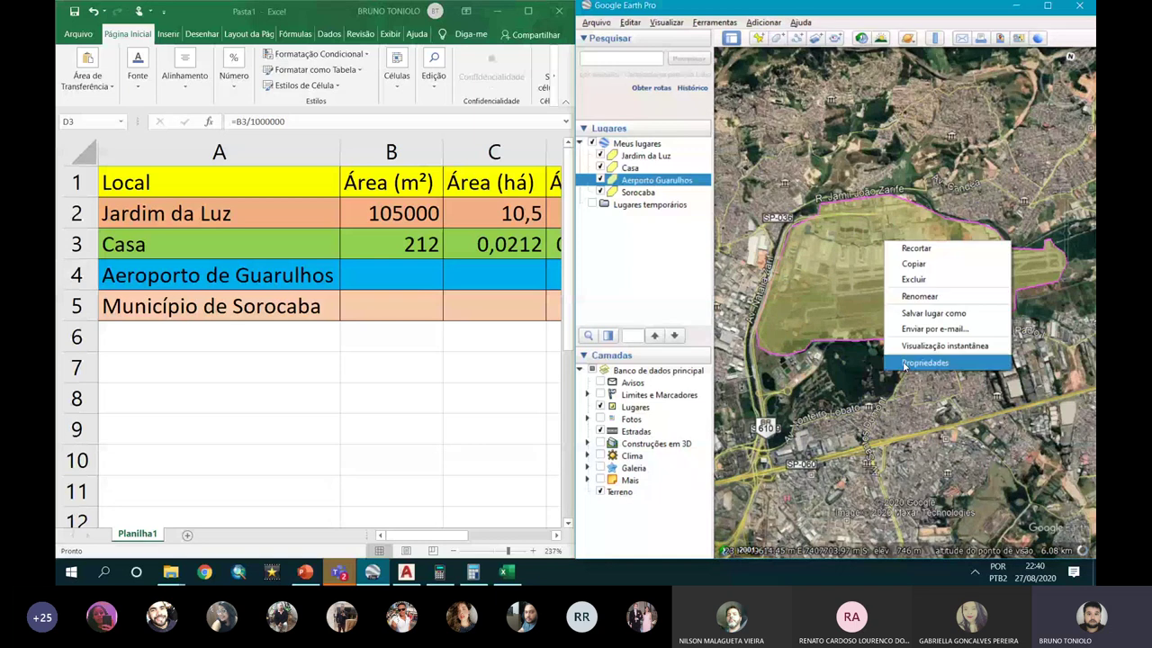
left_click(905, 363)
left_click(863, 162)
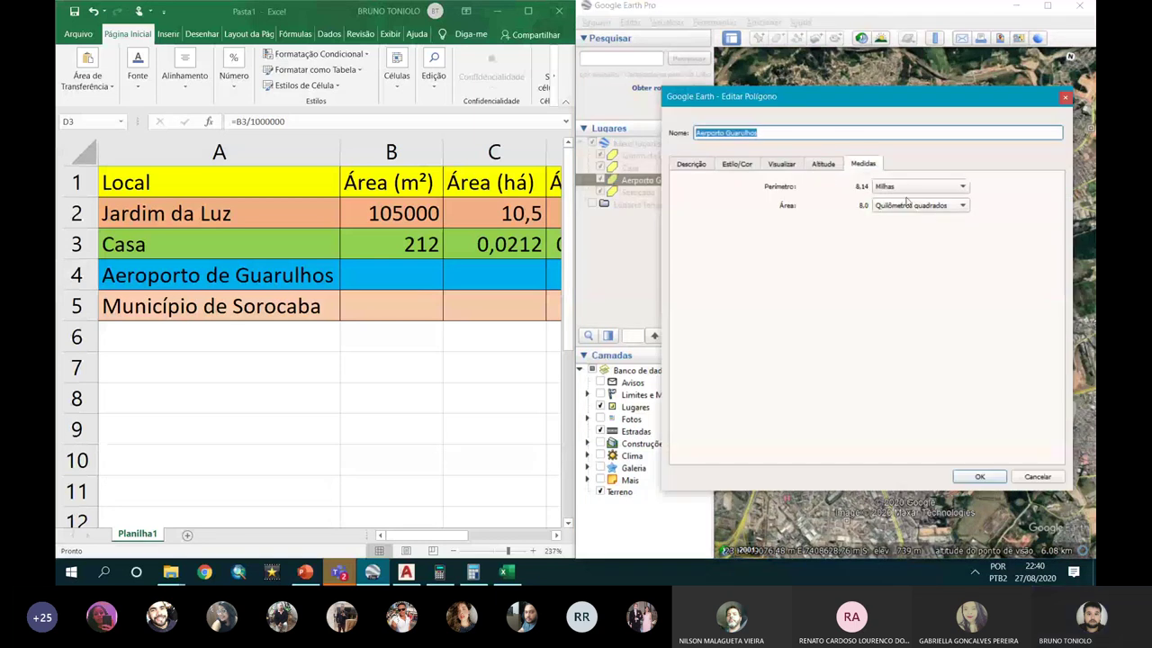
left_click(912, 205)
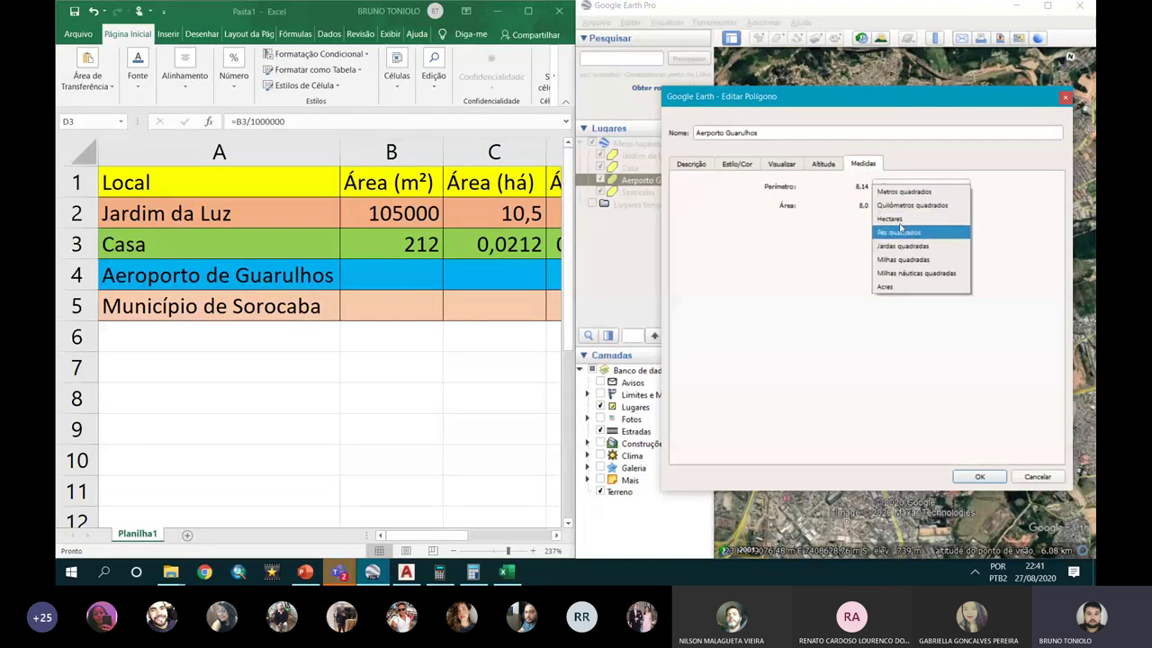
left_click(904, 192)
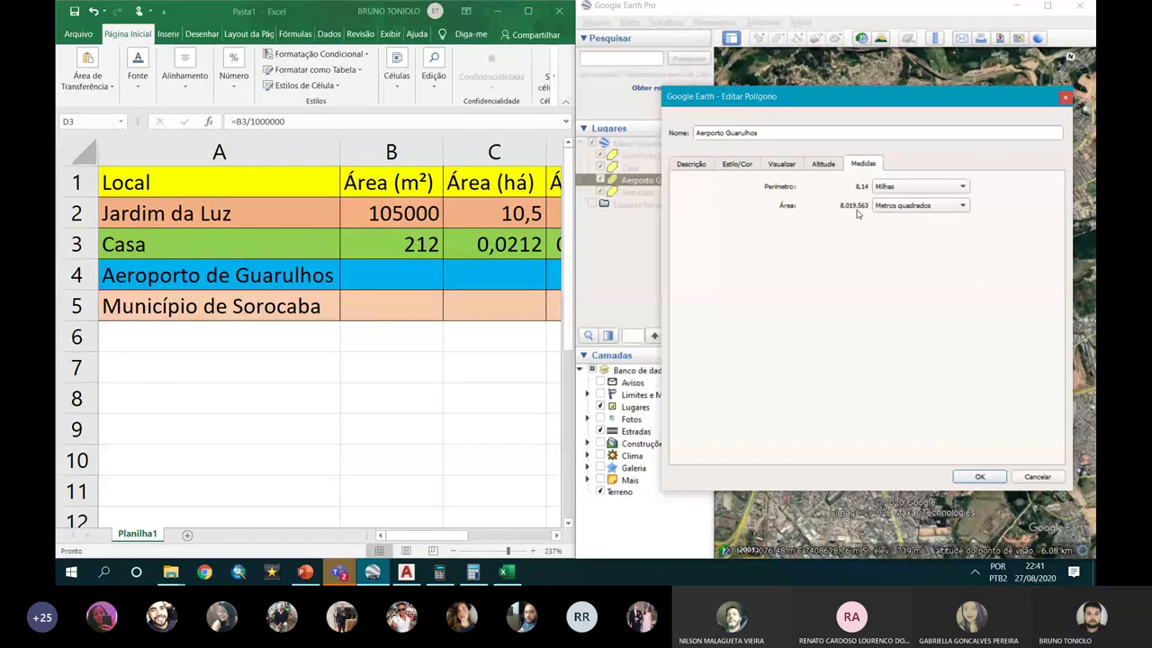
left_click(569, 238)
left_click(395, 272)
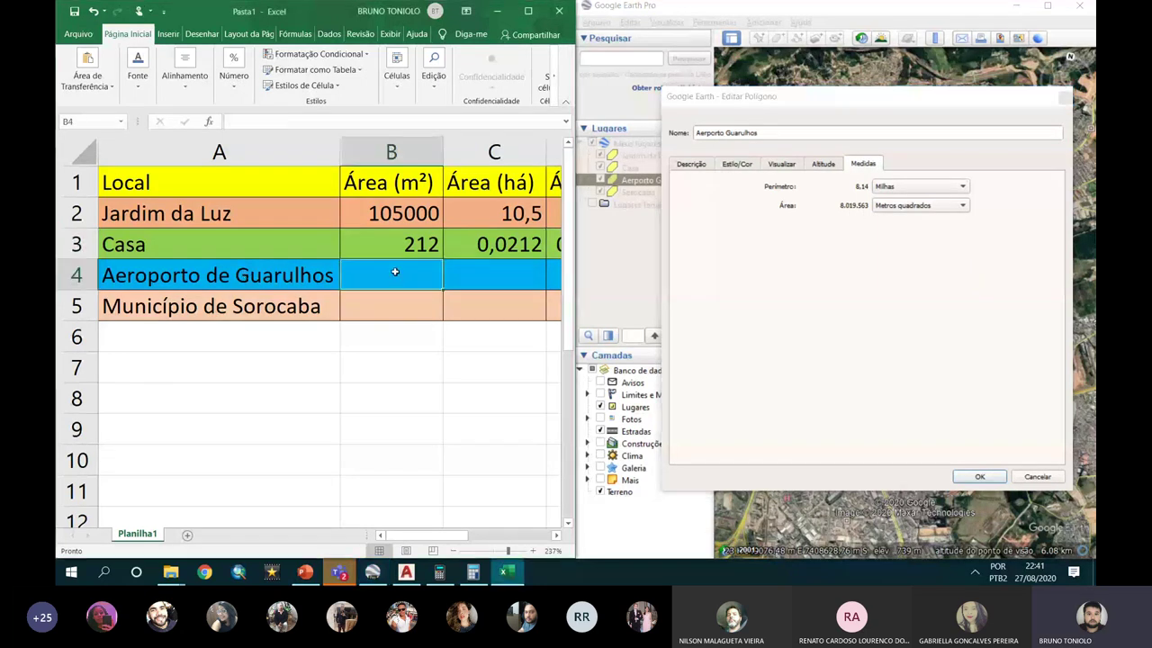
type("800000")
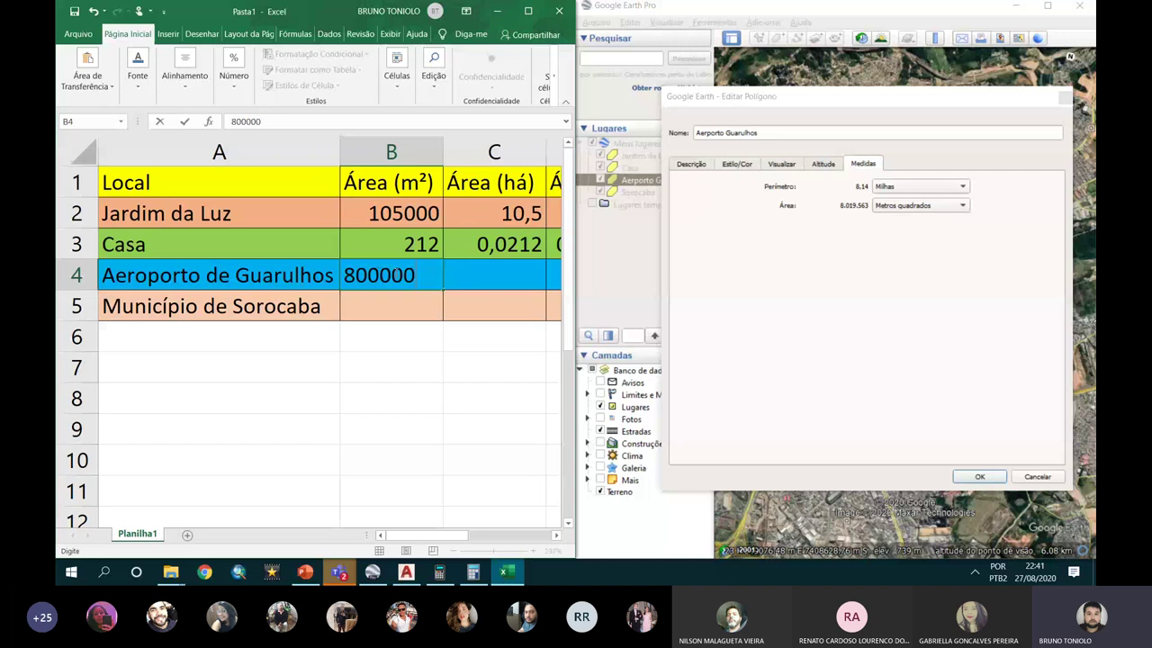
type("0")
key("Return")
Step: Enter the airport's 800 ha in C4 and display its area in square kilometres
left_click(909, 206)
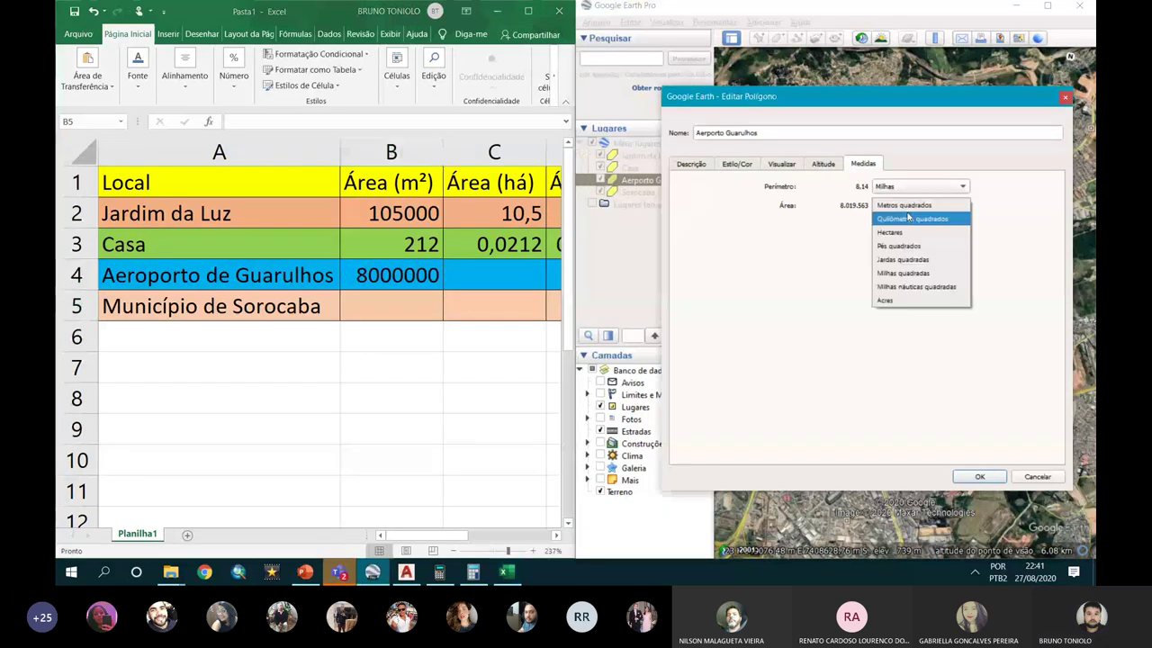
left_click(900, 232)
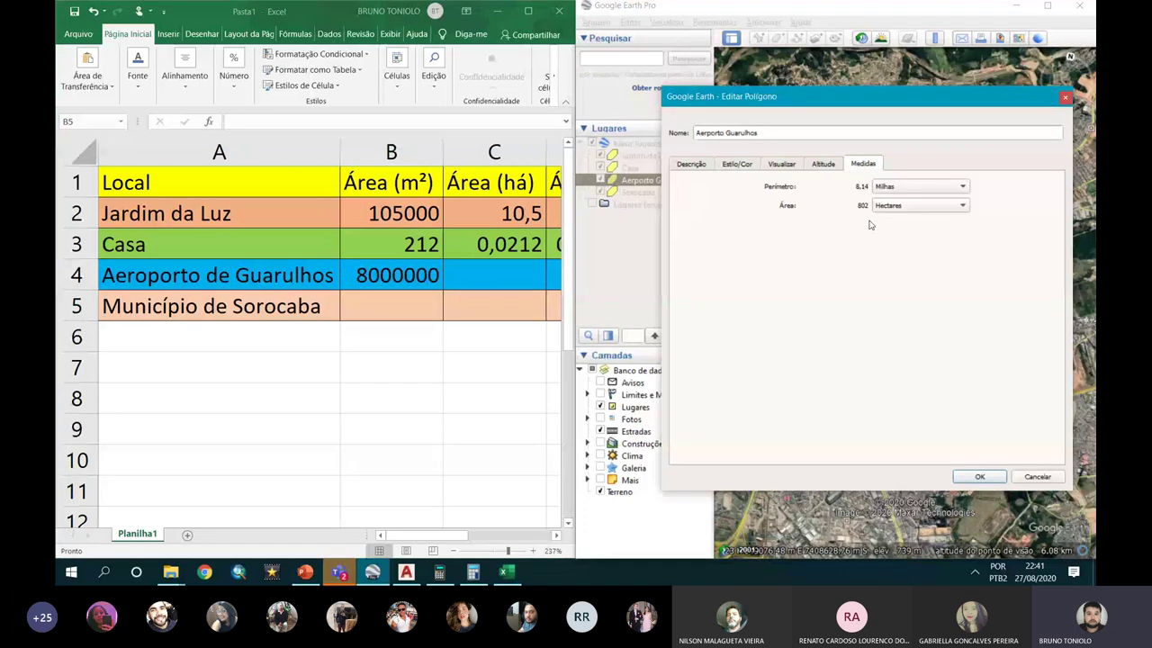
left_click(501, 273)
type("800")
key("Return")
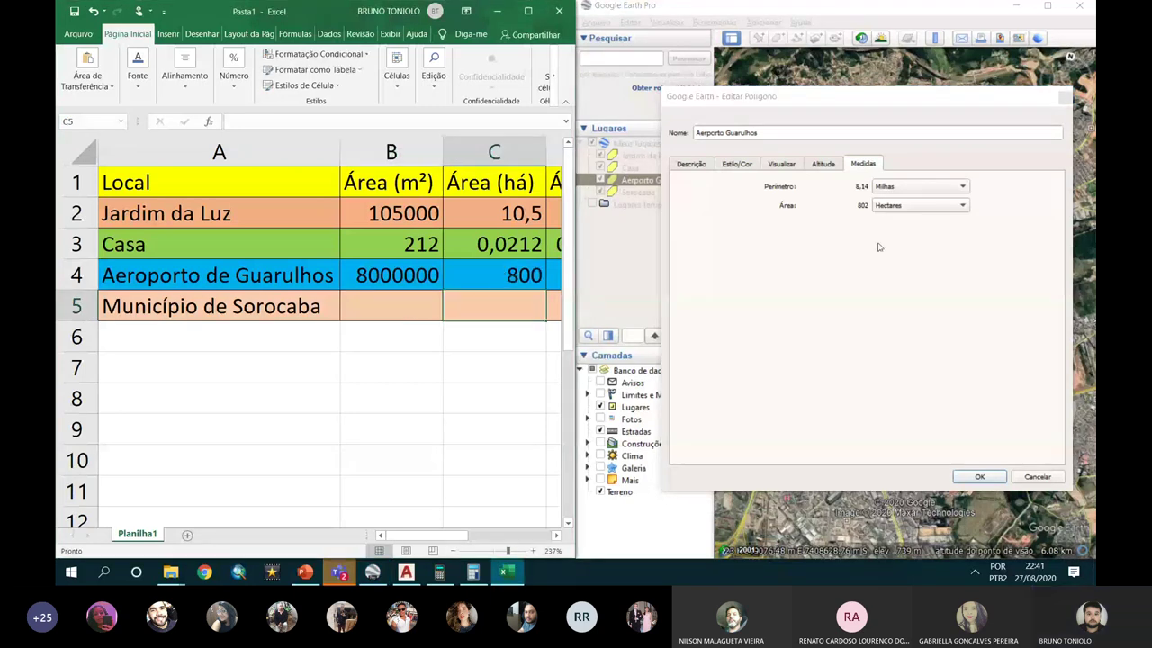
left_click(902, 206)
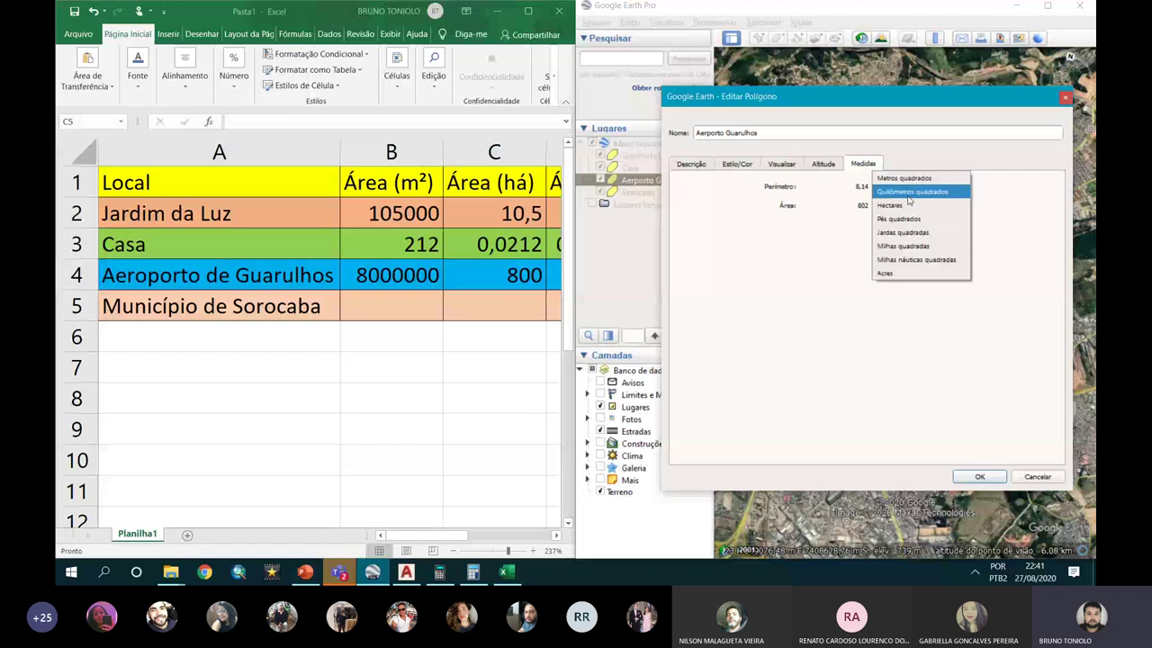
left_click(909, 191)
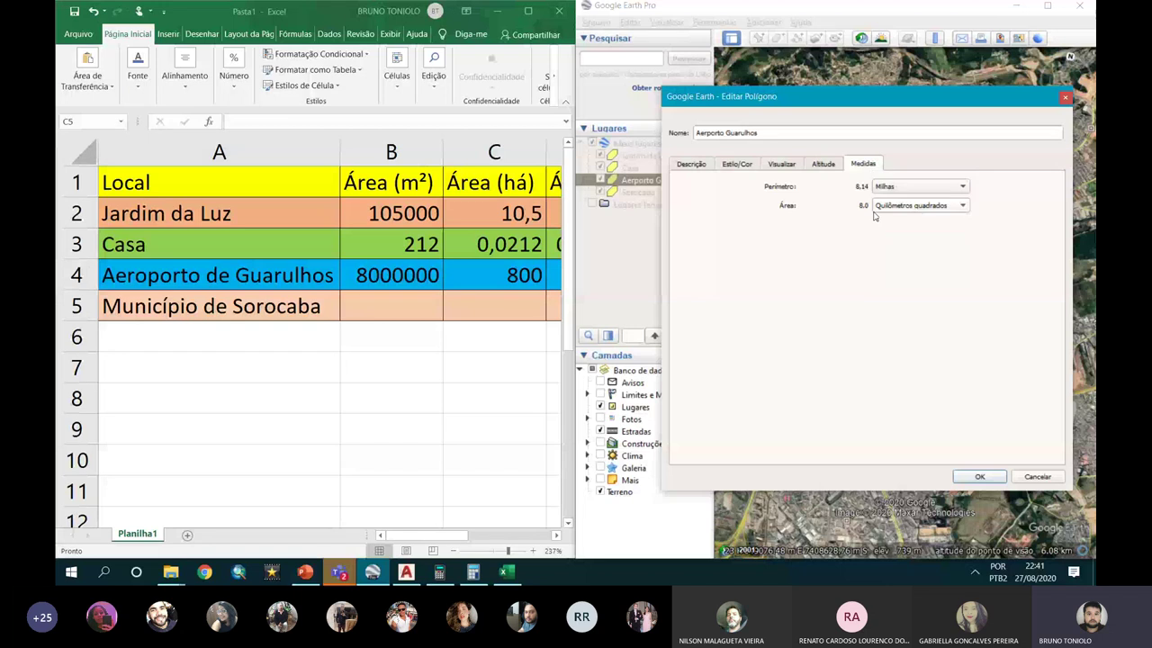
left_click(552, 275)
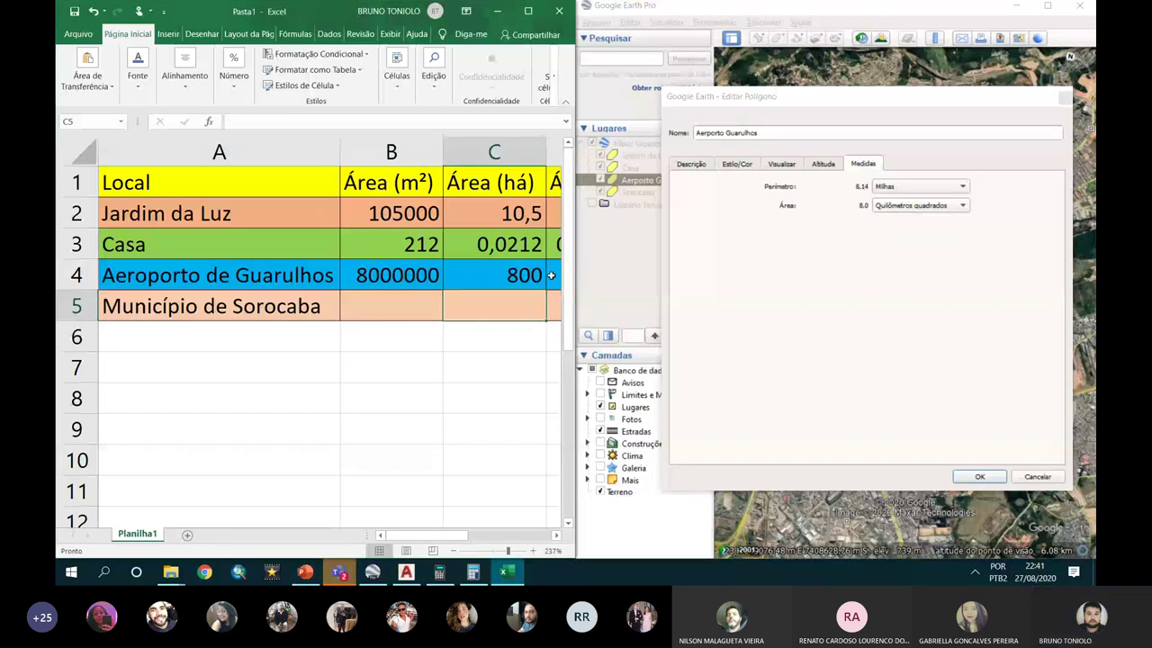
key("Right")
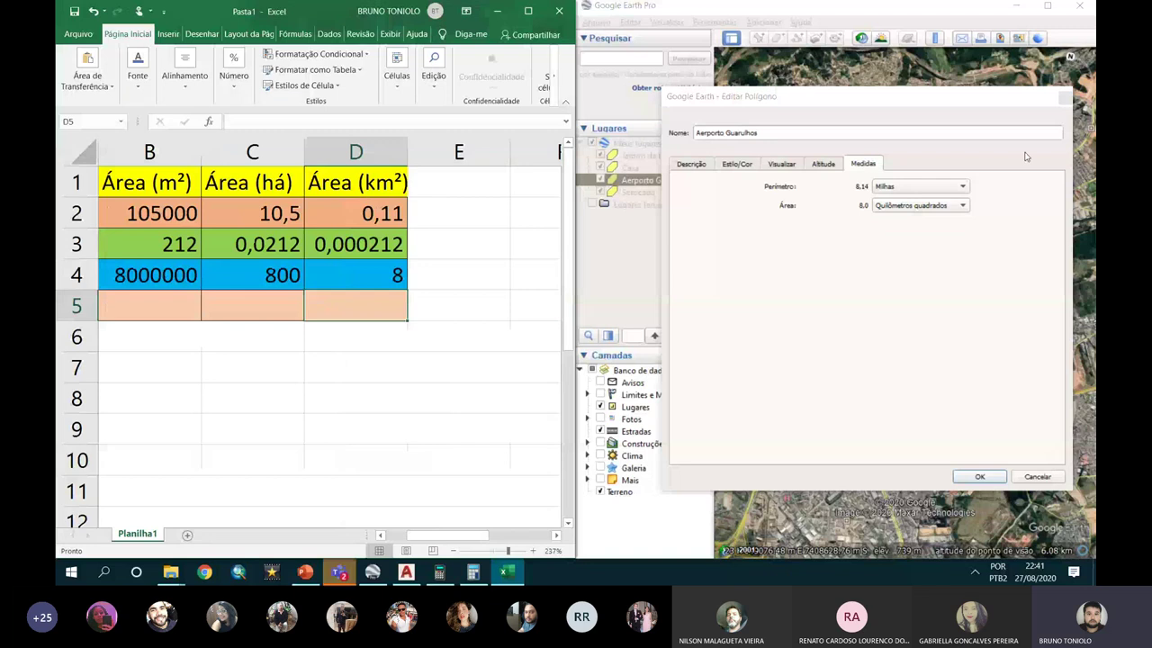
Step: Close the airport's properties and fly to the Sorocaba municipality polygon
left_click(979, 477)
double_click(648, 180)
double_click(643, 193)
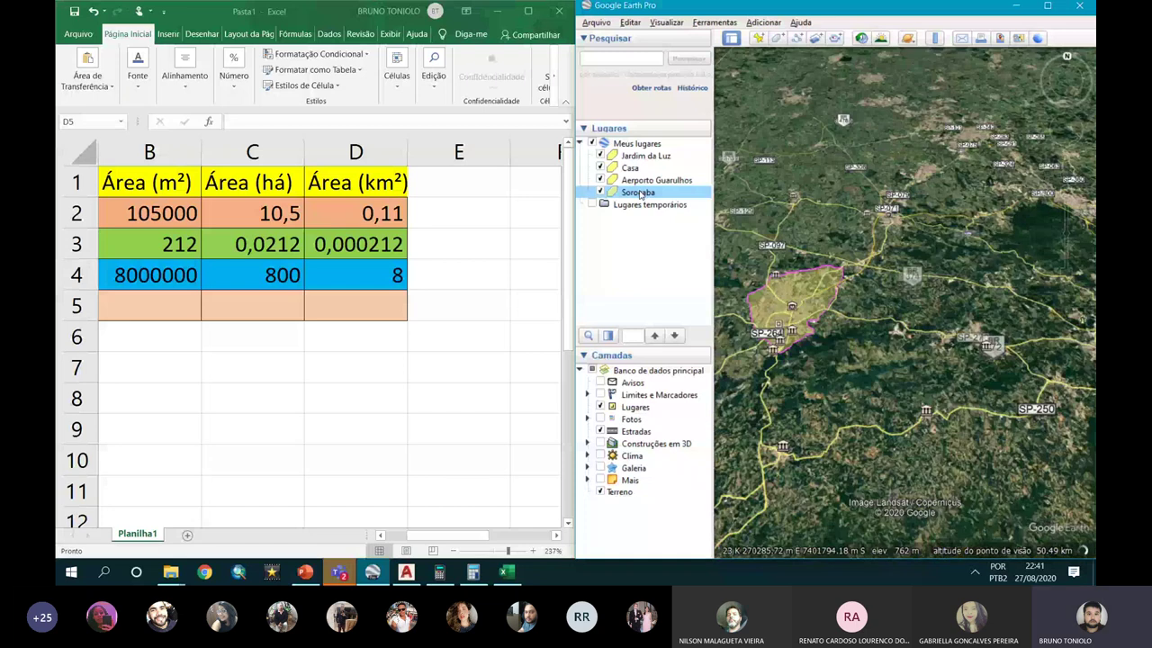
Step: Show Sorocaba's area in square meters and enter 207000000 in B5
double_click(641, 195)
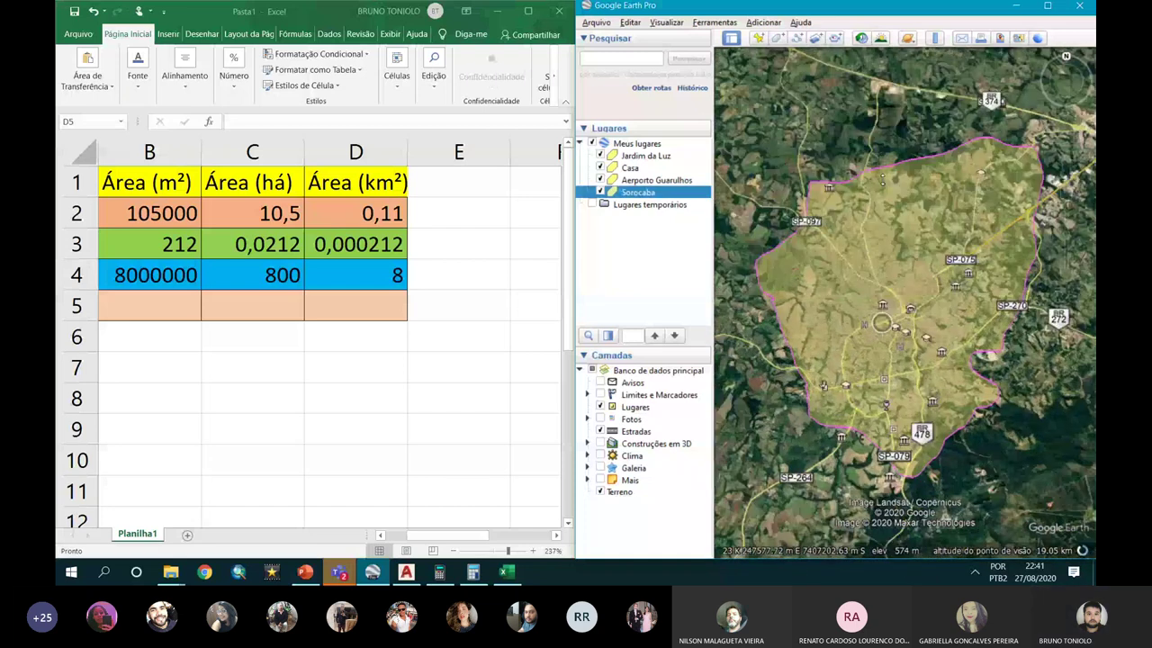
right_click(657, 197)
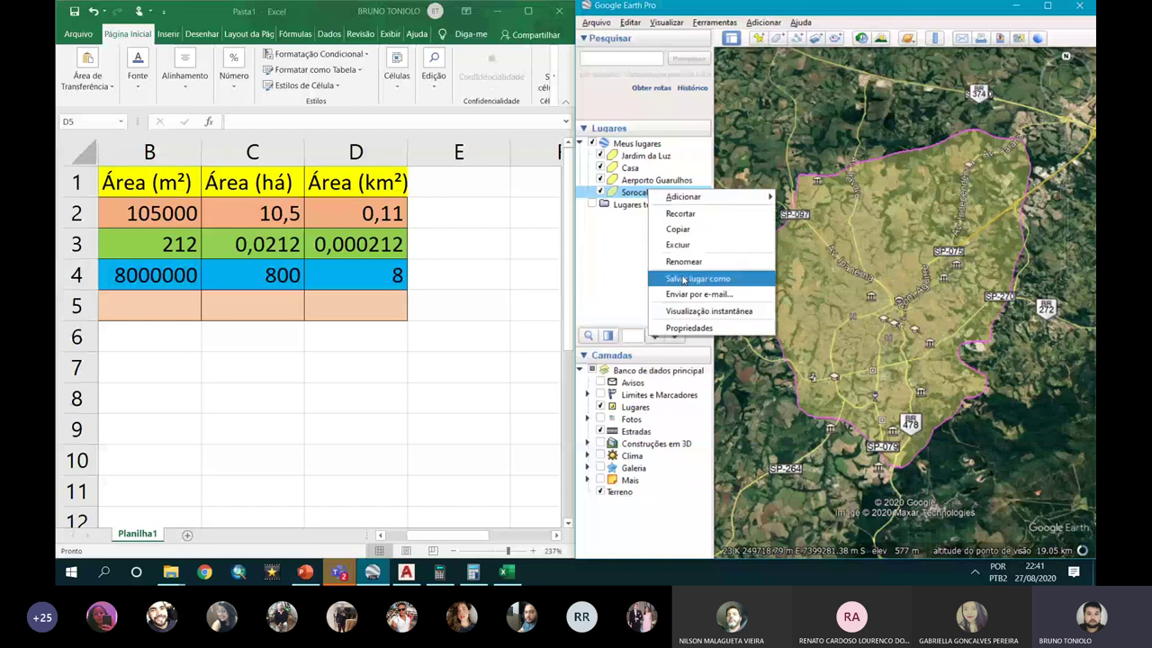
left_click(689, 327)
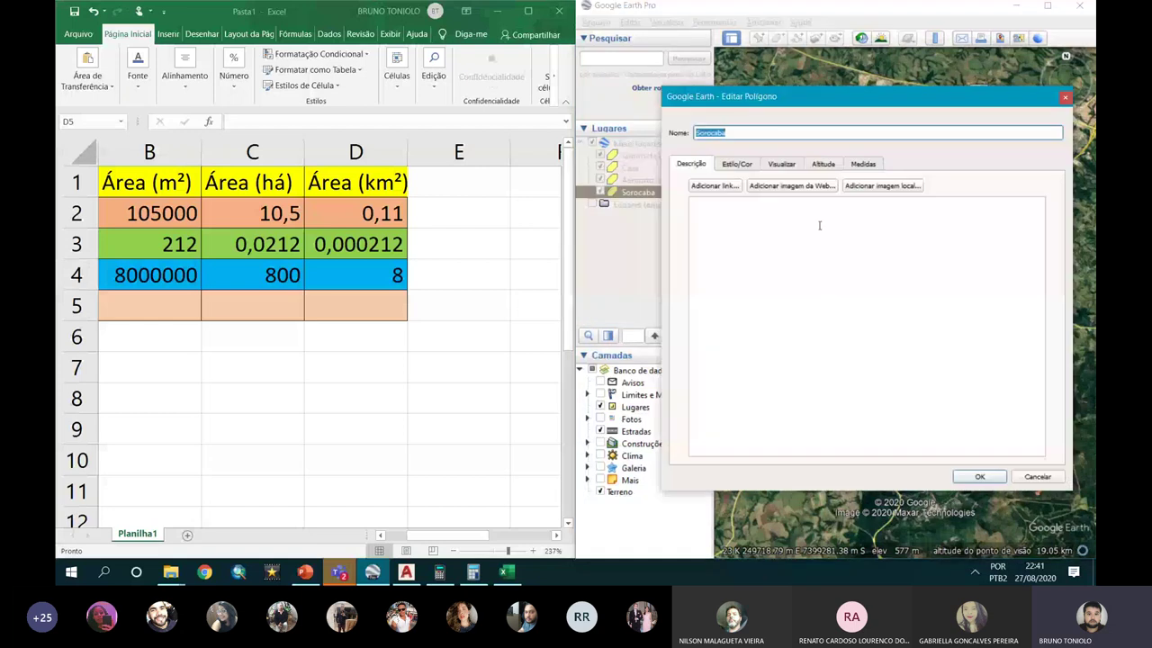
left_click(864, 164)
left_click(891, 206)
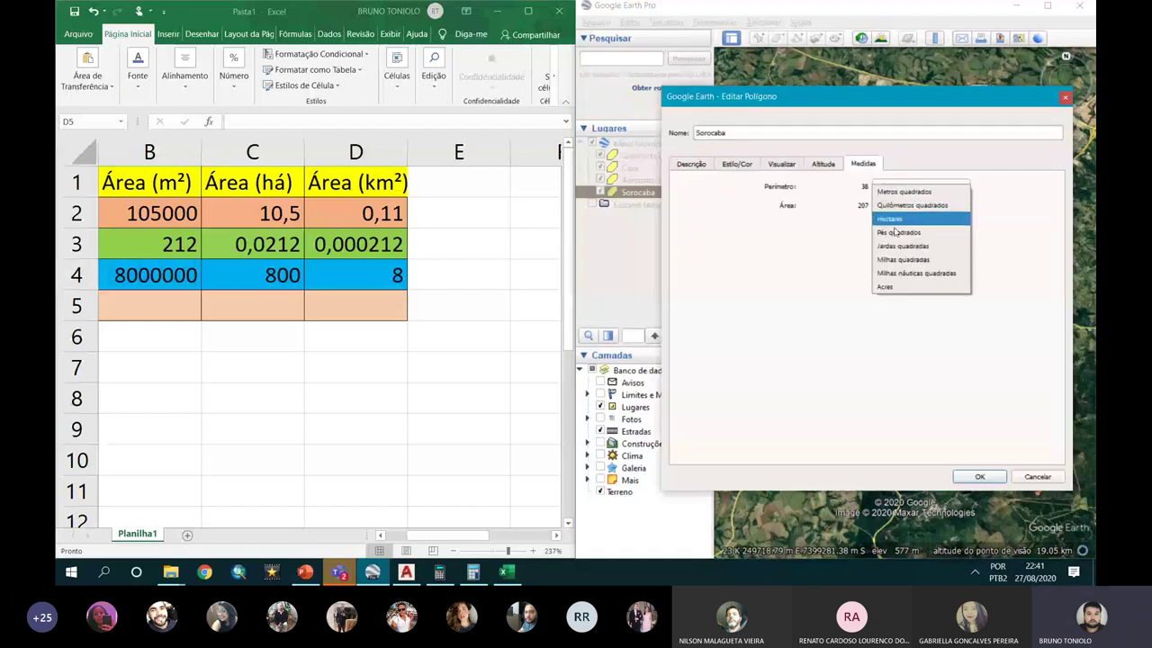
left_click(905, 191)
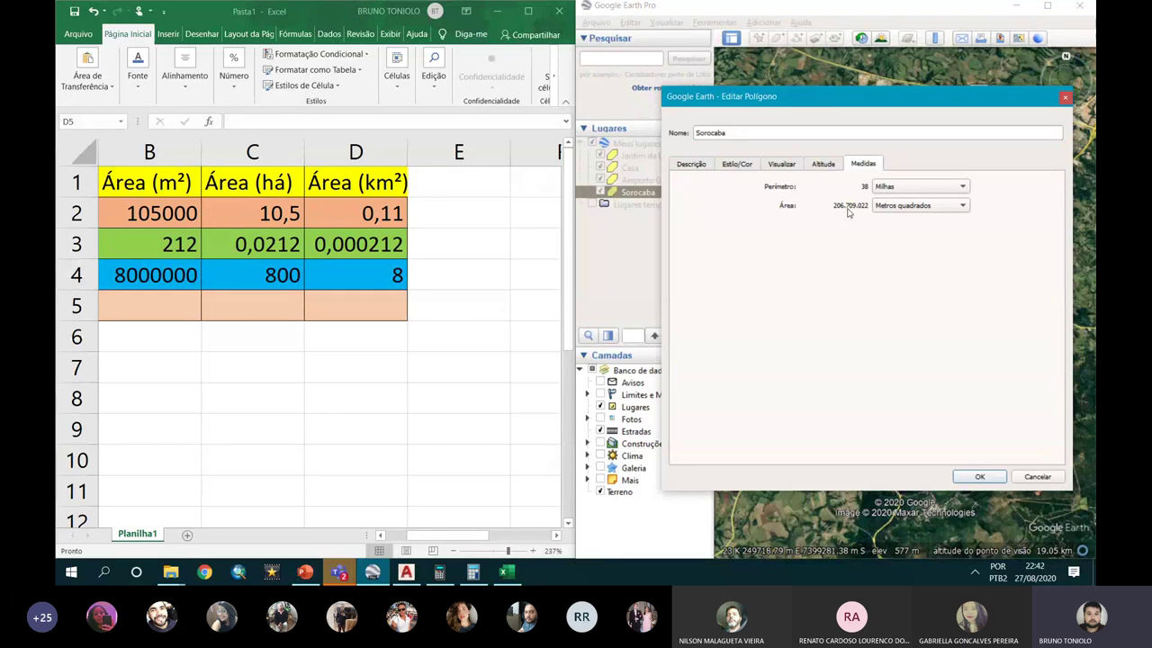
left_click(149, 302)
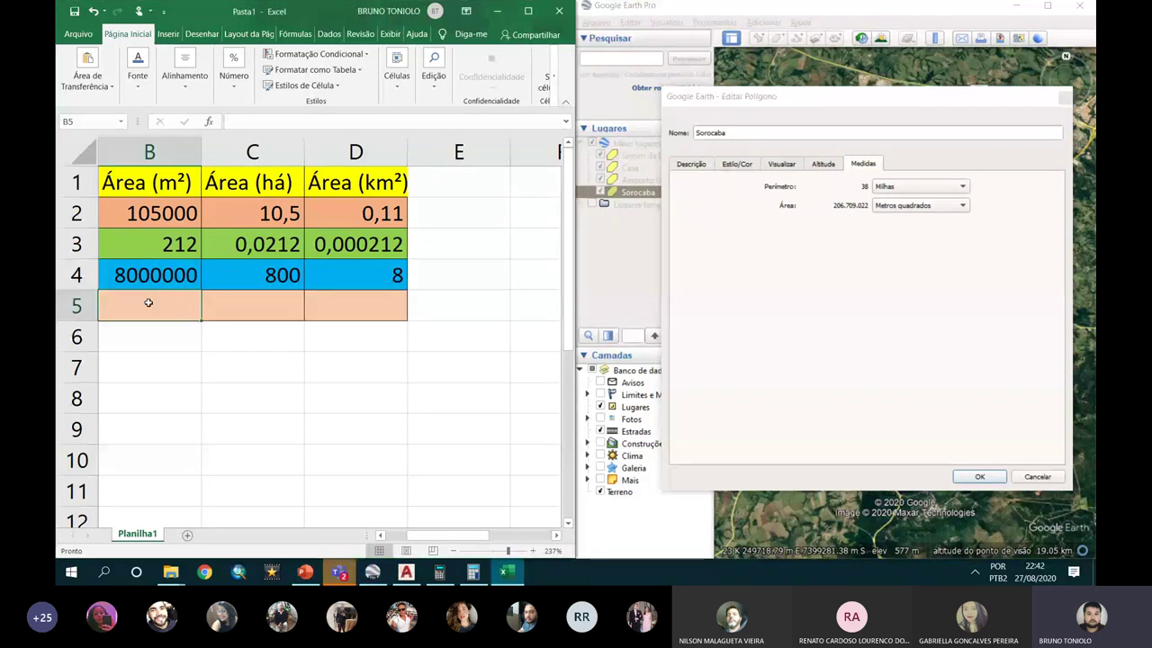
type("207000")
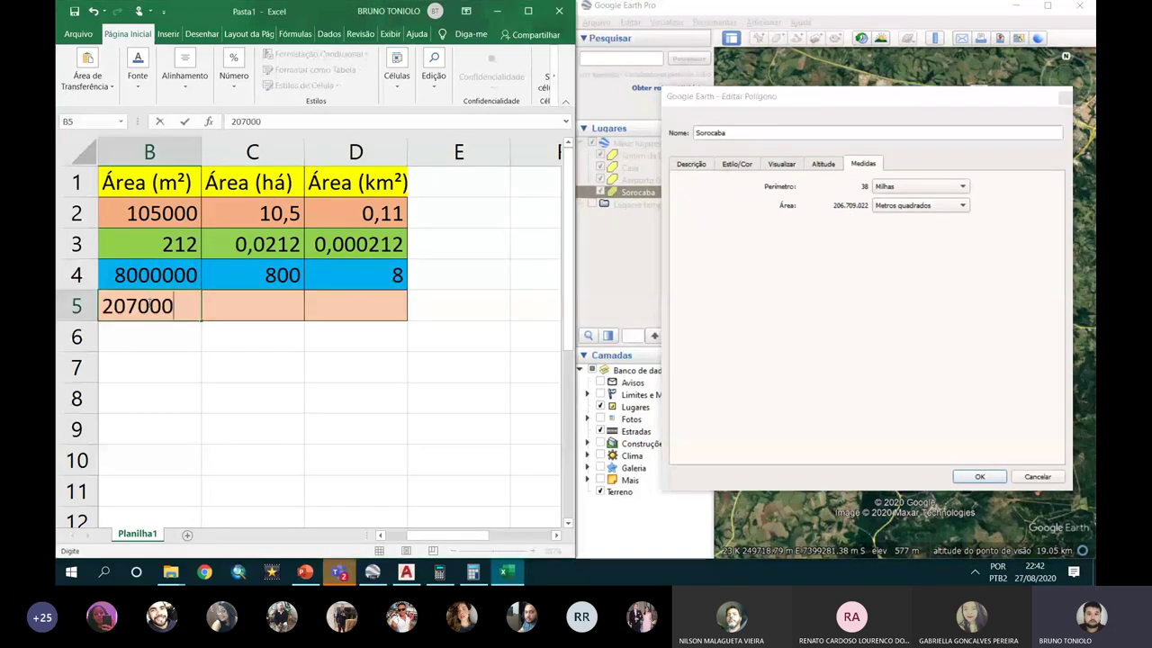
type("0000")
key("Return")
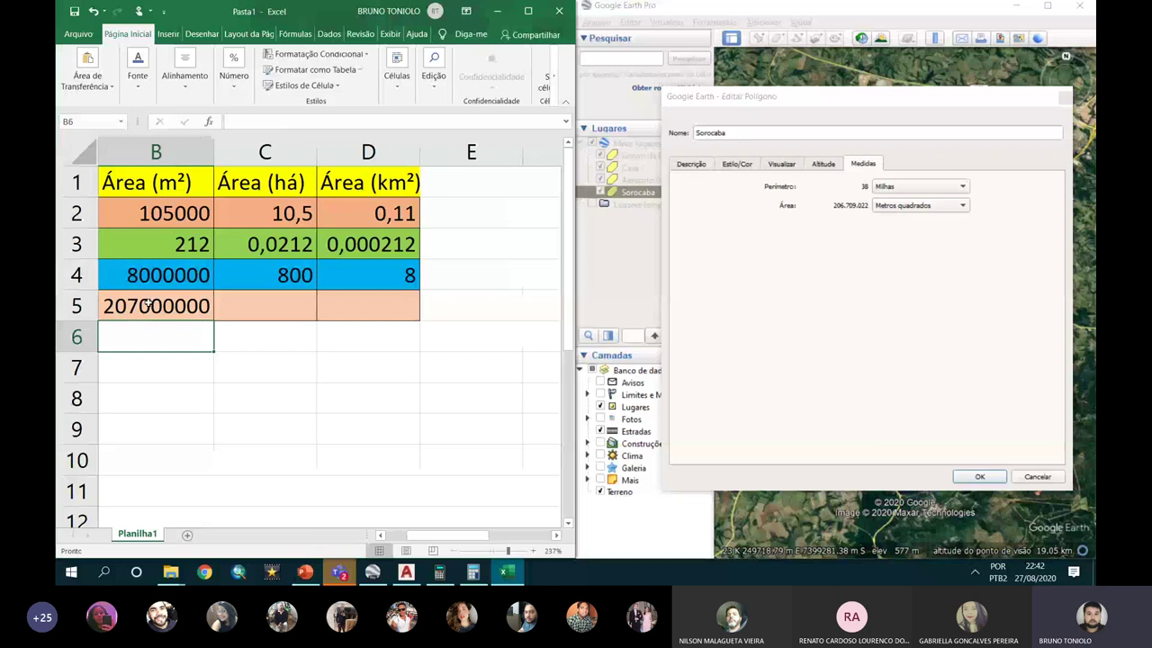
Step: Record Sorocaba's area as 20700 hectares in C5
left_click(920, 205)
left_click(909, 241)
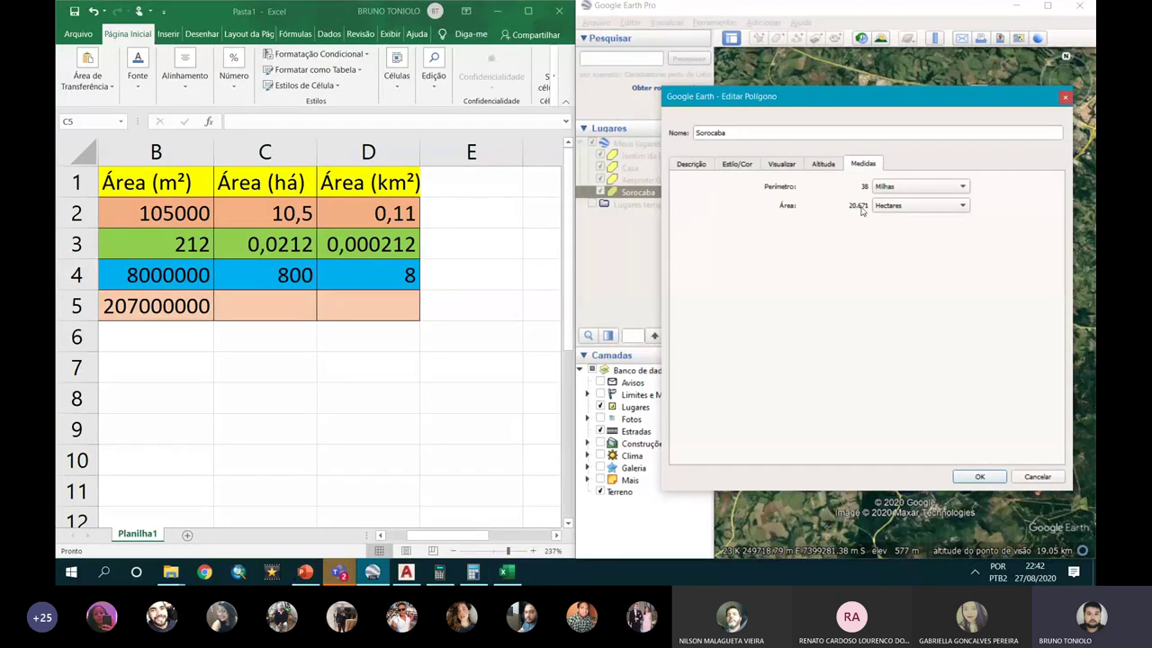
left_click(245, 302)
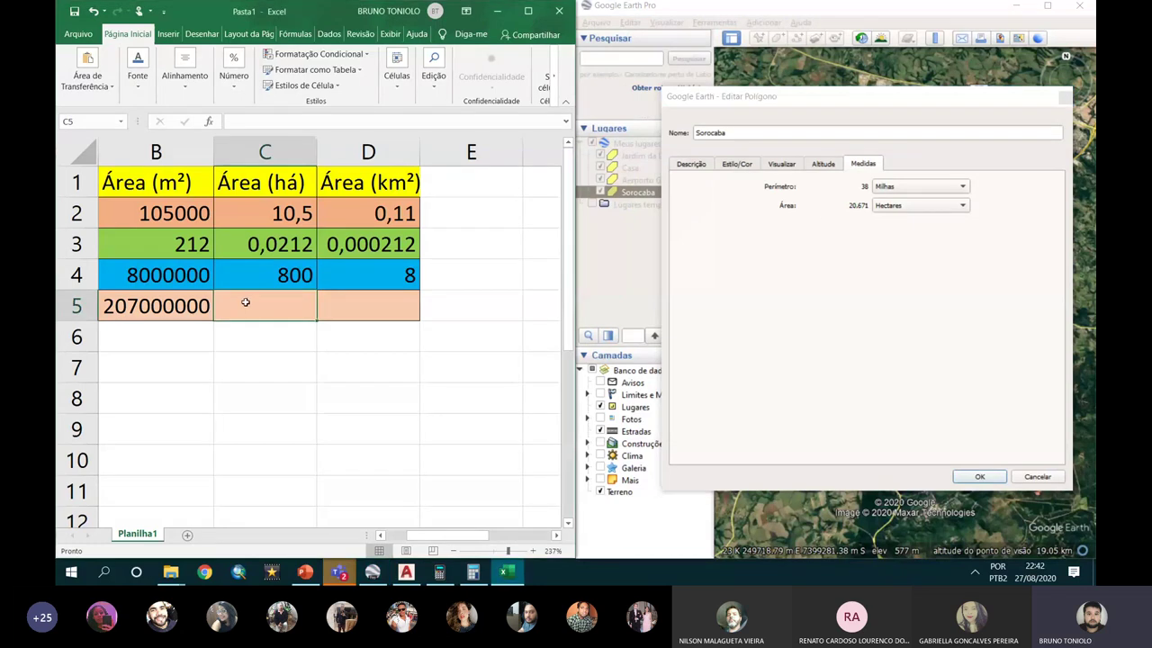
type("20700")
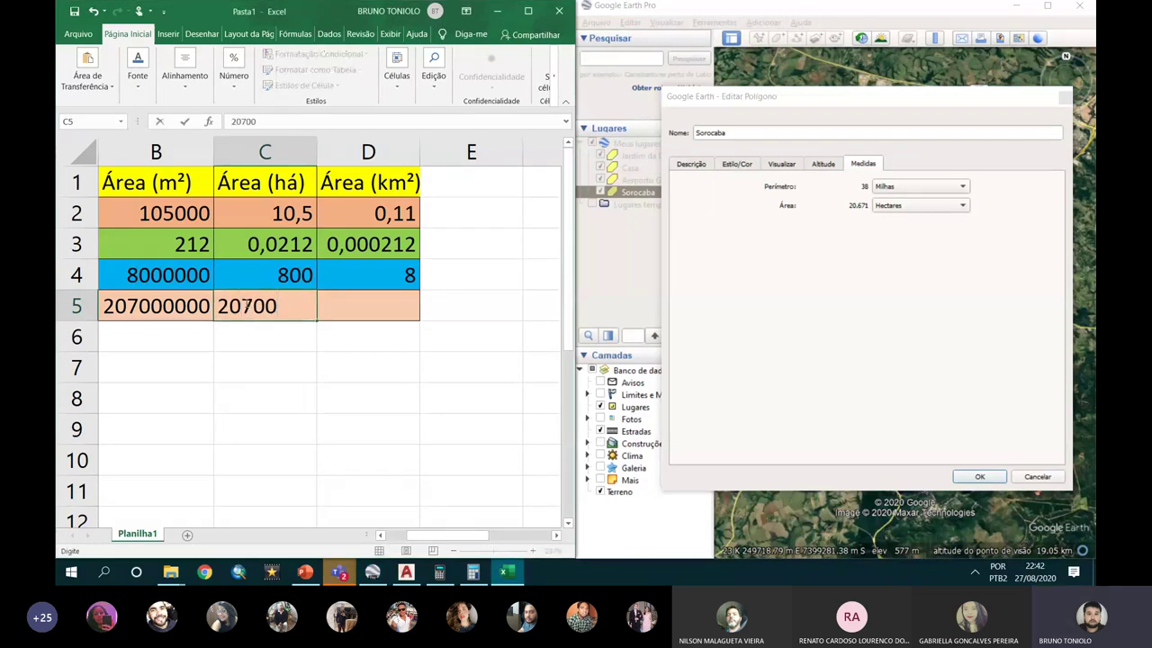
key("Return")
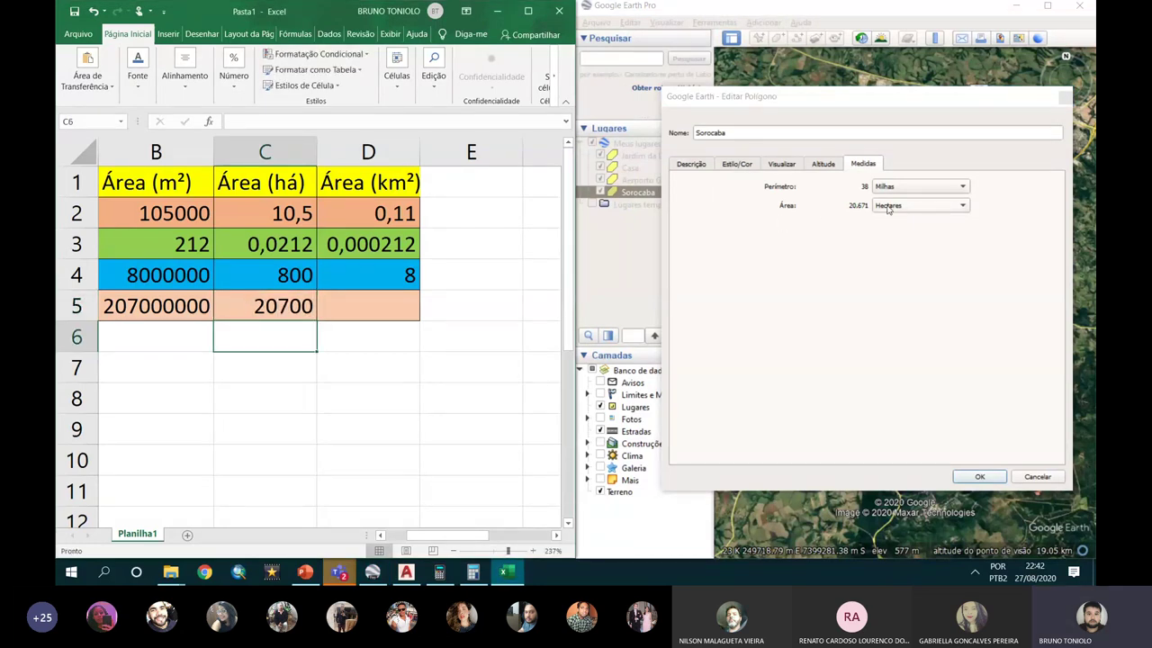
Step: Record Sorocaba's area as 207 km² in D5
left_click(888, 206)
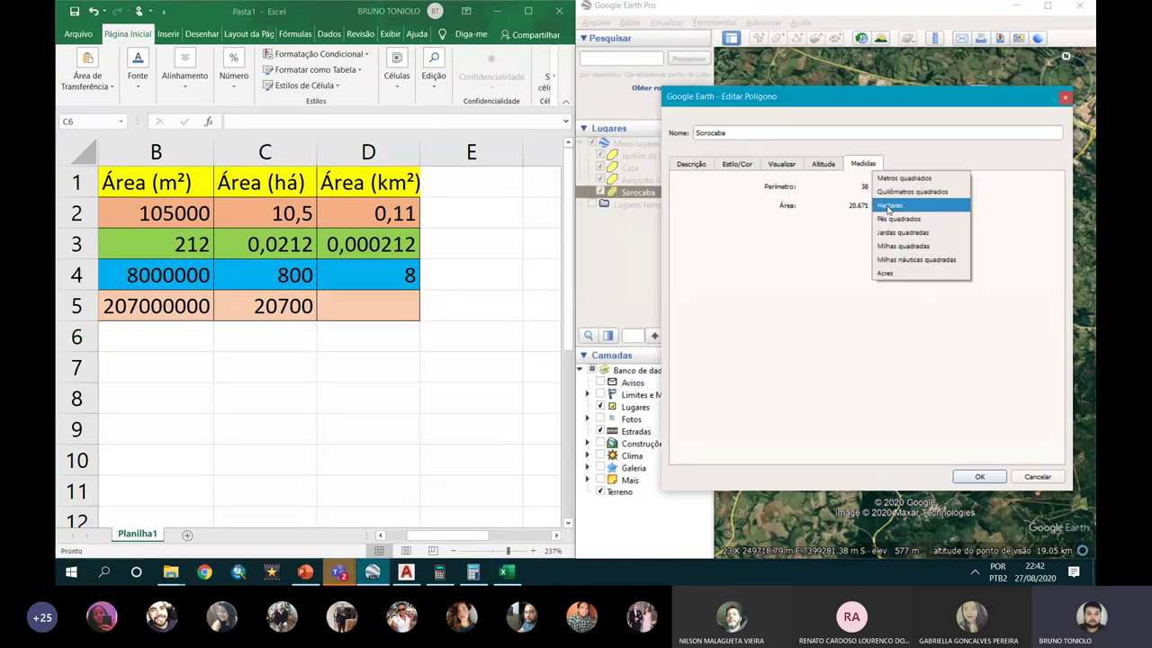
left_click(891, 192)
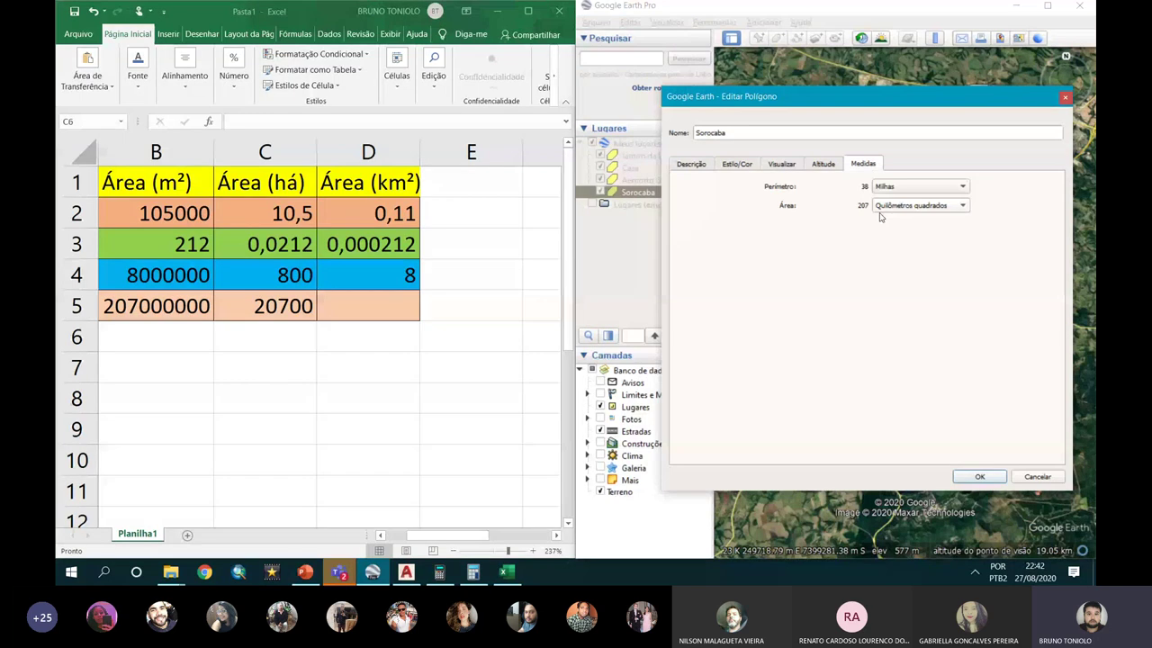
left_click(372, 305)
type("207")
key("Return")
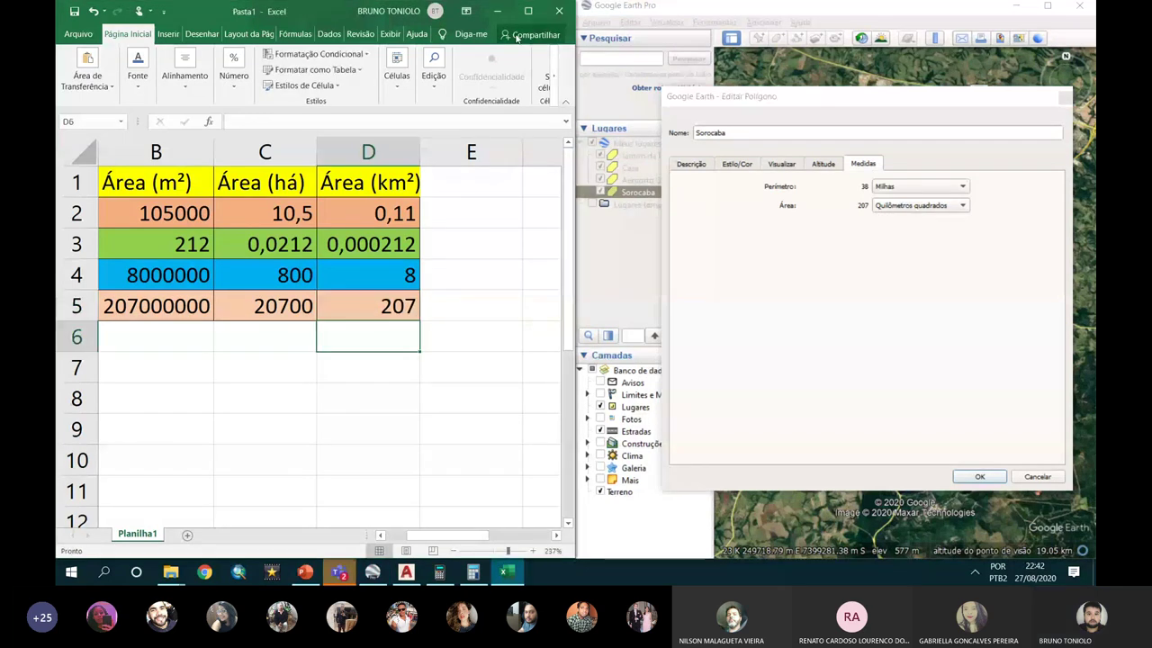
left_click(528, 10)
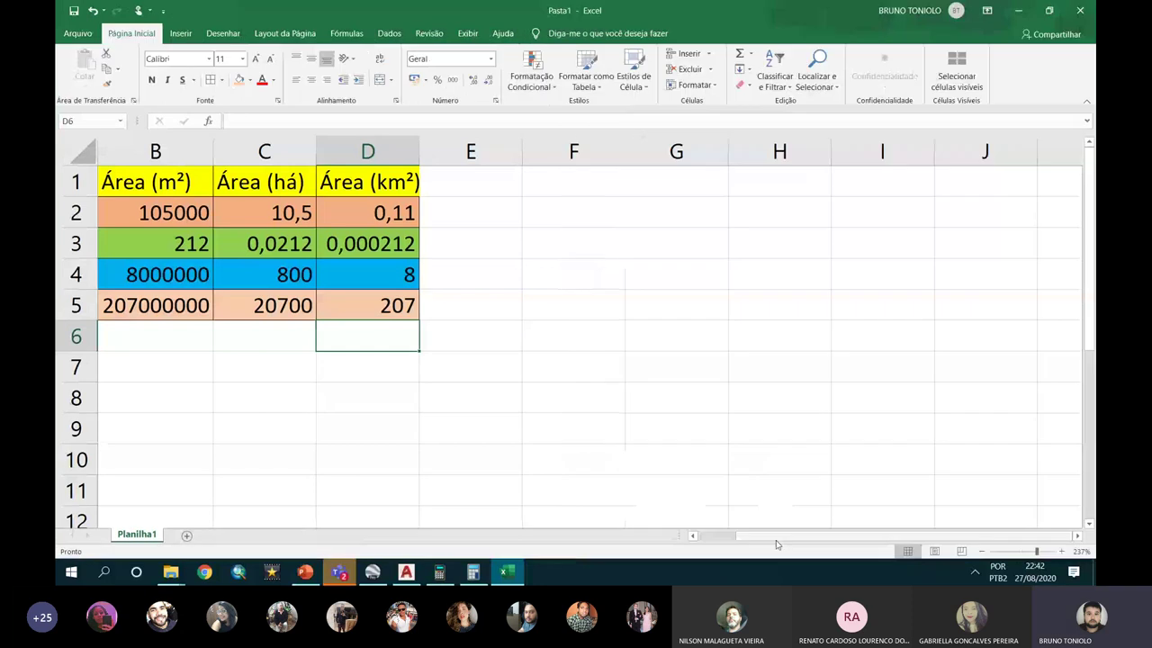
Step: Format the area values B2:D5 with thousands separators and two decimals
left_click_drag(741, 537, 707, 537)
left_click_drag(396, 213, 600, 300)
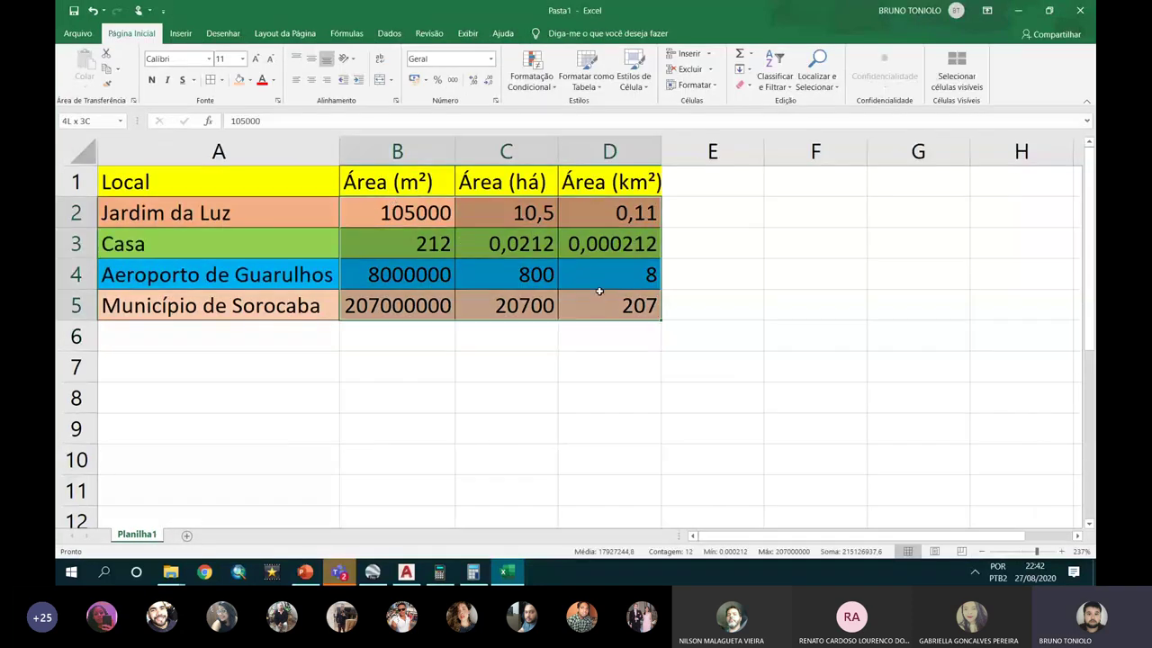
left_click(452, 80)
left_click(525, 366)
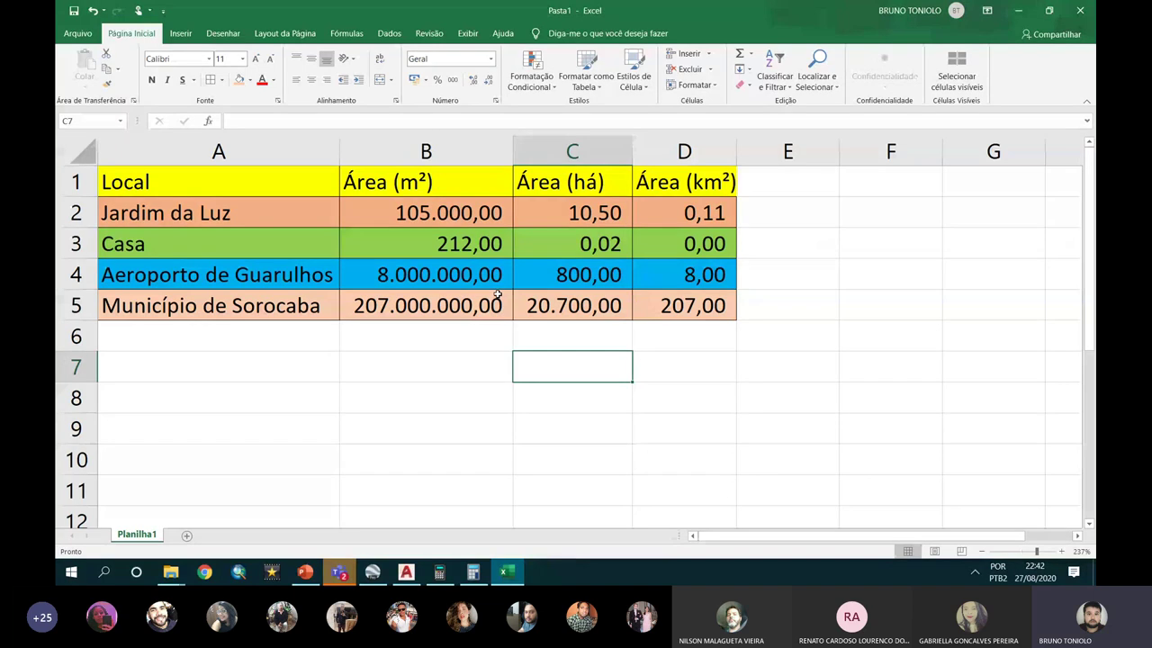
Step: Add filters to headers A1:D1 and sort places by Área (m²), smallest to largest
left_click_drag(136, 182, 729, 185)
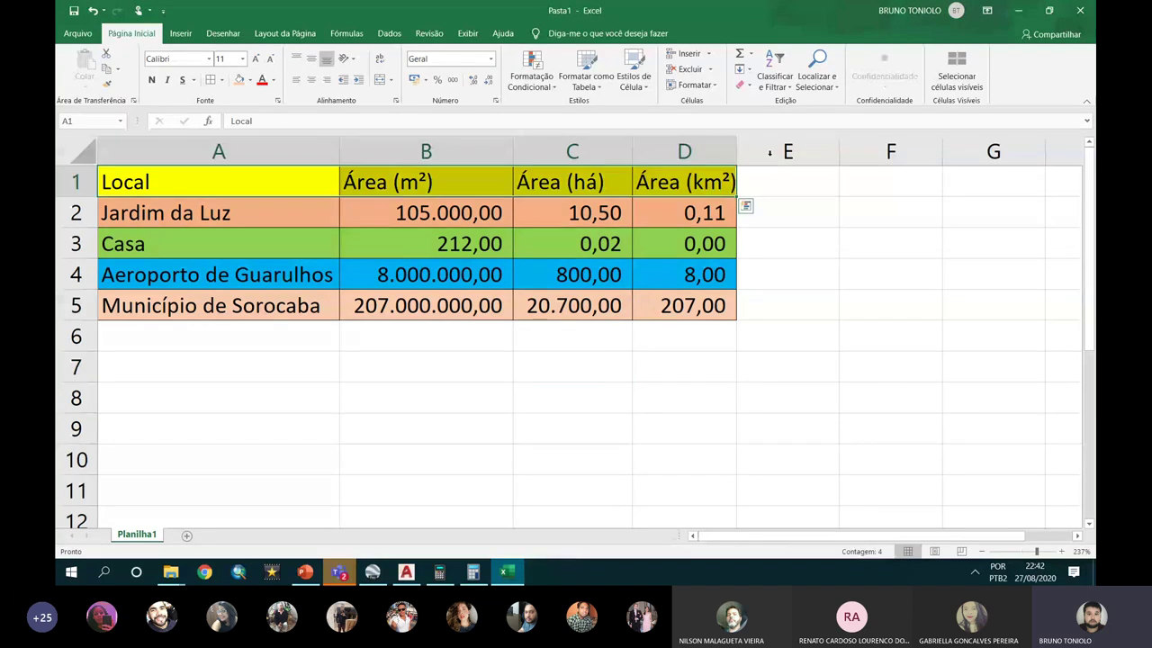
left_click(774, 76)
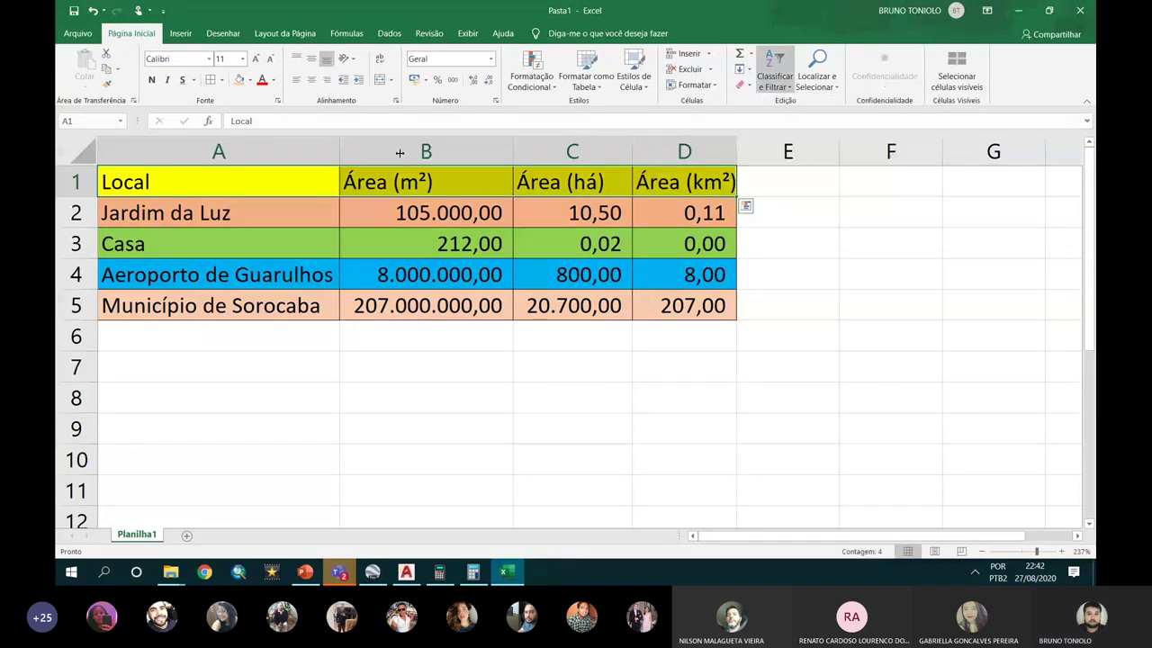
left_click(789, 153)
left_click(441, 213)
left_click(507, 190)
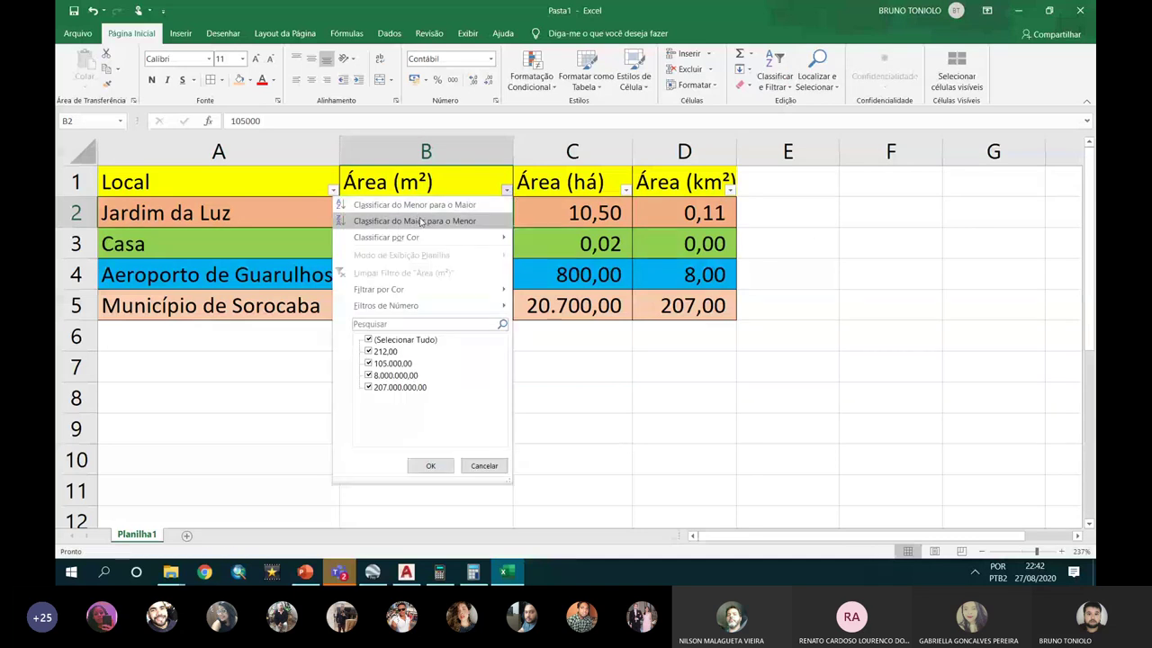
left_click(414, 205)
Step: Check the sorted areas and the hectare and km² formulas in columns B–D
left_click(431, 249)
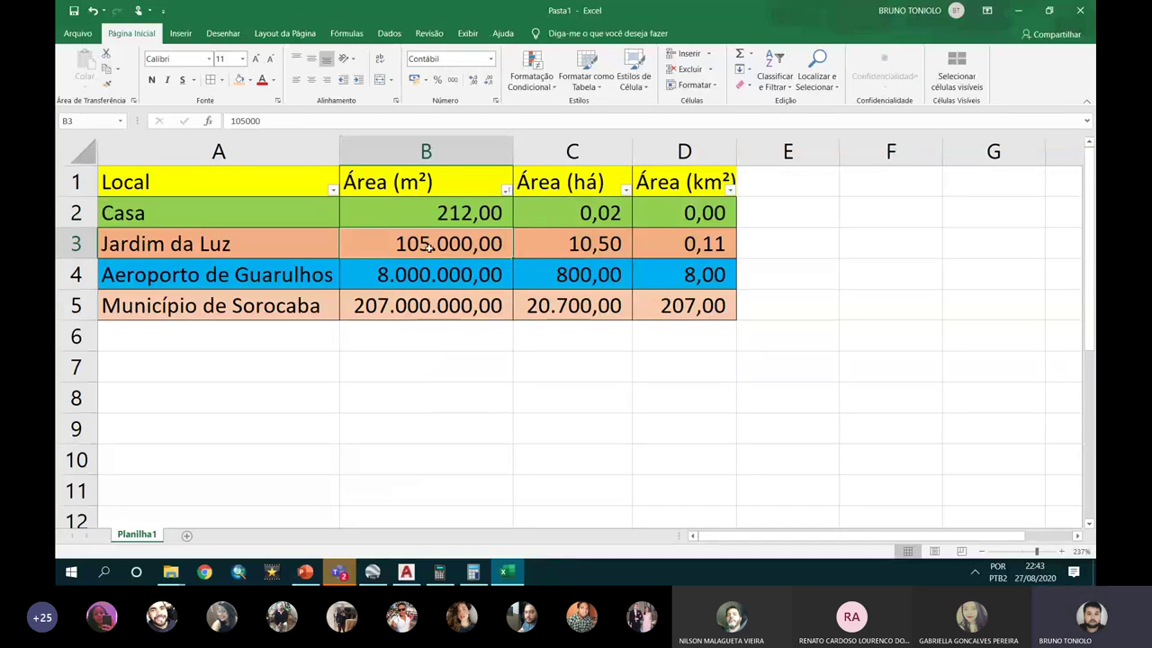
left_click(577, 212)
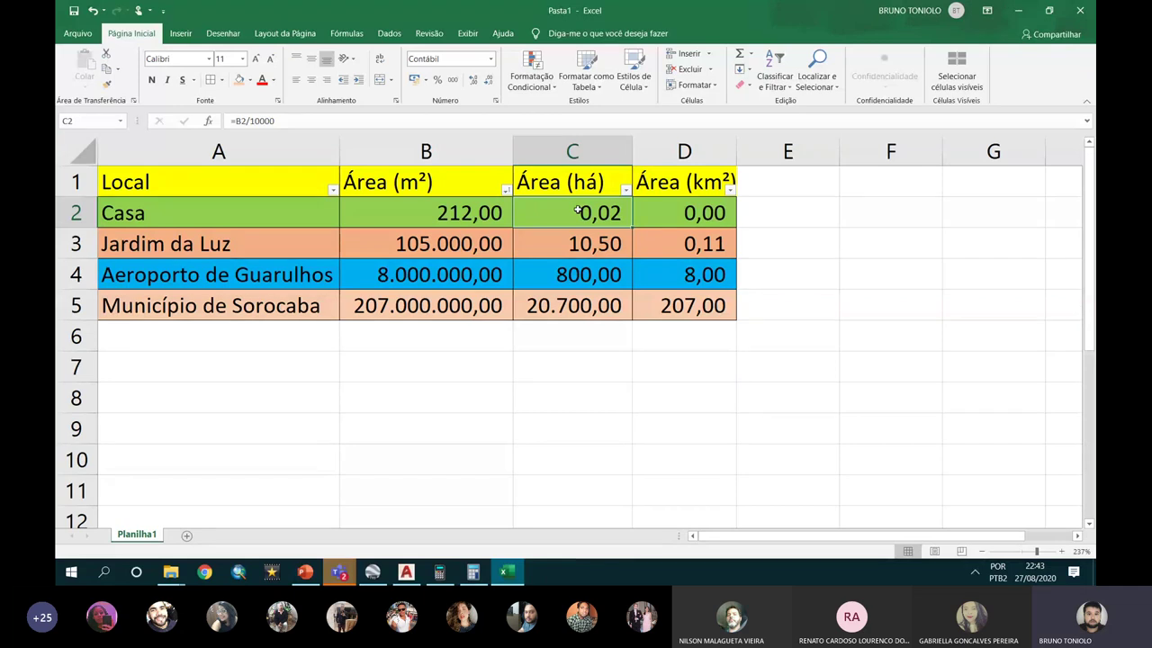
left_click(698, 218)
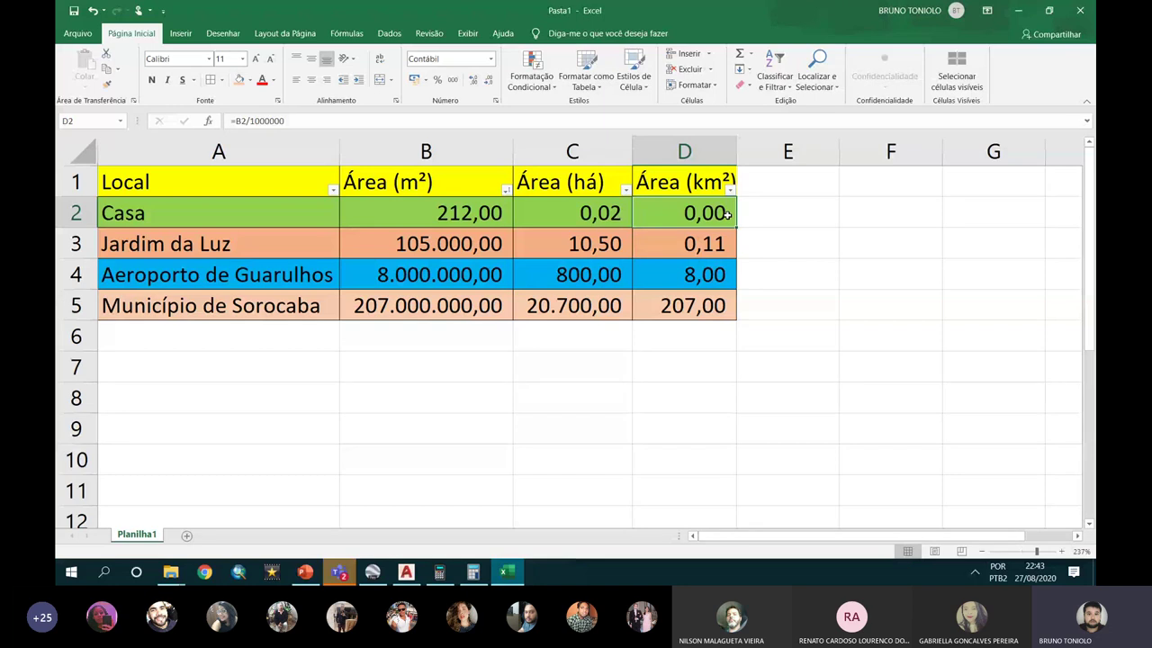
key("Down")
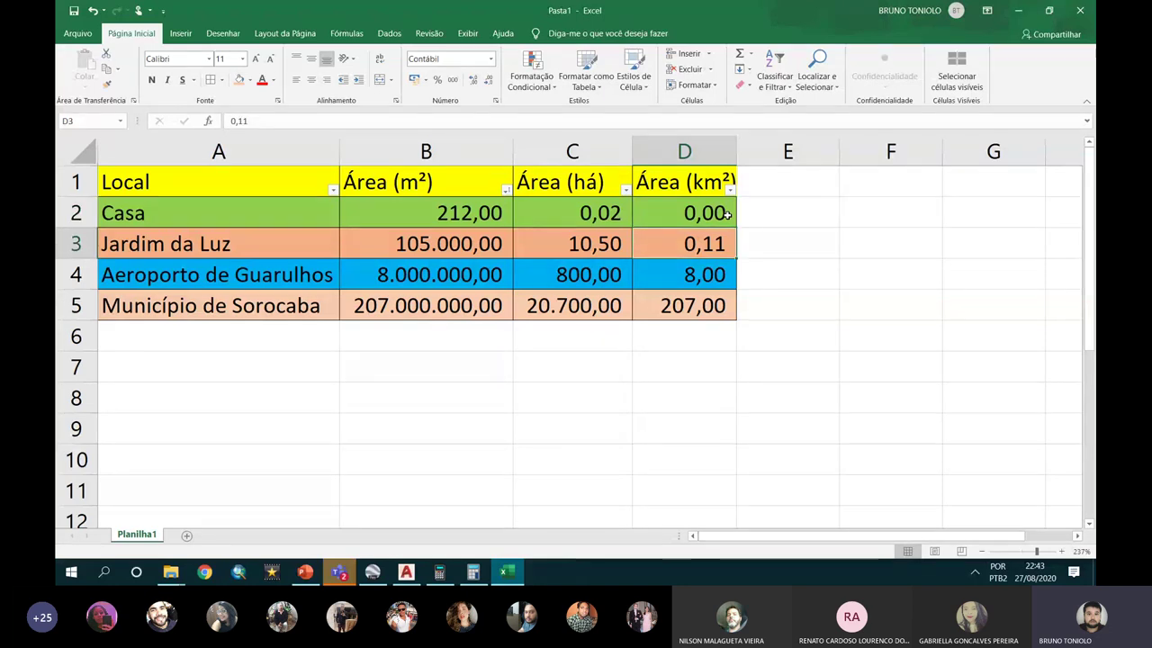
key("Down")
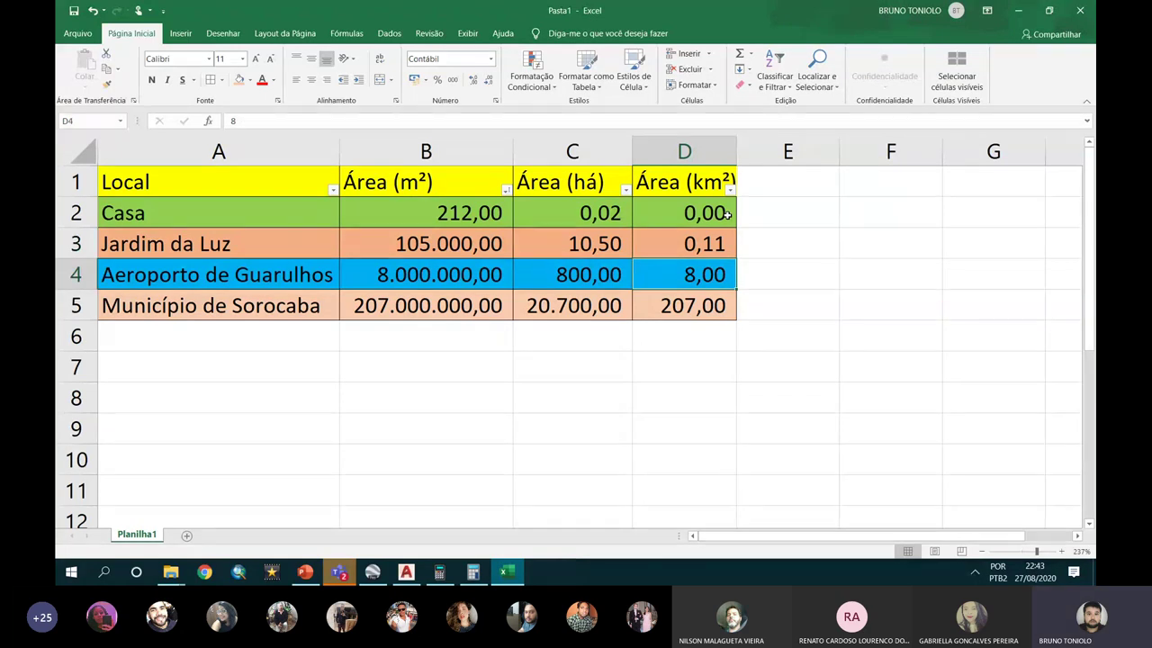
key("Down")
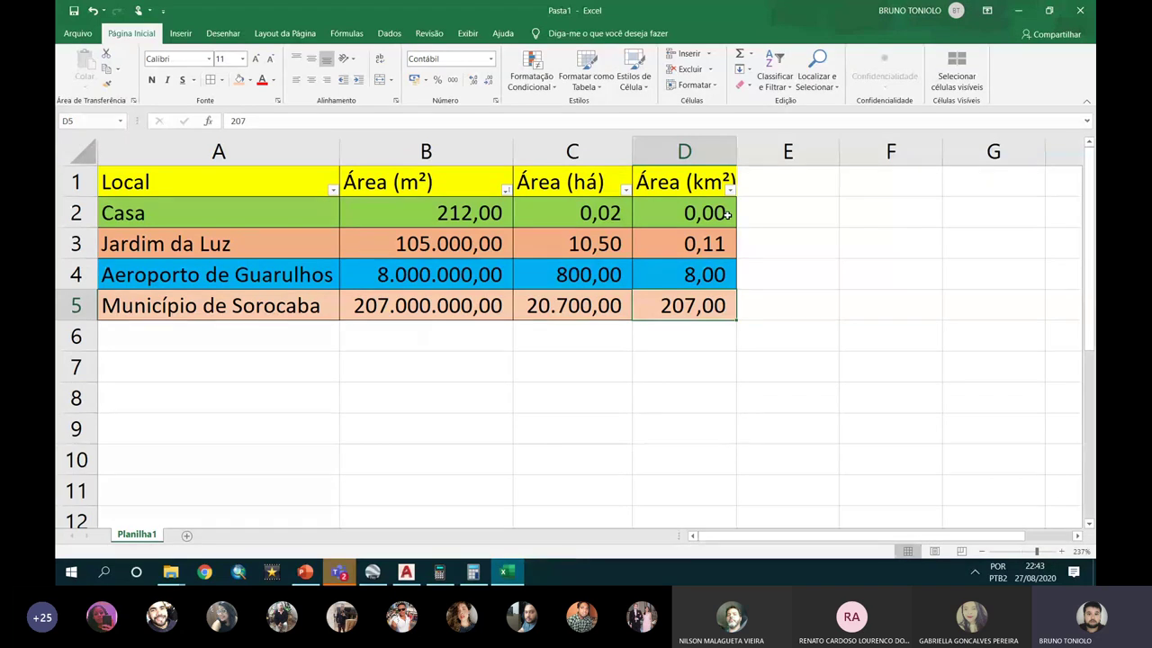
Step: Select the two smallest places, cells A2 to D3
left_click(79, 212)
left_click_drag(79, 211, 91, 240)
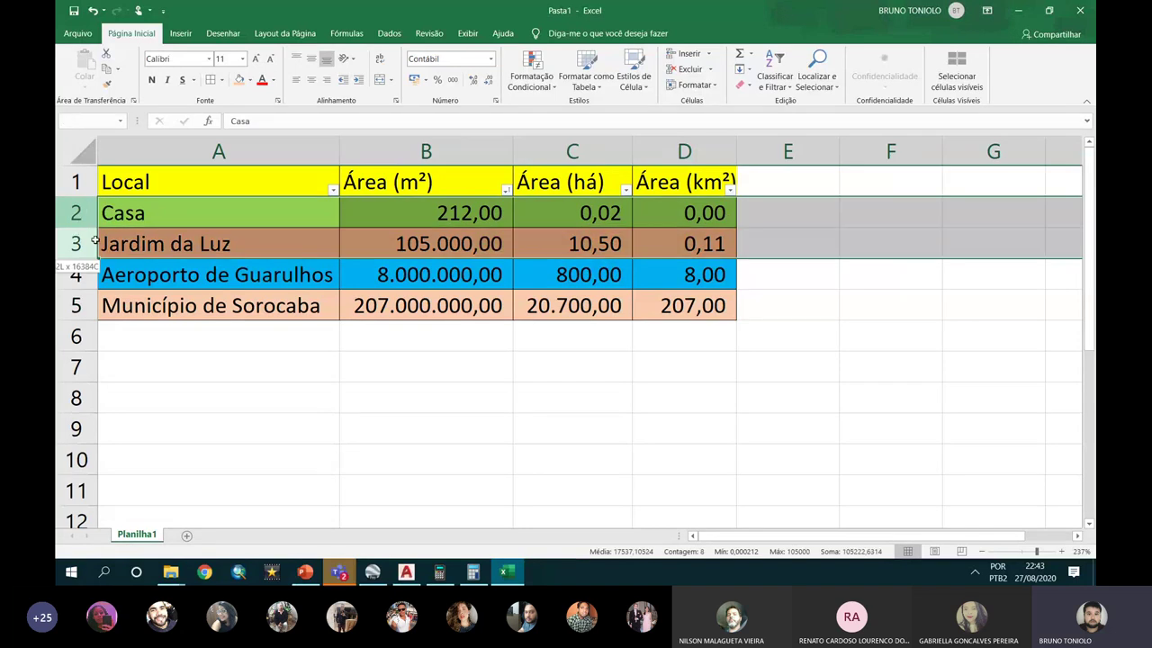
key("Down")
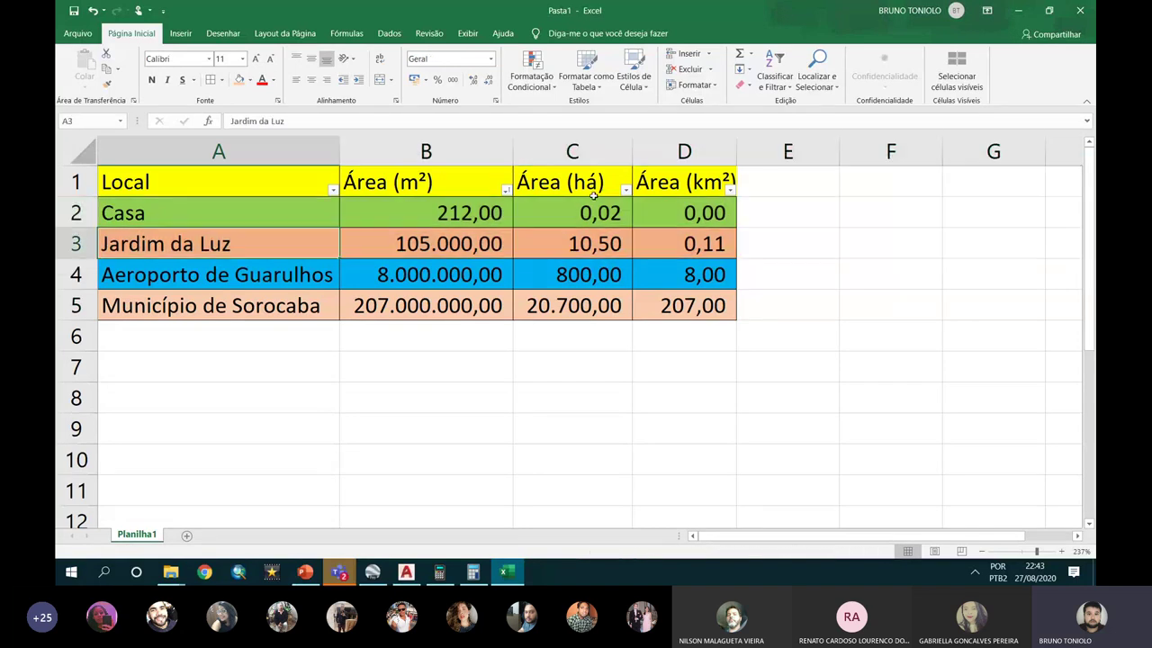
left_click(306, 222)
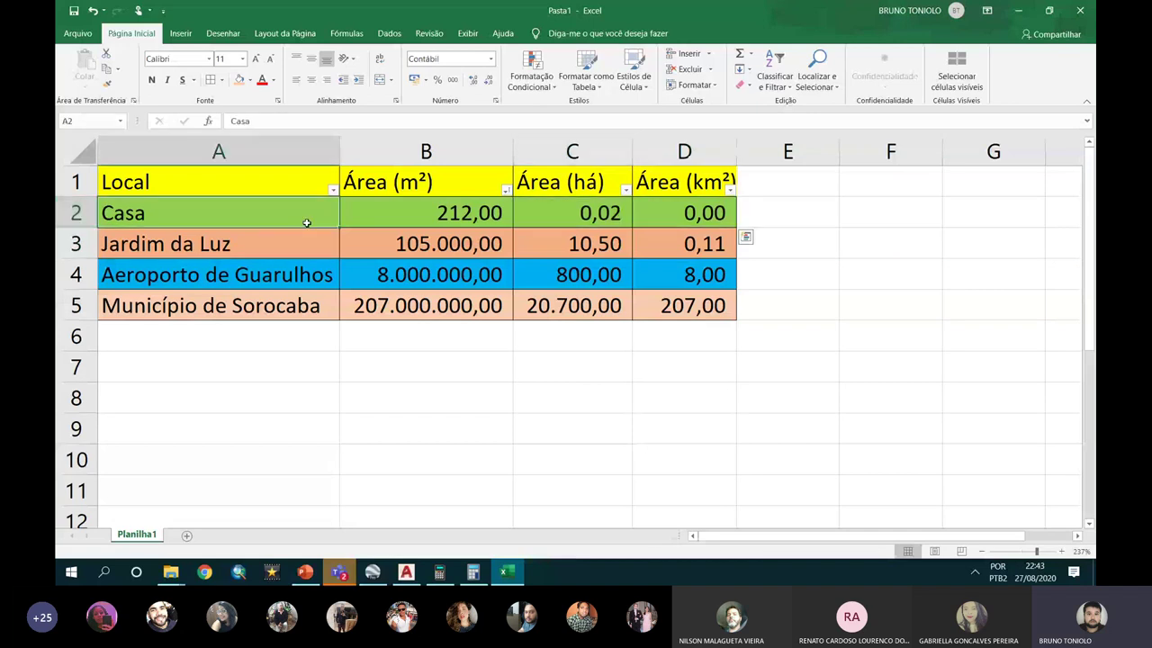
left_click_drag(306, 222, 645, 251)
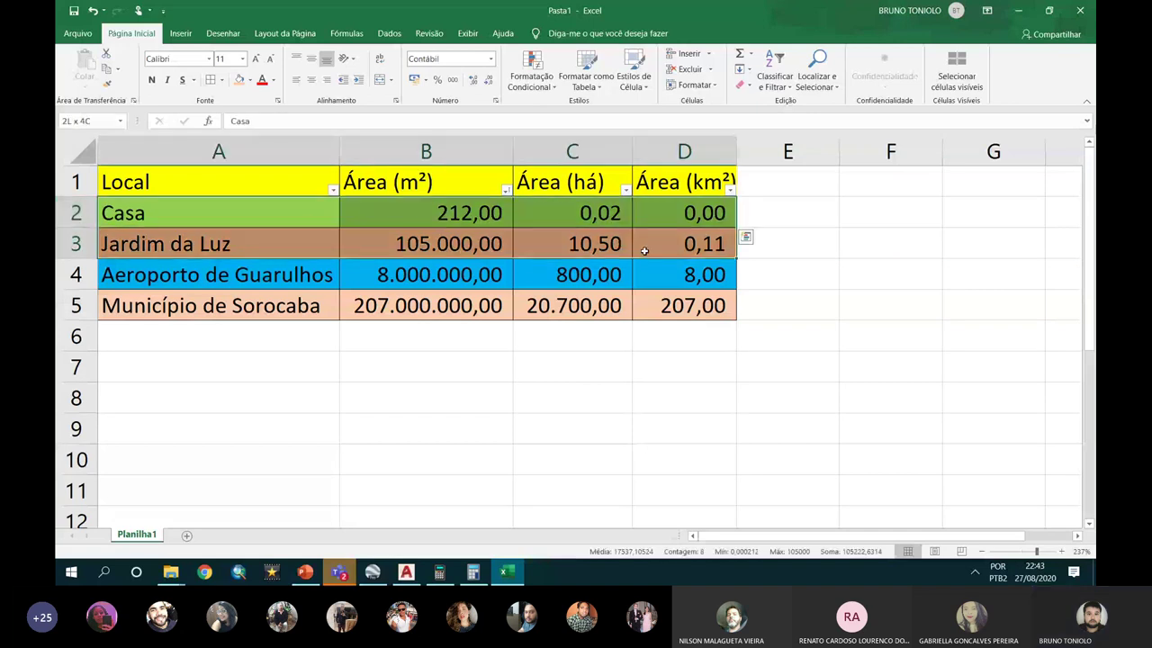
left_click(262, 79)
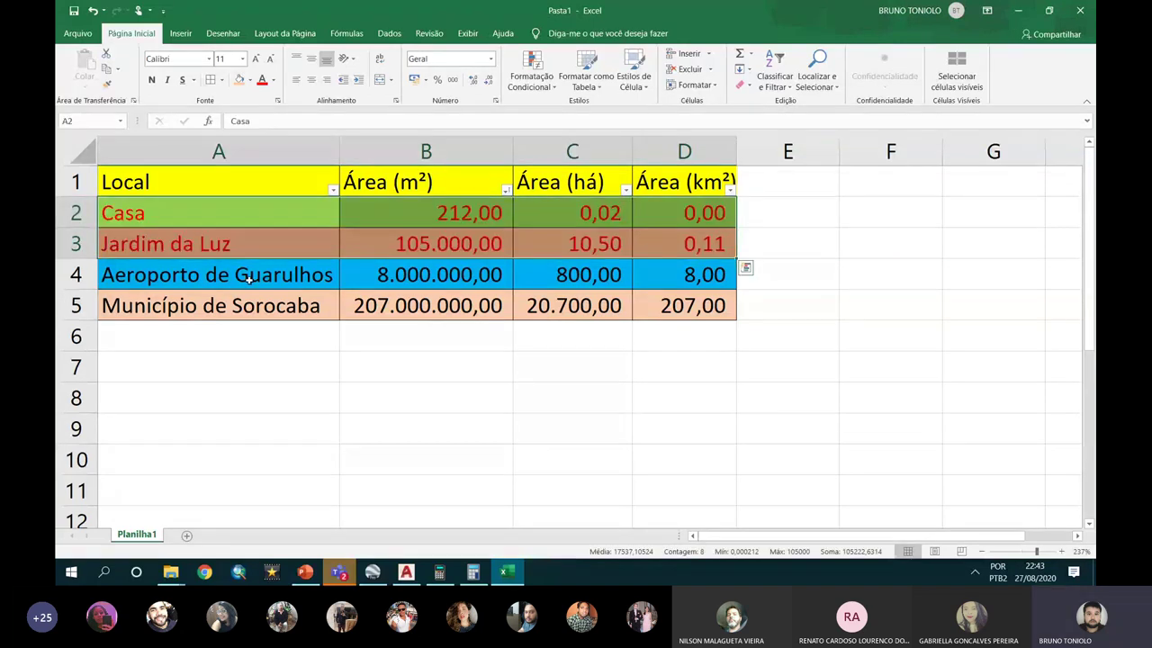
left_click(139, 277)
left_click(101, 306)
left_click_drag(76, 274, 76, 306)
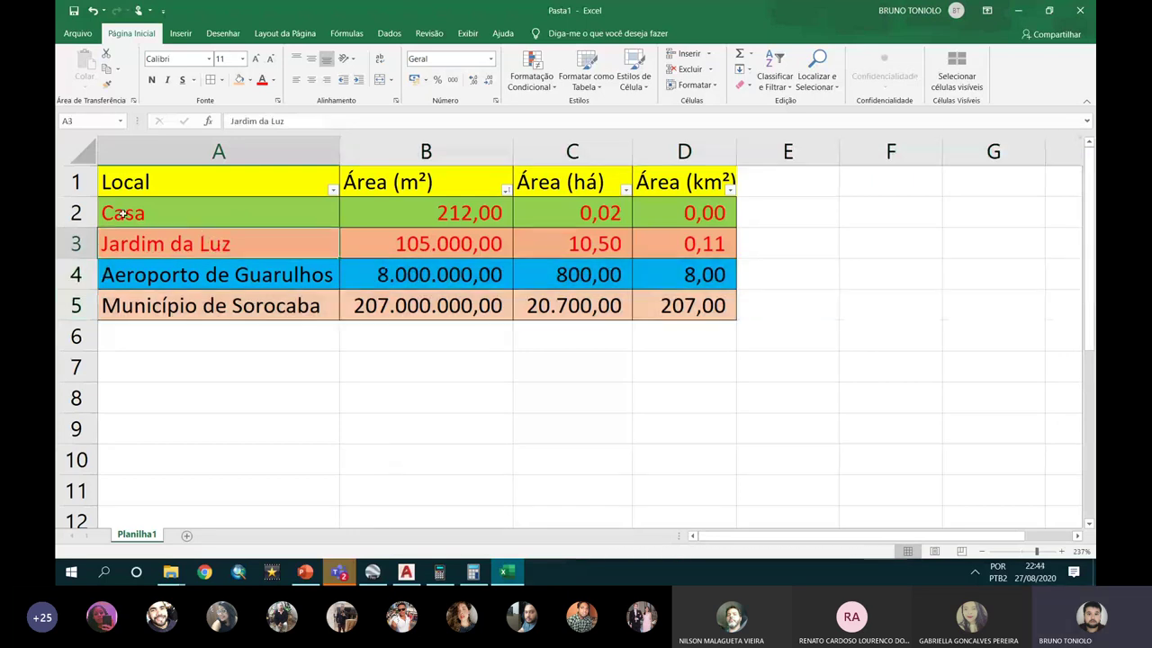
left_click(205, 235)
left_click_drag(76, 212, 77, 244)
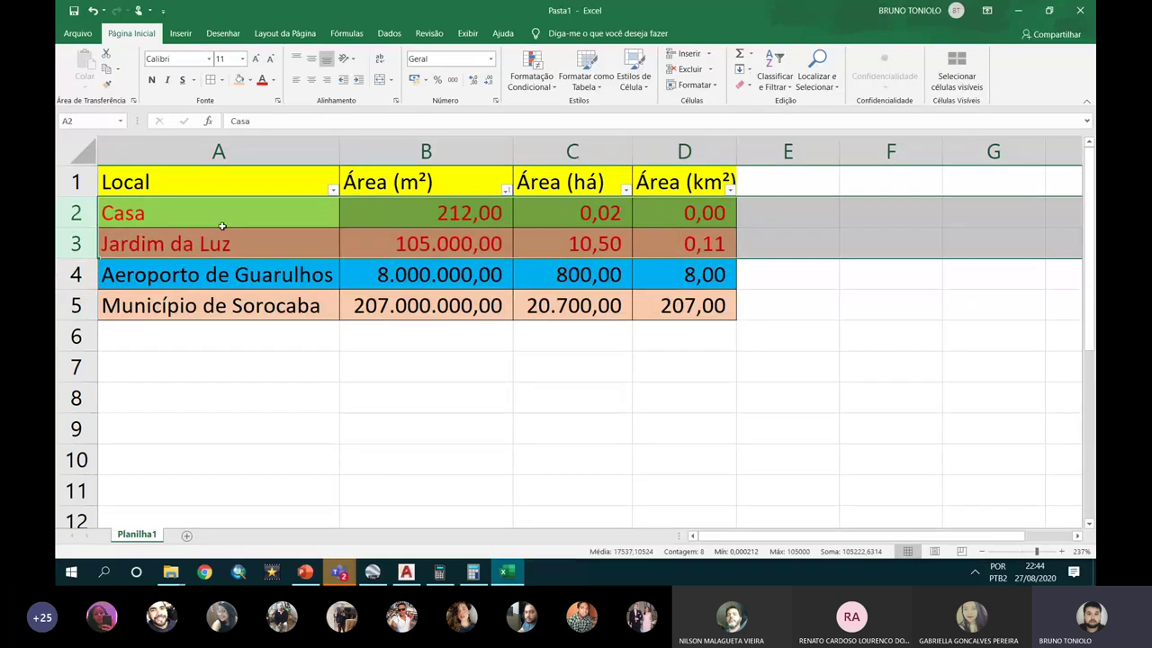
left_click(77, 212)
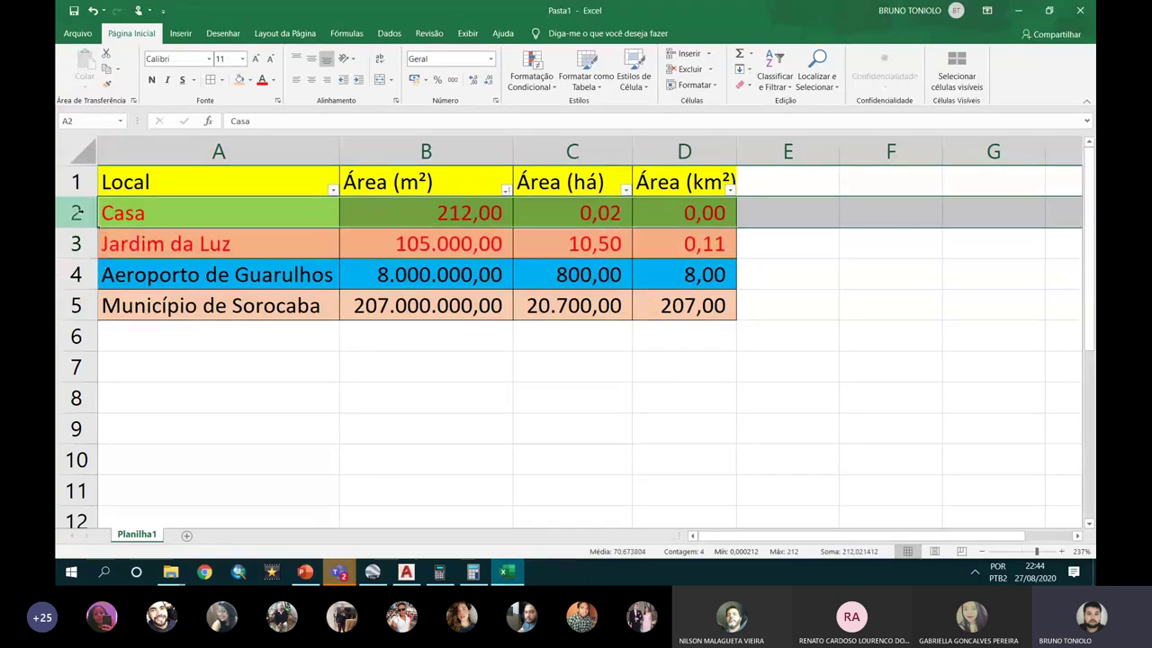
left_click(454, 212)
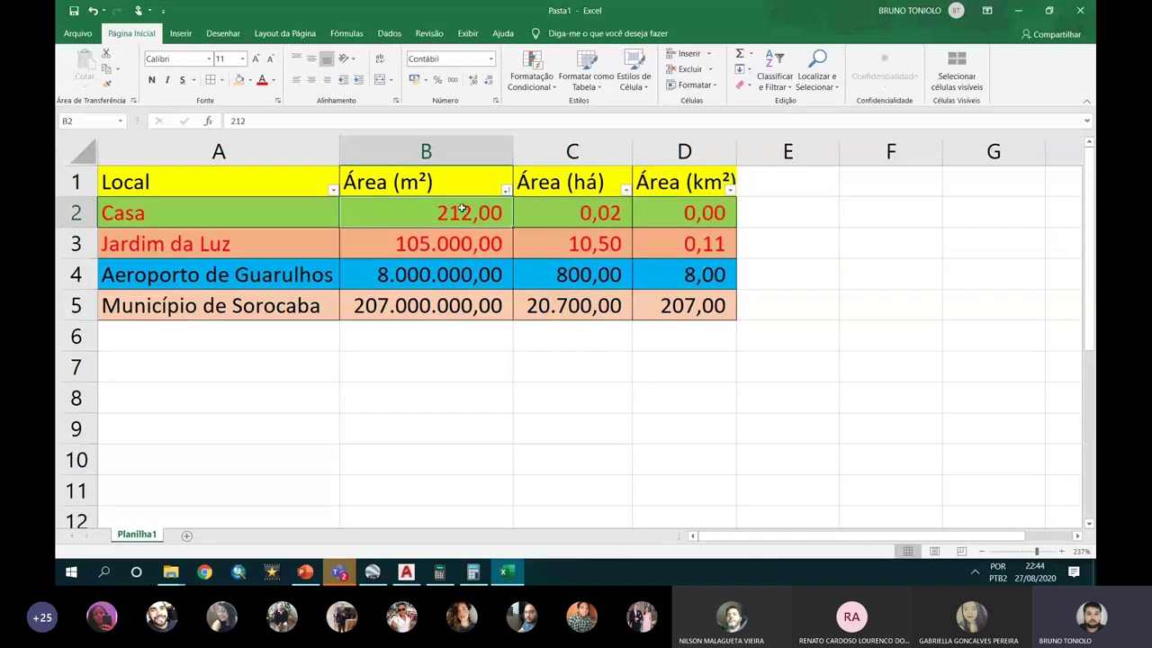
left_click(77, 274)
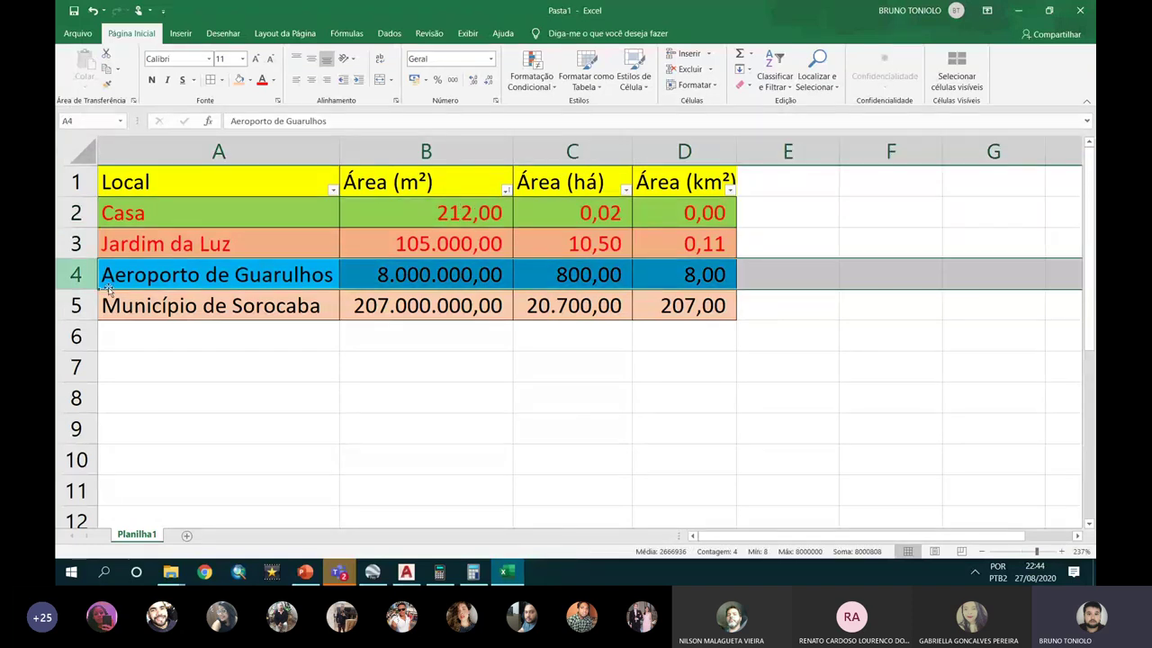
left_click(541, 271)
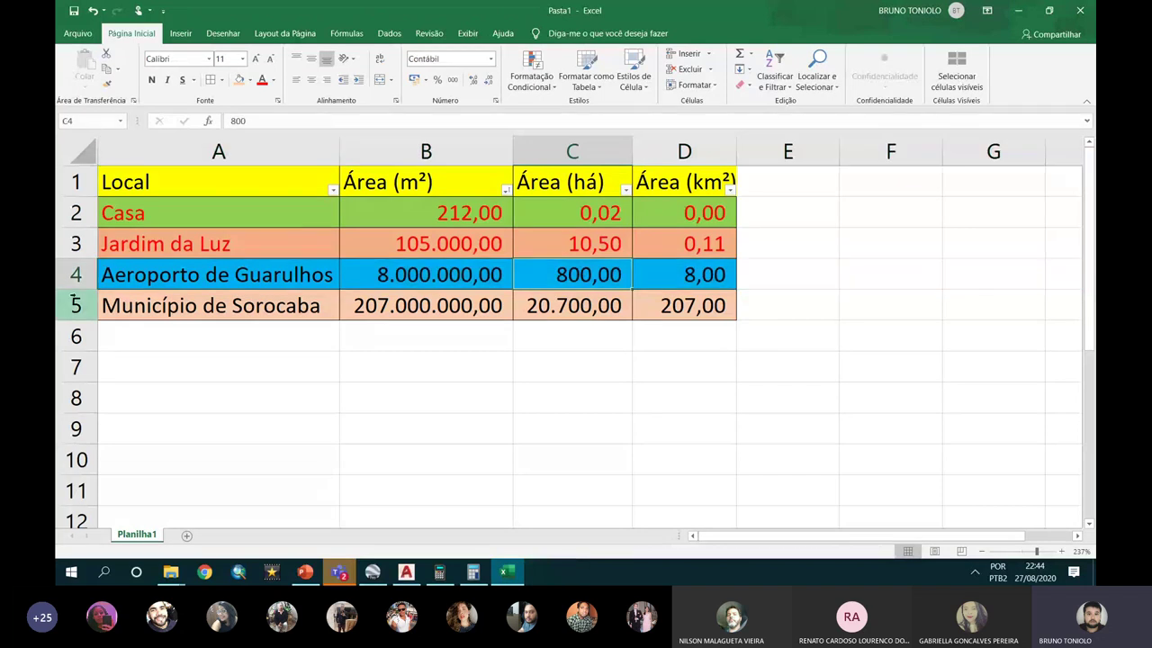
left_click(697, 308)
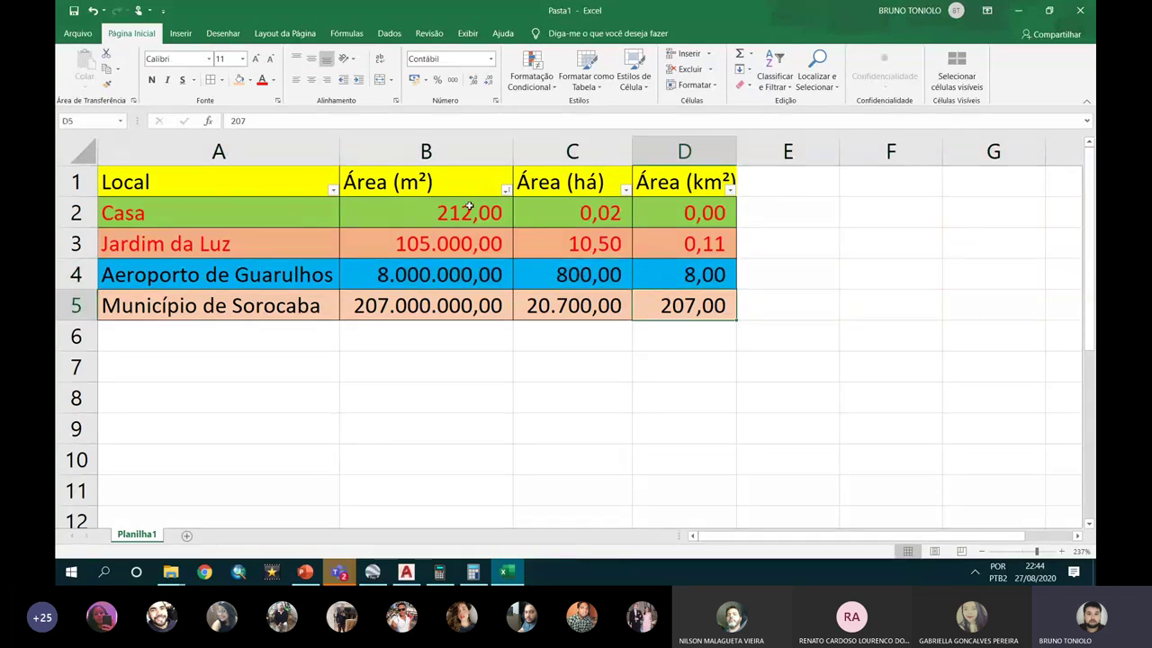
left_click(448, 209)
left_click(582, 214)
left_click(460, 219)
left_click(584, 200)
left_click(481, 219)
left_click(621, 206)
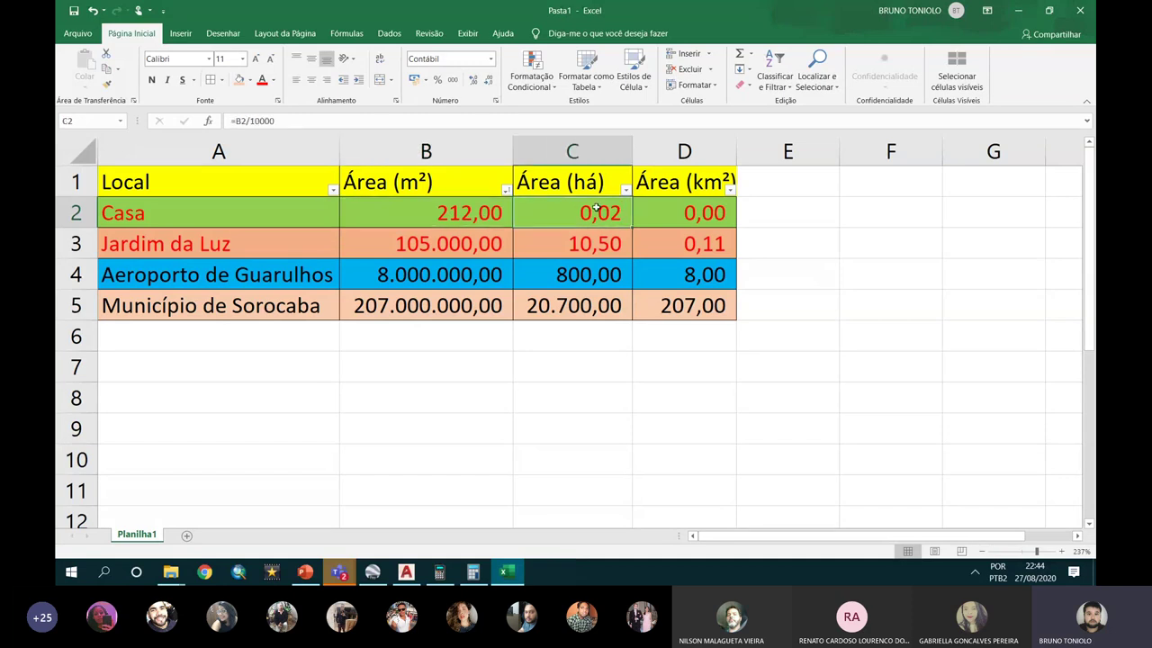
left_click(473, 221)
left_click(516, 216)
left_click(496, 218)
left_click(544, 225)
left_click(472, 215)
left_click(553, 216)
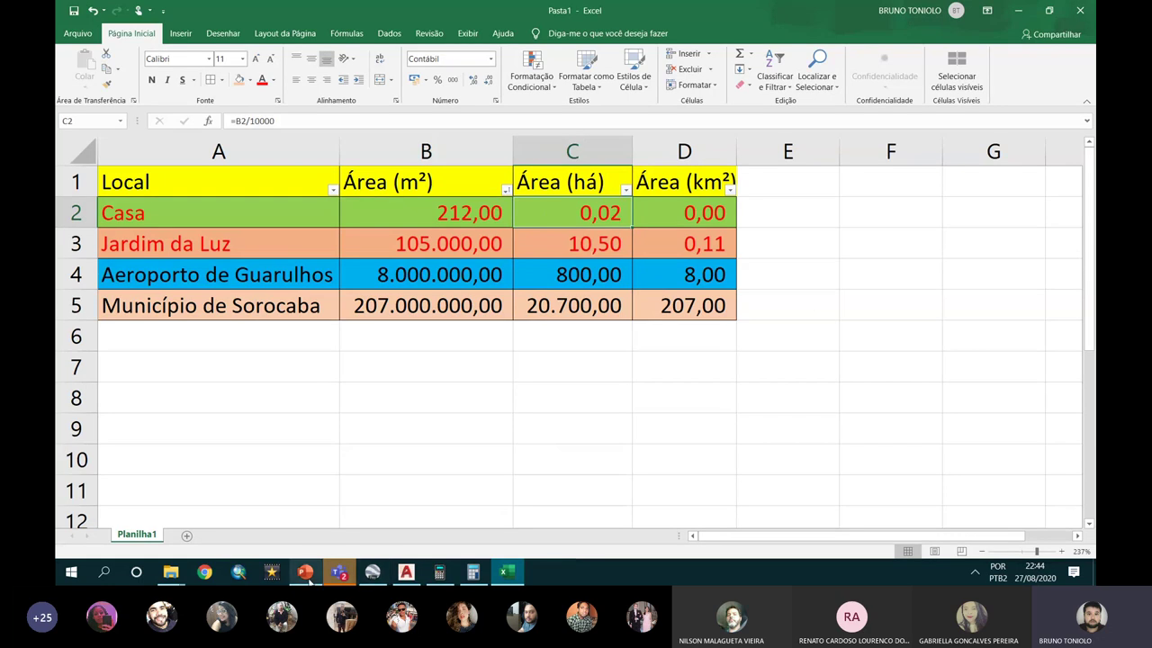
left_click(372, 573)
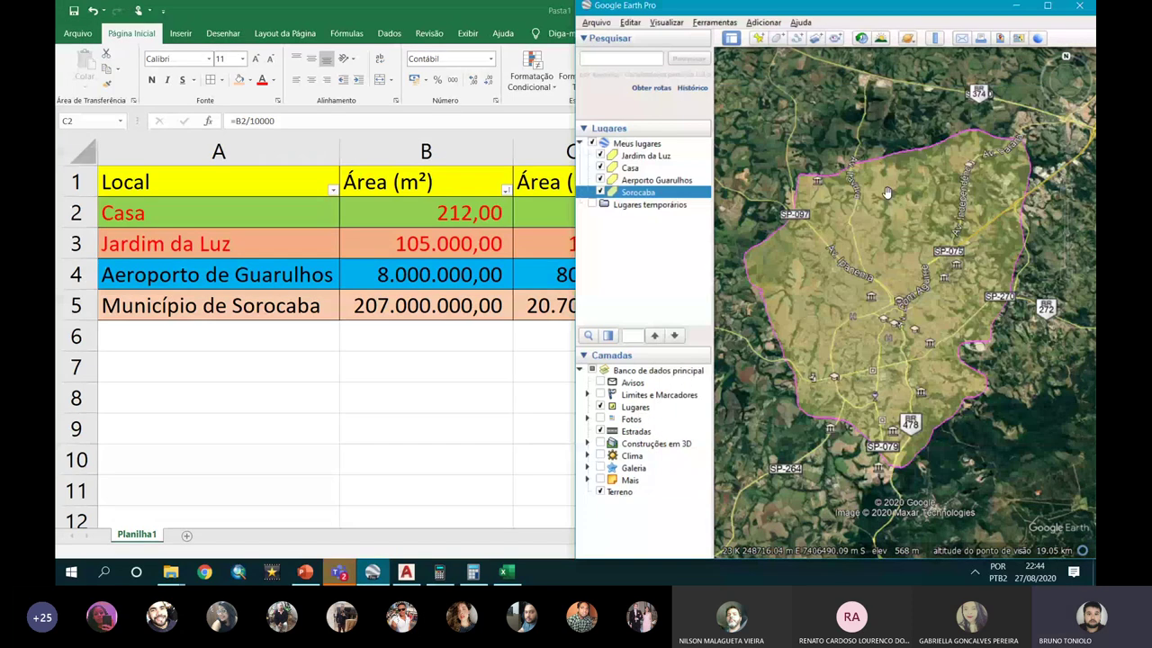
Step: Maximize Google Earth, centre the Sorocaba outline on the map, then switch to Teams
scroll(888, 192, "down", 5)
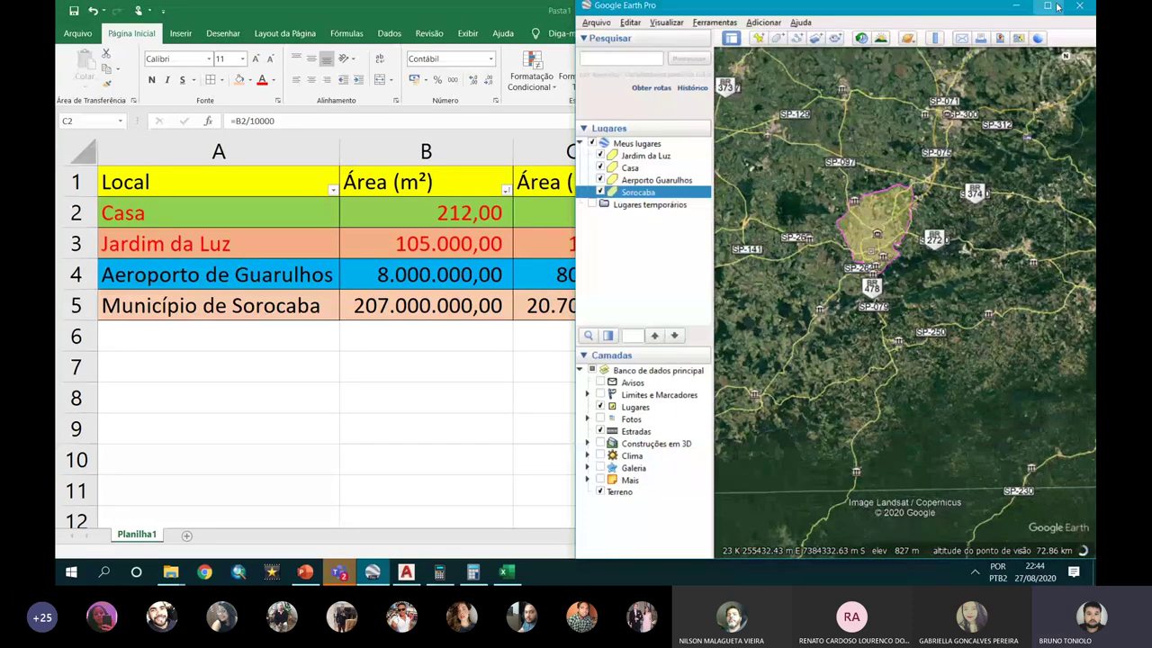
left_click(1058, 7)
left_click_drag(735, 255, 609, 298)
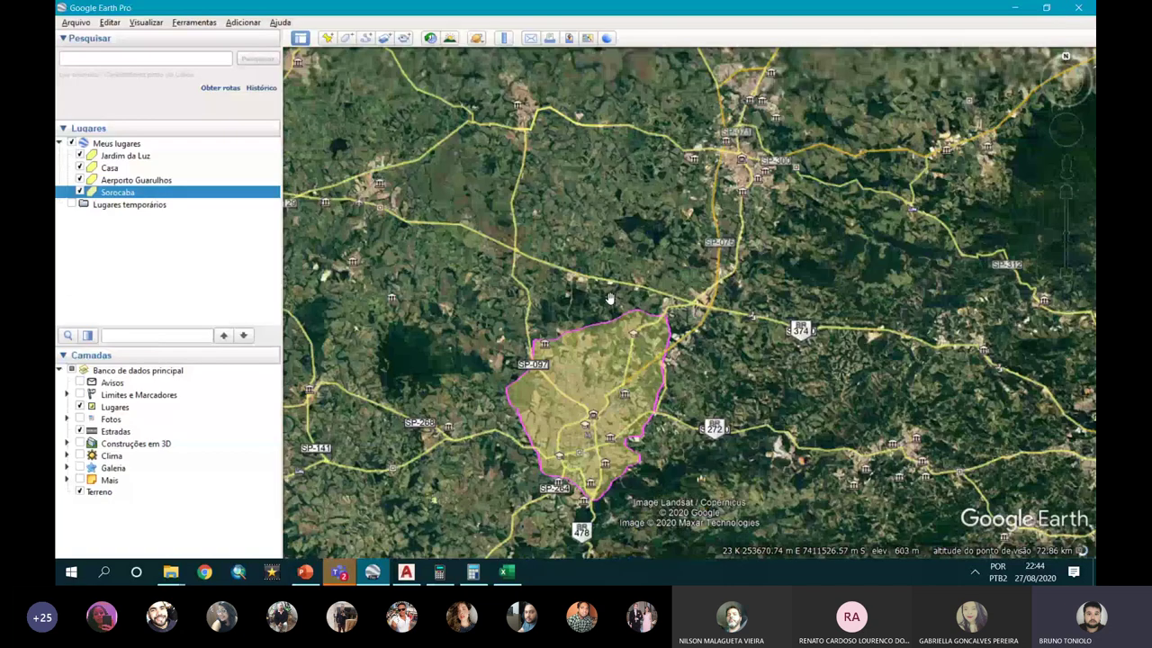
scroll(609, 297, "up", 2)
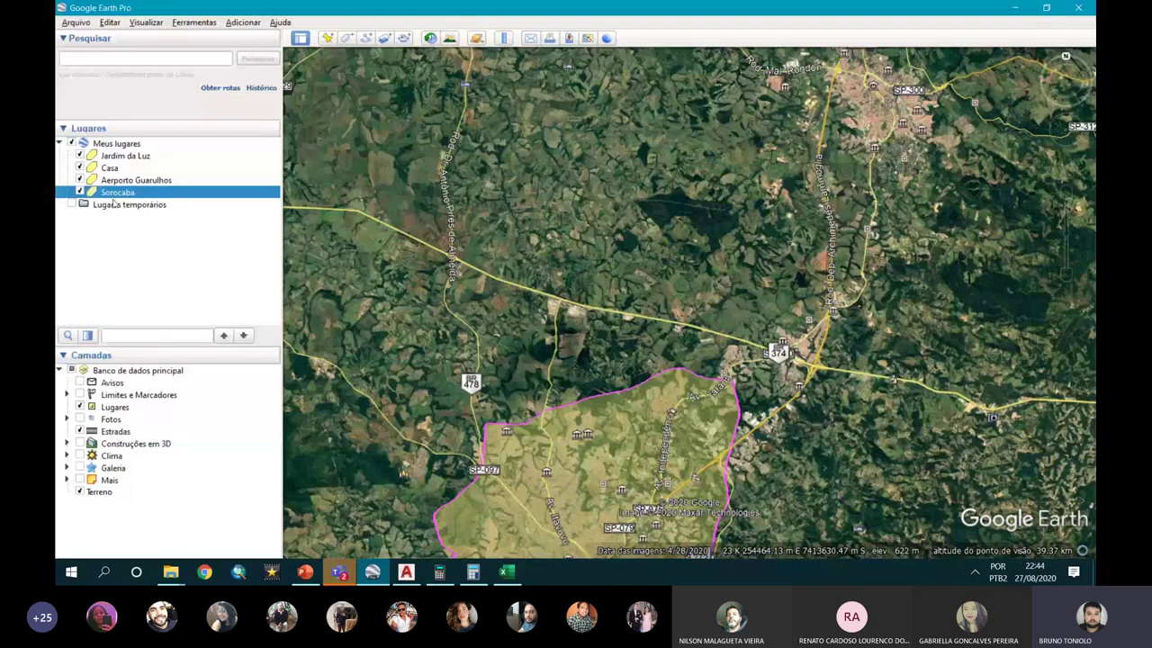
left_click_drag(466, 316, 597, 121)
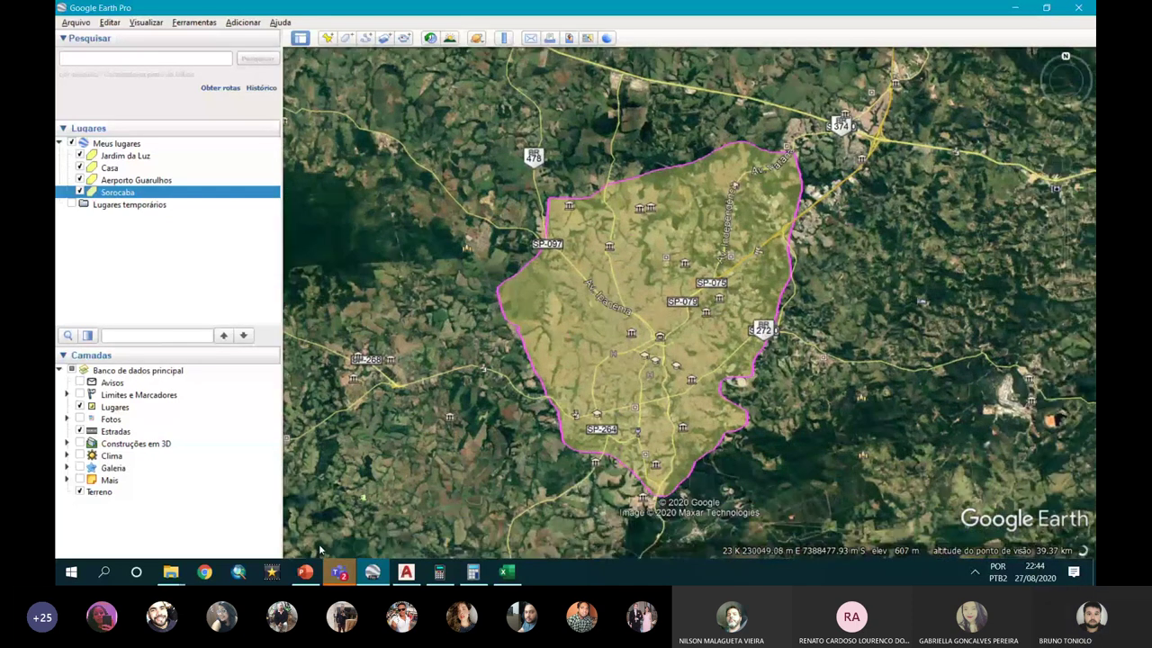
left_click(340, 574)
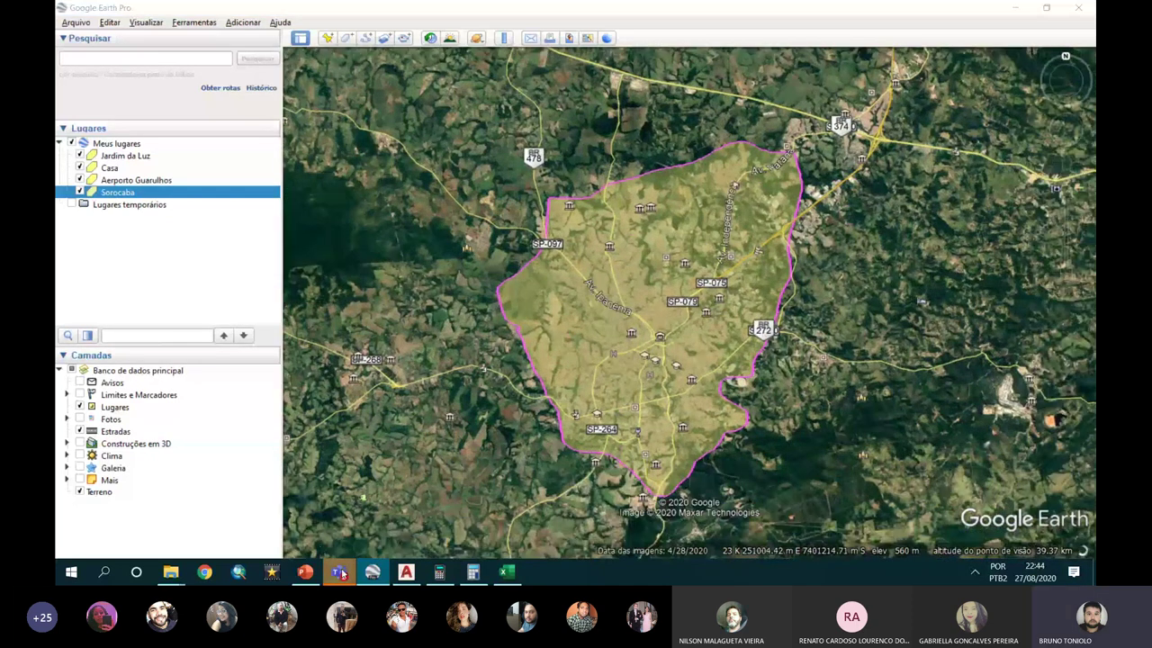
left_click(297, 495)
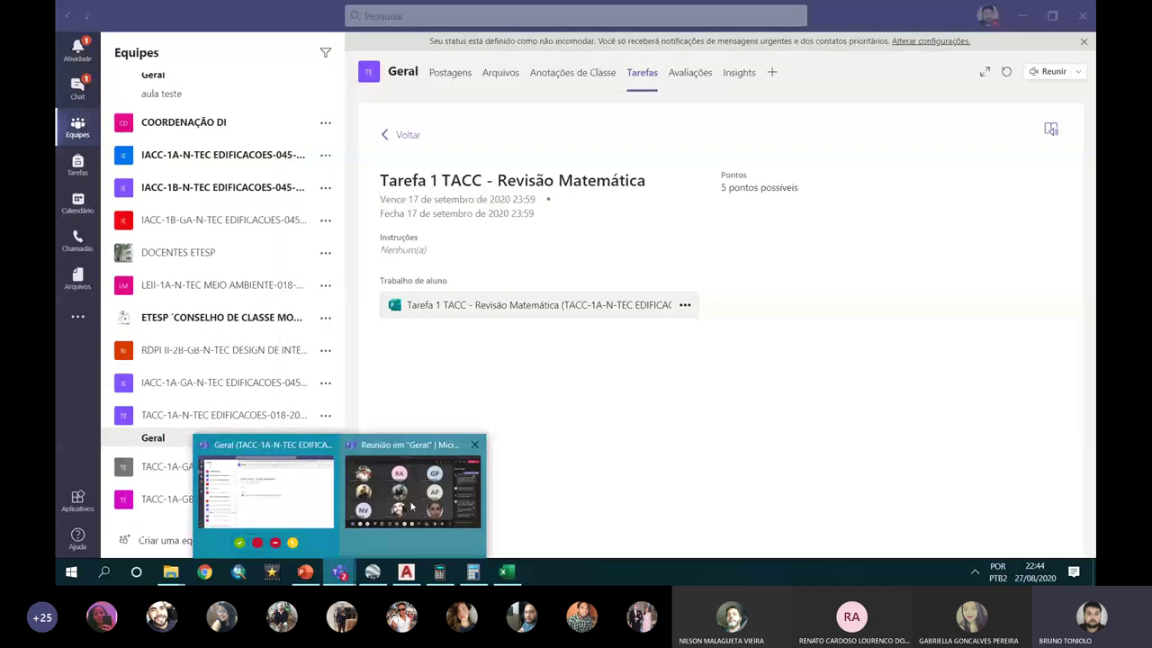
Step: Return to the Teams meeting window, scroll through its chat, and start a message
left_click(411, 508)
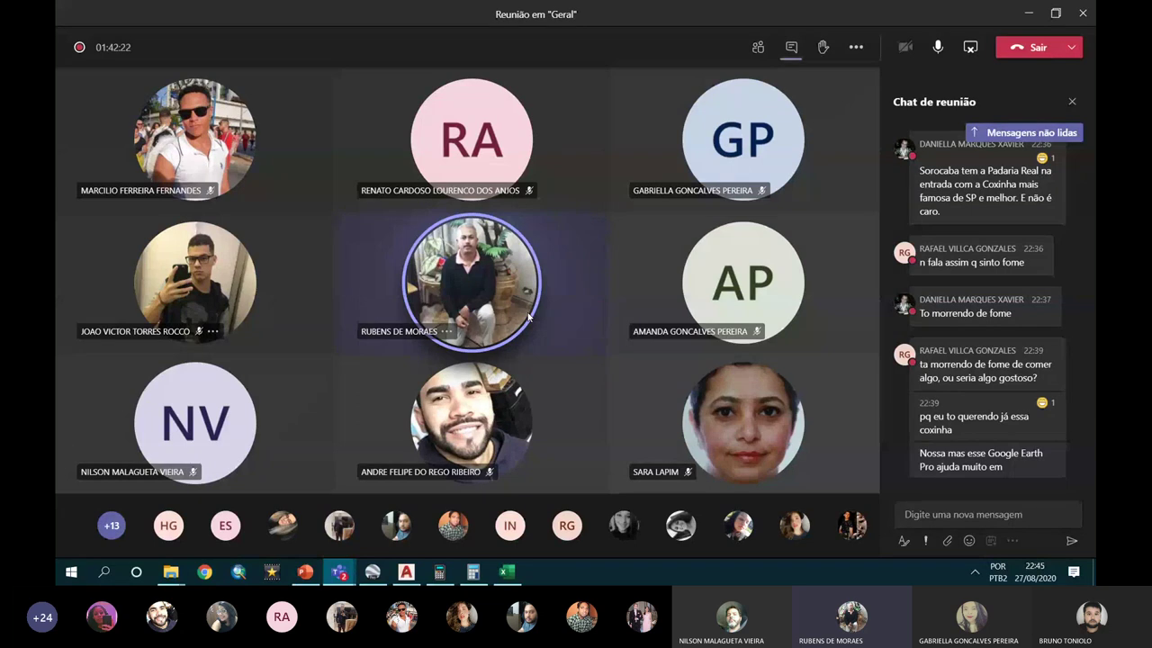
scroll(1030, 290, "up", 3)
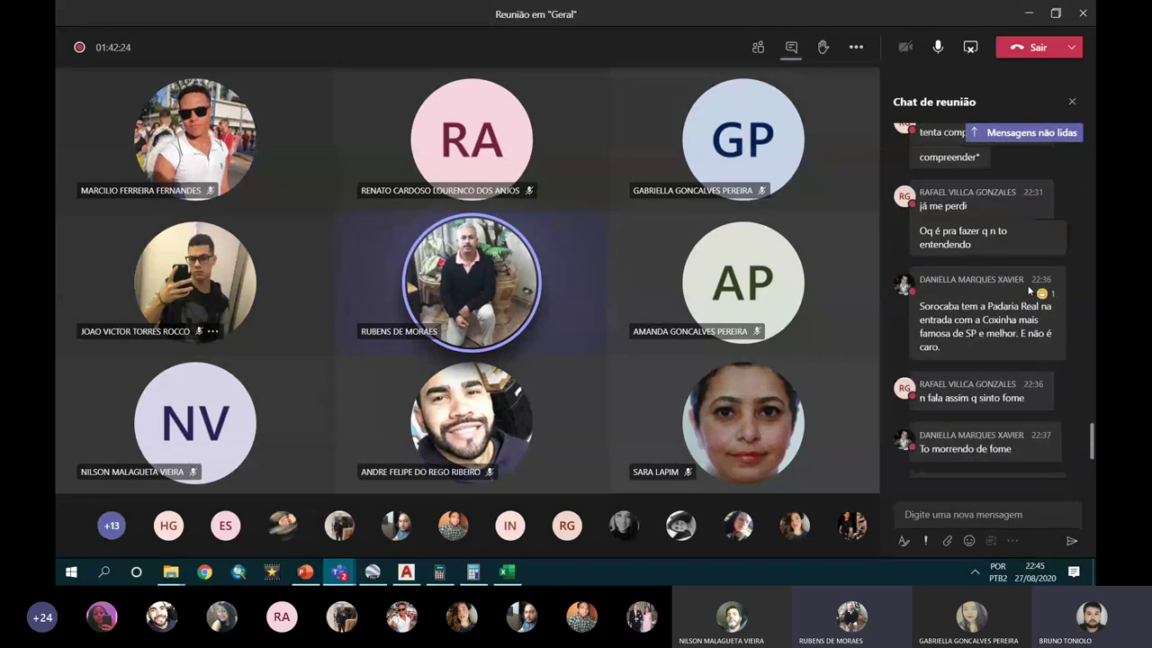
scroll(1031, 289, "down", 2)
scroll(1030, 290, "up", 6)
scroll(1031, 290, "up", 2)
scroll(1029, 288, "down", 3)
scroll(1029, 288, "down", 3)
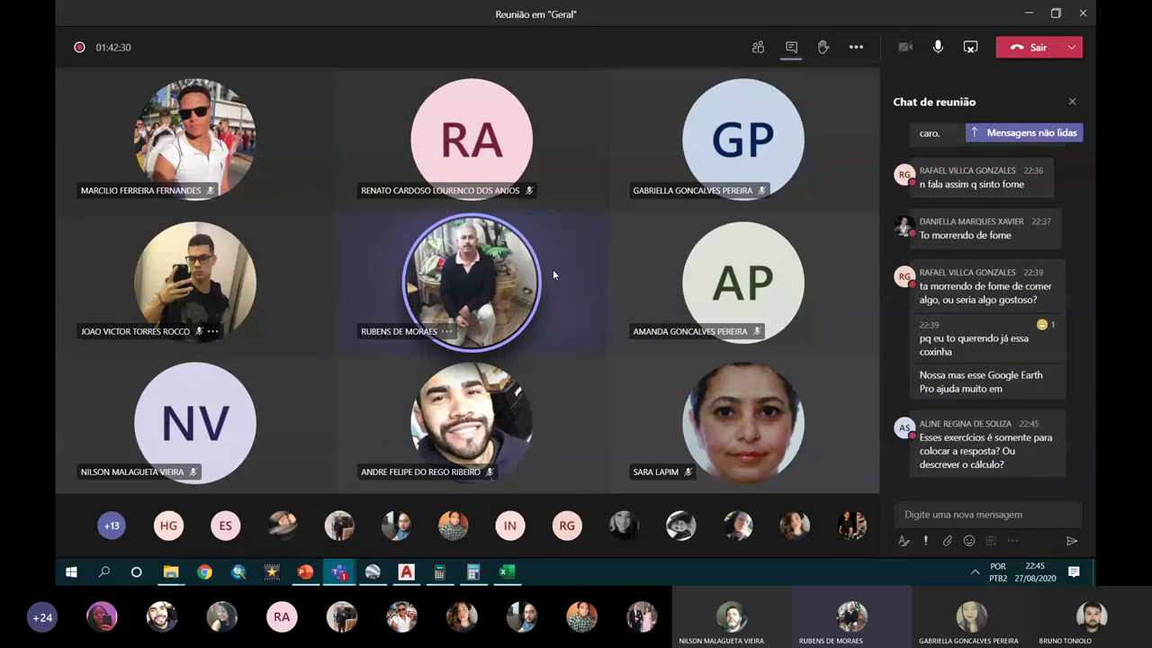
left_click(963, 514)
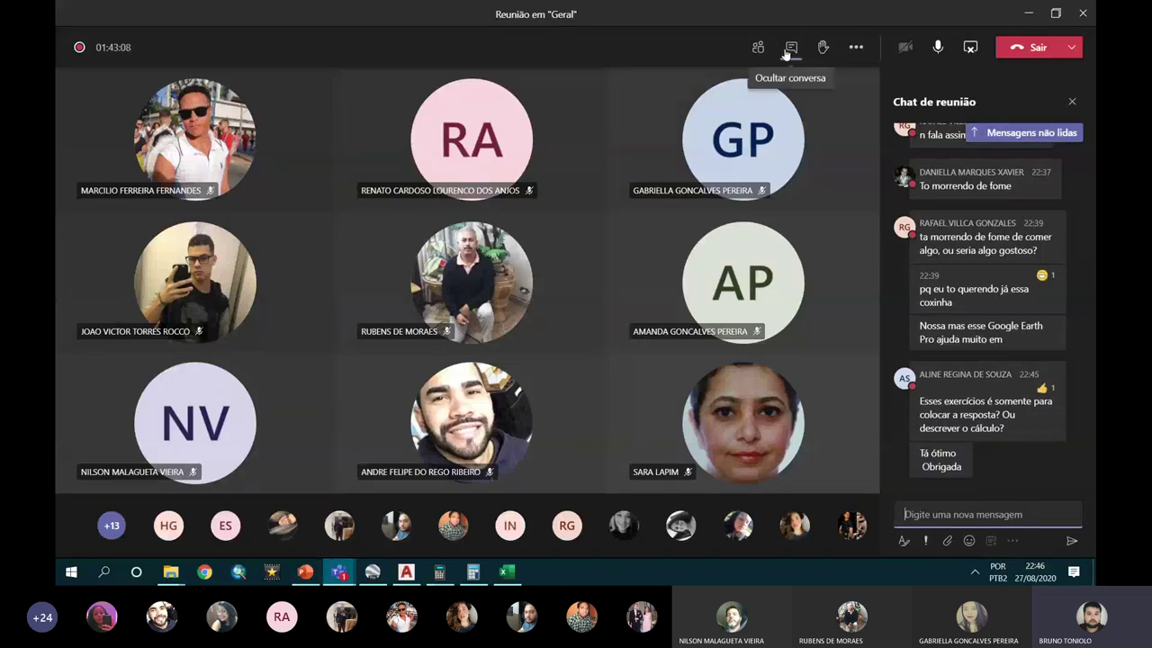
Step: Open the Participants panel and choose 'Baixar lista de presença' from its '...' menu
left_click(757, 49)
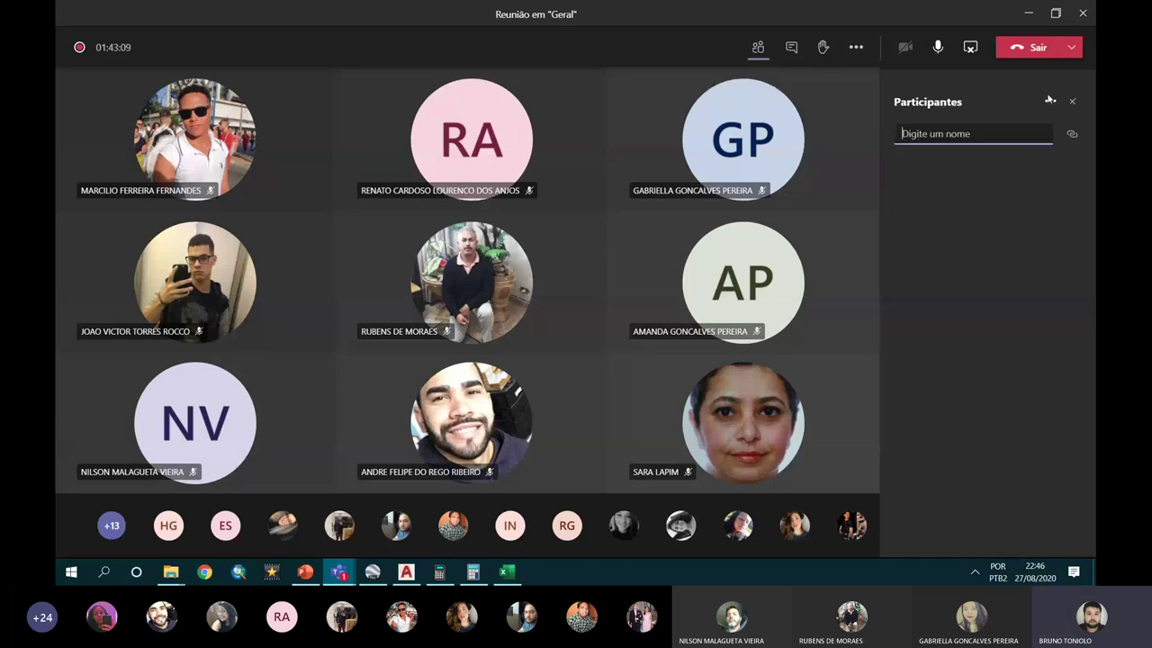
left_click(1050, 102)
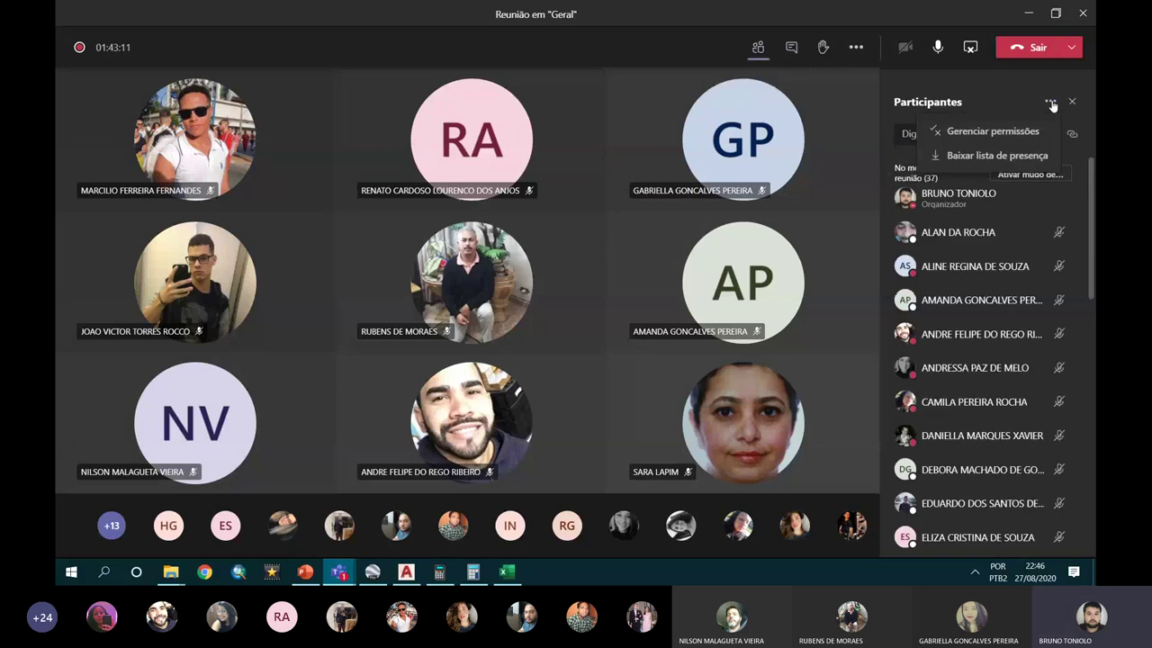
left_click(987, 157)
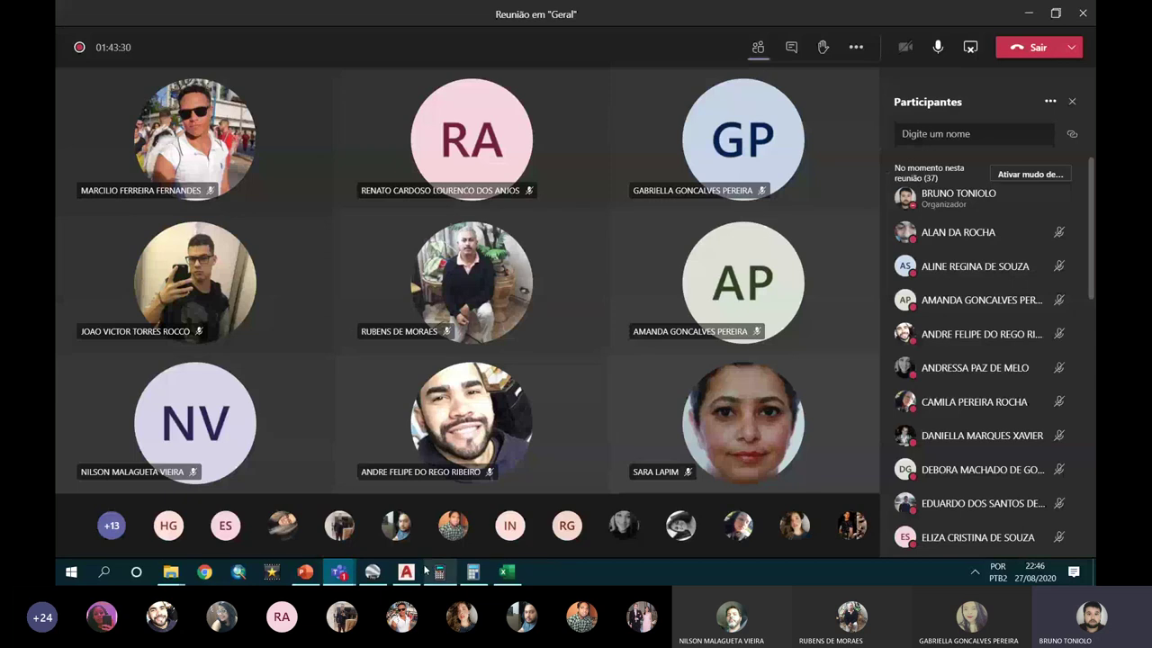
key("alt+Tab")
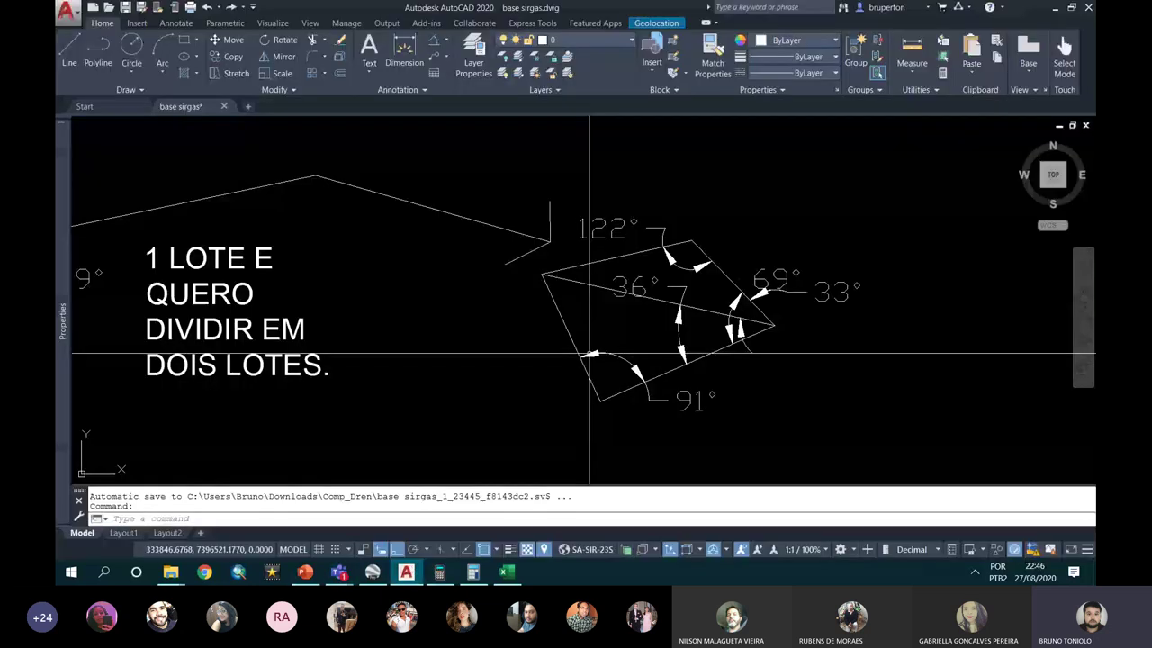
left_click(1057, 8)
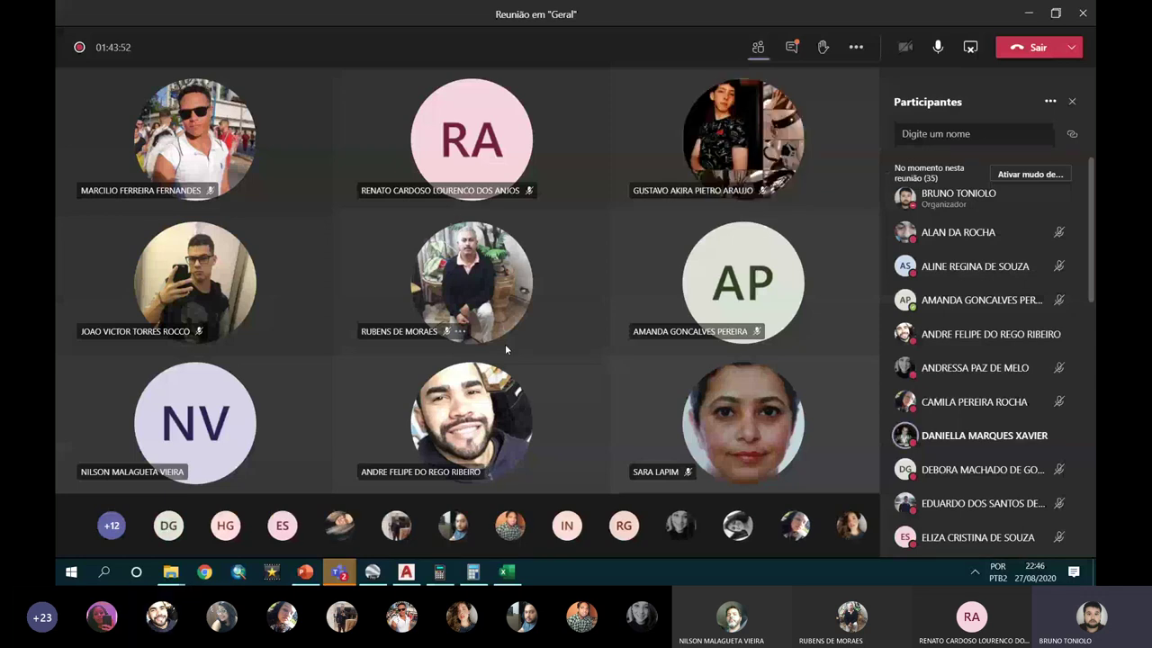
Step: Switch the meeting side panel from participants back to the chat
left_click(797, 52)
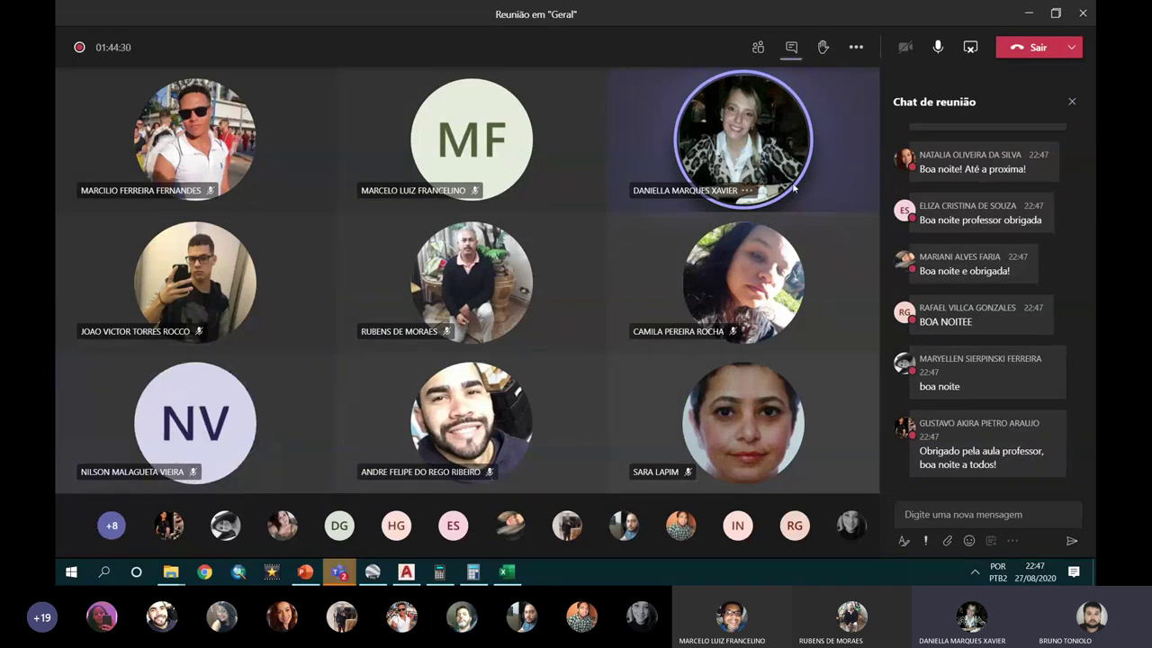
mouse_move(338, 572)
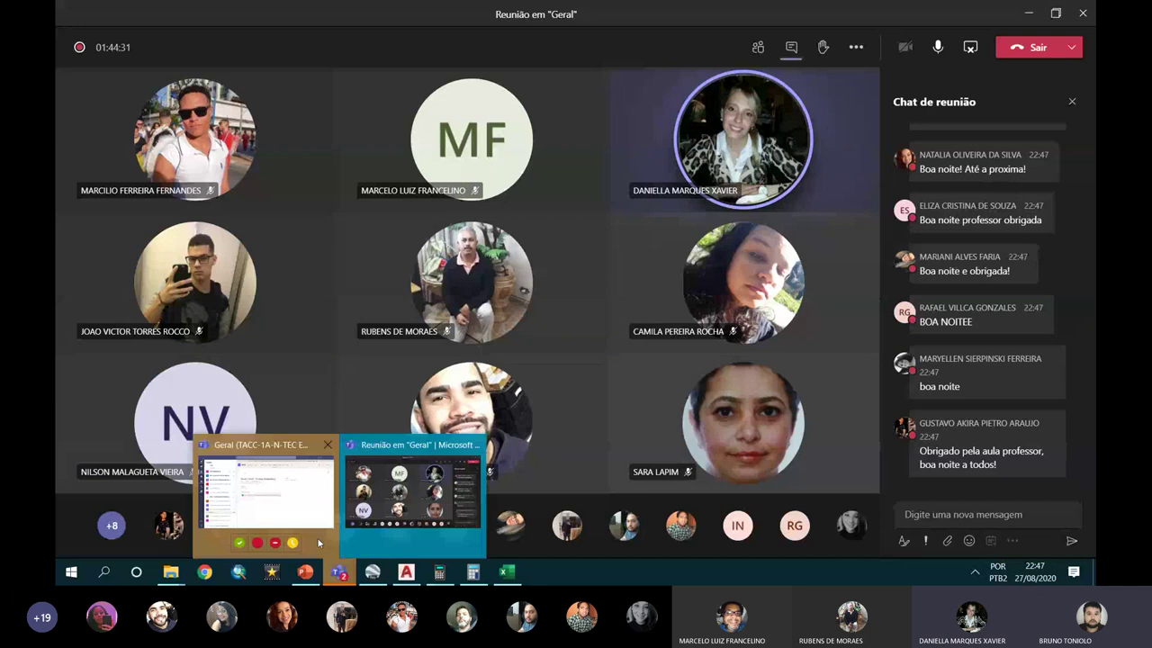
Step: Bring the meeting forward, toggle chat and participants, and choose Parar gravação from Mais ações
left_click(295, 515)
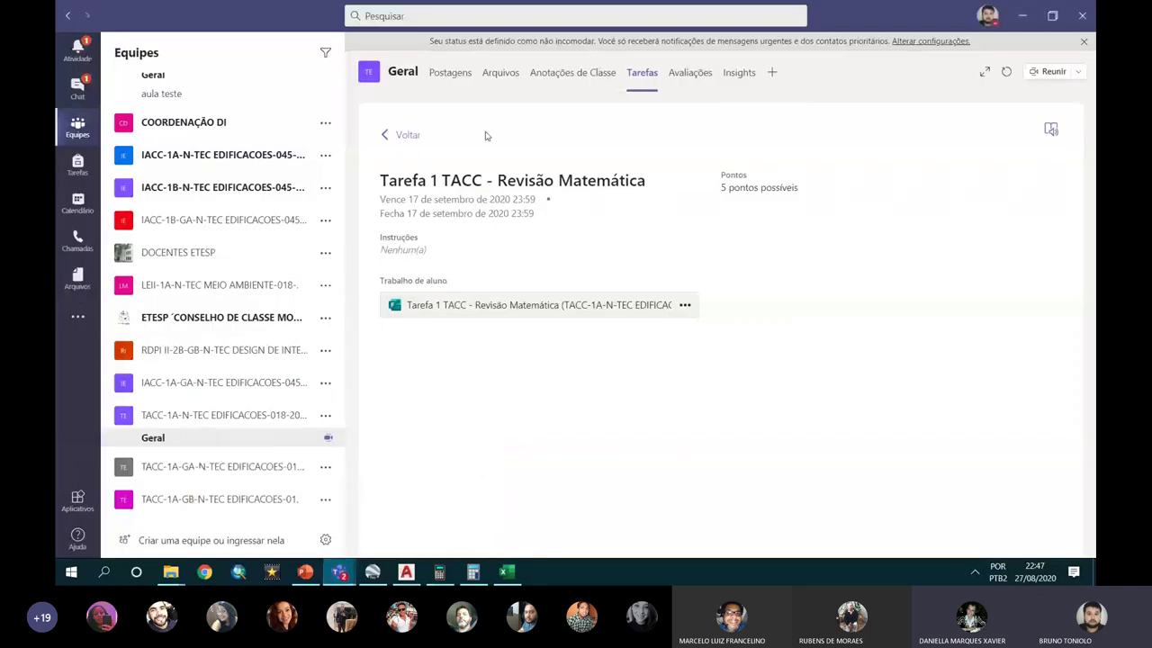
left_click(1032, 16)
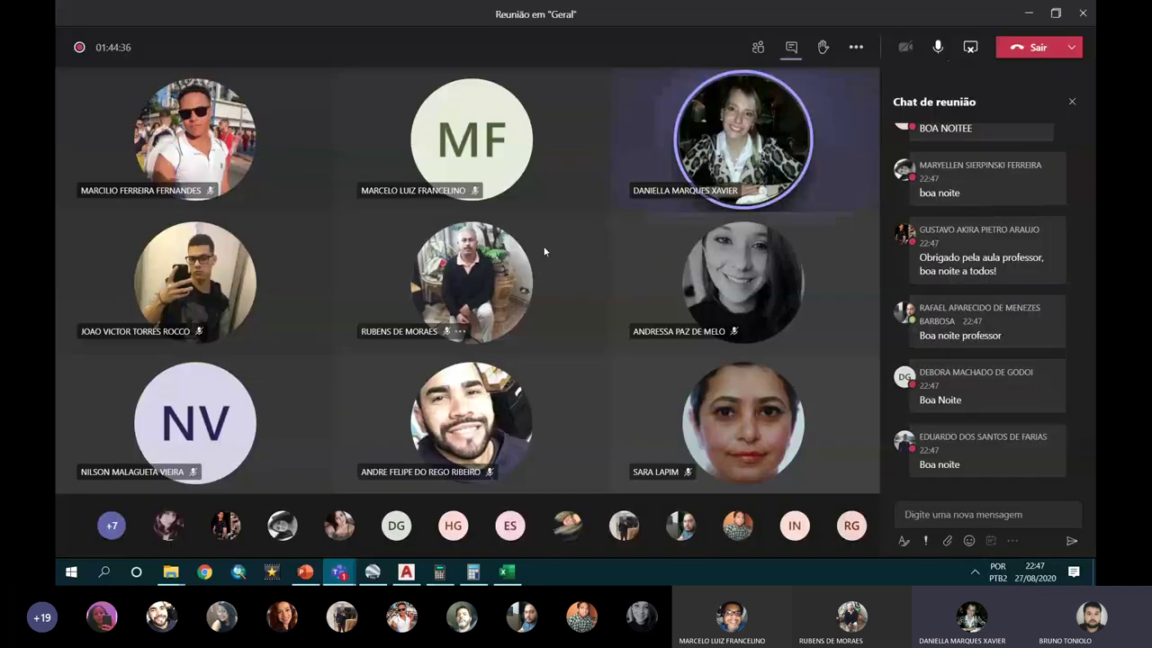
left_click(1073, 102)
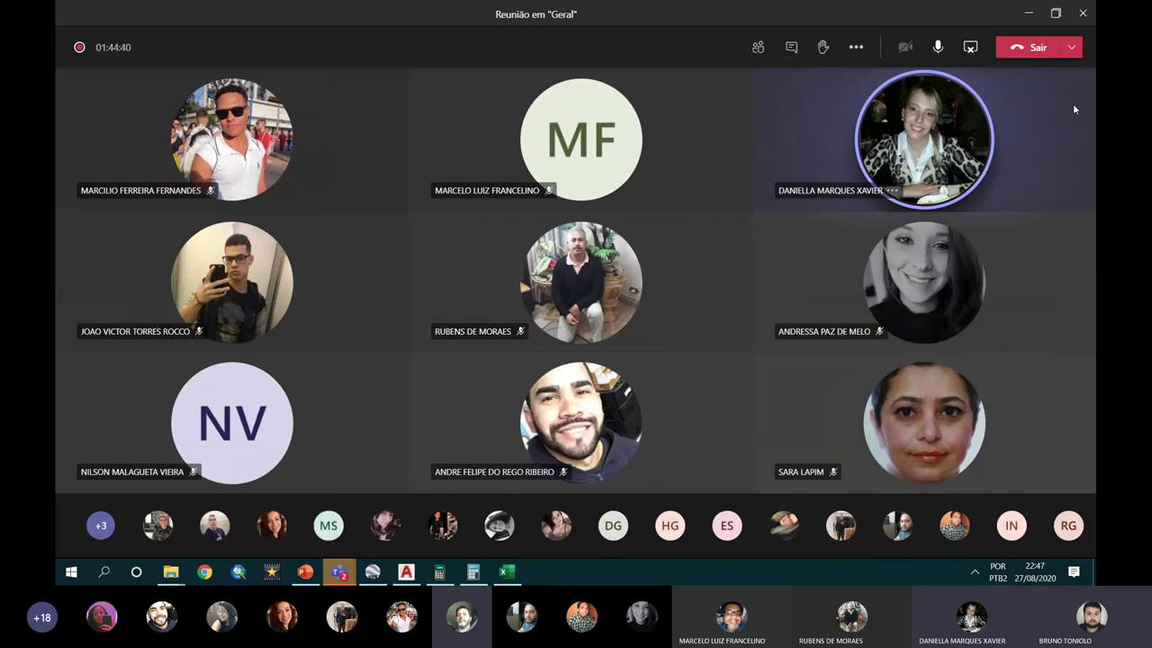
left_click(758, 49)
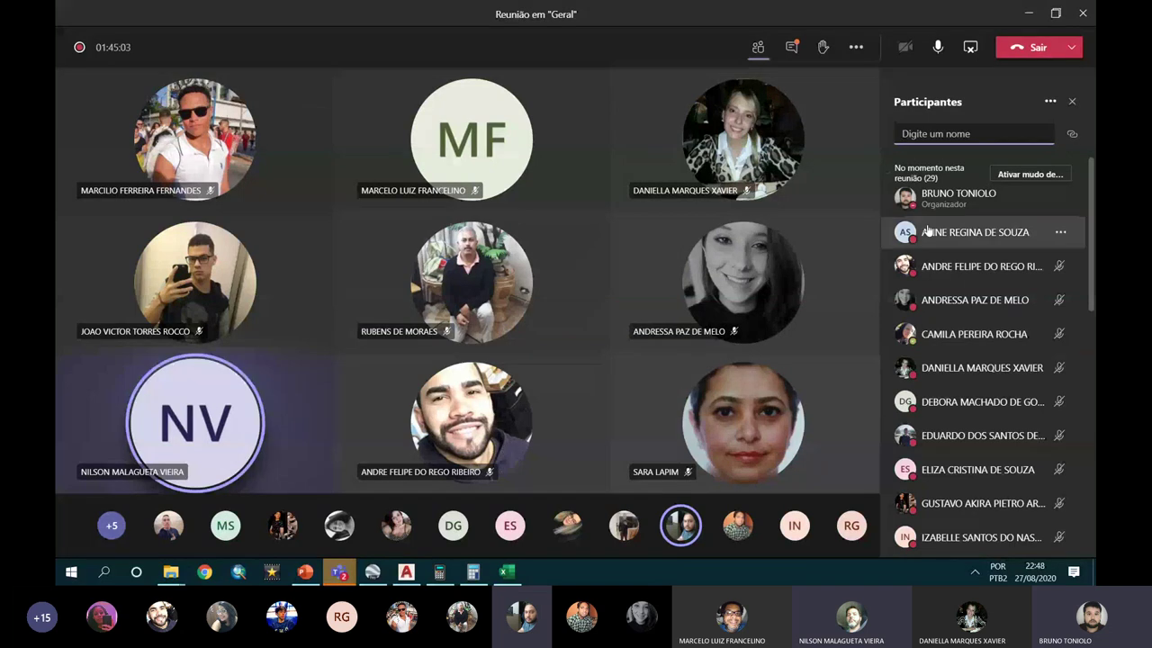
left_click(791, 47)
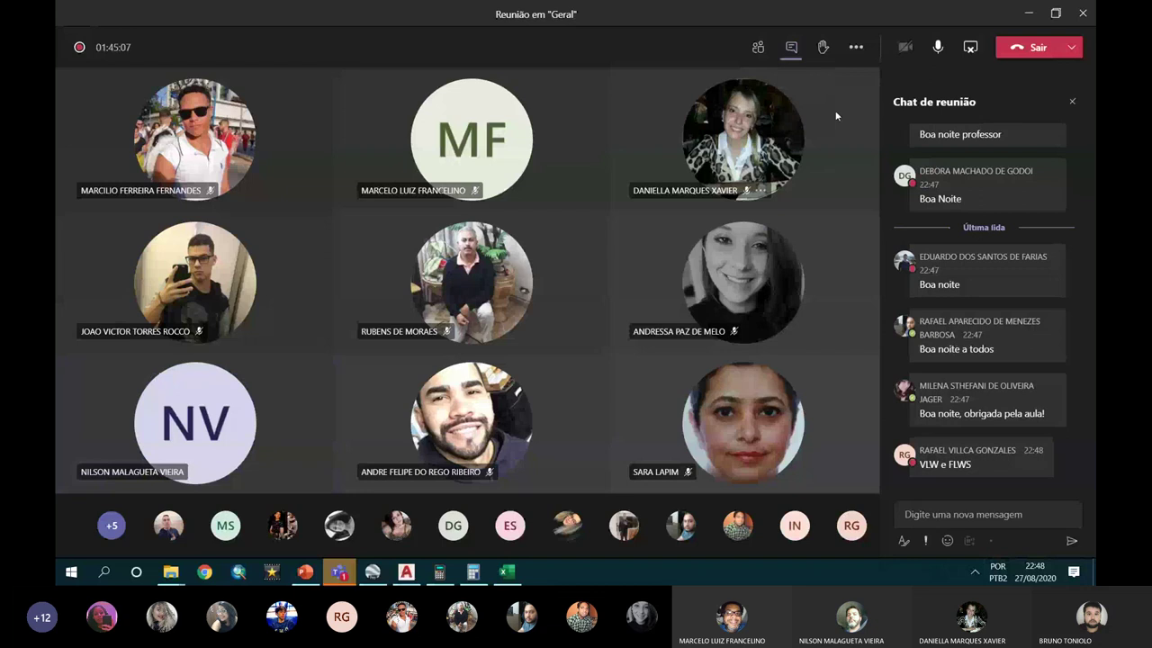
left_click(862, 50)
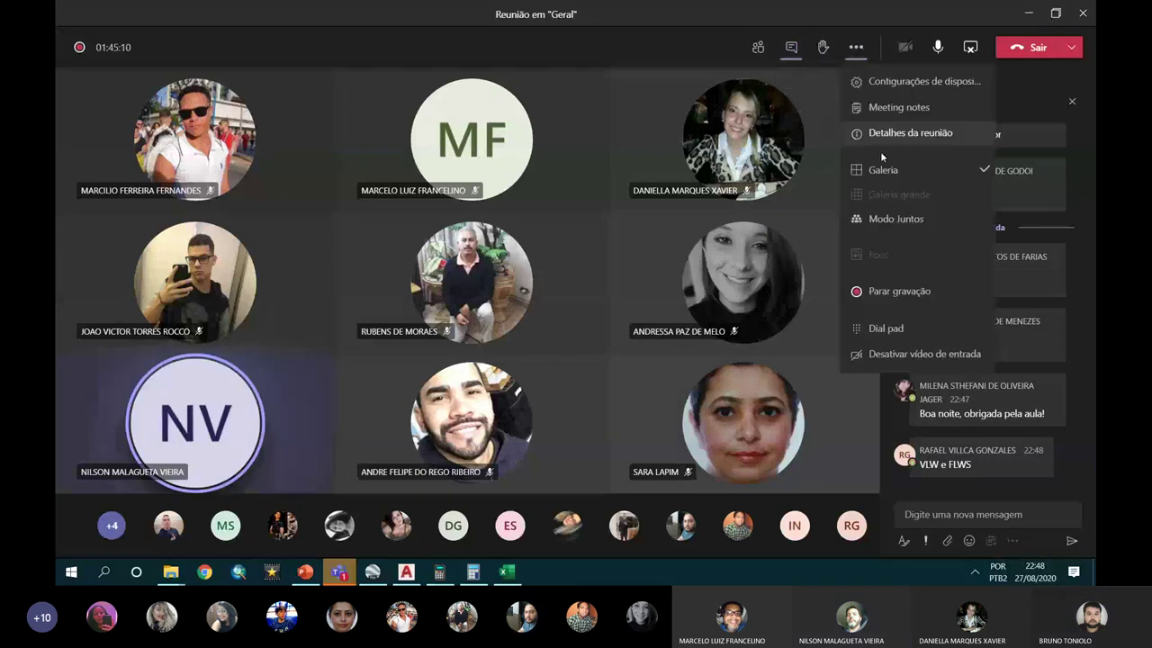
left_click(897, 293)
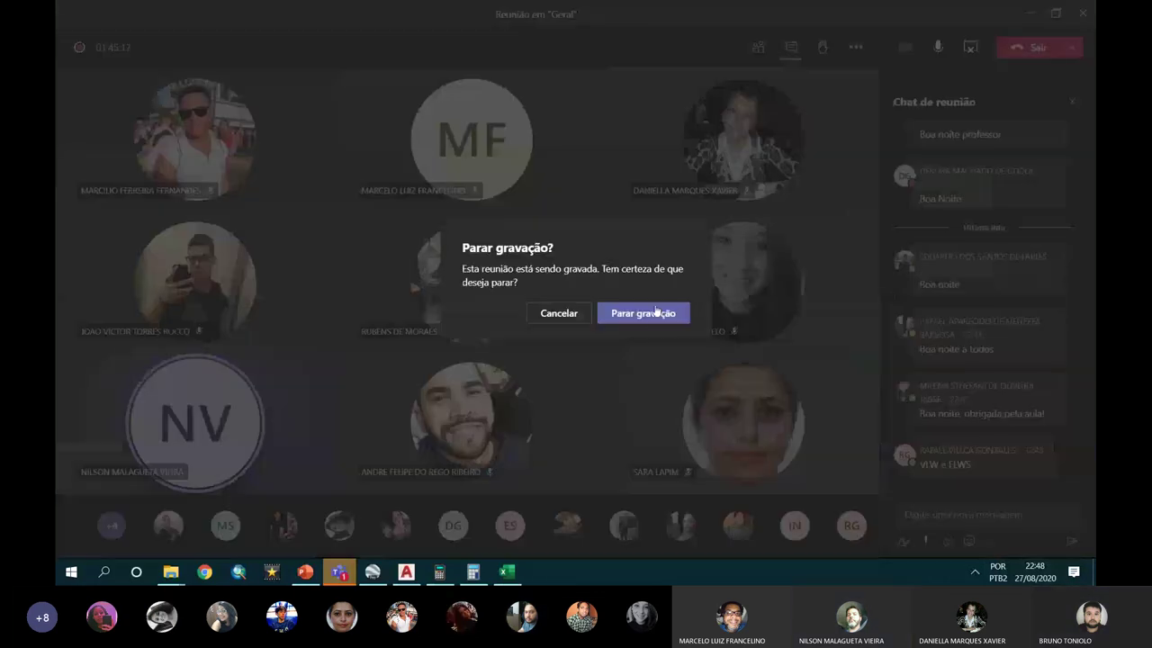